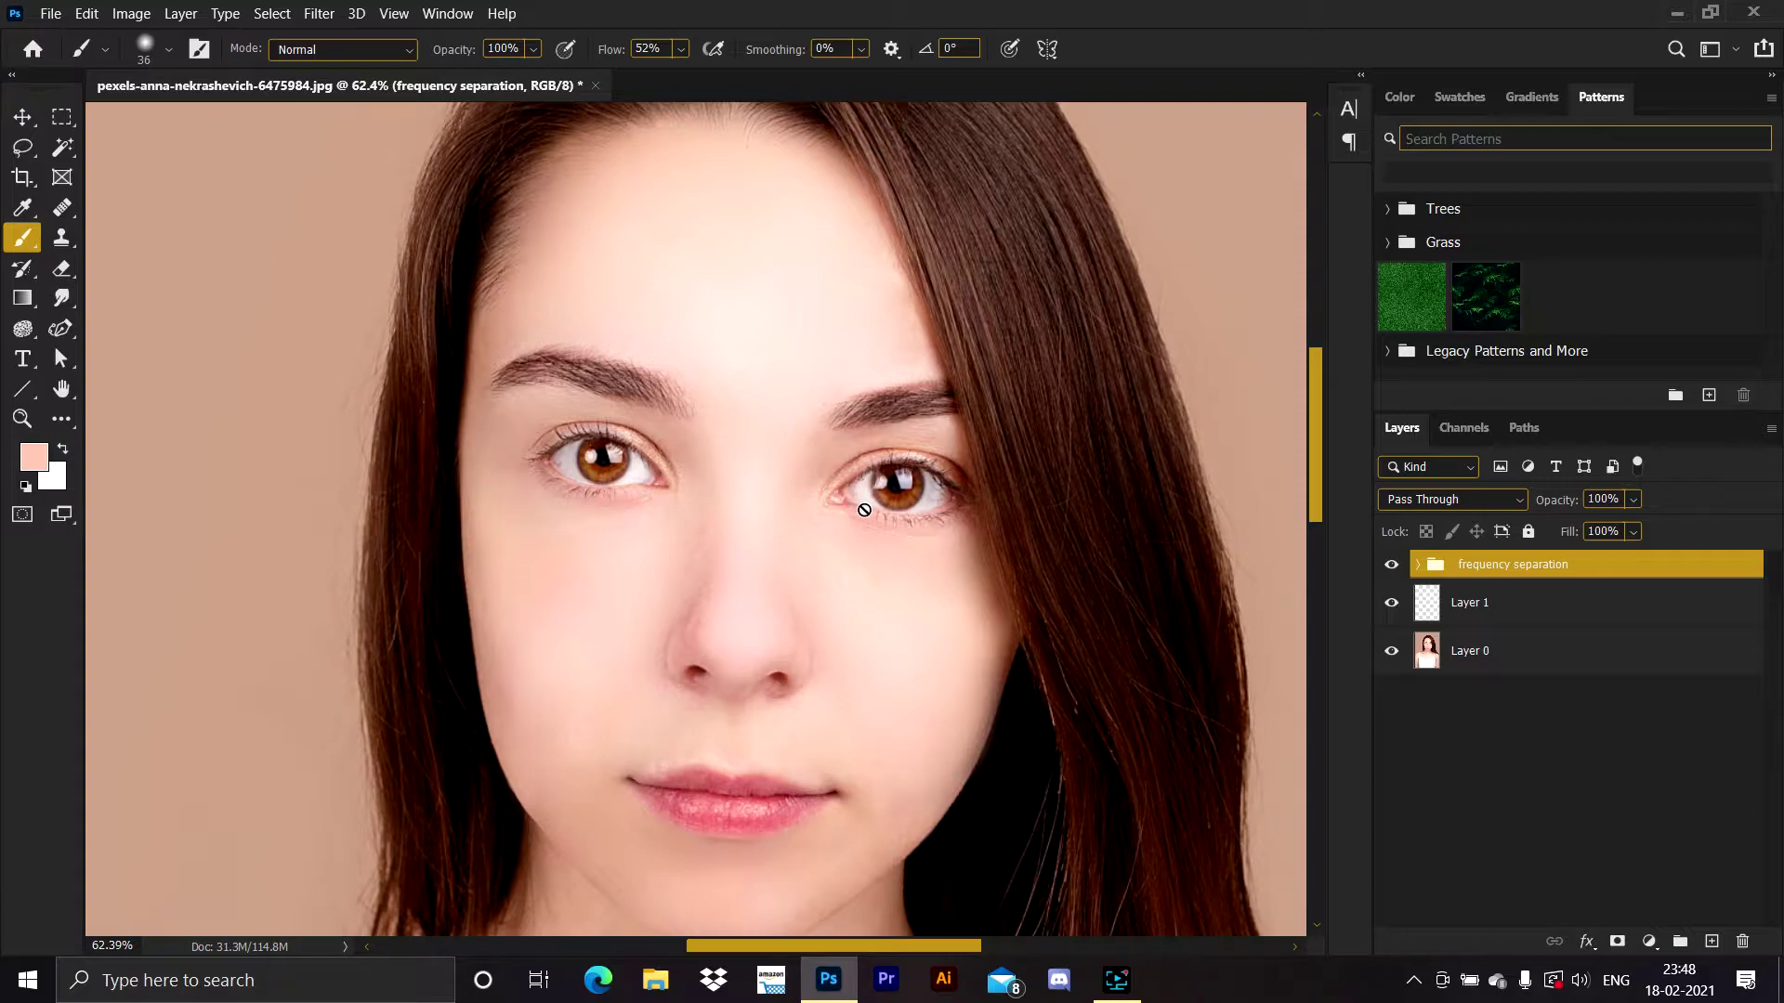
# Delete the frequency separation group from the portrait document
pyautogui.hotkey('ctrl', '0')
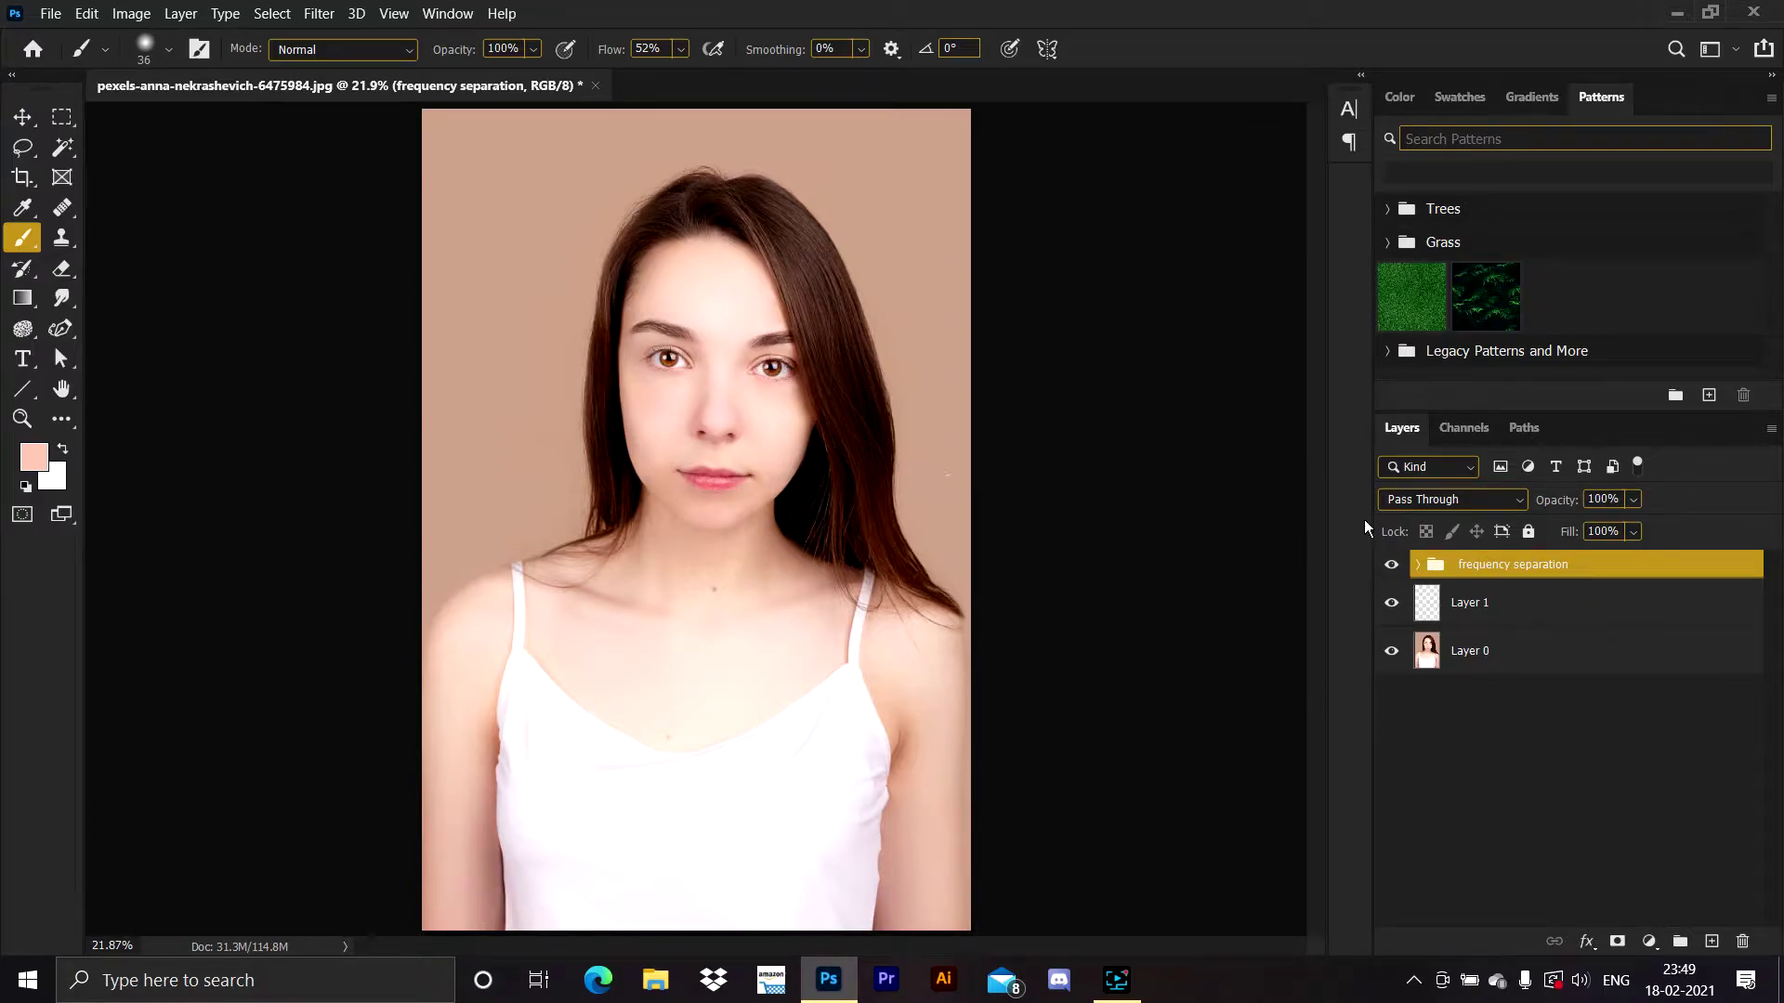
pyautogui.moveTo(1605, 576); pyautogui.dragTo(1743, 941)
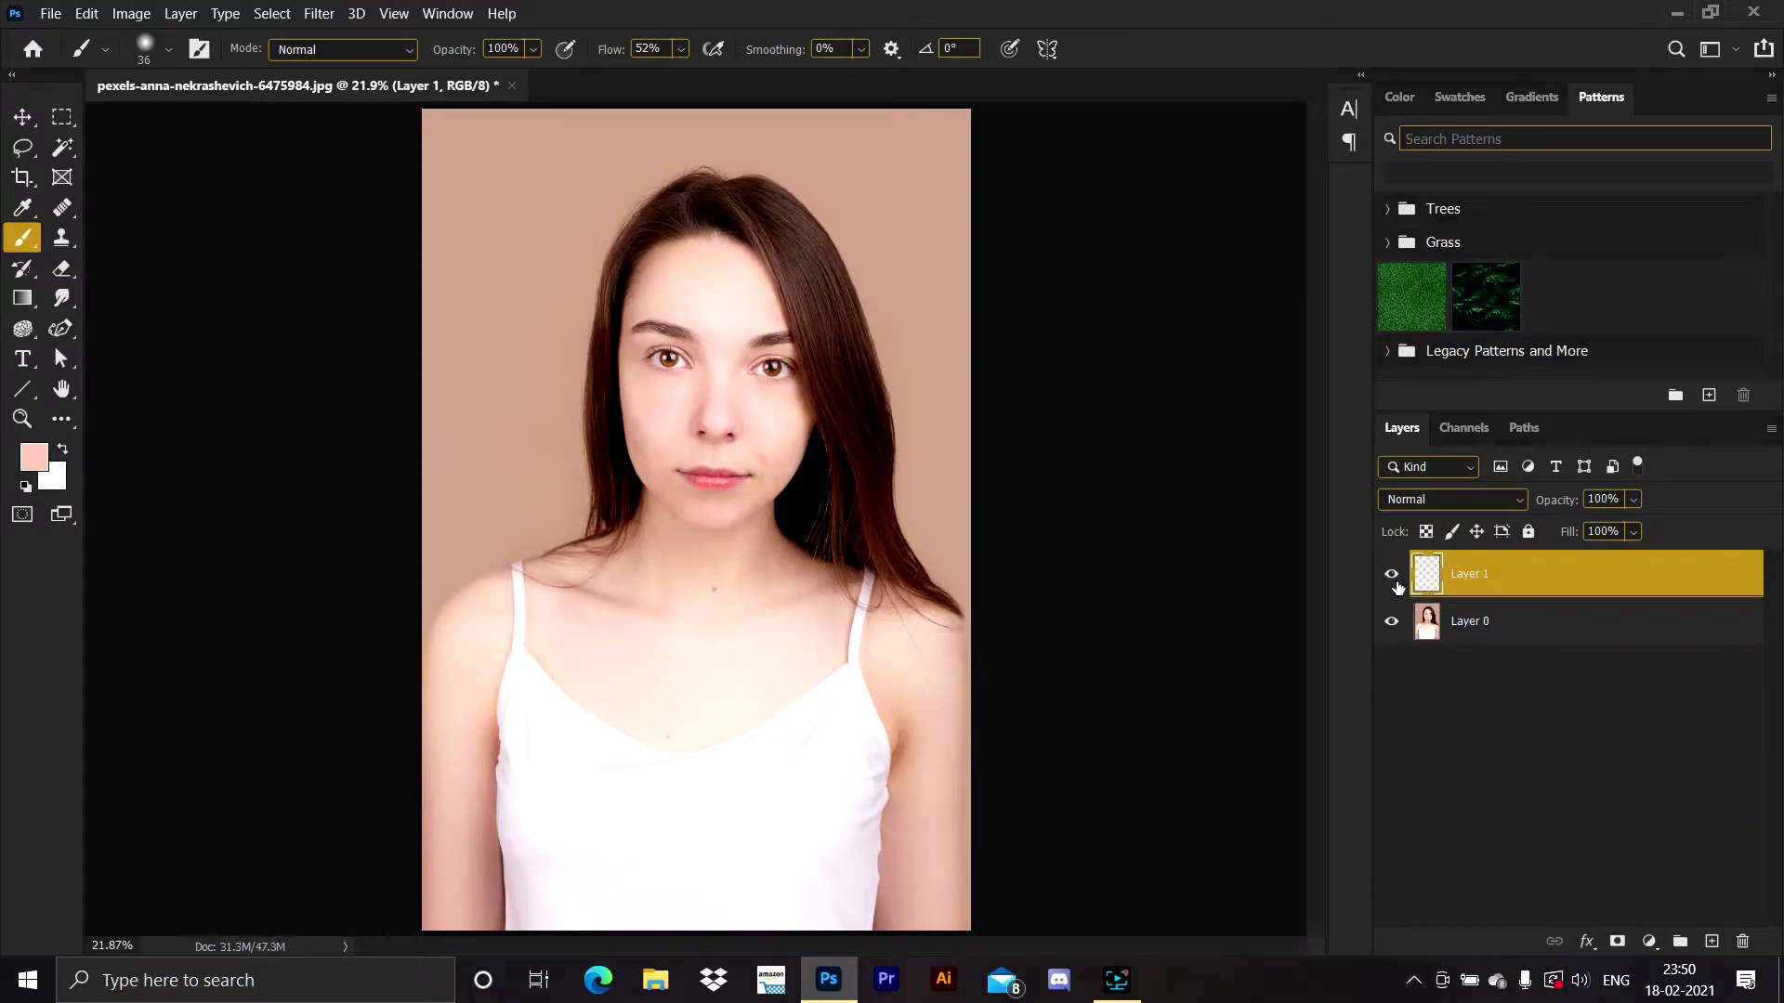
# Compare the skin blemishes on the face with the Layer 1 retouching hidden and shown
pyautogui.click(1391, 574)
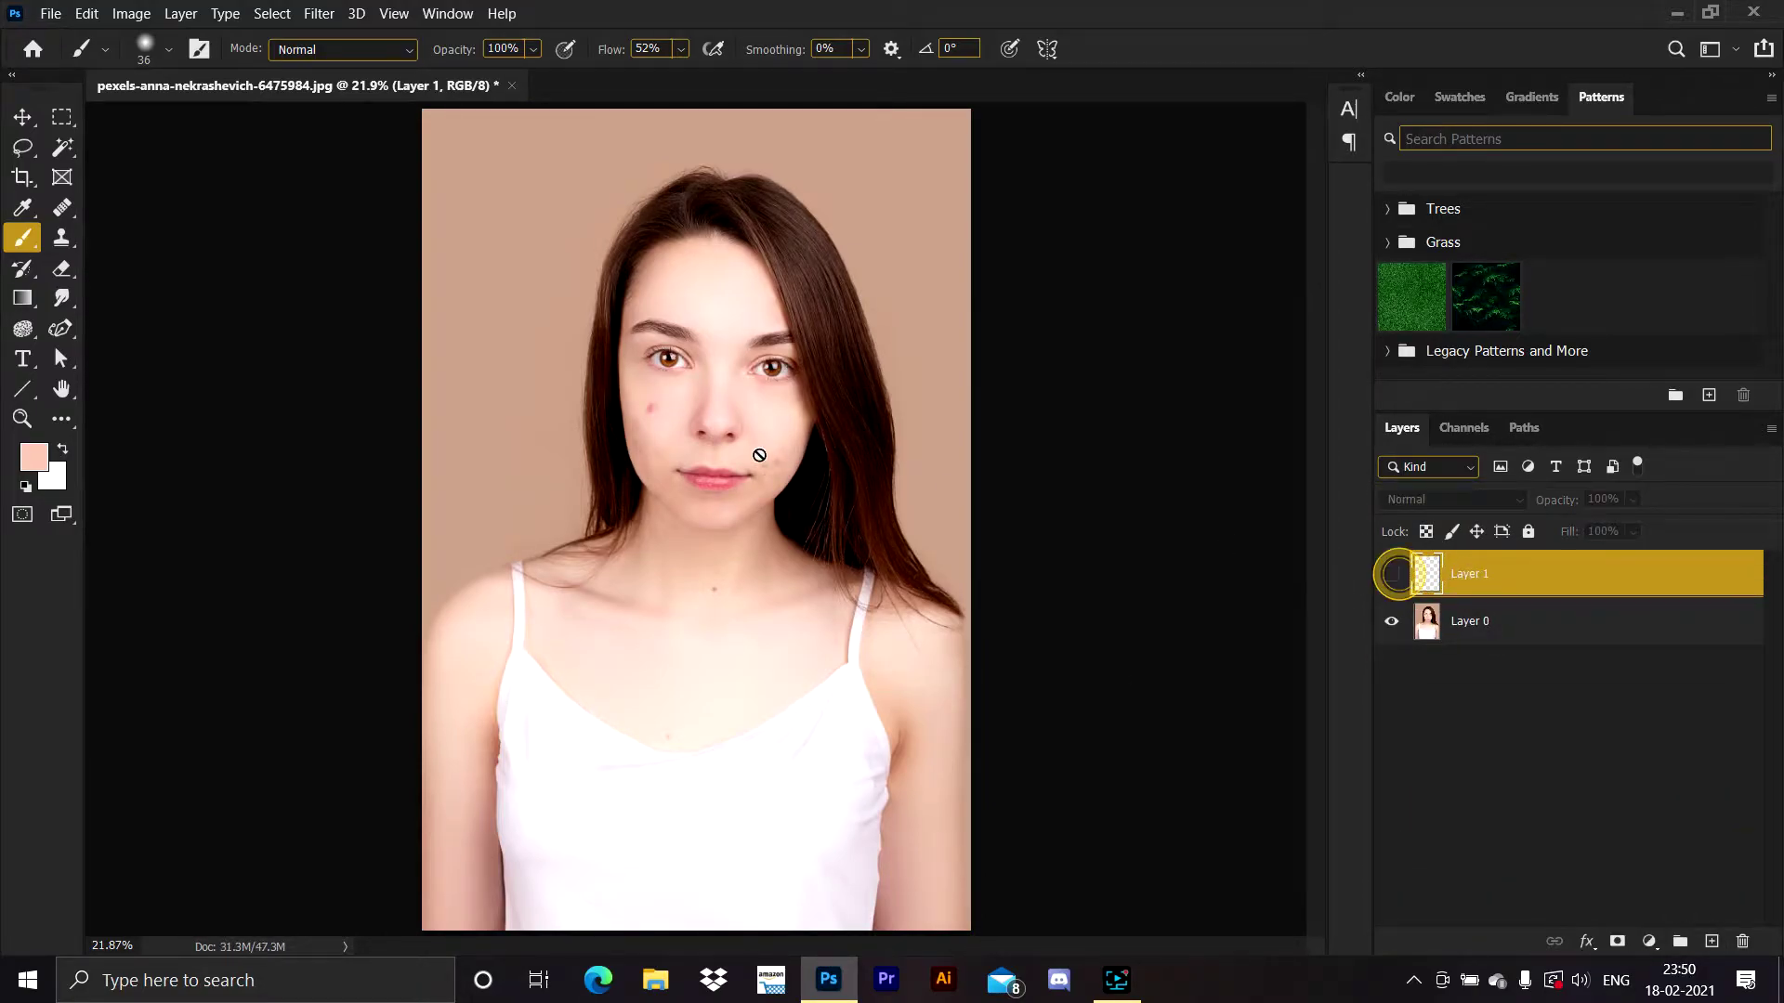
pyautogui.scroll(3, 777, 458)
pyautogui.moveTo(623, 433); pyautogui.dragTo(701, 435)
pyautogui.scroll(3, 762, 505)
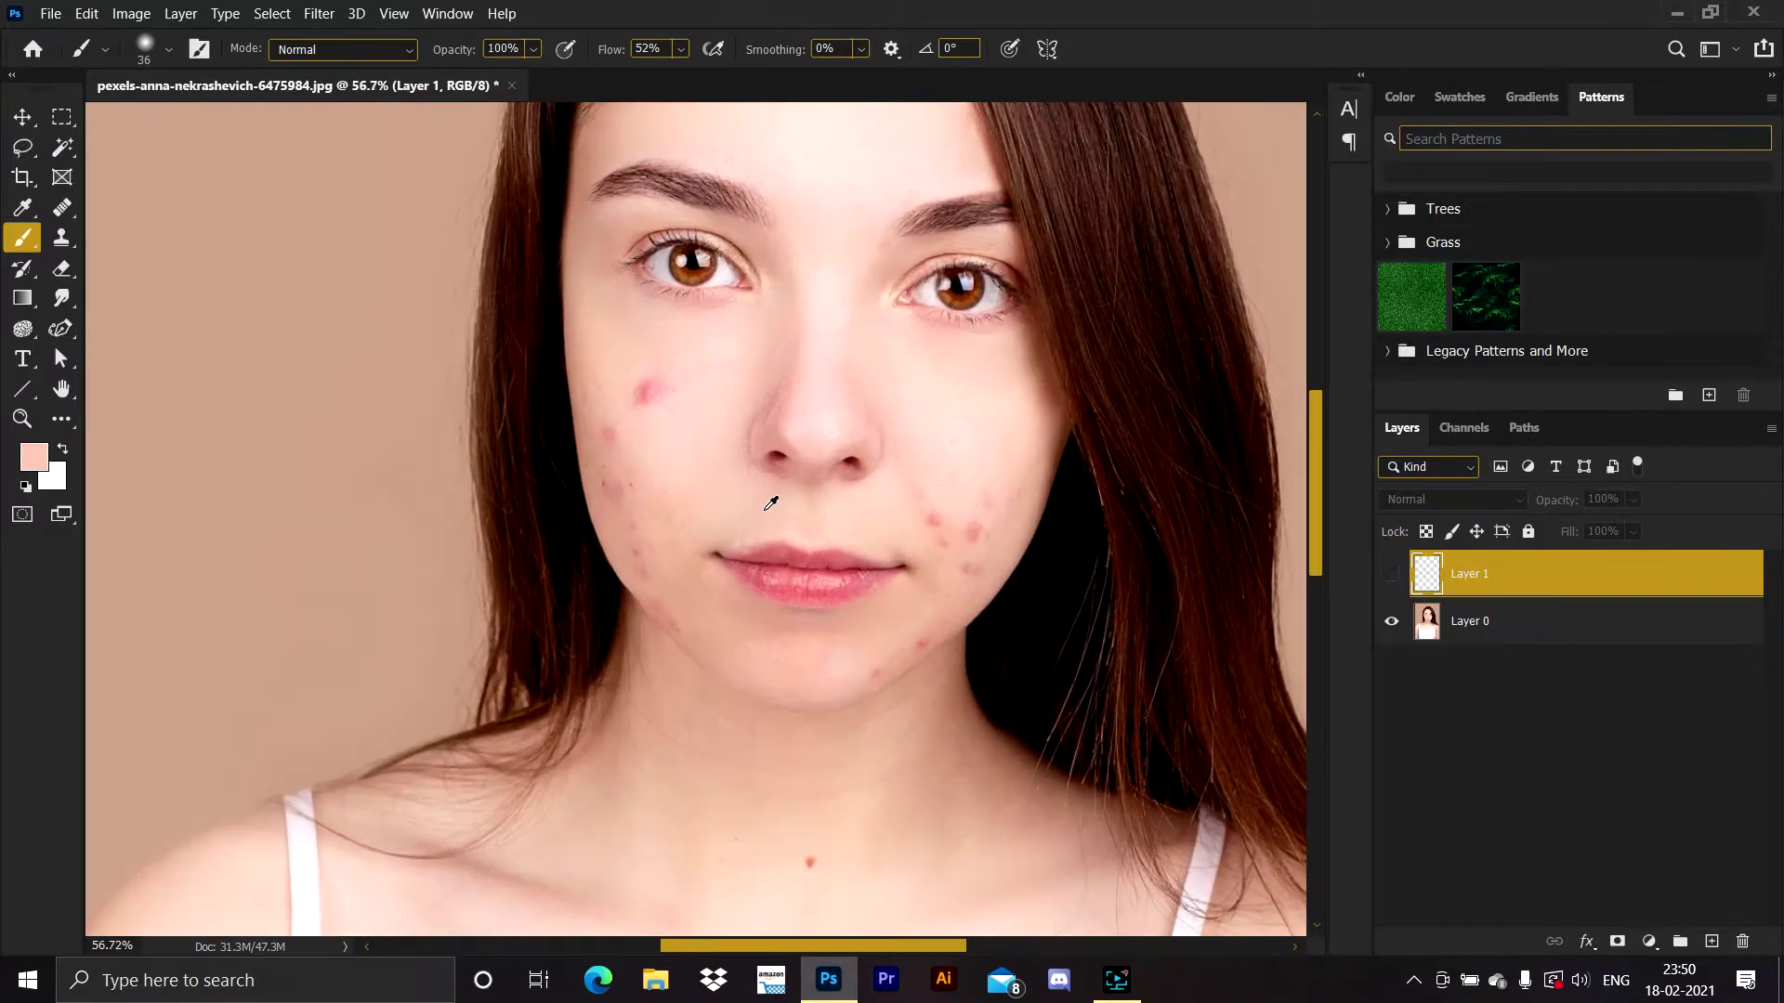
pyautogui.click(1391, 575)
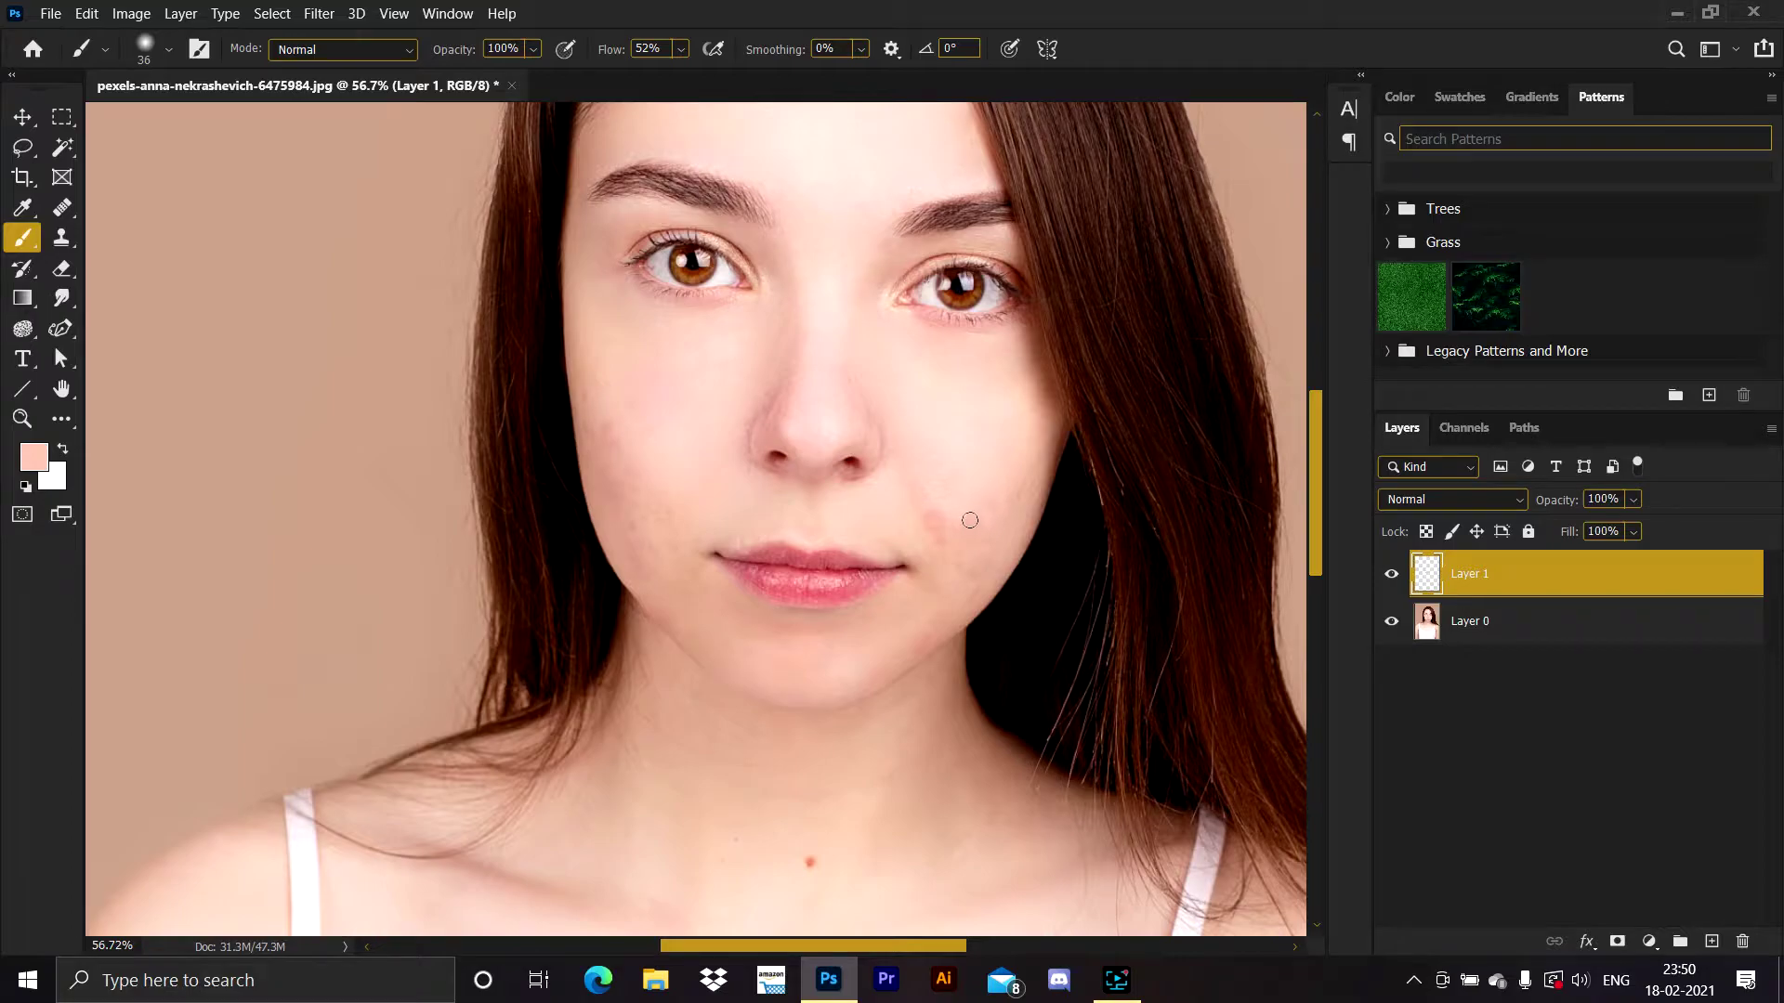
pyautogui.click(1391, 574)
pyautogui.moveTo(796, 454); pyautogui.dragTo(692, 311)
pyautogui.hotkey('ctrl', '0')
pyautogui.click(1391, 573)
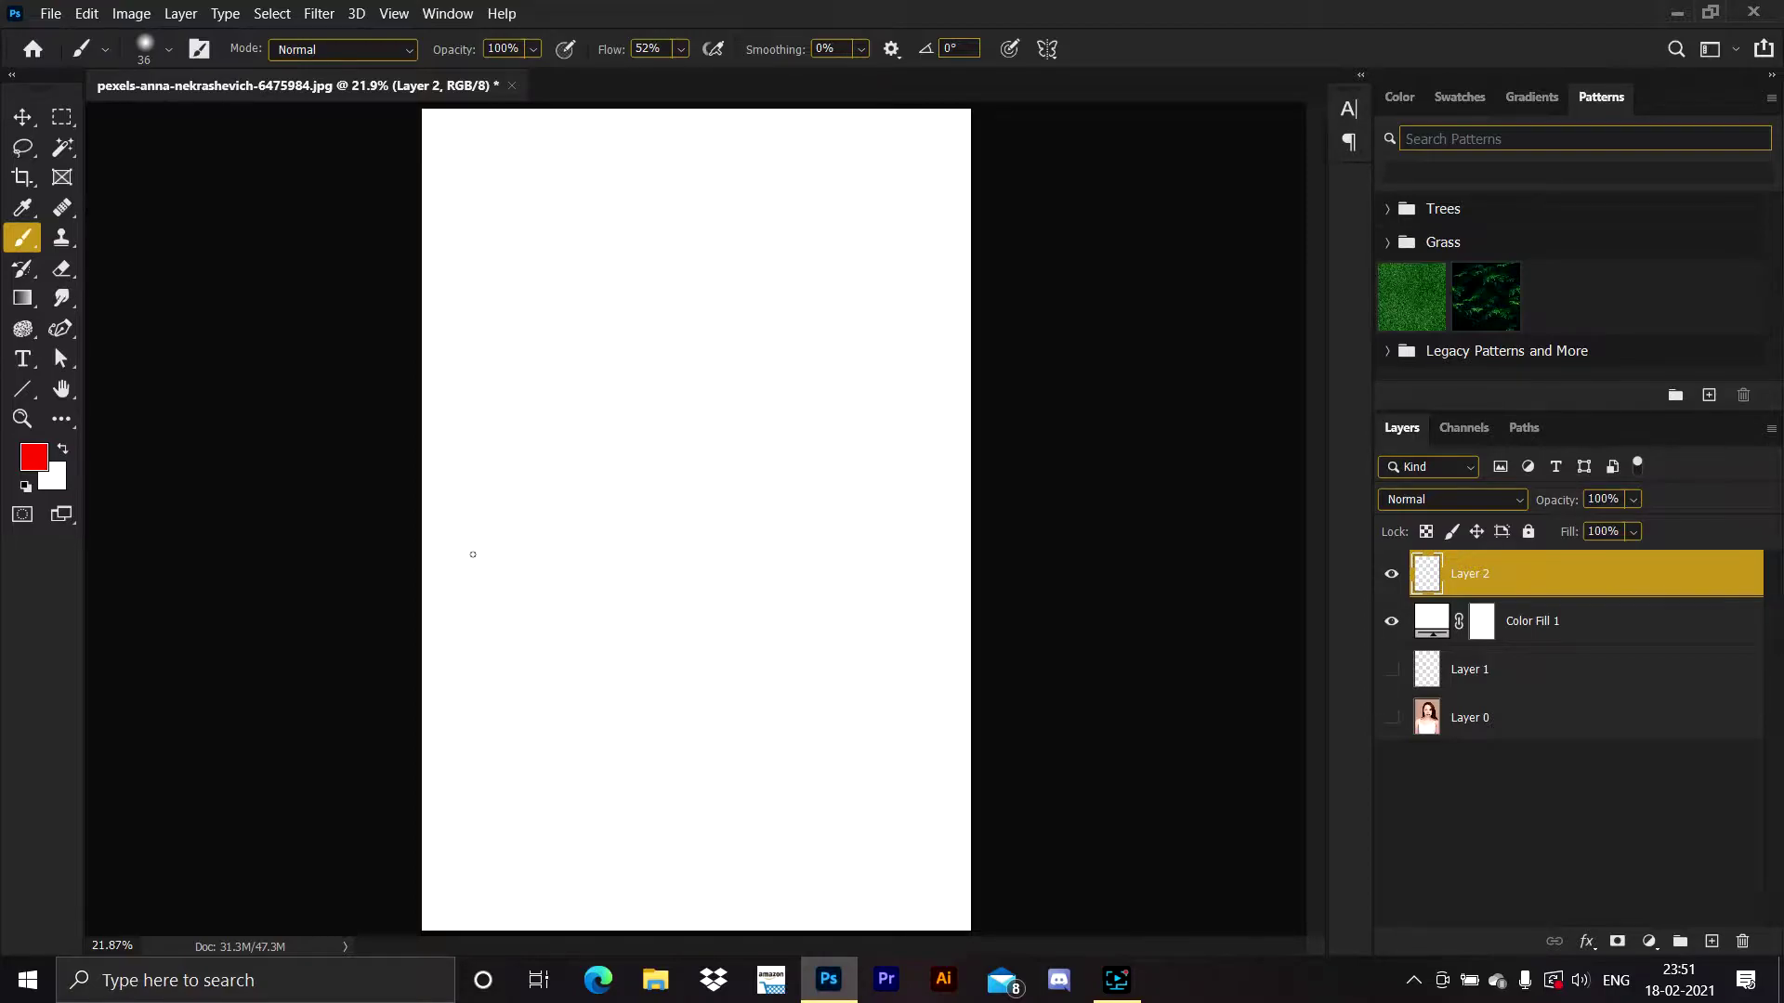
# Paint a red horizontal line across the middle of the white canvas on Layer 2, with a red wave oscillating around it
pyautogui.moveTo(448, 513); pyautogui.dragTo(980, 511)
pyautogui.hotkey('ctrl', 'z')
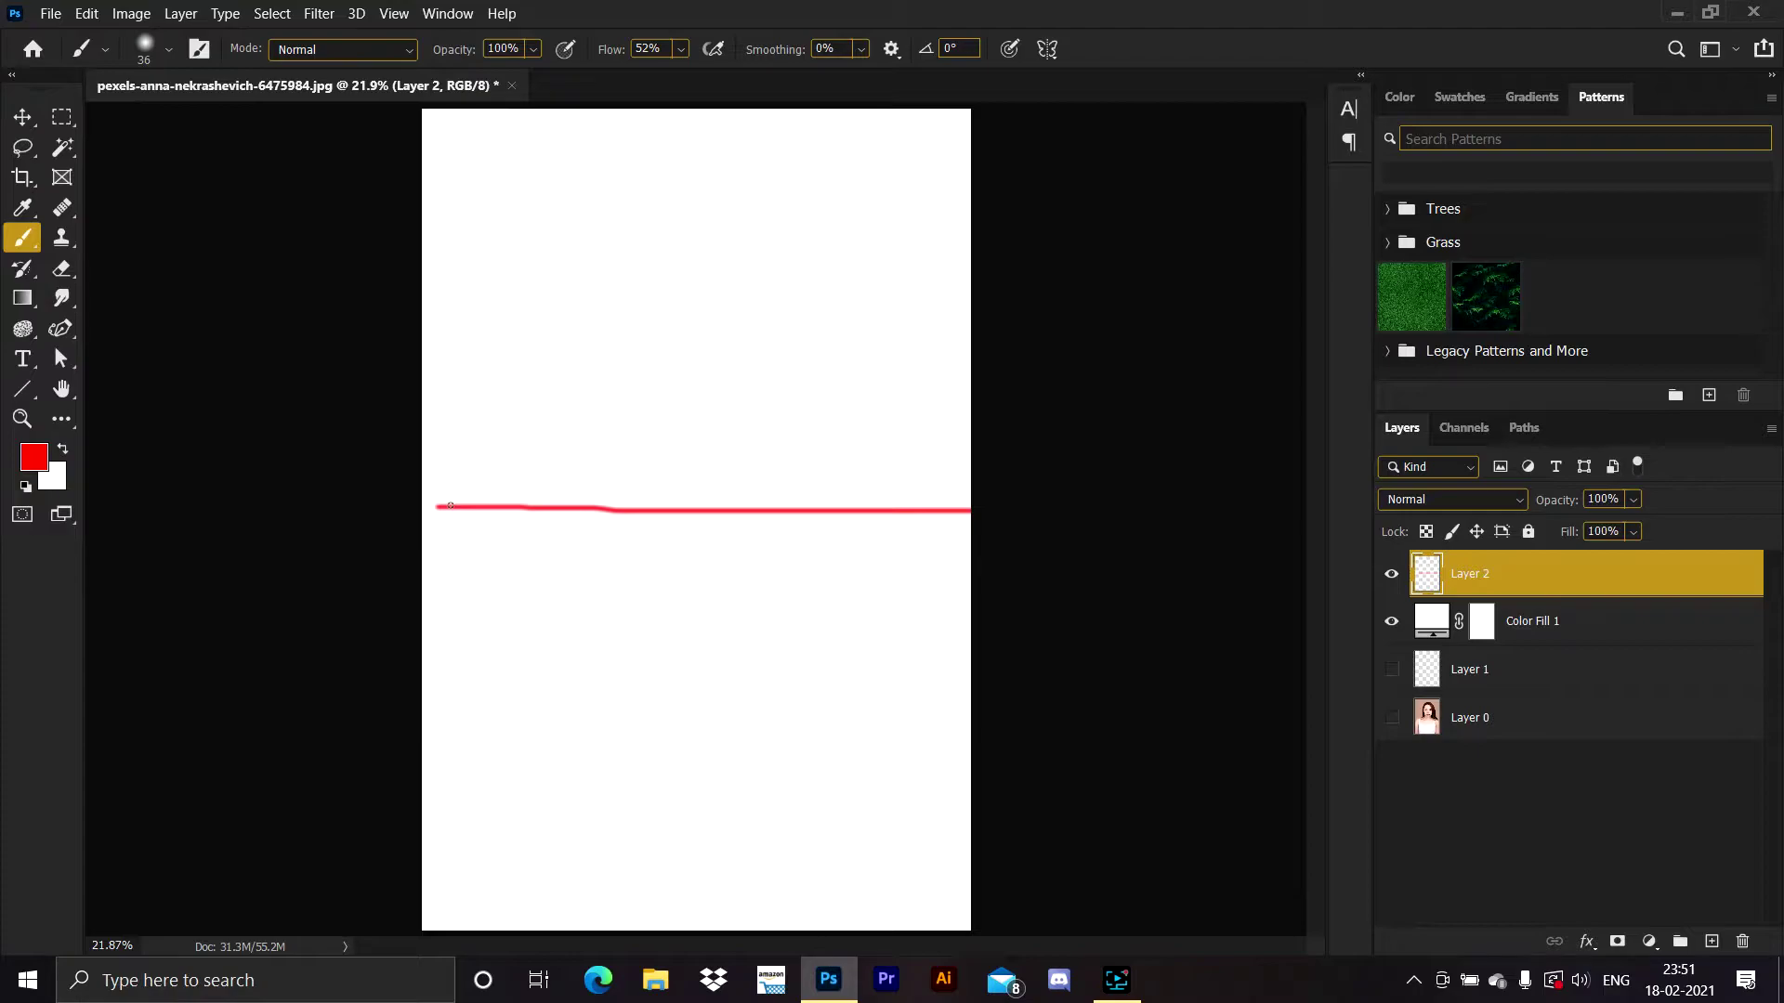
pyautogui.moveTo(451, 506)
pyautogui.mouseDown()
pyautogui.moveTo(470, 462)
pyautogui.moveTo(536, 544)
pyautogui.moveTo(550, 446)
pyautogui.moveTo(615, 544)
pyautogui.moveTo(657, 474)
pyautogui.moveTo(760, 559)
pyautogui.moveTo(850, 472)
pyautogui.moveTo(899, 556)
pyautogui.mouseUp()
# Set the foreground color to green 00ff54 and paint a wider green wave over the red line
pyautogui.press('i')
pyautogui.click(34, 456)
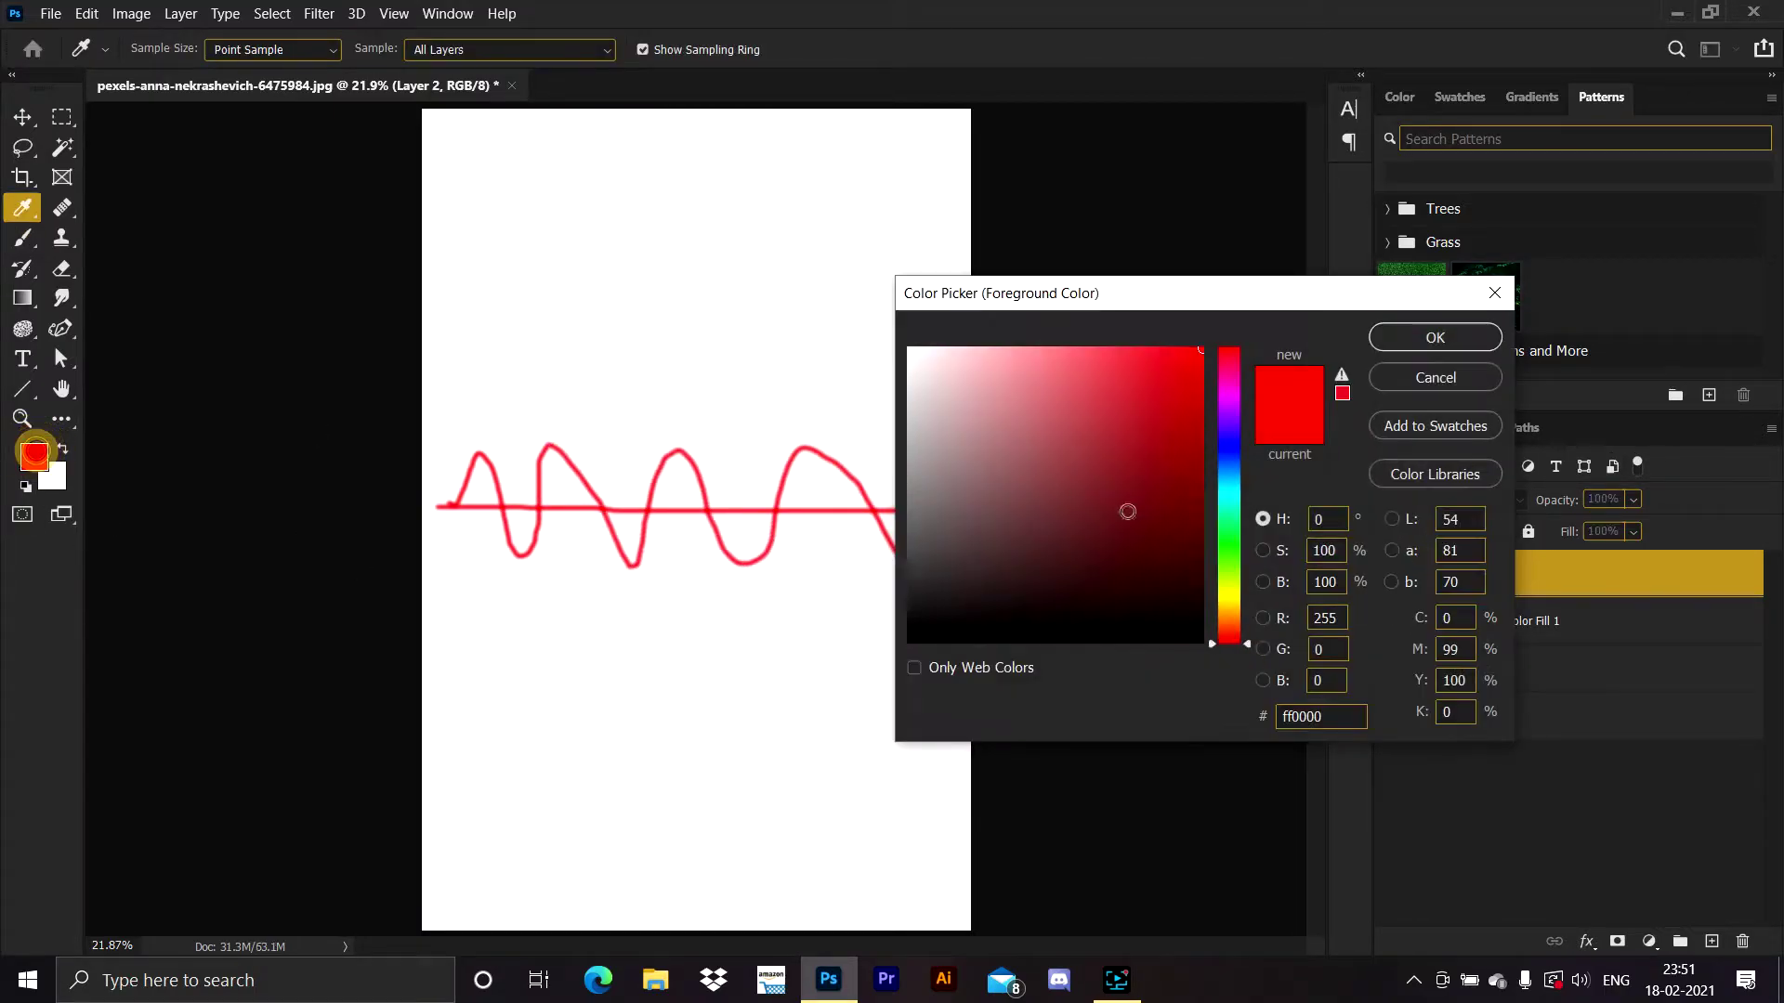
pyautogui.click(1230, 517)
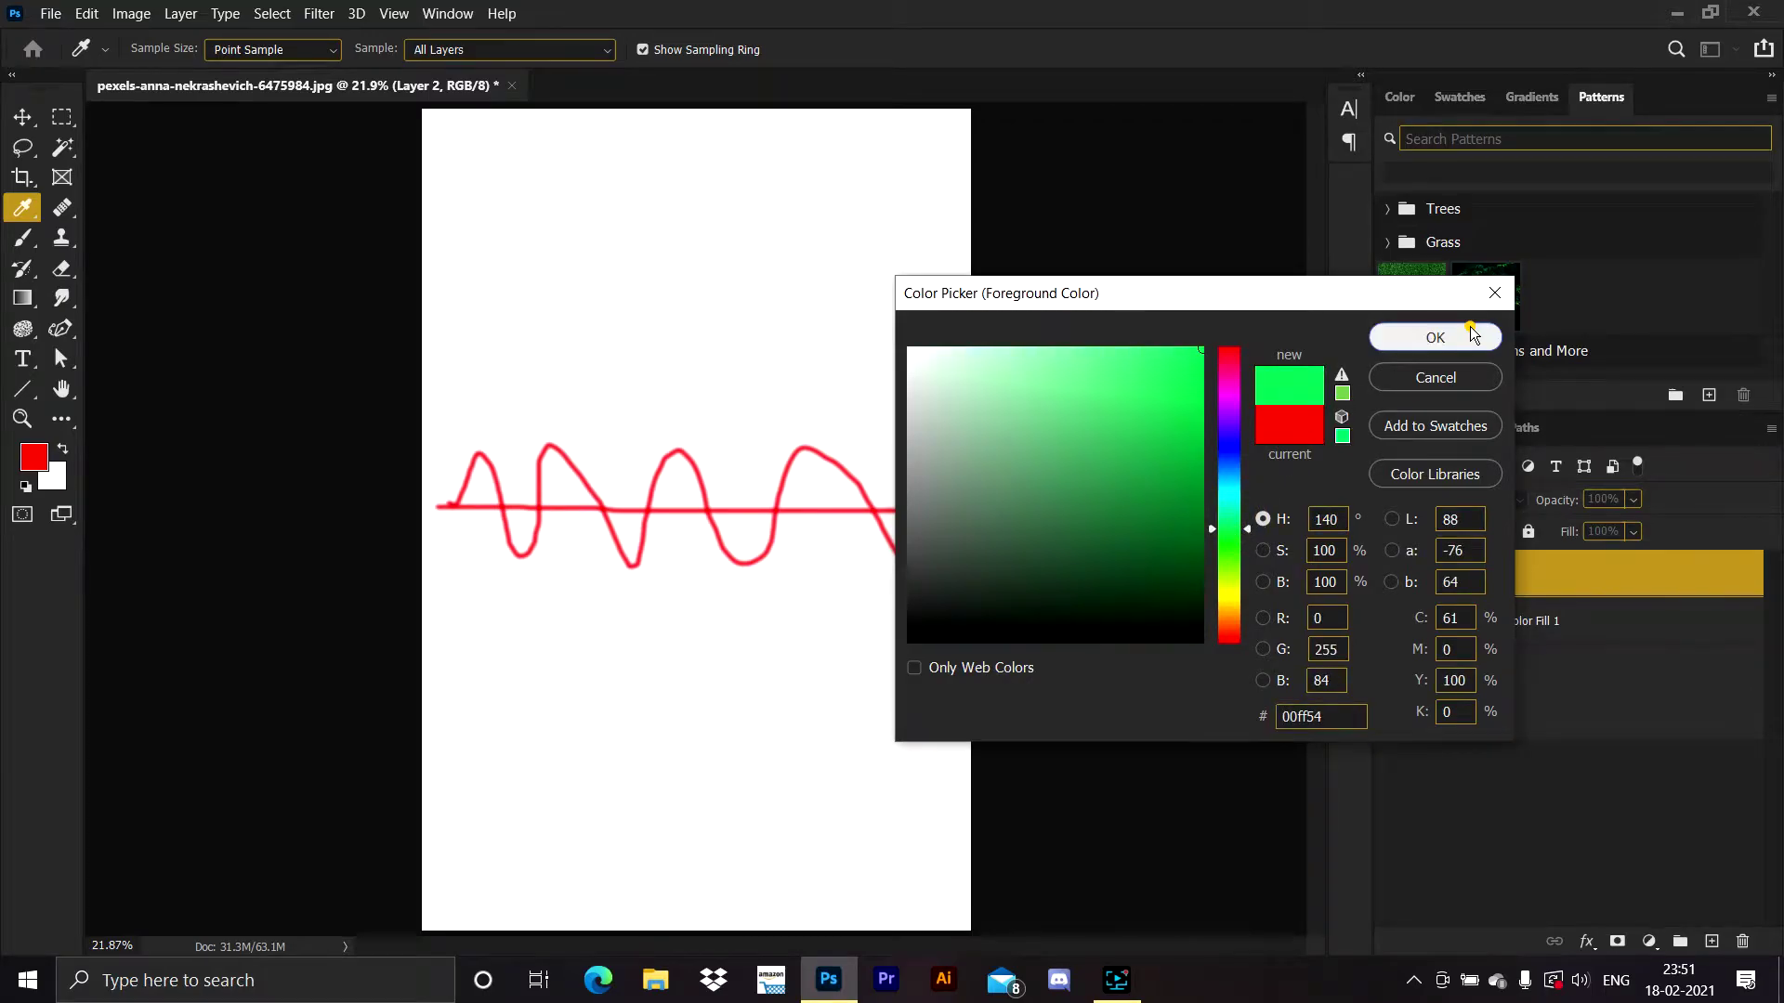
pyautogui.click(1435, 337)
pyautogui.press('b')
pyautogui.moveTo(450, 505)
pyautogui.mouseDown()
pyautogui.moveTo(475, 537)
pyautogui.moveTo(510, 528)
pyautogui.moveTo(589, 459)
pyautogui.moveTo(642, 466)
pyautogui.moveTo(787, 547)
pyautogui.moveTo(864, 443)
pyautogui.moveTo(913, 459)
pyautogui.moveTo(975, 536)
pyautogui.mouseUp()
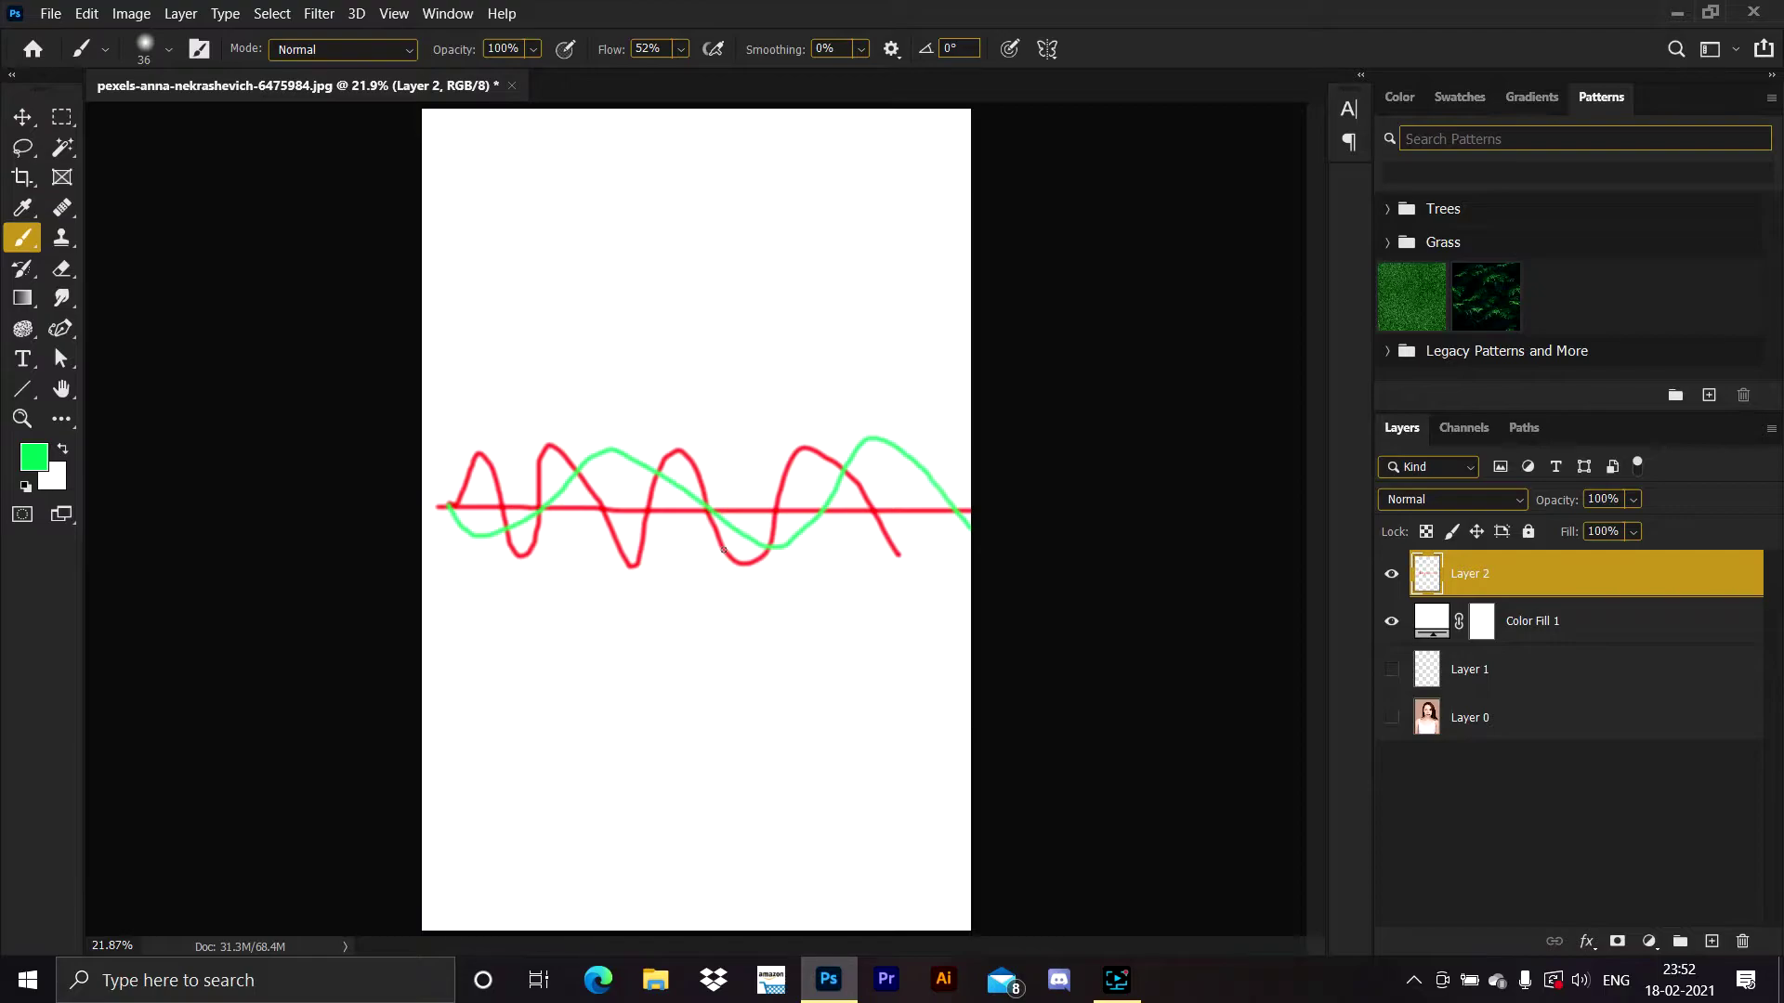
# Delete Layer 2 and Color Fill 1, and make the portrait on Layer 0 visible again
pyautogui.keyDown('shift'); pyautogui.click(1564, 621); pyautogui.keyUp('shift')
pyautogui.moveTo(1617, 564); pyautogui.dragTo(1759, 933)
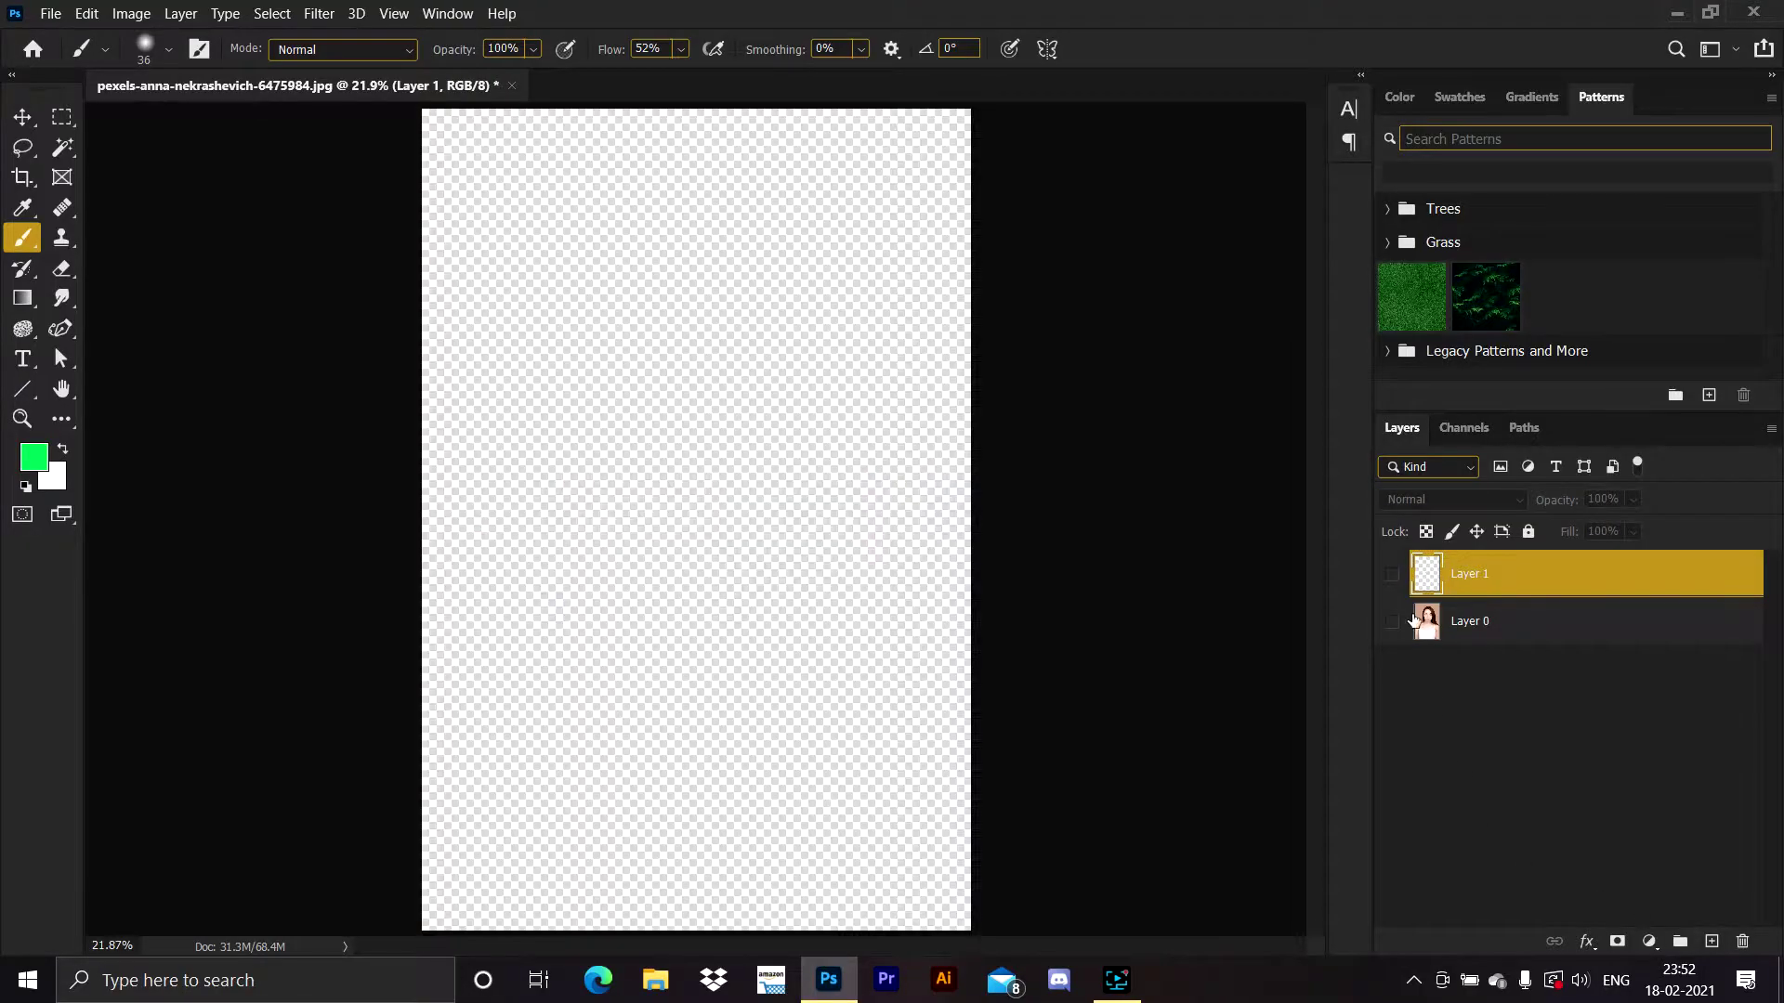
pyautogui.click(1391, 621)
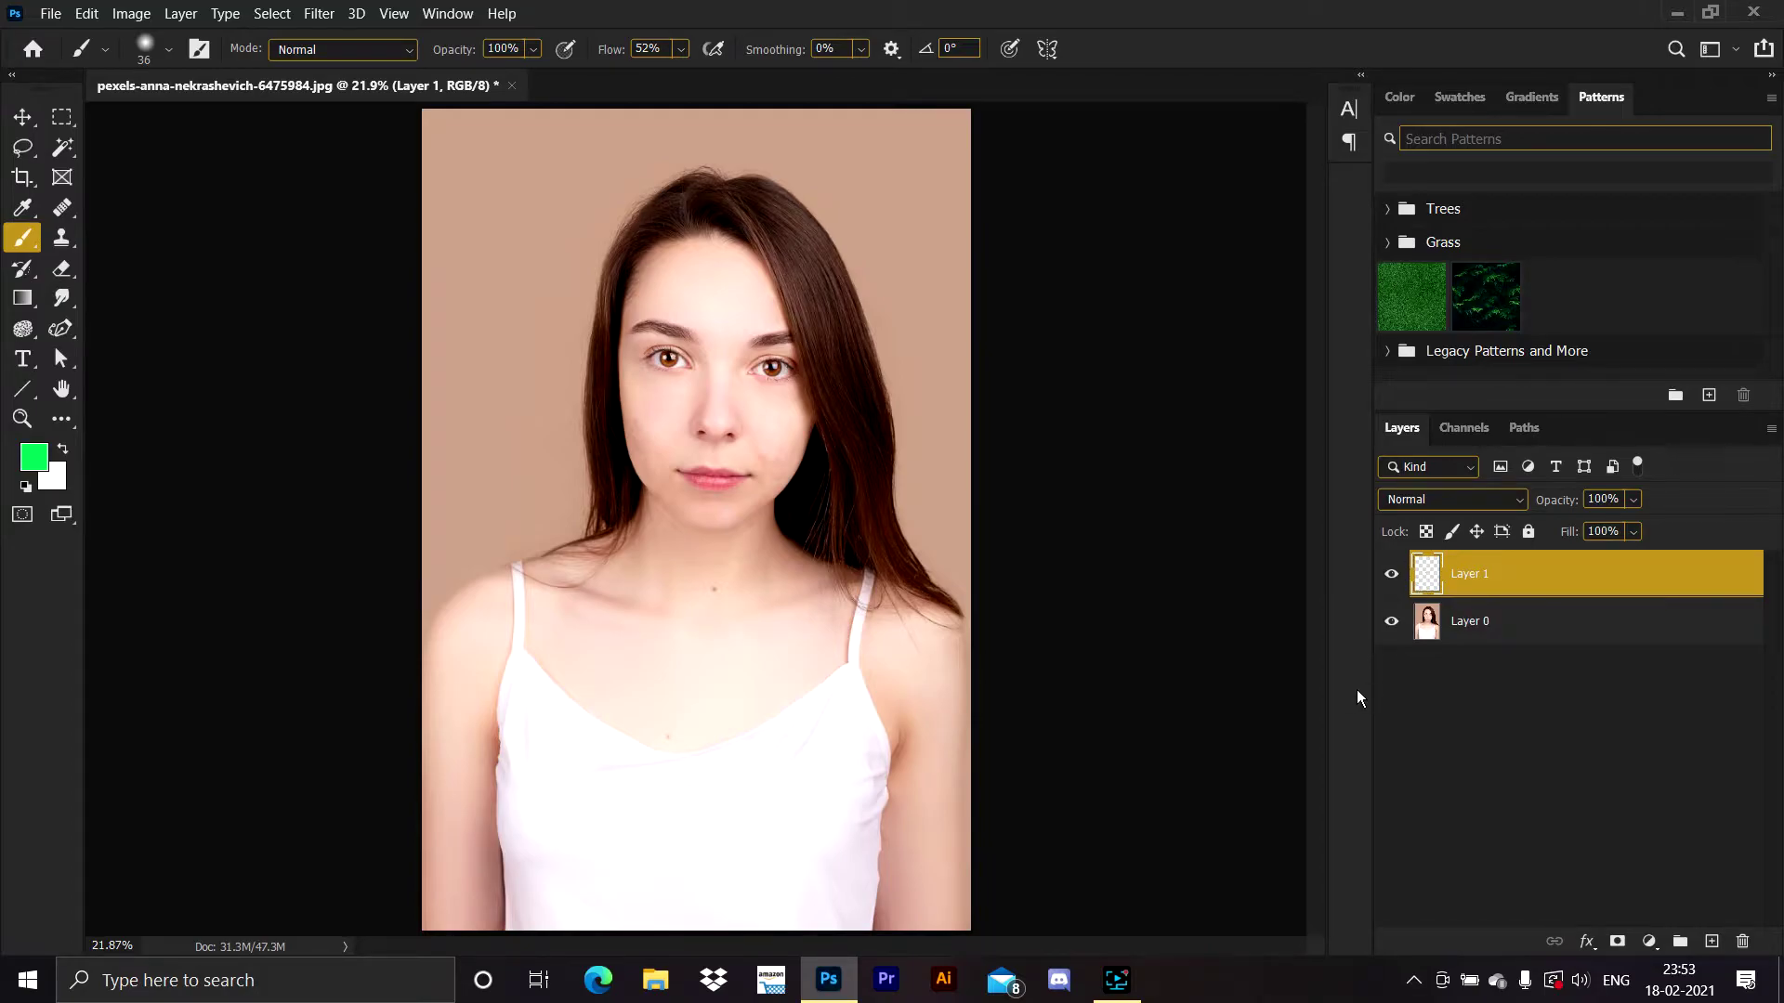
# Toggle the visibility of Layer 0 and Layer 1 to compare the original portrait with its blemish retouching
pyautogui.click(1391, 620)
pyautogui.click(1391, 620)
pyautogui.click(1390, 574)
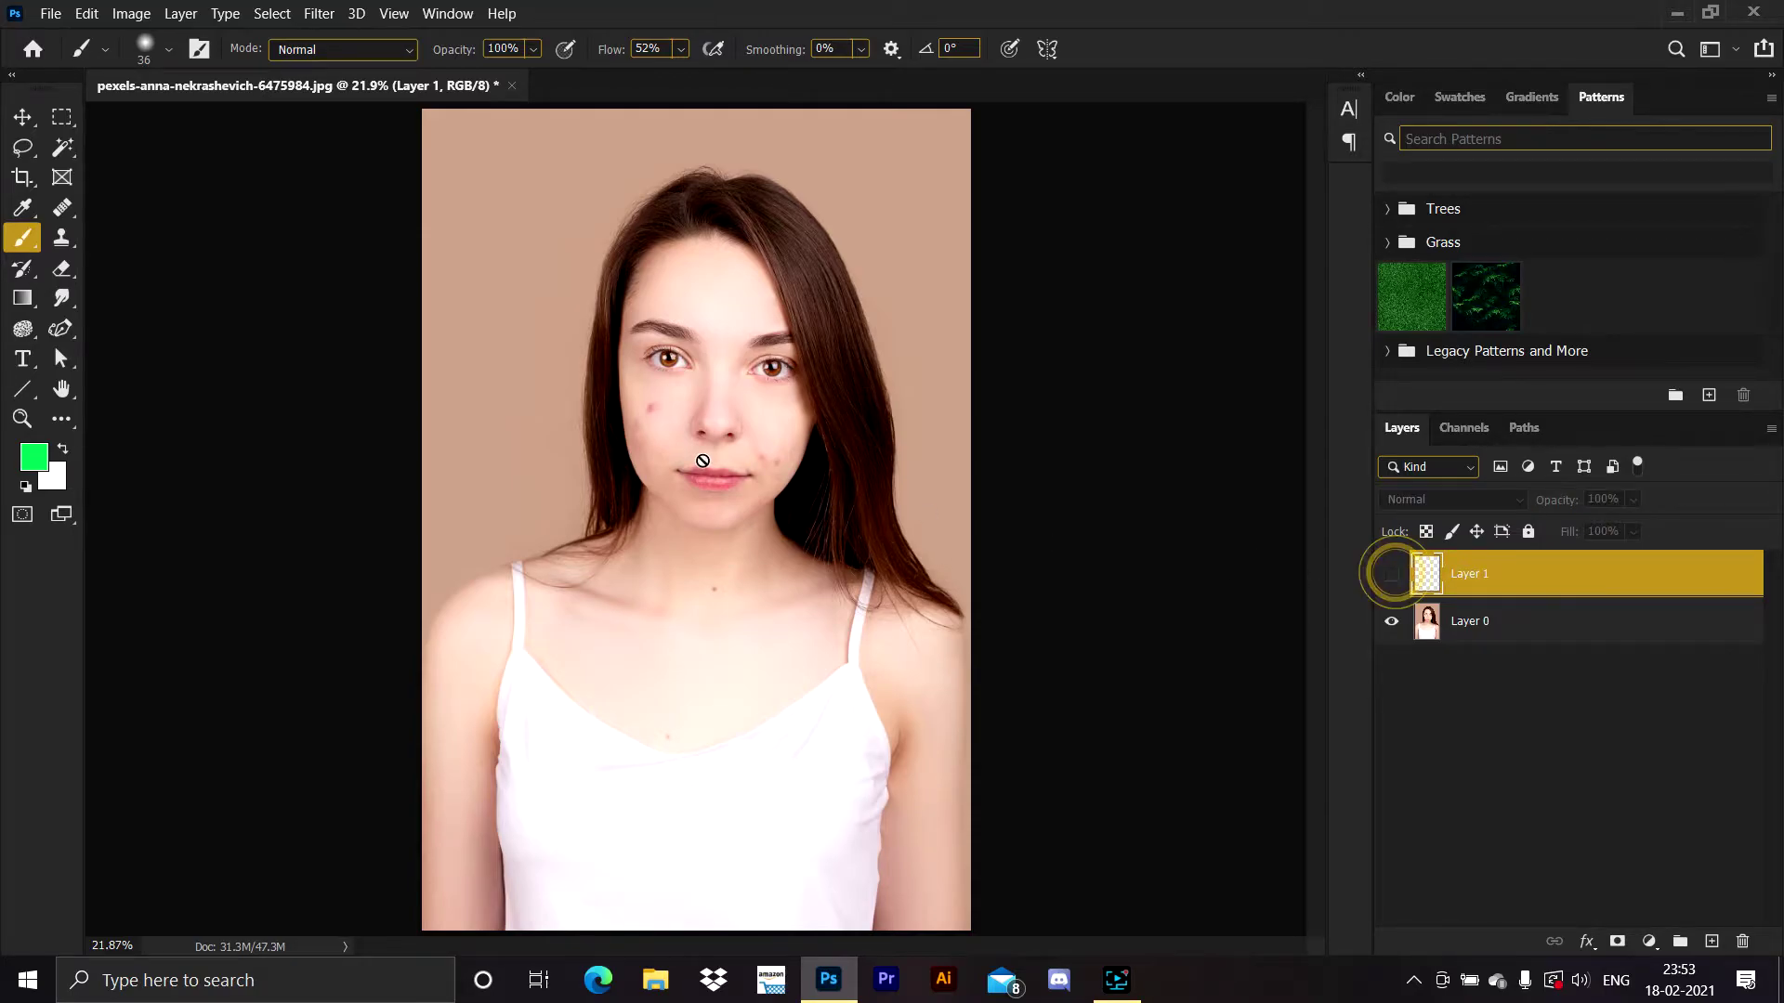
pyautogui.click(1391, 575)
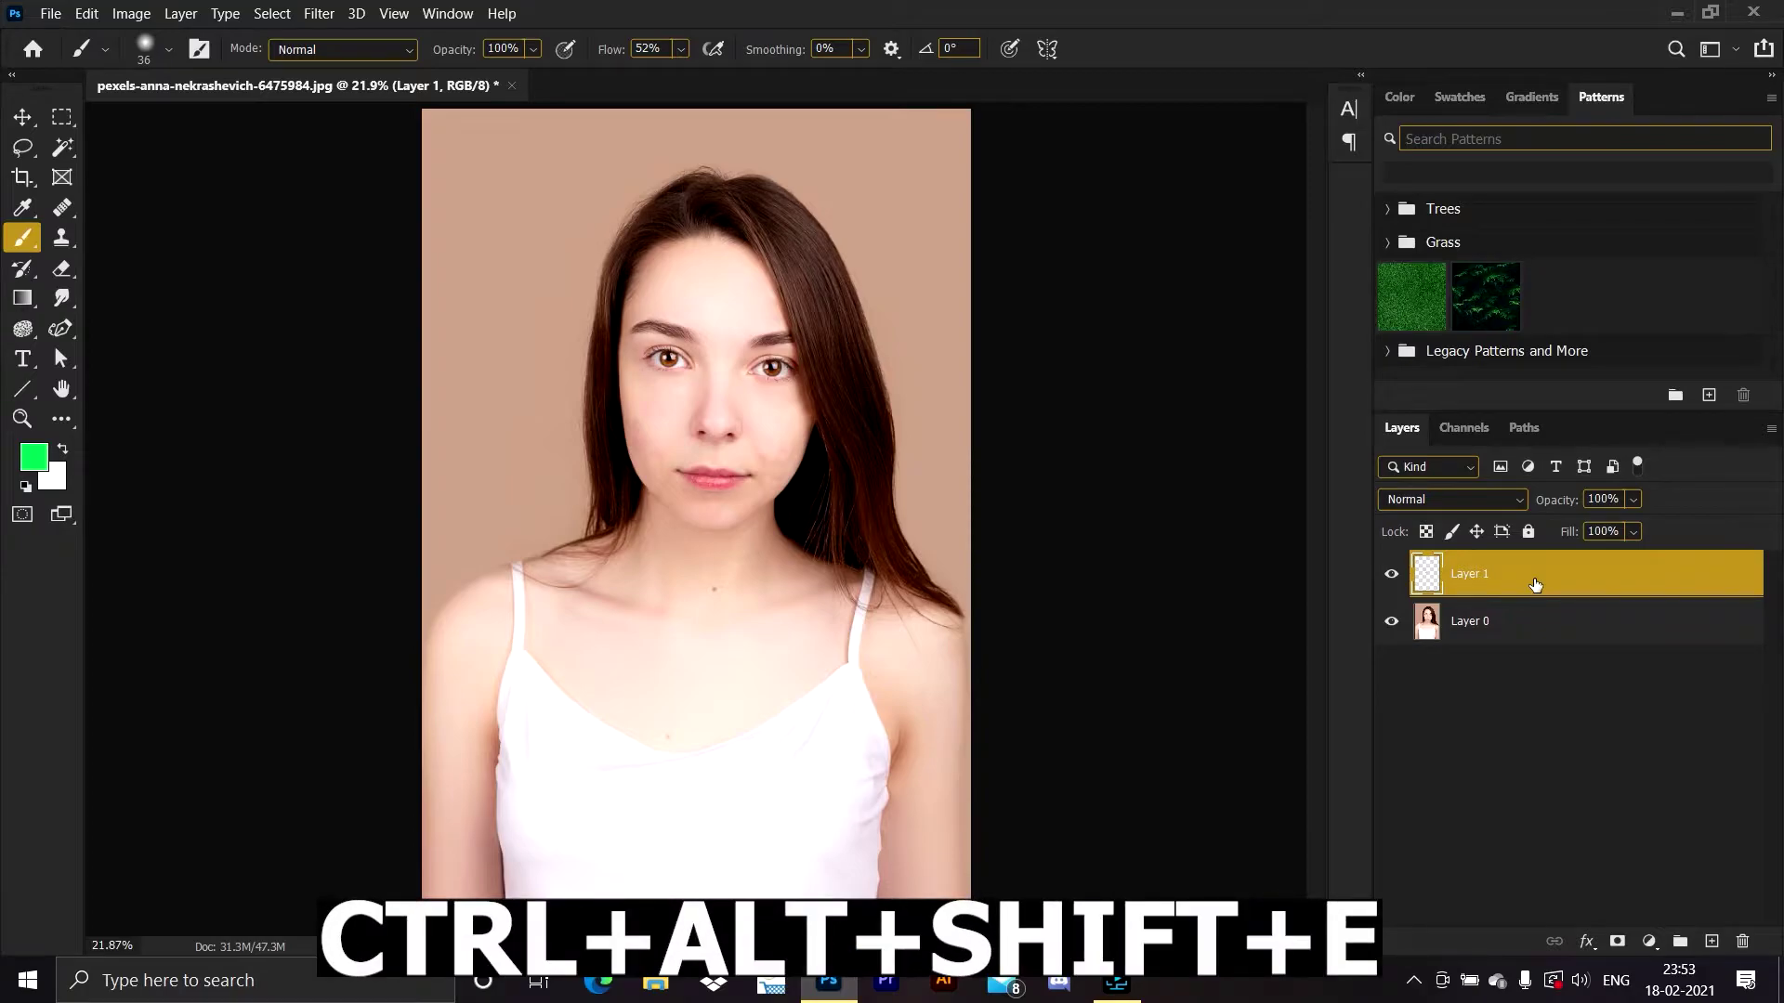
# Stamp all visible layers into a new merged layer on top and duplicate that layer
pyautogui.hotkey('ctrl', 'alt', 'shift', 'e')
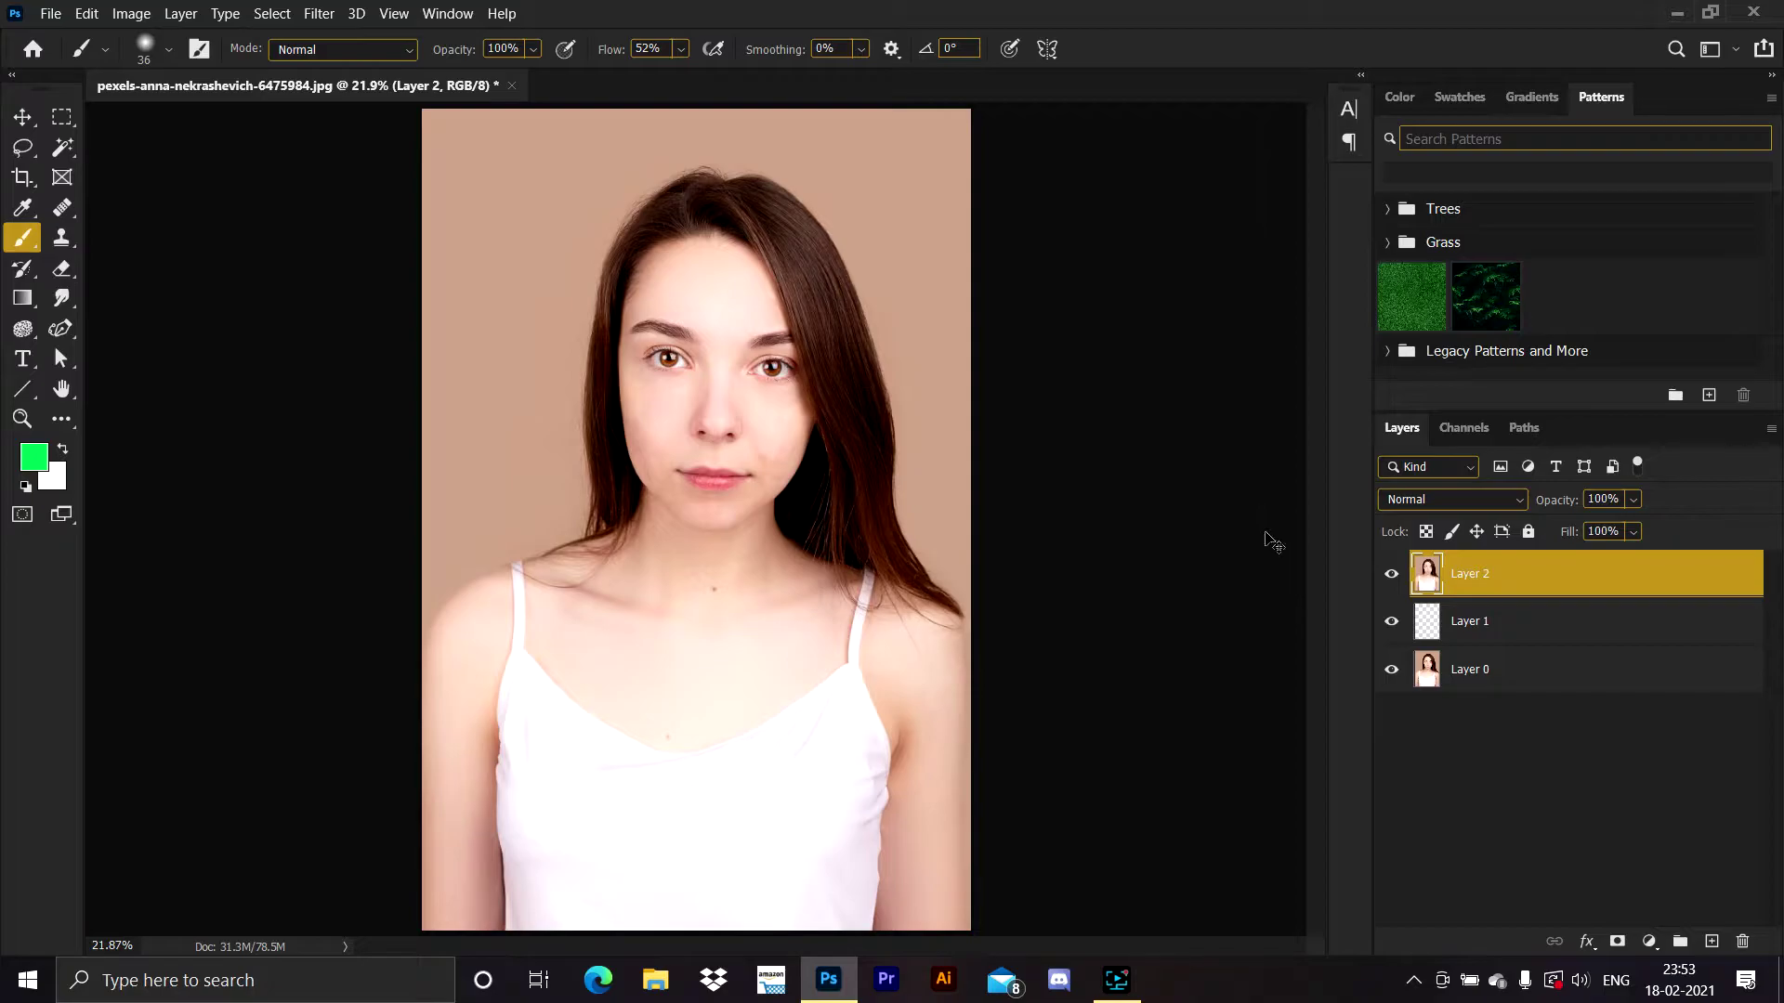
pyautogui.hotkey('ctrl', 'j')
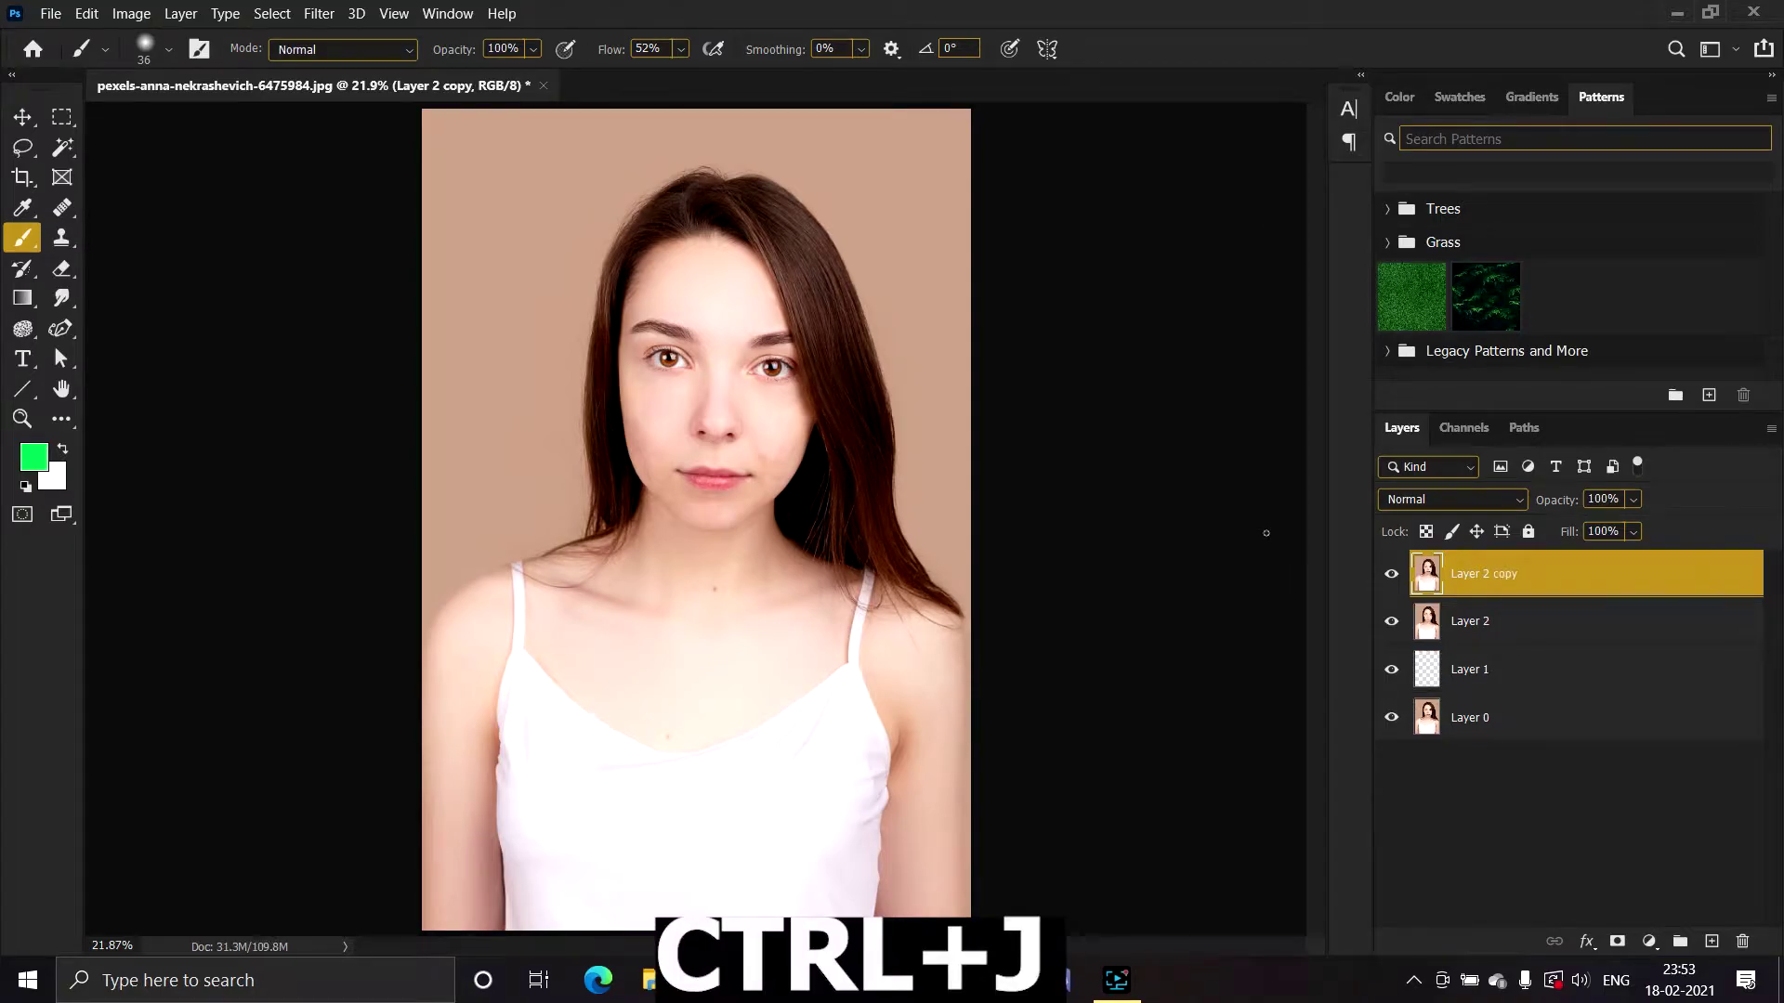
# Rename the lower merged layer "low frequncy color" and its copy above "high frequency deatils"
pyautogui.doubleClick(1479, 621)
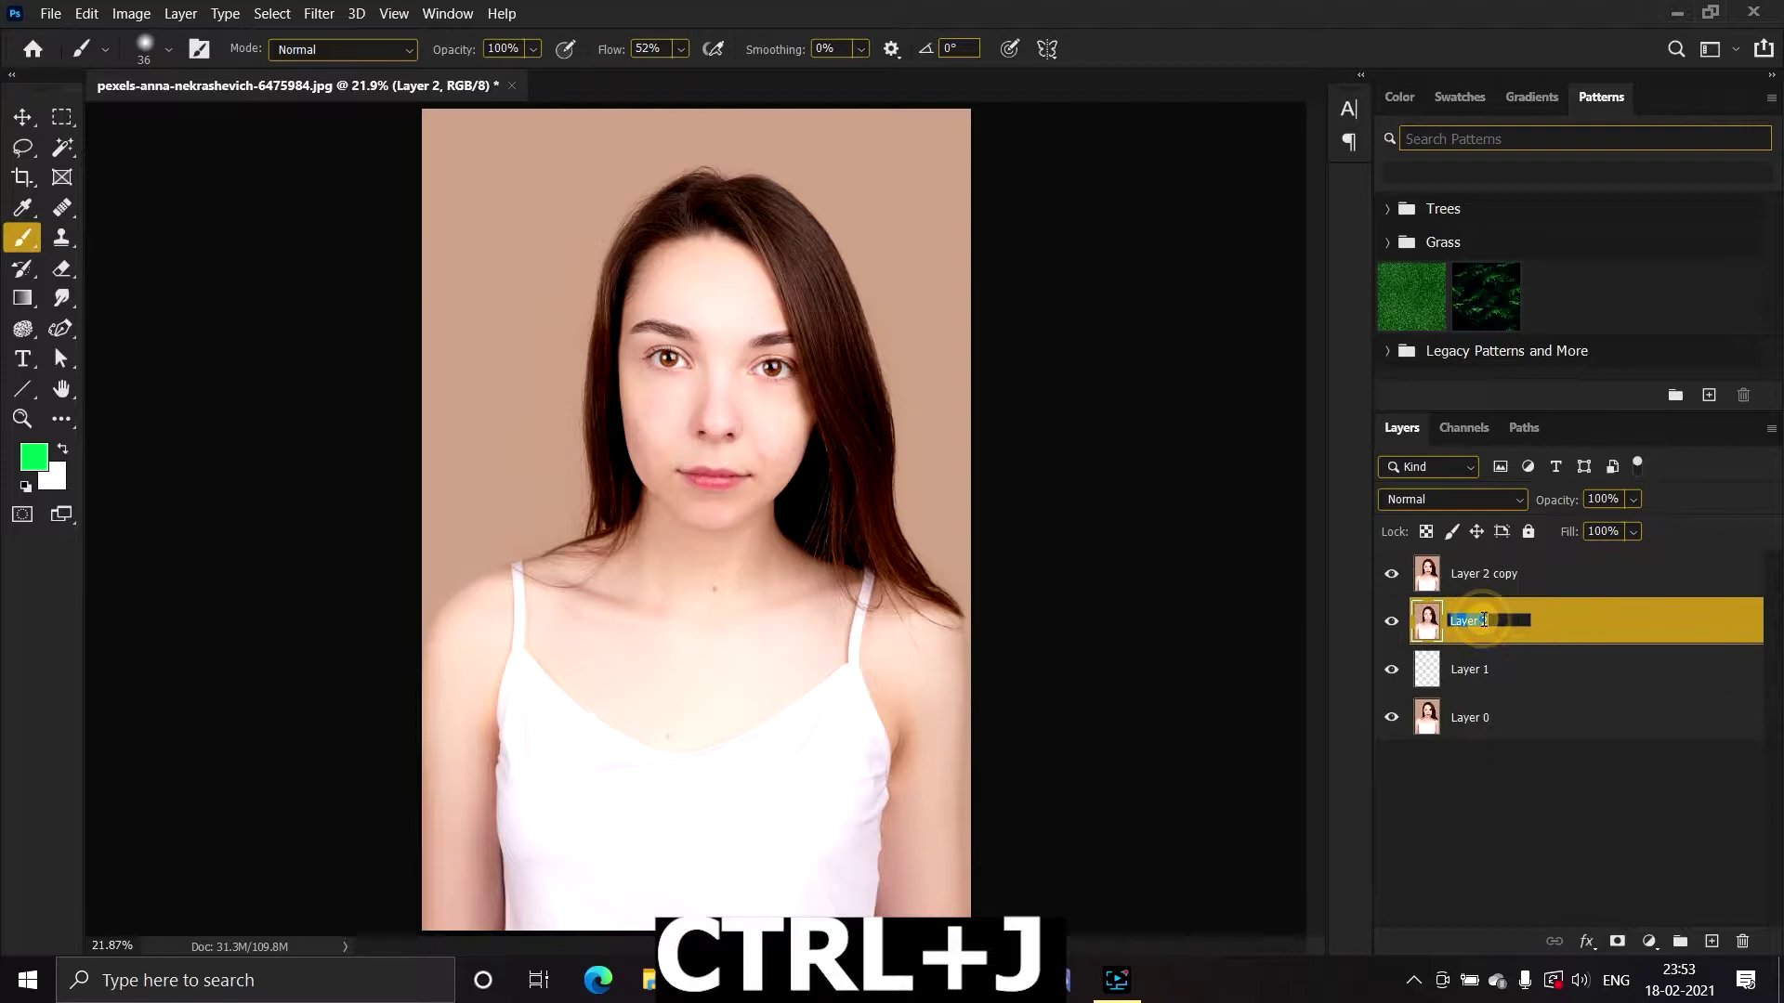
pyautogui.write('low f')
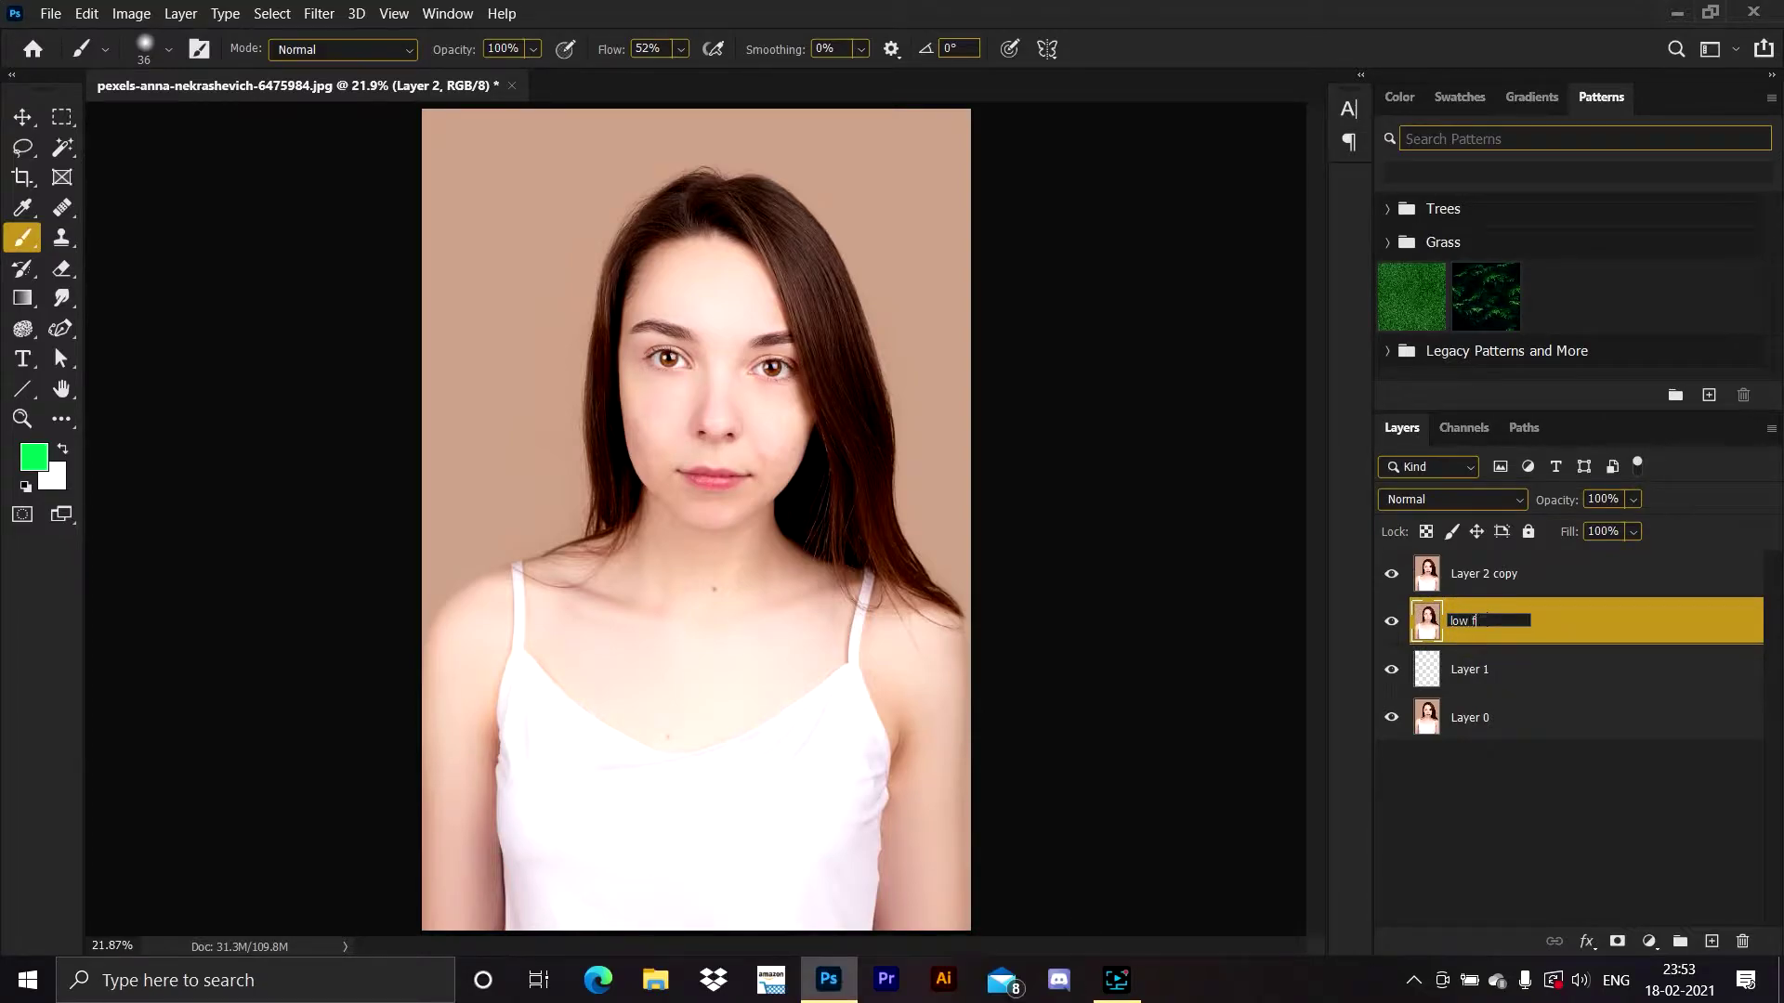
pyautogui.write('requncy dolor')
pyautogui.doubleClick(1487, 573)
pyautogui.write('high frequency deatils')
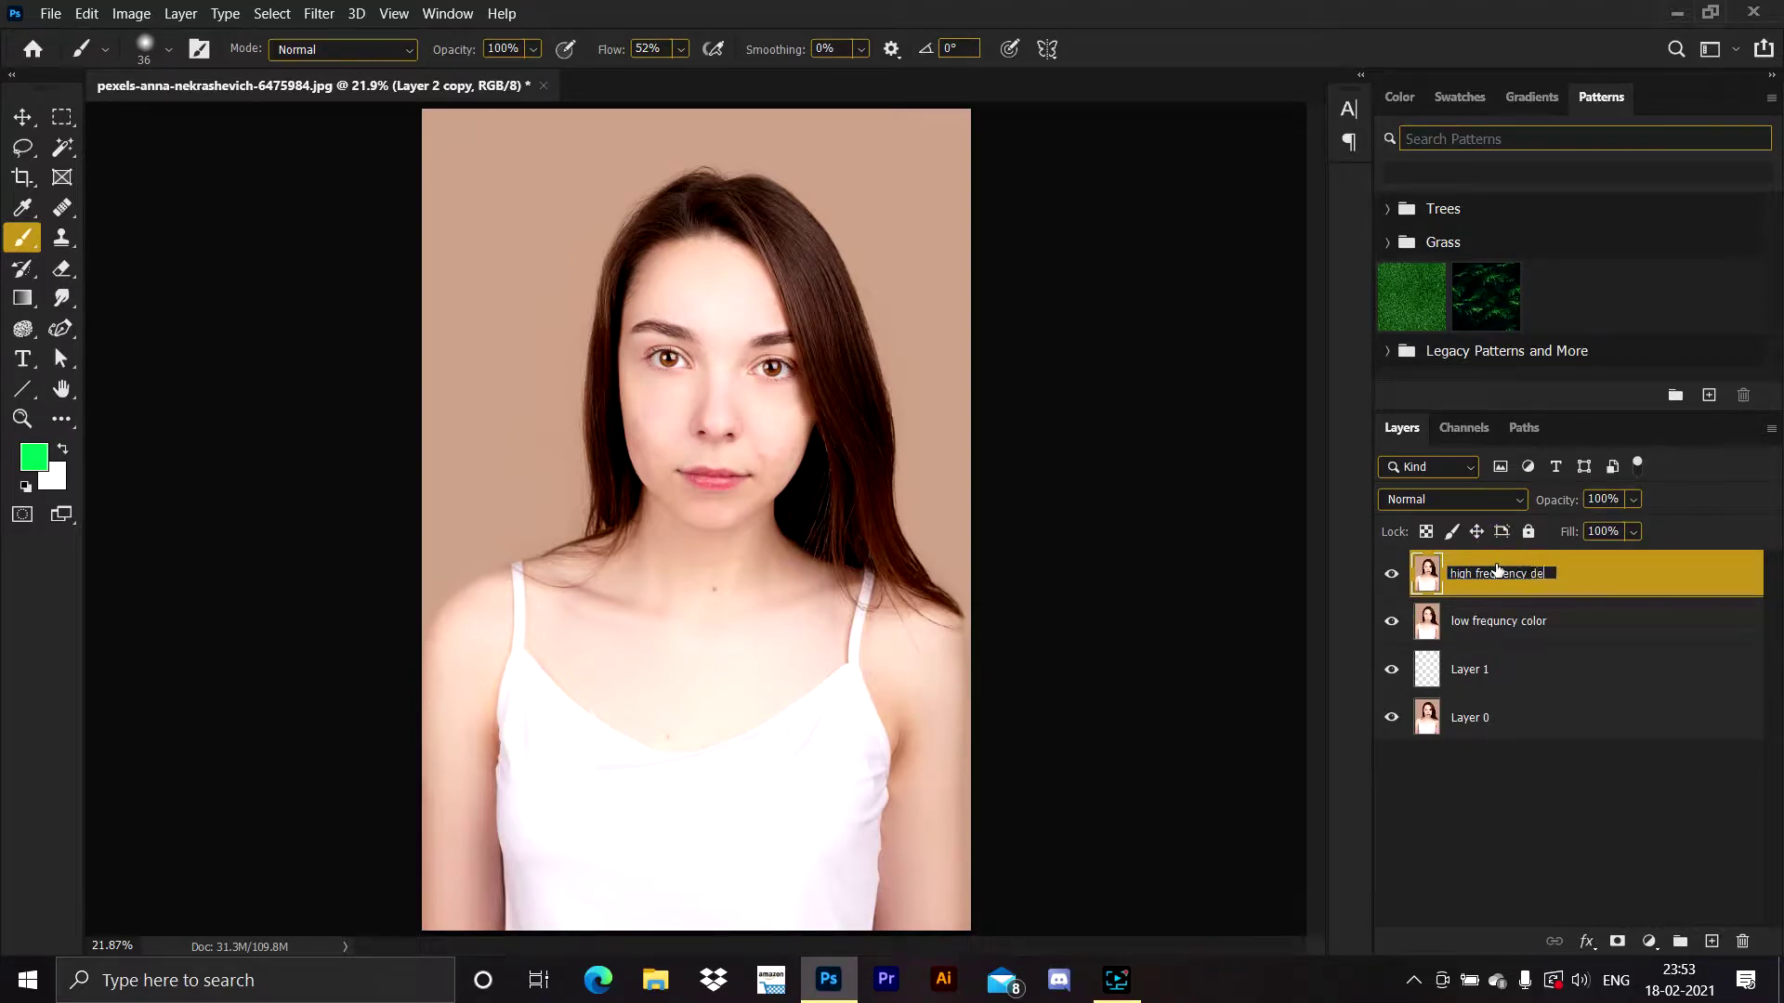
pyautogui.press('Return')
# Apply a light Gaussian Blur to the low frequncy color layer, hiding the high frequency deatils layer only during the blur
pyautogui.click(1525, 626)
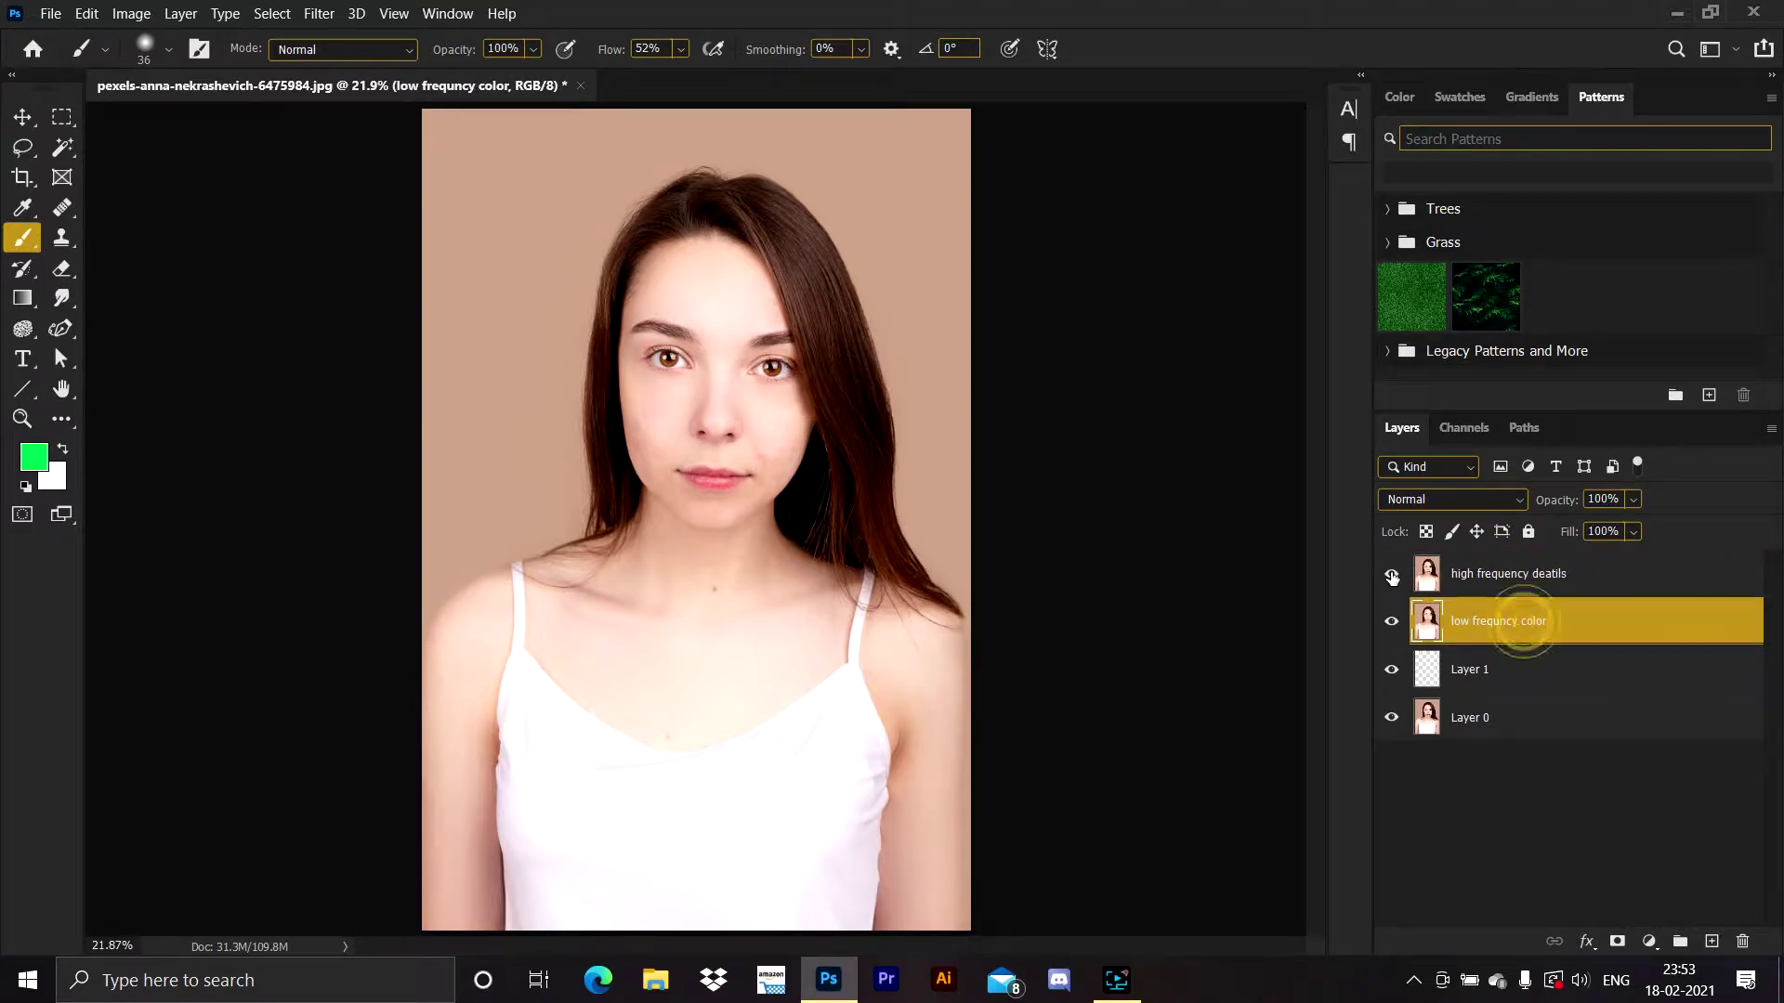
pyautogui.click(1391, 573)
pyautogui.scroll(3, 679, 378)
pyautogui.click(318, 13)
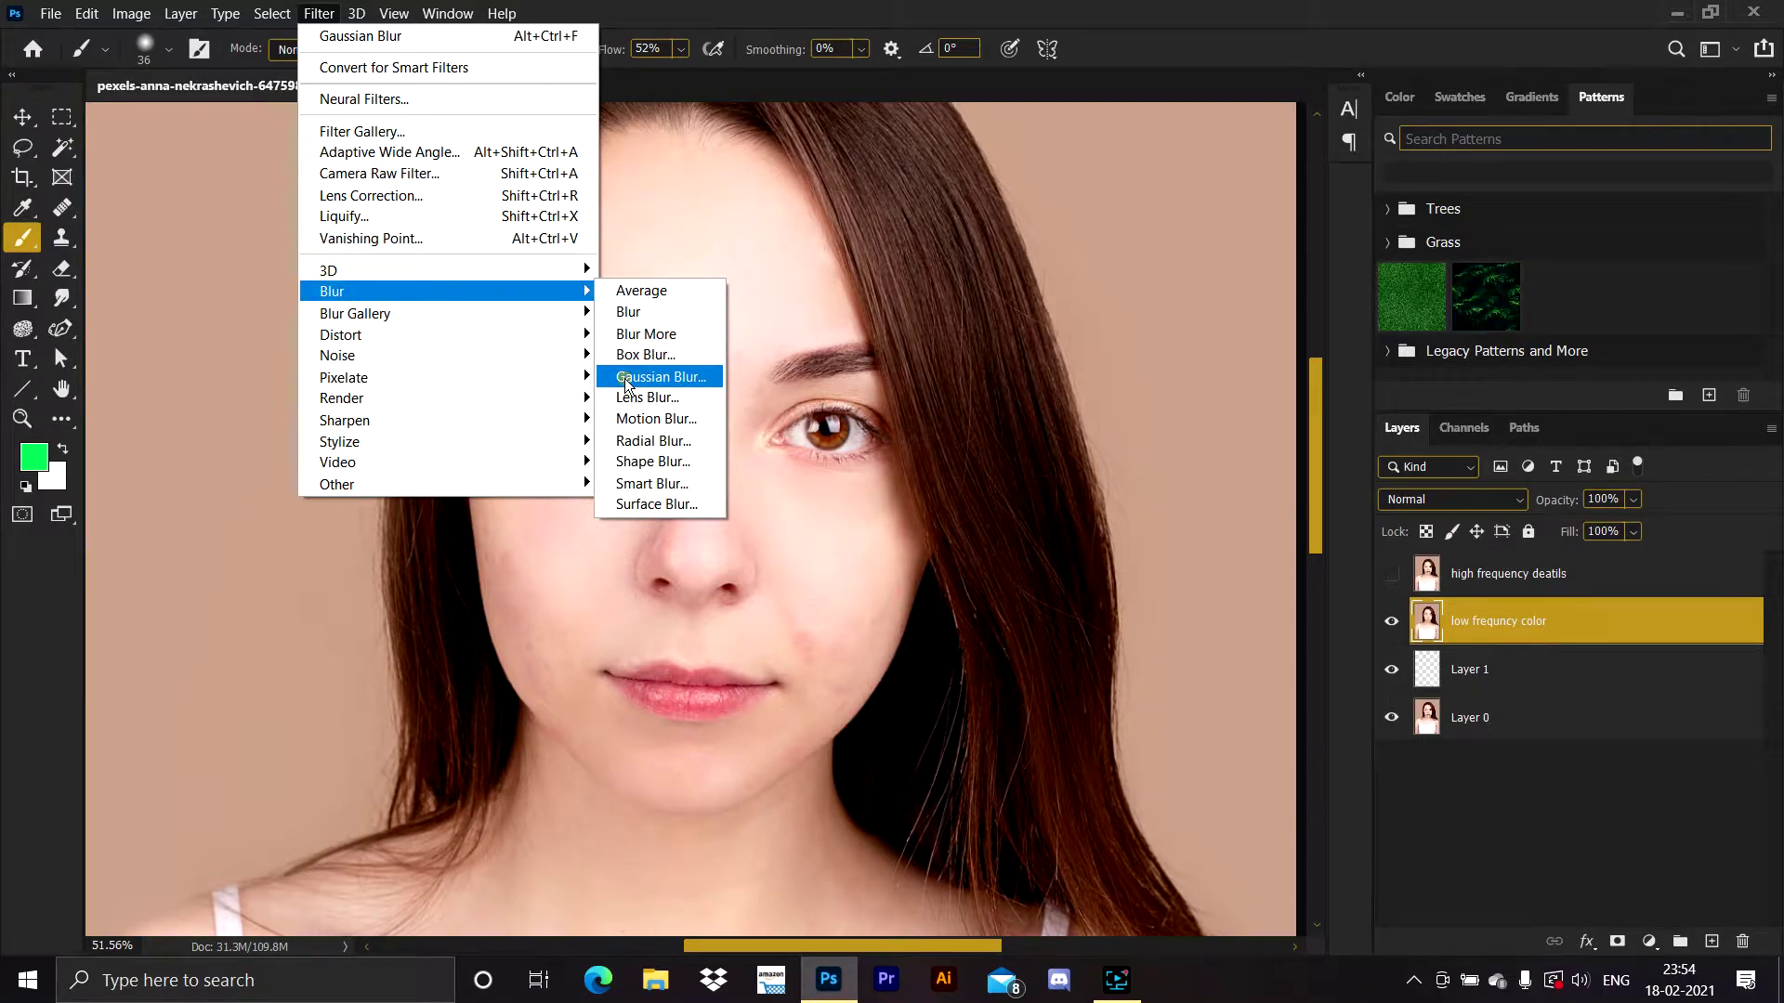
pyautogui.click(618, 377)
pyautogui.moveTo(906, 566); pyautogui.dragTo(595, 550)
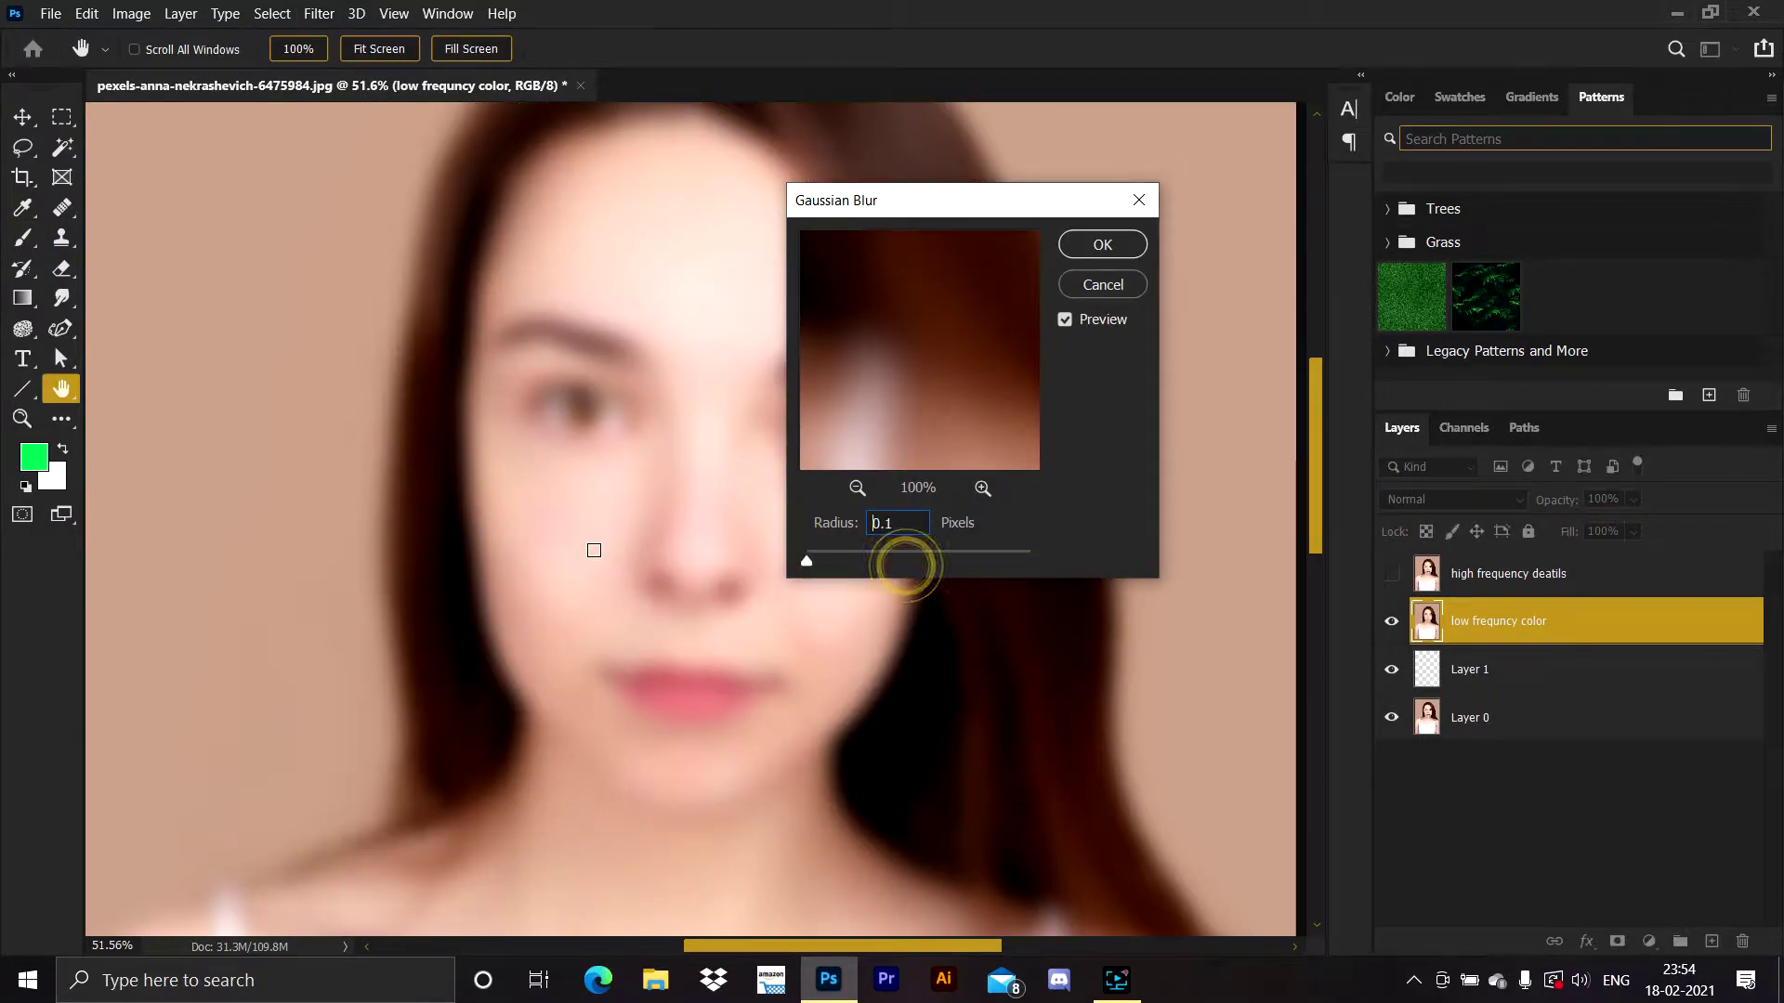
pyautogui.moveTo(809, 552); pyautogui.dragTo(834, 550)
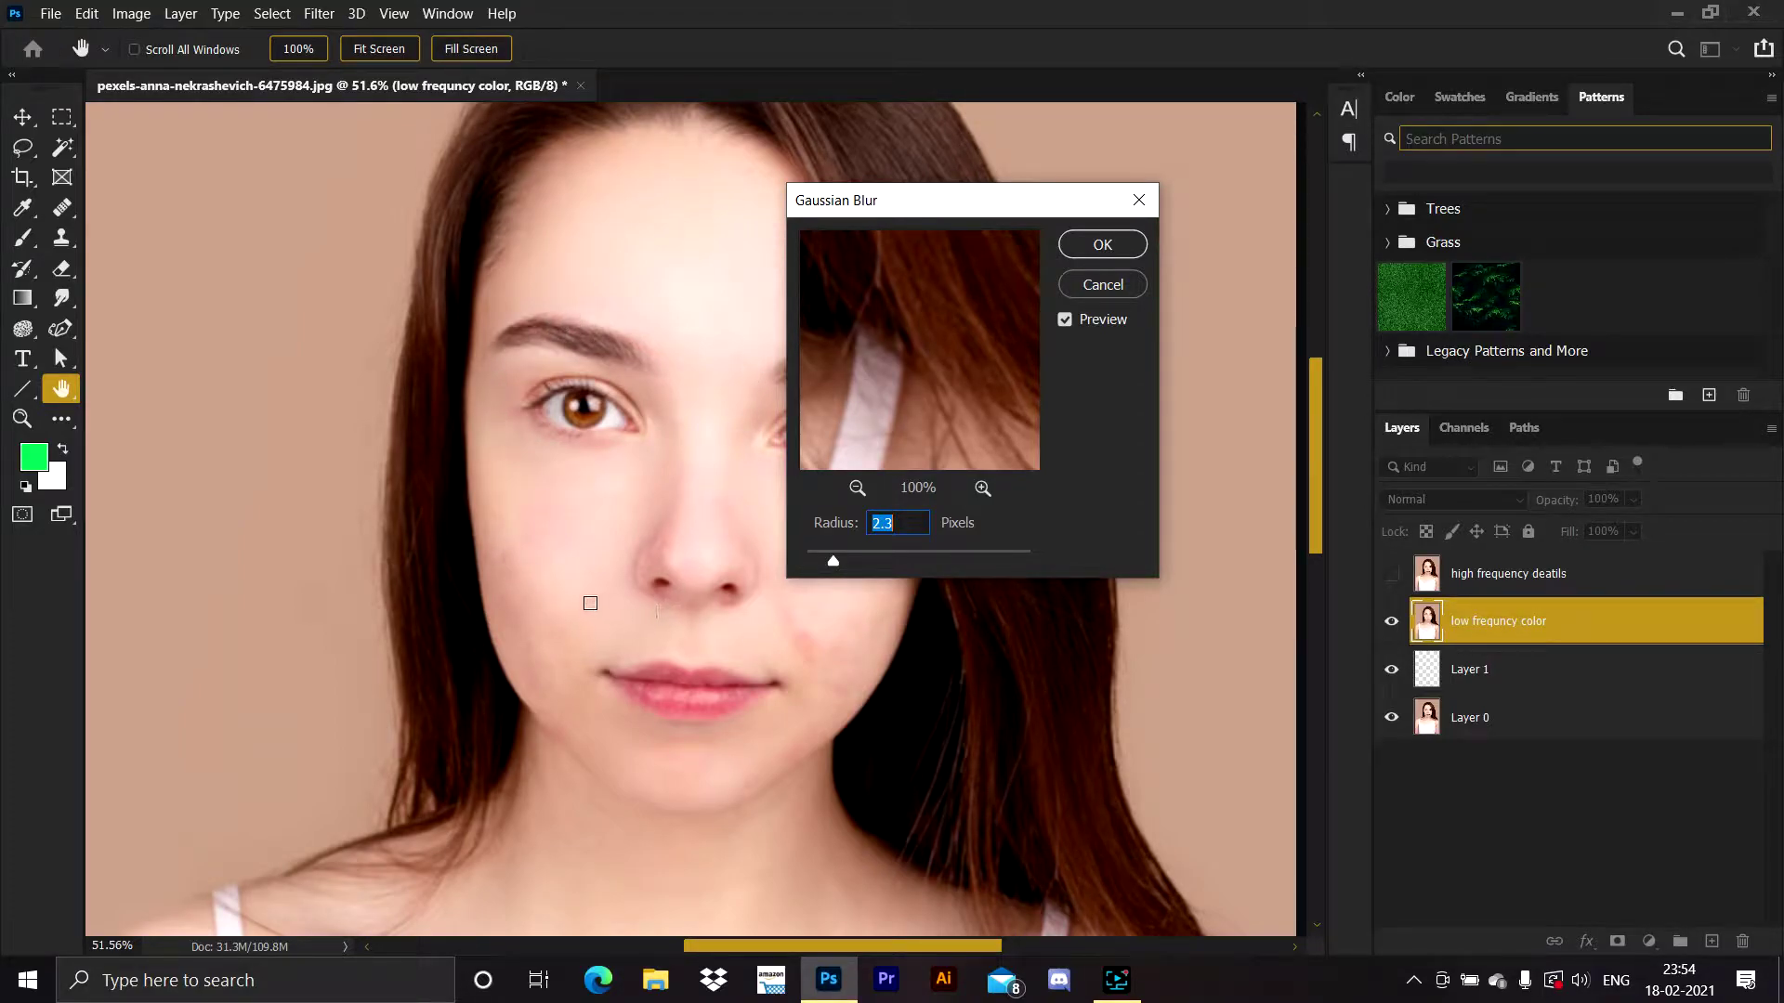
pyautogui.moveTo(838, 556); pyautogui.dragTo(839, 556)
pyautogui.click(1108, 248)
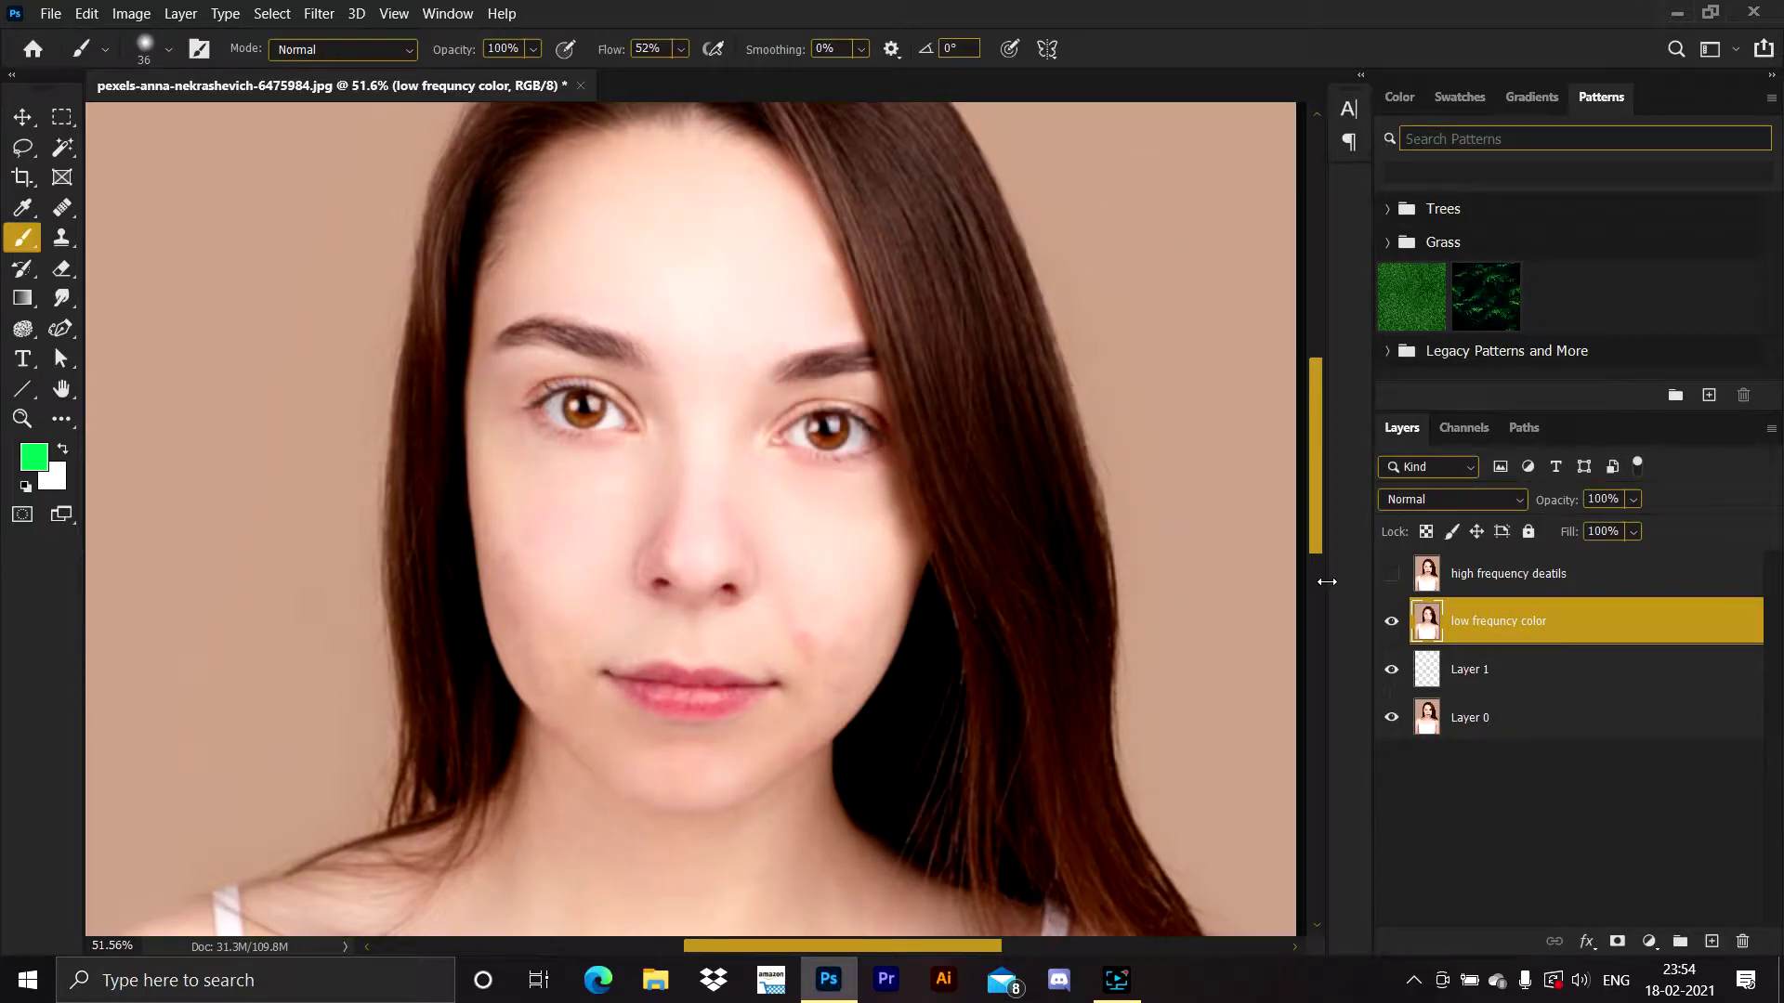
pyautogui.click(1391, 573)
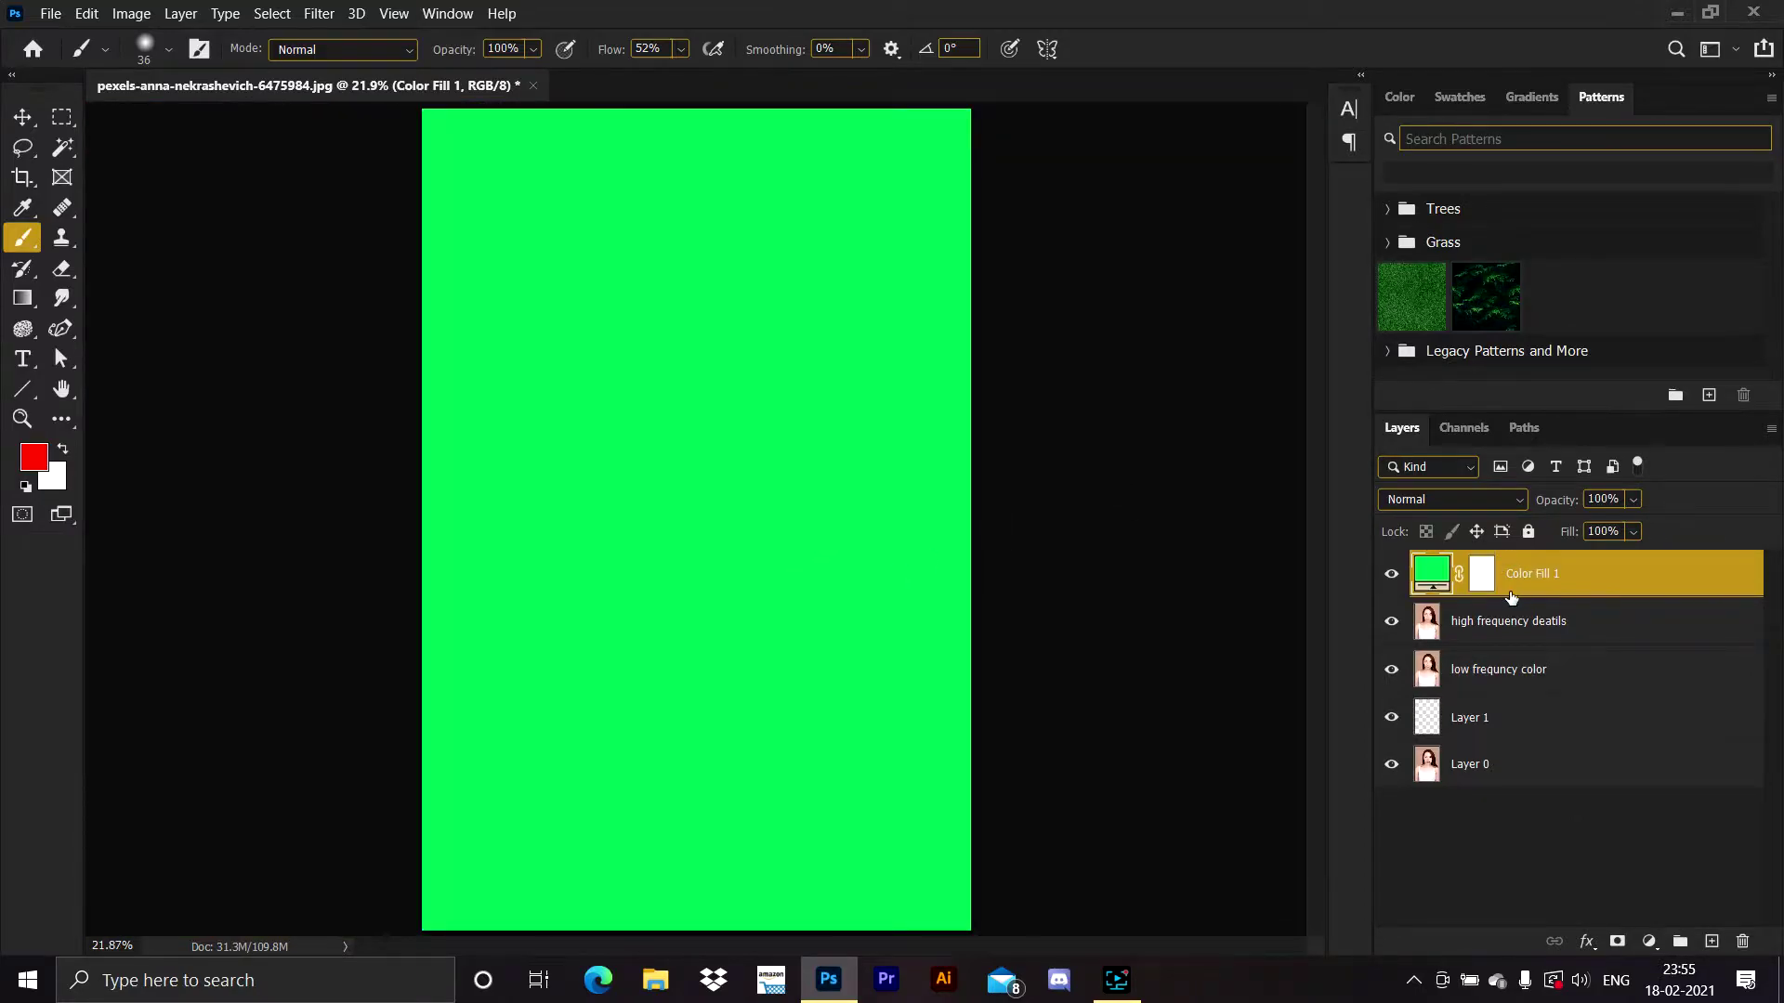
# Add a new layer above the green color fill and handwrite "Img = Hi + Lo" on it in red
pyautogui.click(1714, 941)
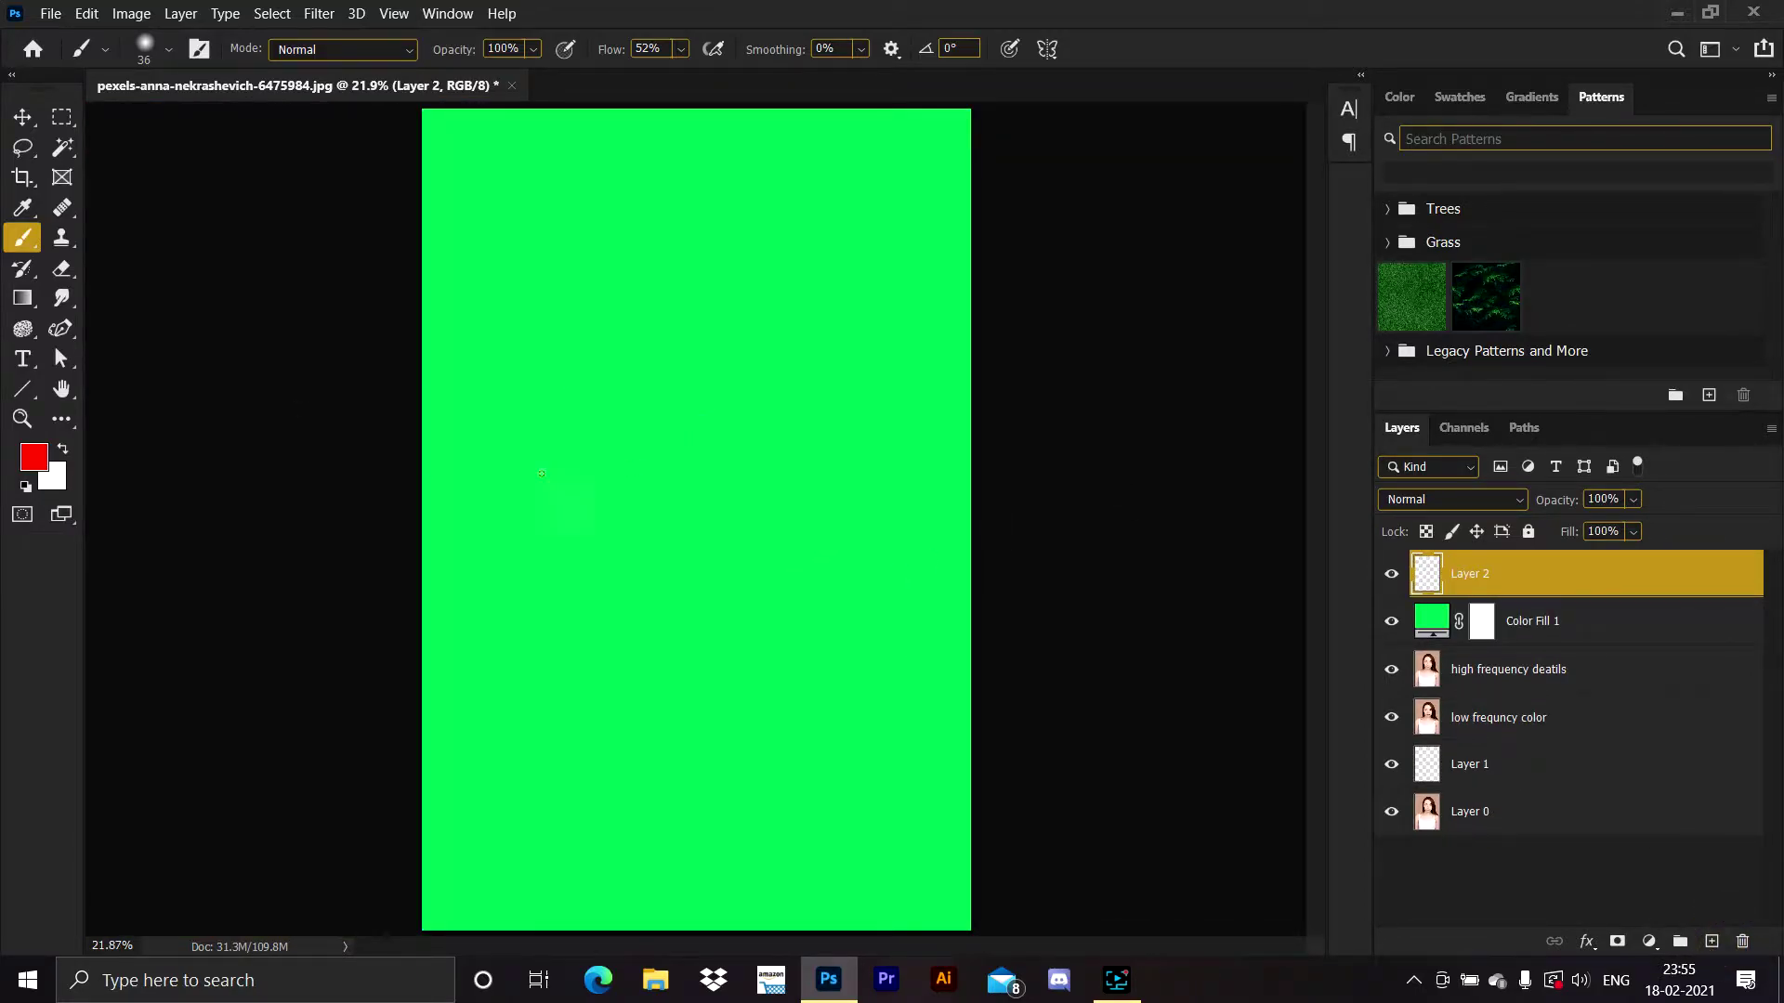
pyautogui.moveTo(467, 434)
pyautogui.mouseDown()
pyautogui.moveTo(464, 480)
pyautogui.moveTo(483, 433)
pyautogui.moveTo(493, 479)
pyautogui.moveTo(508, 459)
pyautogui.moveTo(525, 469)
pyautogui.moveTo(550, 525)
pyautogui.mouseUp()
pyautogui.moveTo(544, 433); pyautogui.dragTo(583, 430)
pyautogui.moveTo(567, 462)
pyautogui.mouseDown()
pyautogui.moveTo(627, 447)
pyautogui.moveTo(639, 401)
pyautogui.moveTo(648, 441)
pyautogui.moveTo(653, 414)
pyautogui.moveTo(732, 430)
pyautogui.moveTo(748, 394)
pyautogui.mouseUp()
pyautogui.click(653, 403)
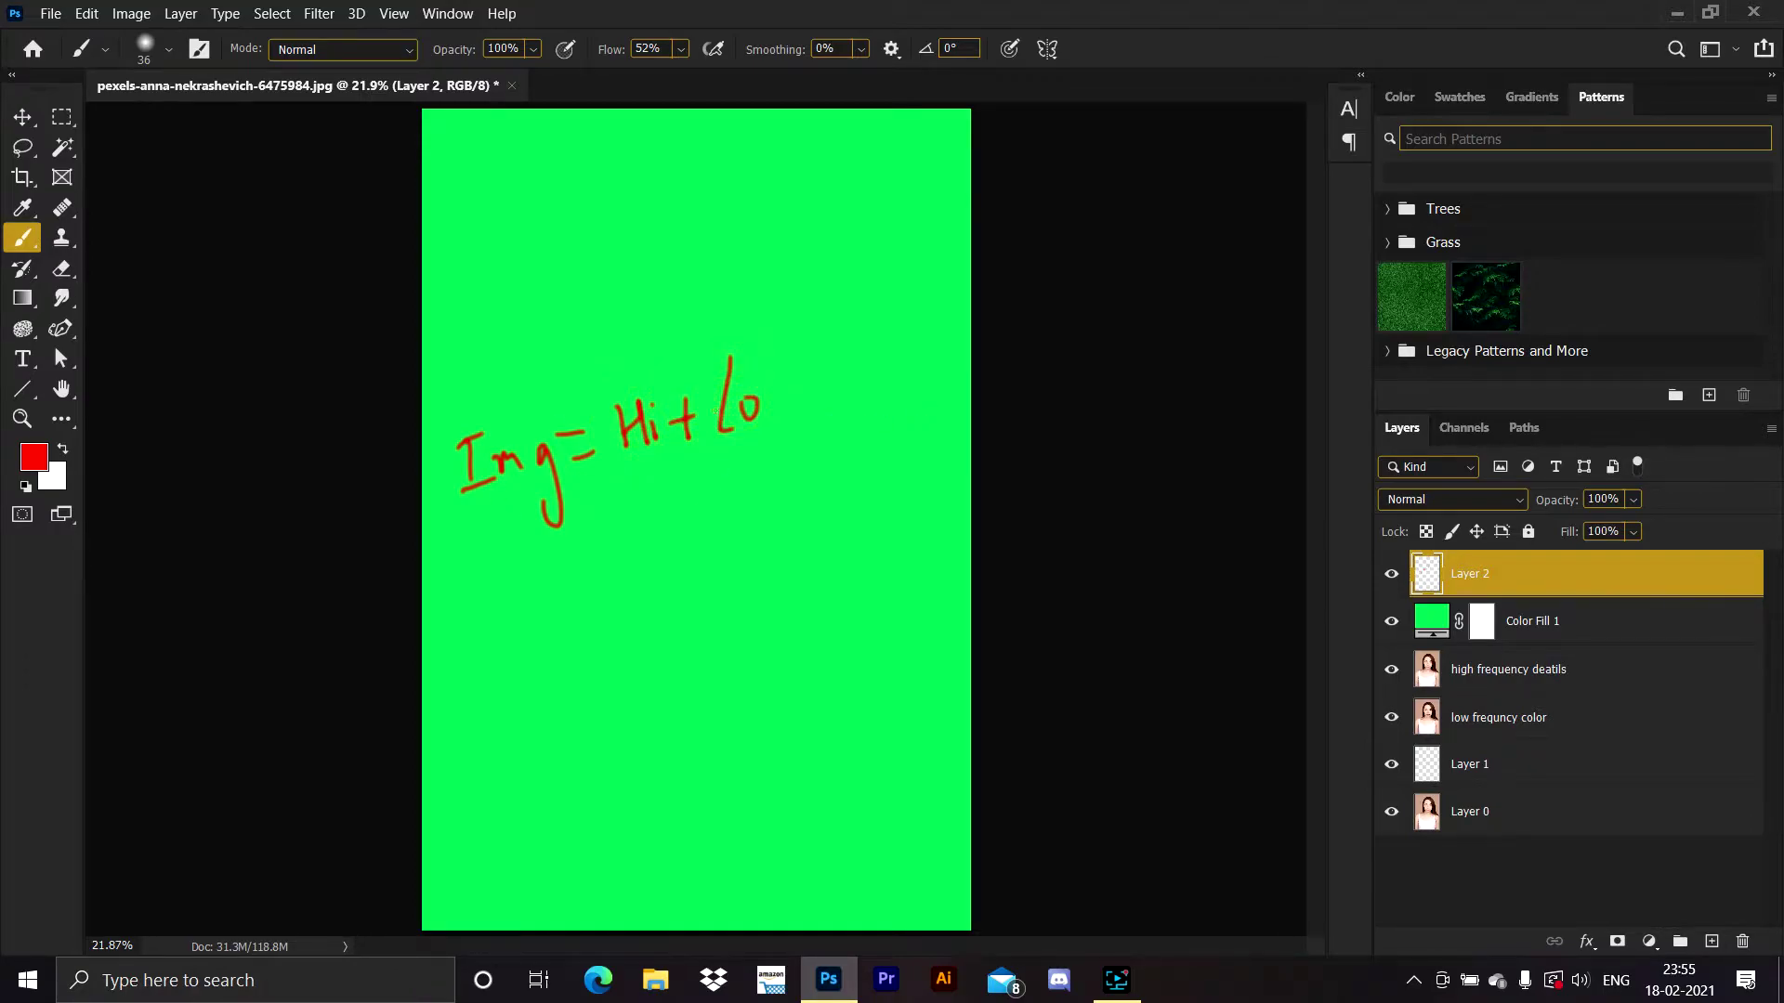
# Handwrite "Img - Low = Hi" in red below the first formula
pyautogui.moveTo(492, 555)
pyautogui.mouseDown()
pyautogui.moveTo(513, 555)
pyautogui.moveTo(503, 593)
pyautogui.moveTo(589, 577)
pyautogui.moveTo(568, 611)
pyautogui.moveTo(621, 554)
pyautogui.mouseUp()
pyautogui.moveTo(671, 500)
pyautogui.mouseDown()
pyautogui.moveTo(703, 553)
pyautogui.moveTo(853, 521)
pyautogui.moveTo(838, 553)
pyautogui.mouseUp()
pyautogui.moveTo(869, 494)
pyautogui.mouseDown()
pyautogui.moveTo(881, 530)
pyautogui.moveTo(891, 493)
pyautogui.mouseUp()
pyautogui.moveTo(889, 472)
pyautogui.mouseDown()
pyautogui.moveTo(911, 532)
pyautogui.moveTo(925, 517)
pyautogui.mouseUp()
pyautogui.click(909, 485)
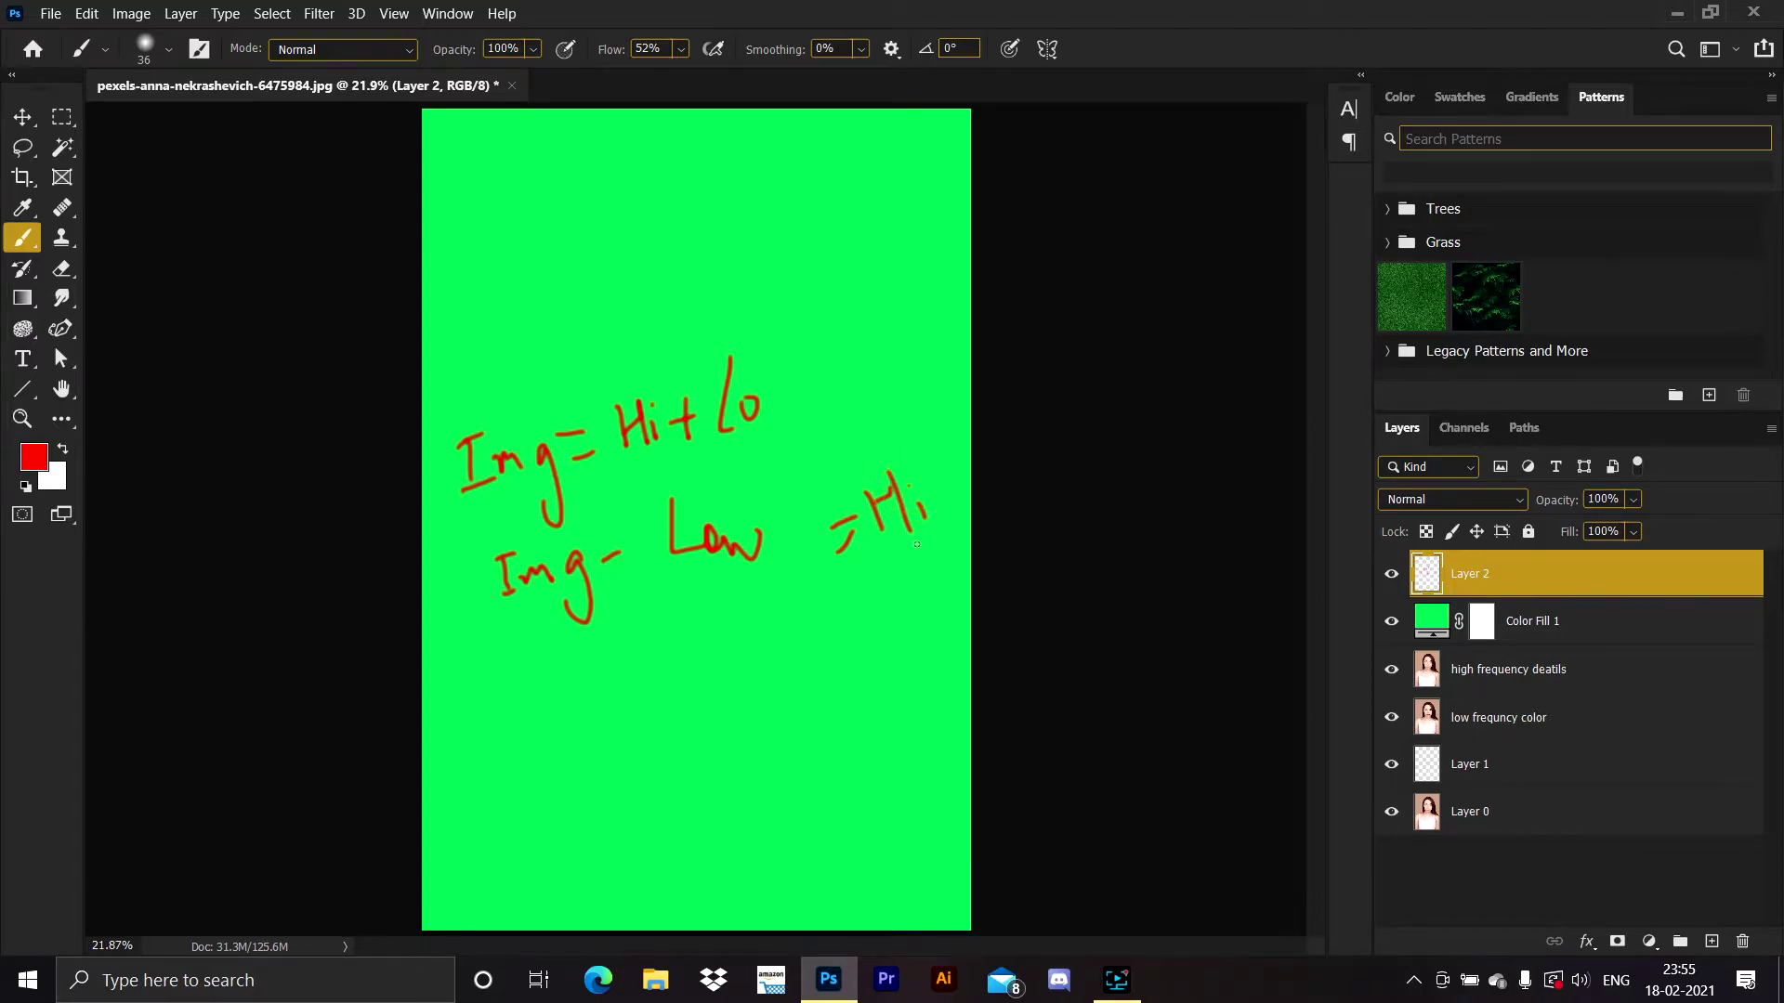
# Delete the handwritten formula layer and the green Color Fill 1 layer
pyautogui.click(1391, 574)
pyautogui.click(1391, 620)
pyautogui.click(1592, 613)
pyautogui.keyDown('shift'); pyautogui.click(1592, 570); pyautogui.keyUp('shift')
pyautogui.moveTo(1625, 570); pyautogui.dragTo(1744, 940)
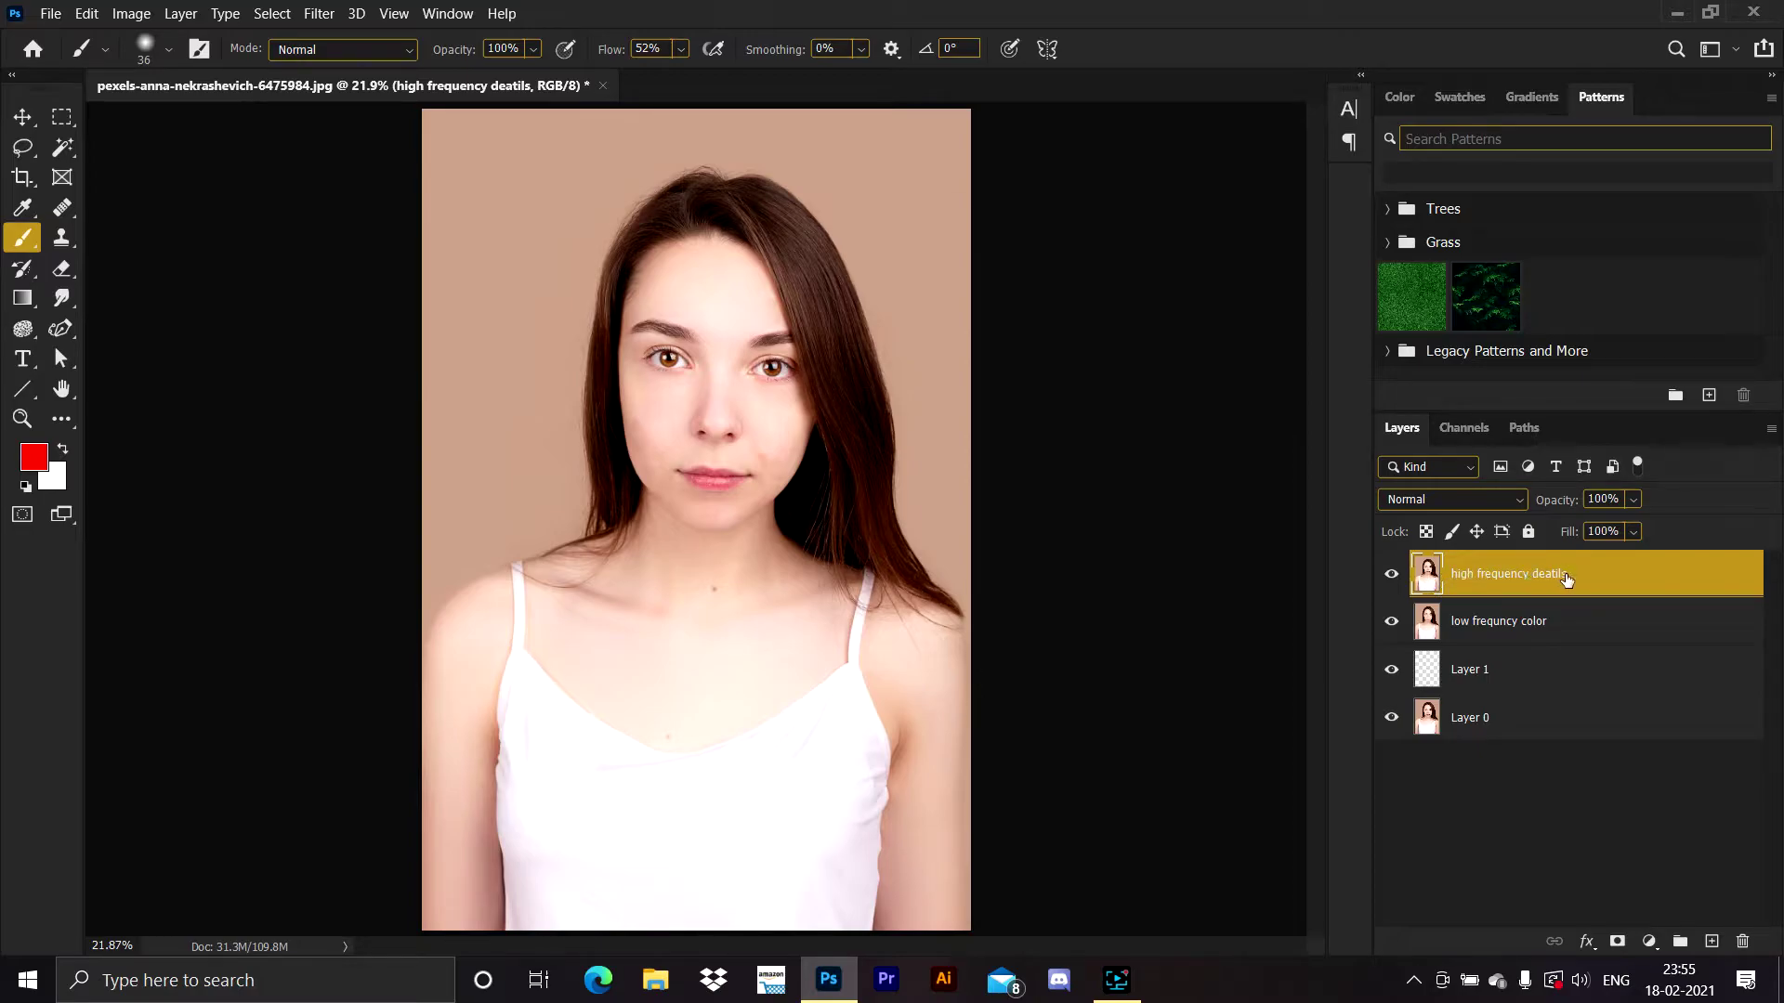
# Run Apply Image on the high frequency deatils layer using low frequncy color as source layer, Subtract blending, scale 2 and offset 128
pyautogui.click(130, 13)
pyautogui.click(184, 333)
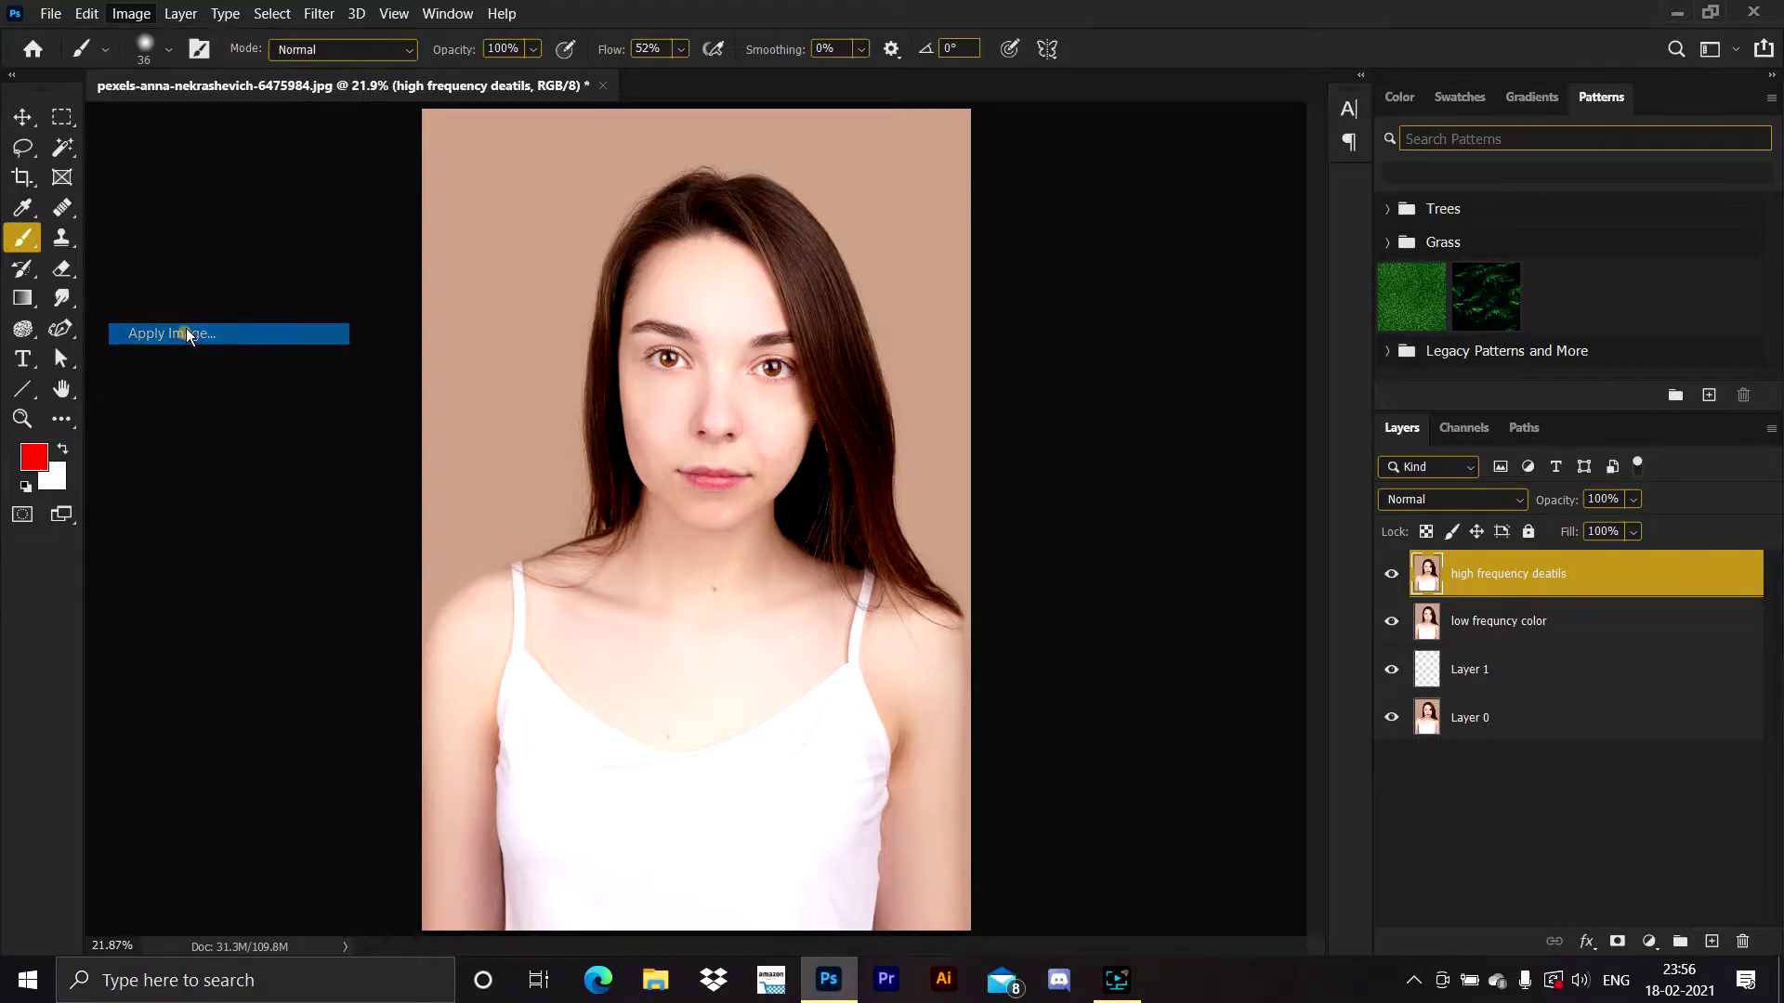
pyautogui.moveTo(1124, 344); pyautogui.dragTo(827, 414)
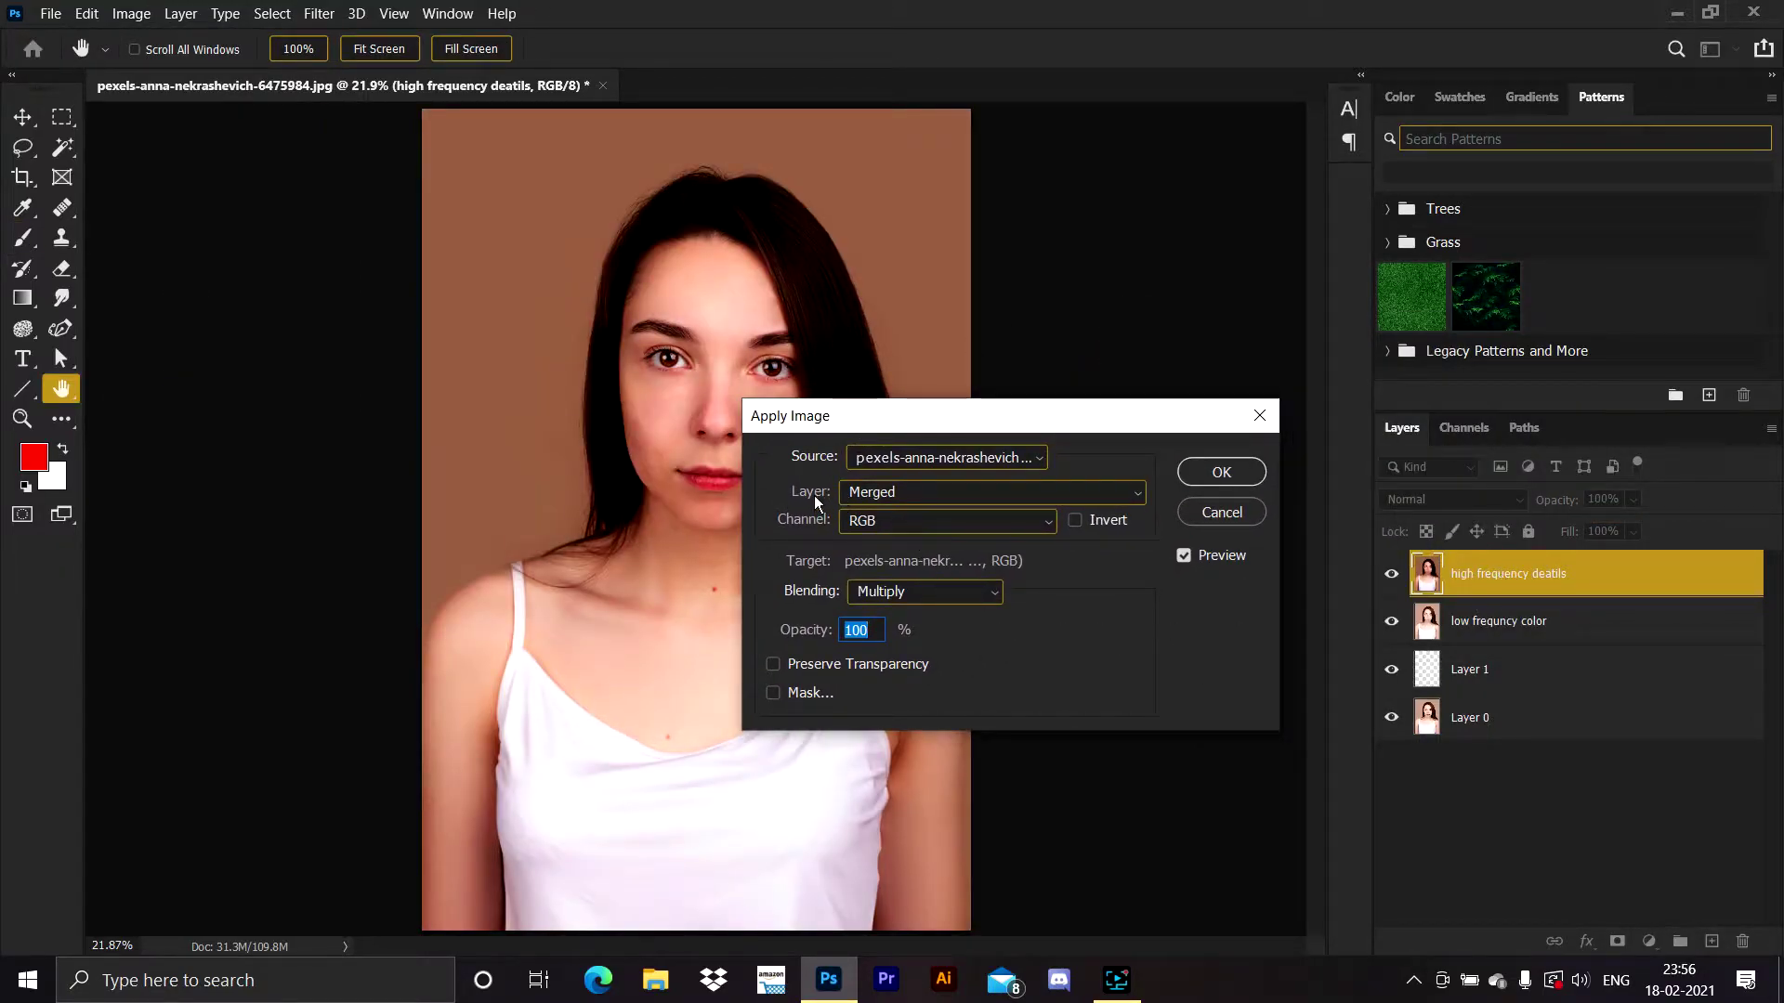
pyautogui.click(866, 495)
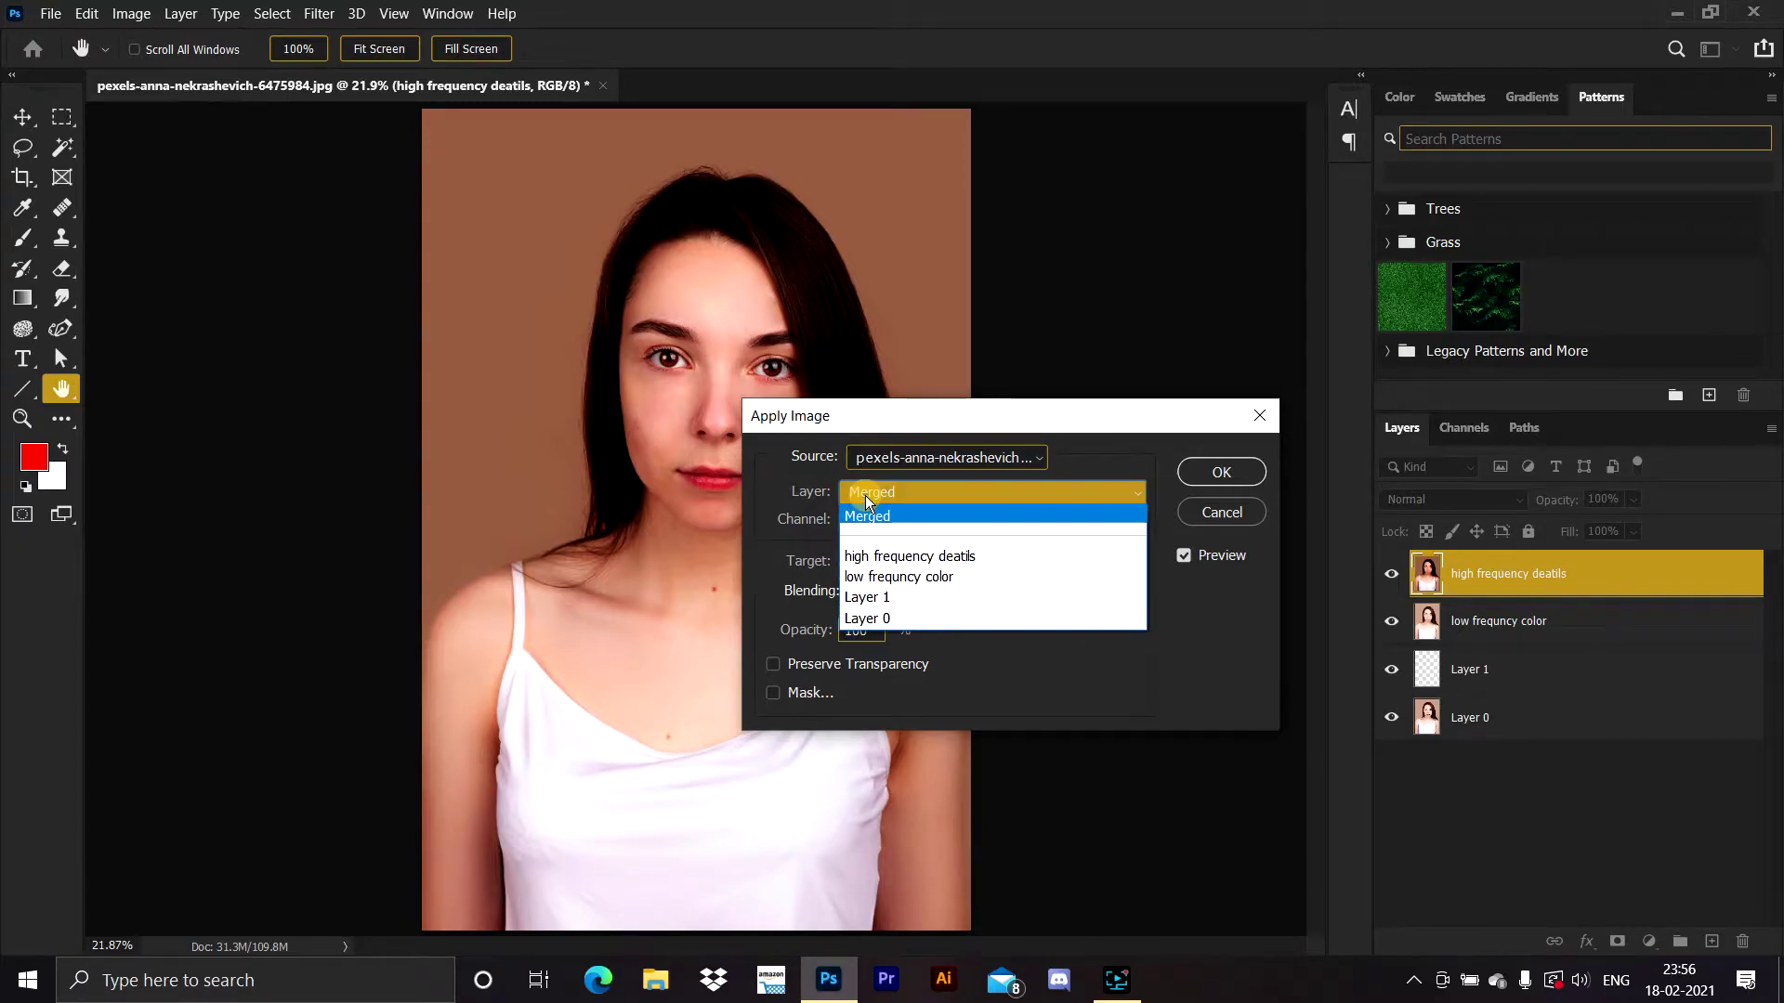
pyautogui.click(912, 577)
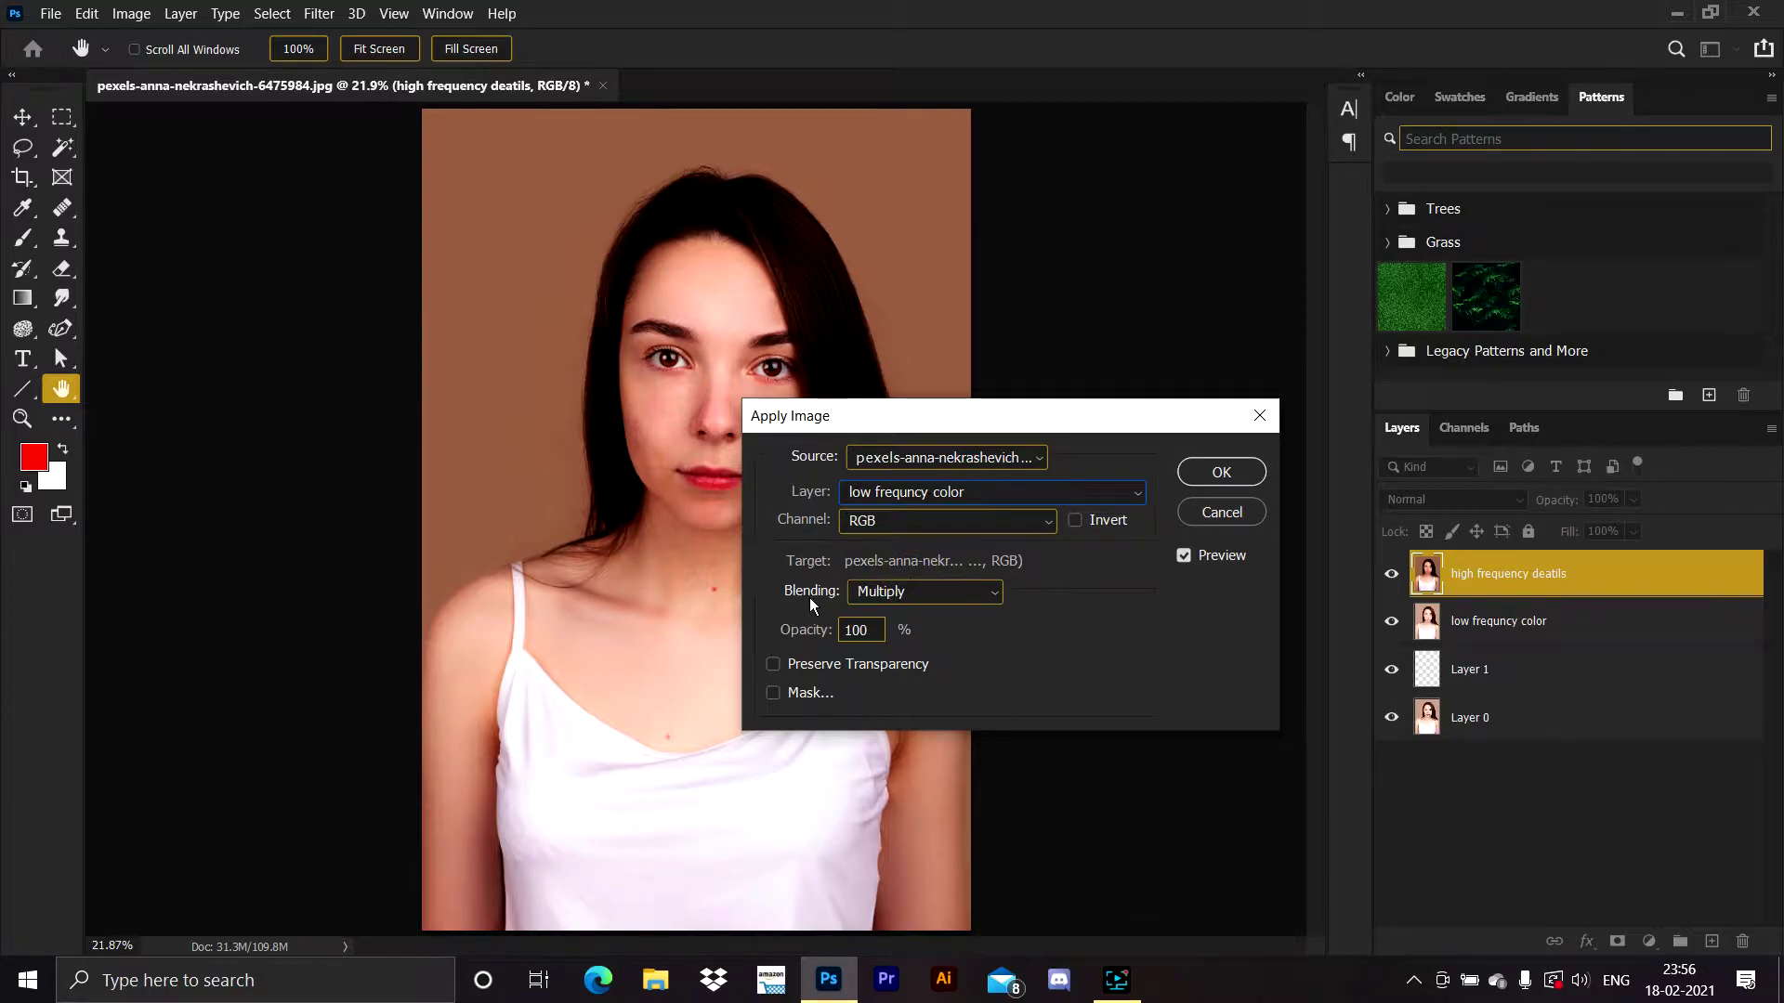
pyautogui.click(873, 595)
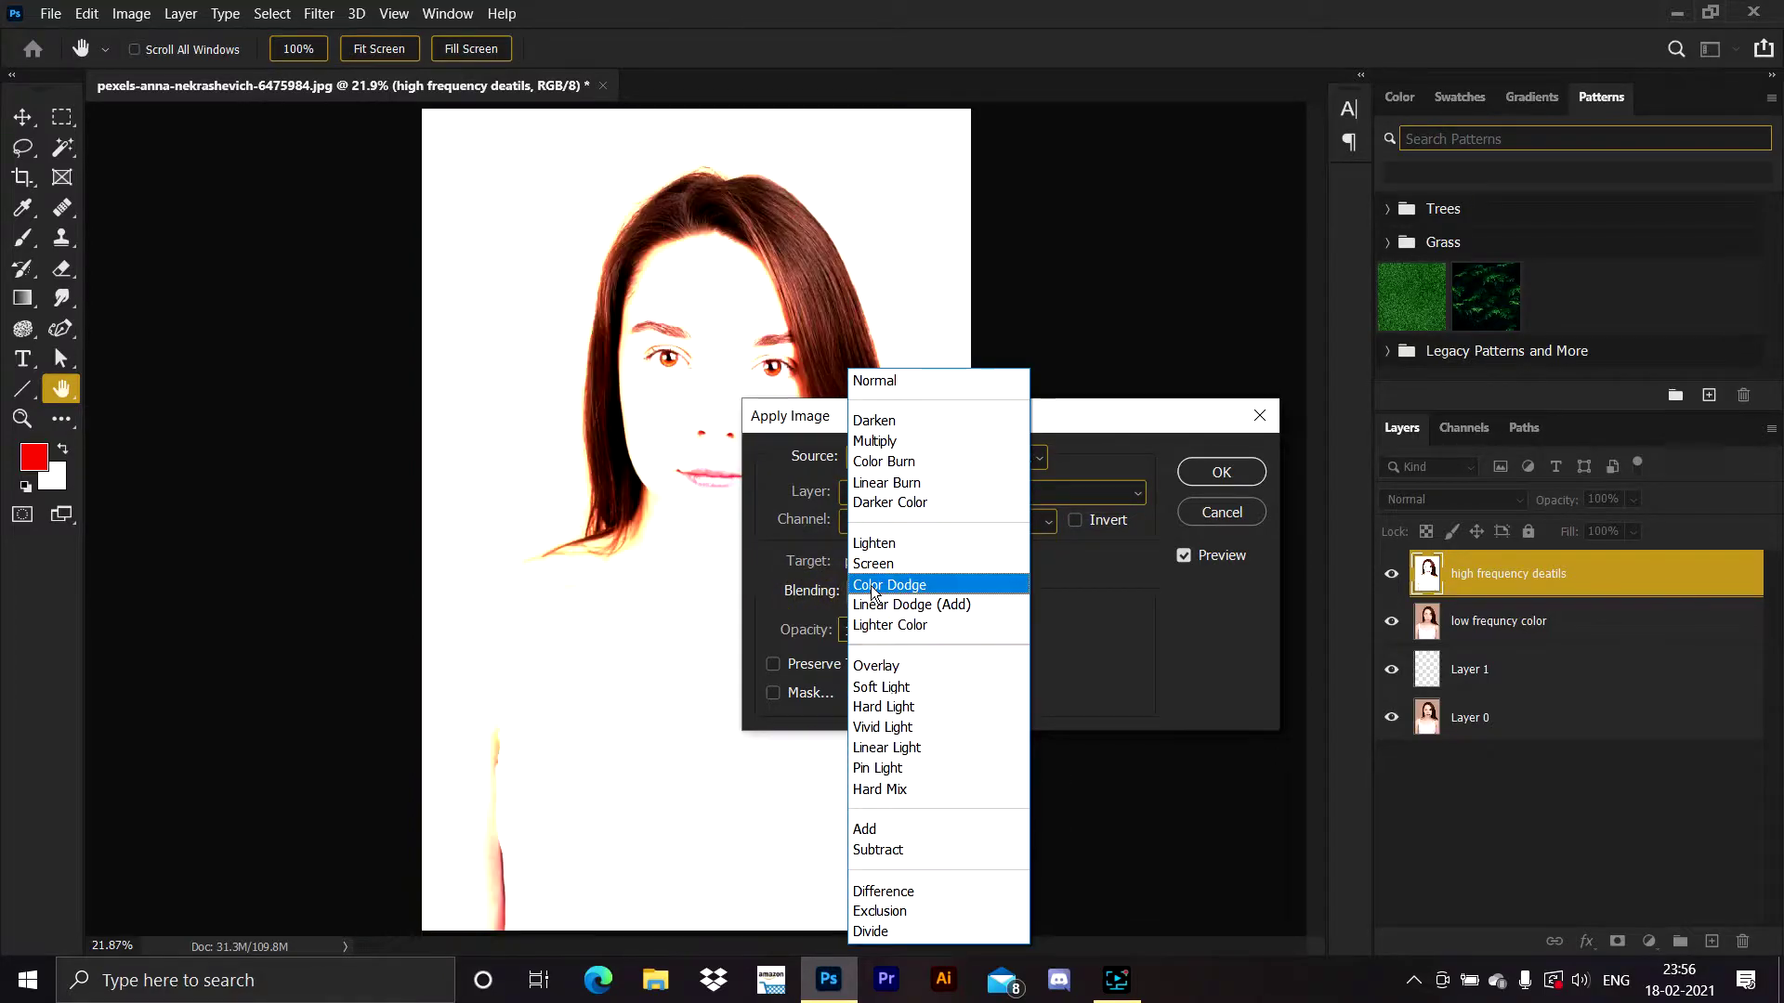
pyautogui.click(878, 851)
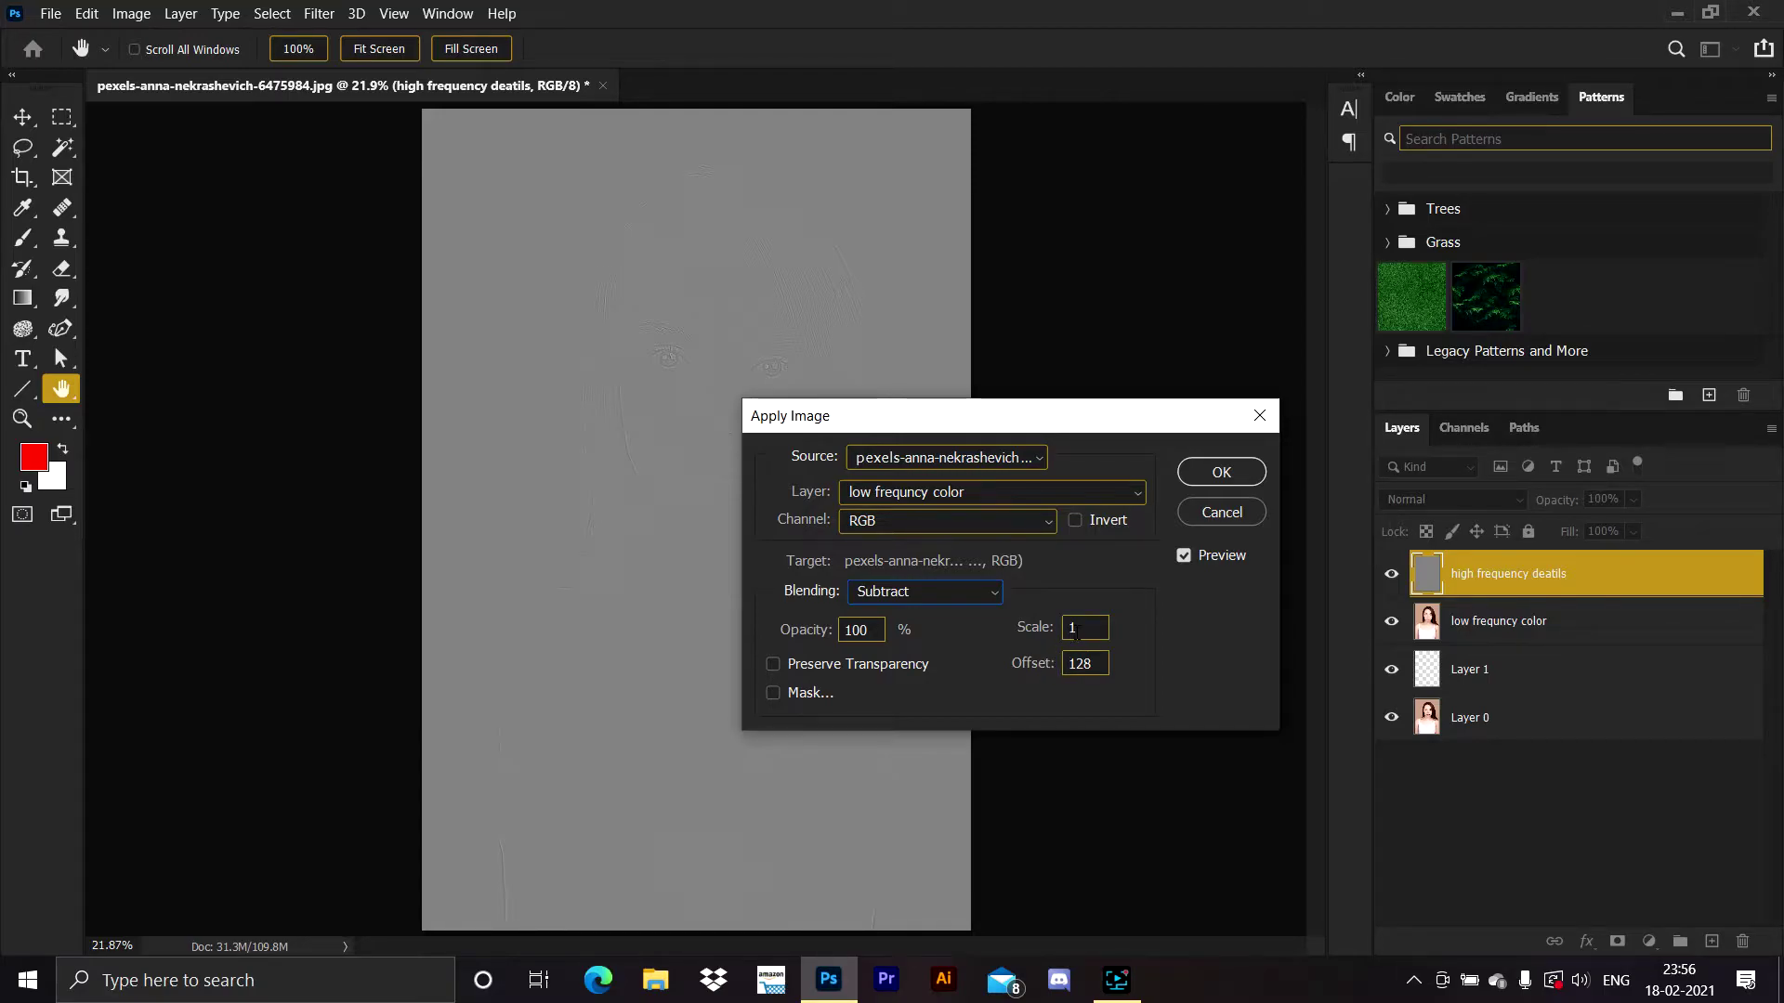
pyautogui.click(1080, 629)
pyautogui.write('.')
pyautogui.write('2')
pyautogui.click(1217, 477)
# Set the high frequency deatils layer's blend mode to Linear Light and group it with the low frequncy color layer
pyautogui.click(1429, 496)
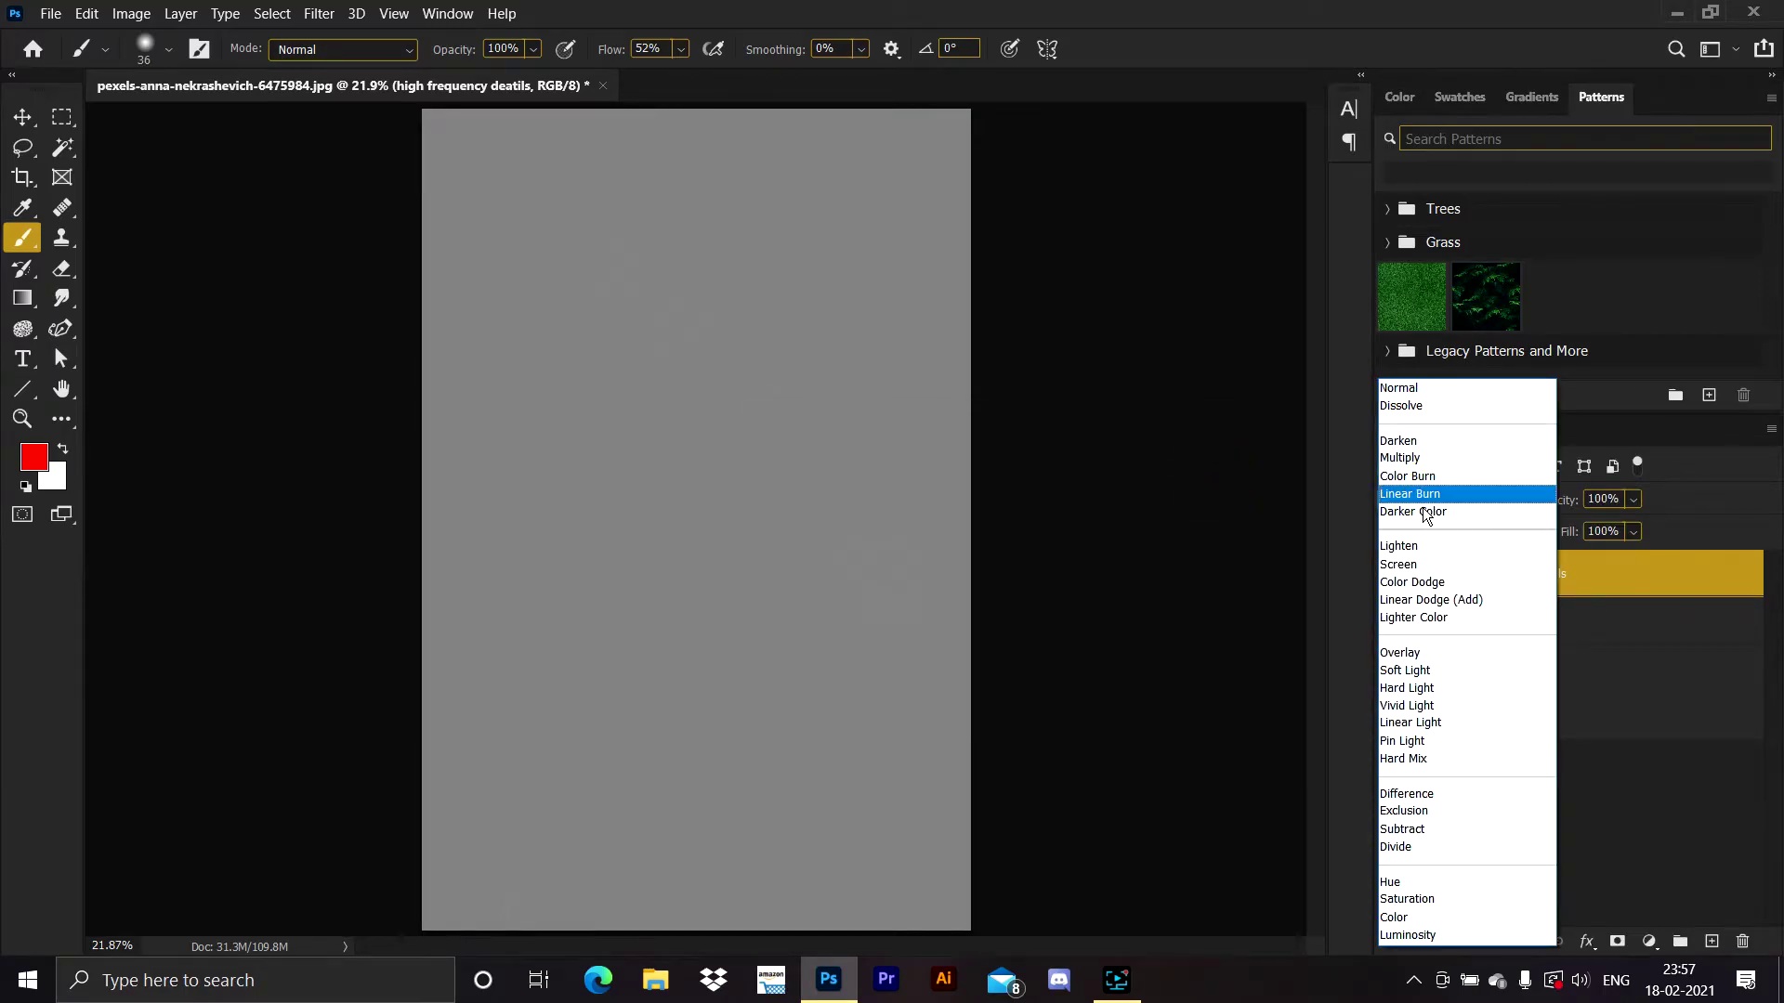
pyautogui.click(1419, 723)
pyautogui.keyDown('shift'); pyautogui.click(1528, 625); pyautogui.keyUp('shift')
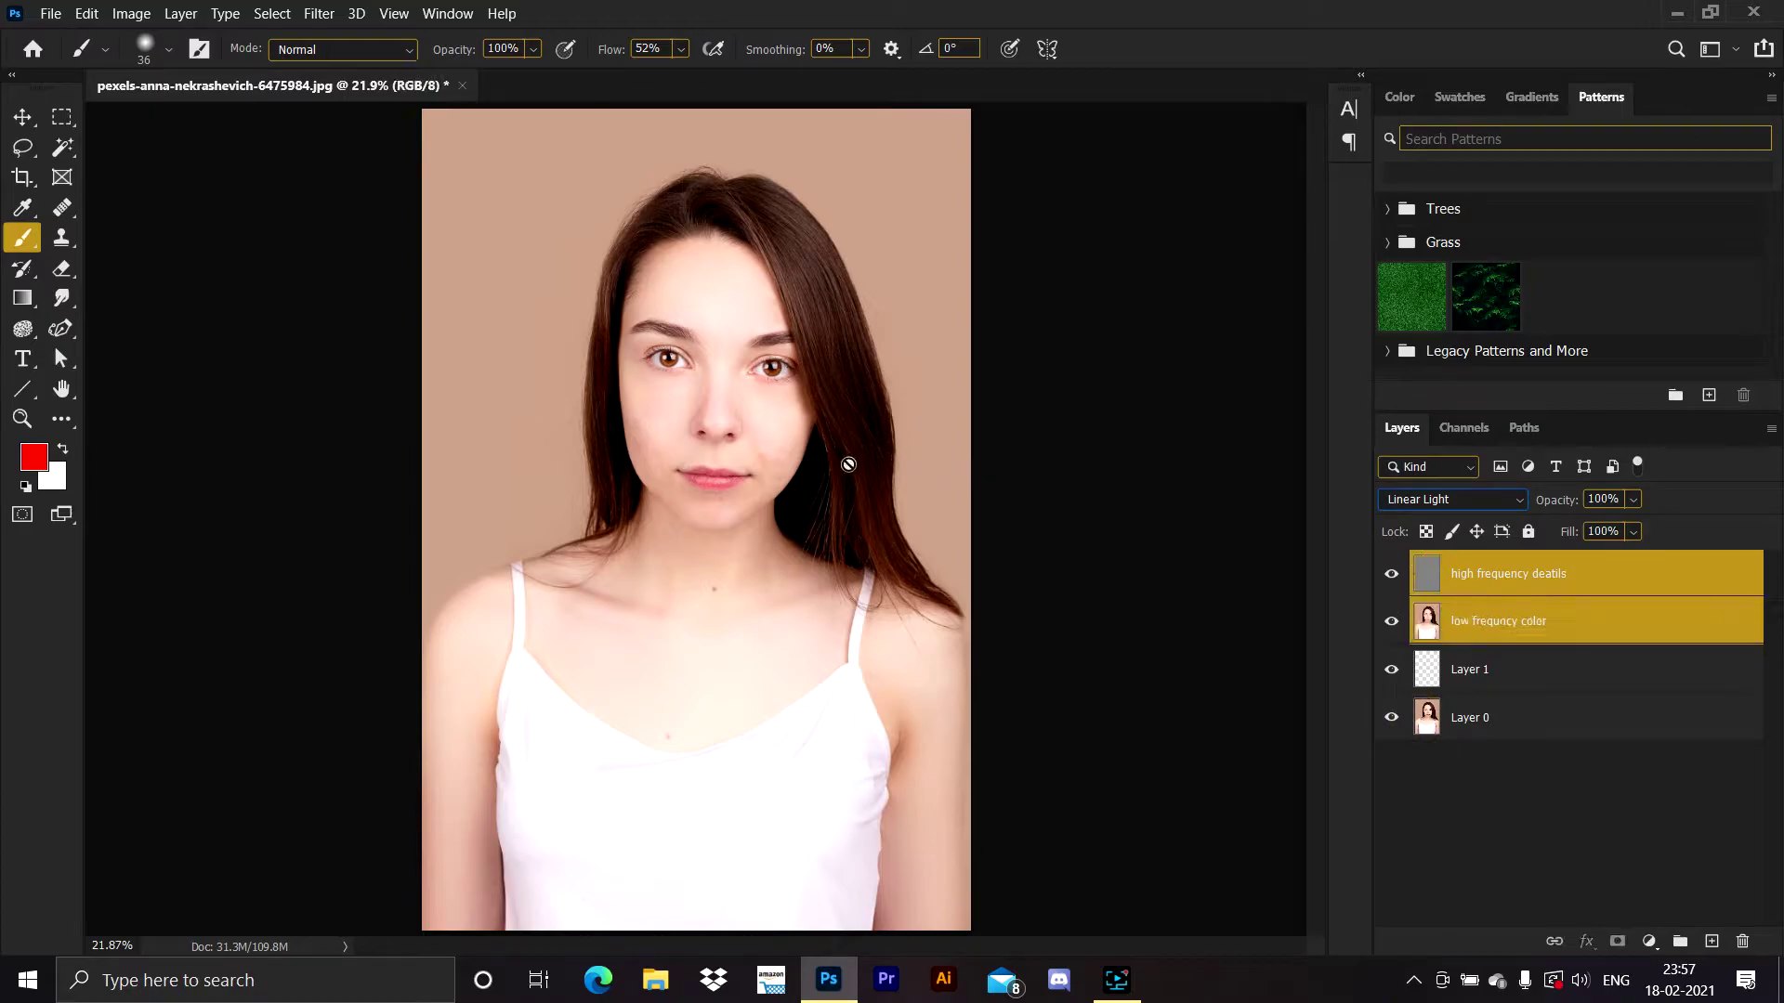
pyautogui.moveTo(1439, 615); pyautogui.dragTo(1441, 617)
pyautogui.hotkey('ctrl', 'g')
# Toggle Group 1's visibility to compare the frequency-separated result with the original portrait
pyautogui.click(1396, 559)
pyautogui.click(1397, 559)
pyautogui.click(1397, 562)
pyautogui.click(1396, 562)
pyautogui.click(1395, 561)
pyautogui.click(1395, 561)
pyautogui.scroll(5, 828, 345)
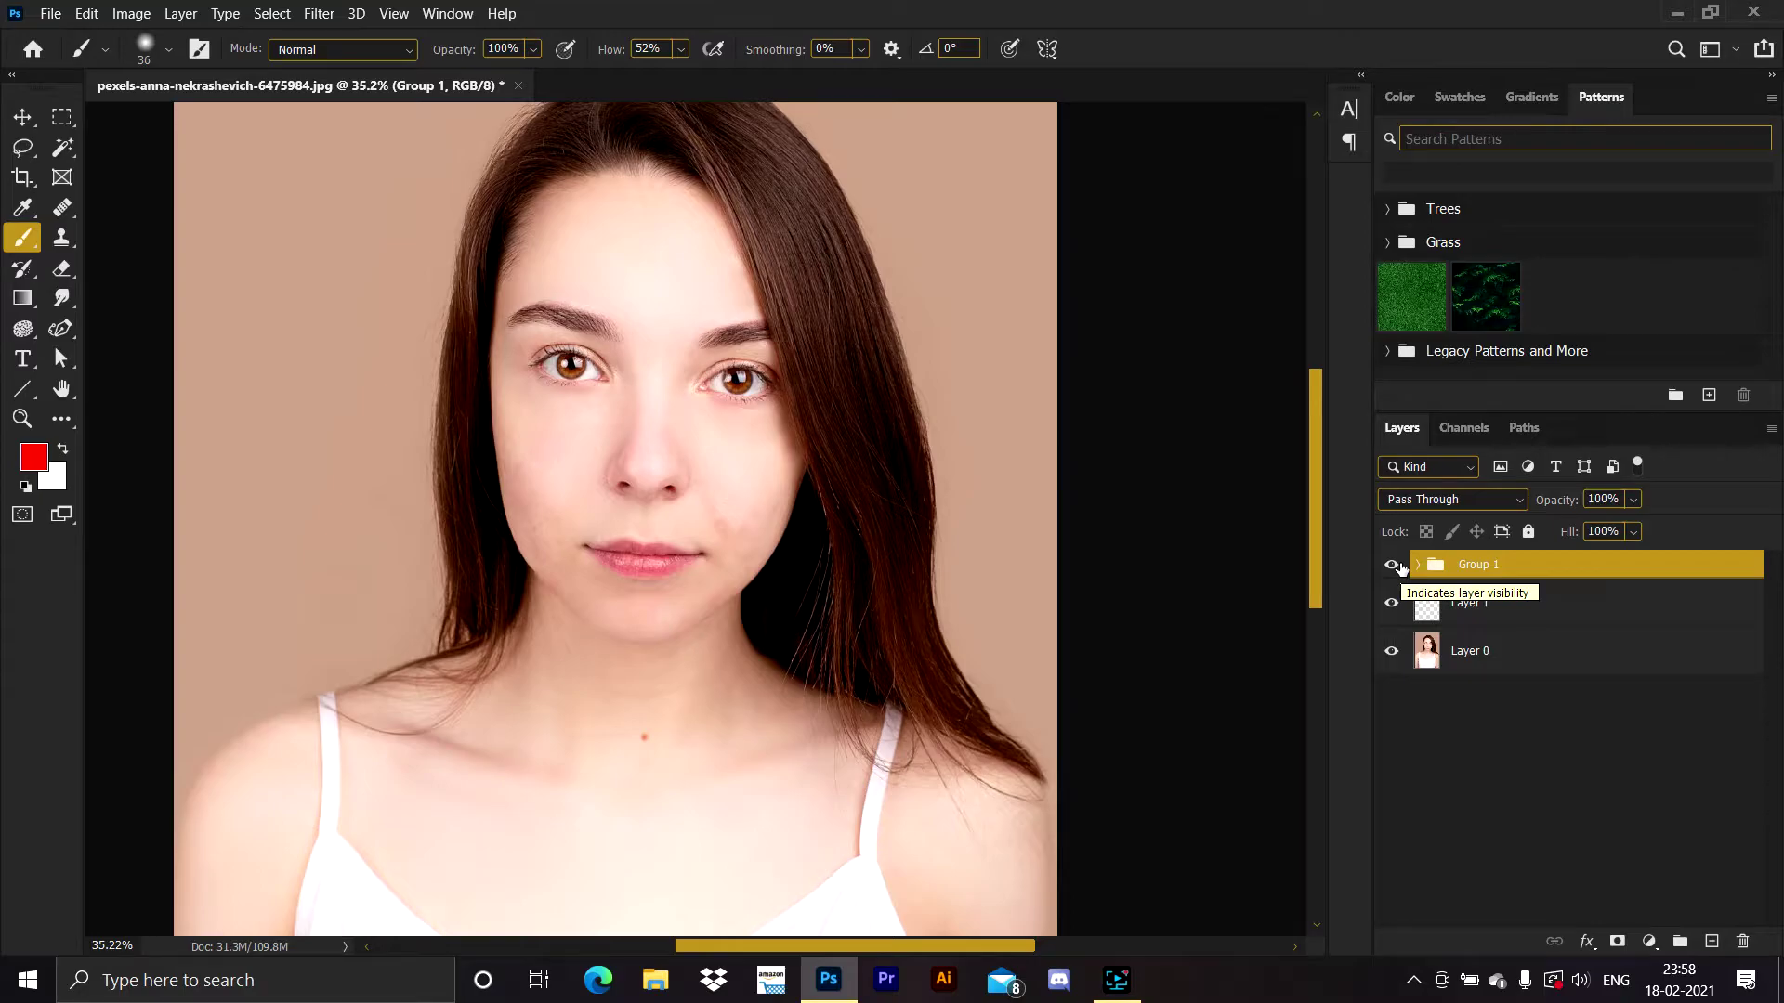
# Delete the high frequency deatils layer from Group 1
pyautogui.click(1417, 564)
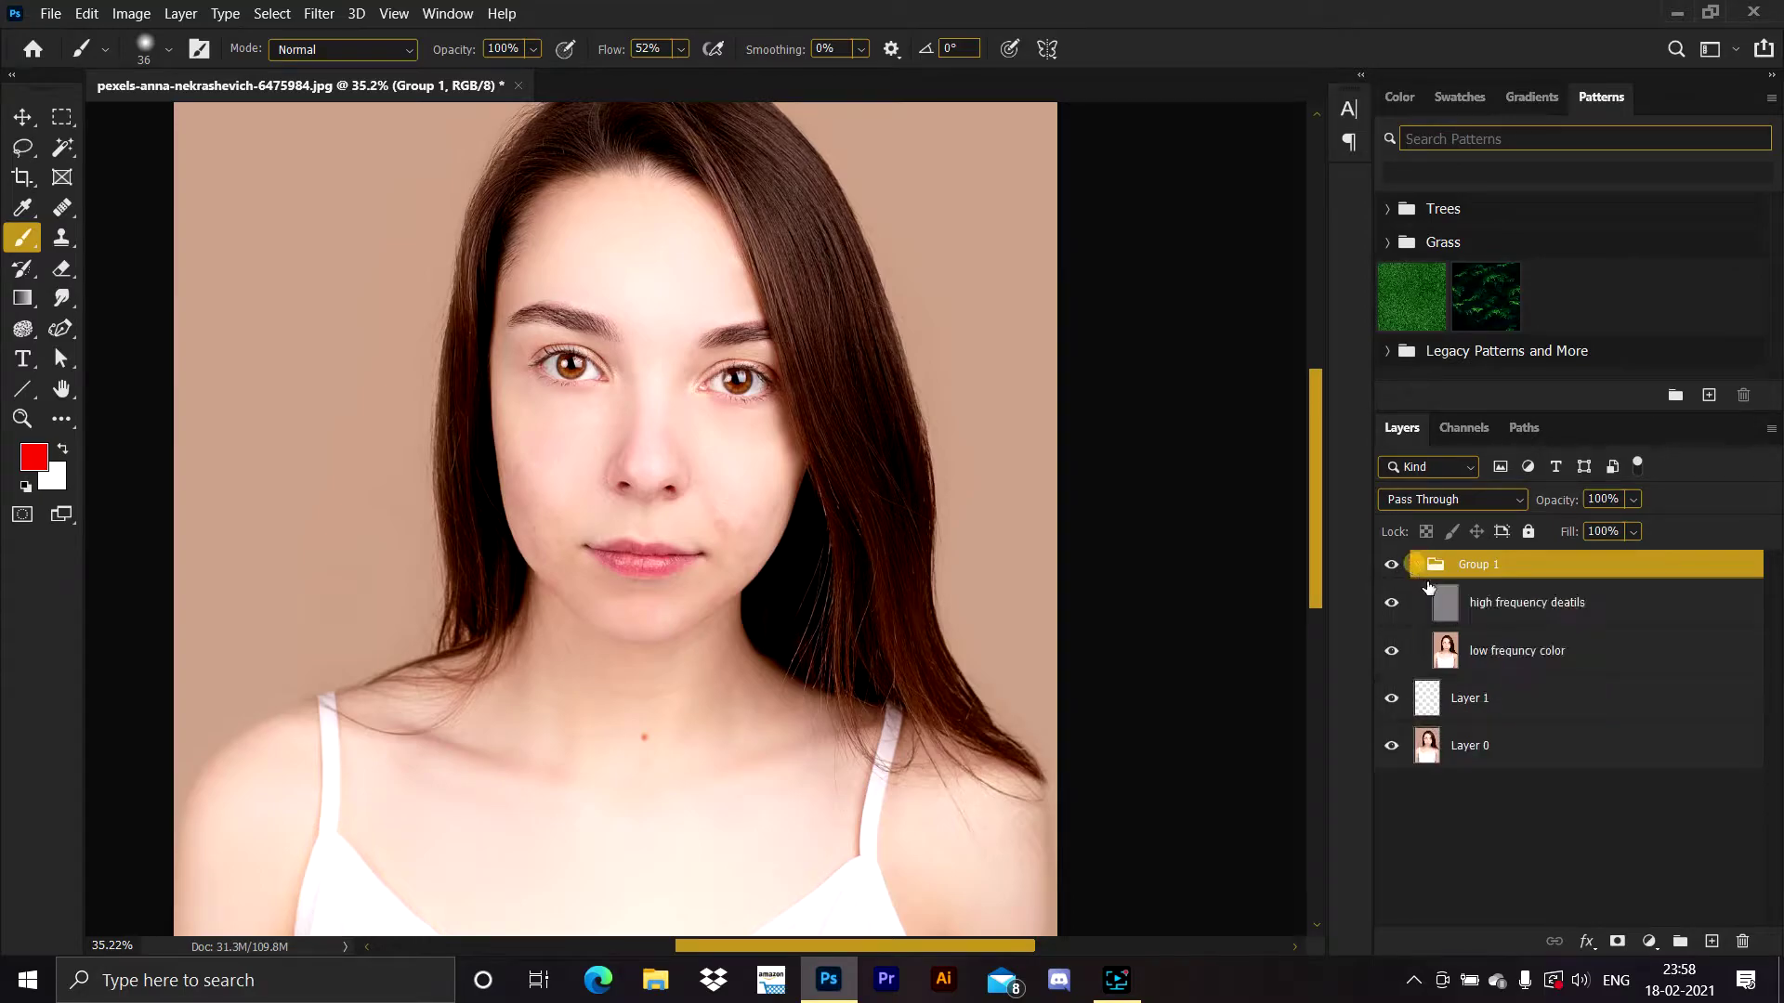
pyautogui.click(1468, 611)
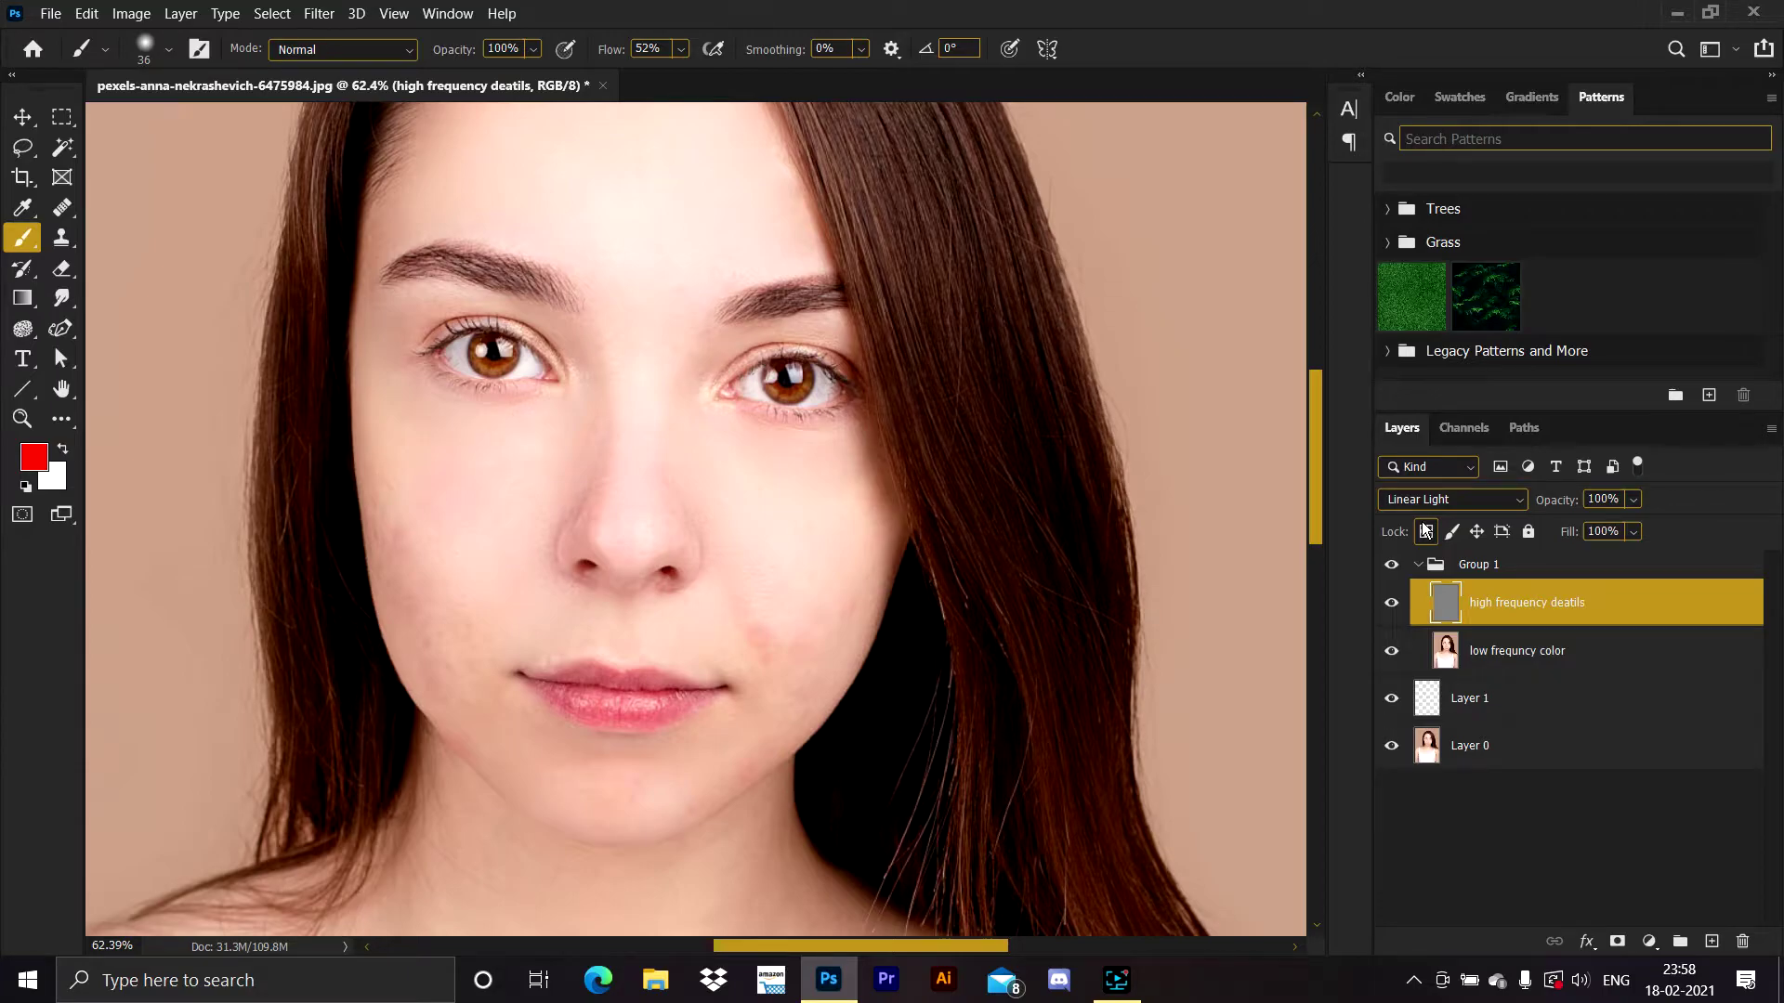
pyautogui.moveTo(1573, 599); pyautogui.dragTo(1743, 941)
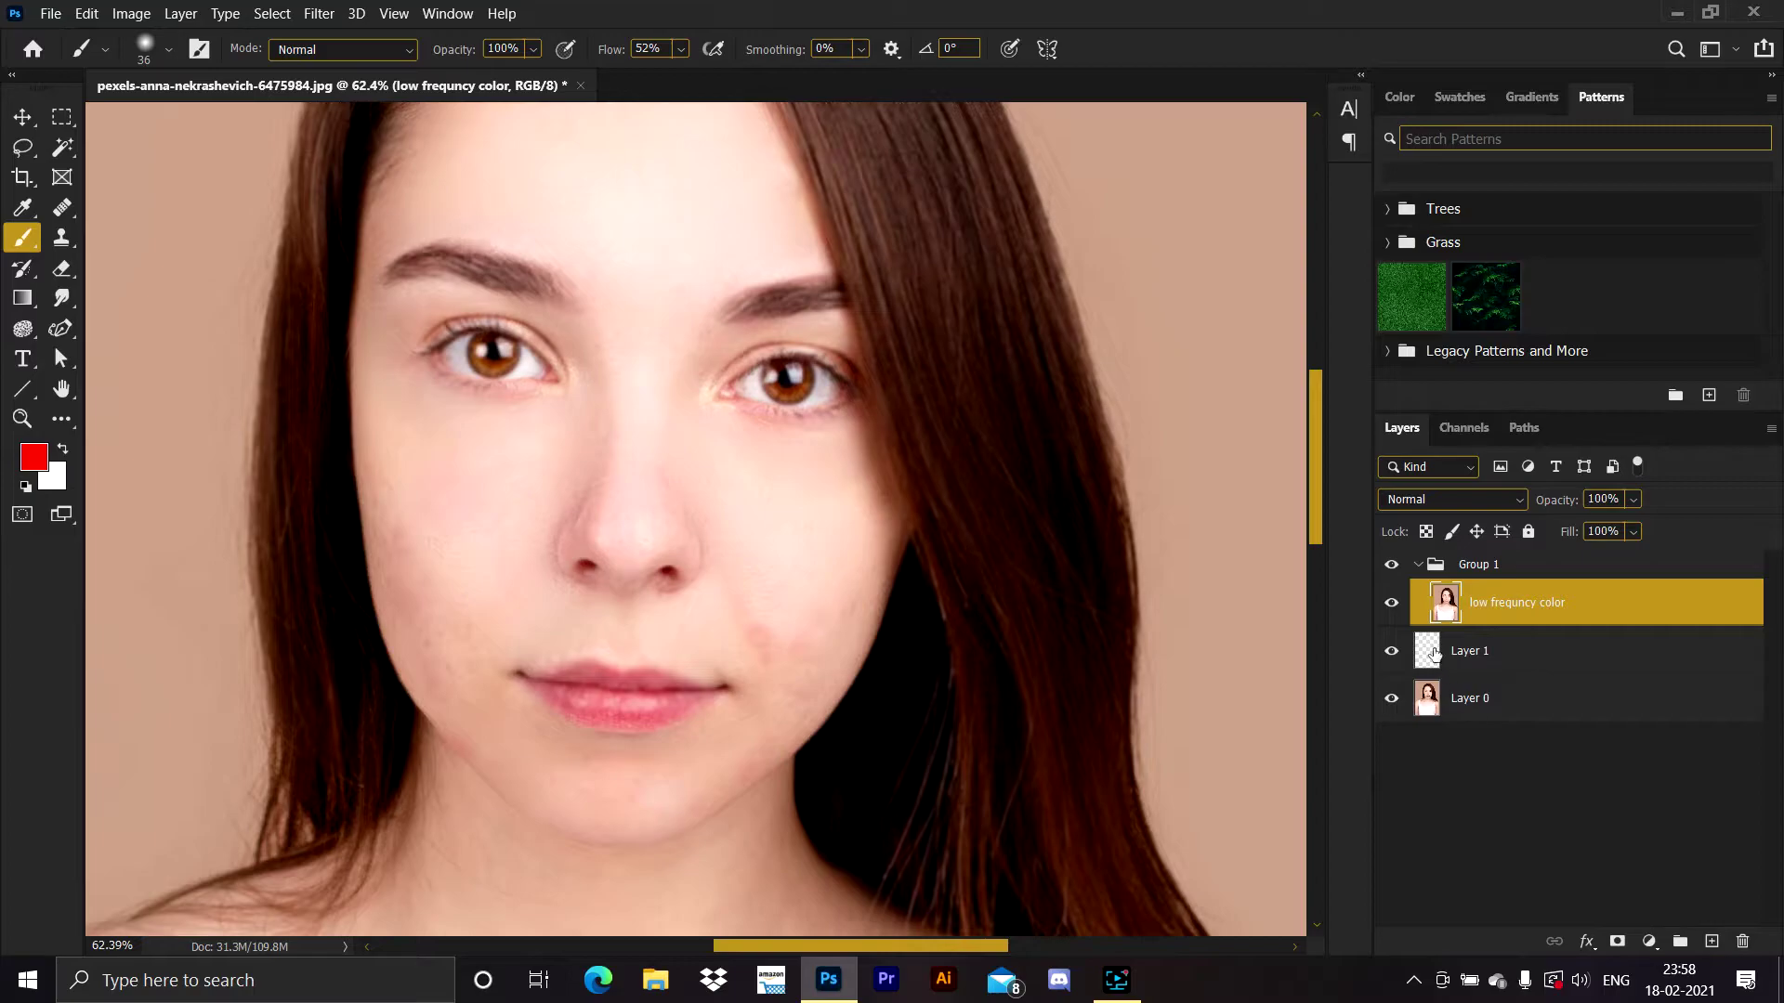
# With low frequncy color hidden, stamp the visible image onto a new layer and place it above low frequncy color in Group 1
pyautogui.click(1390, 602)
pyautogui.click(1505, 649)
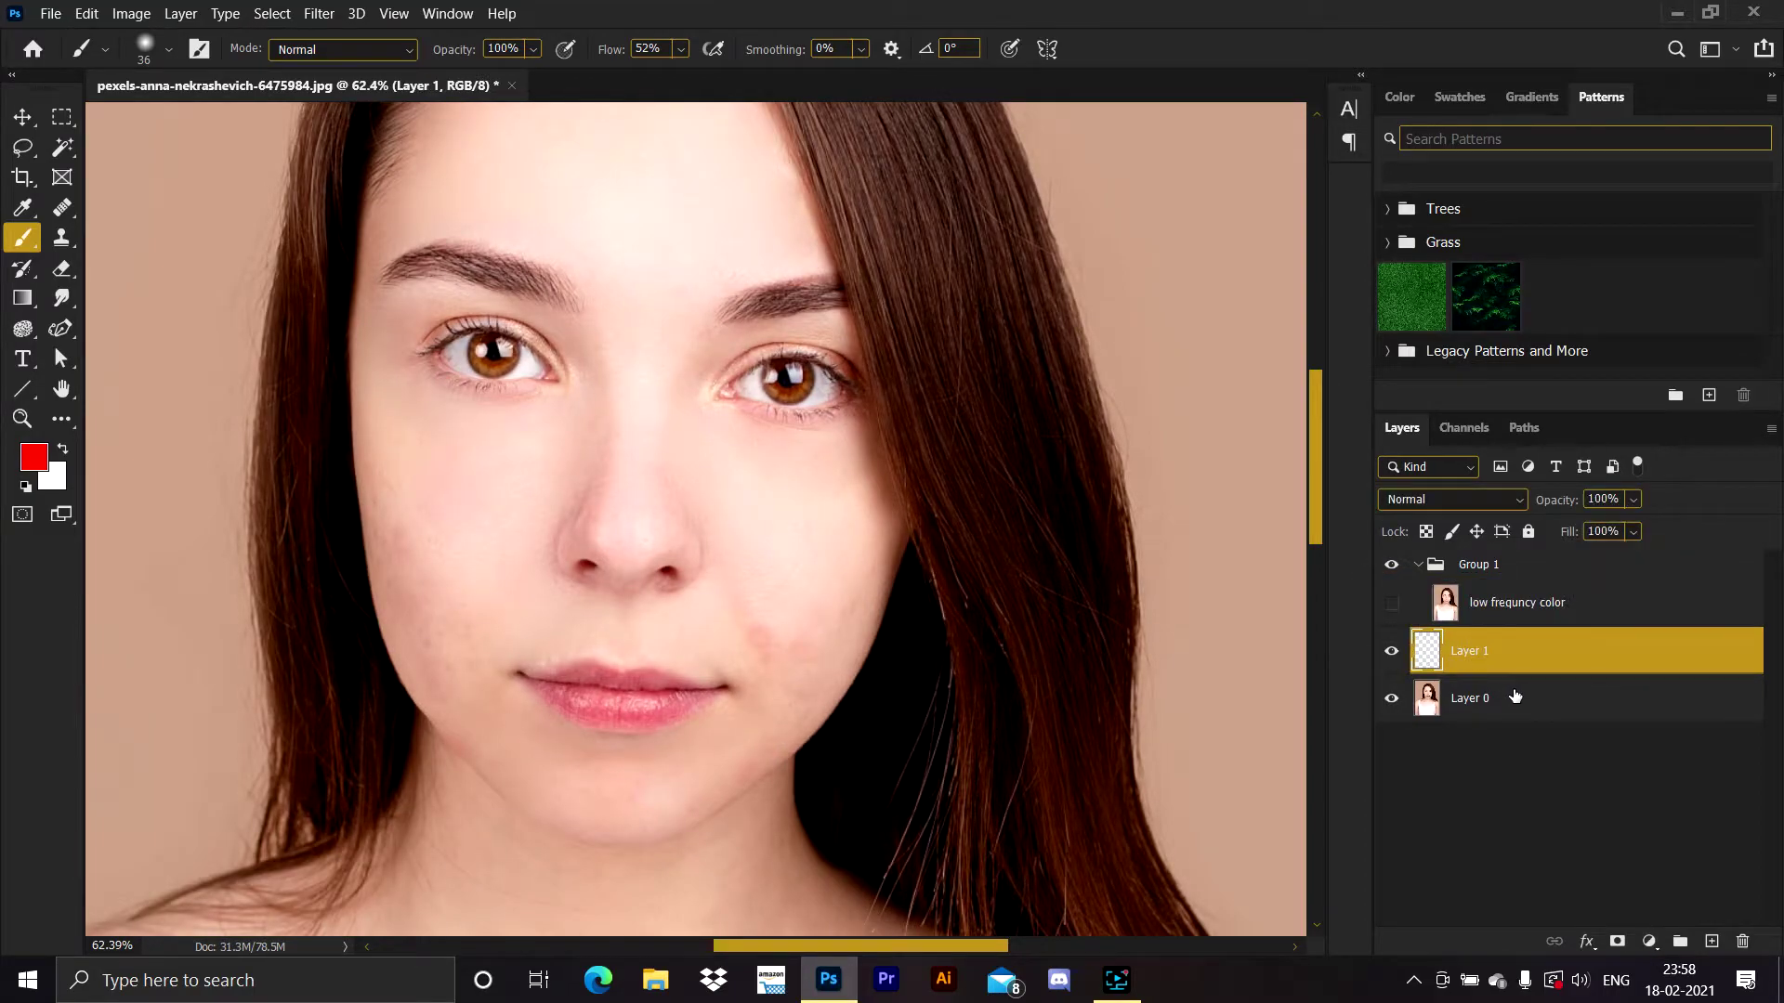
pyautogui.hotkey('ctrl', 'shift', 'alt', 'e')
pyautogui.moveTo(1516, 652); pyautogui.dragTo(1488, 602)
# Rename the stamped layer "high frequency" and make the low frequncy color layer visible again
pyautogui.doubleClick(1487, 602)
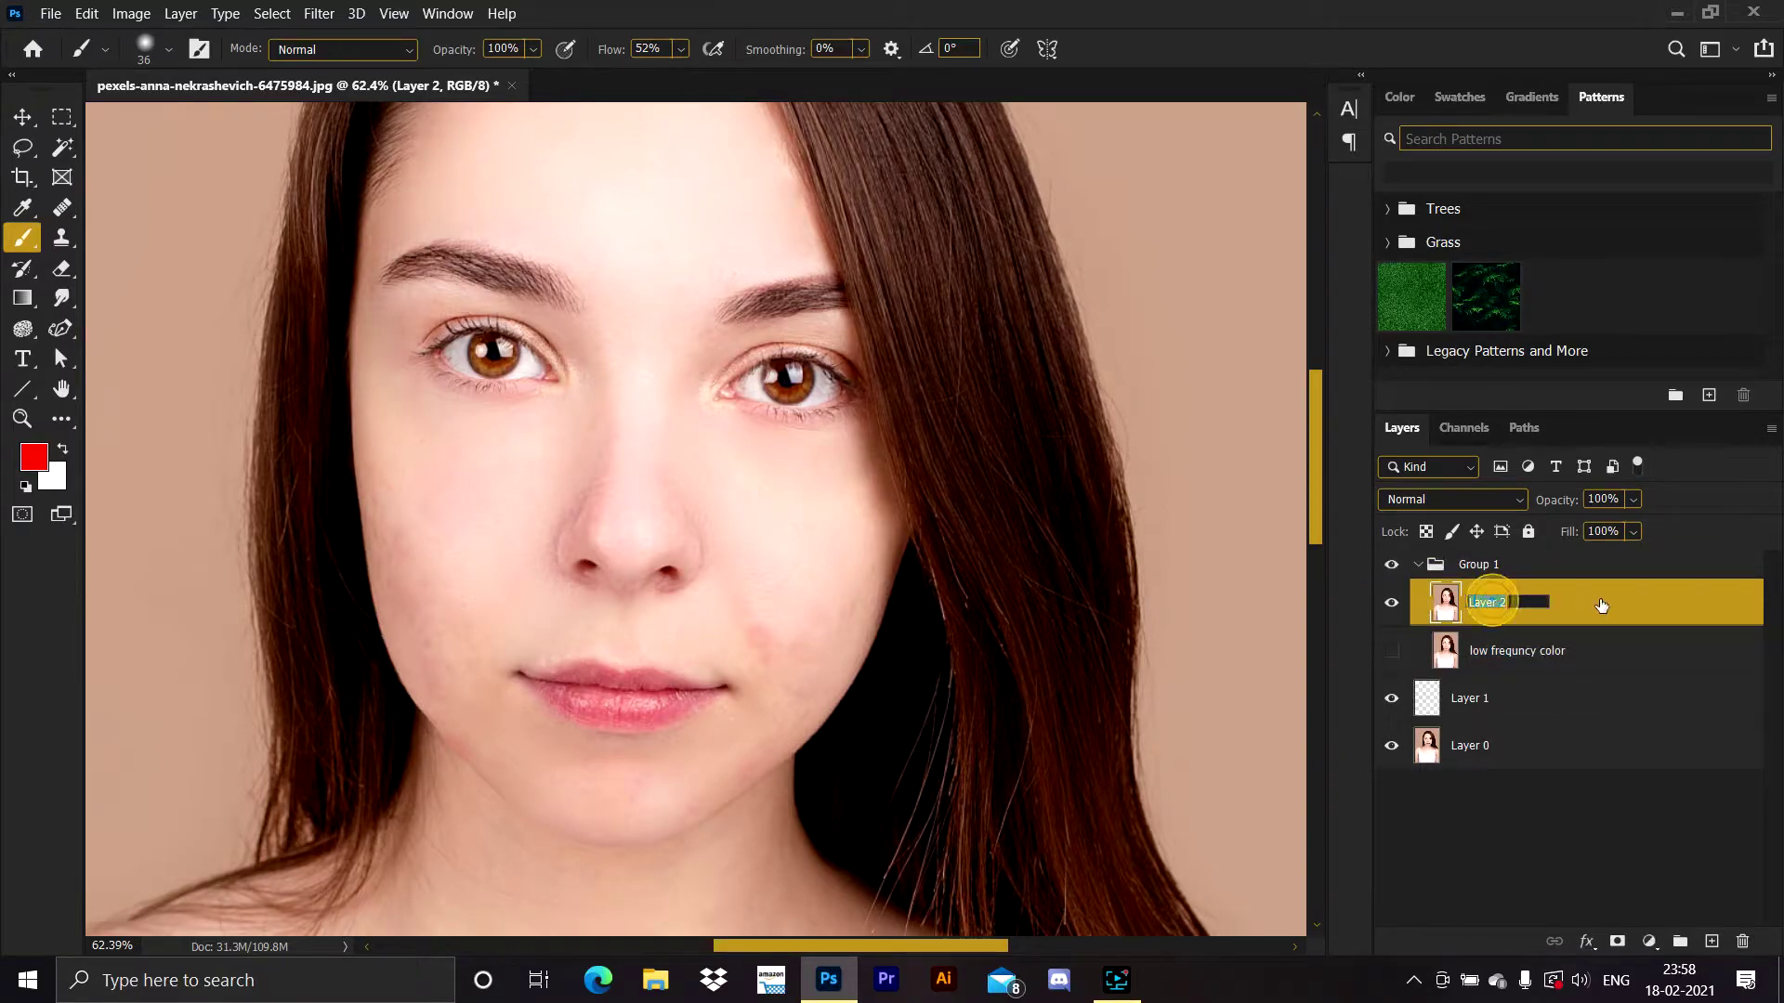
pyautogui.write('h')
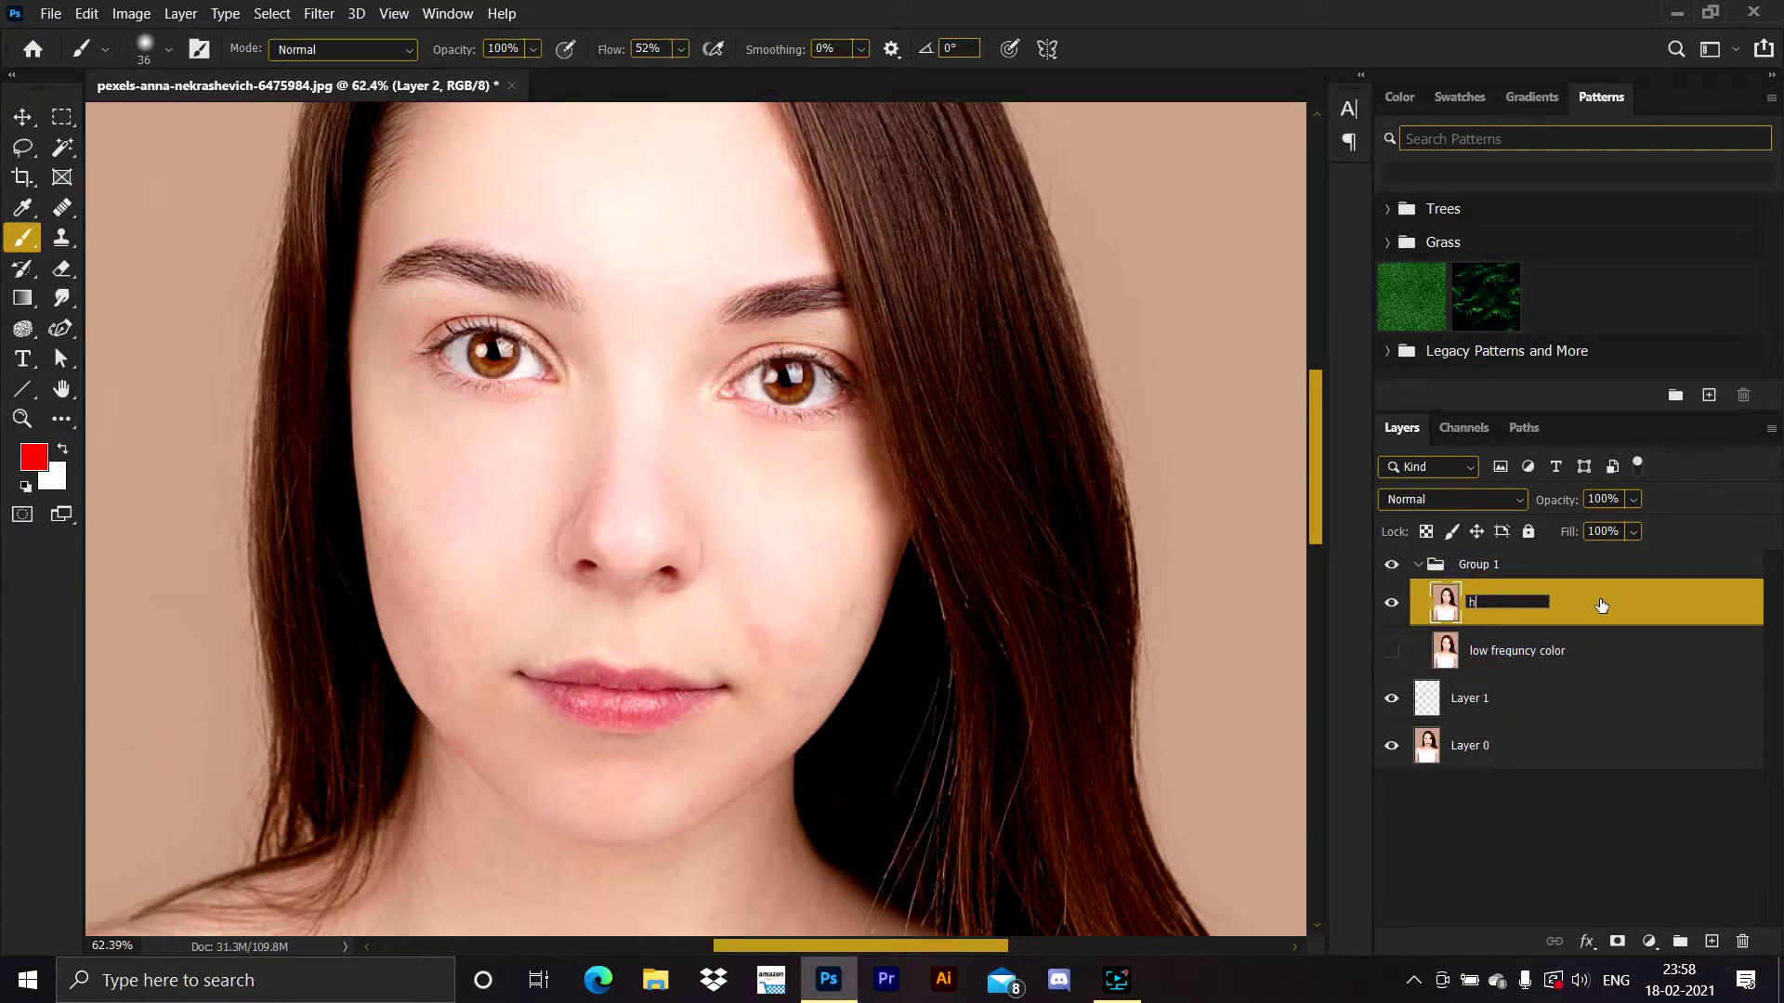
pyautogui.write('igh frequency')
pyautogui.press('Return')
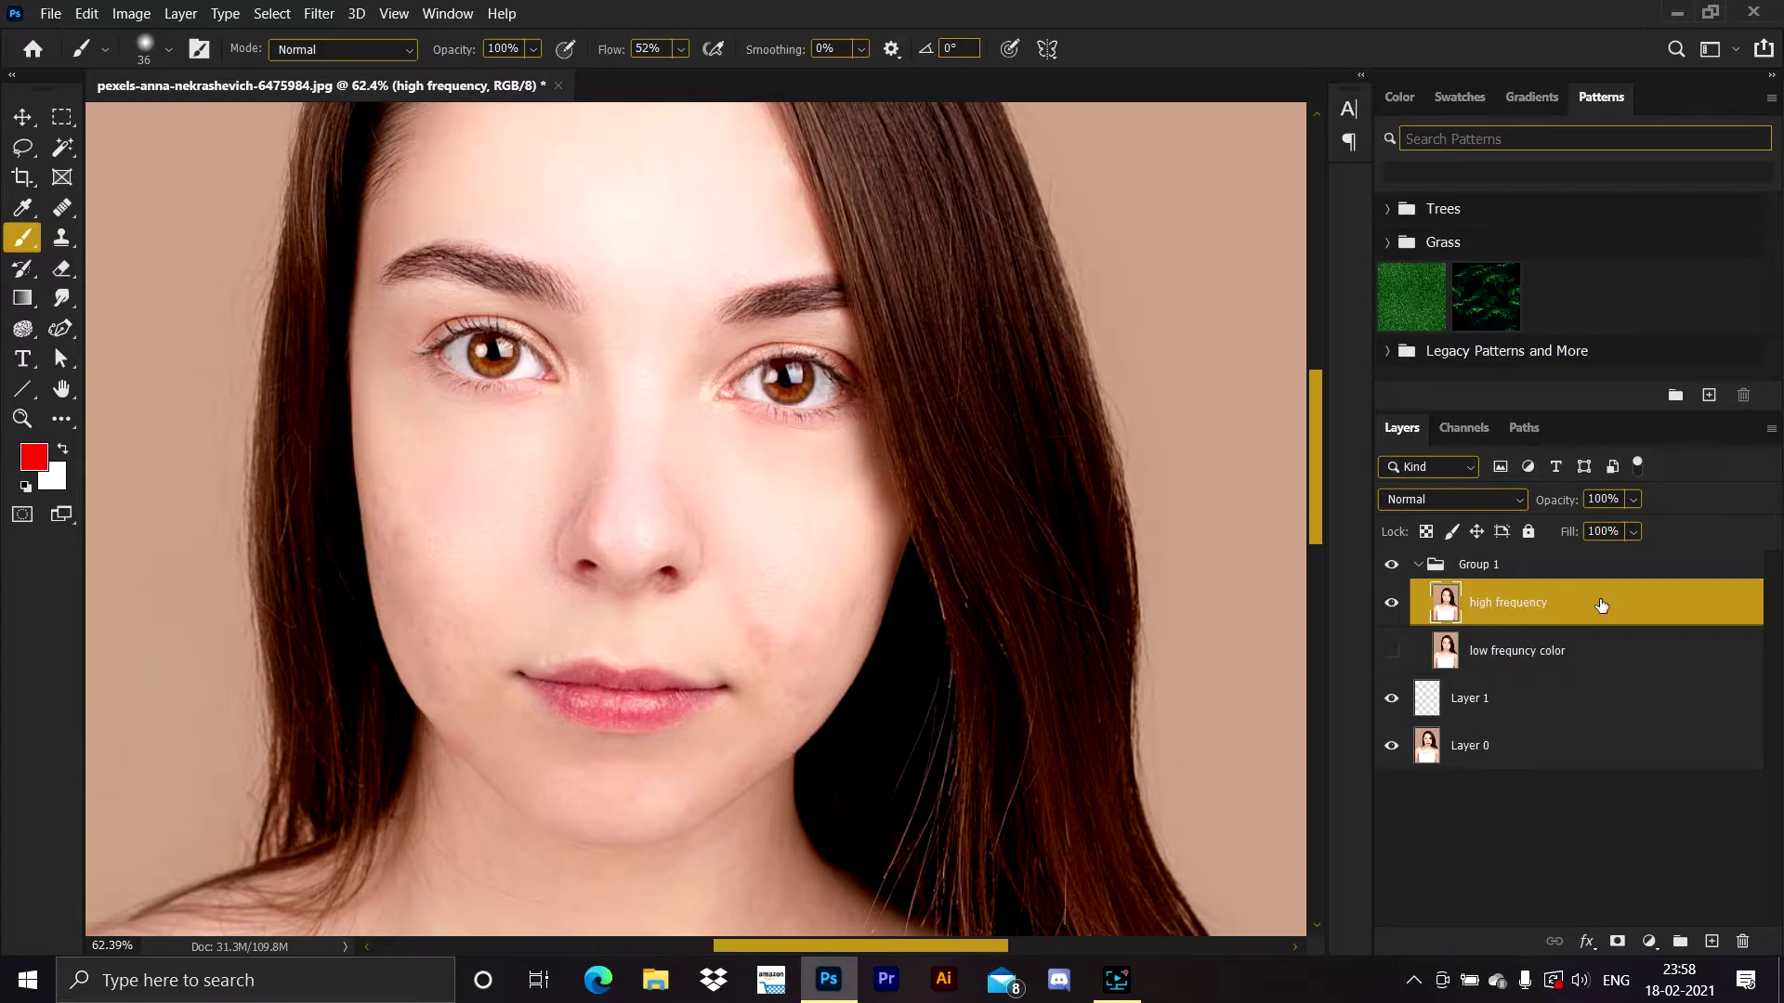
pyautogui.click(1391, 651)
# Apply a High Pass filter with a 2.5-pixel radius to the high frequency layer and set its blend mode to Linear Light
pyautogui.click(318, 13)
pyautogui.click(386, 482)
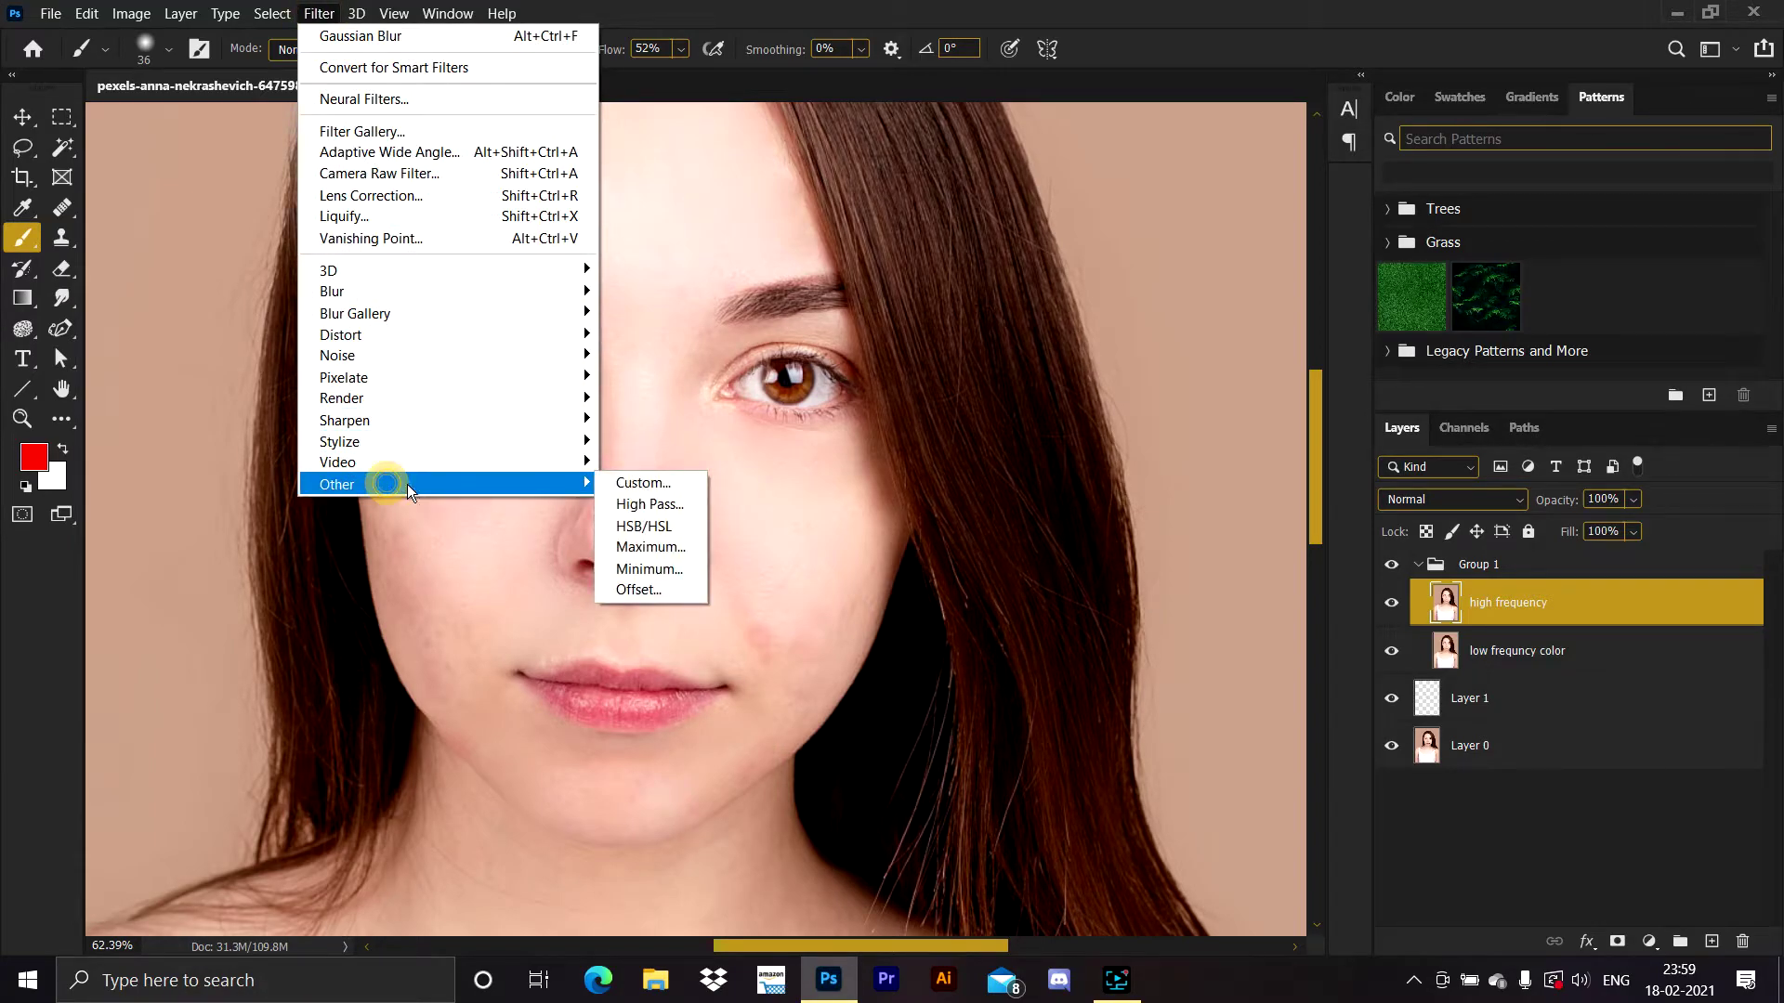
pyautogui.click(656, 510)
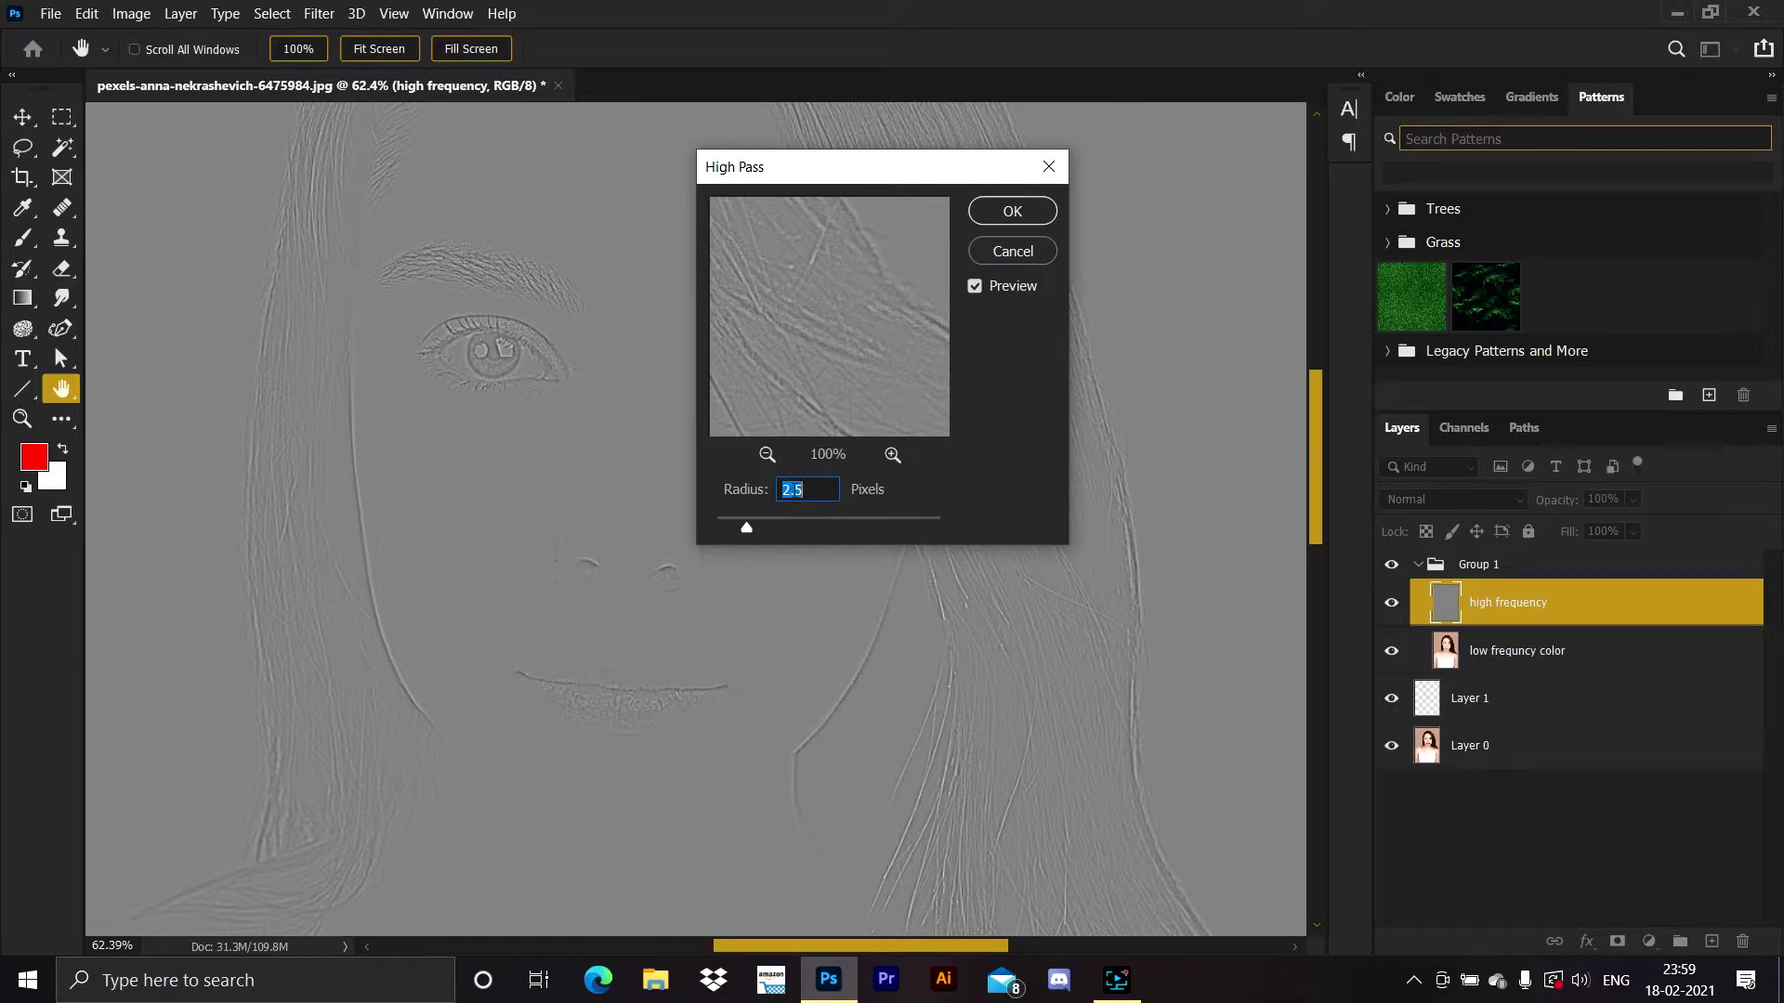
pyautogui.click(1011, 212)
pyautogui.press('b')
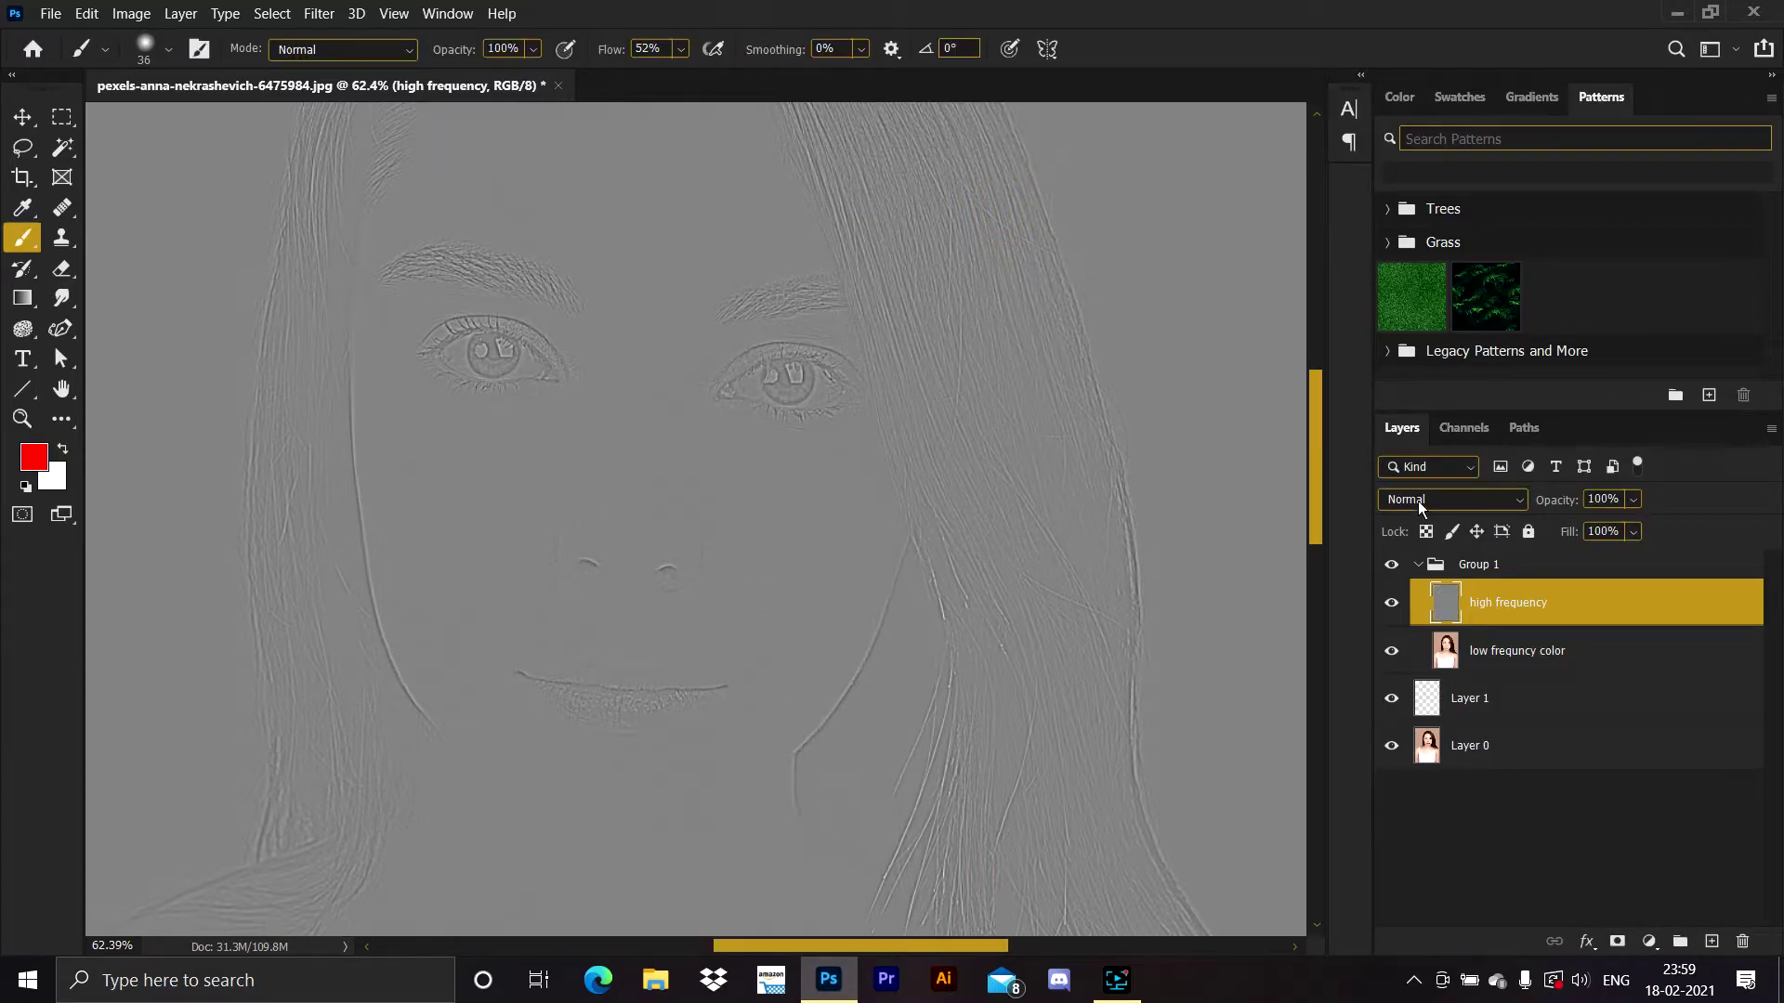
pyautogui.click(1418, 500)
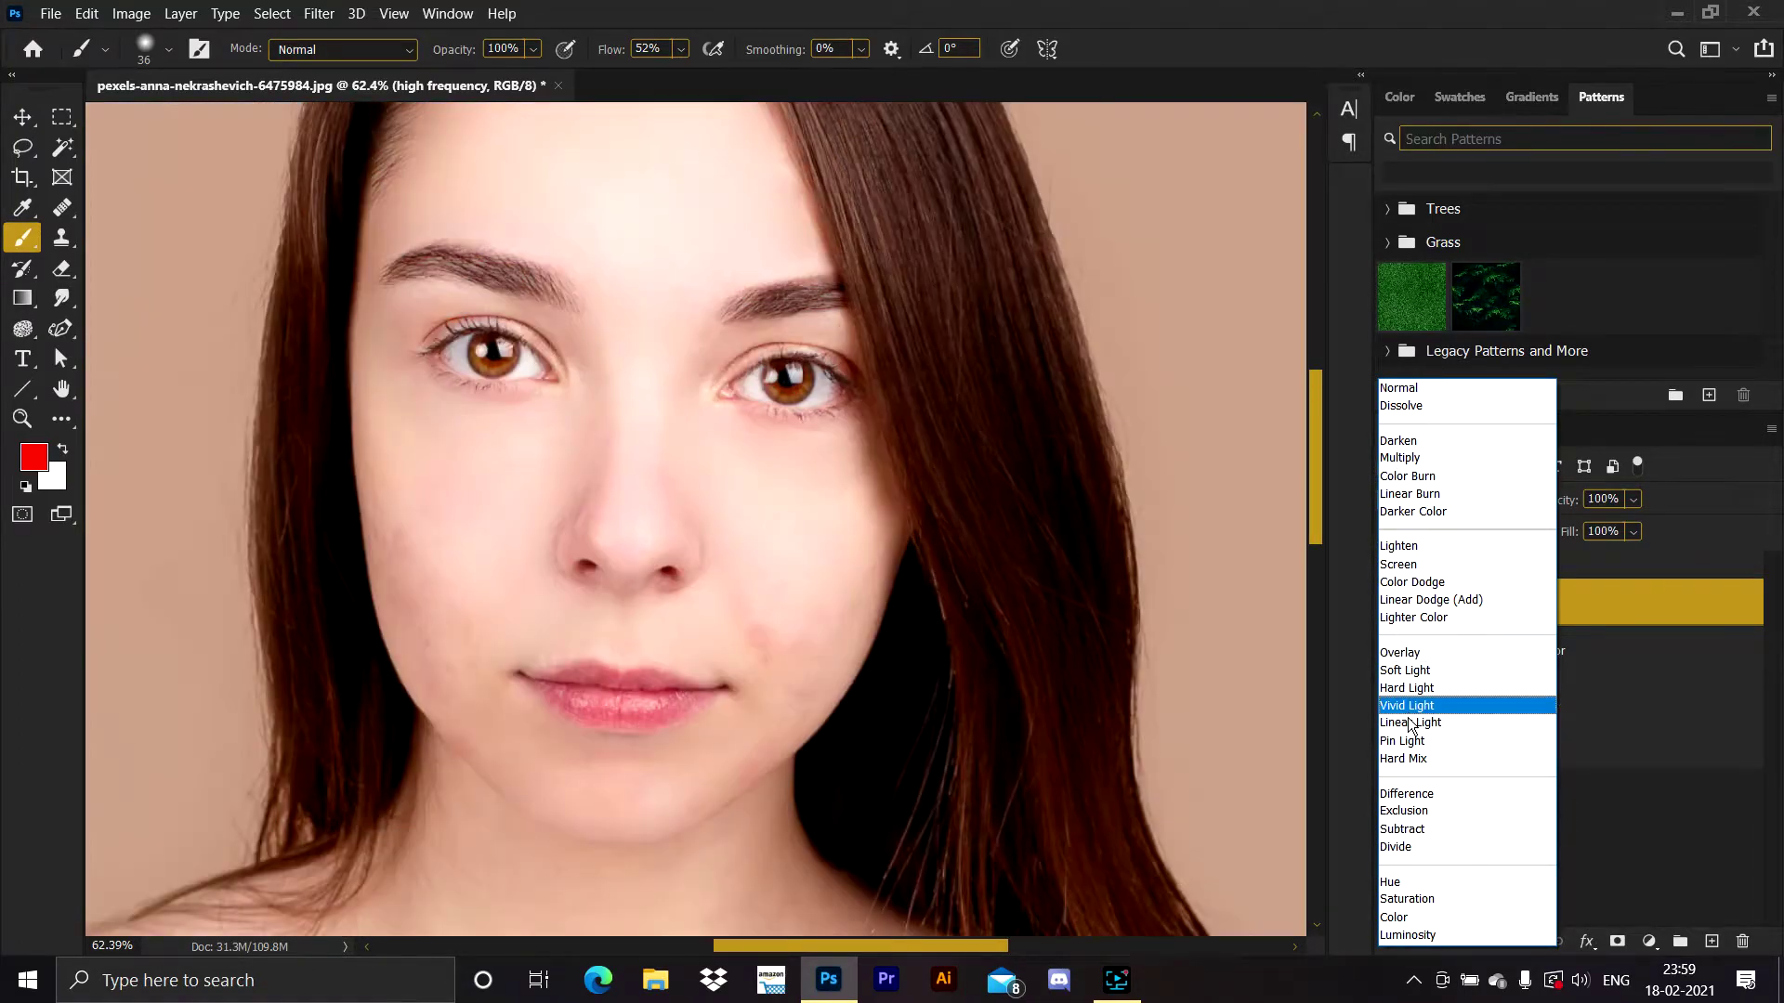
pyautogui.click(1409, 722)
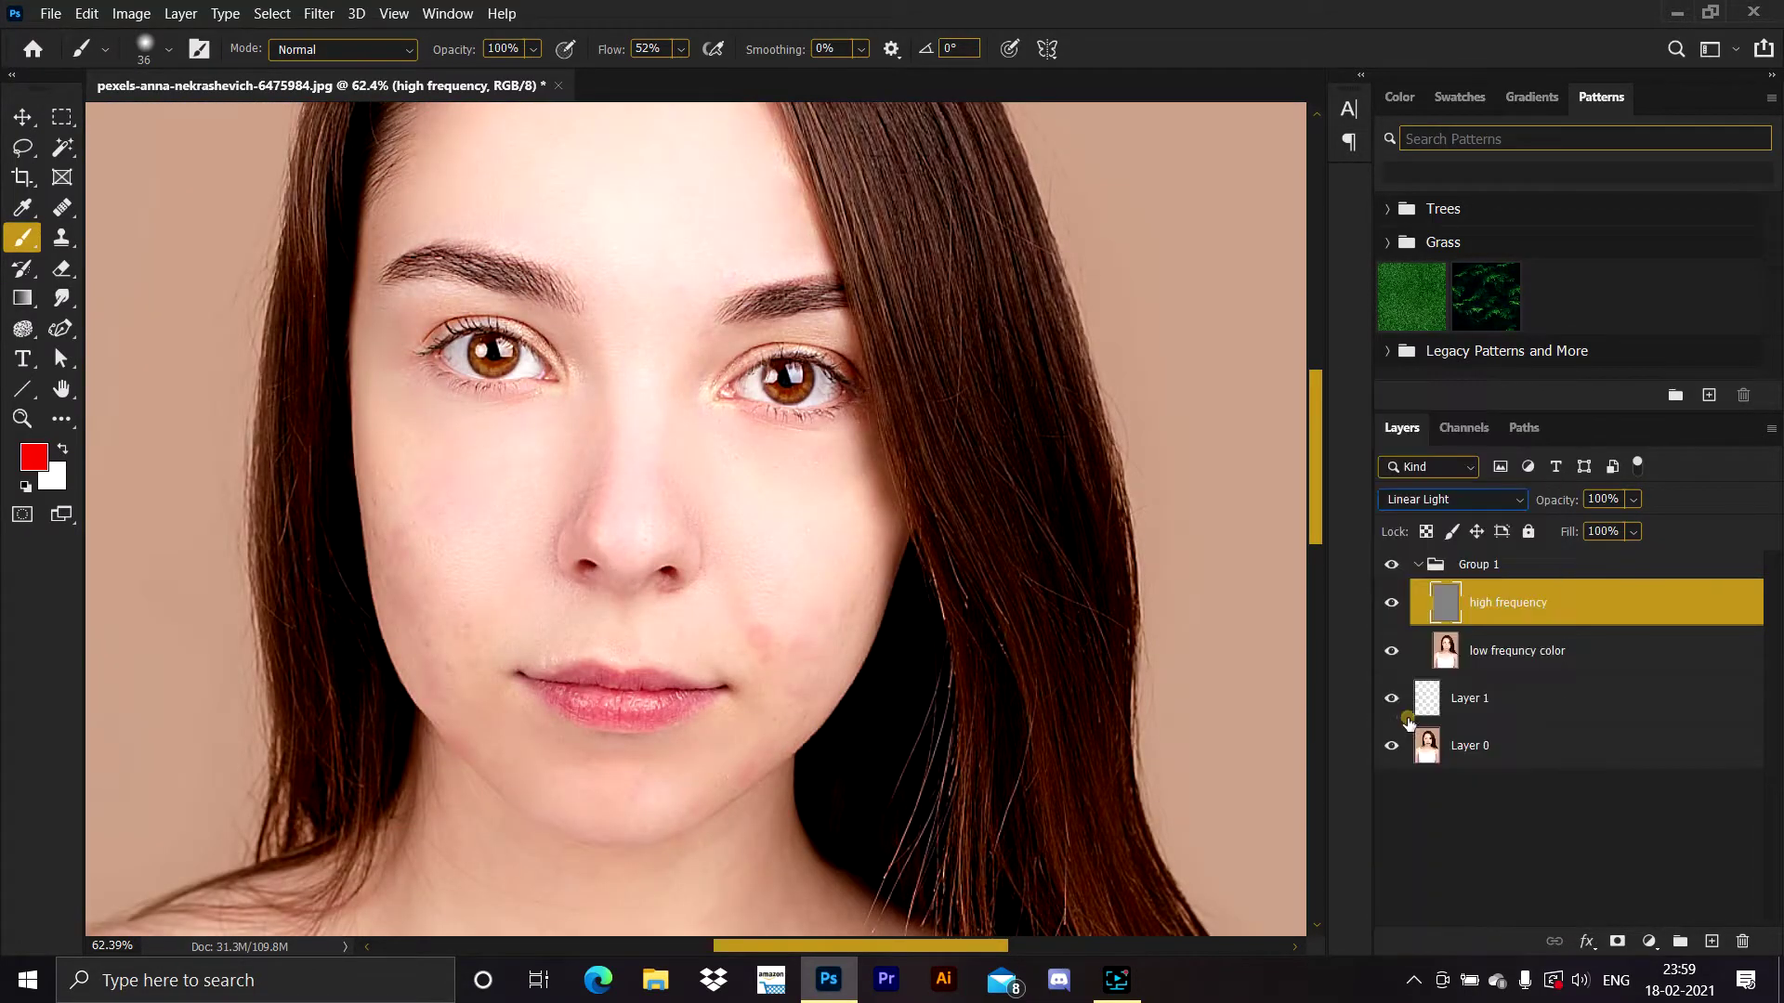
# Compare the portrait with Group 1 shown and hidden to check the sharpening from the High Pass layer
pyautogui.click(1418, 564)
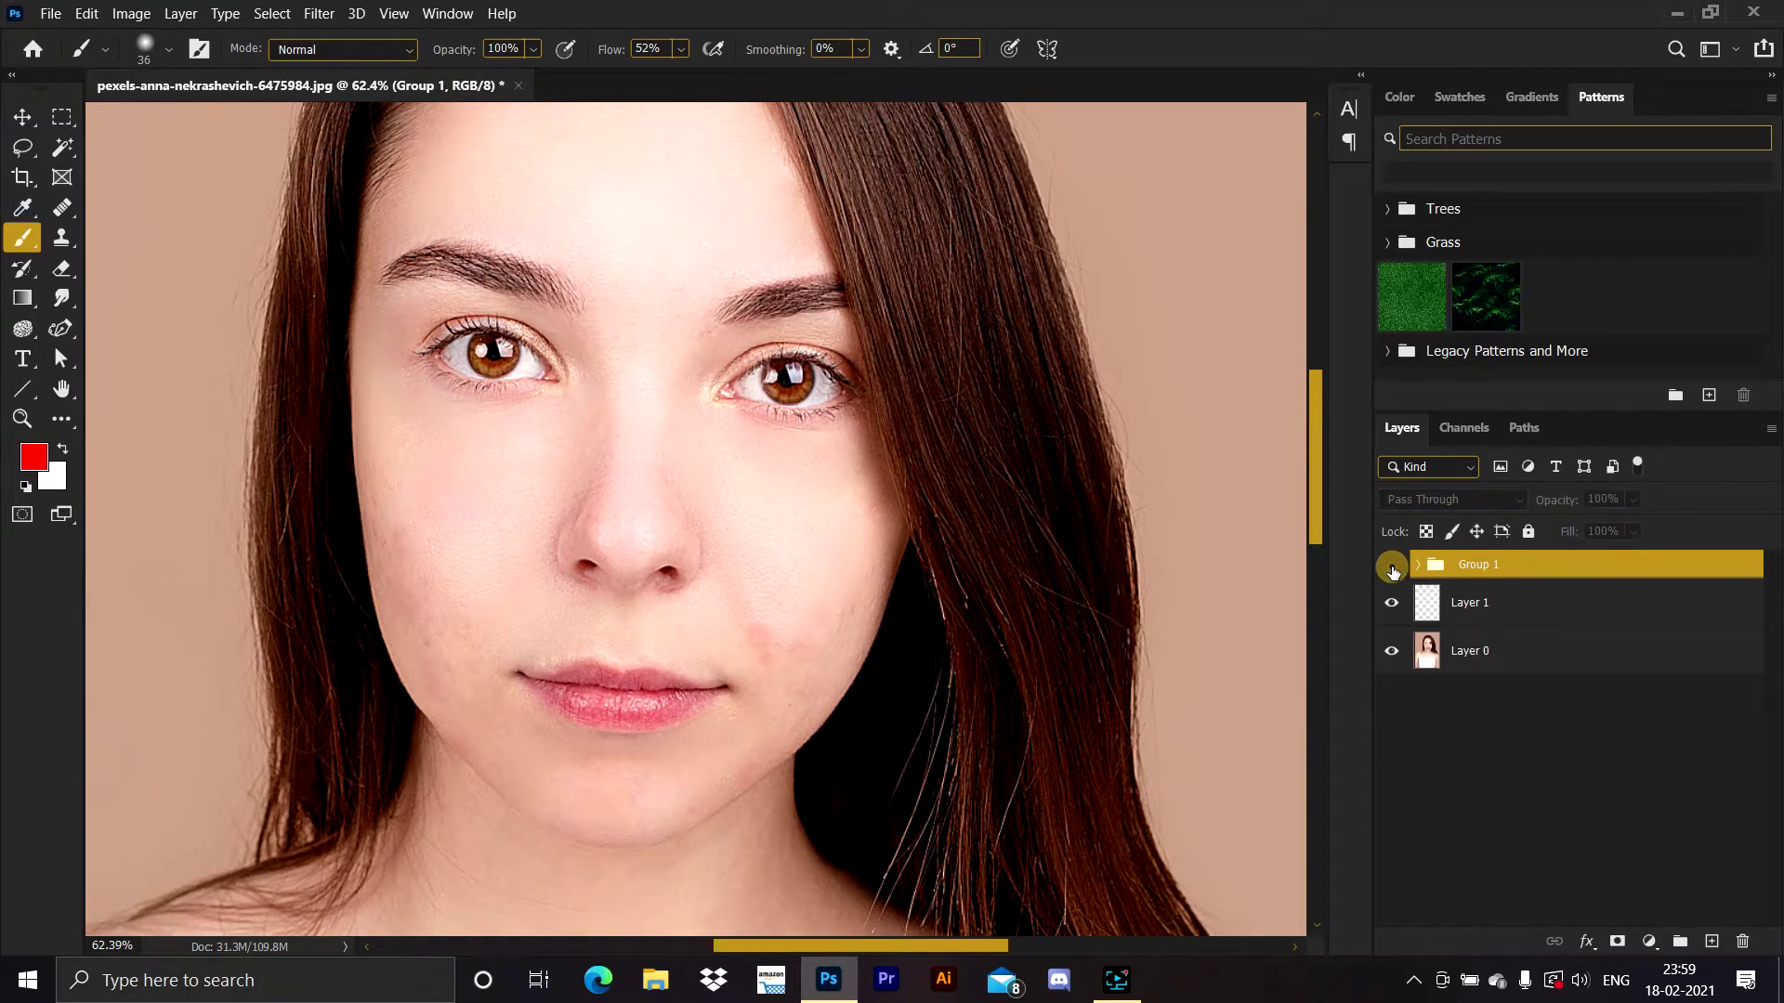
pyautogui.click(1392, 567)
pyautogui.click(1392, 567)
pyautogui.click(1392, 567)
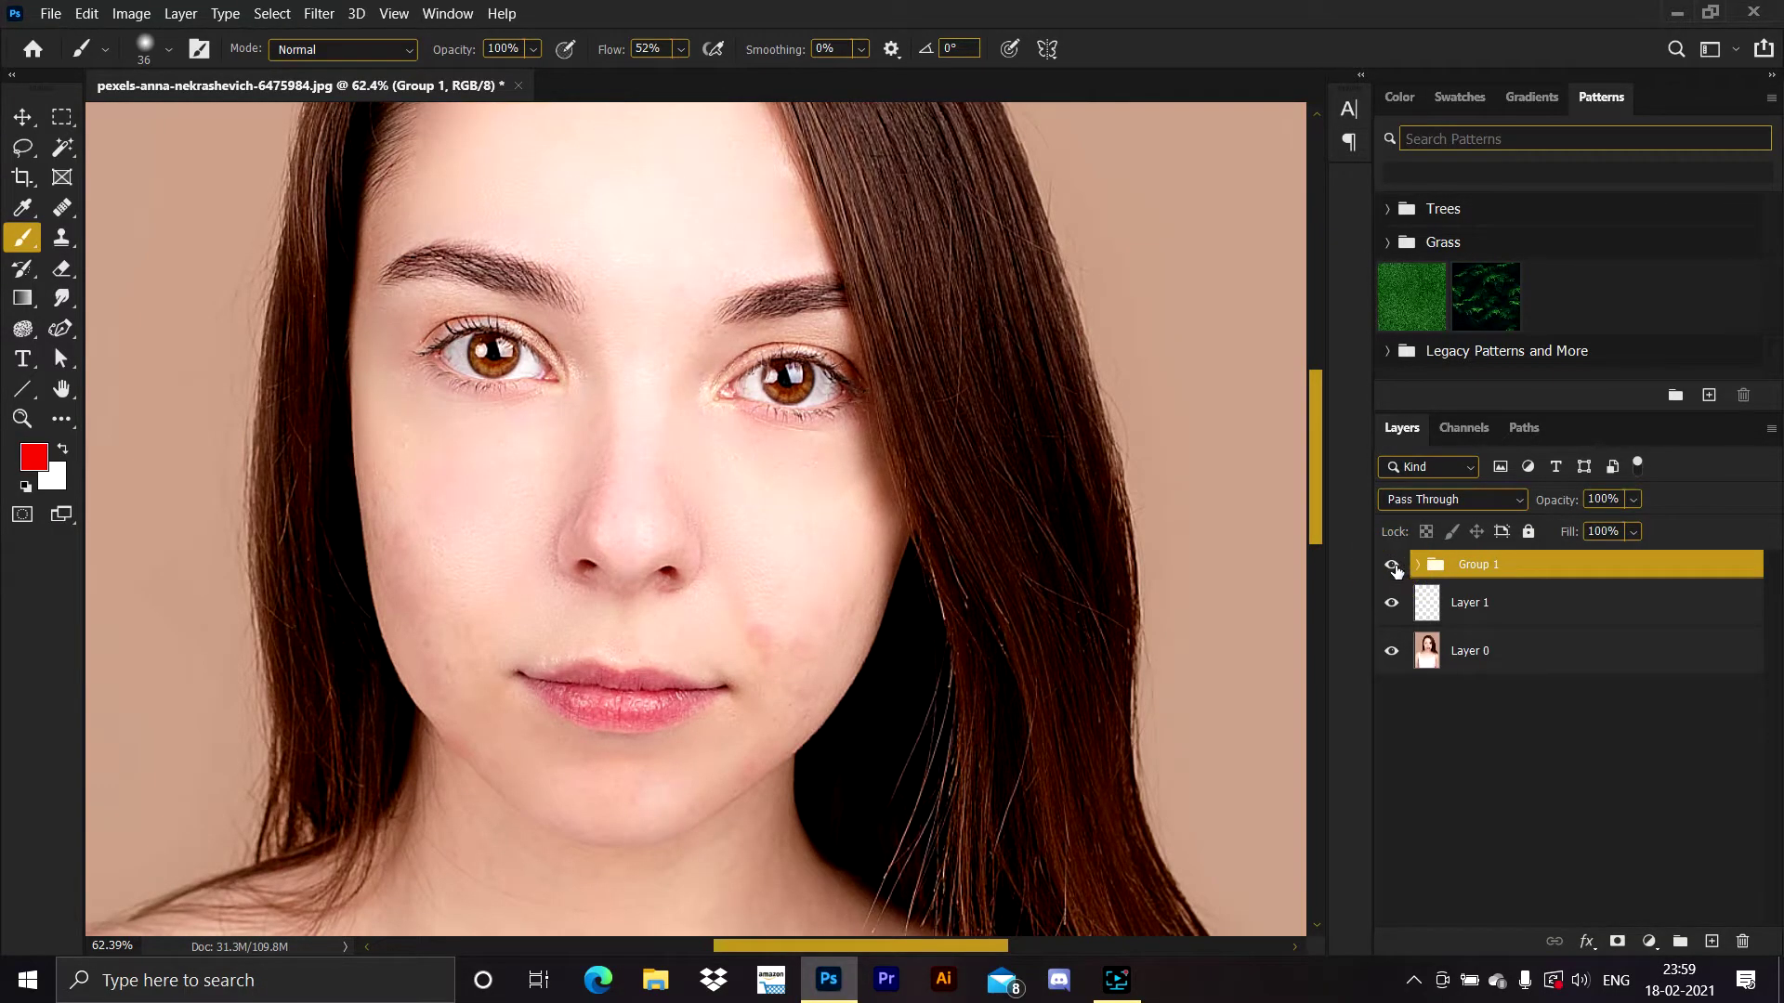
# Set the high frequency layer's fill to 50%
pyautogui.click(1415, 565)
pyautogui.click(1473, 608)
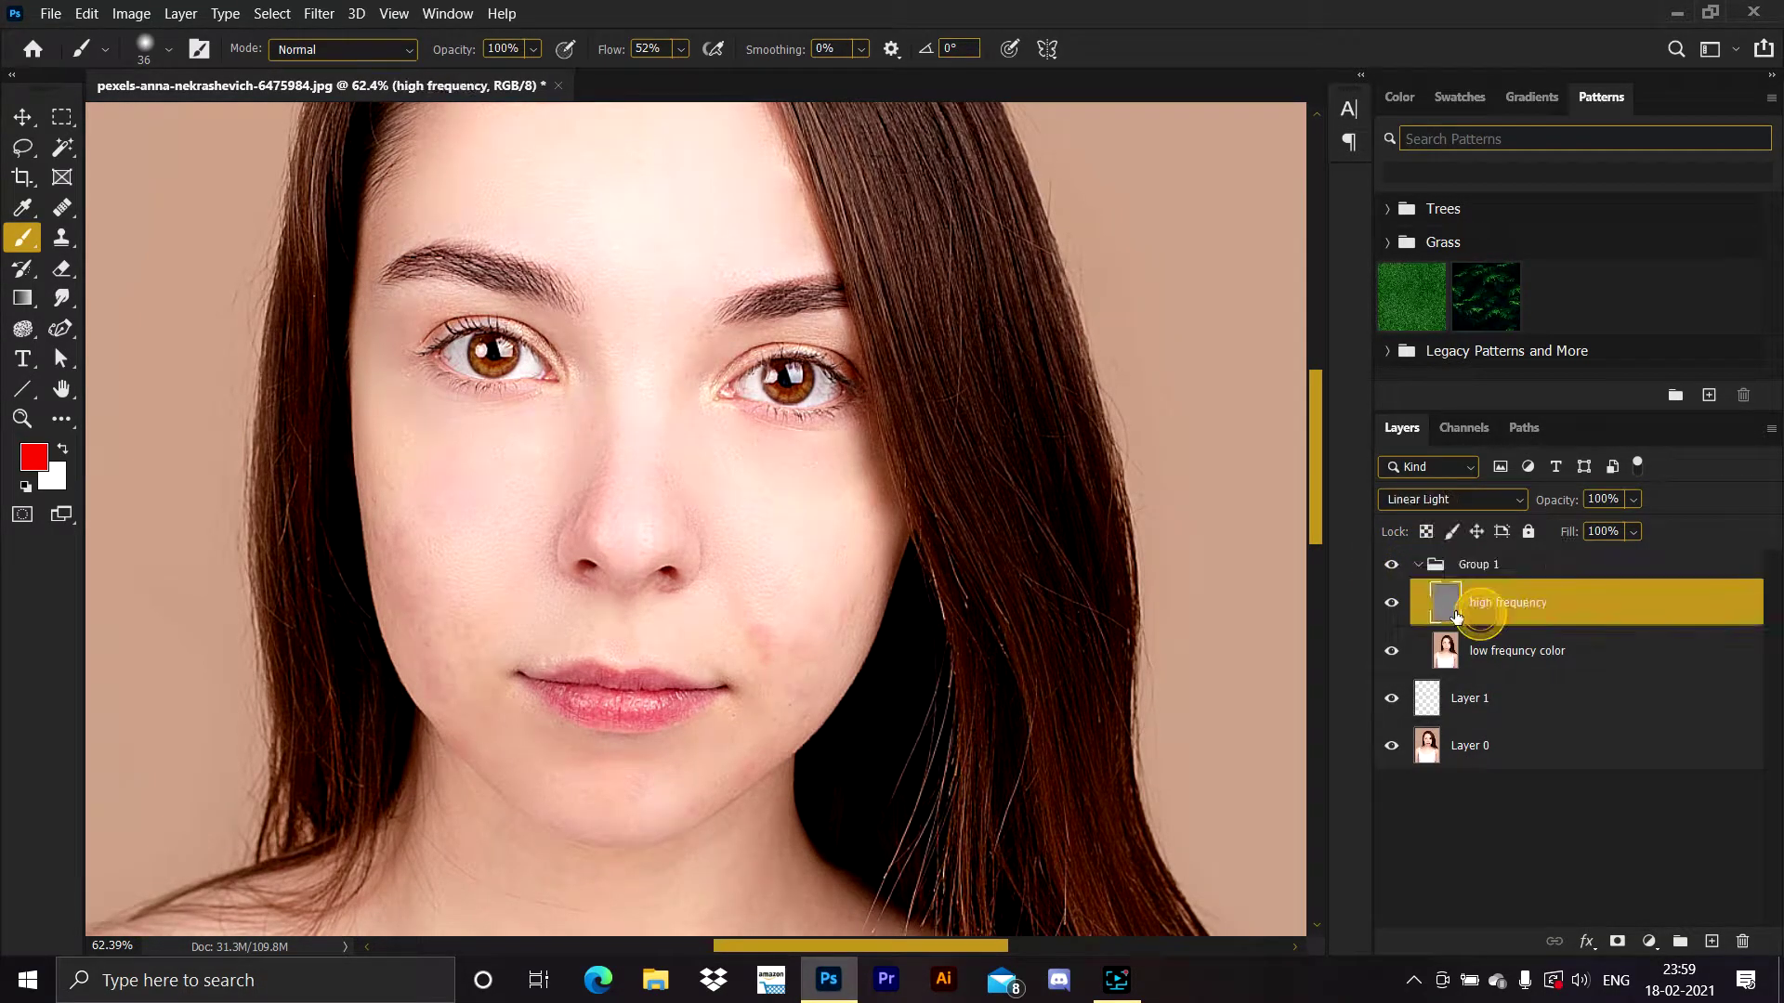
pyautogui.click(1602, 532)
pyautogui.write('50')
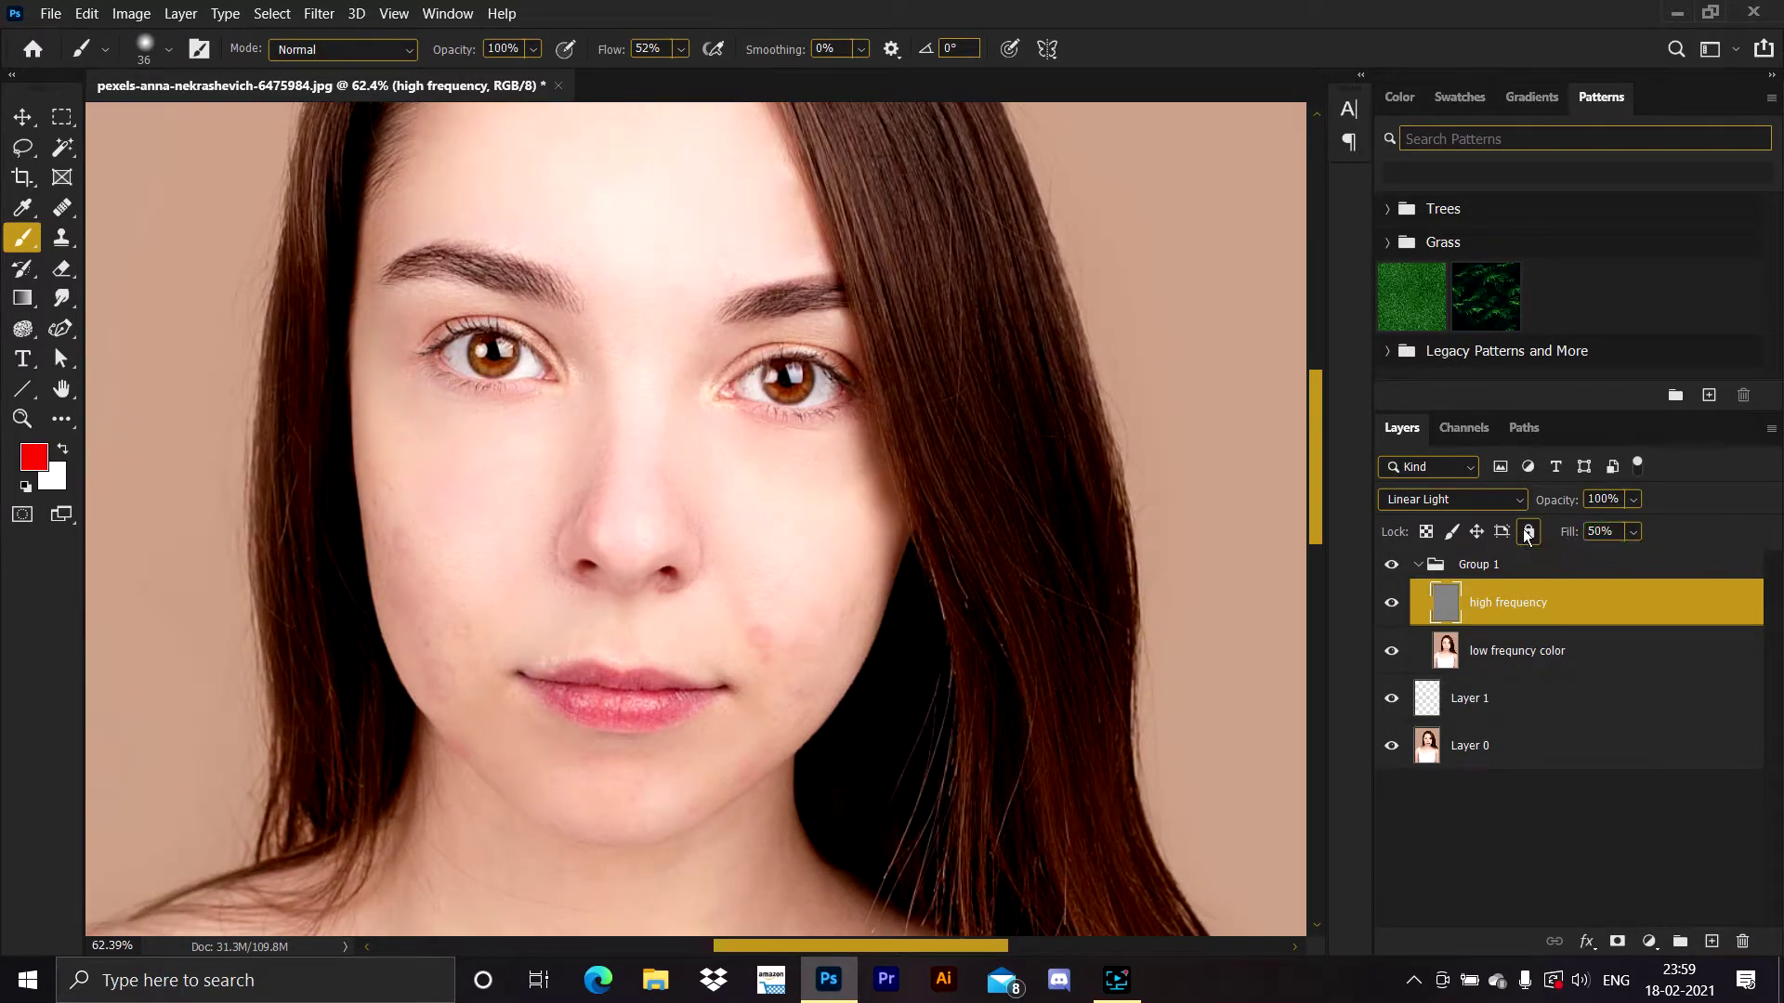
# Toggle Group 1's visibility to compare the portrait again with the reduced fill on the high frequency layer
pyautogui.click(1415, 565)
pyautogui.click(1392, 567)
pyautogui.click(1393, 566)
pyautogui.click(1393, 567)
pyautogui.click(1394, 567)
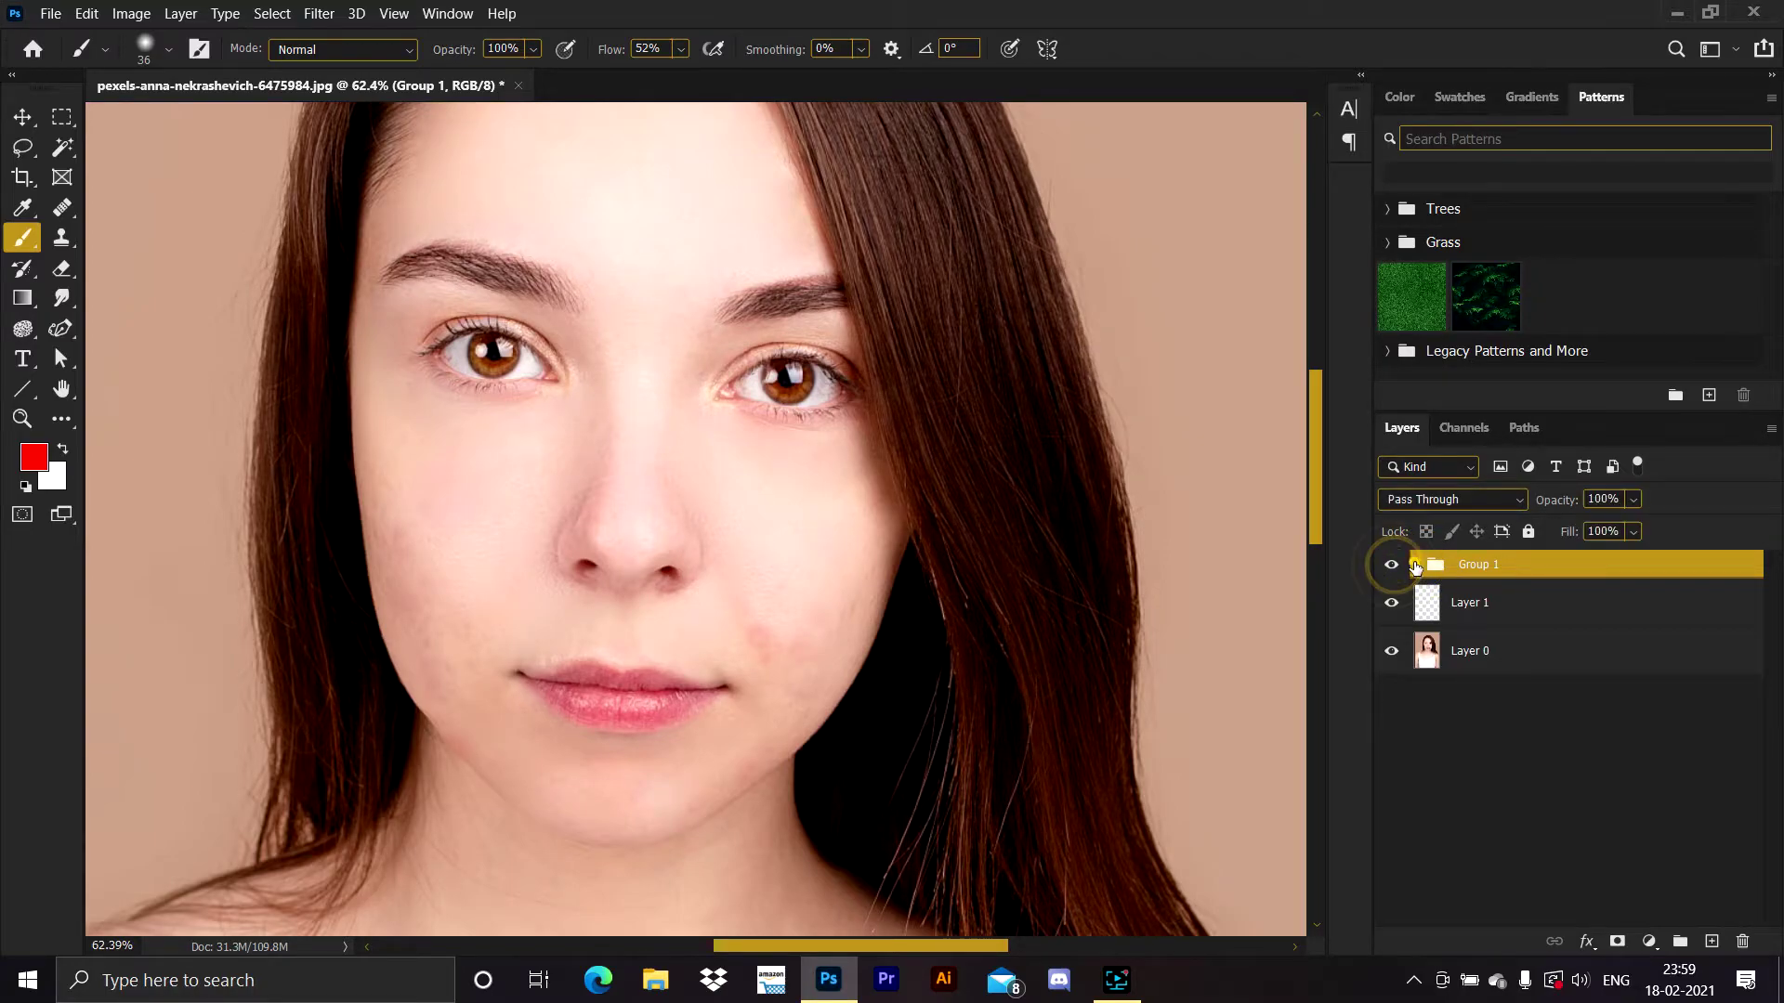
# Add a new empty layer inside Group 1, directly above the low frequncy color layer
pyautogui.click(1417, 565)
pyautogui.click(1571, 606)
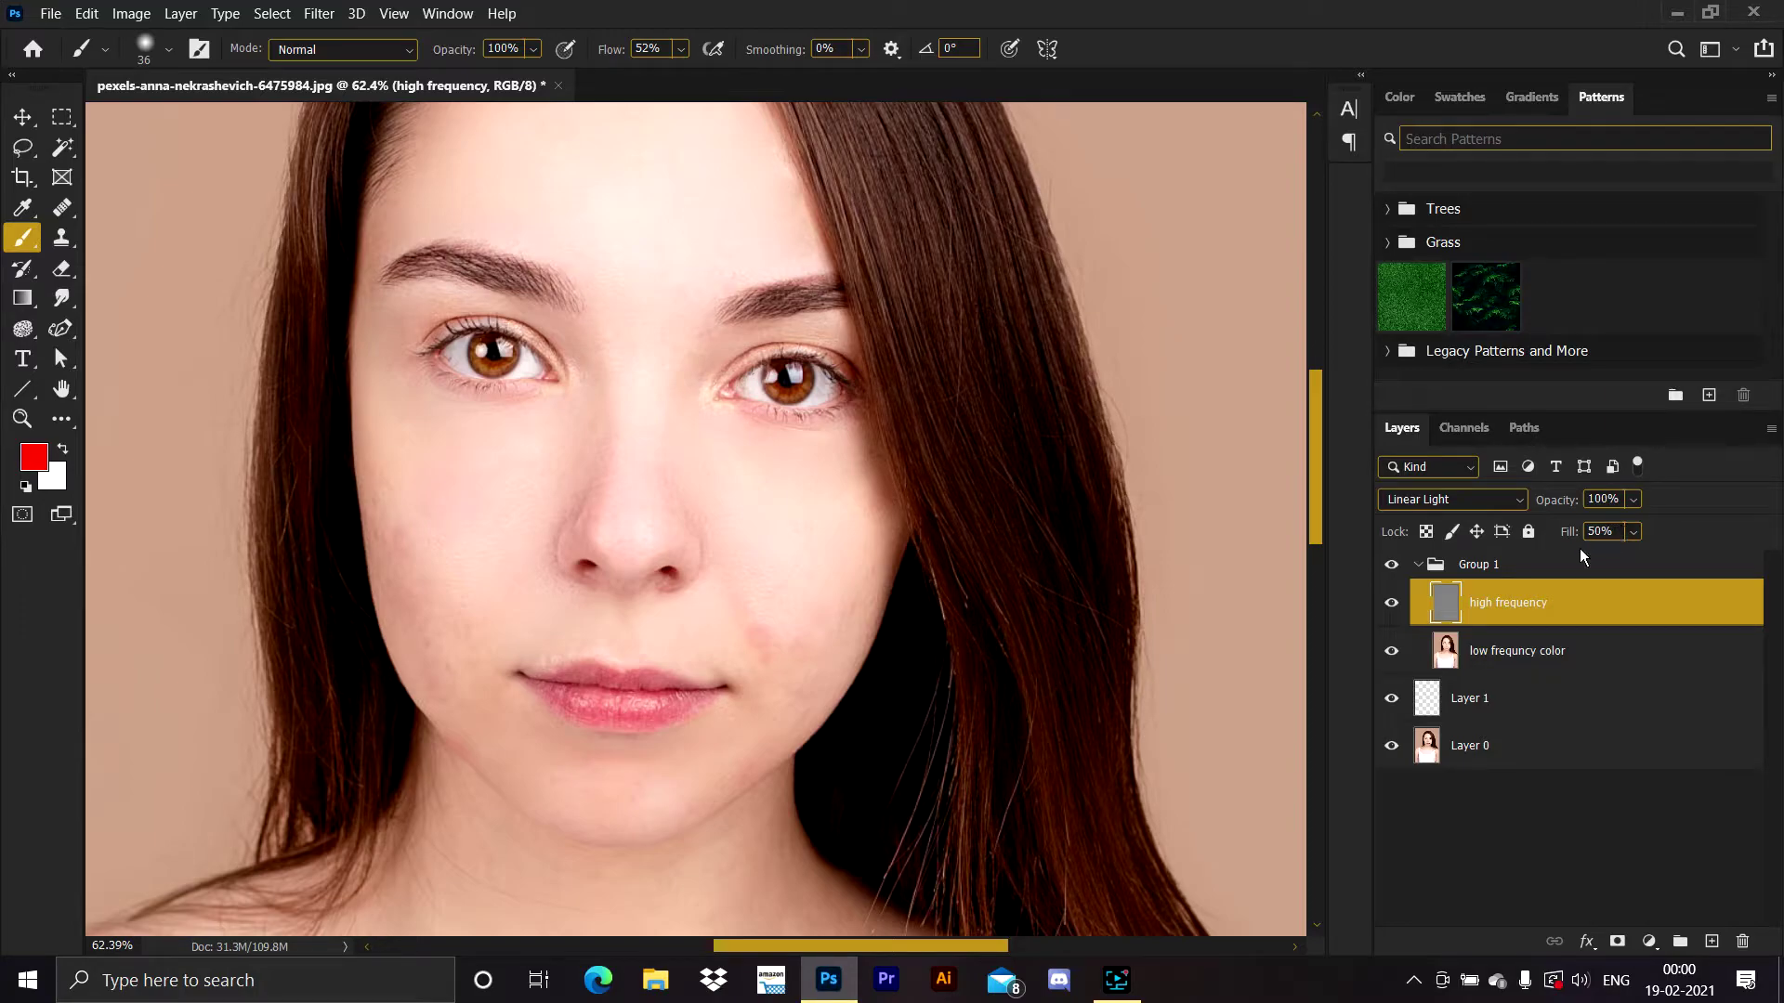
pyautogui.click(1418, 564)
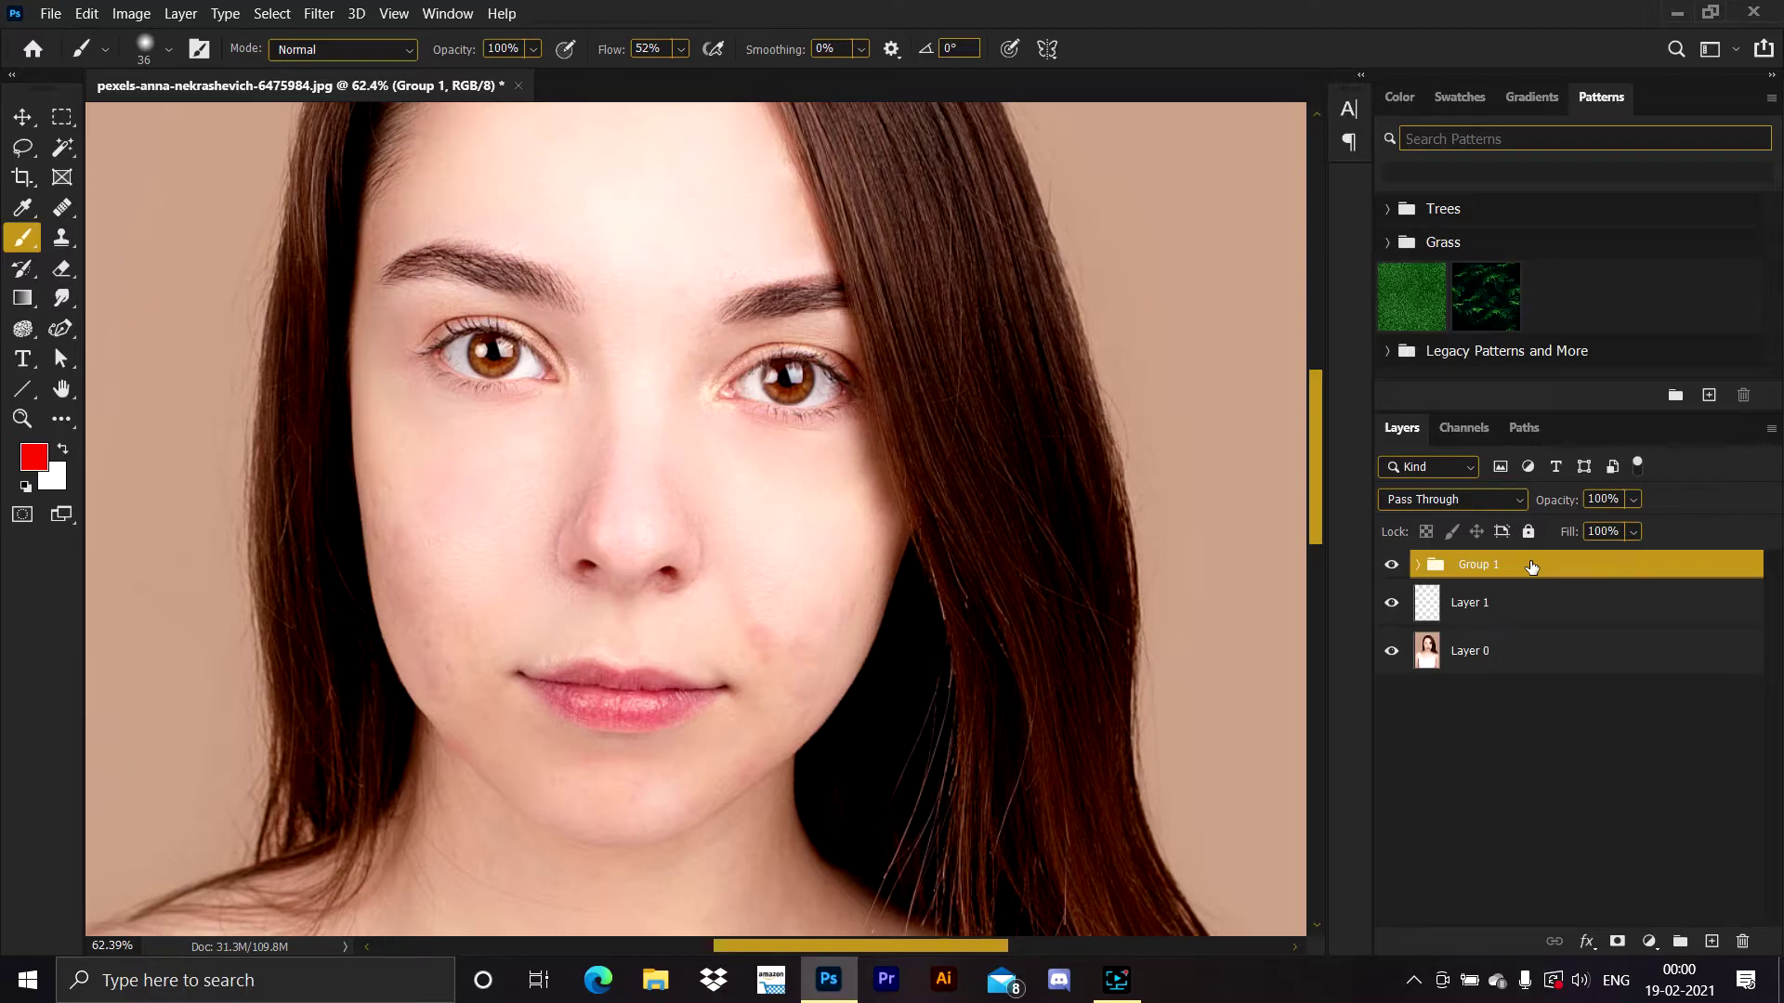
pyautogui.click(1418, 564)
pyautogui.click(1505, 650)
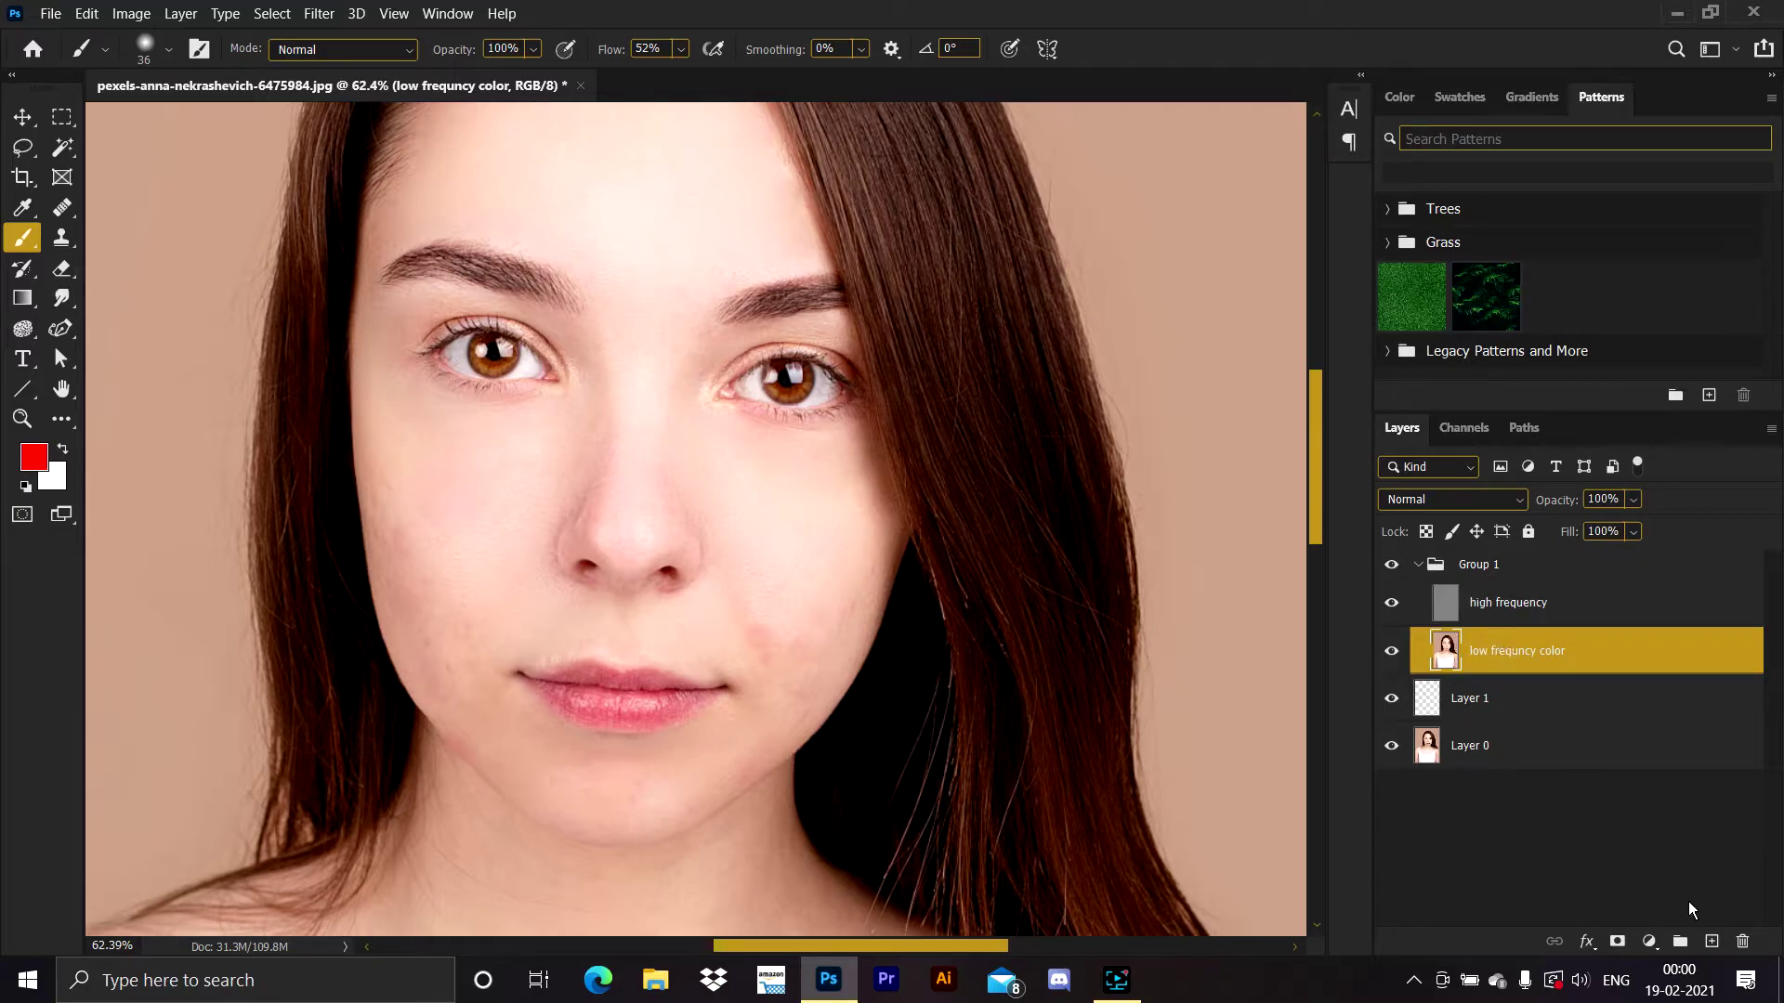
pyautogui.click(1714, 943)
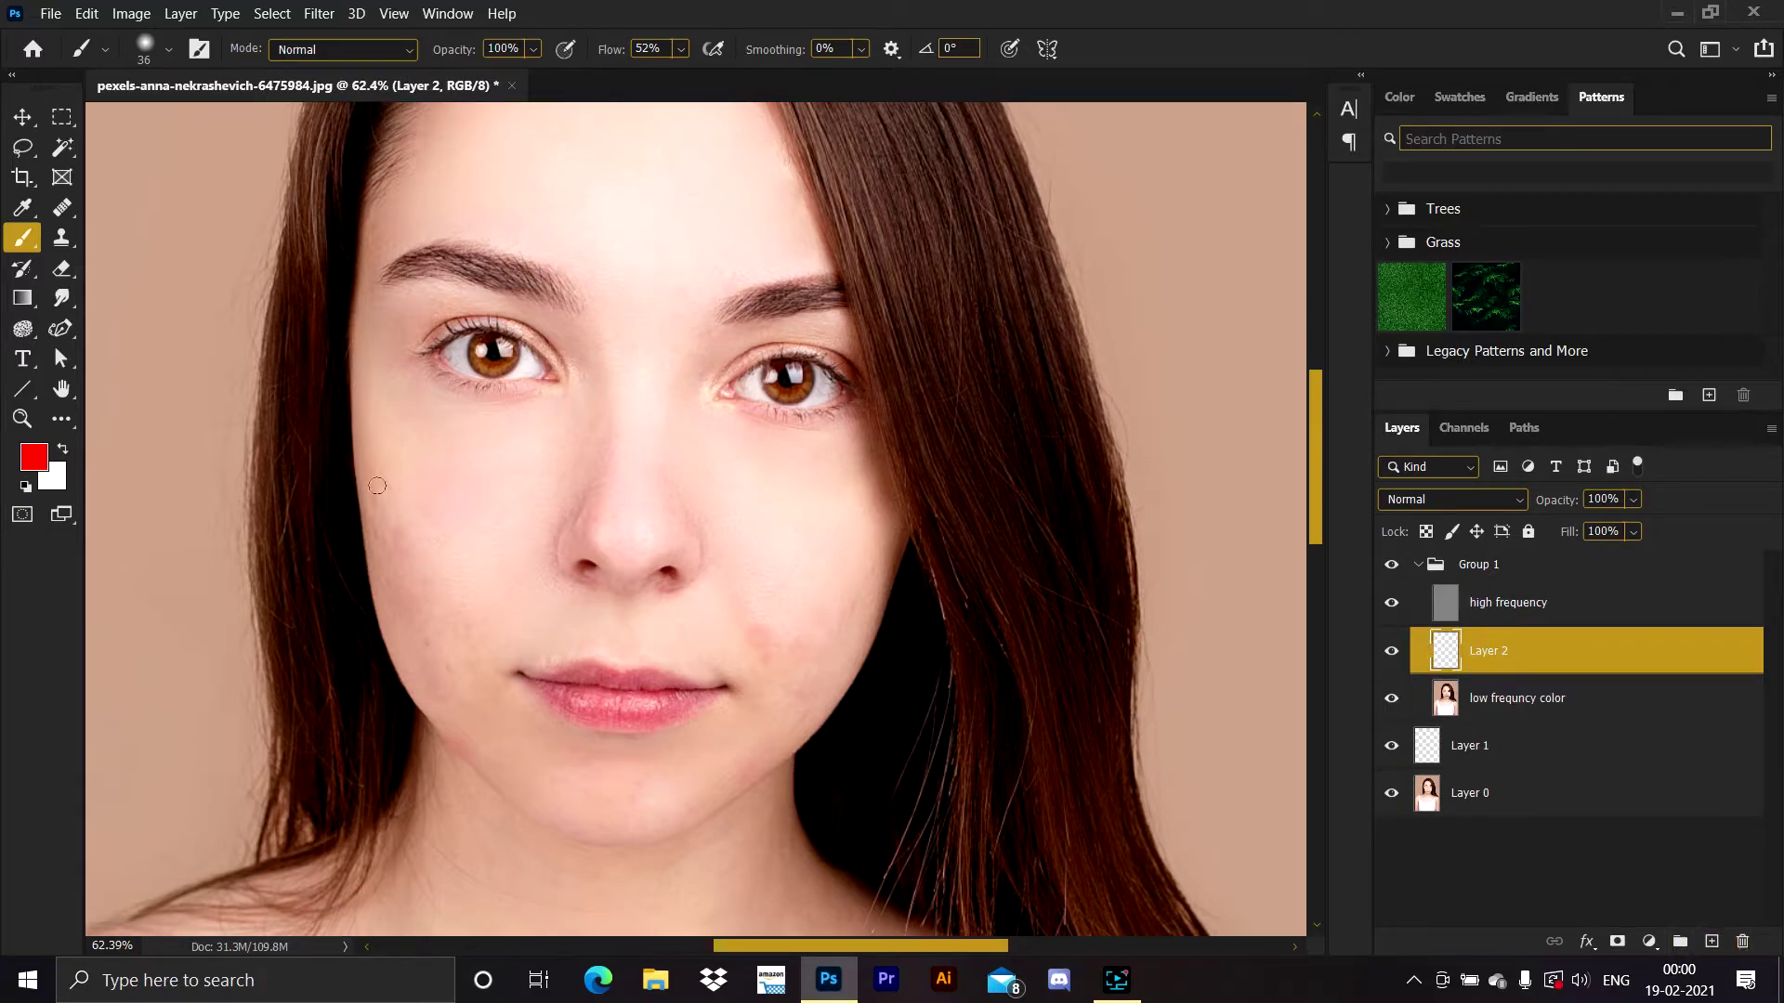
# Sample a skin tone from the cheek as the brush colour and set the brush flow to 4%
pyautogui.keyDown('alt'); pyautogui.click(494, 494); pyautogui.keyUp('alt')
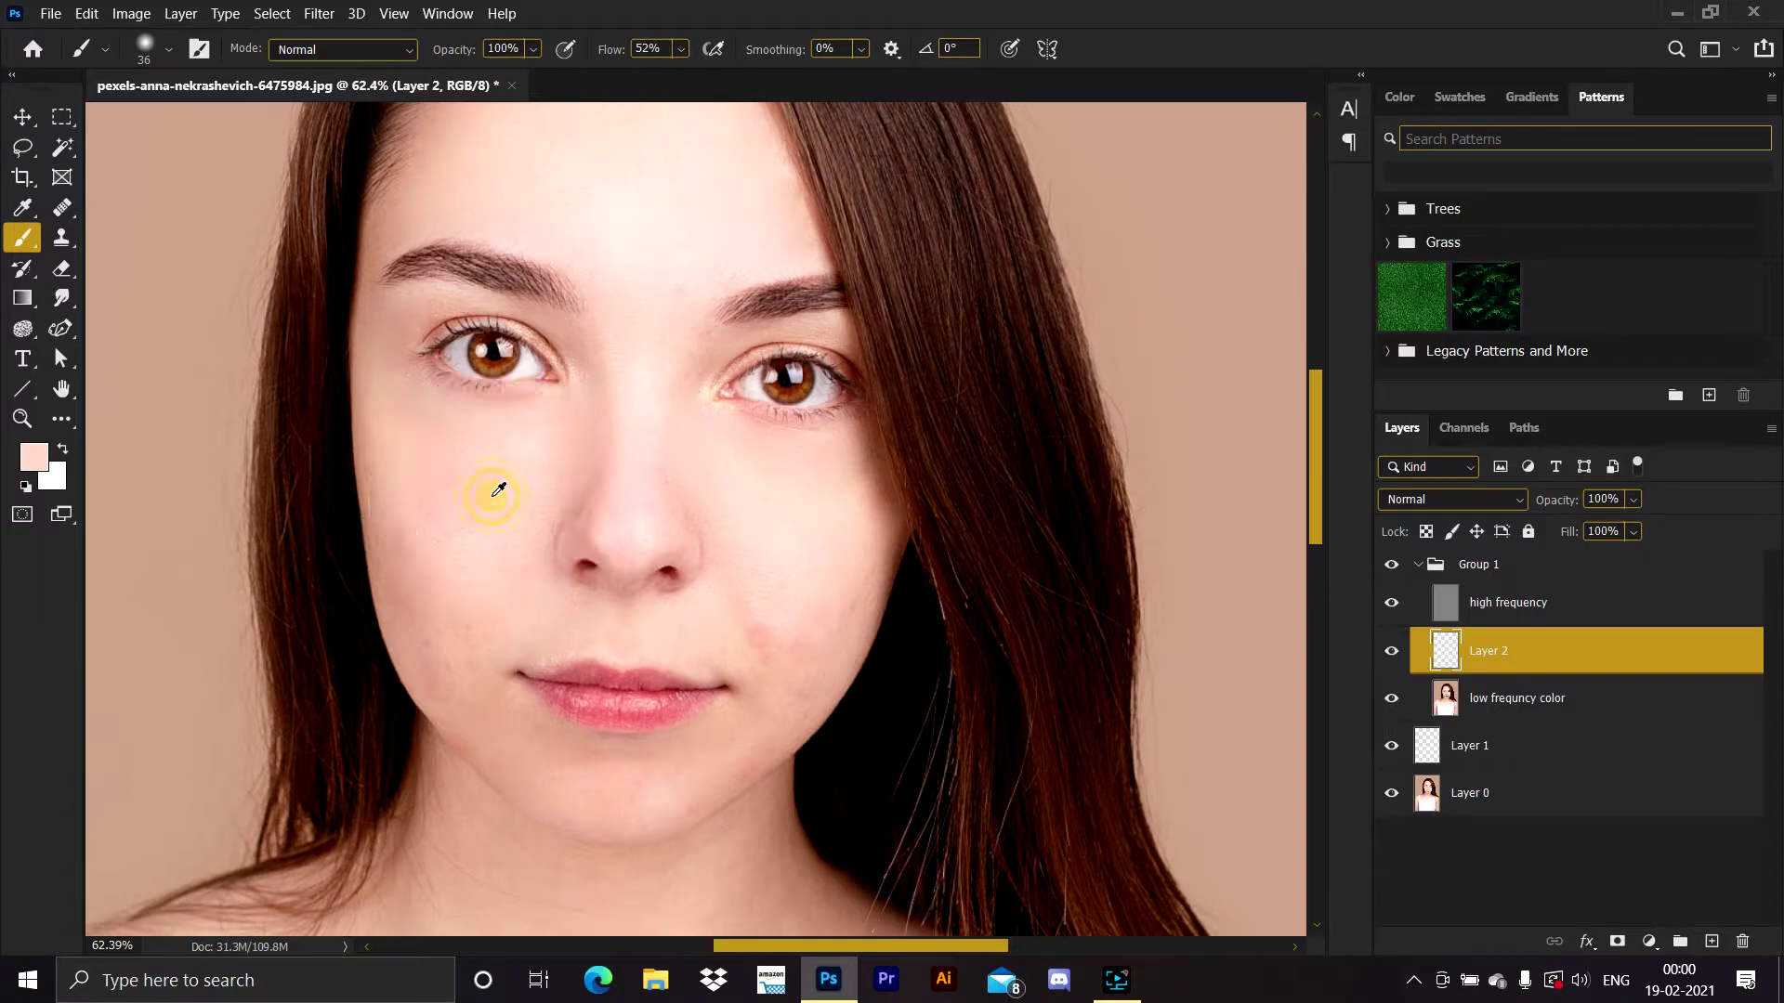
pyautogui.keyDown('alt'); pyautogui.click(460, 569); pyautogui.keyUp('alt')
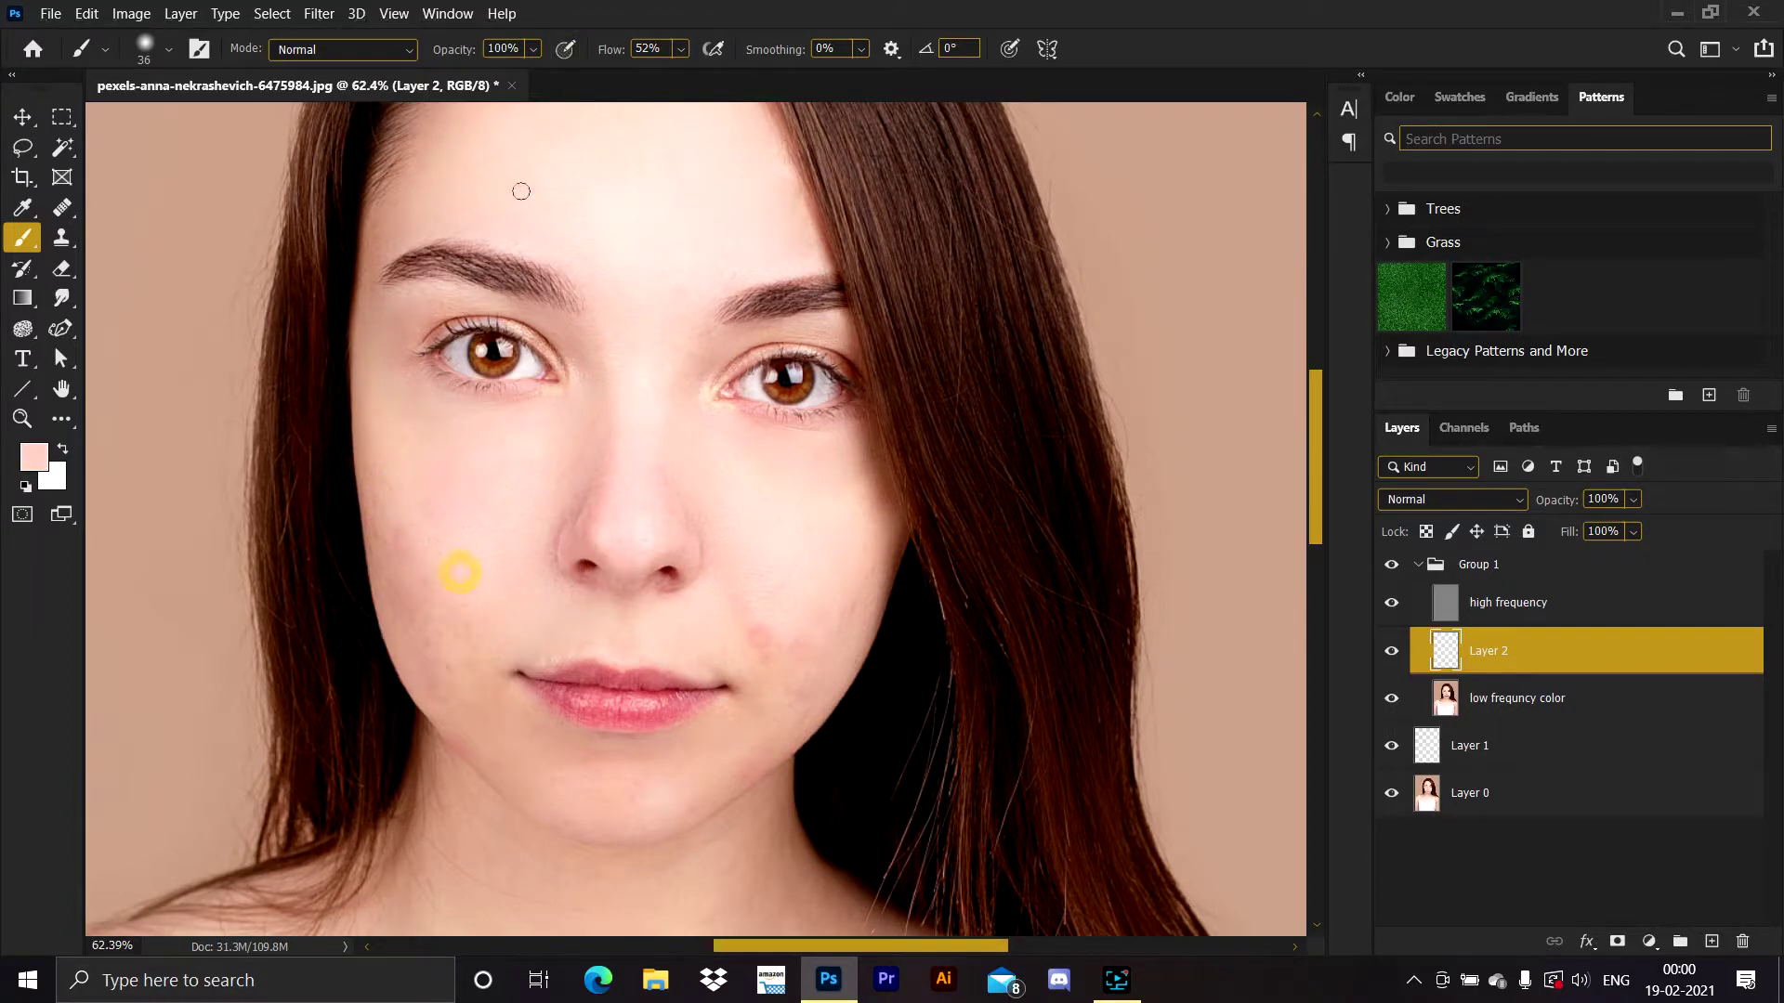
pyautogui.click(650, 48)
pyautogui.write('4')
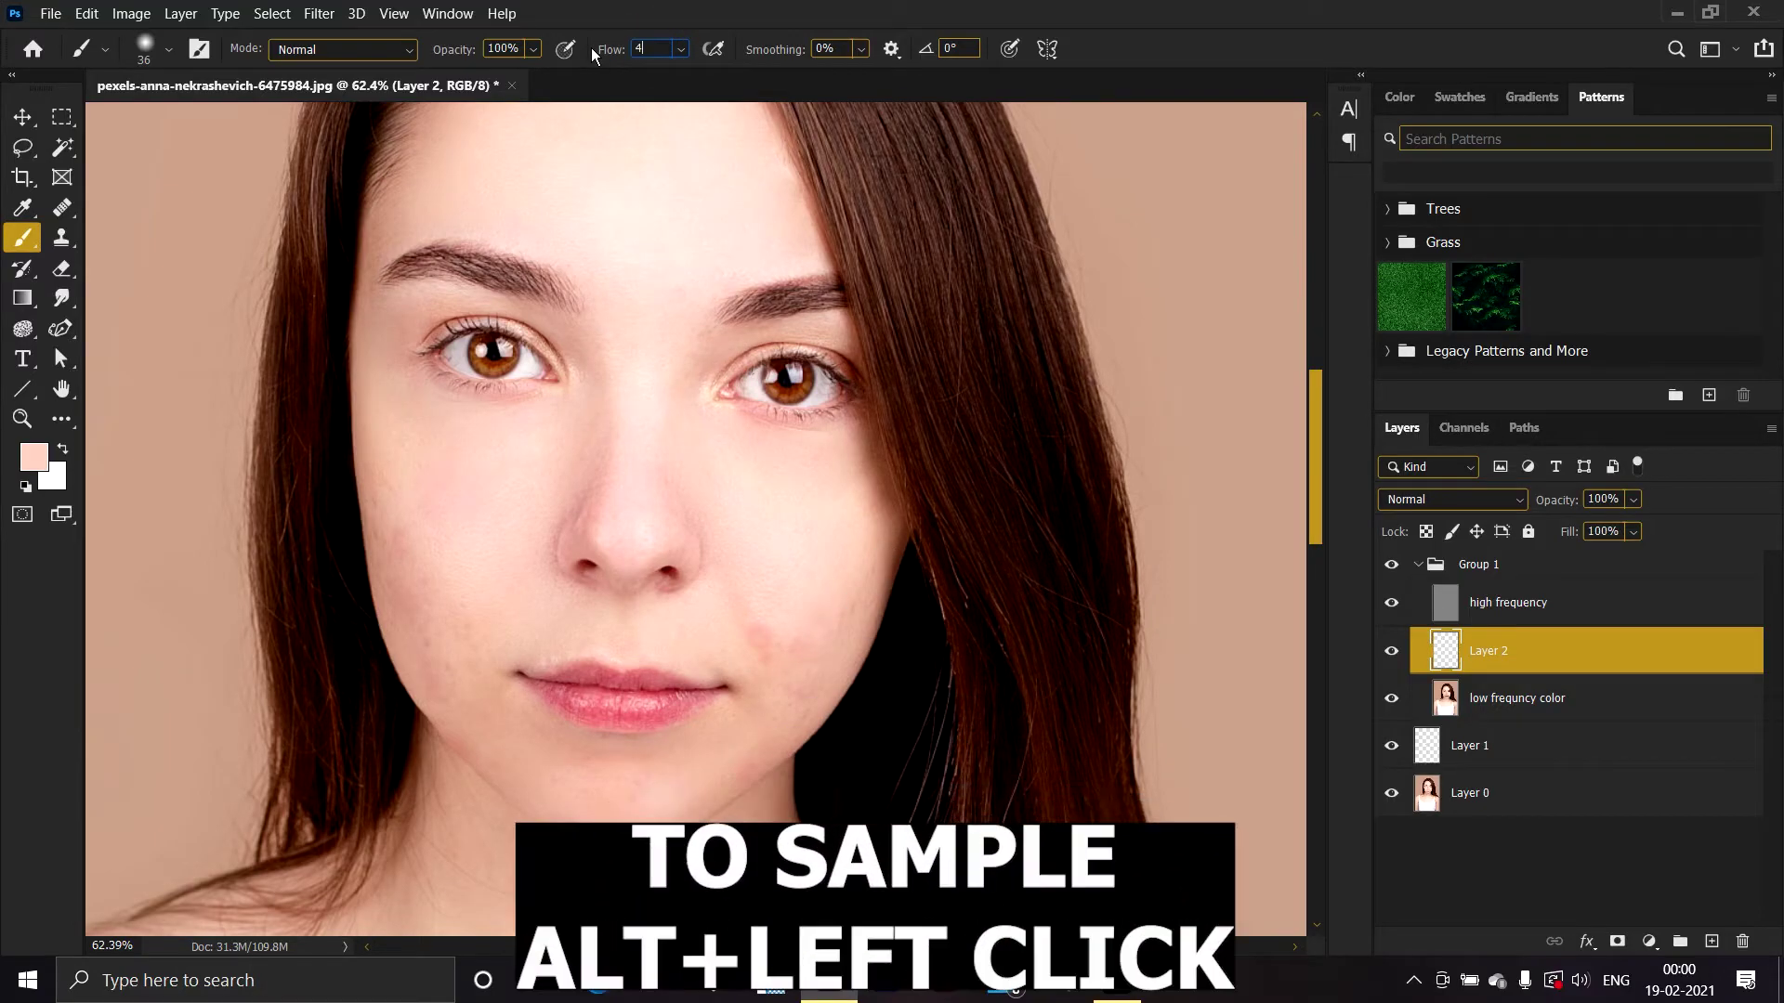
pyautogui.press('Return')
# Enlarge the brush to 89 px and paint sampled skin tones over the blotchy cheek on the portrait's left side
pyautogui.scroll(9, 433, 587)
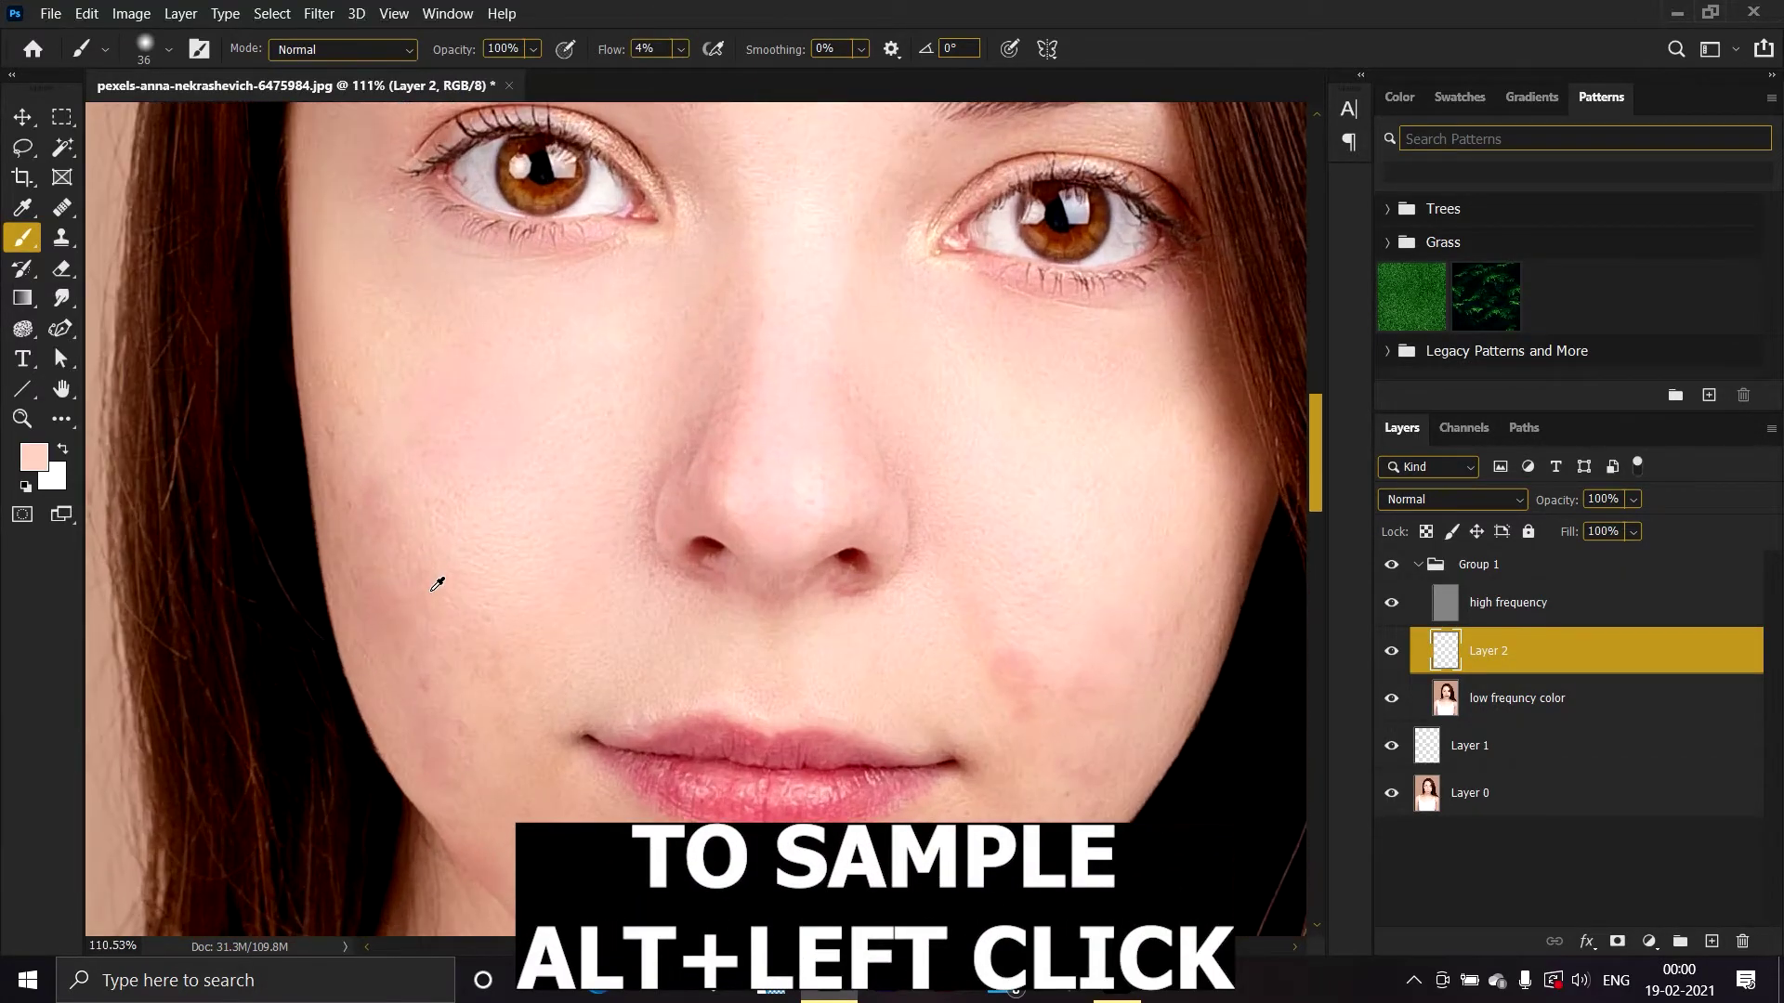
pyautogui.moveTo(477, 543); pyautogui.dragTo(488, 523)
pyautogui.keyDown('alt'); pyautogui.click(487, 392); pyautogui.keyUp('alt')
pyautogui.moveTo(487, 392); pyautogui.dragTo(523, 391)
pyautogui.moveTo(432, 344)
pyautogui.mouseDown()
pyautogui.moveTo(450, 359)
pyautogui.moveTo(394, 474)
pyautogui.moveTo(374, 477)
pyautogui.moveTo(470, 621)
pyautogui.moveTo(526, 582)
pyautogui.moveTo(422, 541)
pyautogui.moveTo(386, 625)
pyautogui.moveTo(366, 426)
pyautogui.moveTo(339, 570)
pyautogui.moveTo(477, 755)
pyautogui.moveTo(507, 631)
pyautogui.moveTo(473, 724)
pyautogui.moveTo(498, 669)
pyautogui.mouseUp()
pyautogui.keyDown('alt'); pyautogui.click(431, 624); pyautogui.keyUp('alt')
pyautogui.keyDown('alt'); pyautogui.click(490, 688); pyautogui.keyUp('alt')
pyautogui.keyDown('alt'); pyautogui.click(502, 655); pyautogui.keyUp('alt')
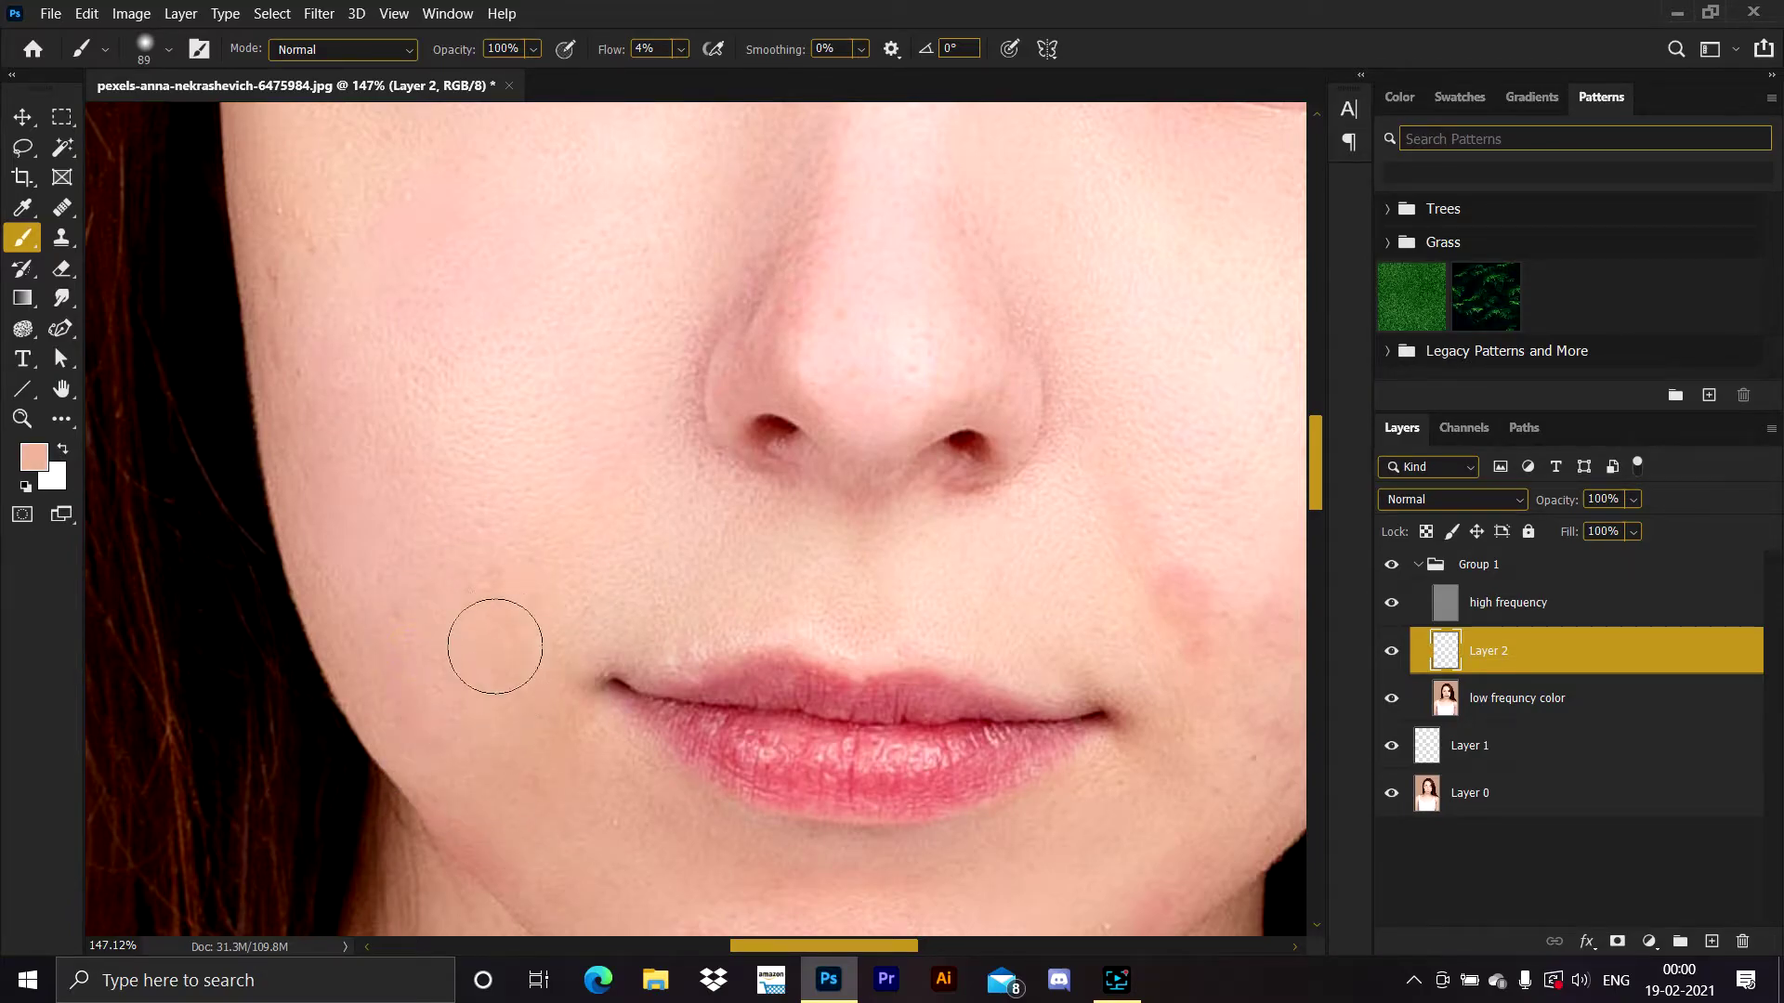
# Resample nearby tones and even out the remaining discolouration between that cheek and the nose
pyautogui.moveTo(415, 489); pyautogui.dragTo(443, 464)
pyautogui.keyDown('alt'); pyautogui.click(350, 468); pyautogui.keyUp('alt')
pyautogui.moveTo(629, 531); pyautogui.dragTo(594, 558)
pyautogui.keyDown('alt'); pyautogui.click(649, 556); pyautogui.keyUp('alt')
# Paint sampled cheek tones over the red patch beside the mouth on the portrait's right side
pyautogui.moveTo(1182, 496); pyautogui.dragTo(896, 631)
pyautogui.moveTo(930, 664)
pyautogui.mouseDown()
pyautogui.moveTo(896, 709)
pyautogui.moveTo(914, 731)
pyautogui.mouseUp()
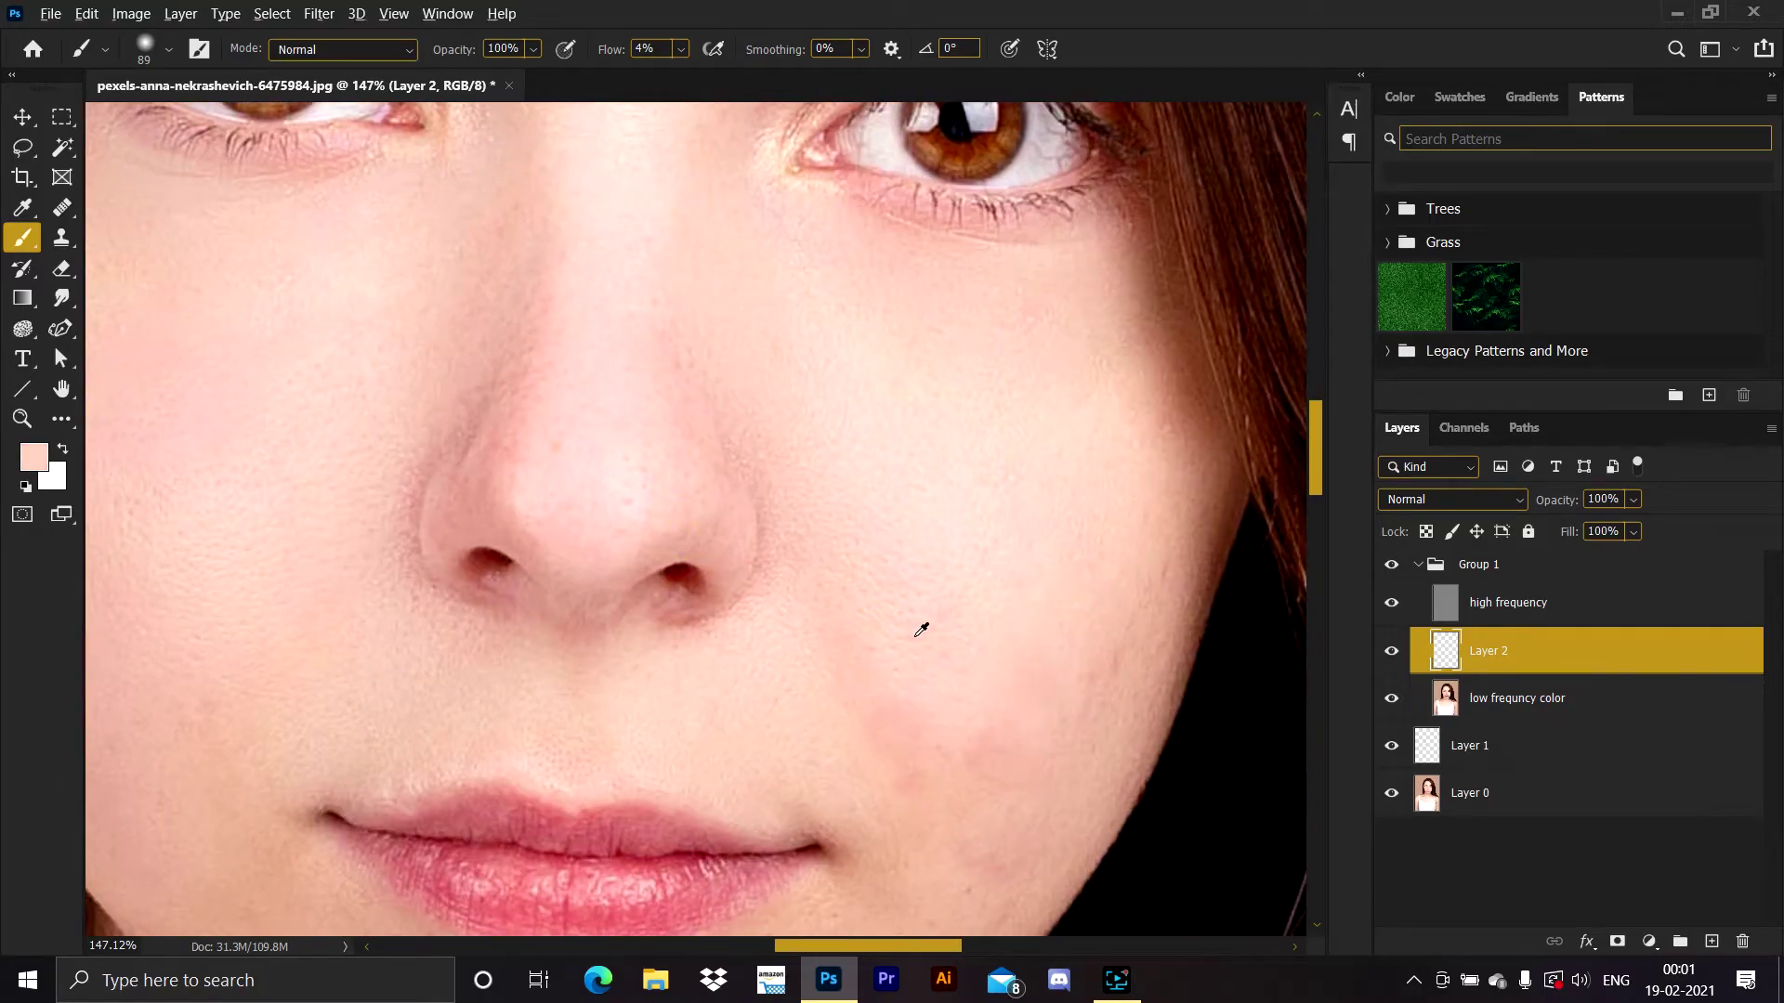
pyautogui.keyDown('alt'); pyautogui.click(899, 661); pyautogui.keyUp('alt')
pyautogui.moveTo(899, 665)
pyautogui.mouseDown()
pyautogui.moveTo(860, 641)
pyautogui.moveTo(896, 728)
pyautogui.mouseUp()
pyautogui.keyDown('alt'); pyautogui.click(830, 613); pyautogui.keyUp('alt')
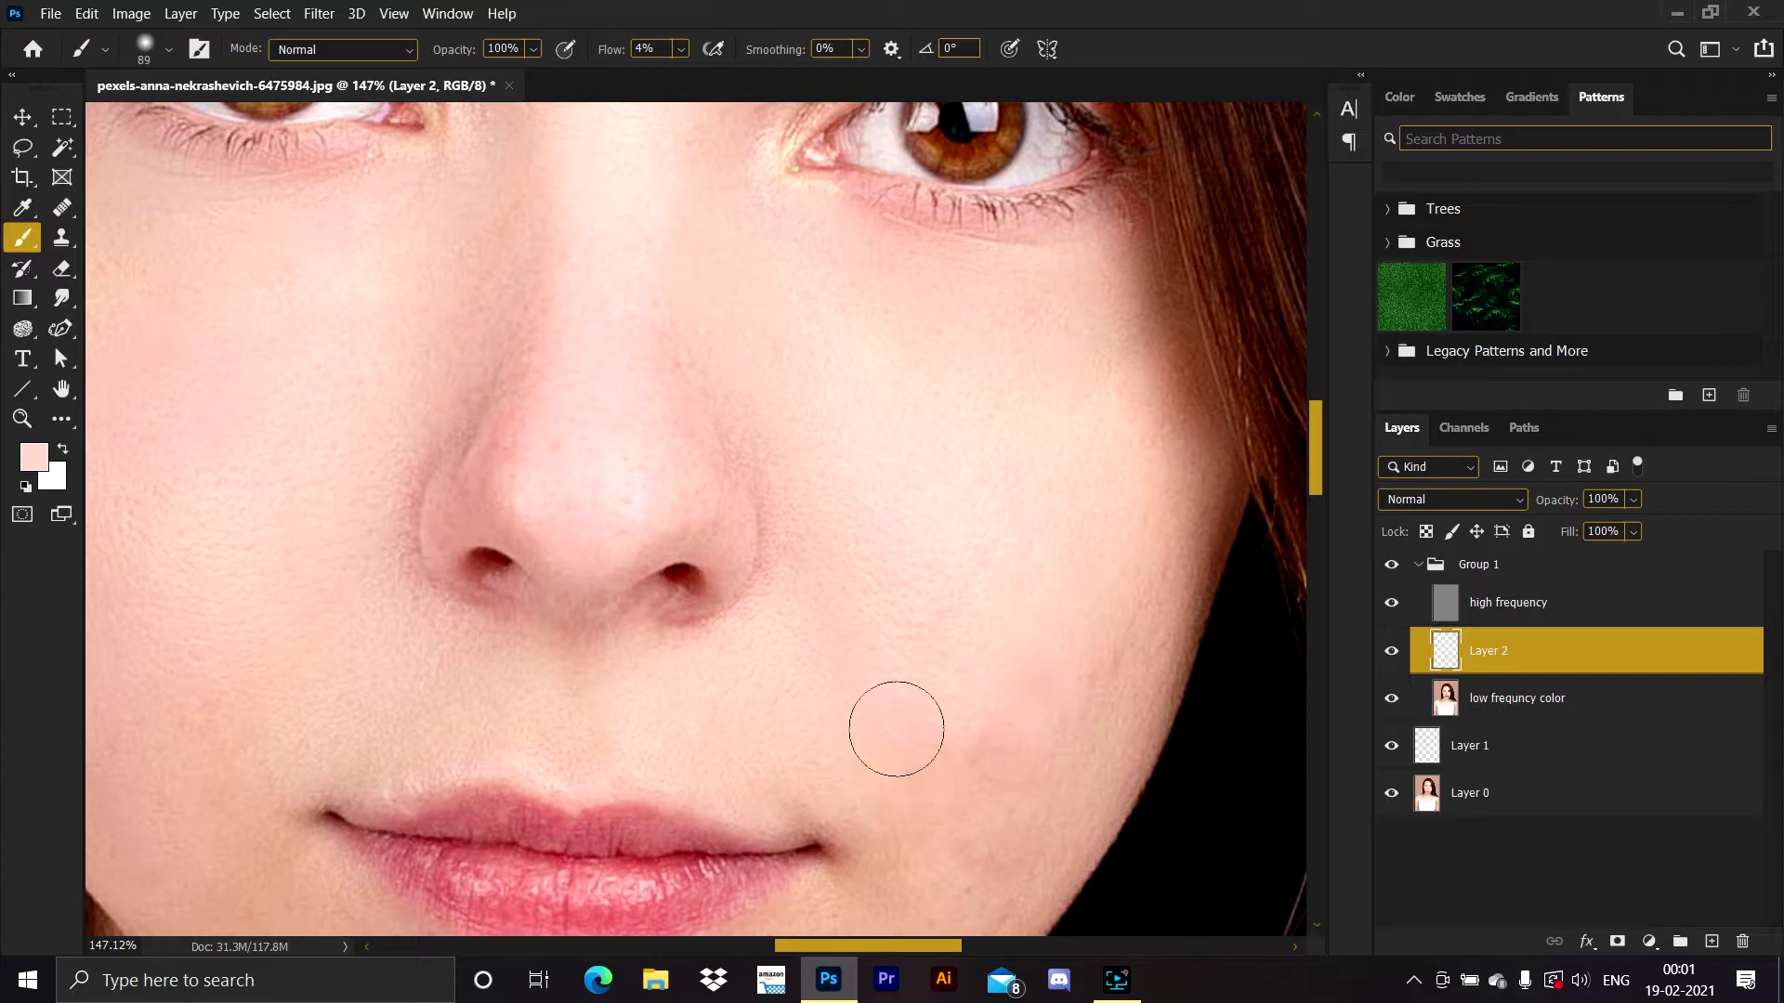
pyautogui.keyDown('alt'); pyautogui.click(876, 599); pyautogui.keyUp('alt')
pyautogui.moveTo(853, 658); pyautogui.dragTo(896, 706)
pyautogui.moveTo(988, 673)
pyautogui.mouseDown()
pyautogui.moveTo(833, 645)
pyautogui.moveTo(868, 705)
pyautogui.moveTo(832, 789)
pyautogui.mouseUp()
# Sample tones around the covered red patch and blend them across the lower cheek and mouth corner
pyautogui.keyDown('alt'); pyautogui.click(892, 571); pyautogui.keyUp('alt')
pyautogui.keyDown('alt'); pyautogui.click(838, 658); pyautogui.keyUp('alt')
pyautogui.keyDown('alt'); pyautogui.click(779, 692); pyautogui.keyUp('alt')
pyautogui.moveTo(740, 748); pyautogui.dragTo(814, 687)
pyautogui.moveTo(880, 637); pyautogui.dragTo(910, 634)
pyautogui.moveTo(932, 611)
pyautogui.mouseDown()
pyautogui.moveTo(937, 681)
pyautogui.moveTo(959, 489)
pyautogui.mouseUp()
pyautogui.moveTo(665, 374); pyautogui.dragTo(765, 422)
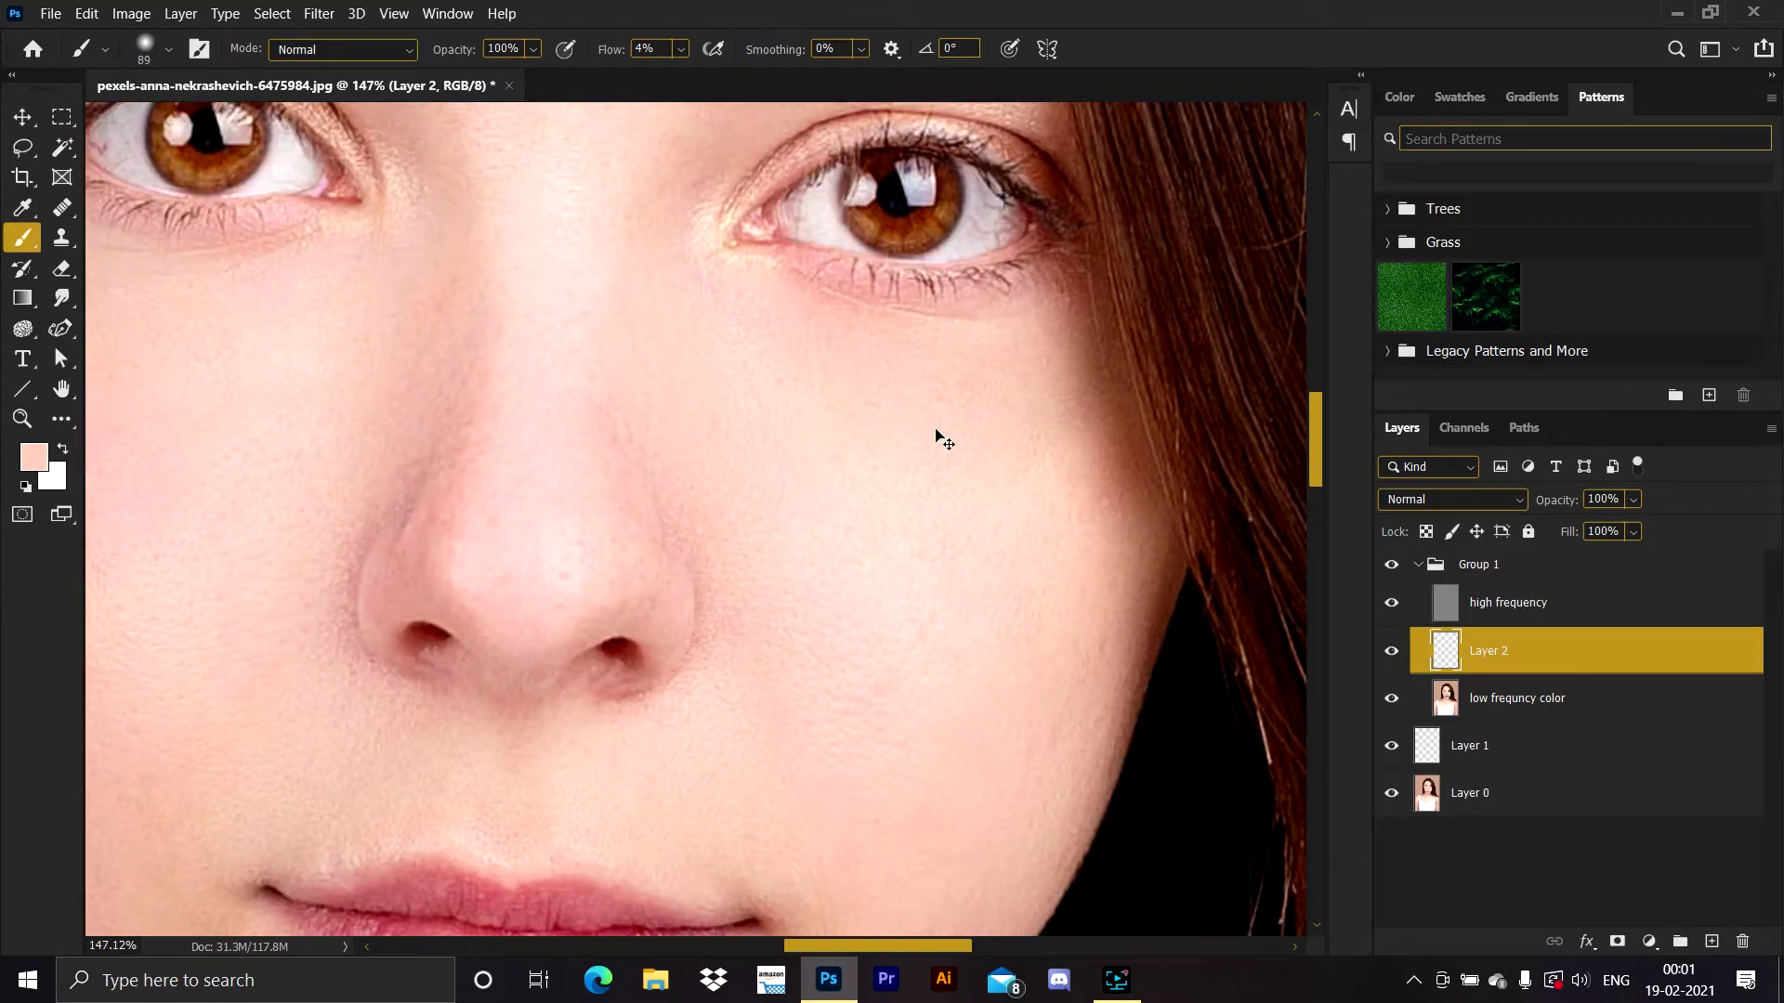
# Hide Layer 2 and convert the low frequncy color layer to a Smart Object
pyautogui.hotkey('ctrl', '0')
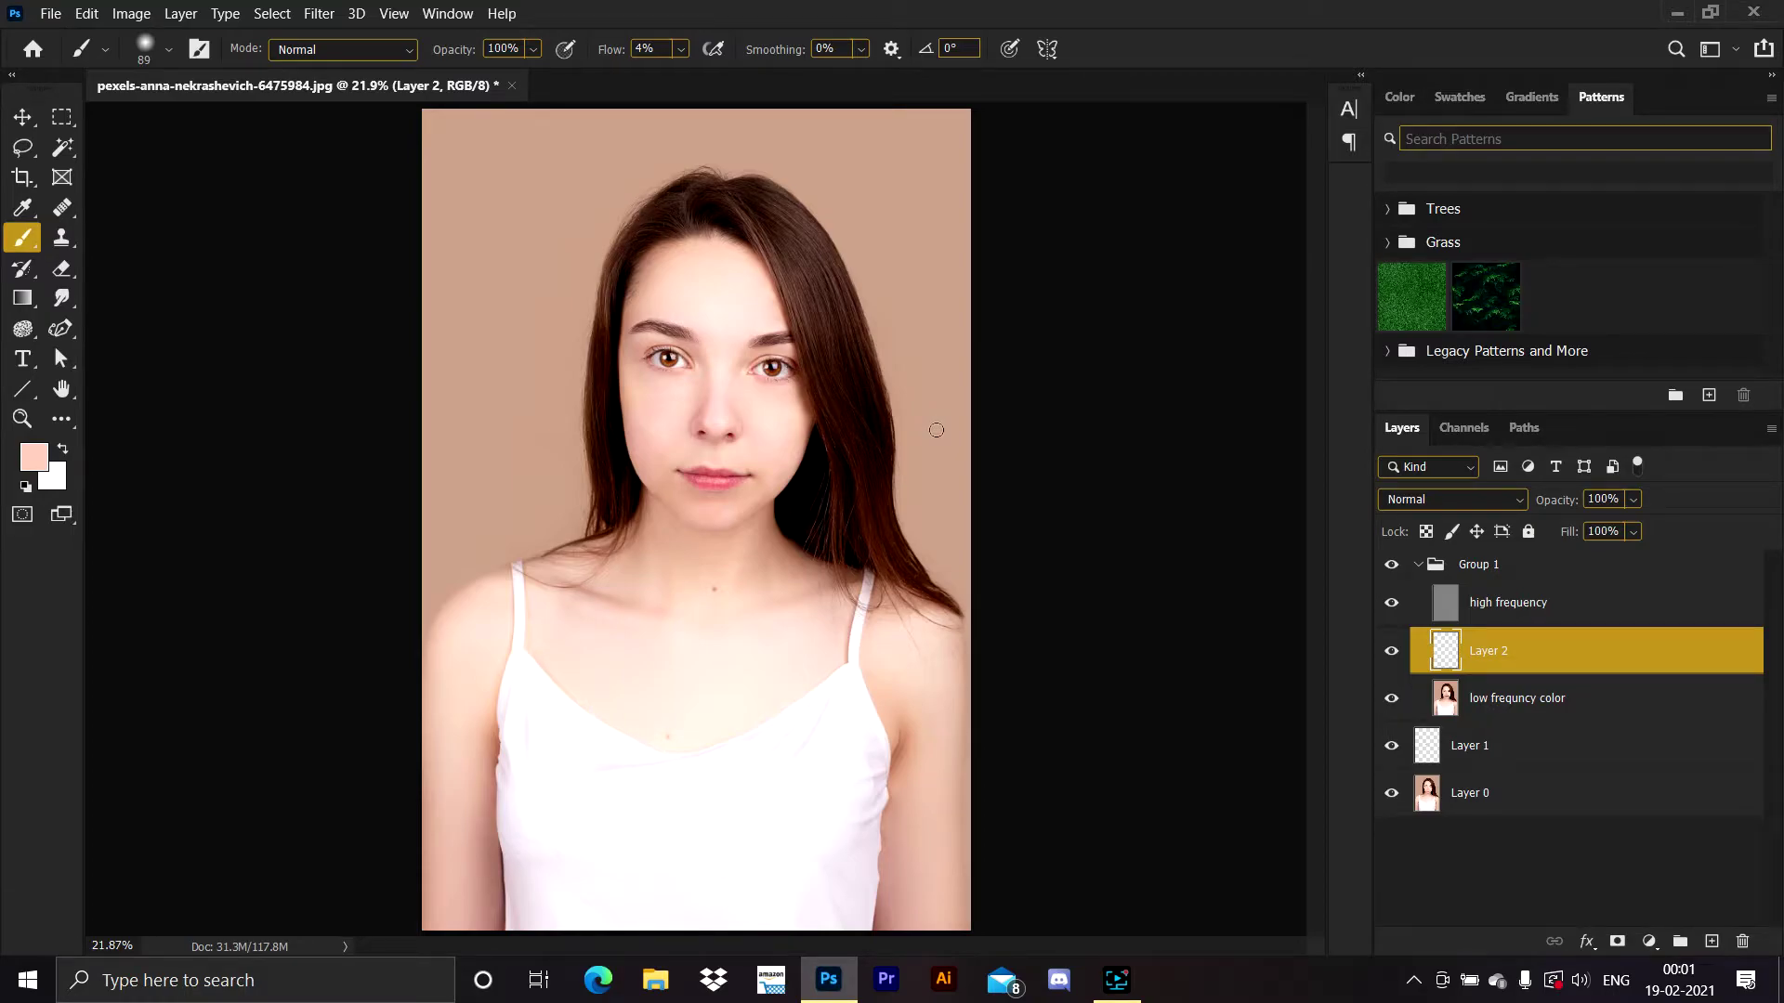
pyautogui.click(1391, 650)
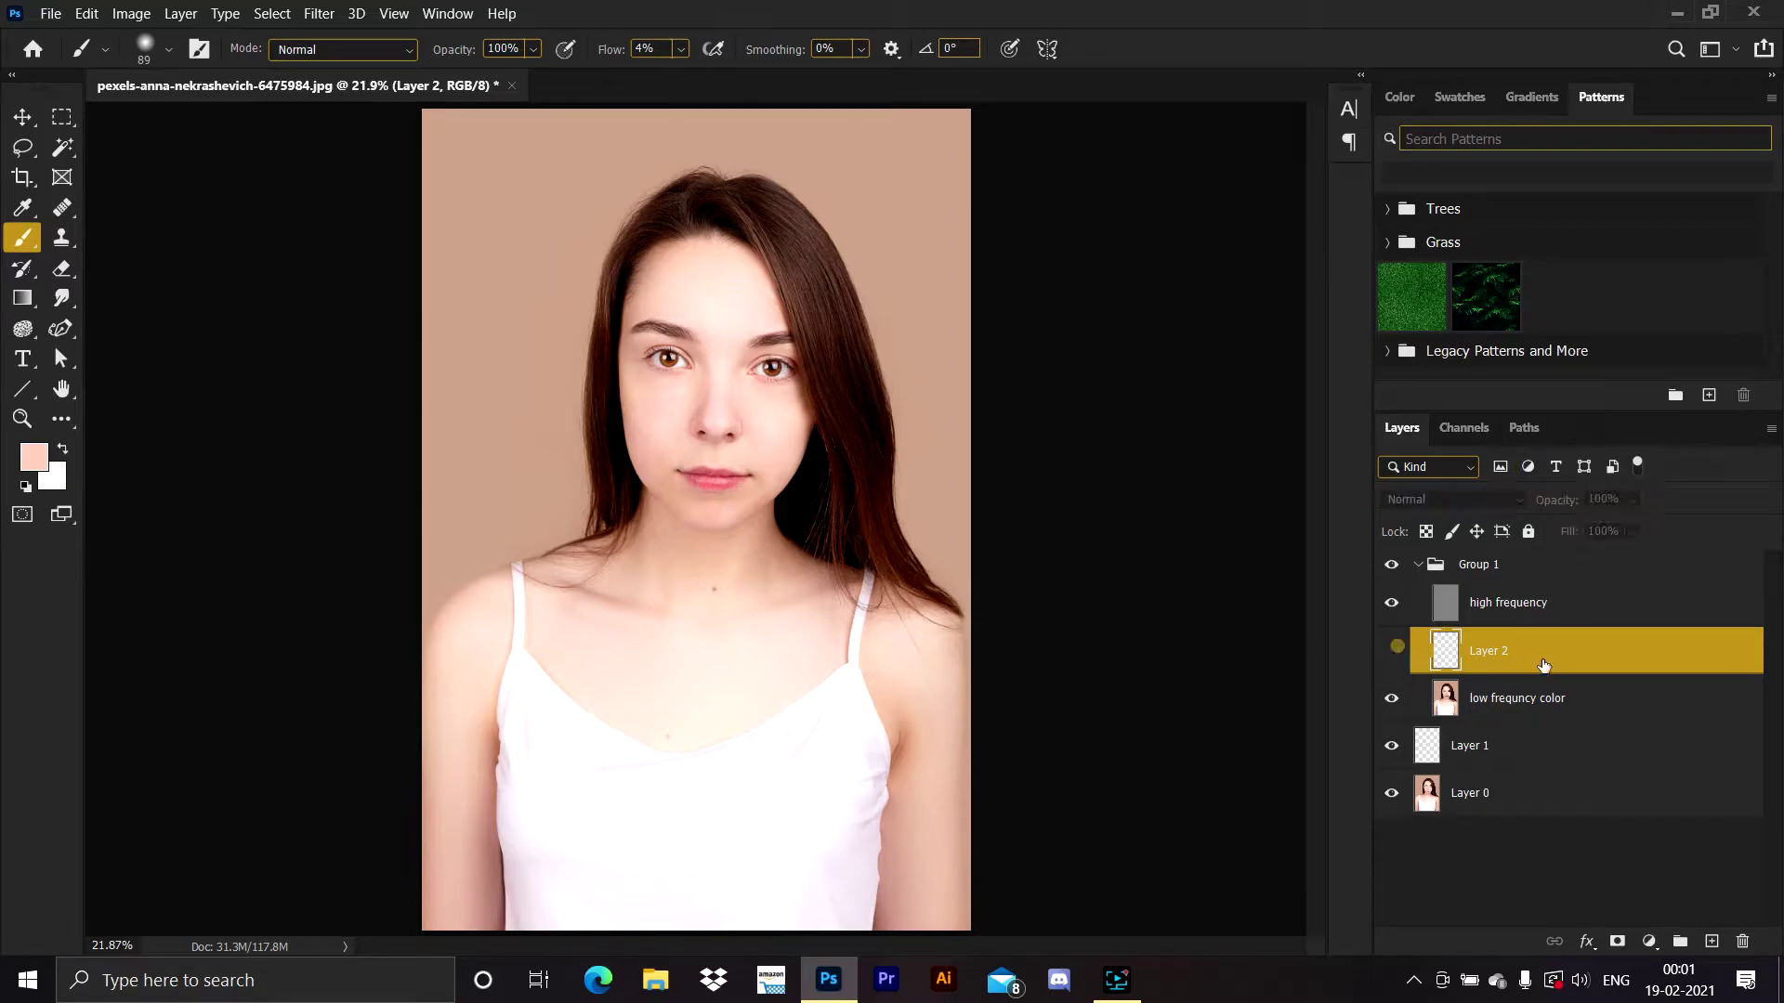
pyautogui.rightClick(1497, 702)
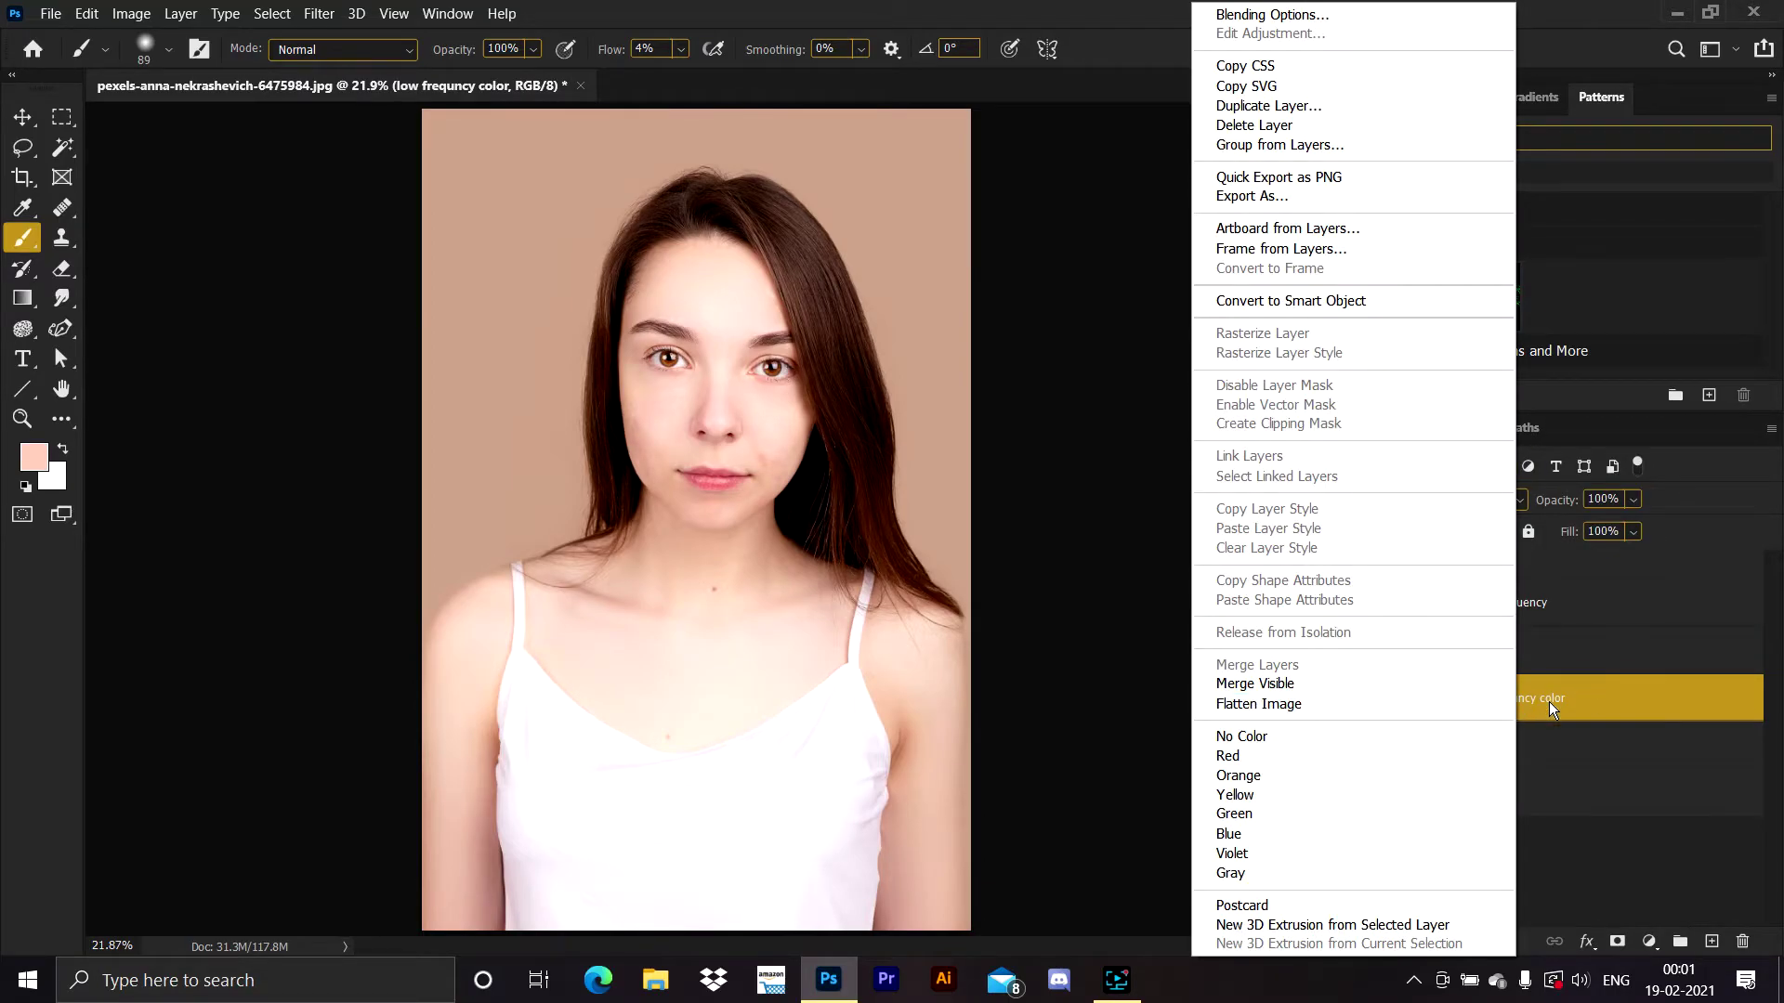
pyautogui.click(1246, 302)
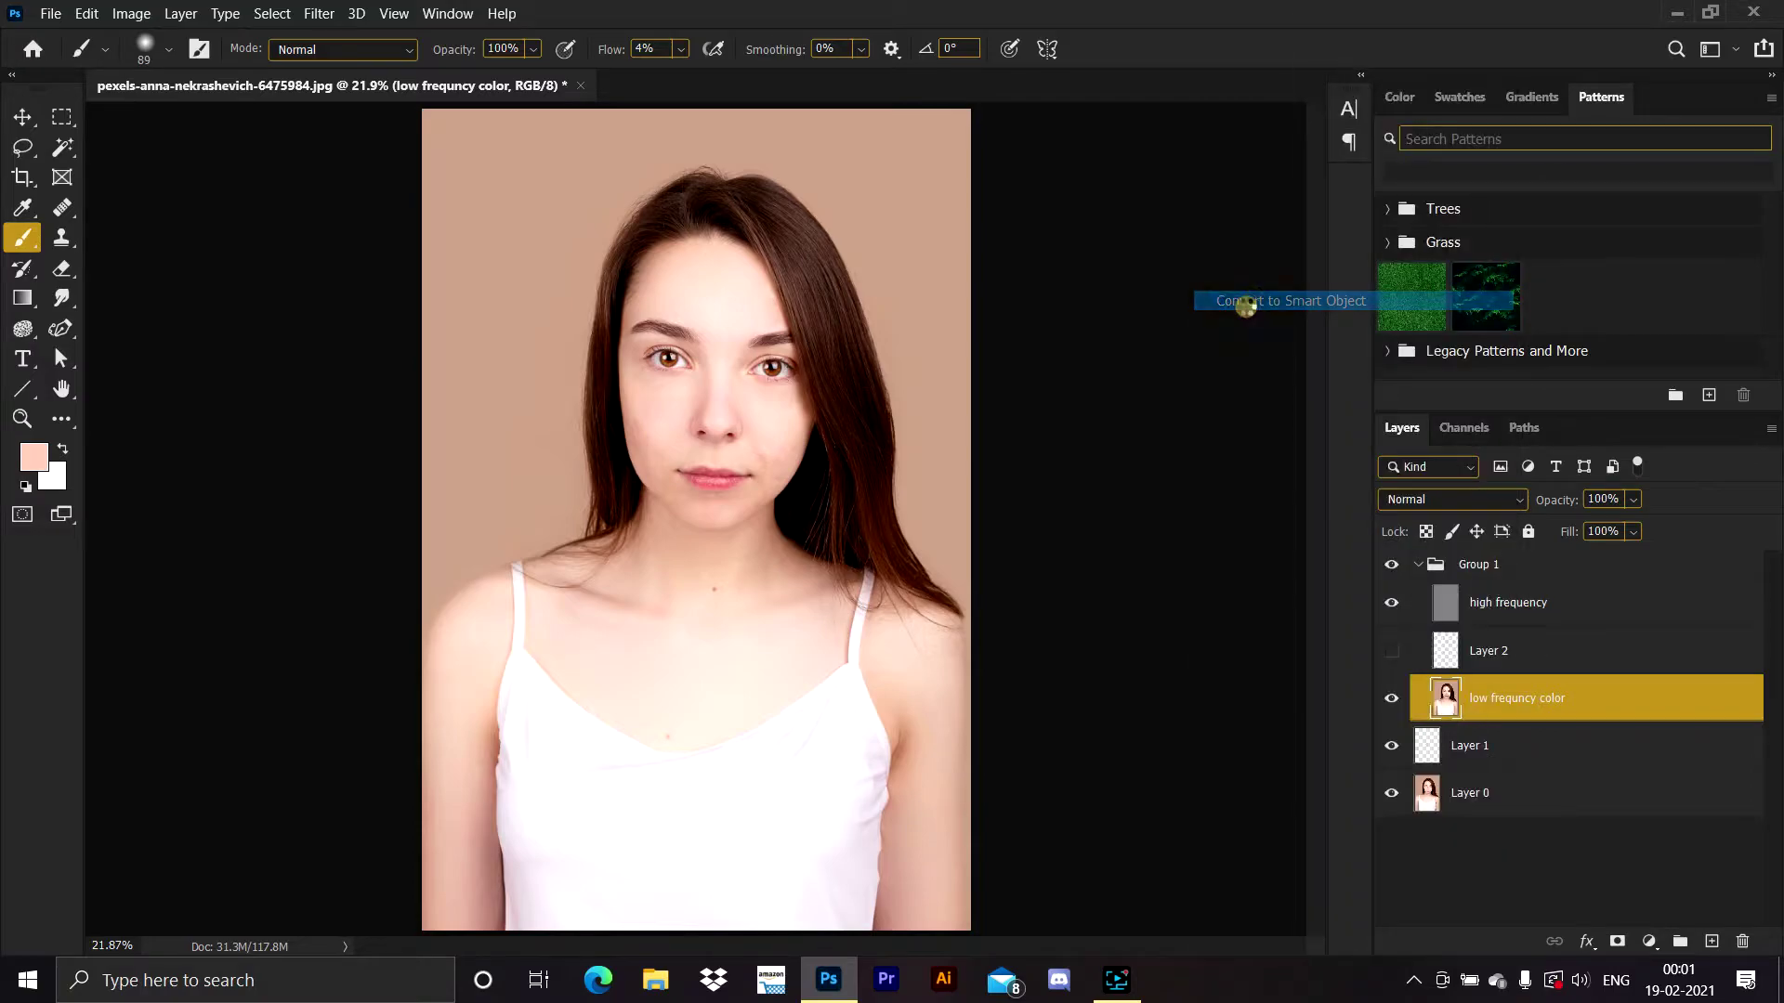
# Apply a stronger Gaussian Blur to the low frequncy color Smart Object and invert its filter mask to black
pyautogui.click(325, 13)
pyautogui.click(385, 288)
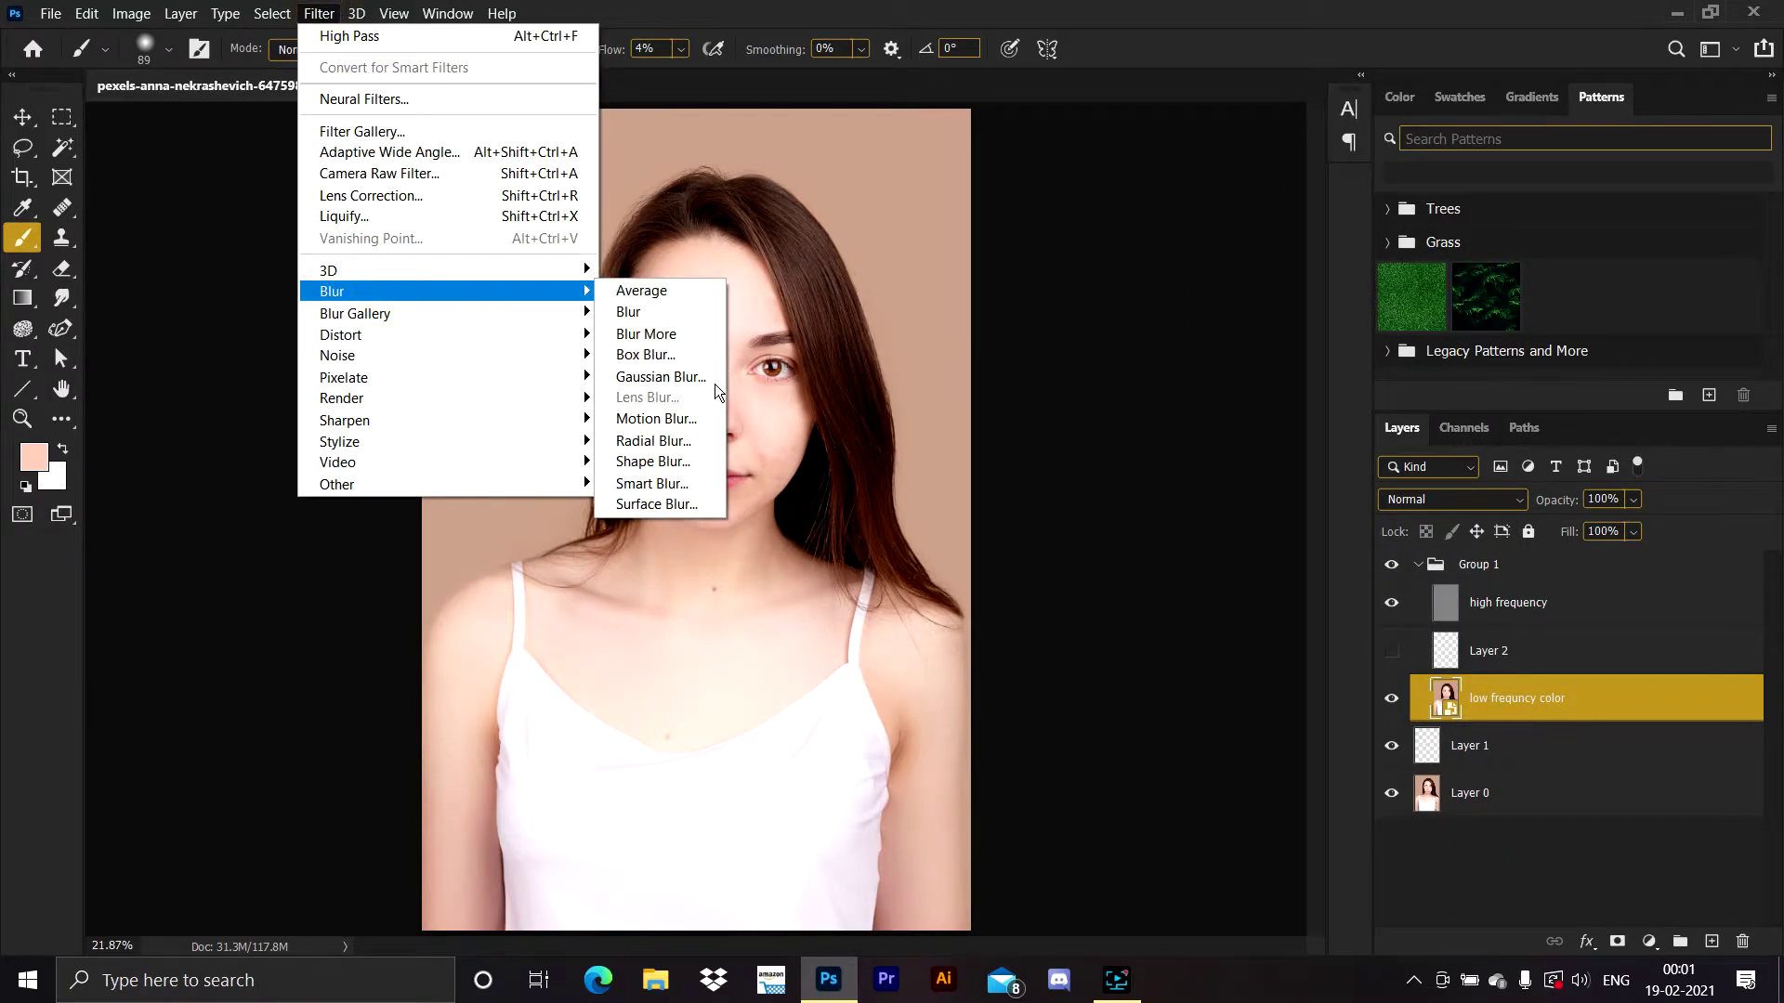
pyautogui.click(661, 377)
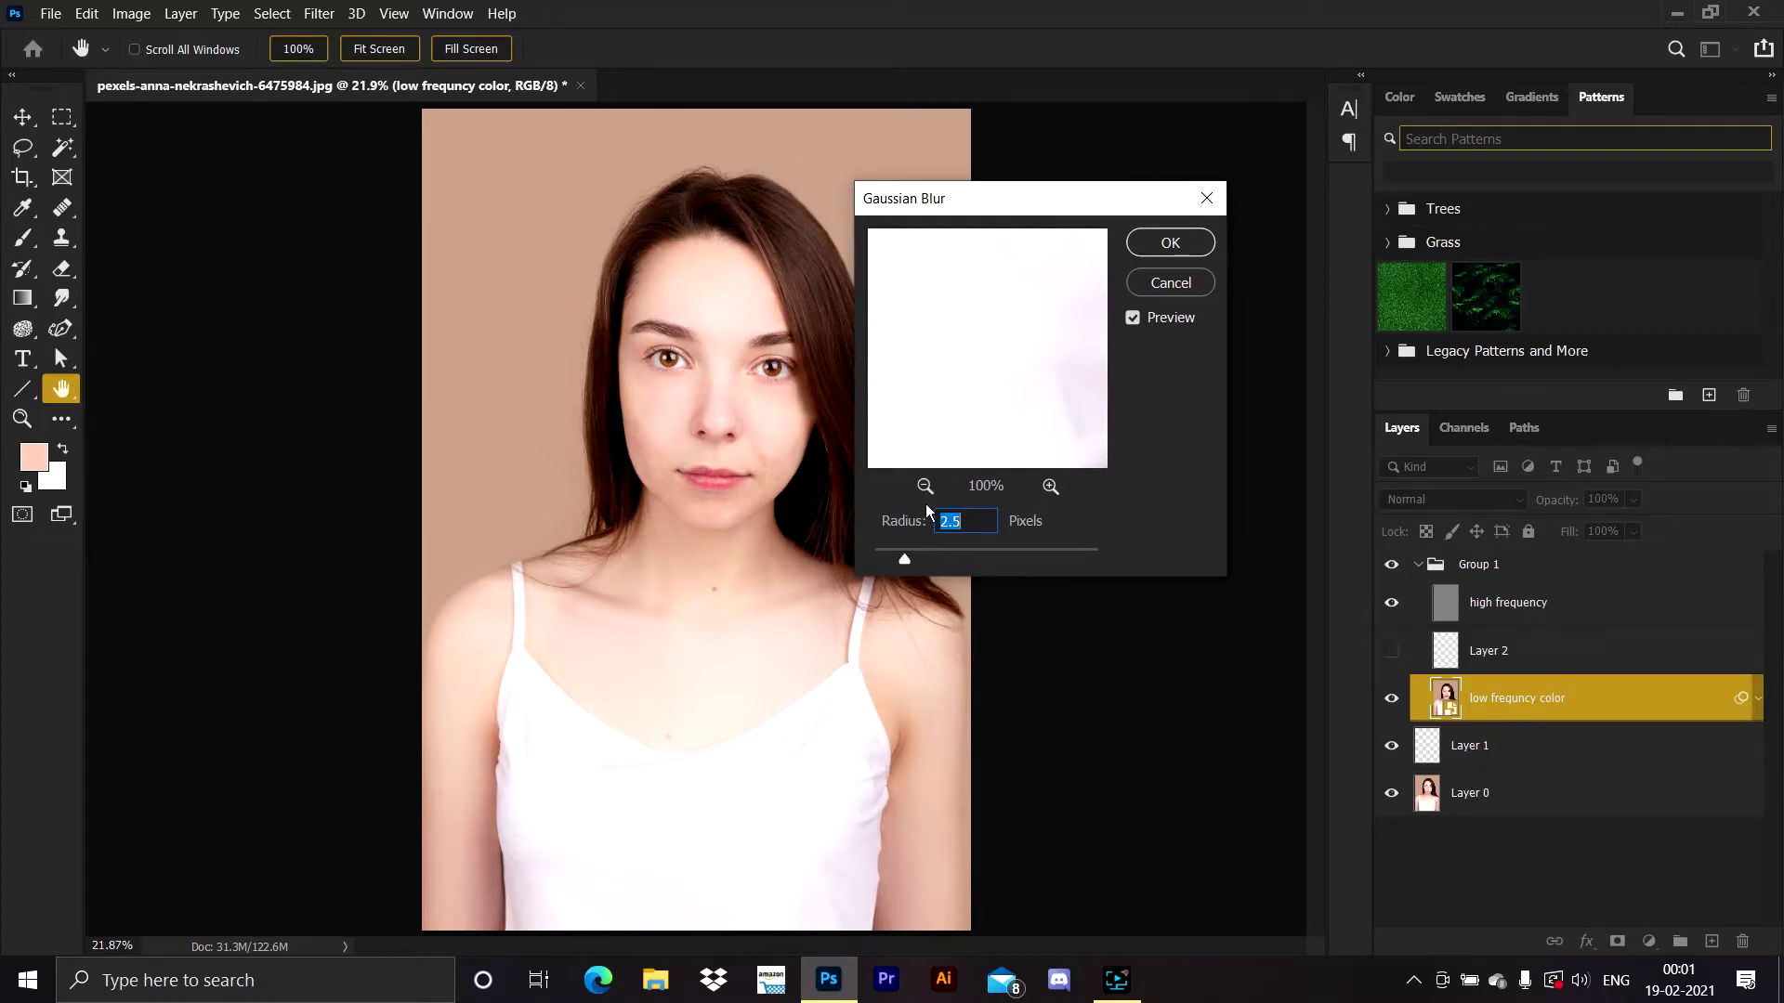
pyautogui.moveTo(916, 554); pyautogui.dragTo(961, 552)
pyautogui.click(1169, 245)
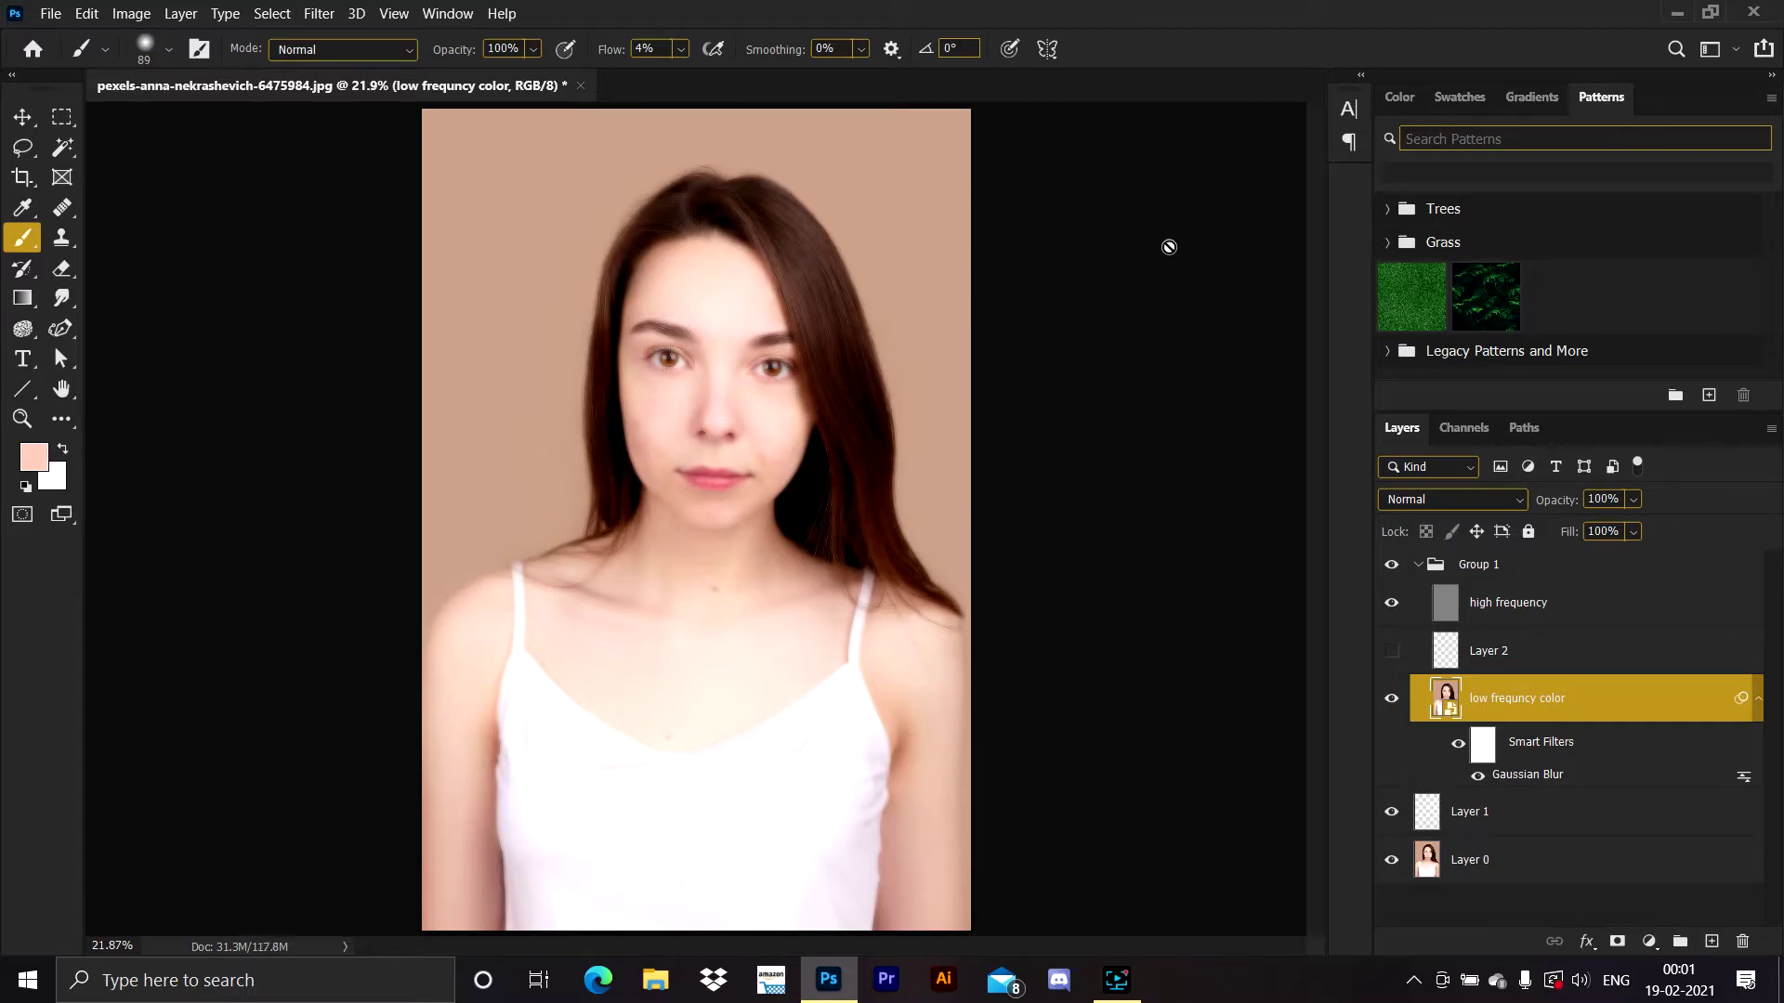
pyautogui.click(1485, 751)
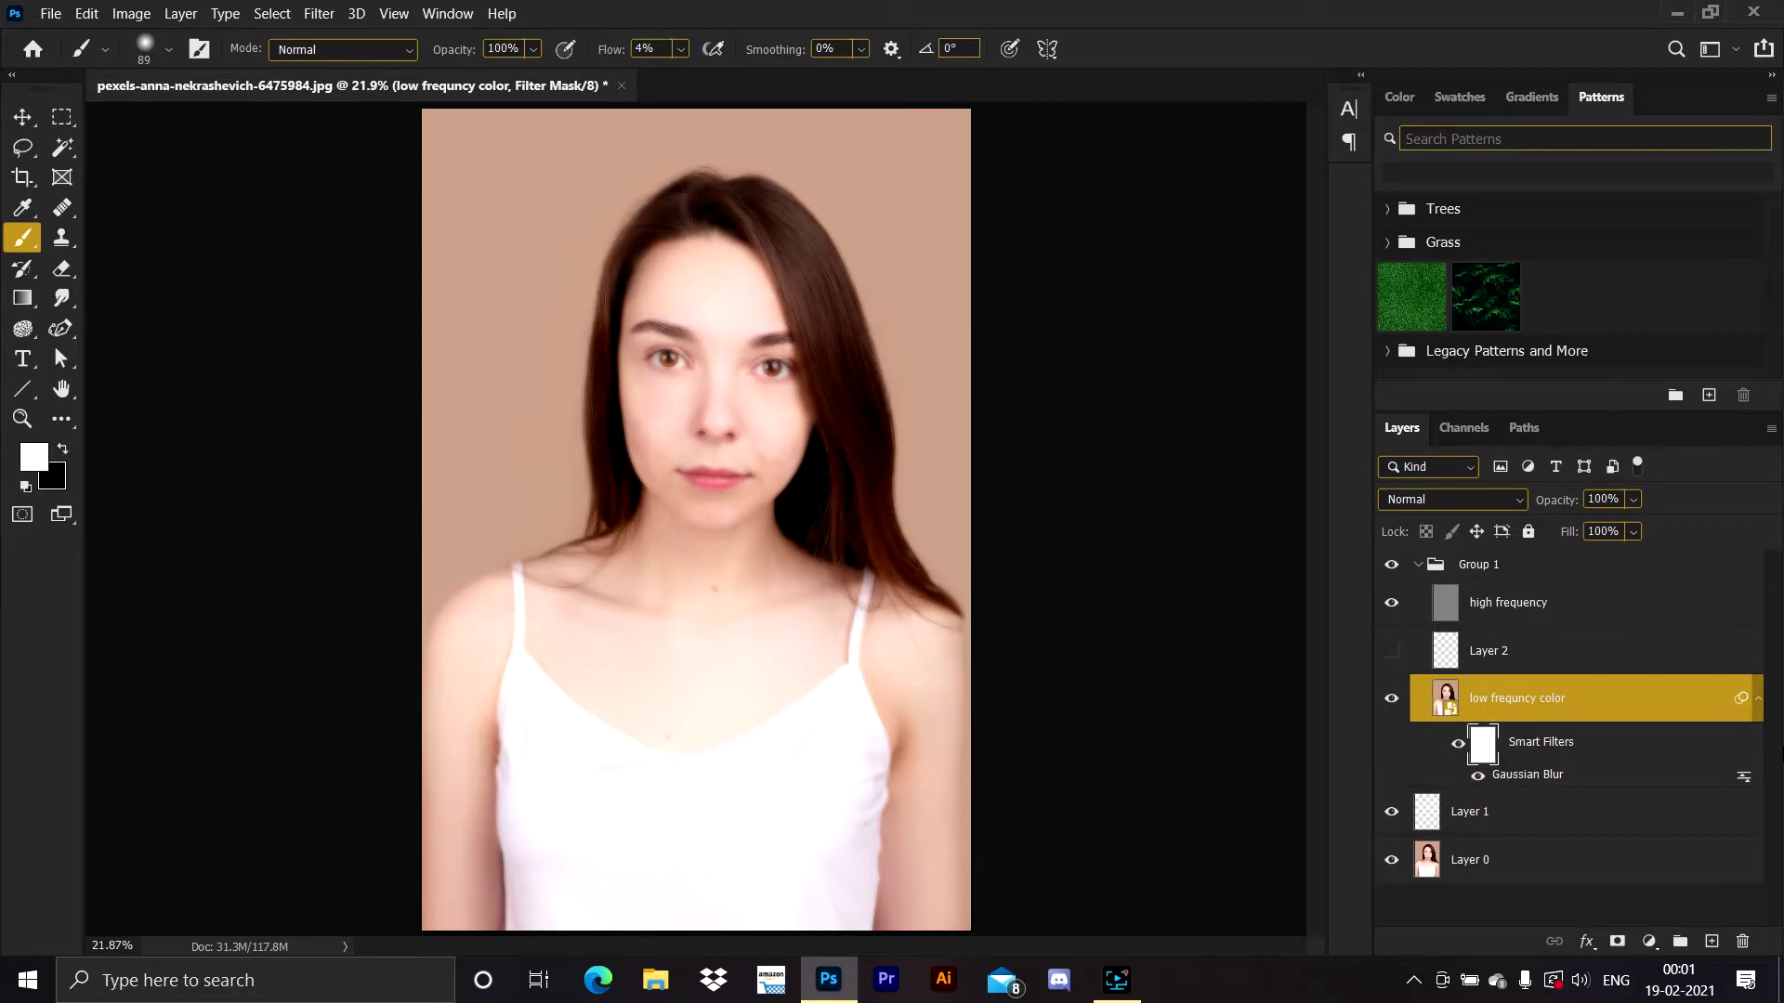
pyautogui.hotkey('ctrl', 'i')
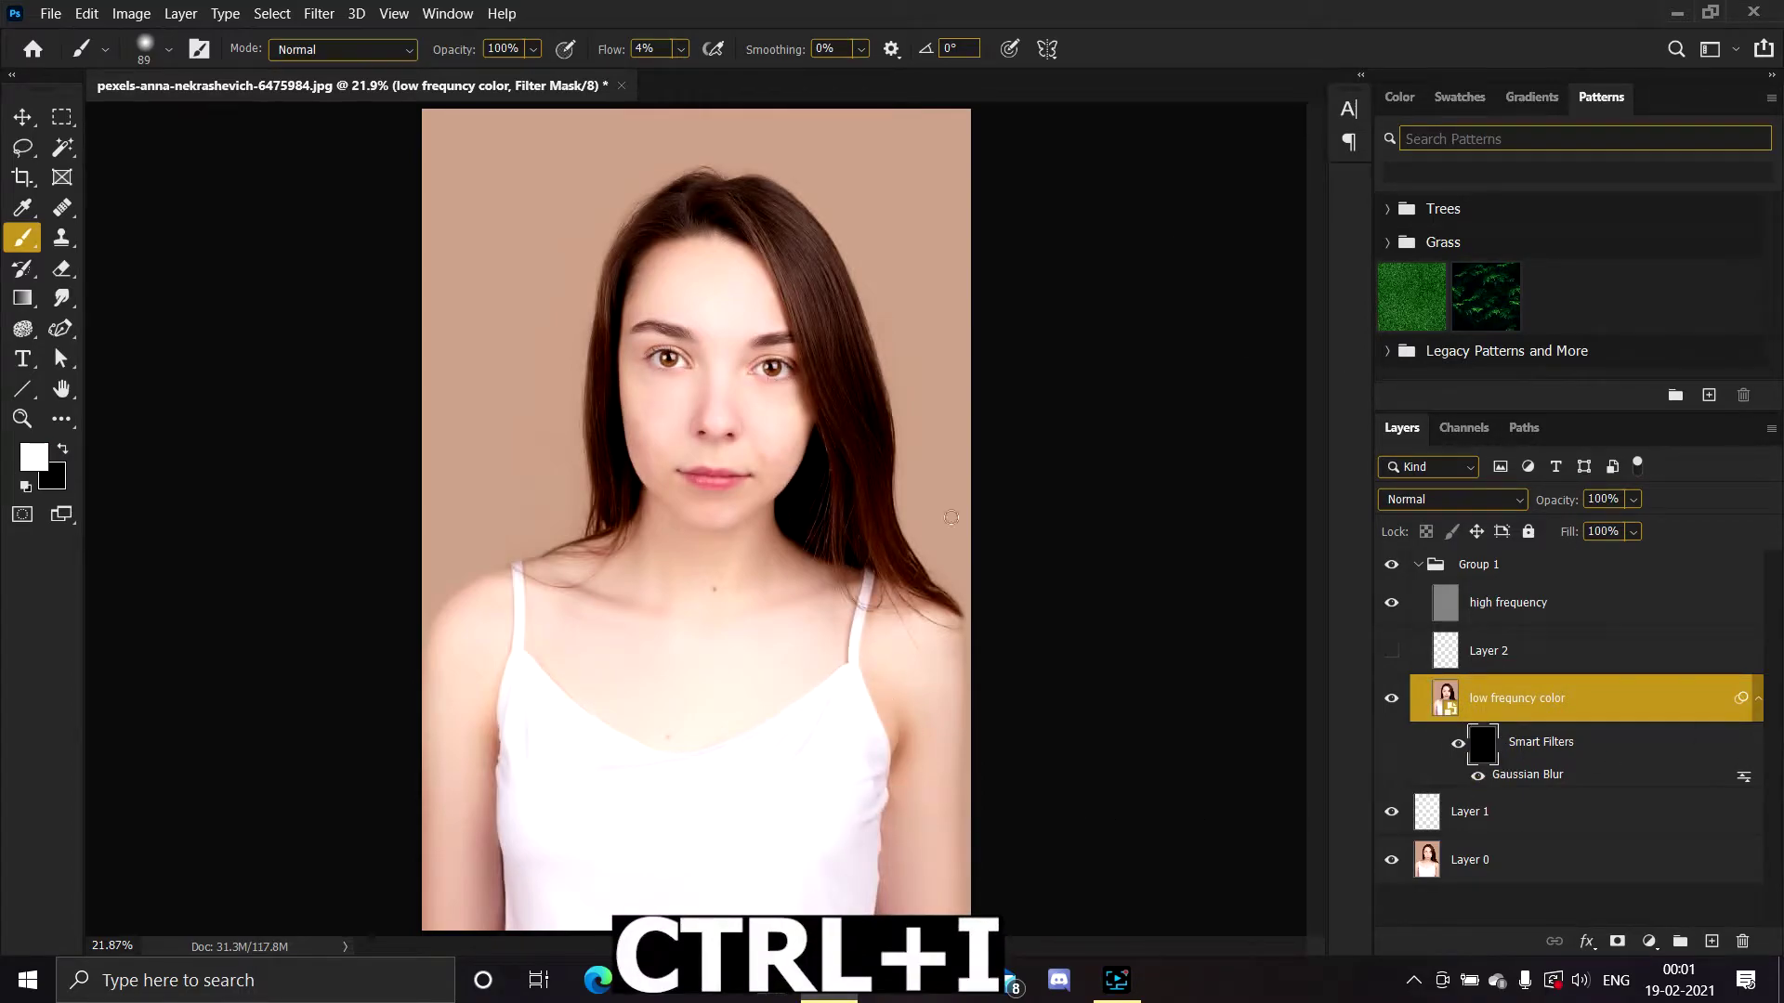
# Set the brush flow to 55% and paint white on the filter mask over the red cheek patch
pyautogui.scroll(5, 589, 421)
pyautogui.scroll(5, 589, 421)
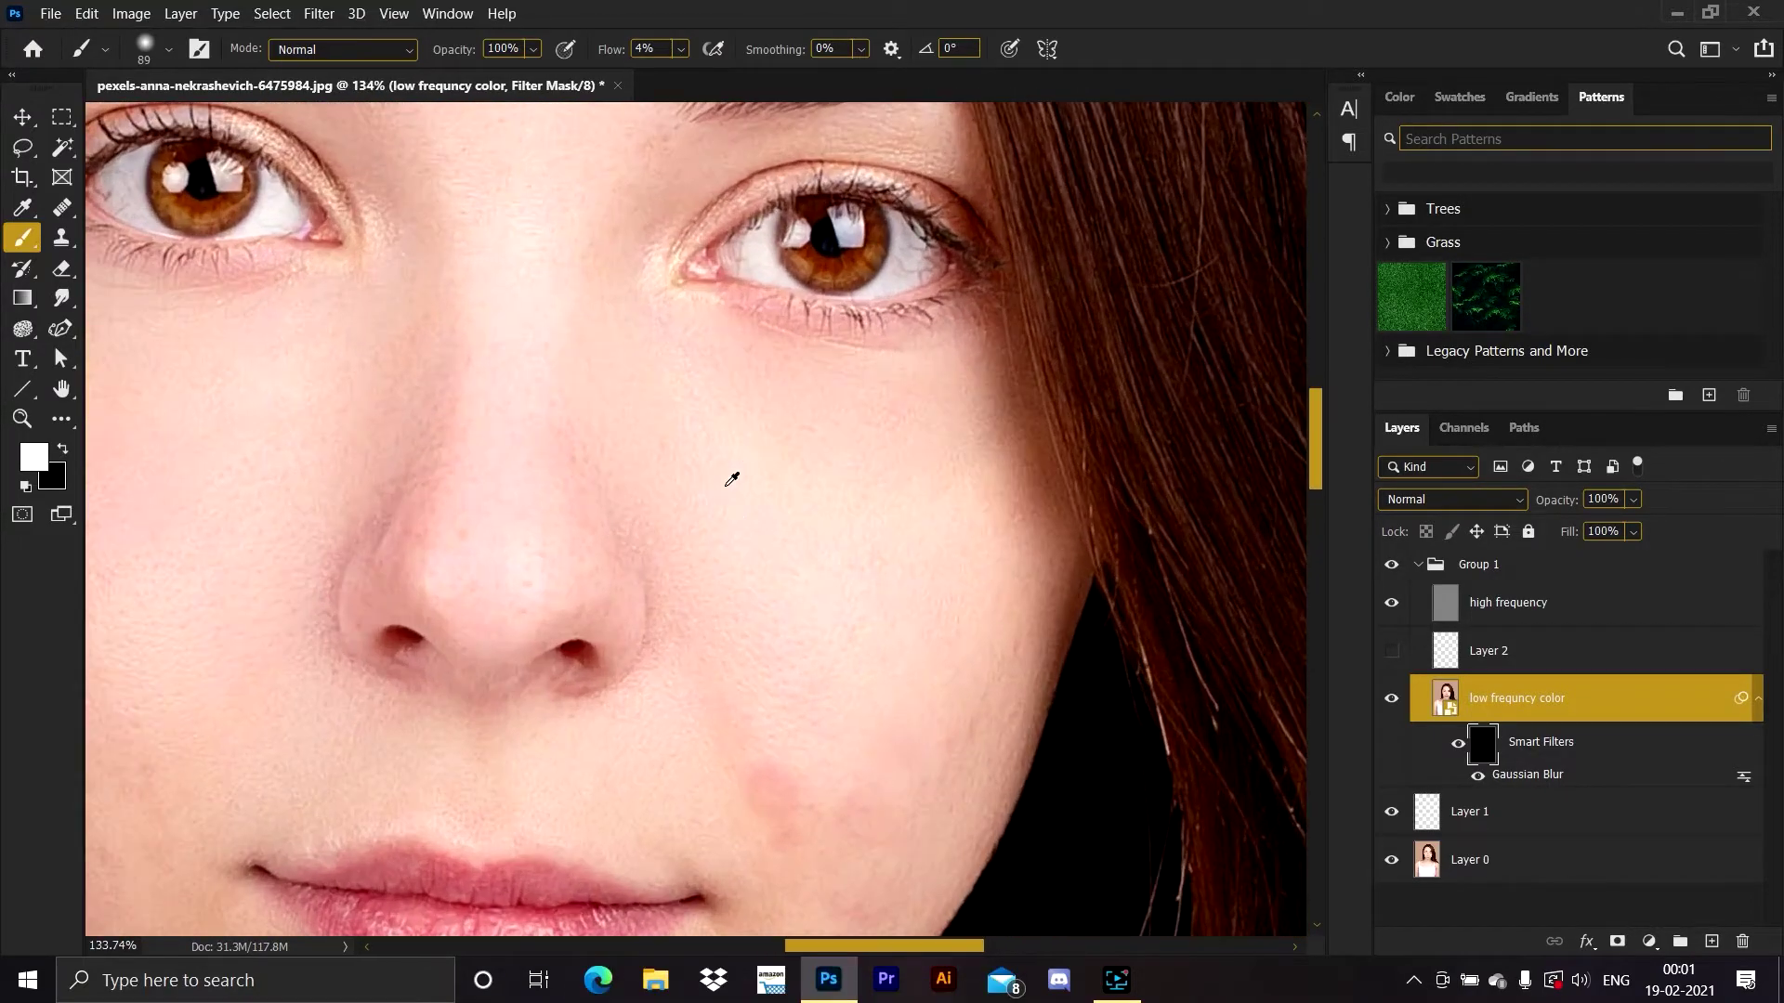
pyautogui.moveTo(772, 648)
pyautogui.mouseDown()
pyautogui.moveTo(713, 542)
pyautogui.moveTo(590, 522)
pyautogui.mouseUp()
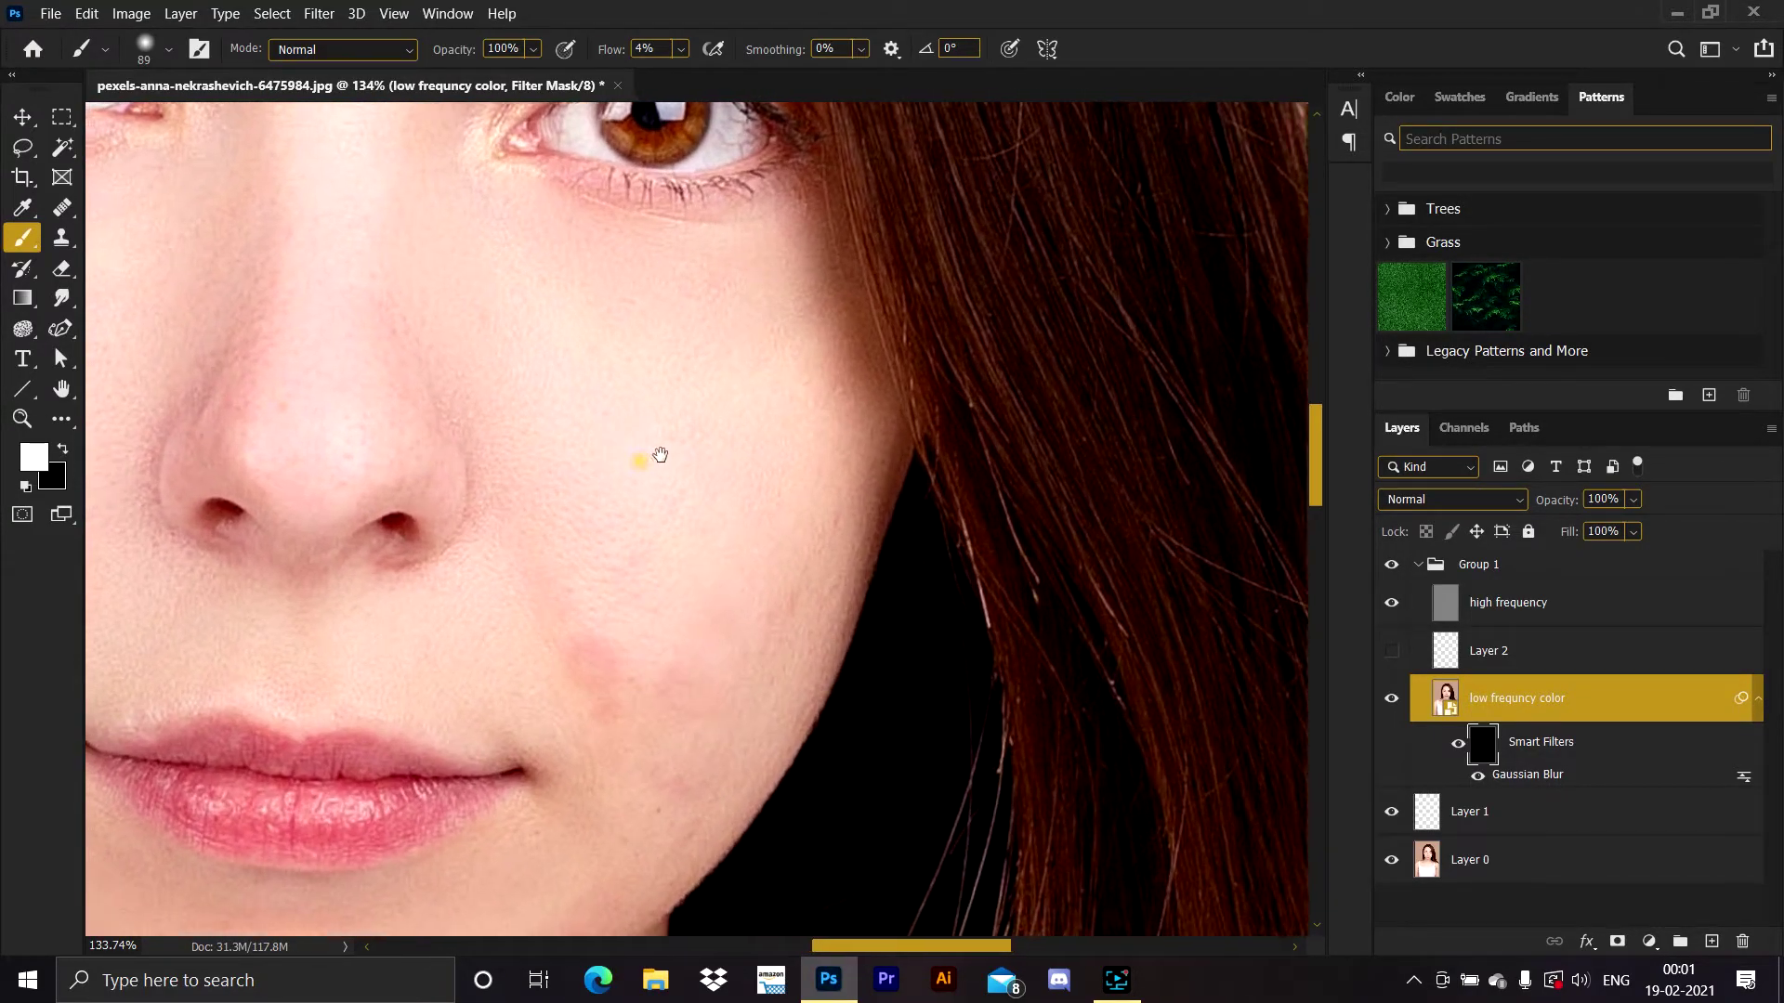
pyautogui.moveTo(608, 49); pyautogui.dragTo(661, 54)
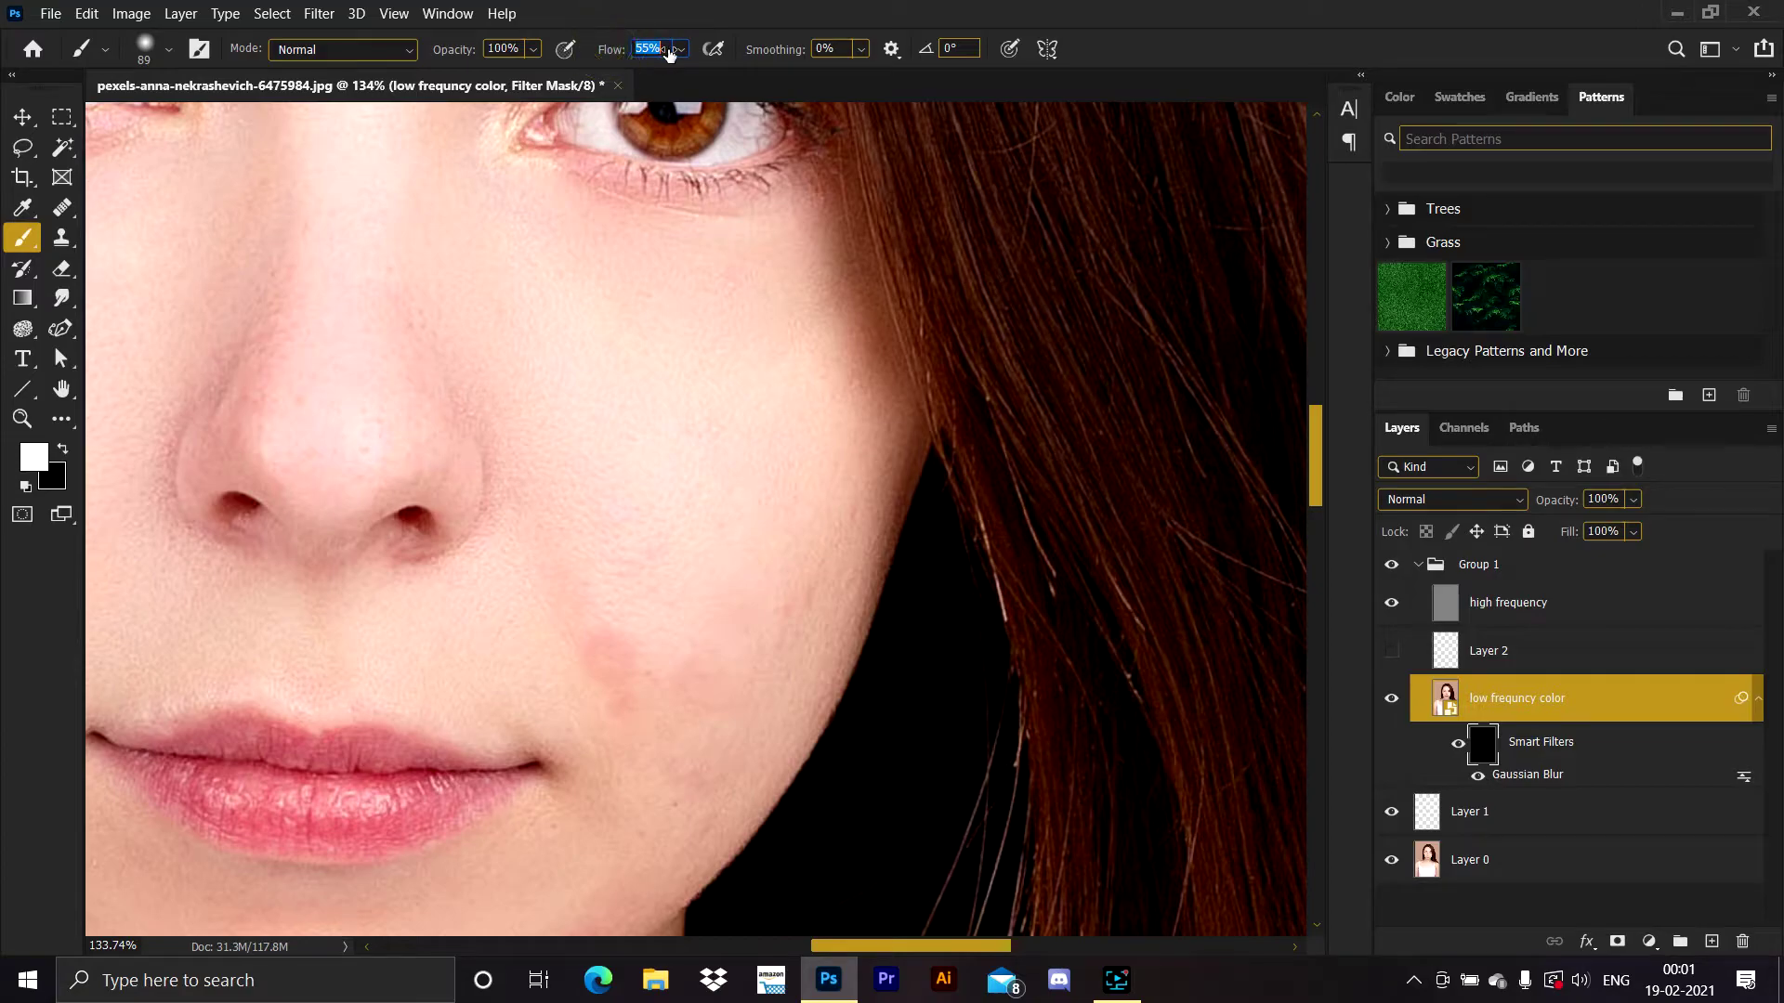
pyautogui.moveTo(602, 622)
pyautogui.mouseDown()
pyautogui.moveTo(682, 740)
pyautogui.moveTo(725, 688)
pyautogui.moveTo(774, 688)
pyautogui.moveTo(795, 616)
pyautogui.moveTo(716, 785)
pyautogui.moveTo(641, 534)
pyautogui.moveTo(619, 543)
pyautogui.moveTo(654, 619)
pyautogui.moveTo(683, 562)
pyautogui.moveTo(632, 638)
pyautogui.mouseUp()
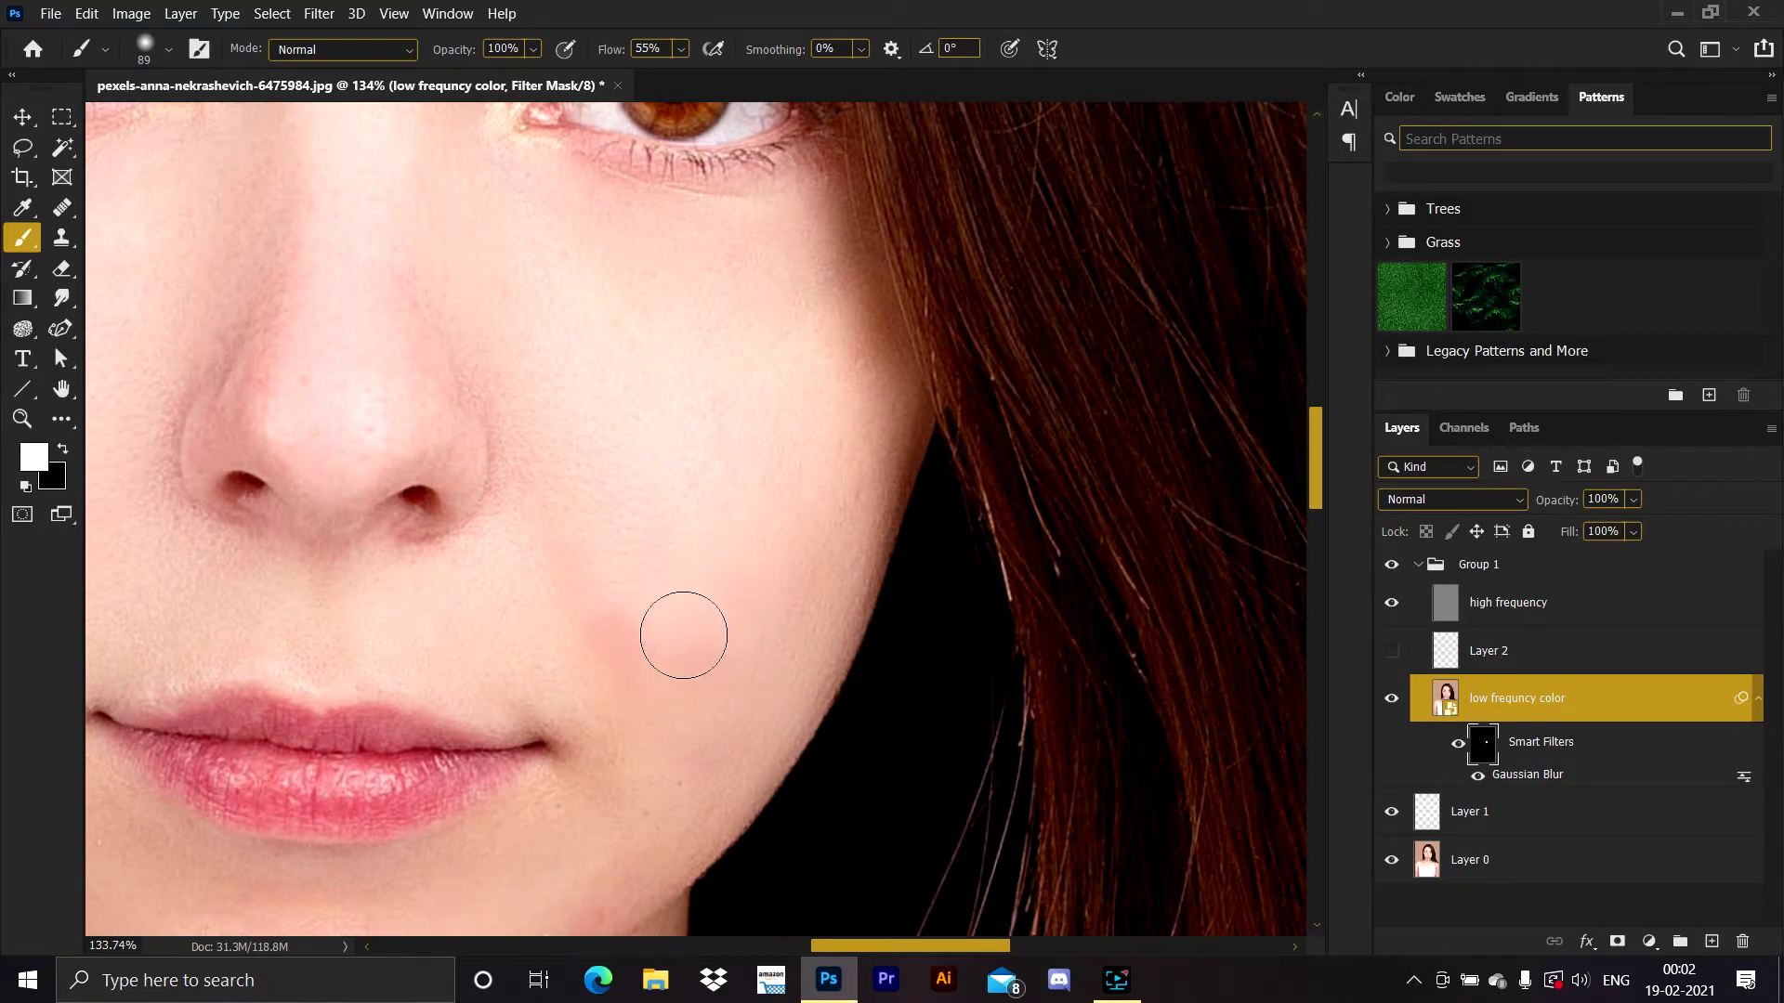
pyautogui.moveTo(670, 469); pyautogui.dragTo(729, 498)
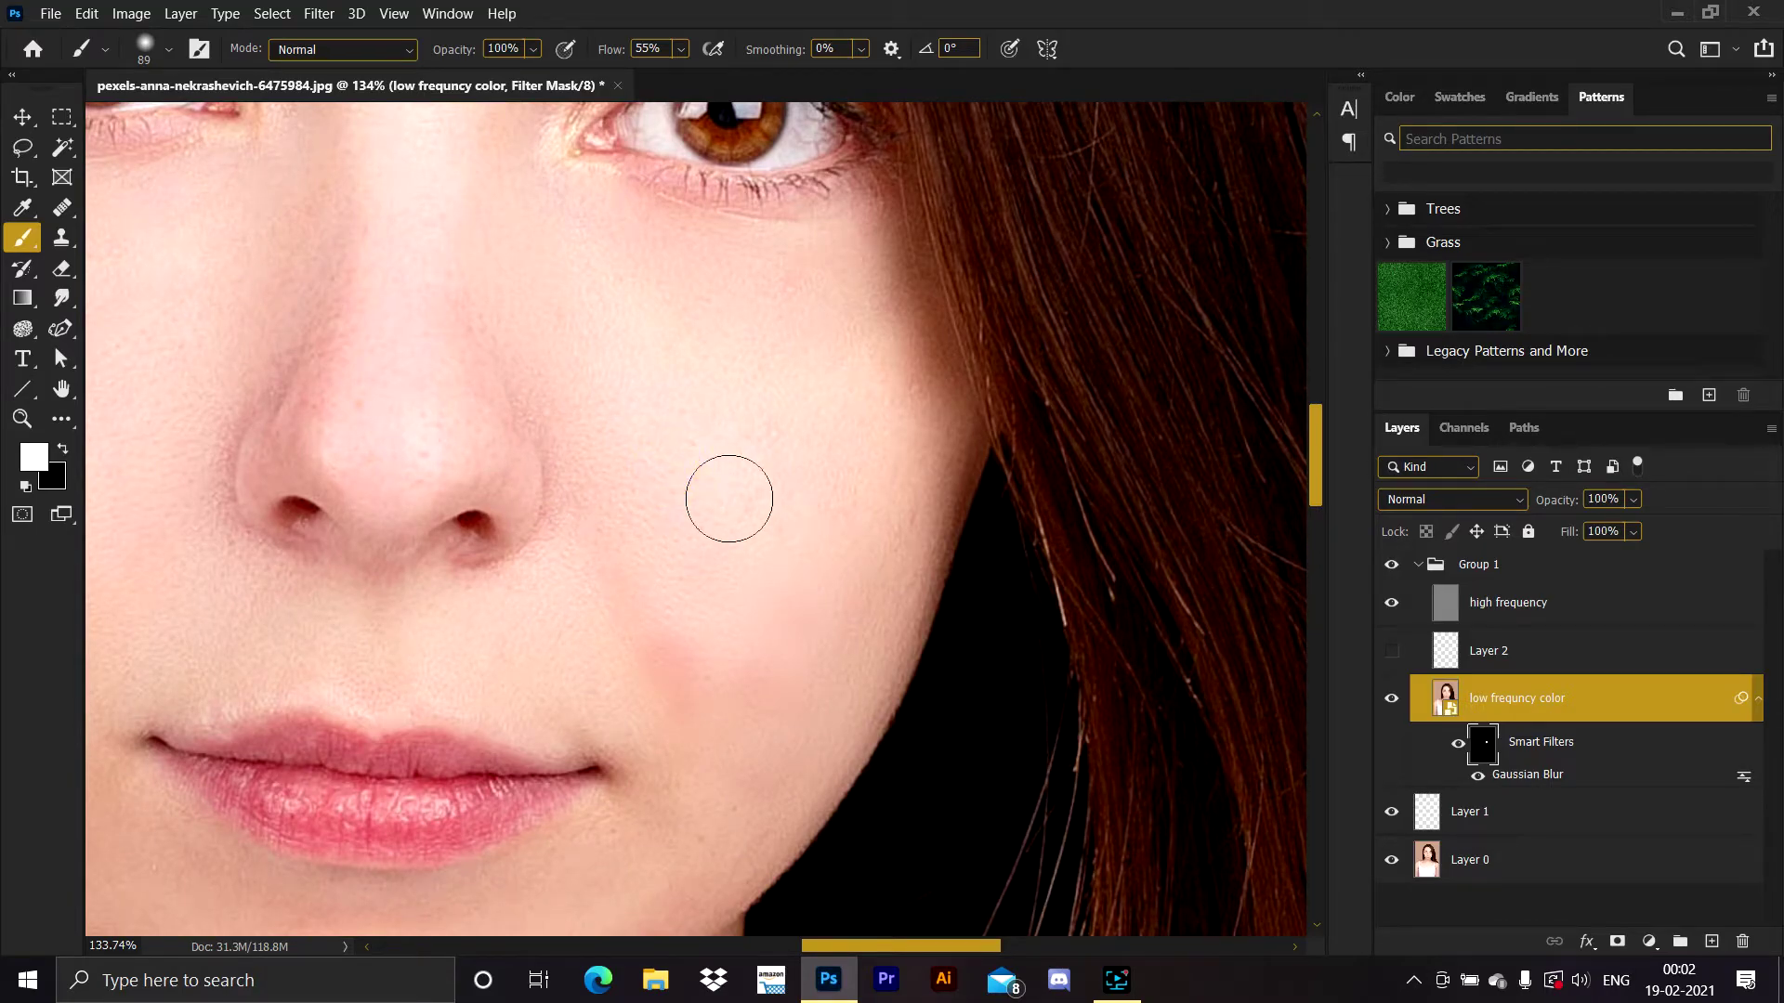
# Make Layer 2 the active layer and turn its visibility back on
pyautogui.click(1438, 652)
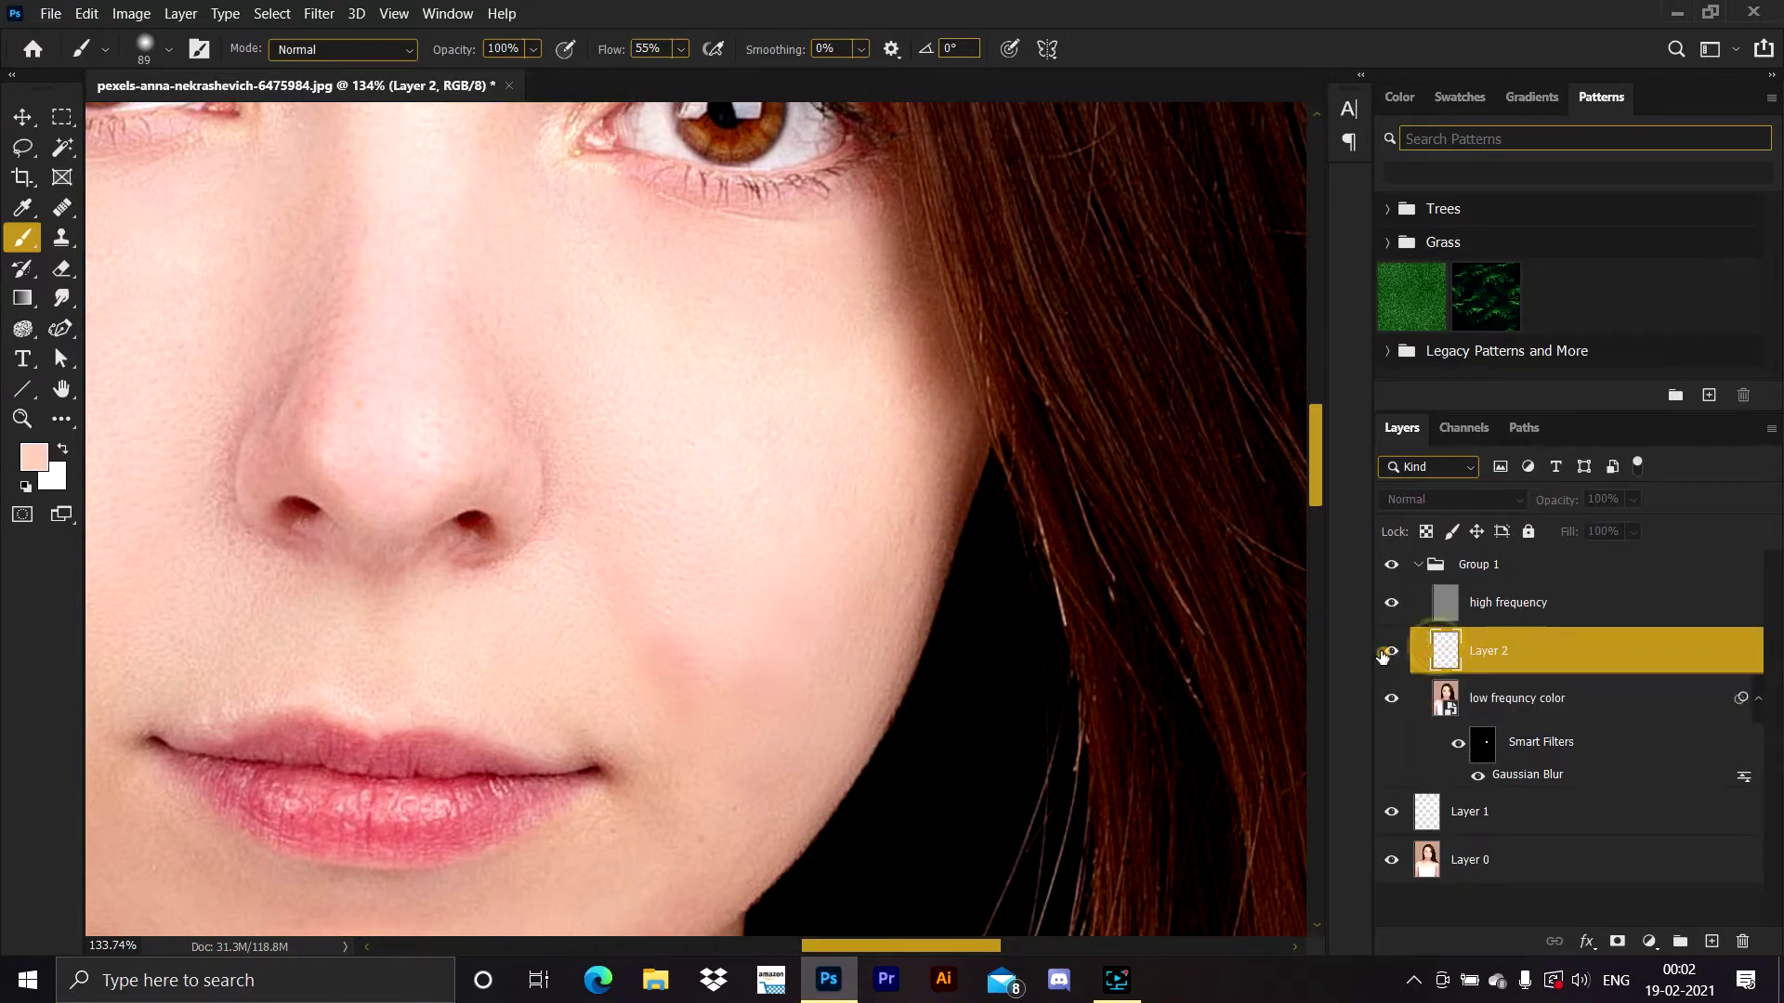
pyautogui.click(1391, 651)
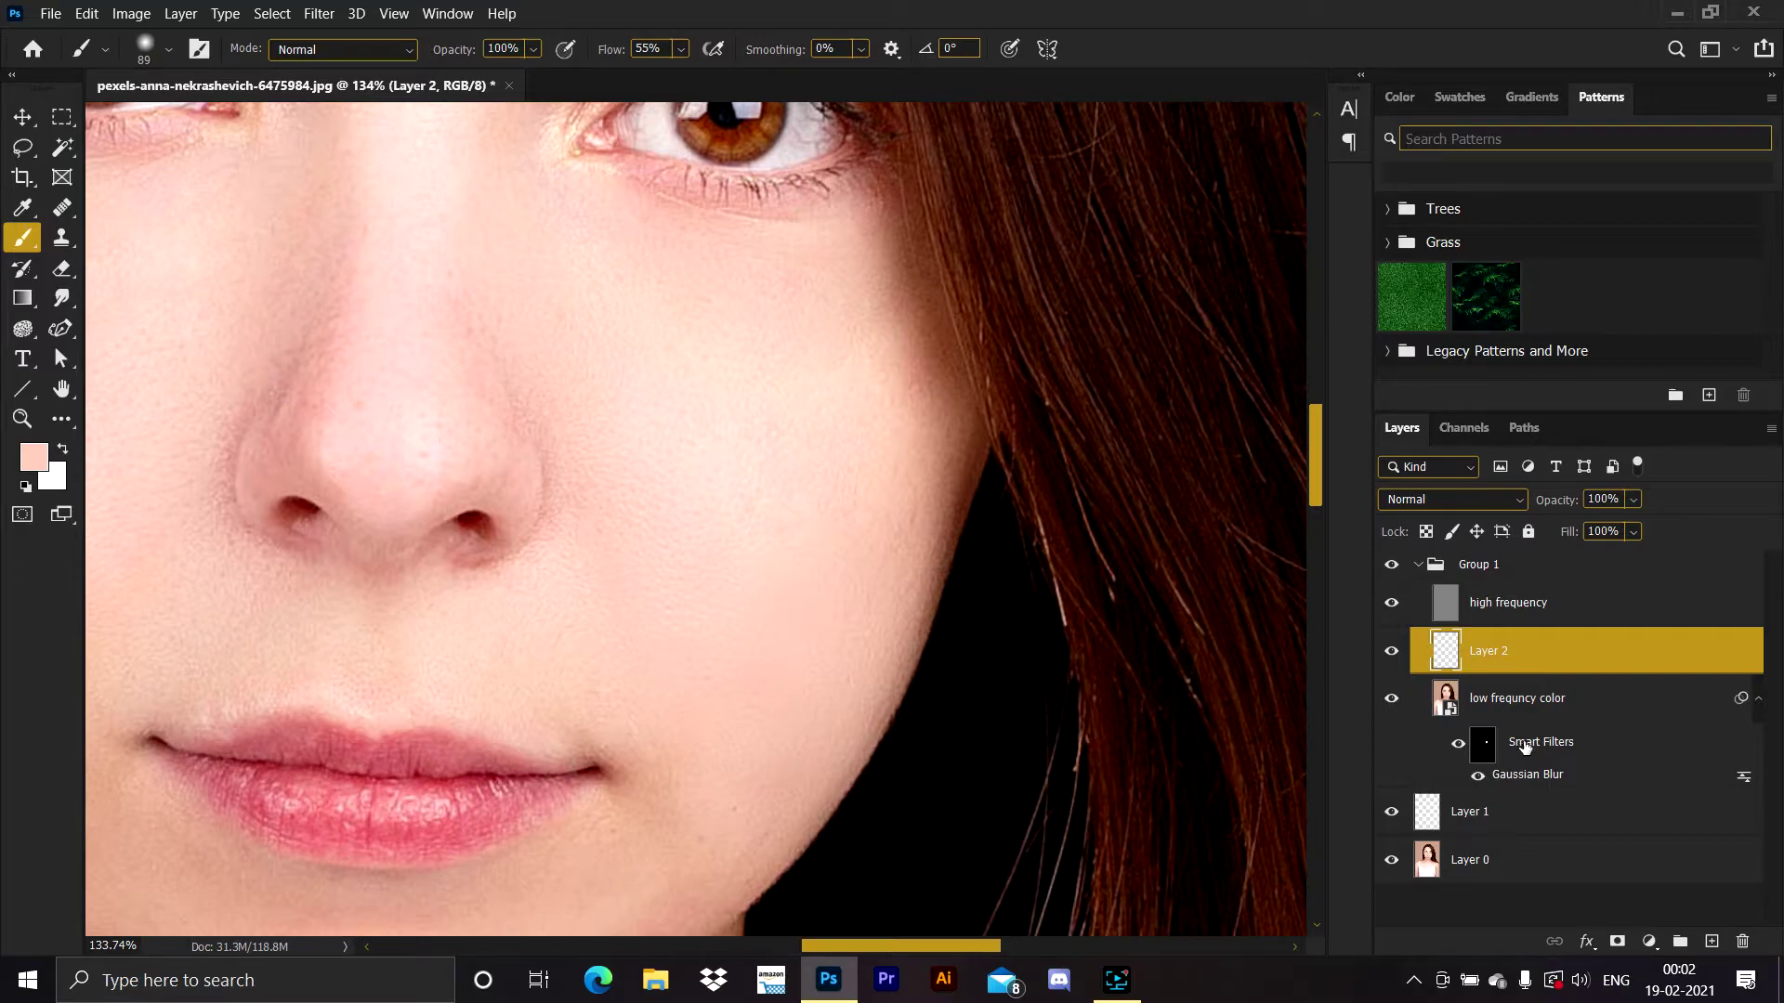
# Delete the filter mask and the Gaussian Blur smart filter from the low frequncy color layer
pyautogui.moveTo(1486, 751); pyautogui.dragTo(1743, 941)
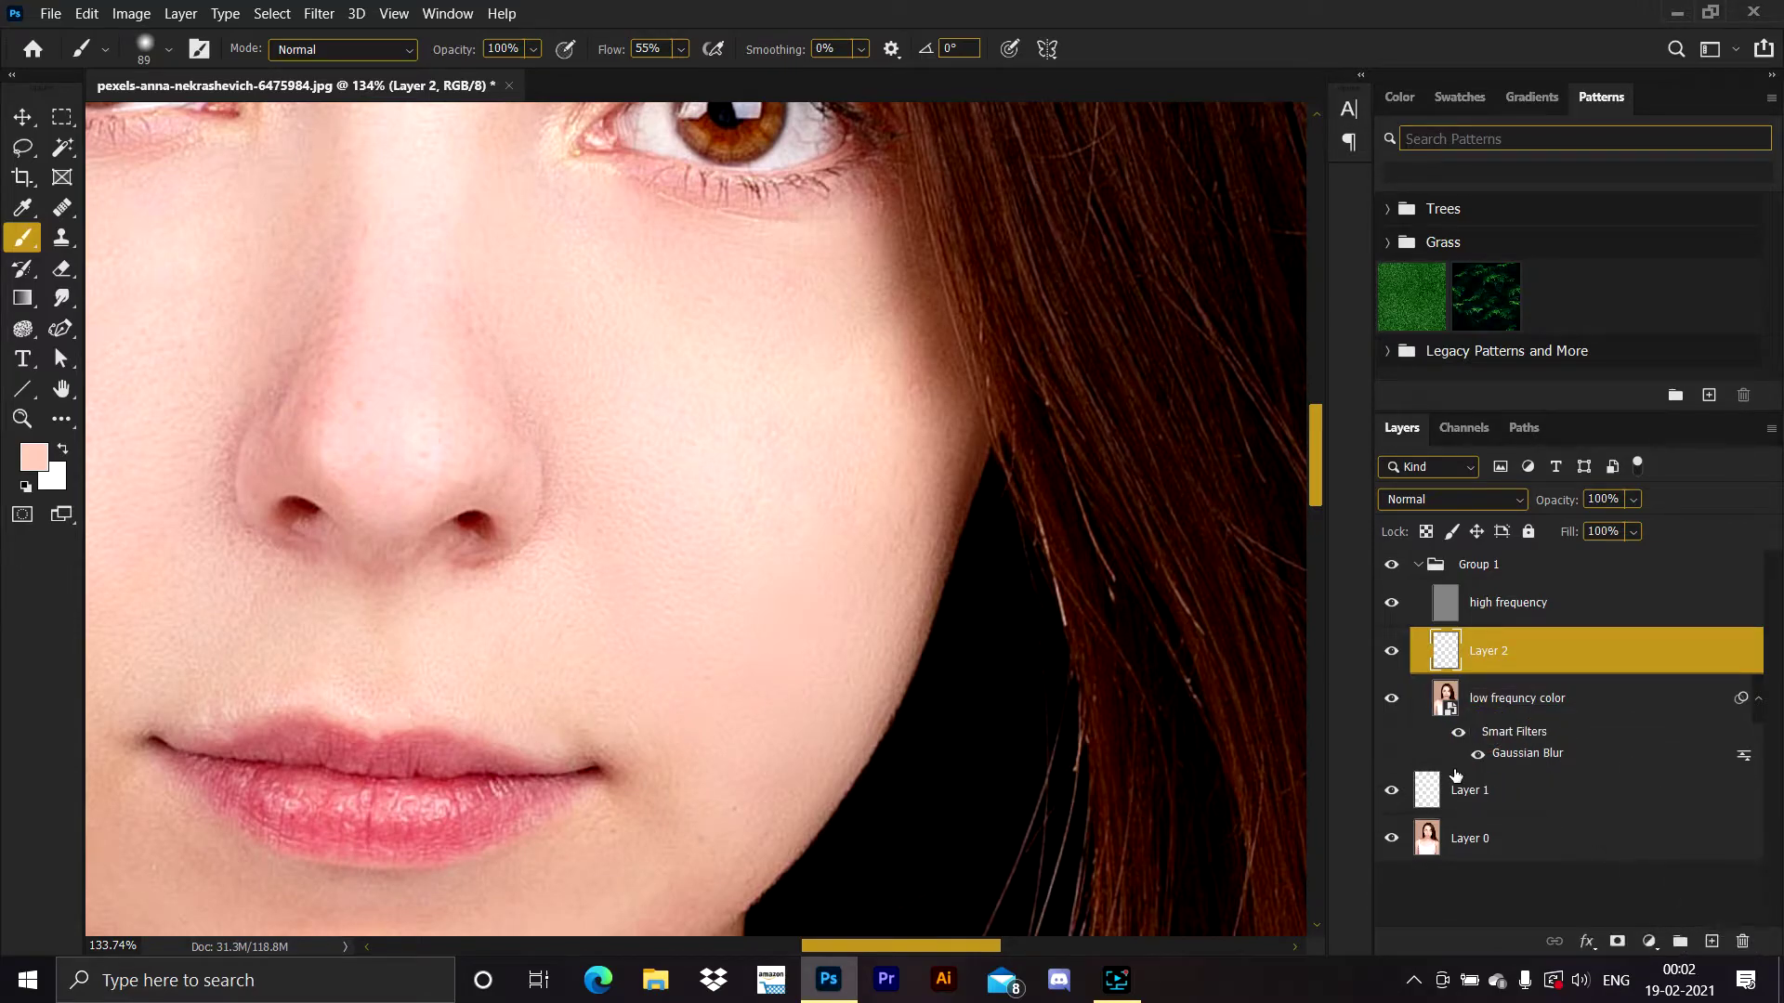
pyautogui.moveTo(1520, 757); pyautogui.dragTo(1743, 941)
# Sample a light cheek tone, set the brush flow to 4% and paint it over the cheek on Layer 2
pyautogui.scroll(-2, 803, 543)
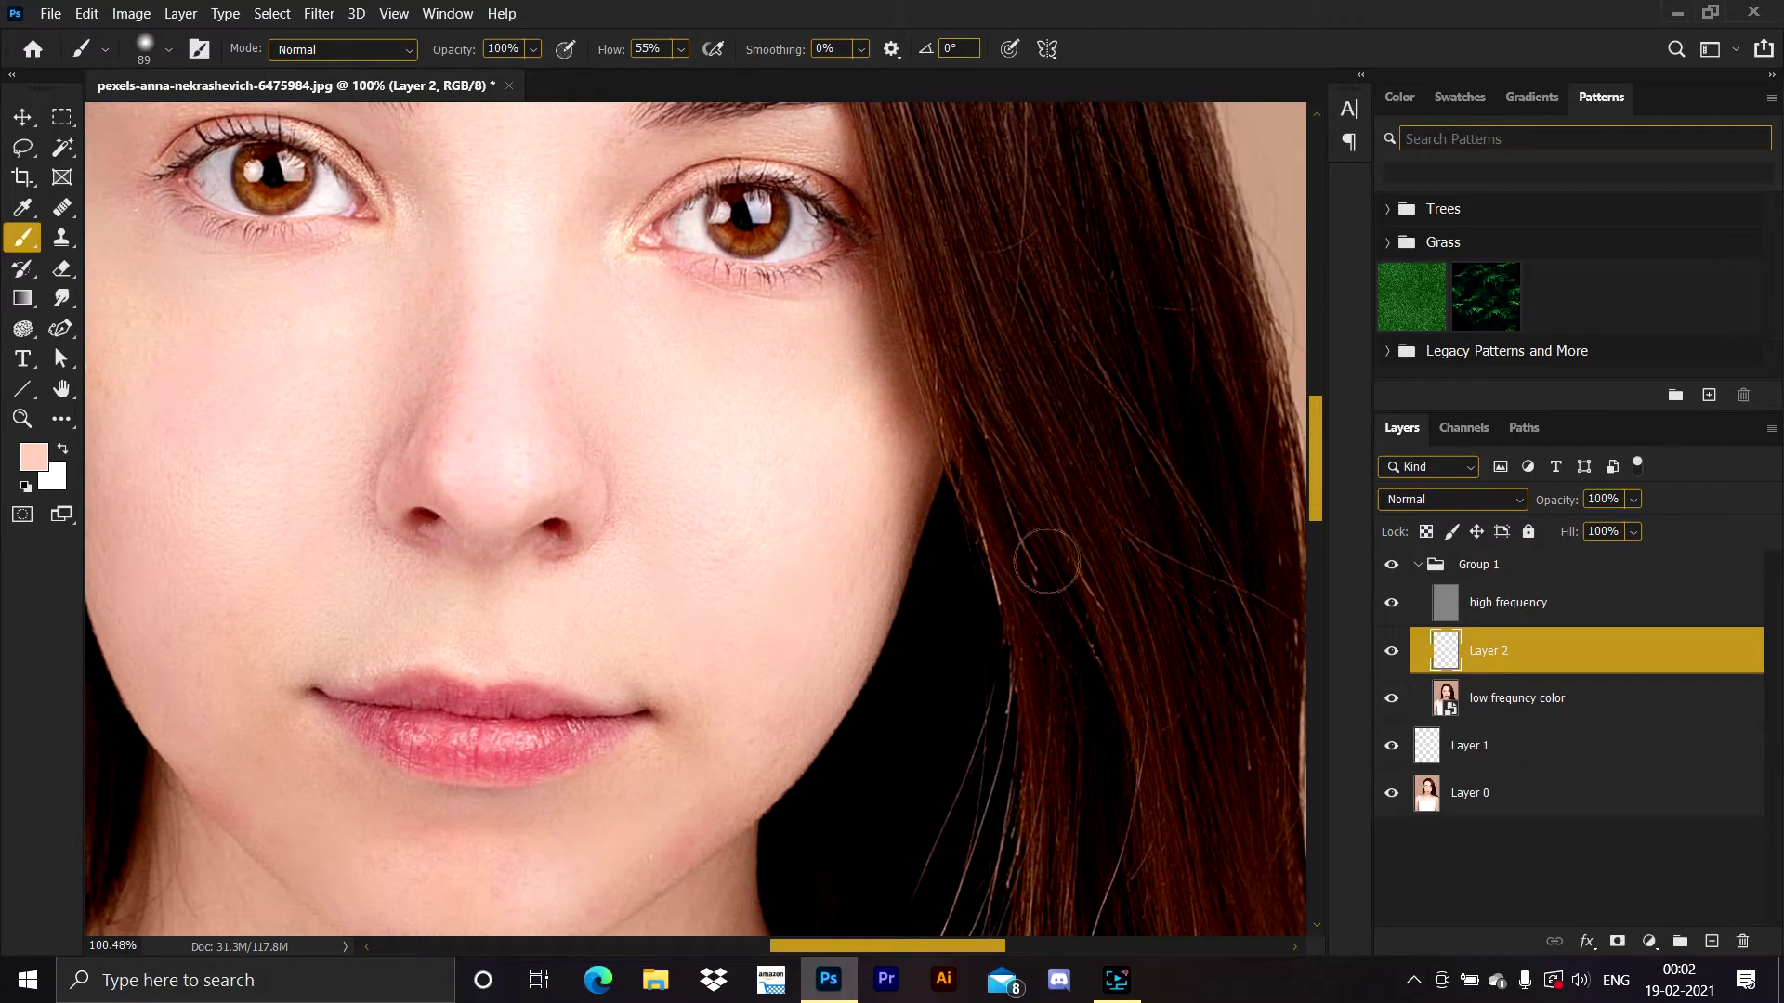
pyautogui.keyDown('alt'); pyautogui.click(734, 496); pyautogui.keyUp('alt')
pyautogui.hotkey('shift', '0')
pyautogui.hotkey('shift', '4')
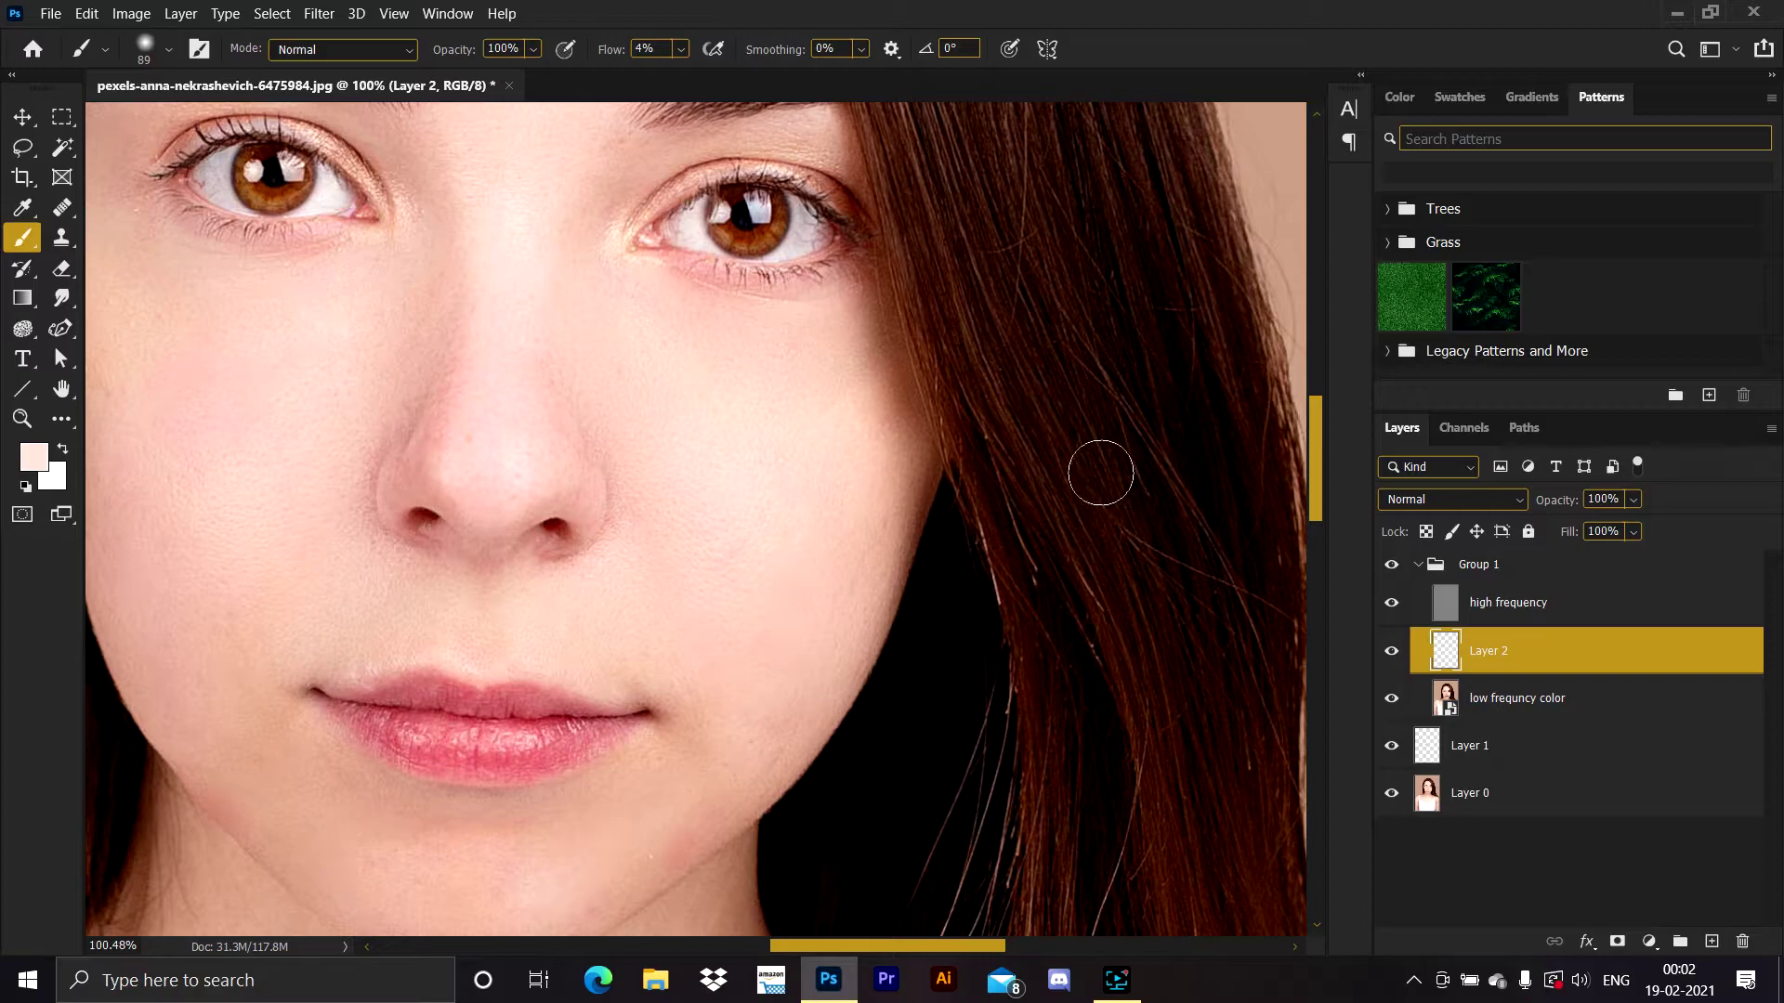
pyautogui.moveTo(708, 502); pyautogui.dragTo(713, 466)
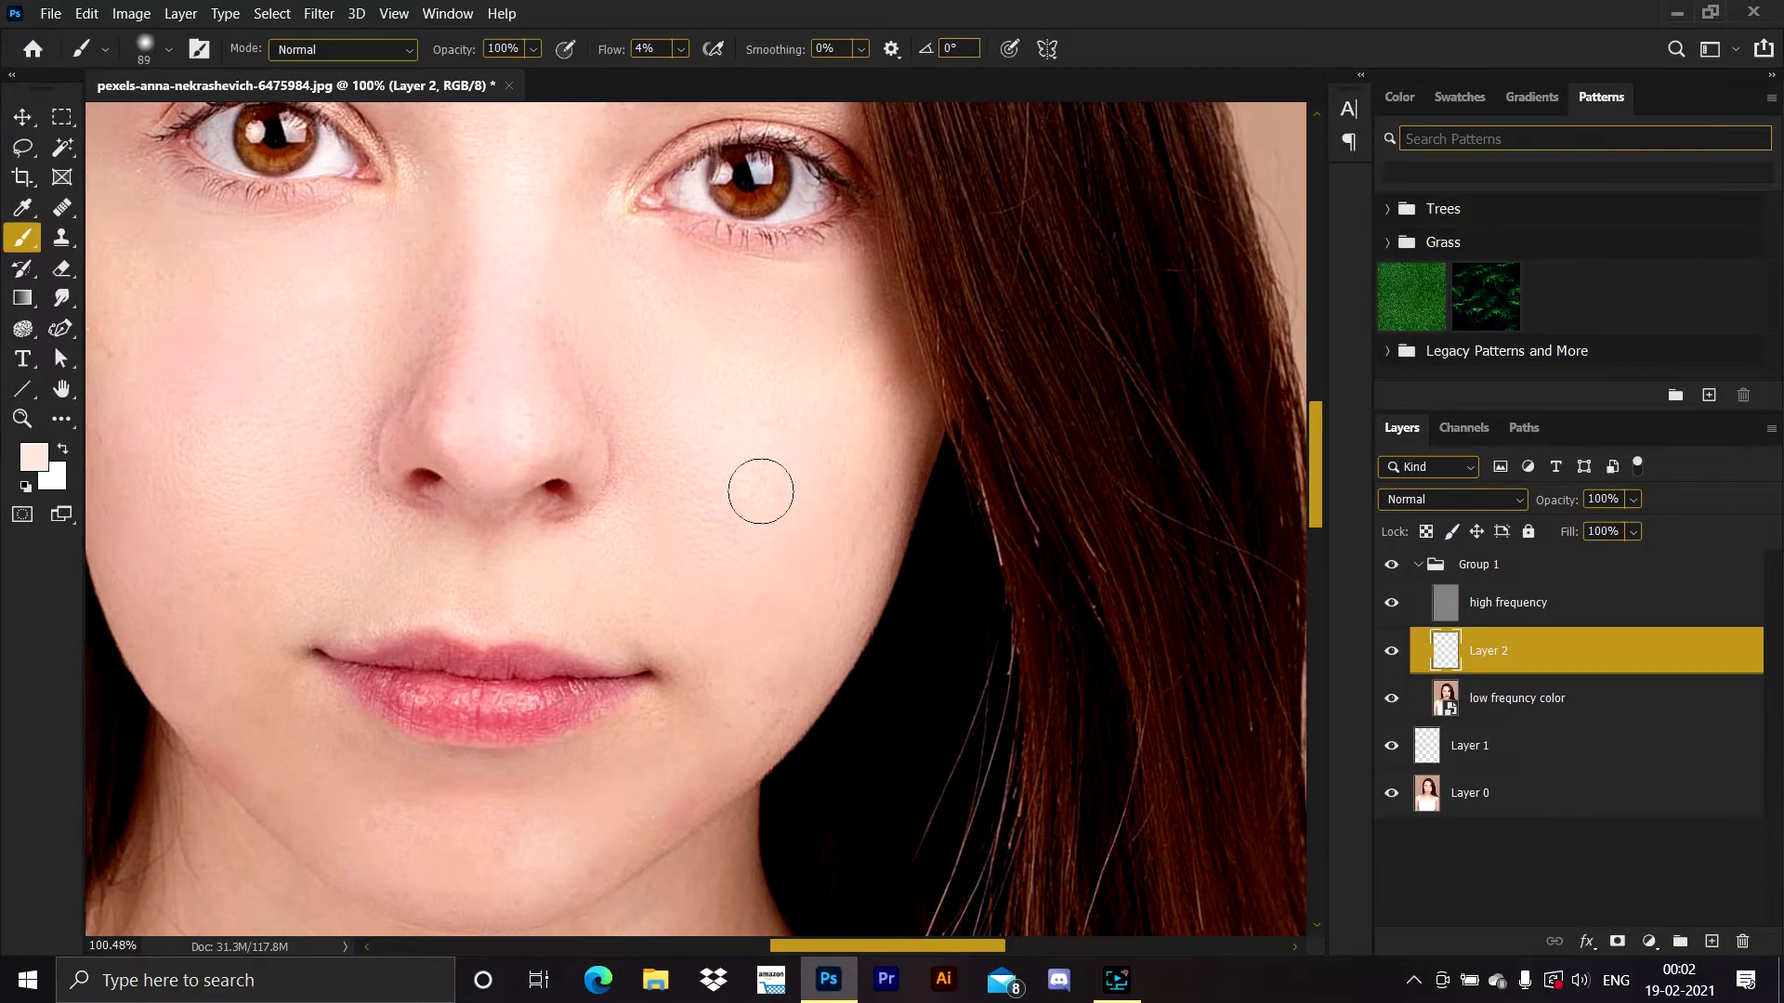
# Resample tones beside the nose and smooth the colour transitions across the middle and outer cheek
pyautogui.scroll(3, 704, 466)
pyautogui.keyDown('alt'); pyautogui.click(729, 400); pyautogui.keyUp('alt')
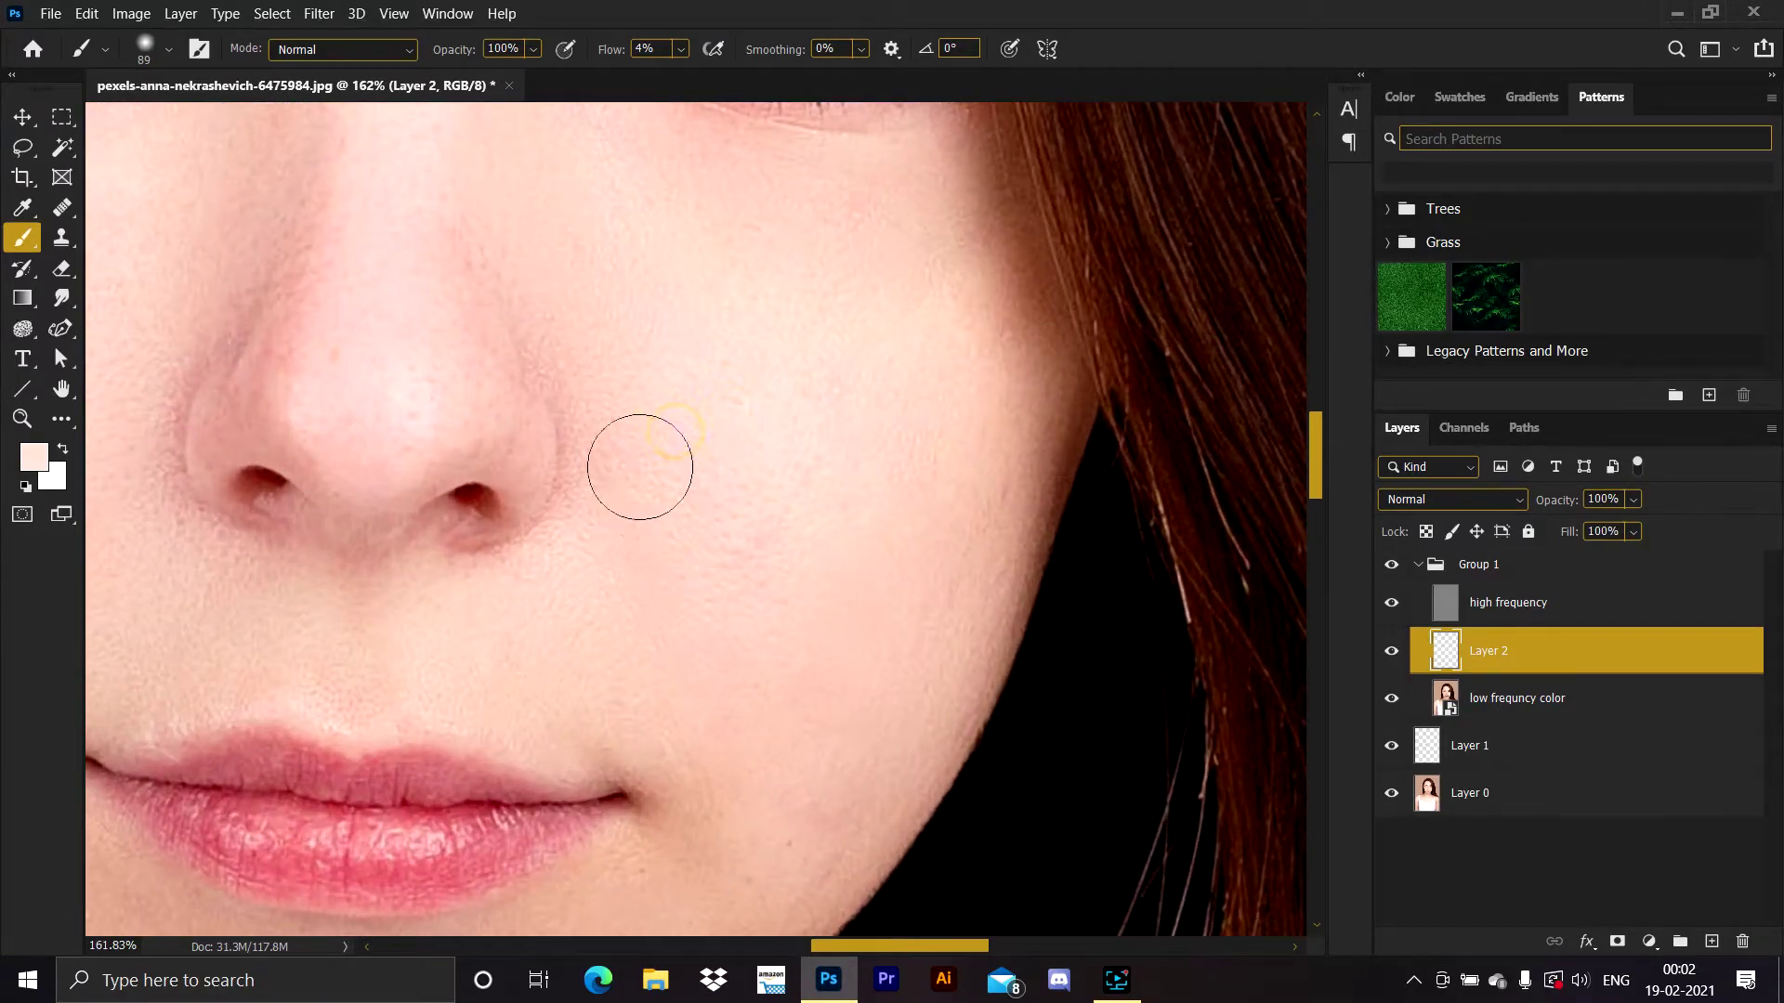
pyautogui.keyDown('alt'); pyautogui.click(761, 446); pyautogui.keyUp('alt')
pyautogui.moveTo(778, 460); pyautogui.dragTo(803, 512)
pyautogui.moveTo(817, 485); pyautogui.dragTo(819, 485)
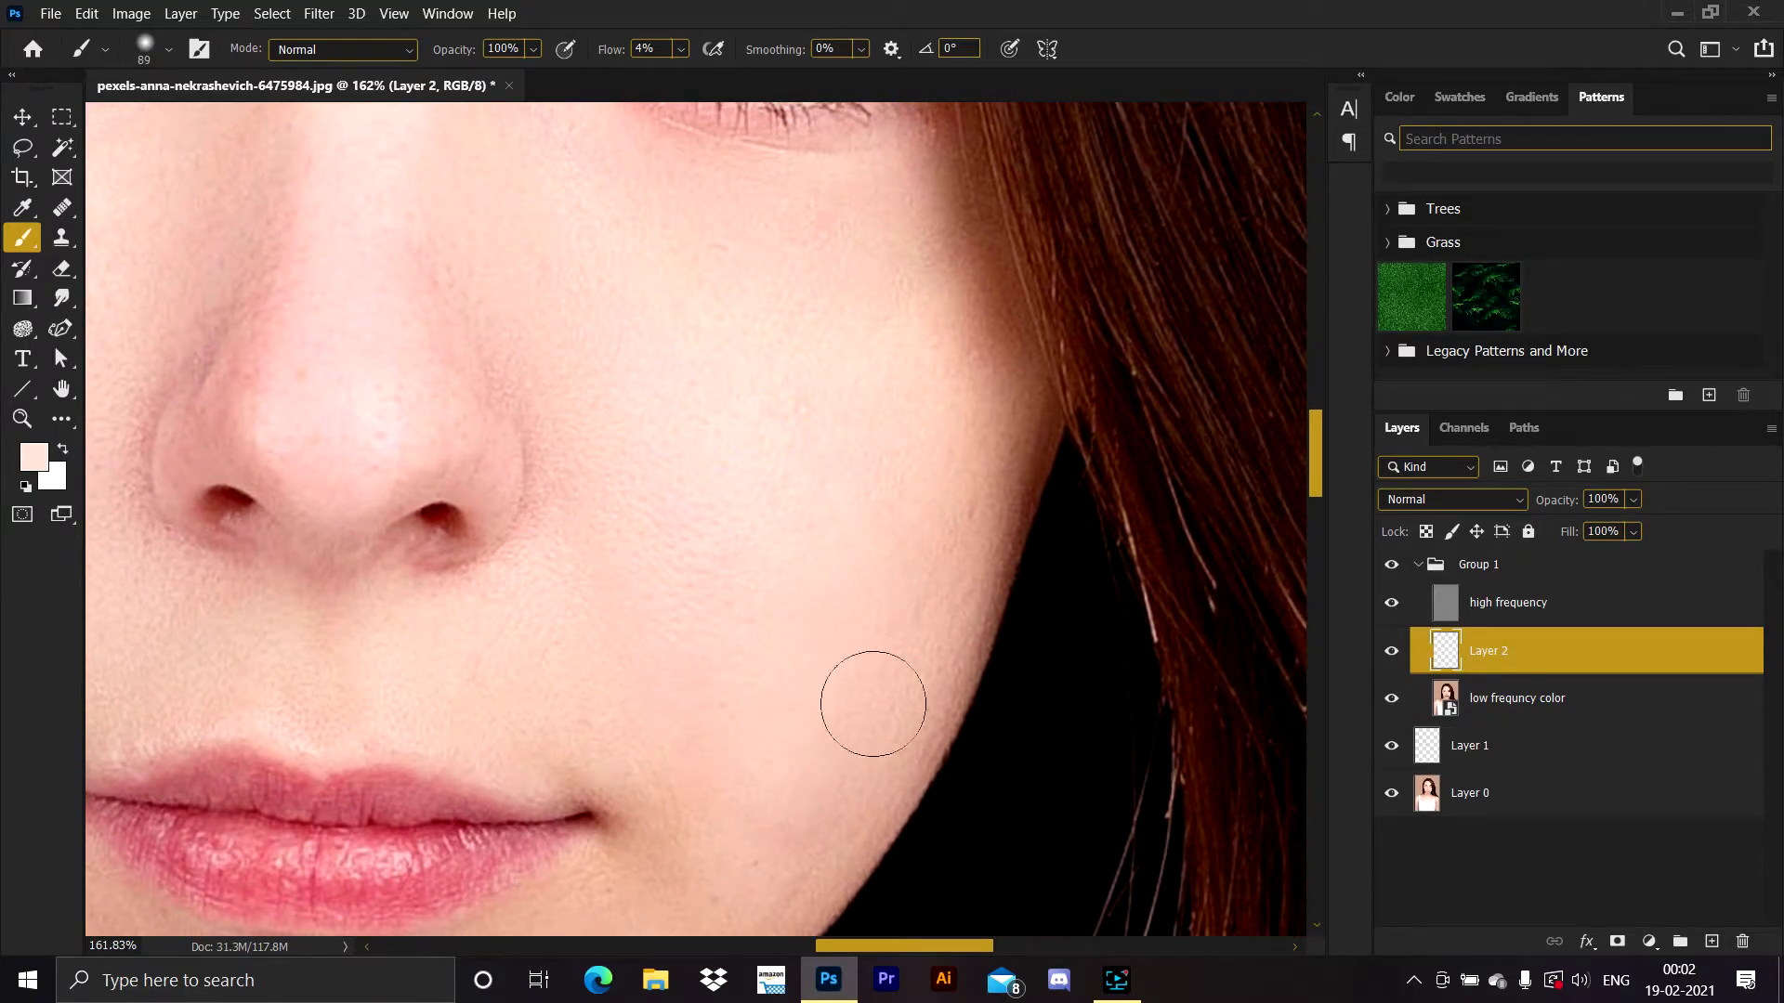
pyautogui.moveTo(928, 463)
pyautogui.mouseDown()
pyautogui.moveTo(896, 528)
pyautogui.moveTo(931, 522)
pyautogui.mouseUp()
# Sample the skin between the nose and the eye and even out the upper cheek tones
pyautogui.moveTo(745, 418); pyautogui.dragTo(840, 617)
pyautogui.keyDown('alt'); pyautogui.click(614, 394); pyautogui.keyUp('alt')
pyautogui.moveTo(649, 382); pyautogui.dragTo(704, 454)
pyautogui.moveTo(673, 396)
pyautogui.mouseDown()
pyautogui.moveTo(688, 406)
pyautogui.moveTo(671, 417)
pyautogui.mouseUp()
pyautogui.moveTo(289, 358)
pyautogui.mouseDown()
pyautogui.moveTo(244, 376)
pyautogui.moveTo(259, 363)
pyautogui.mouseUp()
# Sample skin near the inner eye corner and blend the tones around the eye and nose bridge
pyautogui.keyDown('alt'); pyautogui.click(668, 283); pyautogui.keyUp('alt')
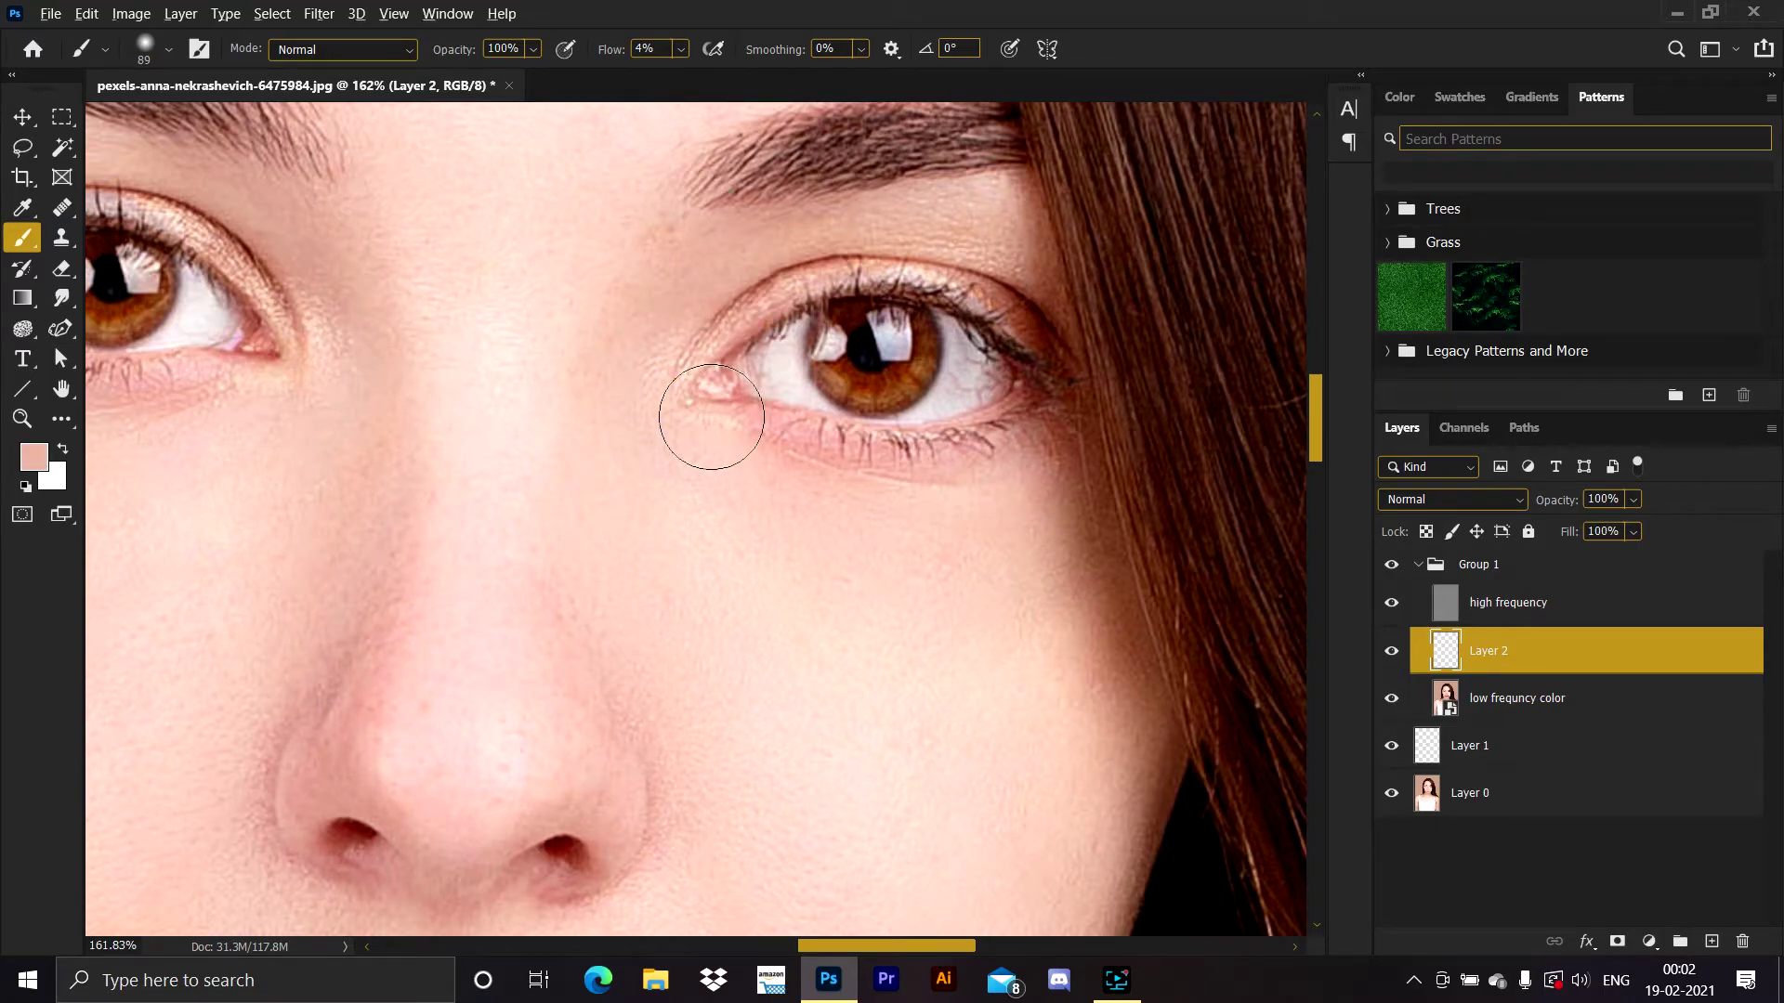
pyautogui.keyDown('alt'); pyautogui.click(665, 297); pyautogui.keyUp('alt')
pyautogui.moveTo(652, 329); pyautogui.dragTo(693, 326)
pyautogui.moveTo(554, 452); pyautogui.dragTo(737, 410)
pyautogui.moveTo(546, 493); pyautogui.dragTo(663, 320)
pyautogui.moveTo(808, 330); pyautogui.dragTo(745, 330)
# Select the high frequency layer and shrink the brush to about 22 px over the small forehead spot
pyautogui.hotkey('ctrl', '0')
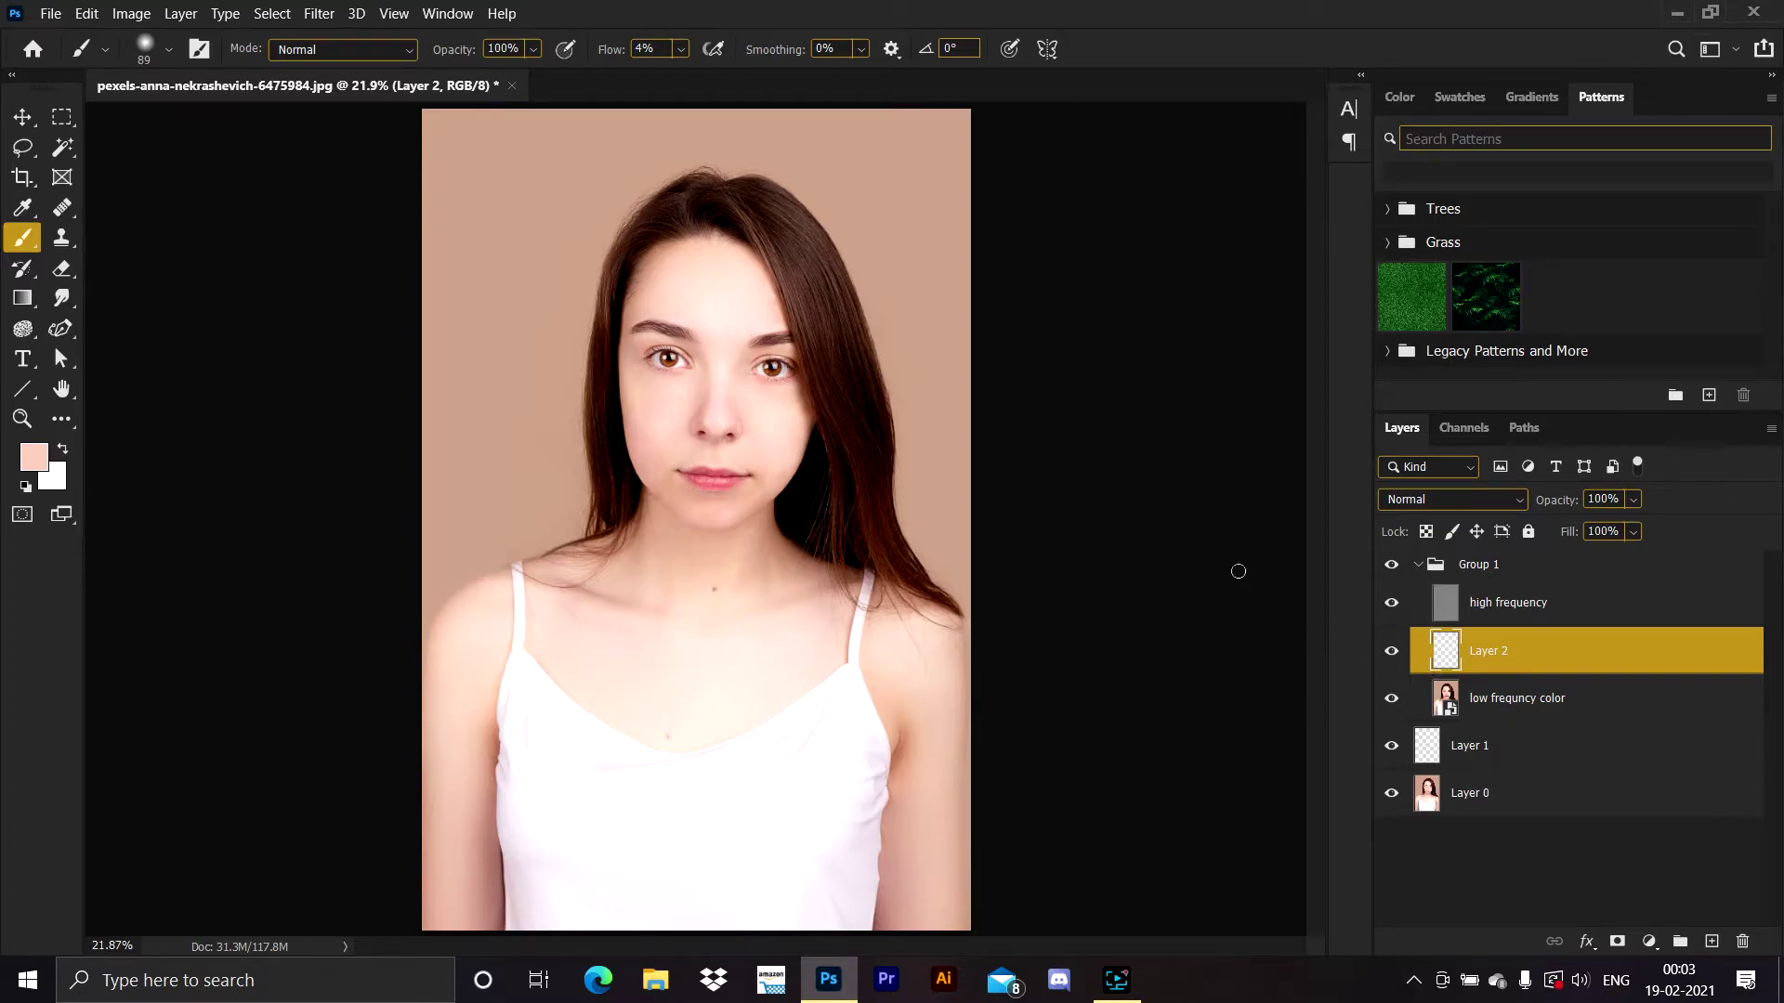
pyautogui.click(1436, 609)
pyautogui.scroll(5, 764, 431)
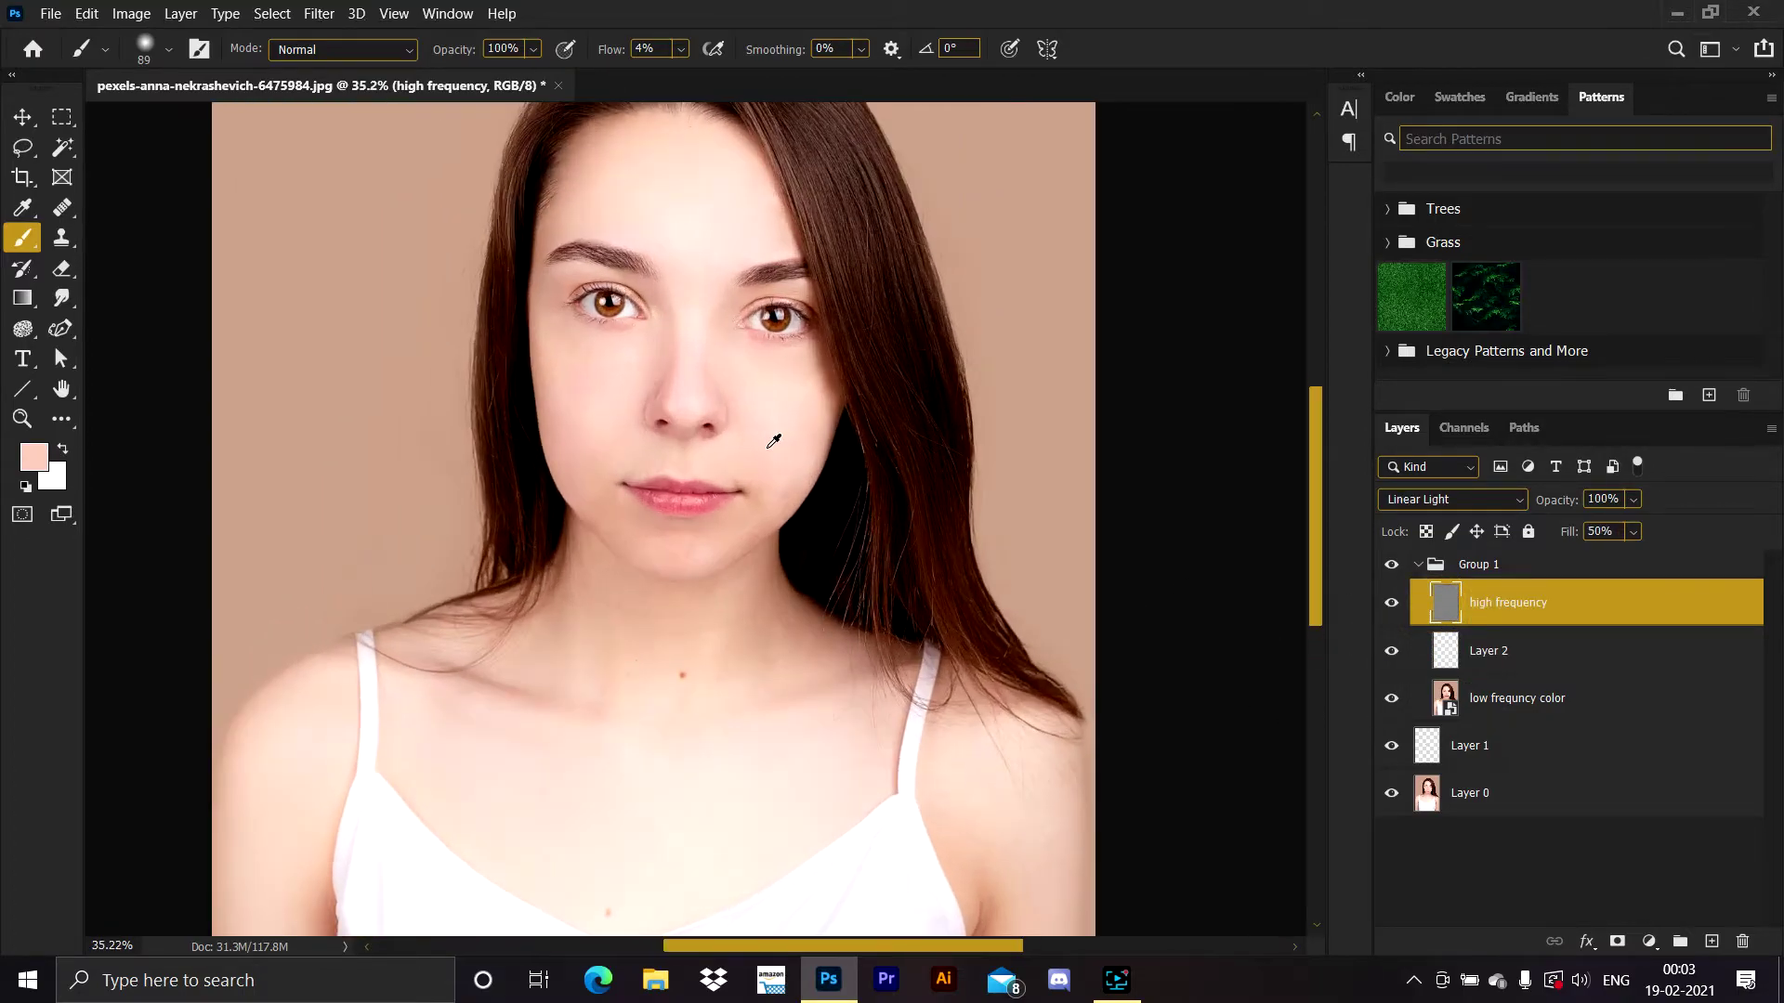
pyautogui.moveTo(553, 541); pyautogui.dragTo(481, 866)
pyautogui.scroll(5, 451, 308)
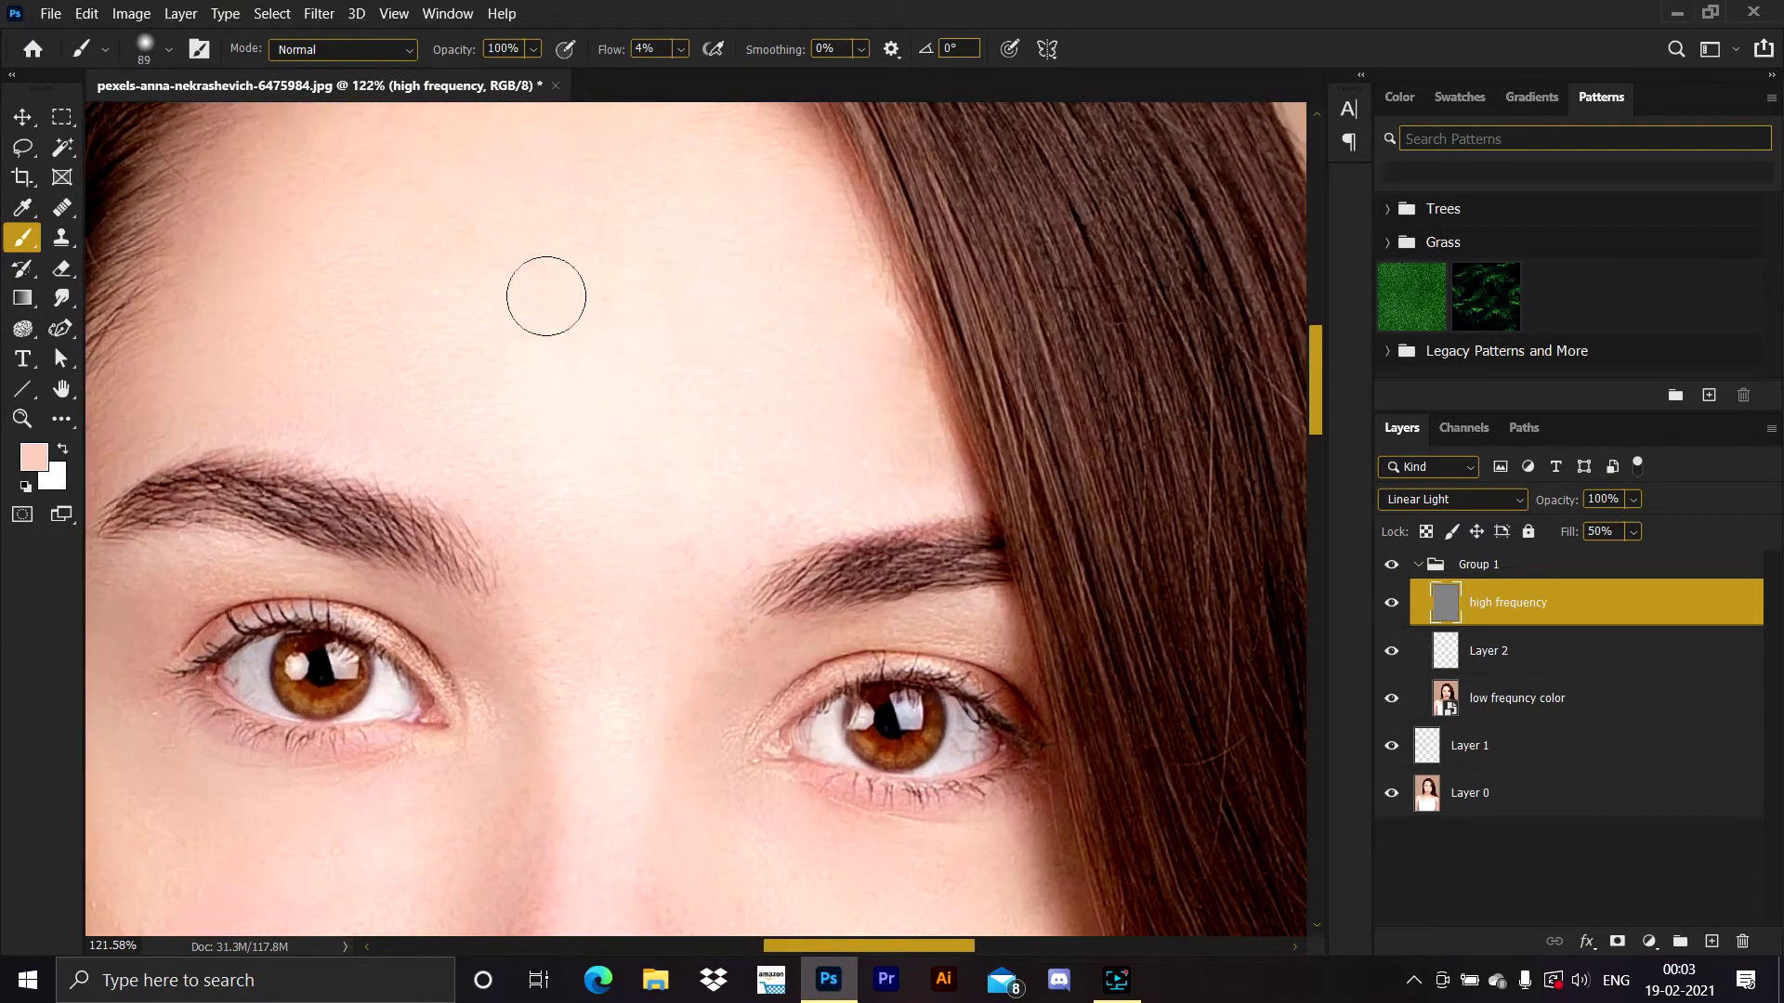
pyautogui.moveTo(614, 311); pyautogui.dragTo(601, 447)
pyautogui.scroll(6, 641, 483)
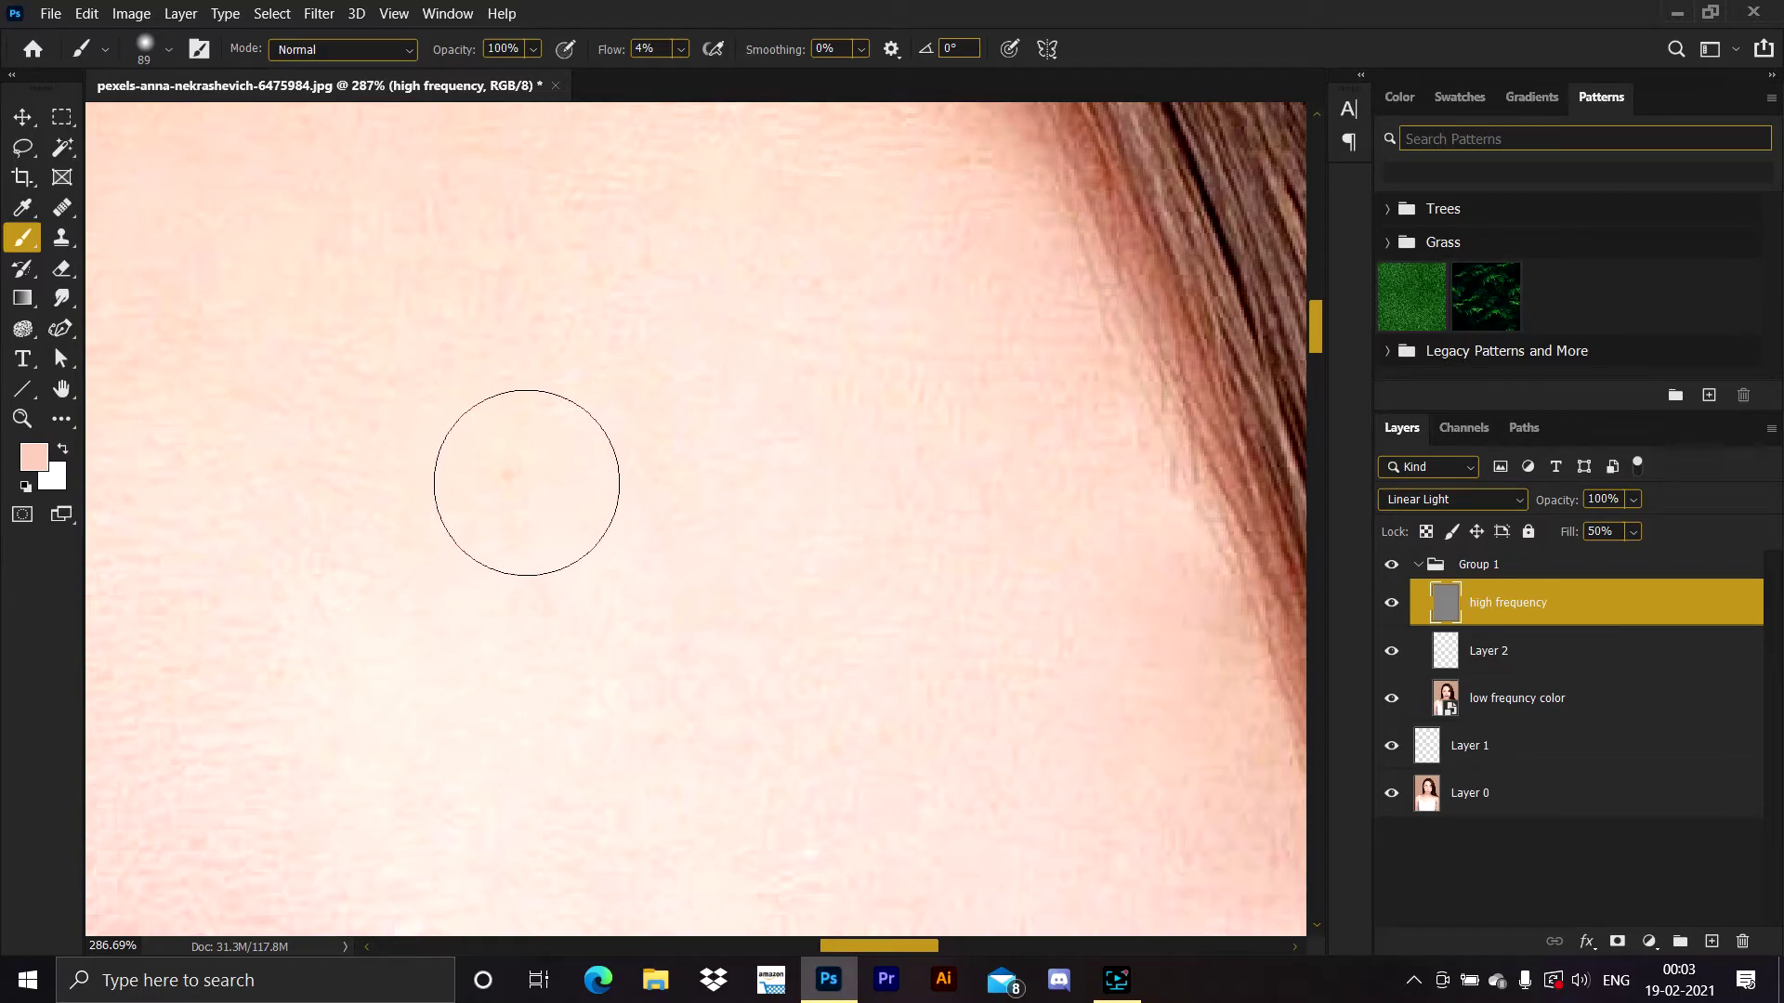
pyautogui.moveTo(521, 481); pyautogui.dragTo(406, 487)
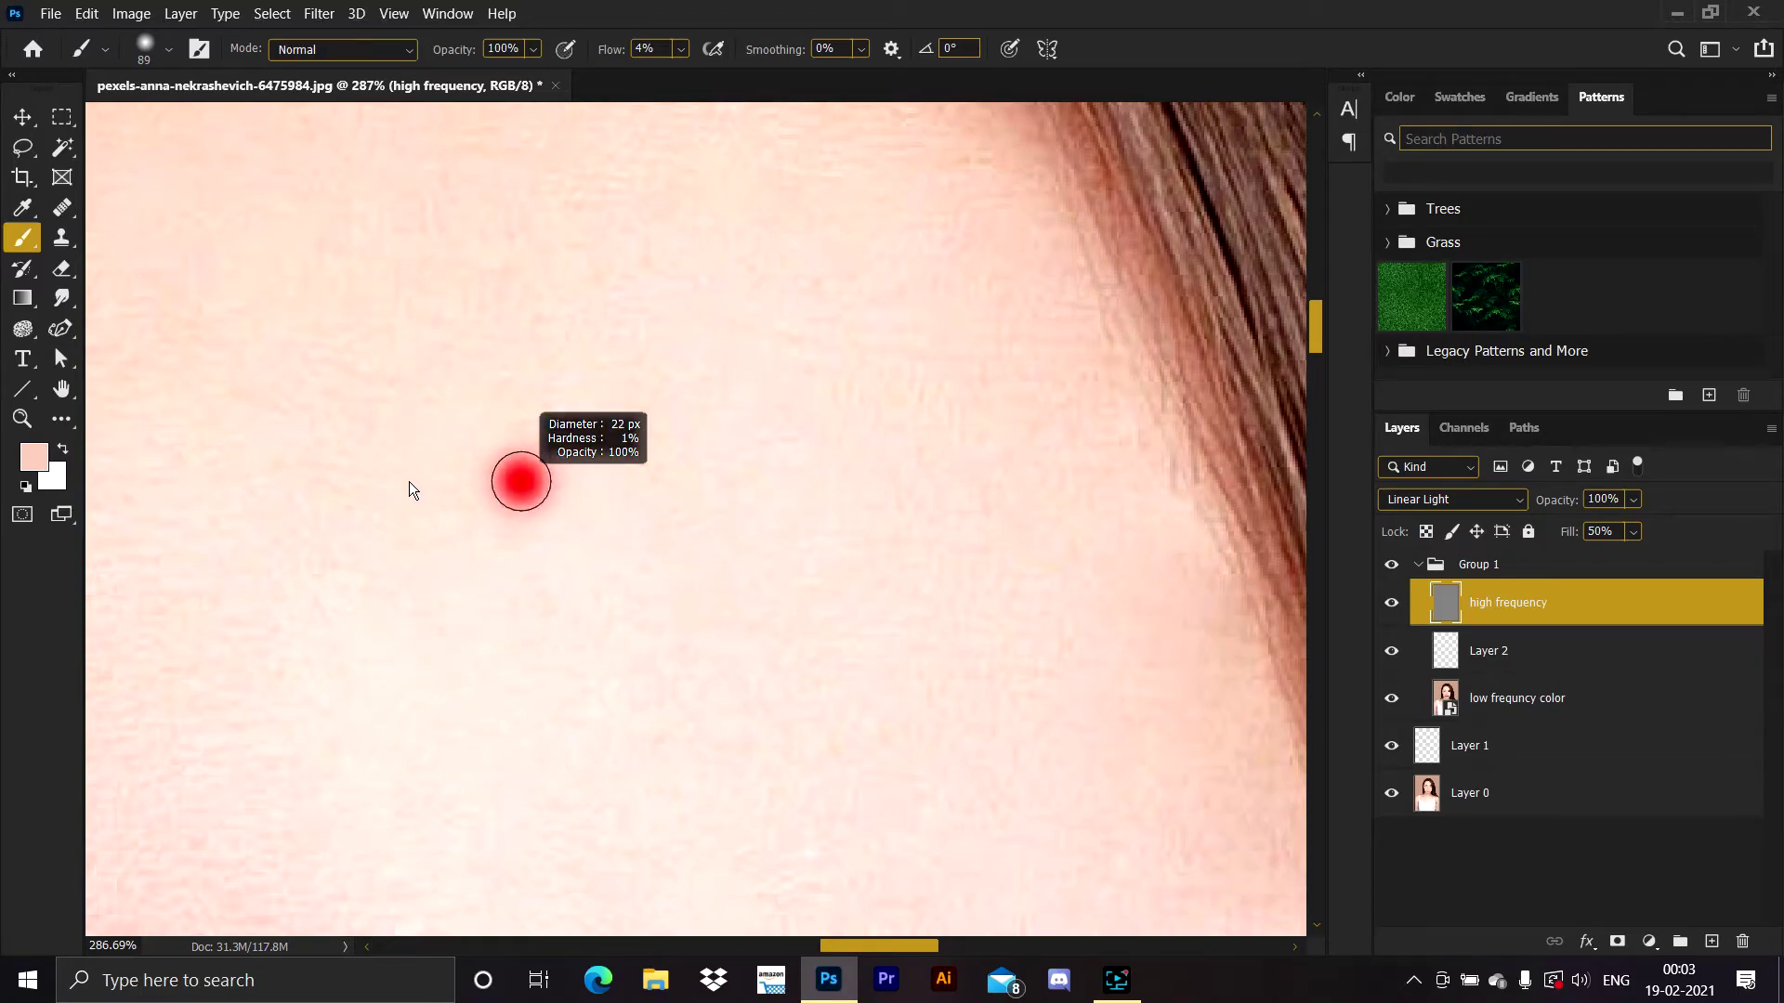
# Switch to the Healing Brush tool for the high frequency layer
pyautogui.click(62, 212)
pyautogui.moveTo(65, 216)
pyautogui.mouseDown()
pyautogui.moveTo(126, 243)
pyautogui.moveTo(126, 210)
pyautogui.moveTo(148, 234)
pyautogui.moveTo(152, 209)
pyautogui.moveTo(174, 228)
pyautogui.mouseUp()
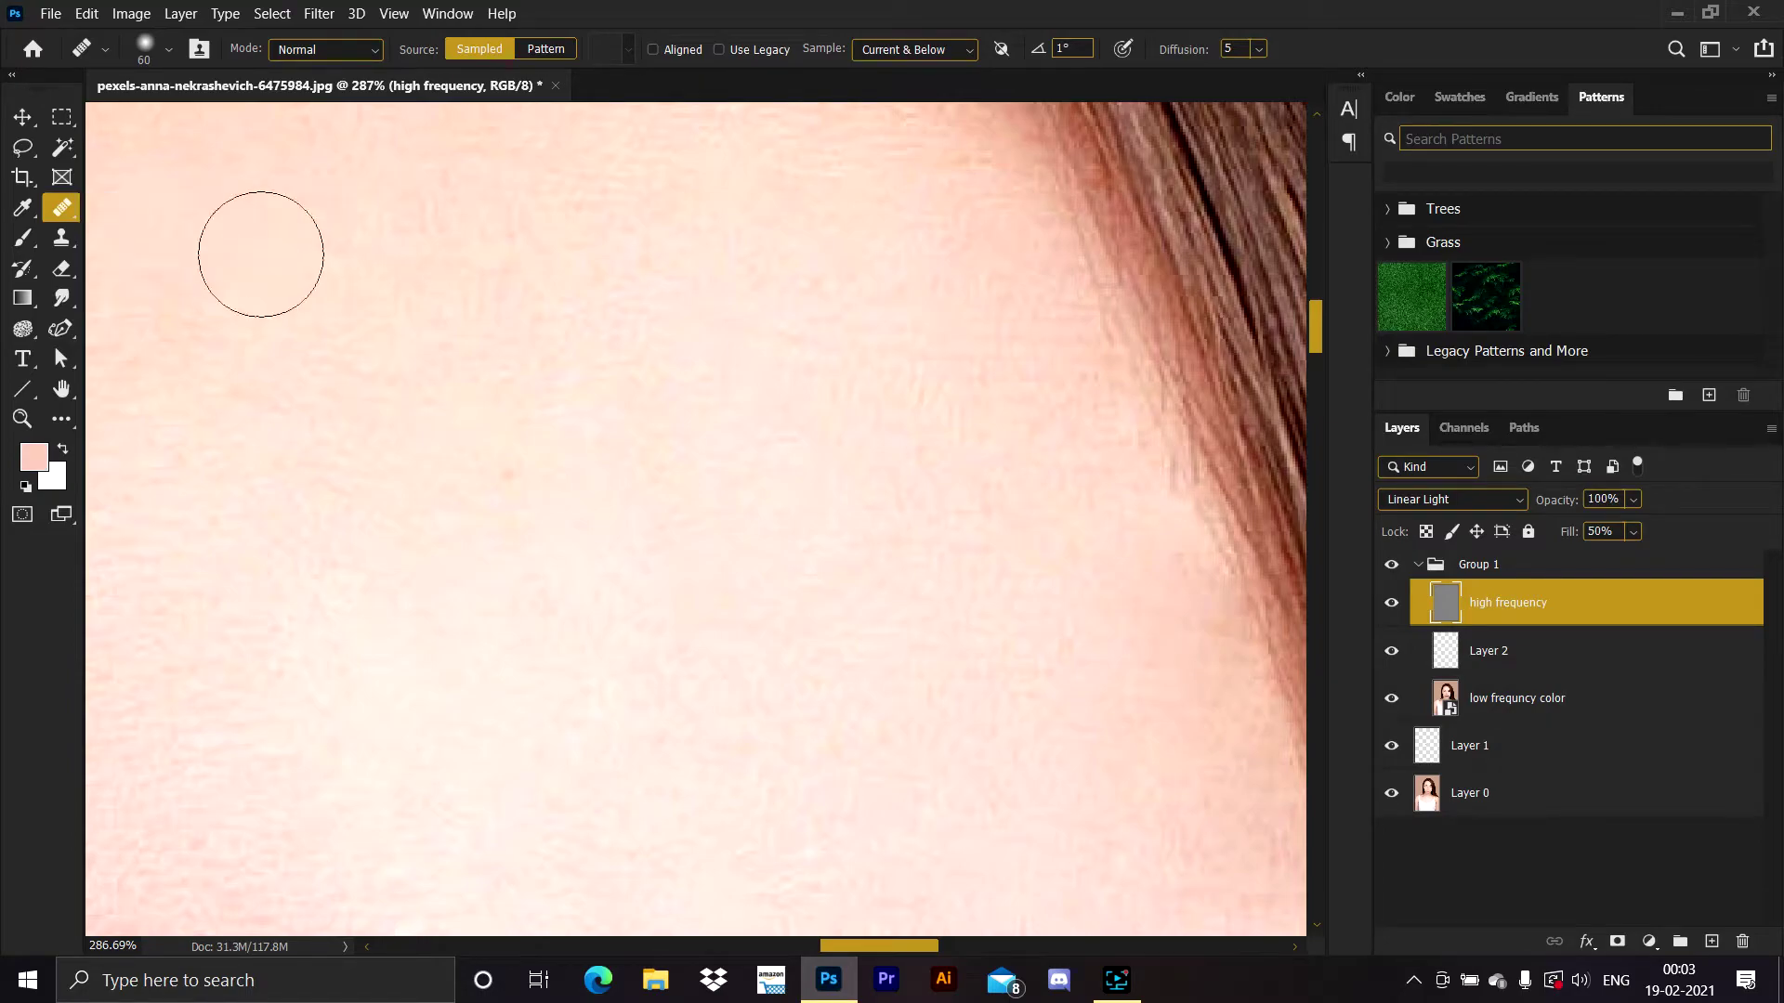
# Try to heal the small forehead spot with skin texture sampled beside it, and undo the stroke
pyautogui.keyDown('alt'); pyautogui.click(574, 463); pyautogui.keyUp('alt')
pyautogui.moveTo(557, 470); pyautogui.dragTo(506, 469)
pyautogui.hotkey('ctrl', 'z')
# Set the Healing Brush to sample the Current Layer and heal spots across the middle of the forehead
pyautogui.click(915, 51)
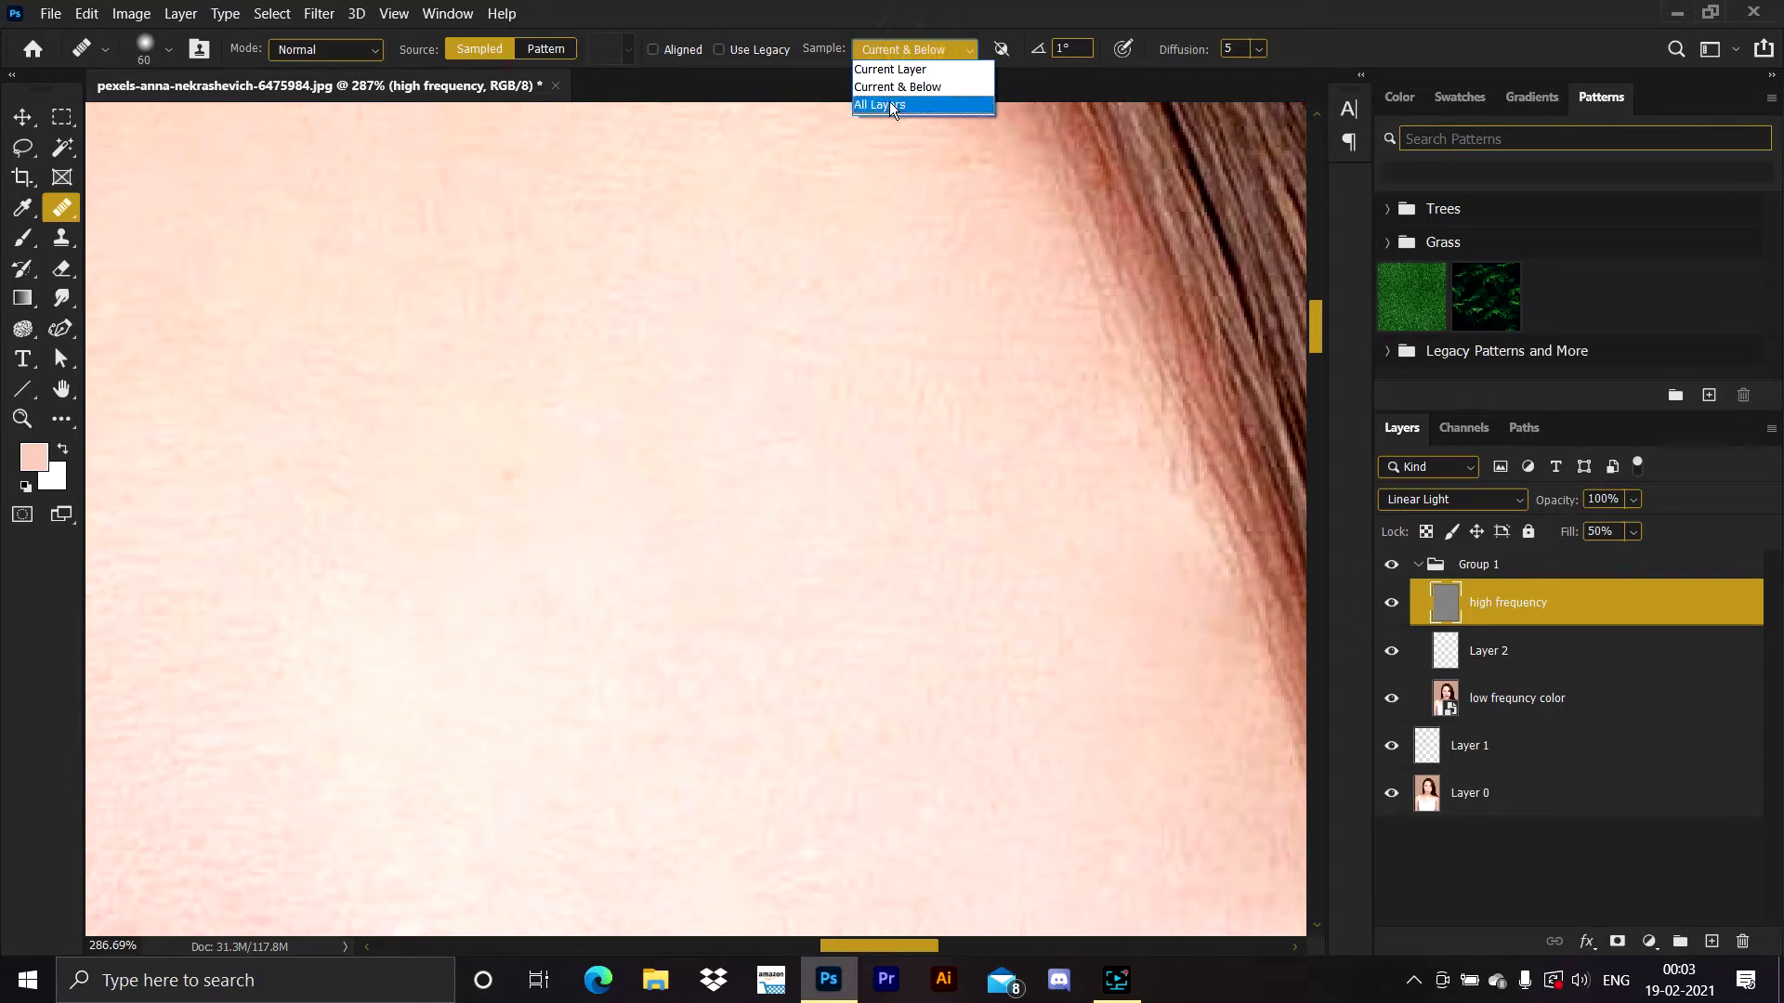
pyautogui.click(890, 69)
pyautogui.keyDown('alt'); pyautogui.click(513, 472); pyautogui.keyUp('alt')
pyautogui.click(807, 471)
pyautogui.click(550, 471)
pyautogui.keyDown('alt'); pyautogui.click(573, 438); pyautogui.keyUp('alt')
pyautogui.click(688, 443)
pyautogui.keyDown('alt'); pyautogui.click(594, 469); pyautogui.keyUp('alt')
pyautogui.click(643, 468)
pyautogui.click(635, 460)
pyautogui.click(630, 451)
pyautogui.click(627, 434)
pyautogui.click(619, 432)
pyautogui.click(836, 511)
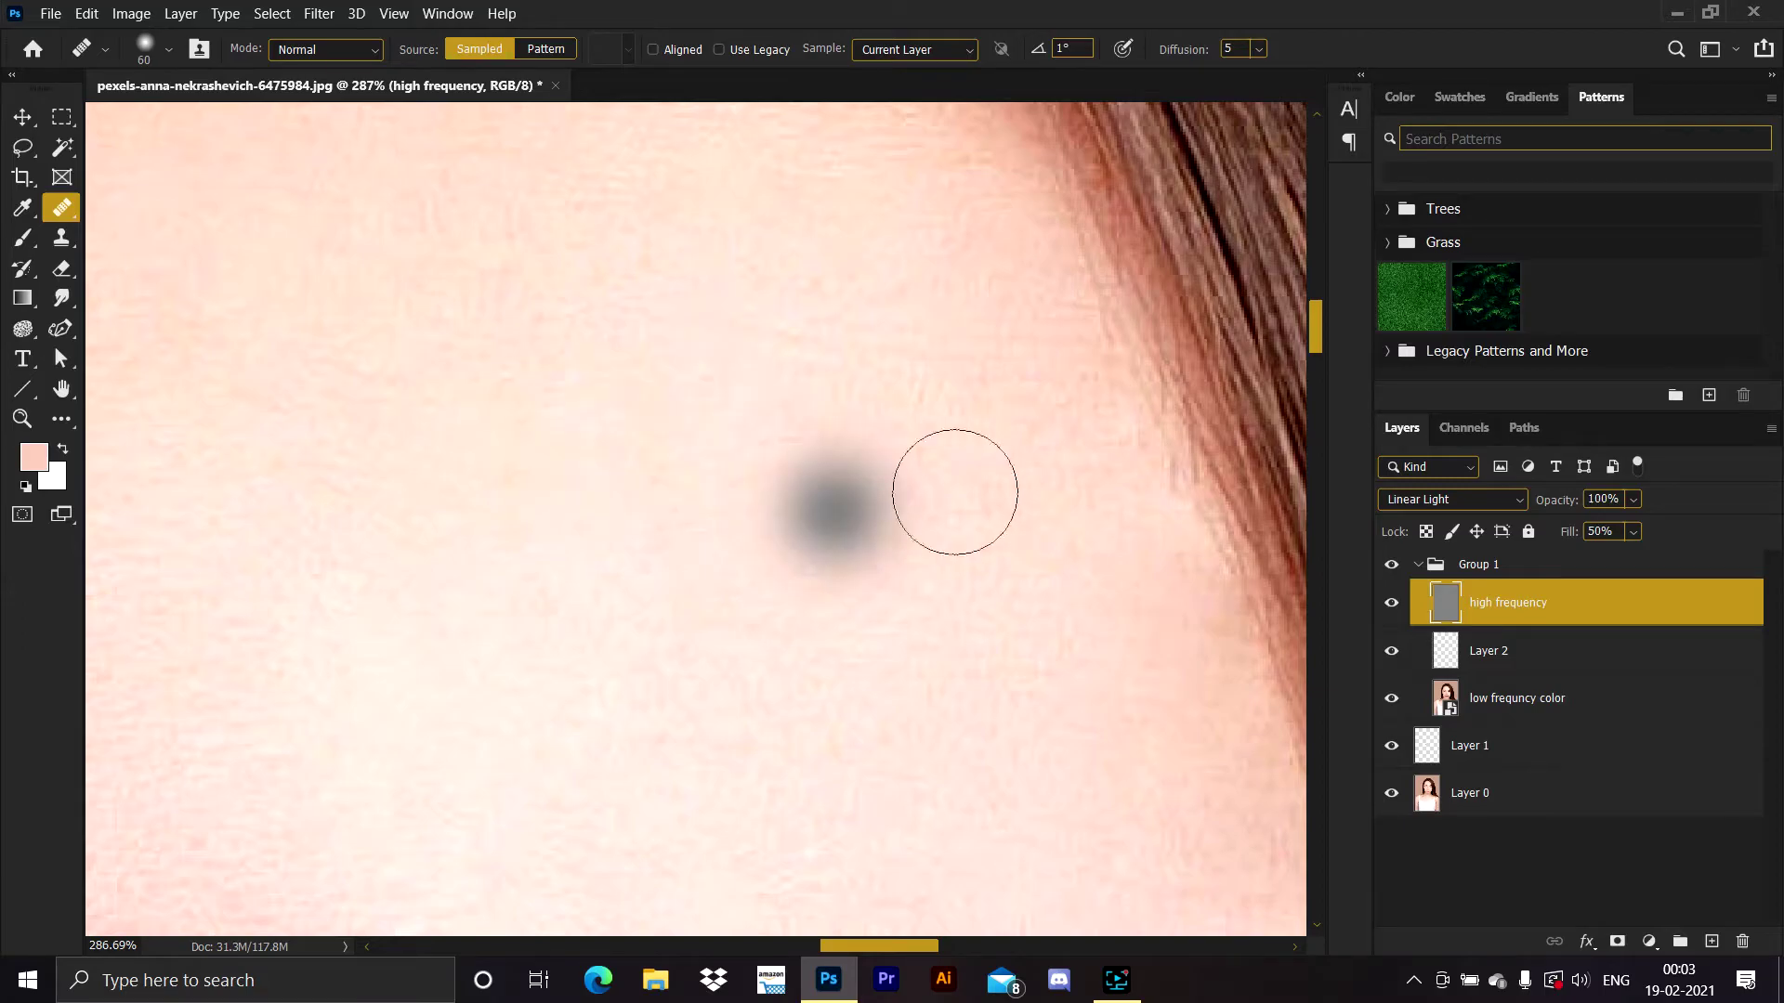
# Heal the small forehead spot on the high frequency layer with texture sampled just above it
pyautogui.click(657, 478)
pyautogui.keyDown('alt'); pyautogui.click(518, 448); pyautogui.keyUp('alt')
pyautogui.click(508, 481)
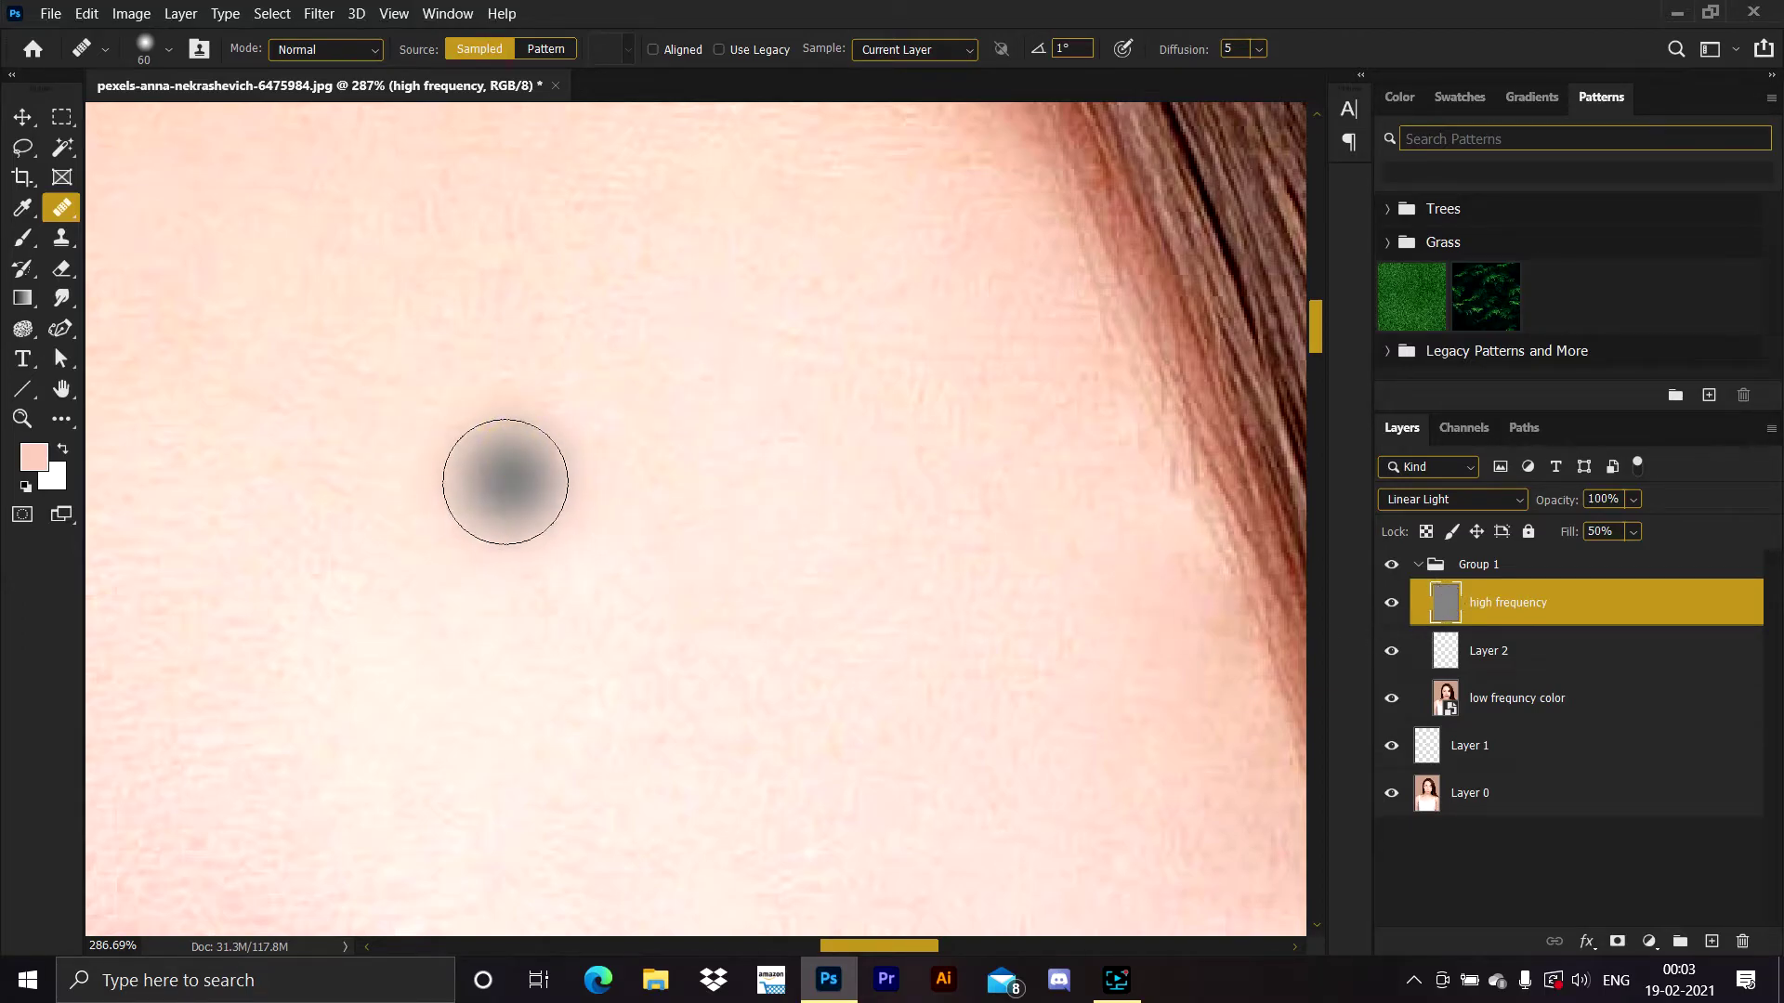
pyautogui.click(441, 504)
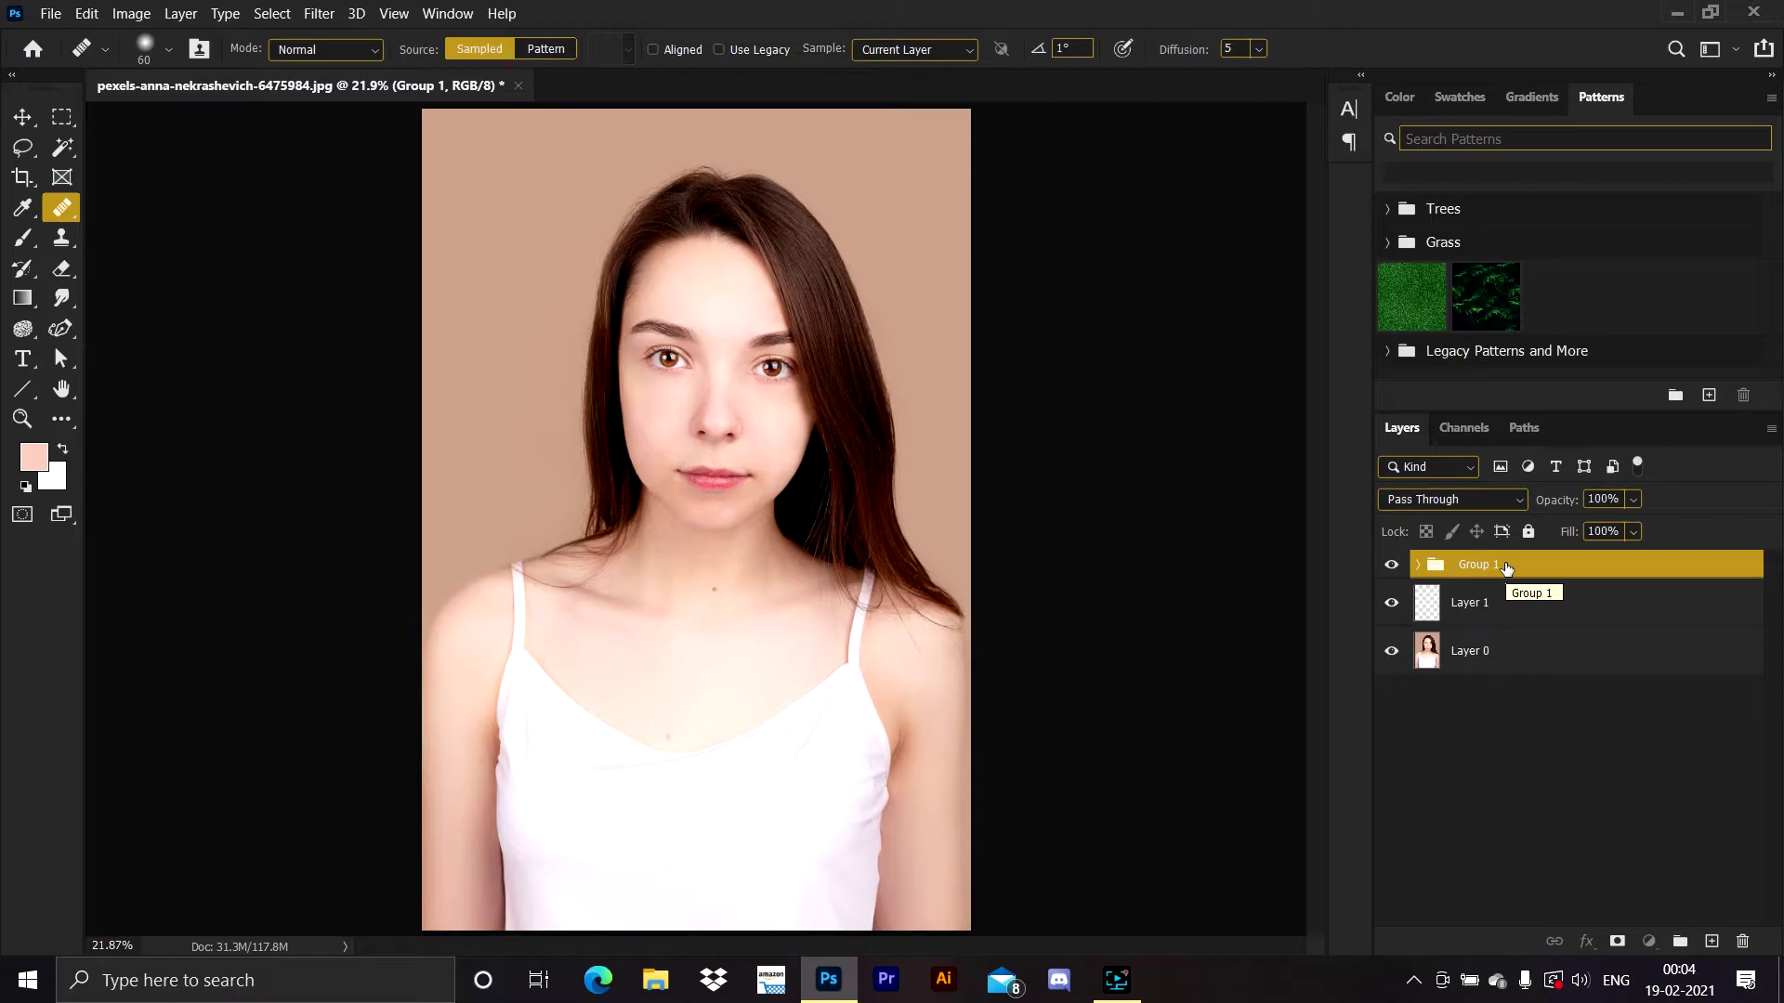
# Delete Group 1 and stamp all visible layers into a new layer on top
pyautogui.moveTo(1507, 567); pyautogui.dragTo(1752, 938)
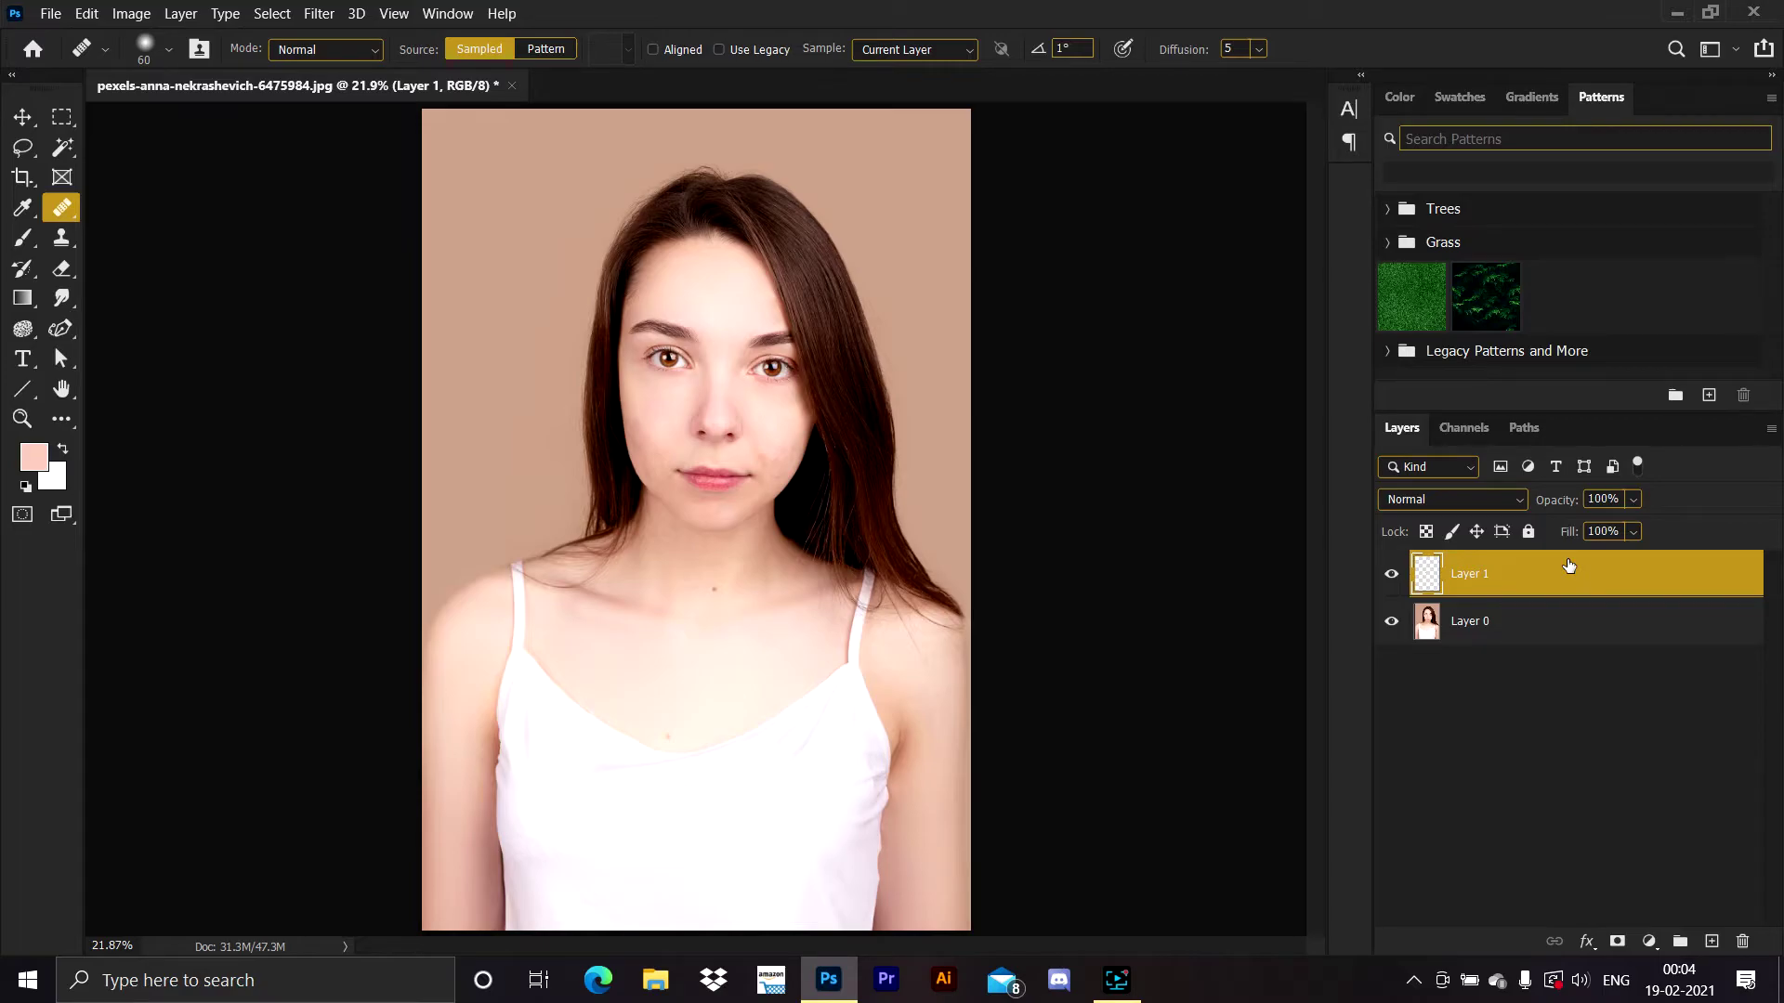
pyautogui.hotkey('ctrl', 'alt', 'shift', 'e')
# Set the stamped layer's blend mode to Linear Light and invert its colours
pyautogui.click(1393, 502)
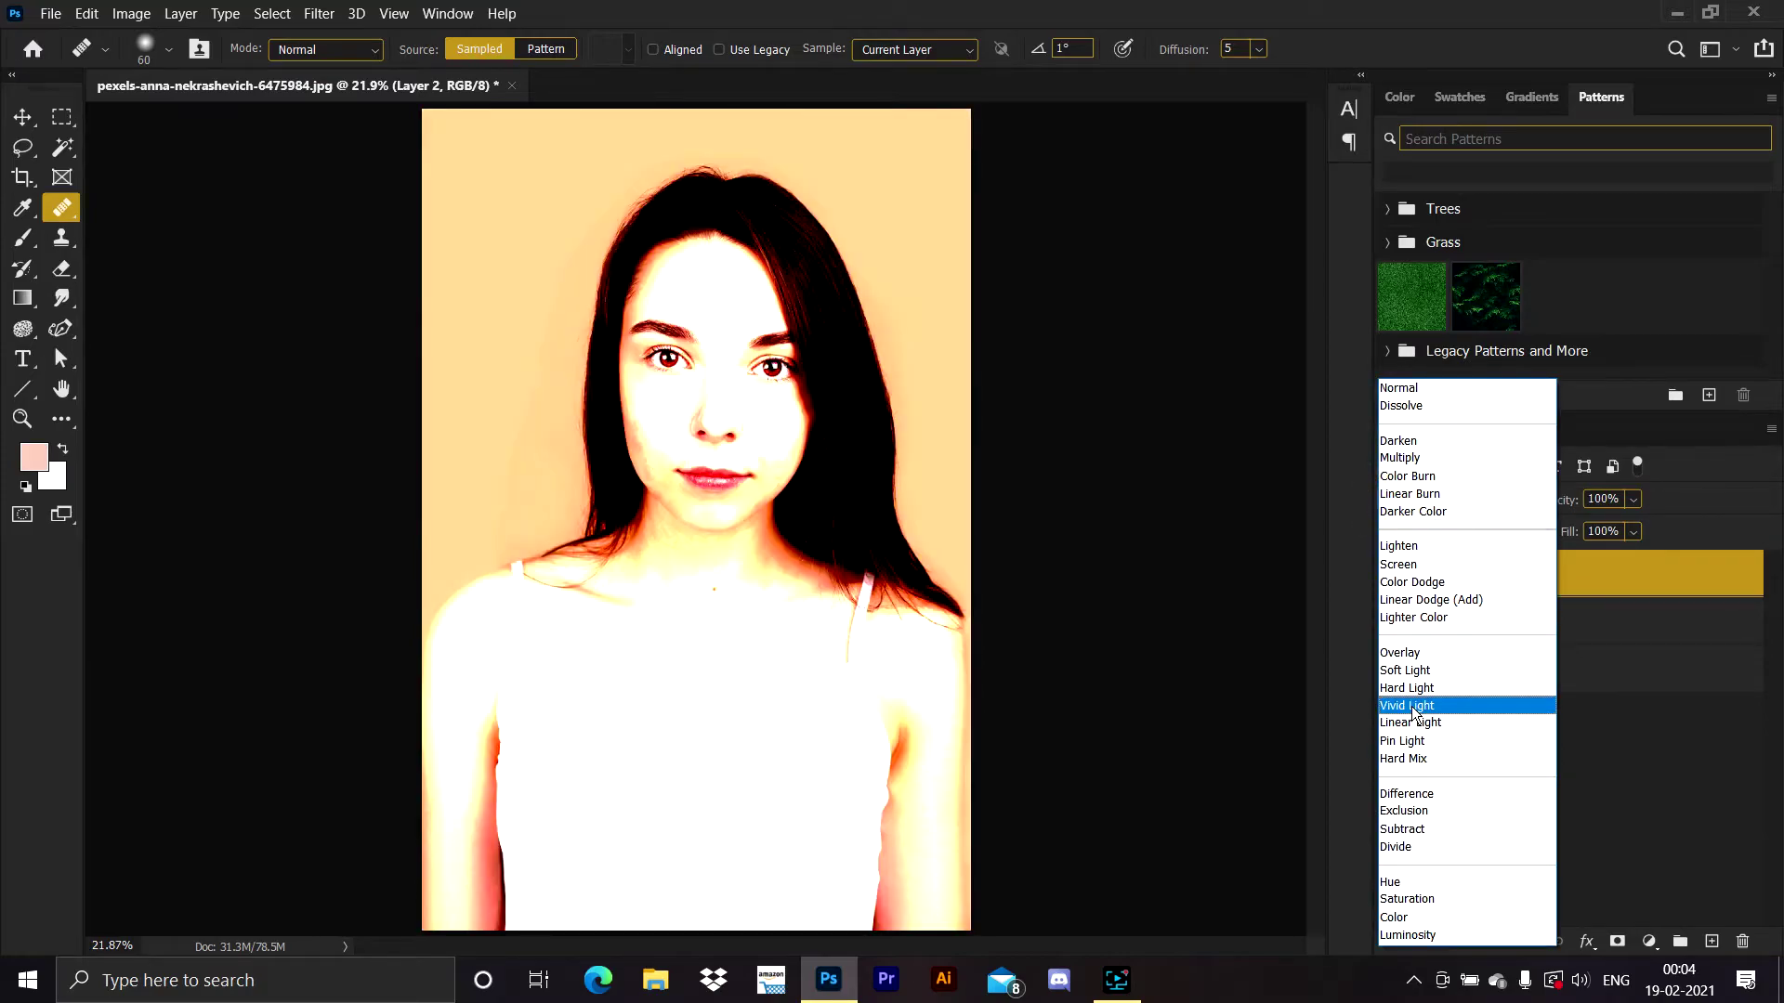
pyautogui.click(1420, 721)
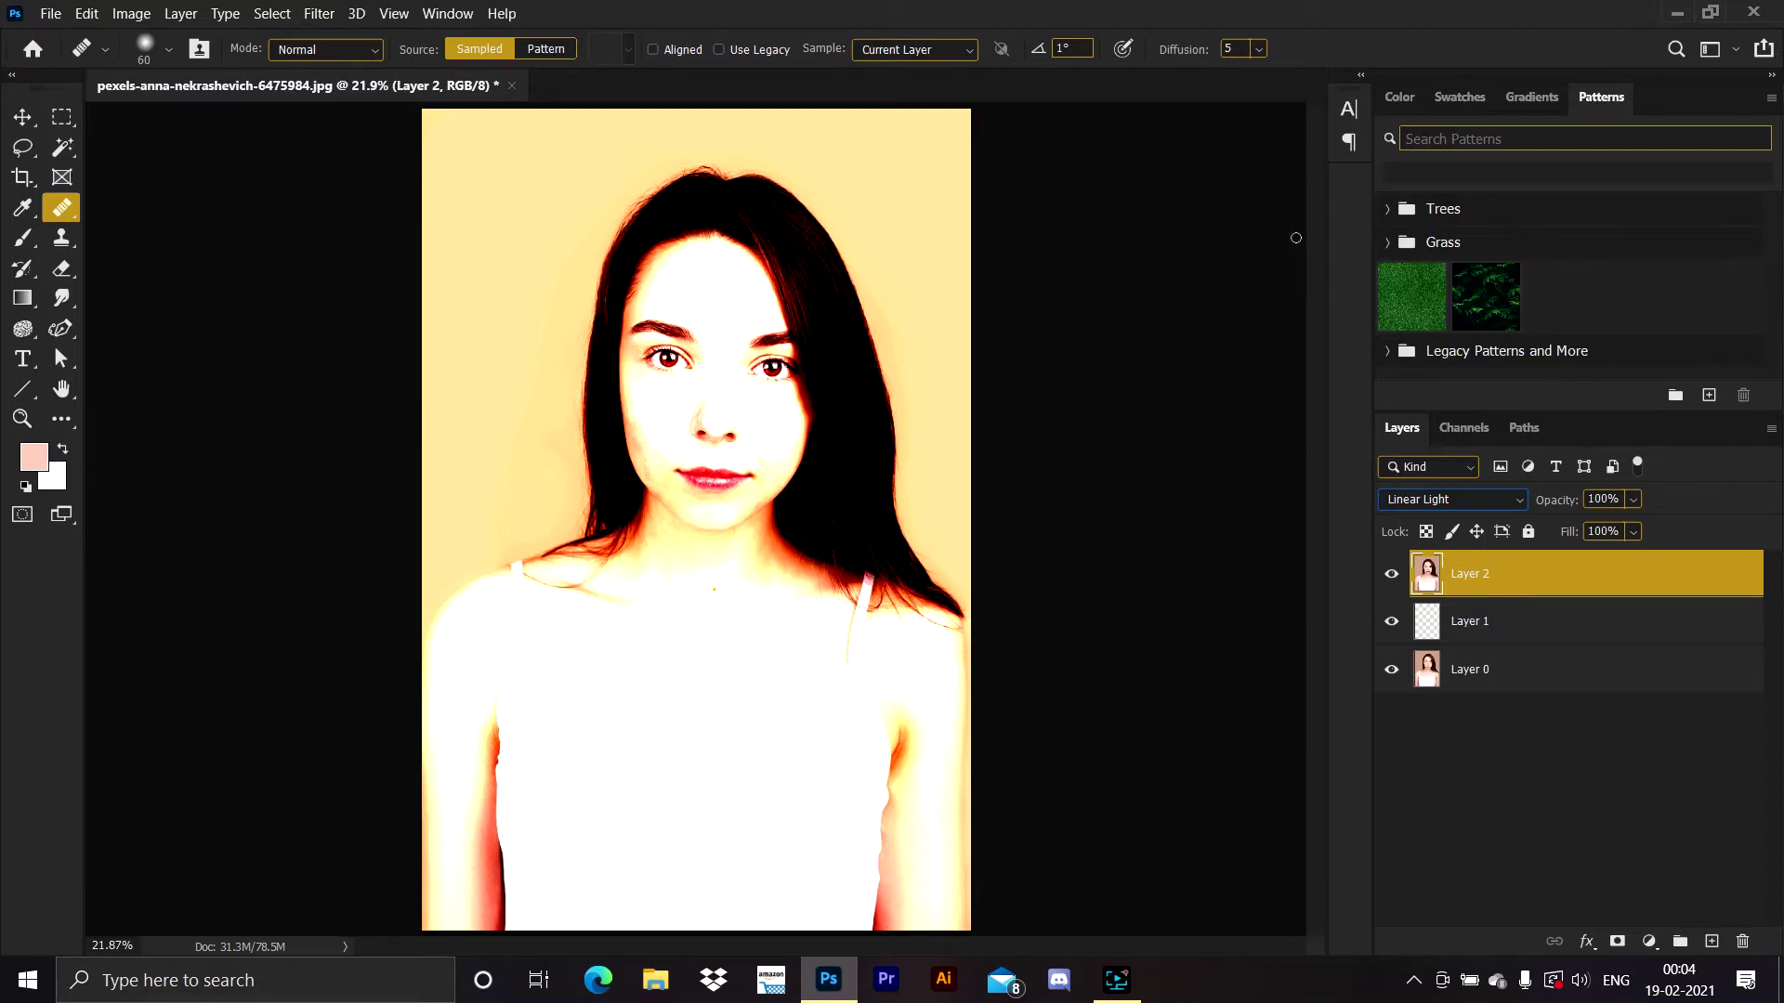
pyautogui.hotkey('ctrl', 'i')
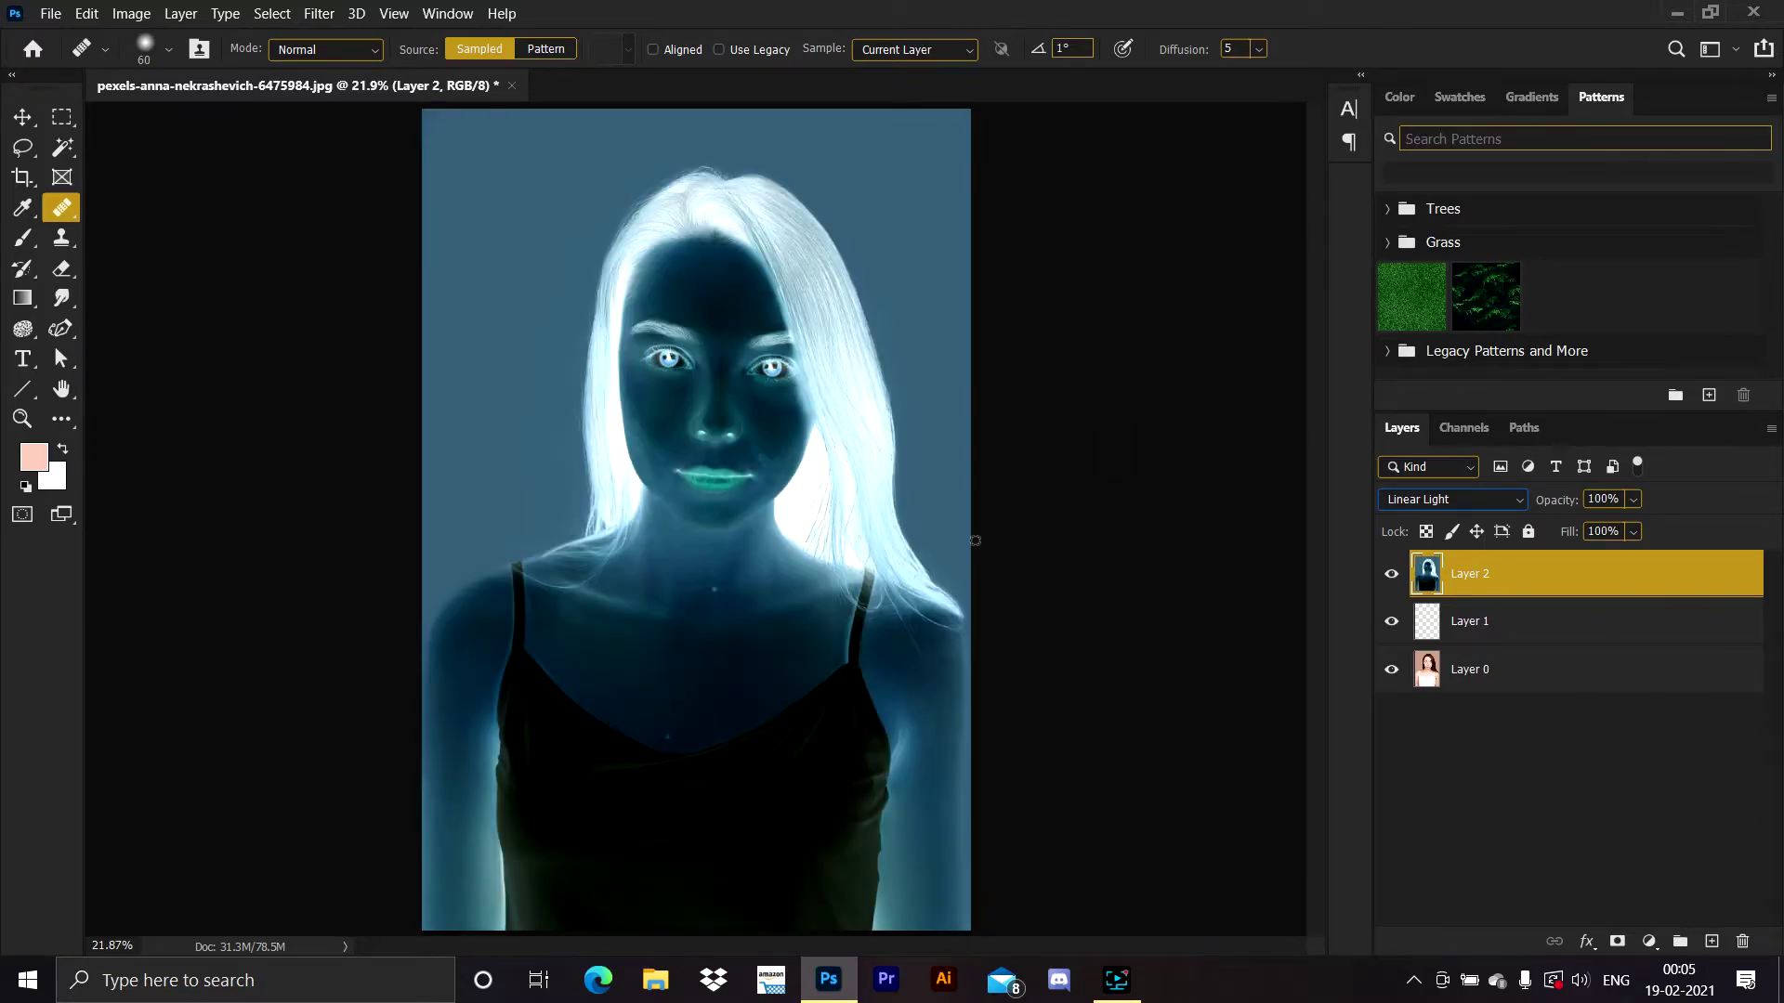
# Apply a High Pass filter with a radius of 3.5 pixels to the inverted layer
pyautogui.click(320, 15)
pyautogui.click(426, 477)
pyautogui.click(672, 504)
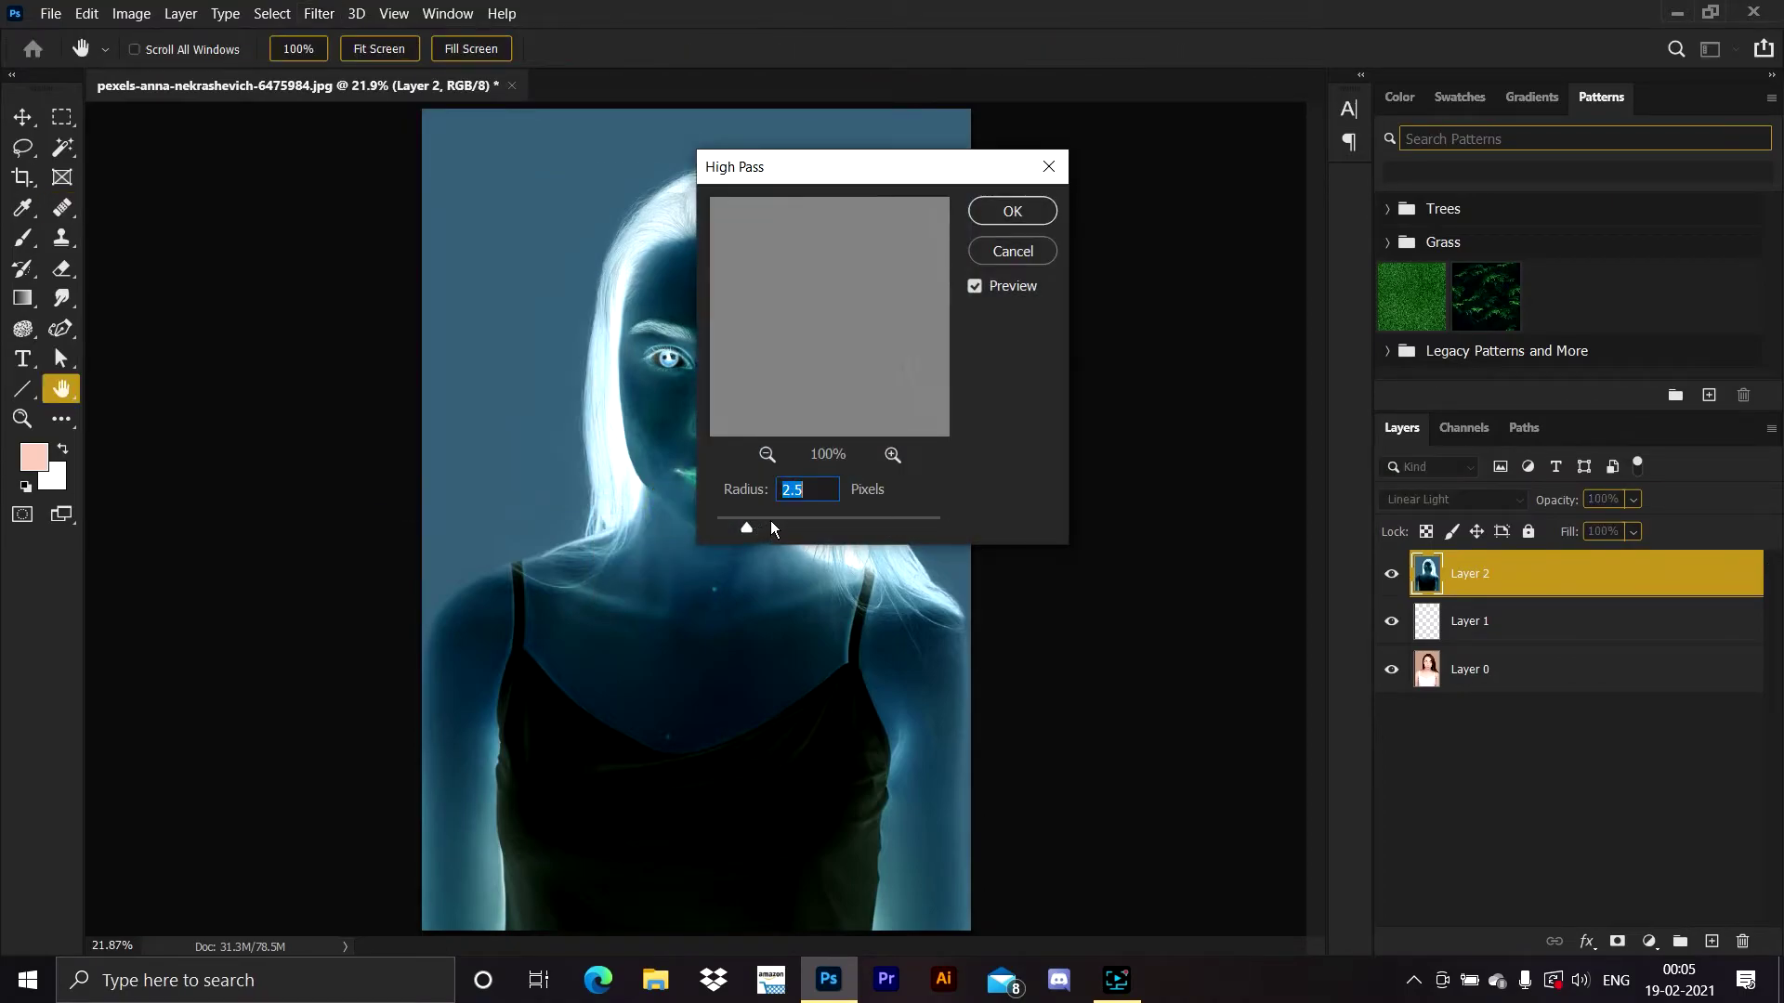
pyautogui.moveTo(765, 522); pyautogui.dragTo(756, 527)
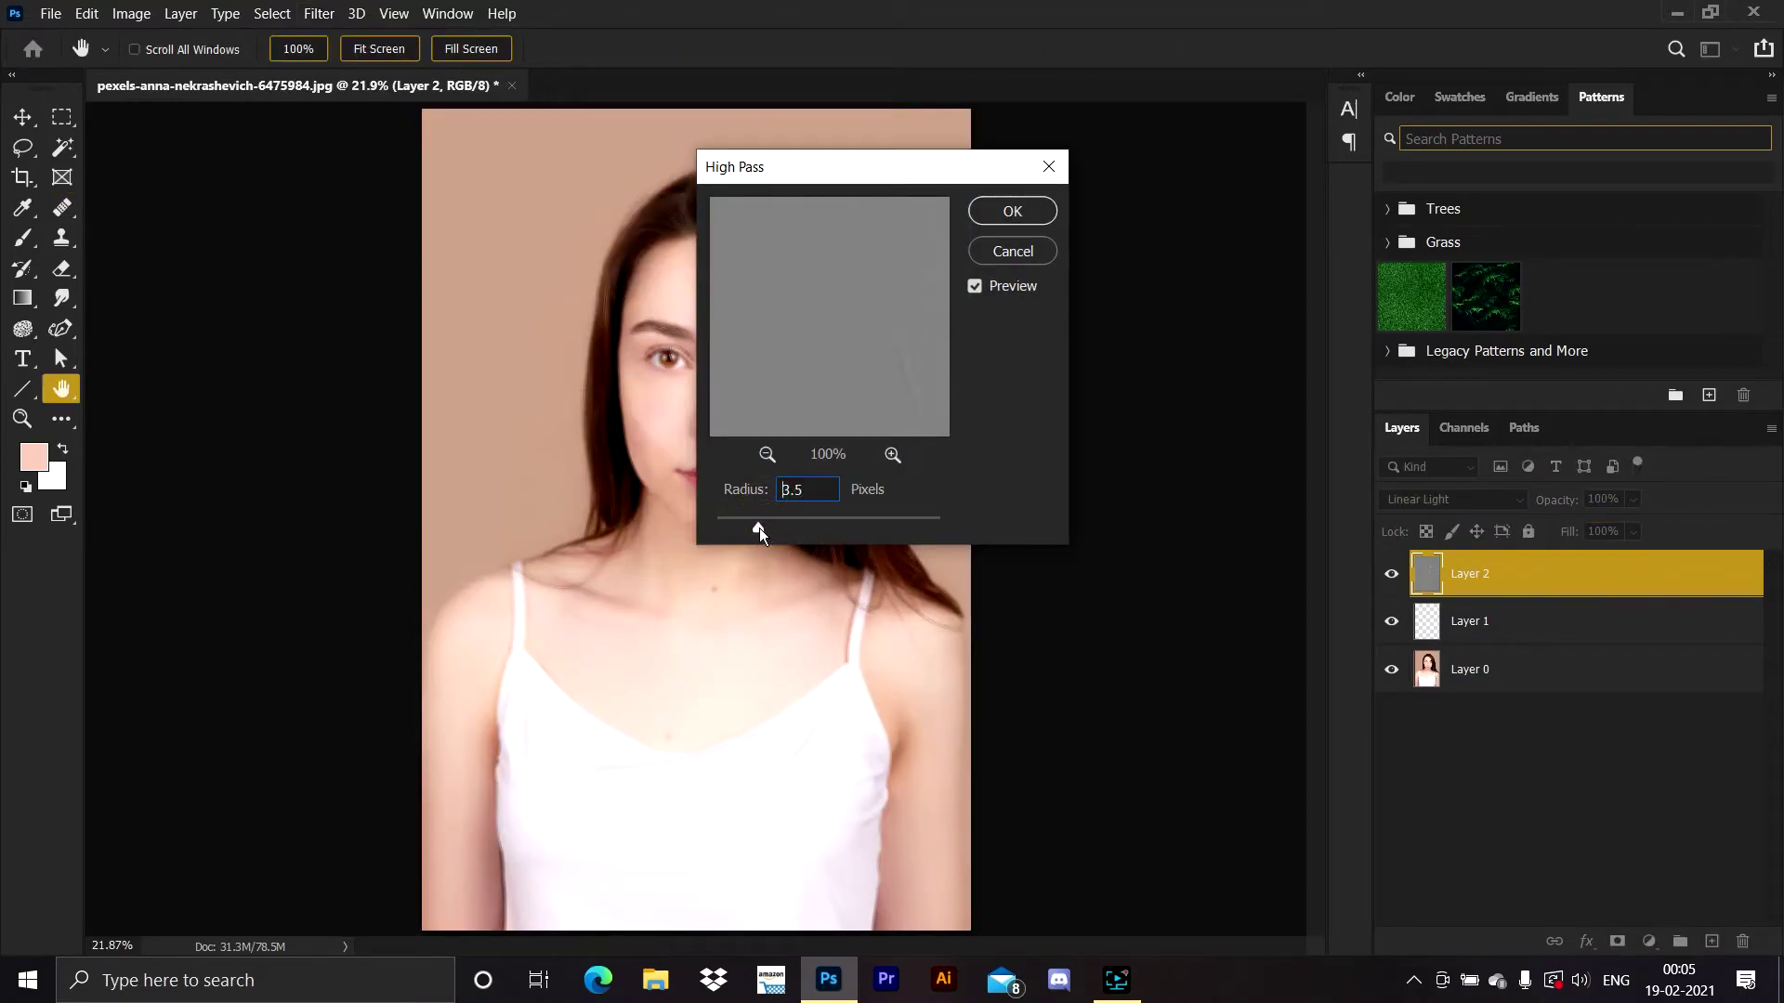
pyautogui.click(987, 215)
pyautogui.press('j')
# Apply a Gaussian Blur with a radius of 2.0 pixels to the high-pass layer
pyautogui.click(319, 13)
pyautogui.moveTo(358, 293)
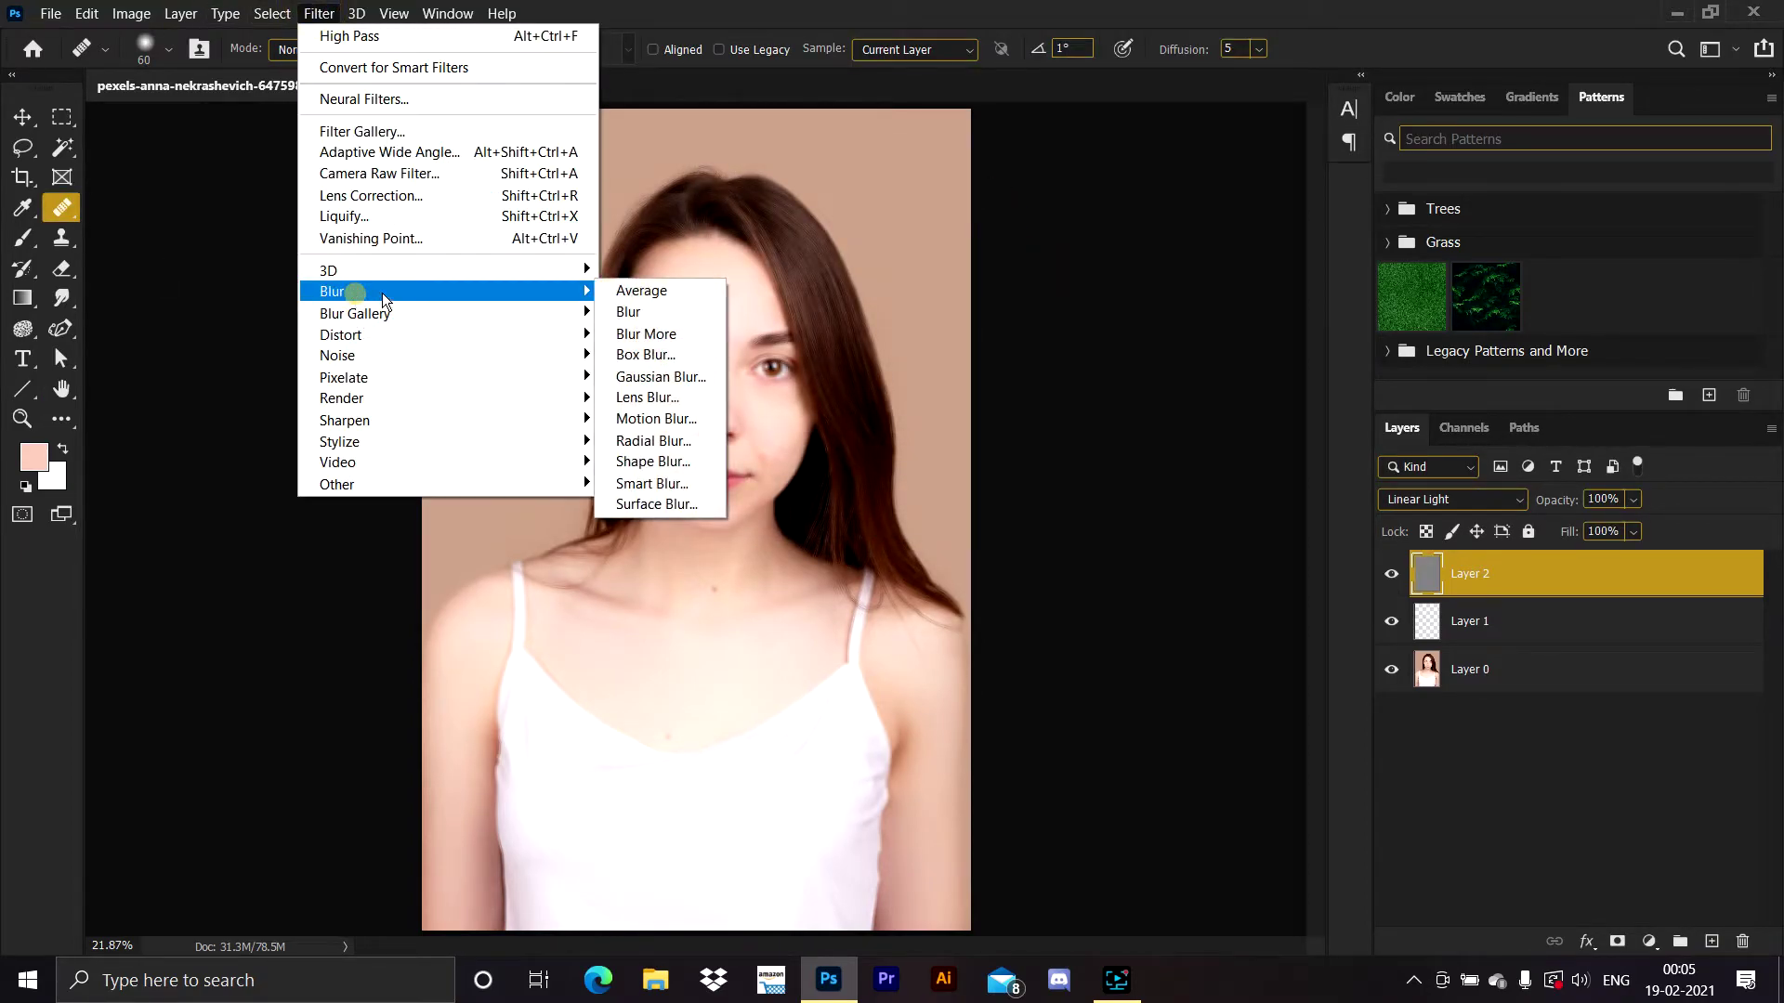
pyautogui.click(648, 371)
pyautogui.moveTo(954, 555); pyautogui.dragTo(899, 550)
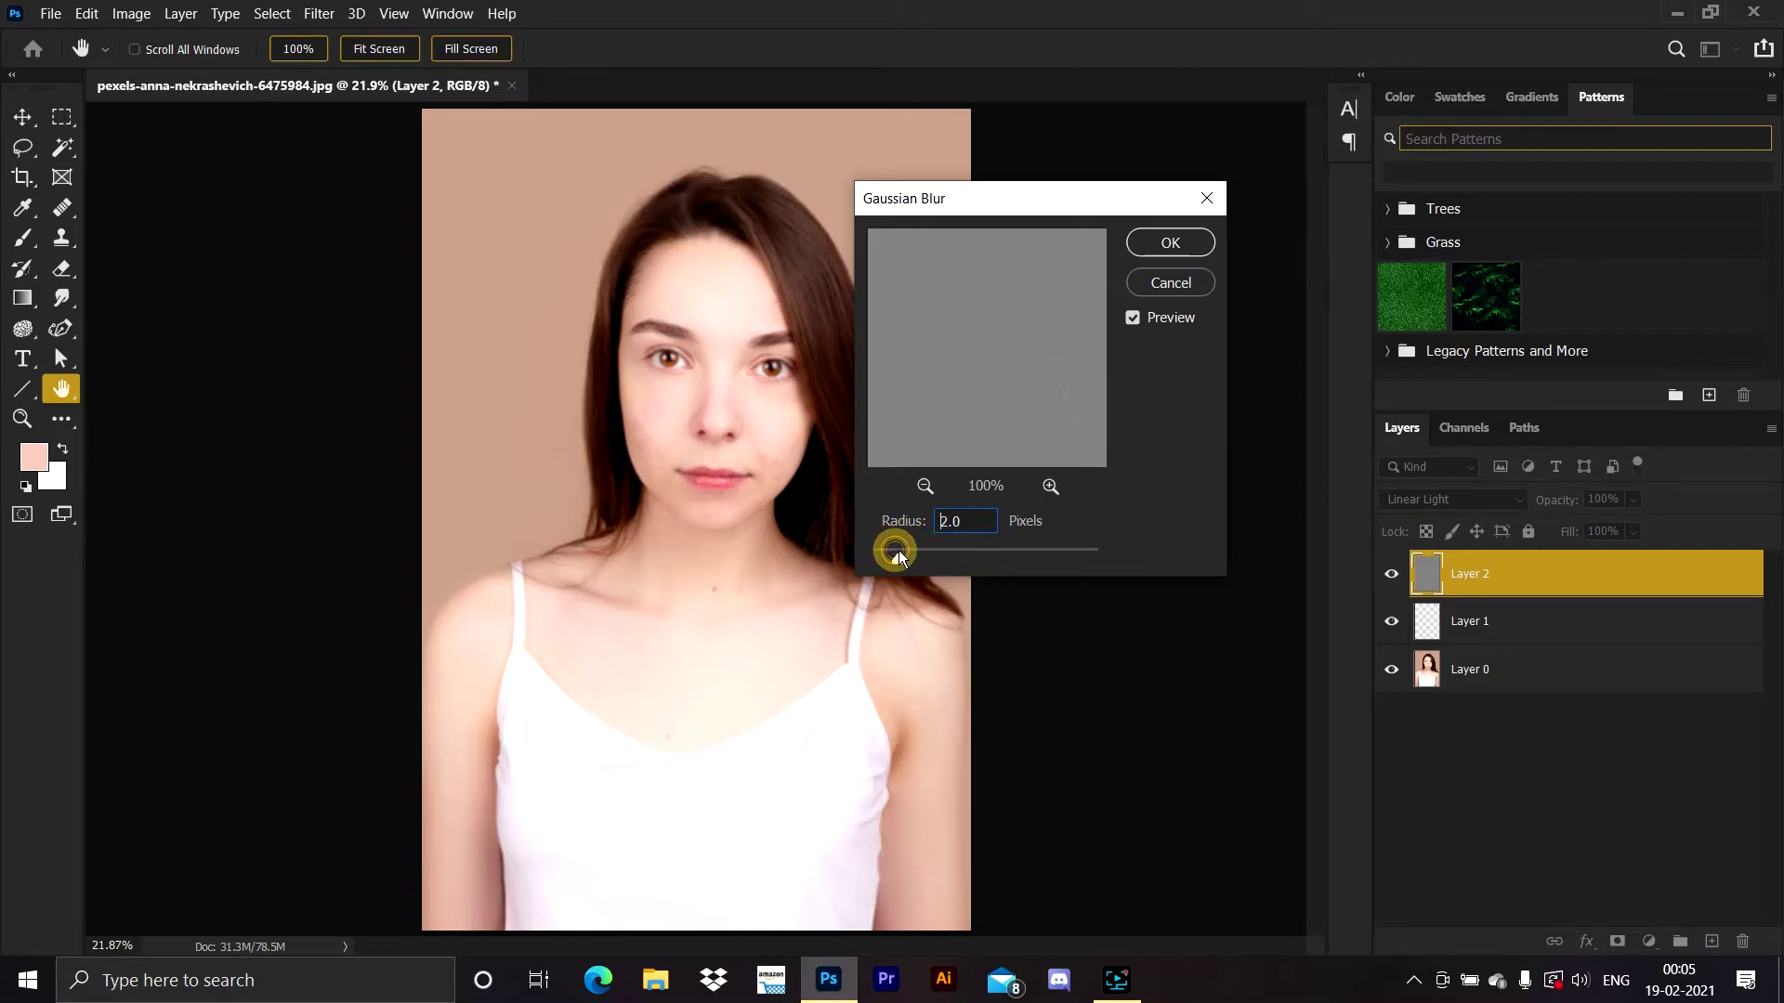
pyautogui.click(1170, 243)
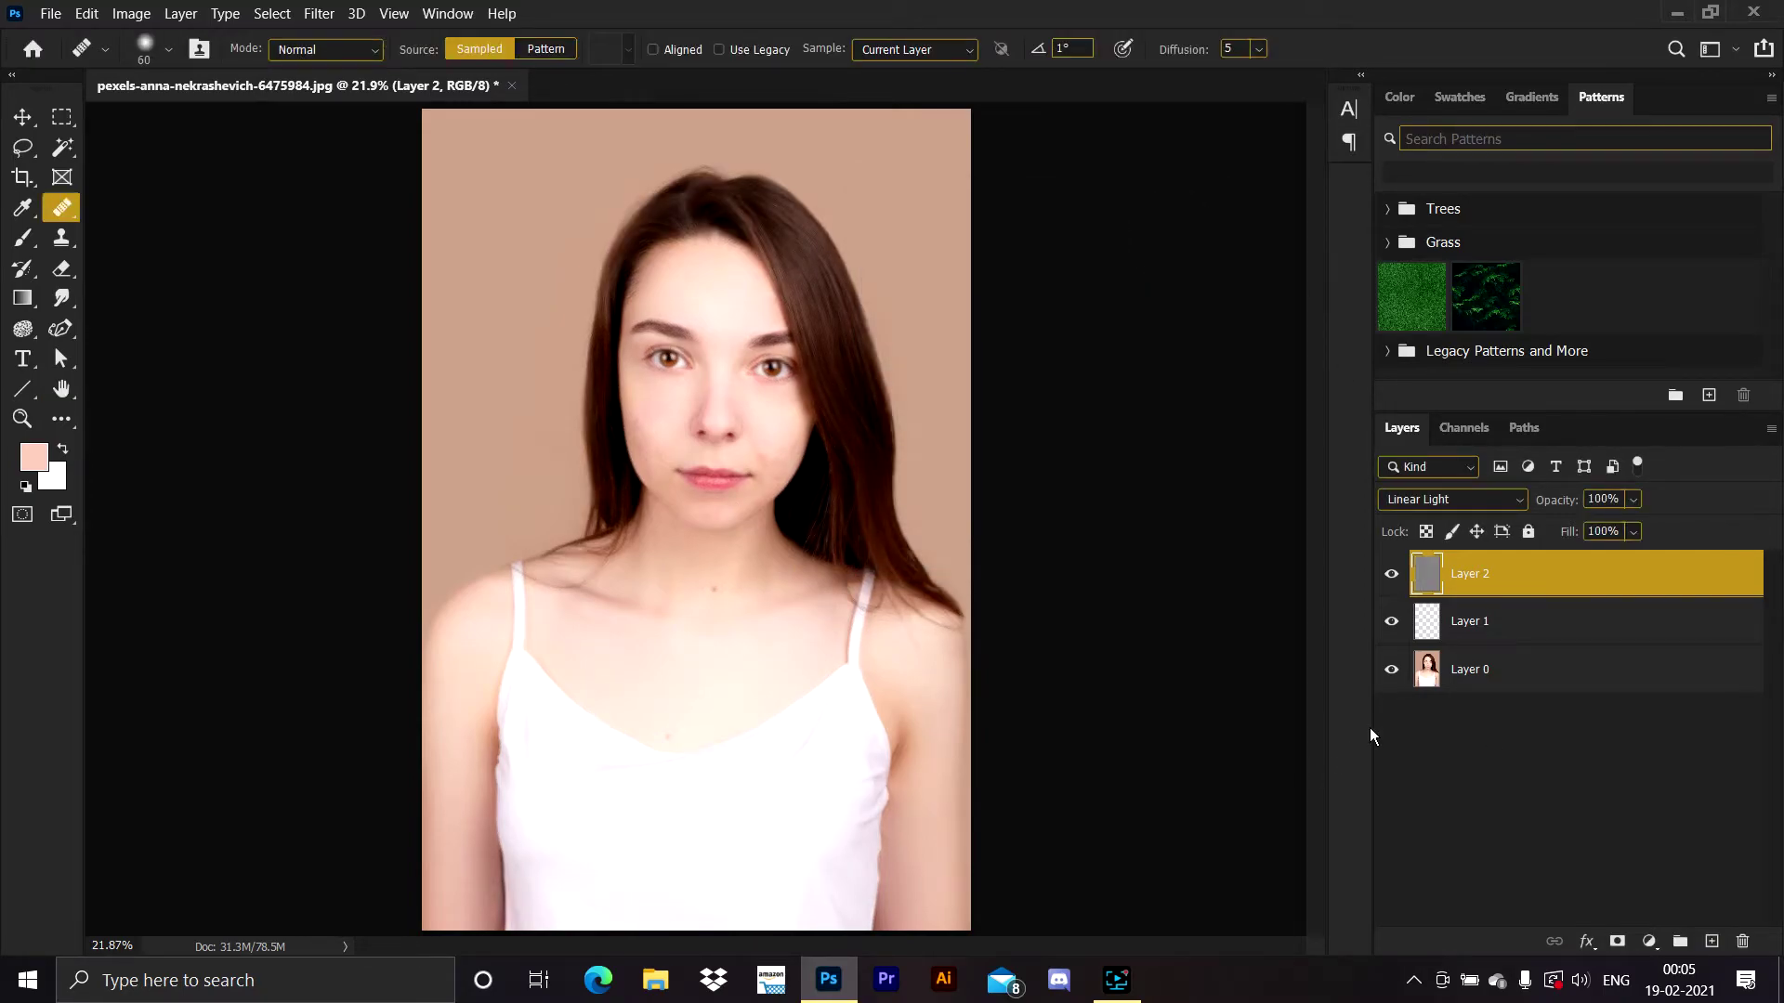
# Add a black layer mask that hides all of Layer 2
pyautogui.keyDown('alt'); pyautogui.click(1617, 941); pyautogui.keyUp('alt')
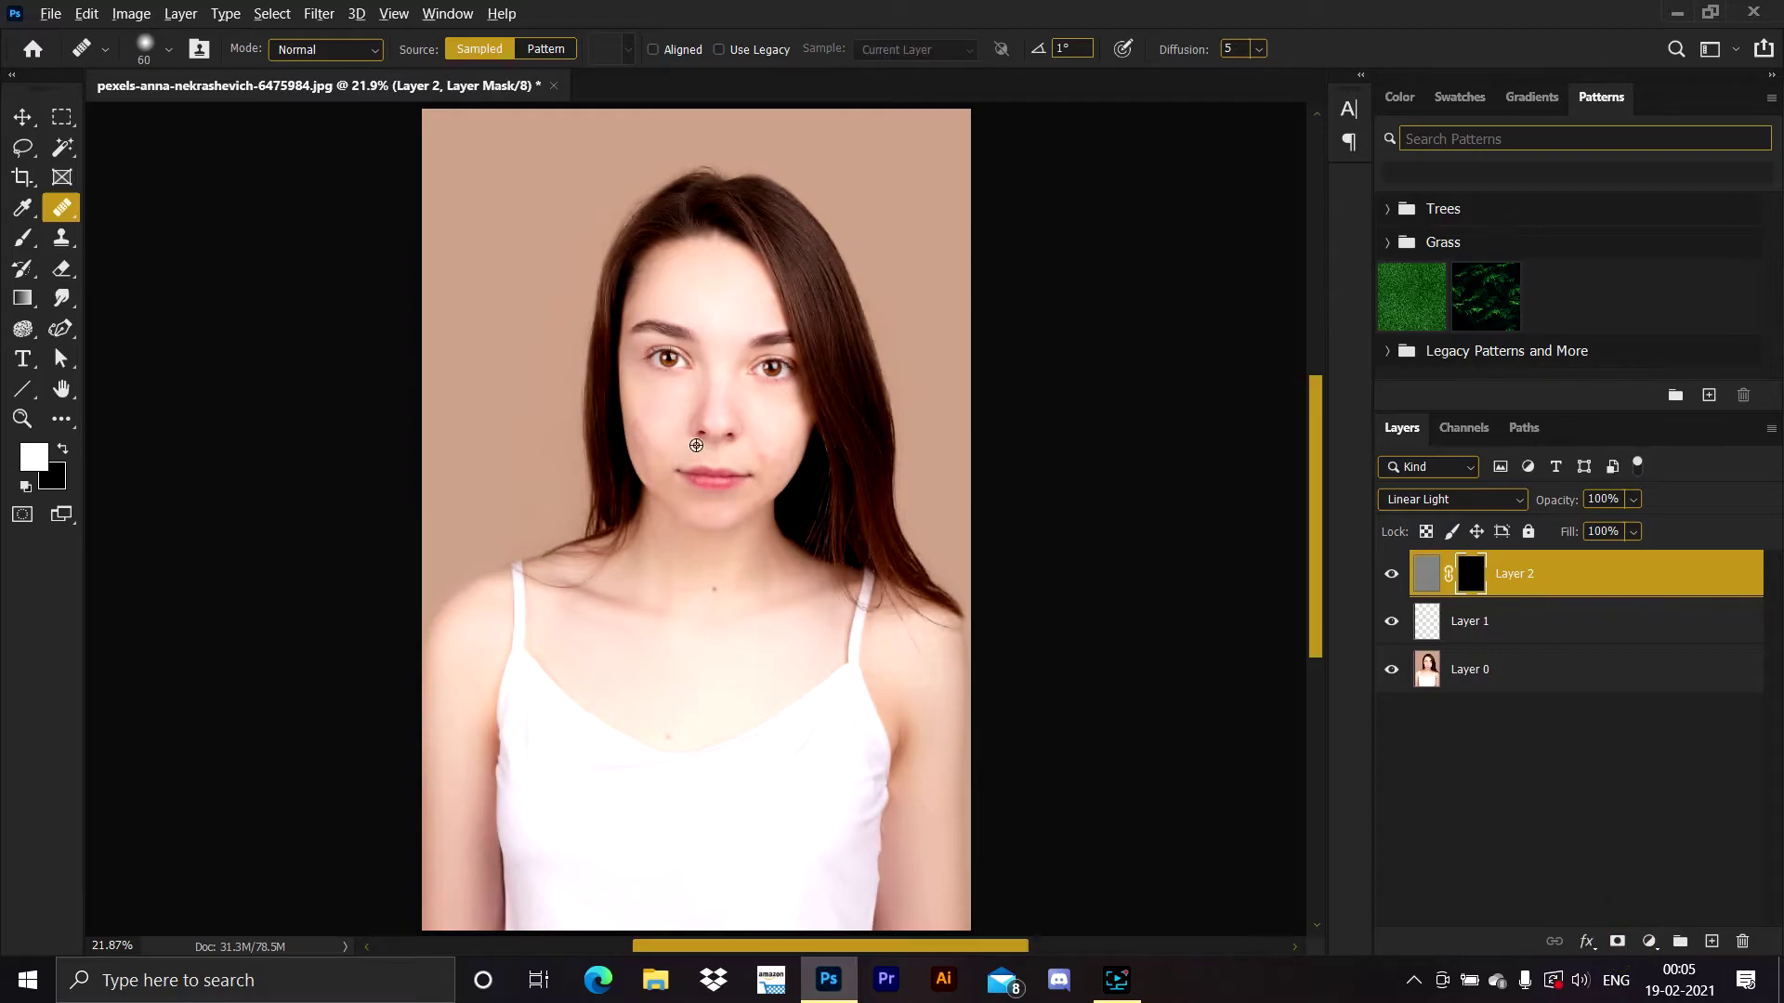
pyautogui.scroll(5, 697, 440)
pyautogui.moveTo(974, 355); pyautogui.dragTo(761, 434)
pyautogui.scroll(6, 686, 479)
# Try to reveal the smoothing on the cheek by painting Layer 2's mask with a 158 px brush
pyautogui.click(399, 432)
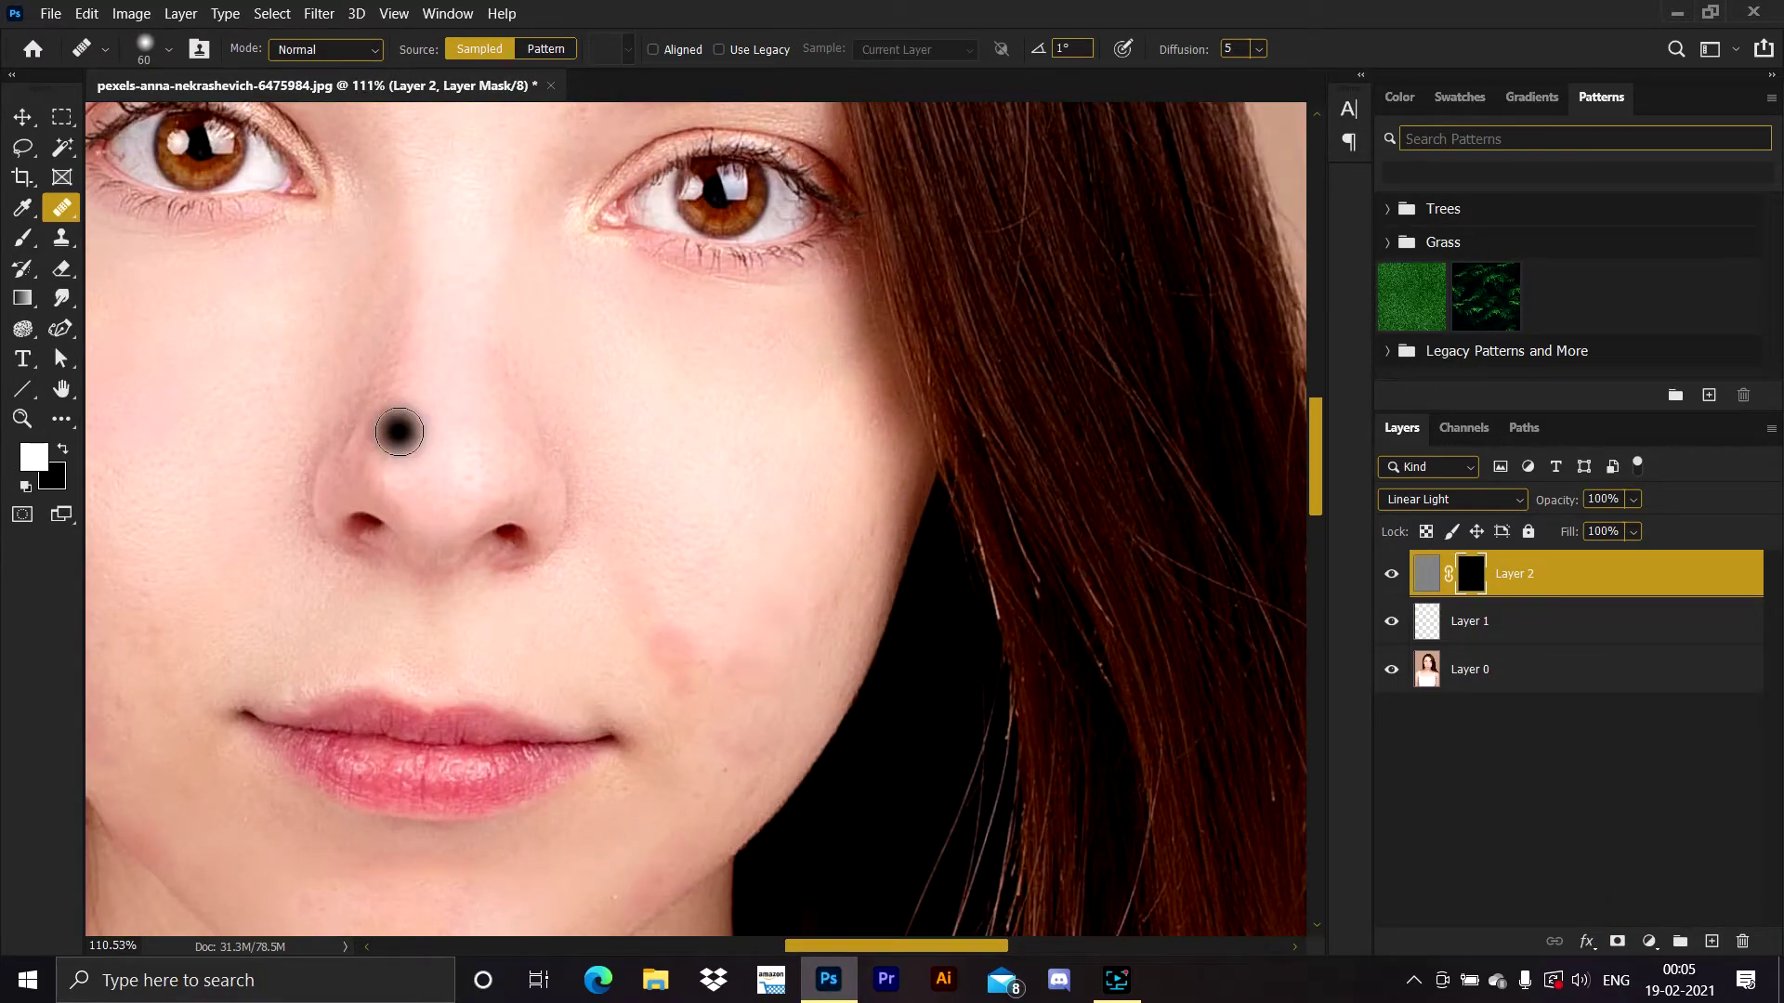
pyautogui.press('b')
pyautogui.moveTo(688, 576); pyautogui.dragTo(713, 576)
pyautogui.moveTo(542, 574); pyautogui.dragTo(610, 568)
pyautogui.keyDown('alt'); pyautogui.click(686, 571); pyautogui.keyUp('alt')
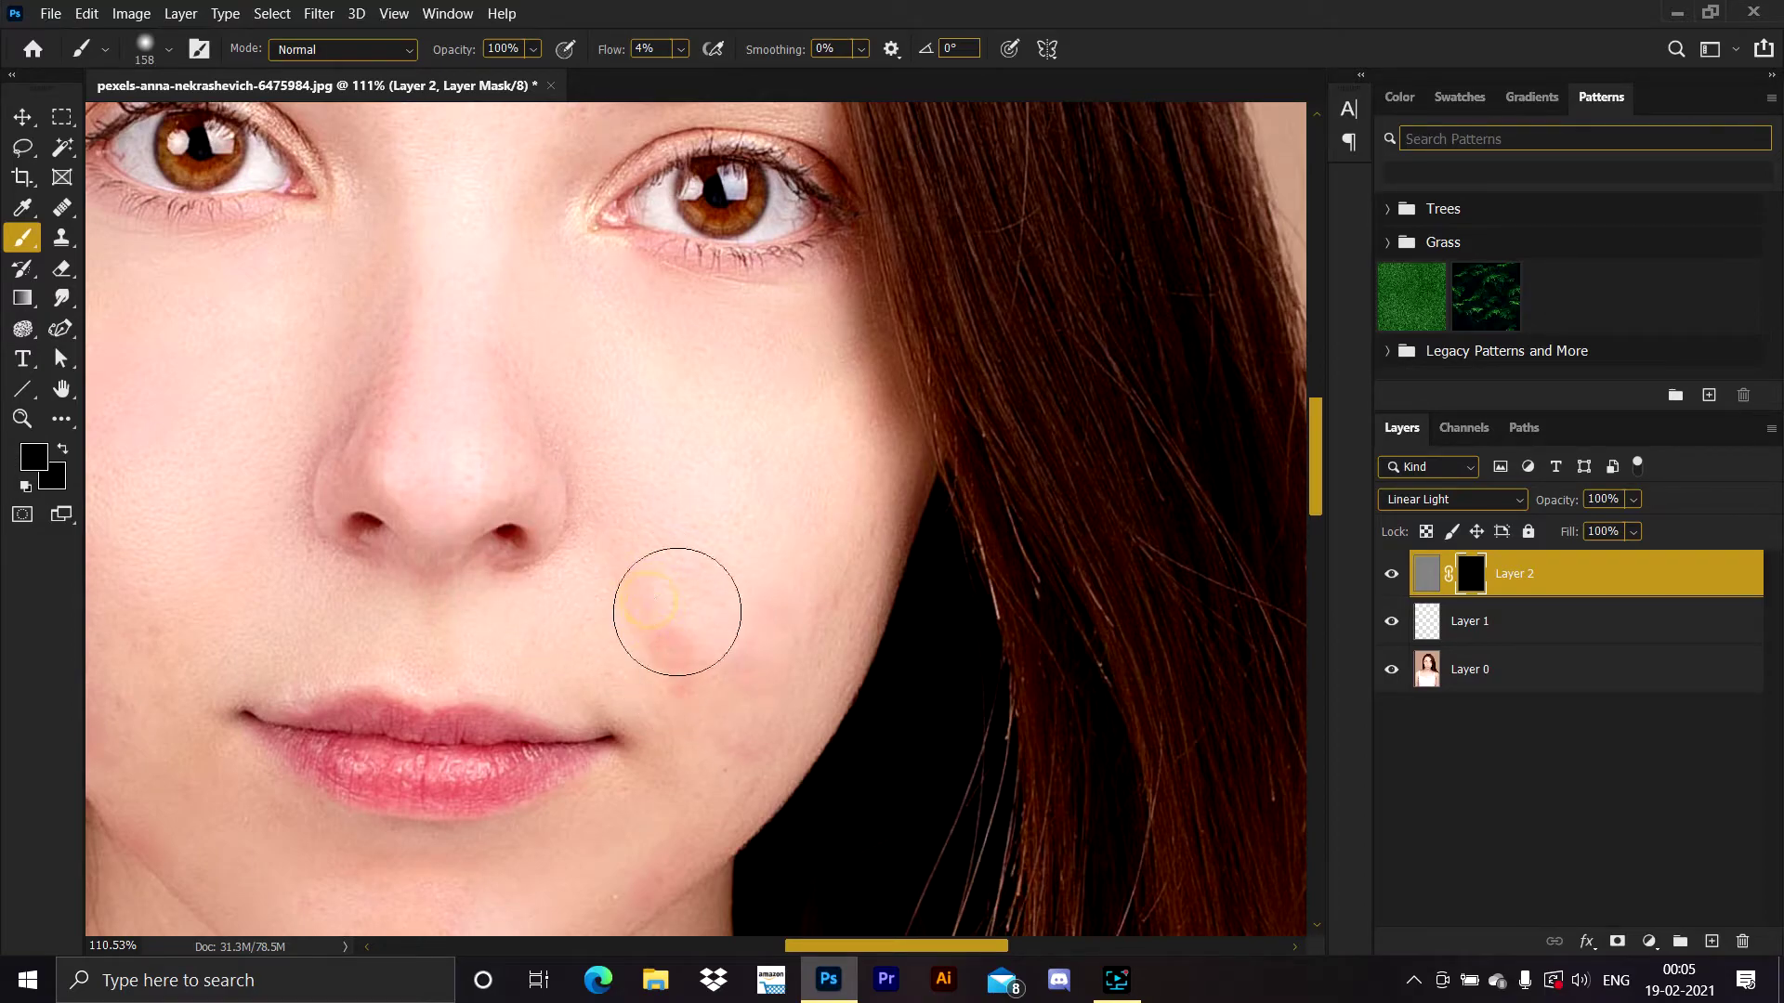
pyautogui.keyDown('alt'); pyautogui.click(679, 560); pyautogui.keyUp('alt')
pyautogui.keyDown('alt'); pyautogui.click(695, 610); pyautogui.keyUp('alt')
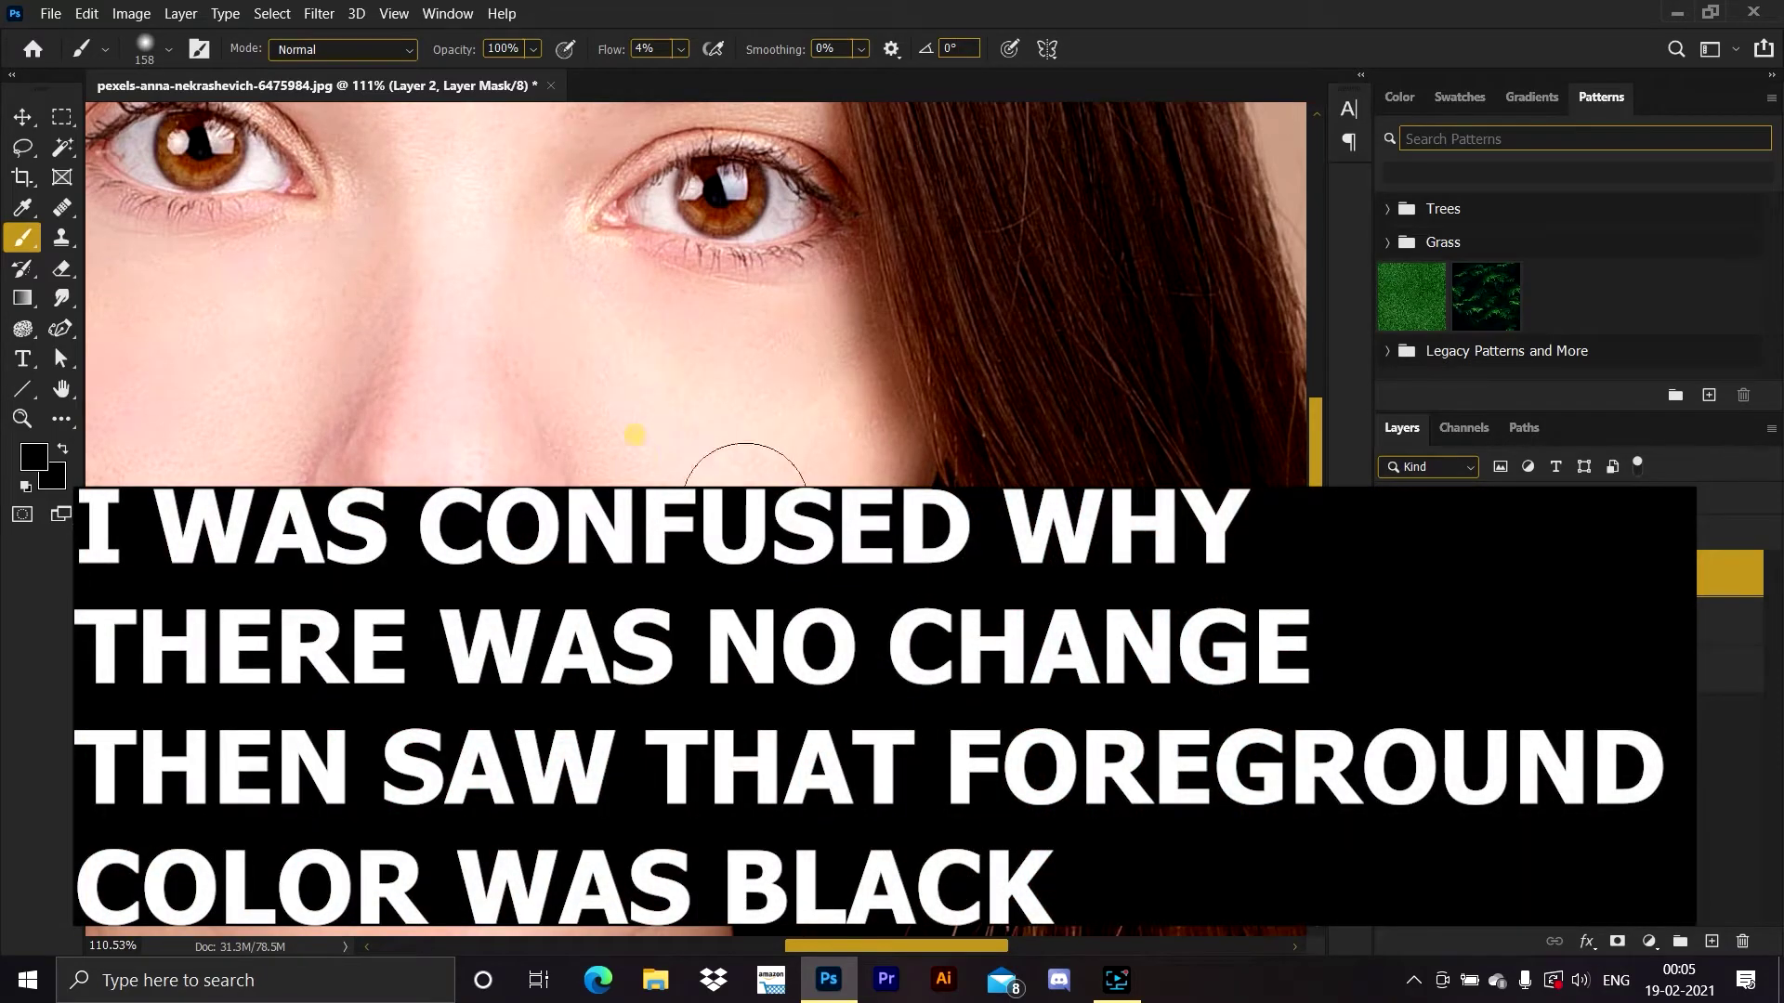
# Invert Layer 2's mask to white so the smoothing covers the whole portrait
pyautogui.scroll(-5, 708, 539)
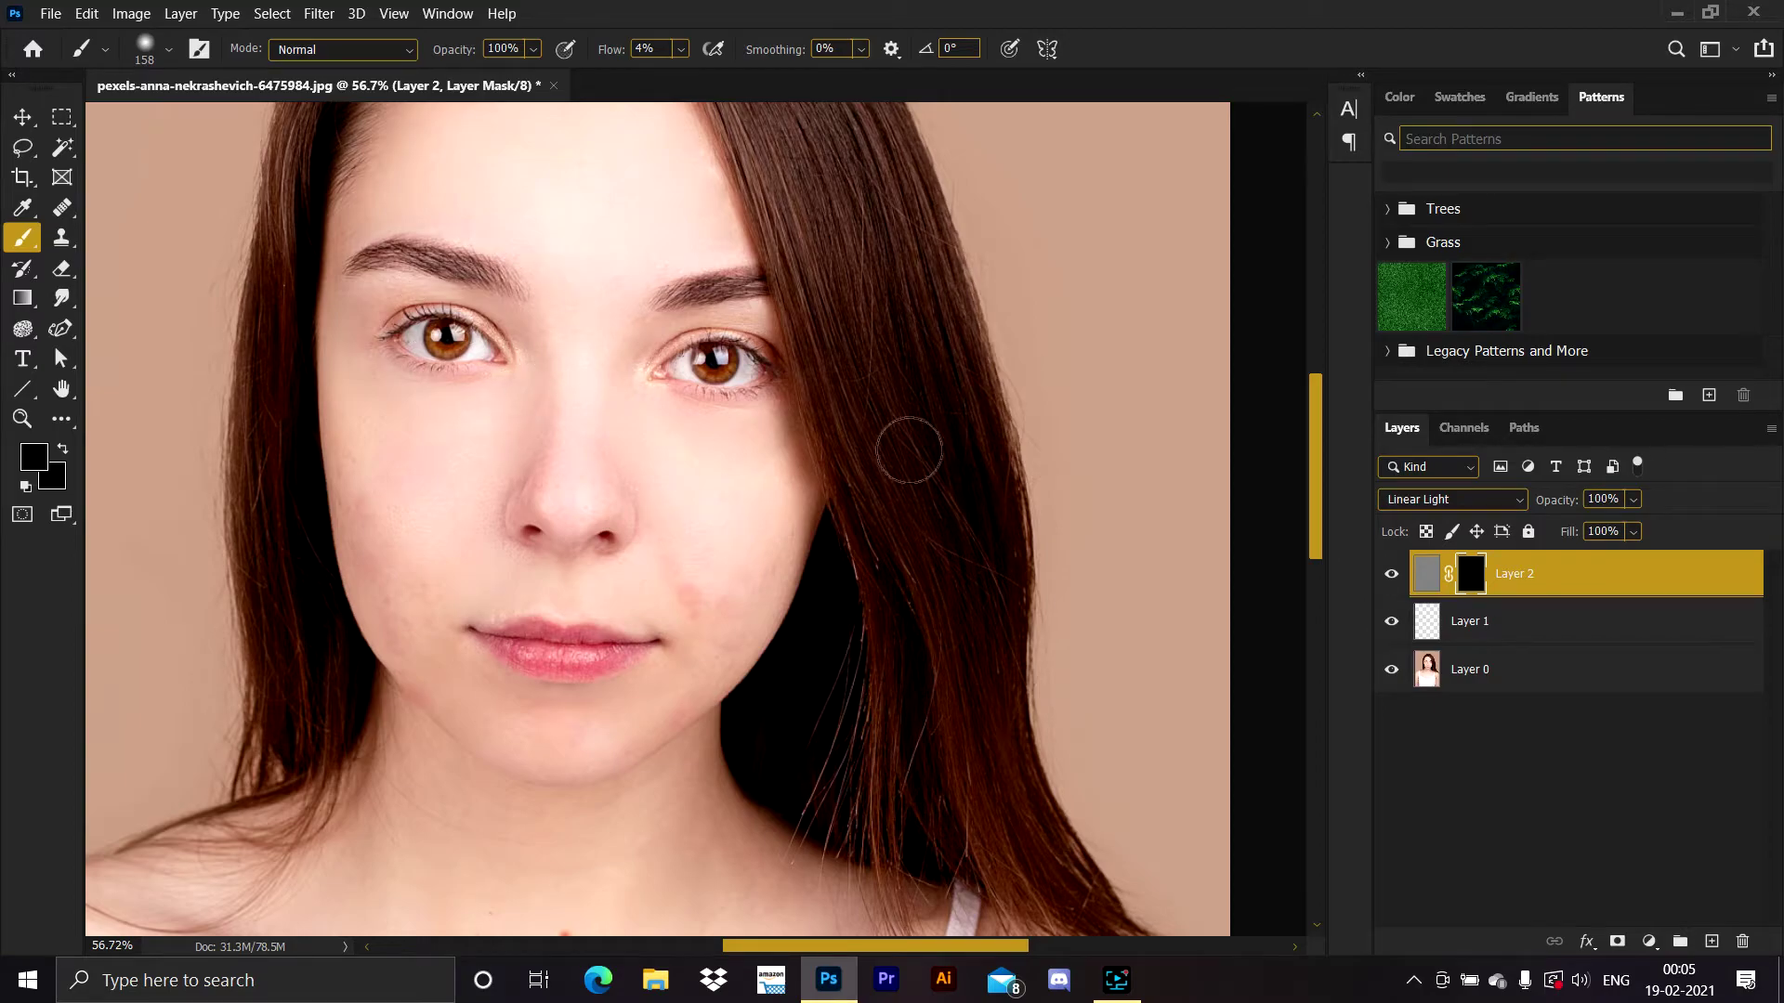
pyautogui.hotkey('ctrl', 'i')
pyautogui.hotkey('ctrl', 'i')
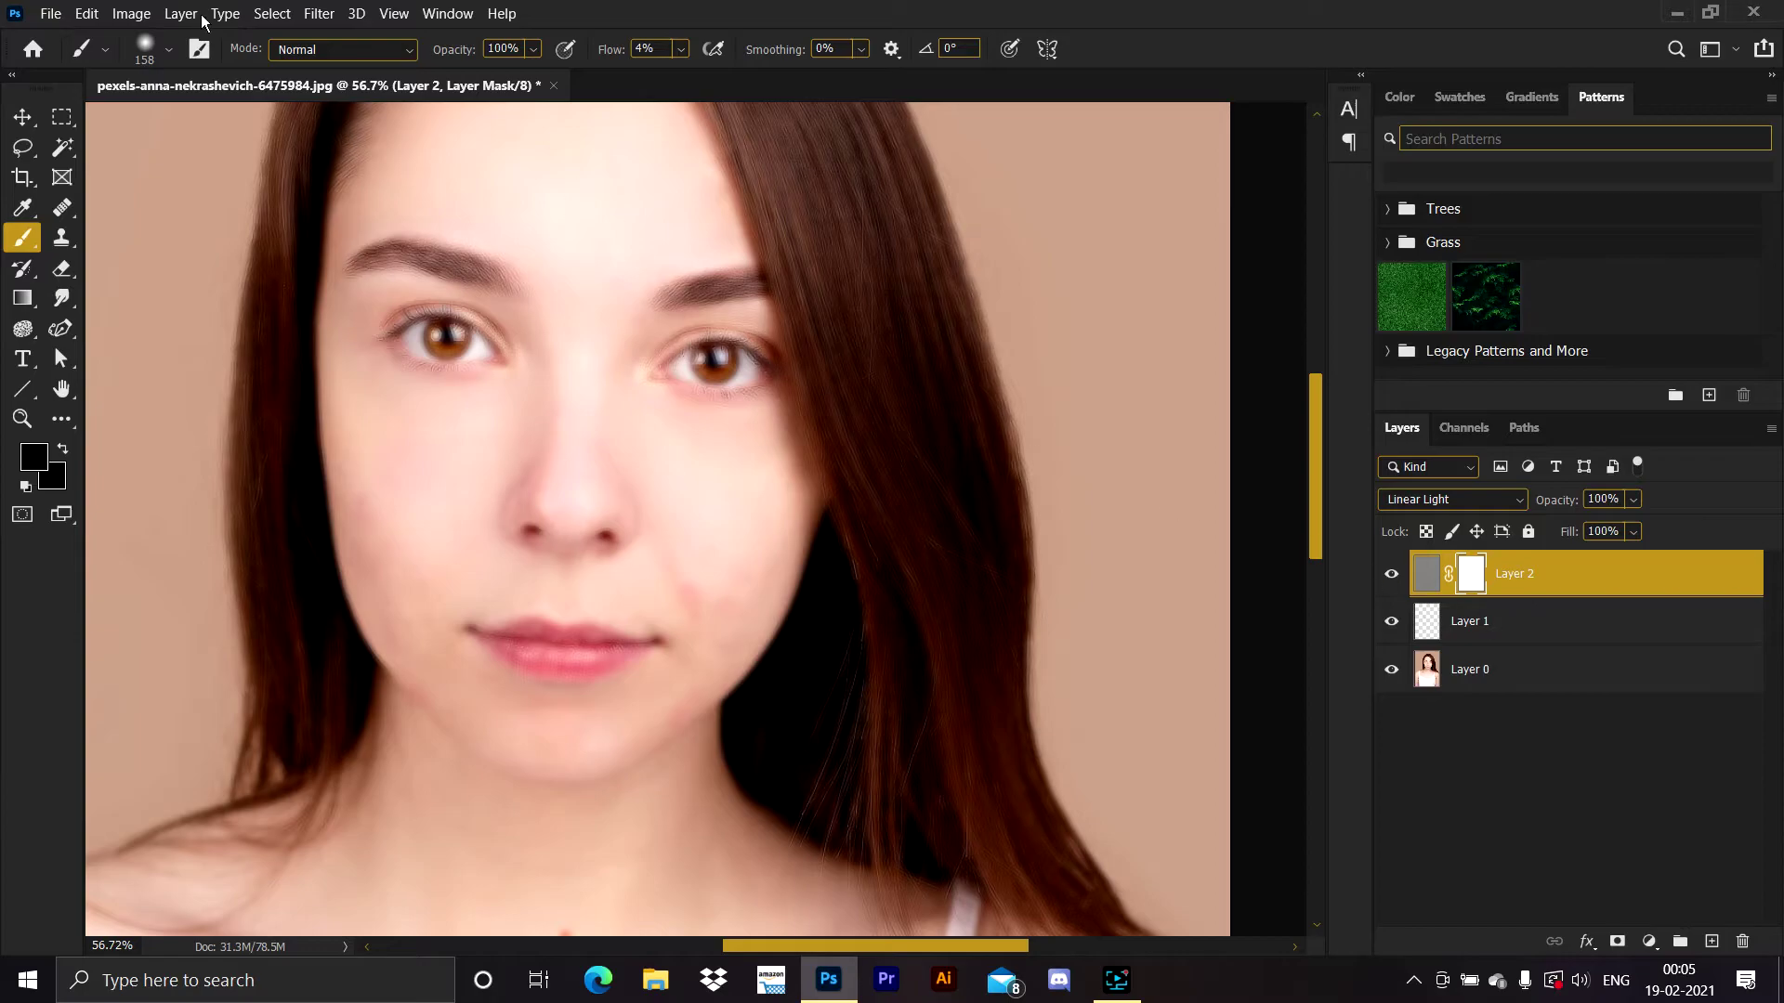
# Try a Gaussian Blur with a radius of 20.8 pixels on Layer 2
pyautogui.click(319, 13)
pyautogui.moveTo(366, 349)
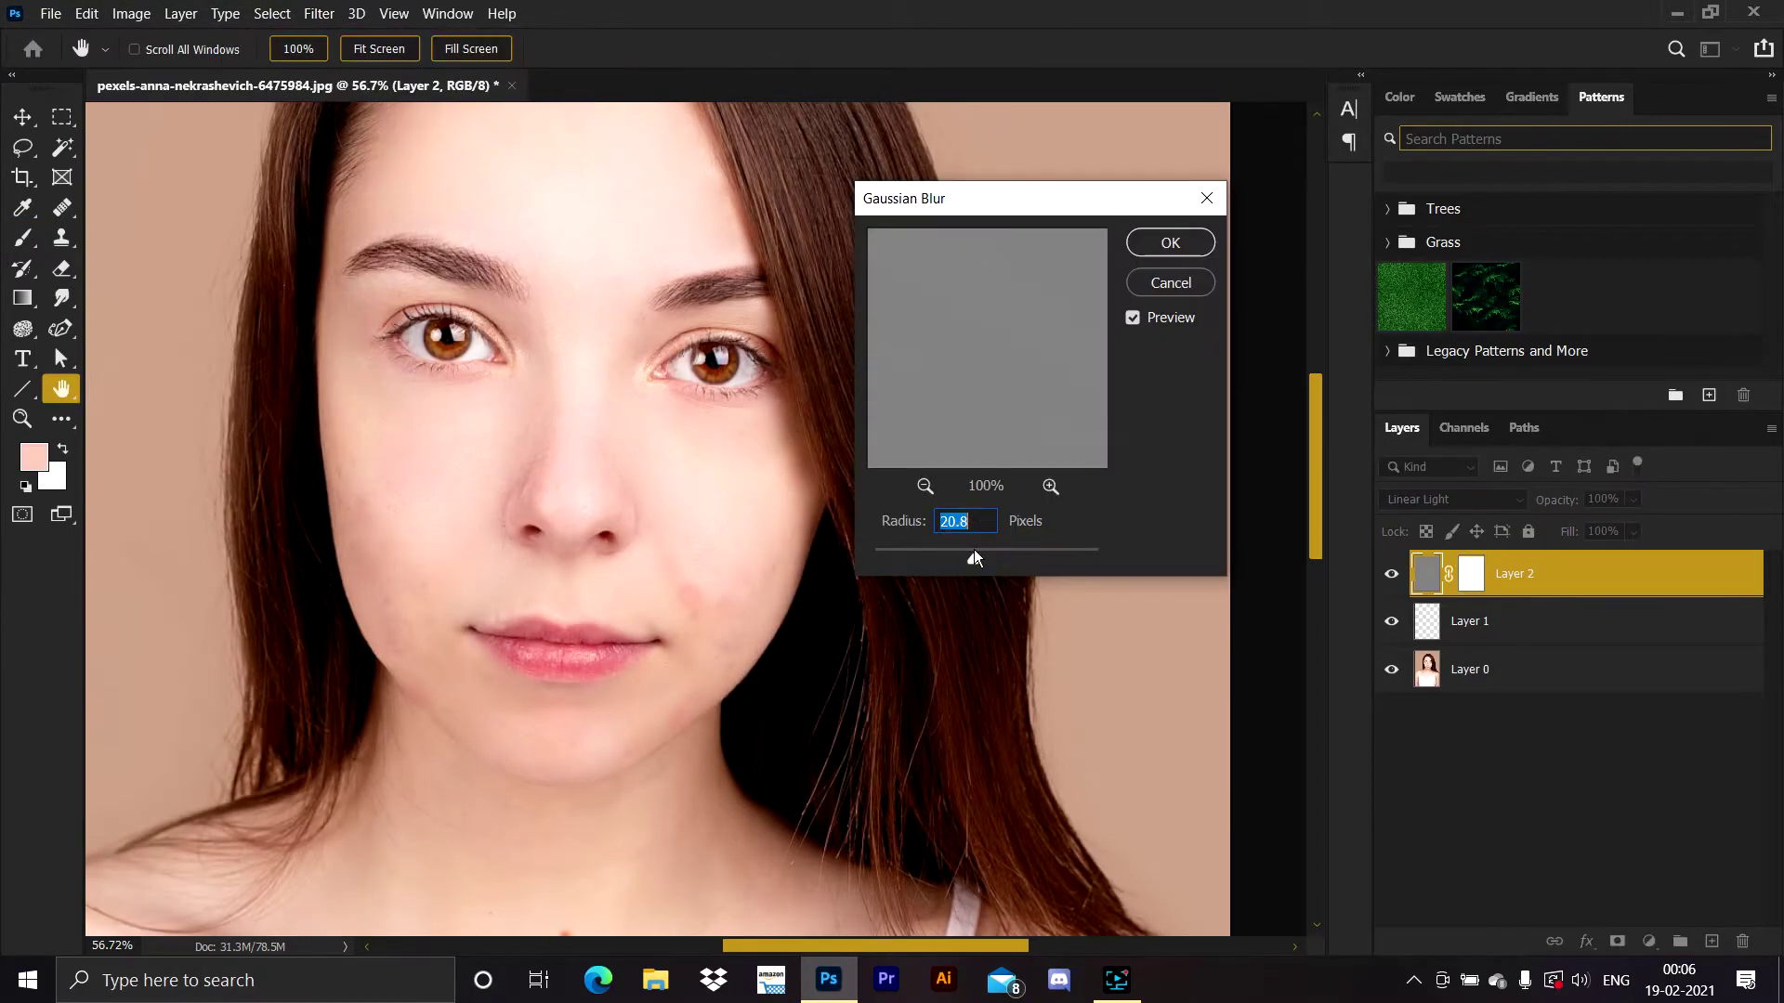
pyautogui.click(975, 555)
pyautogui.press('Return')
pyautogui.press('b')
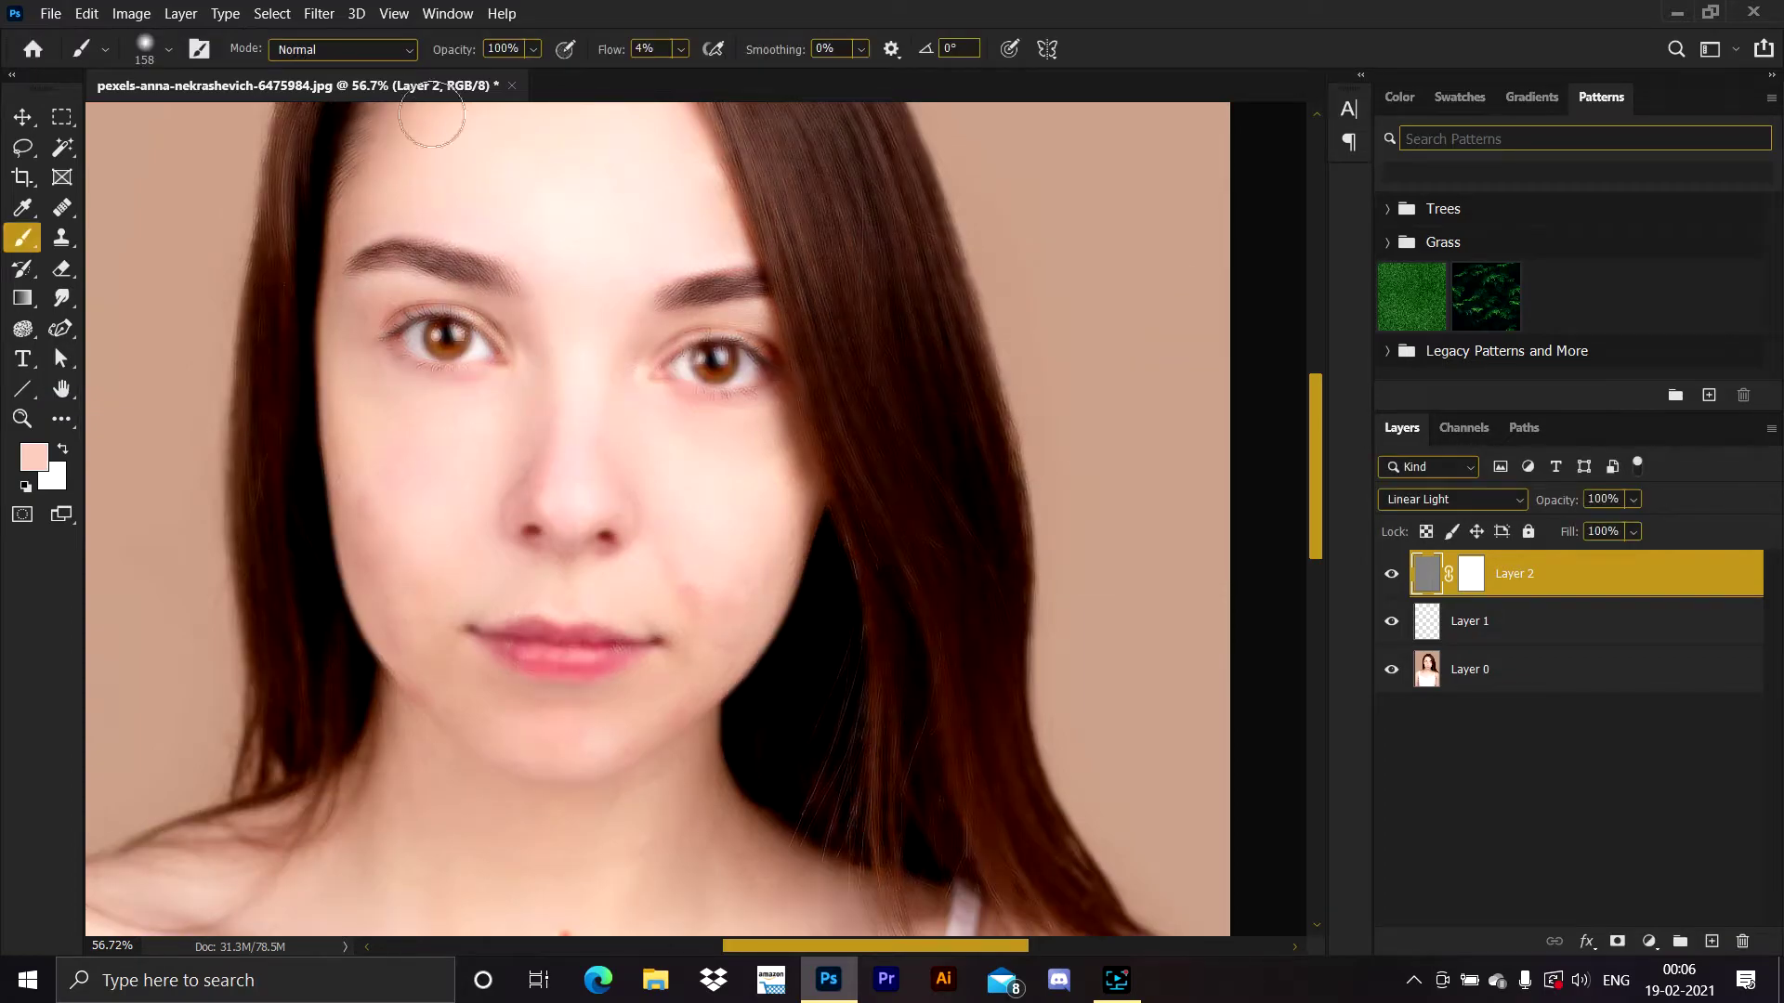
# Apply High Pass to Layer 2 again with a radius larger than 3.5 pixels
pyautogui.click(316, 17)
pyautogui.click(450, 486)
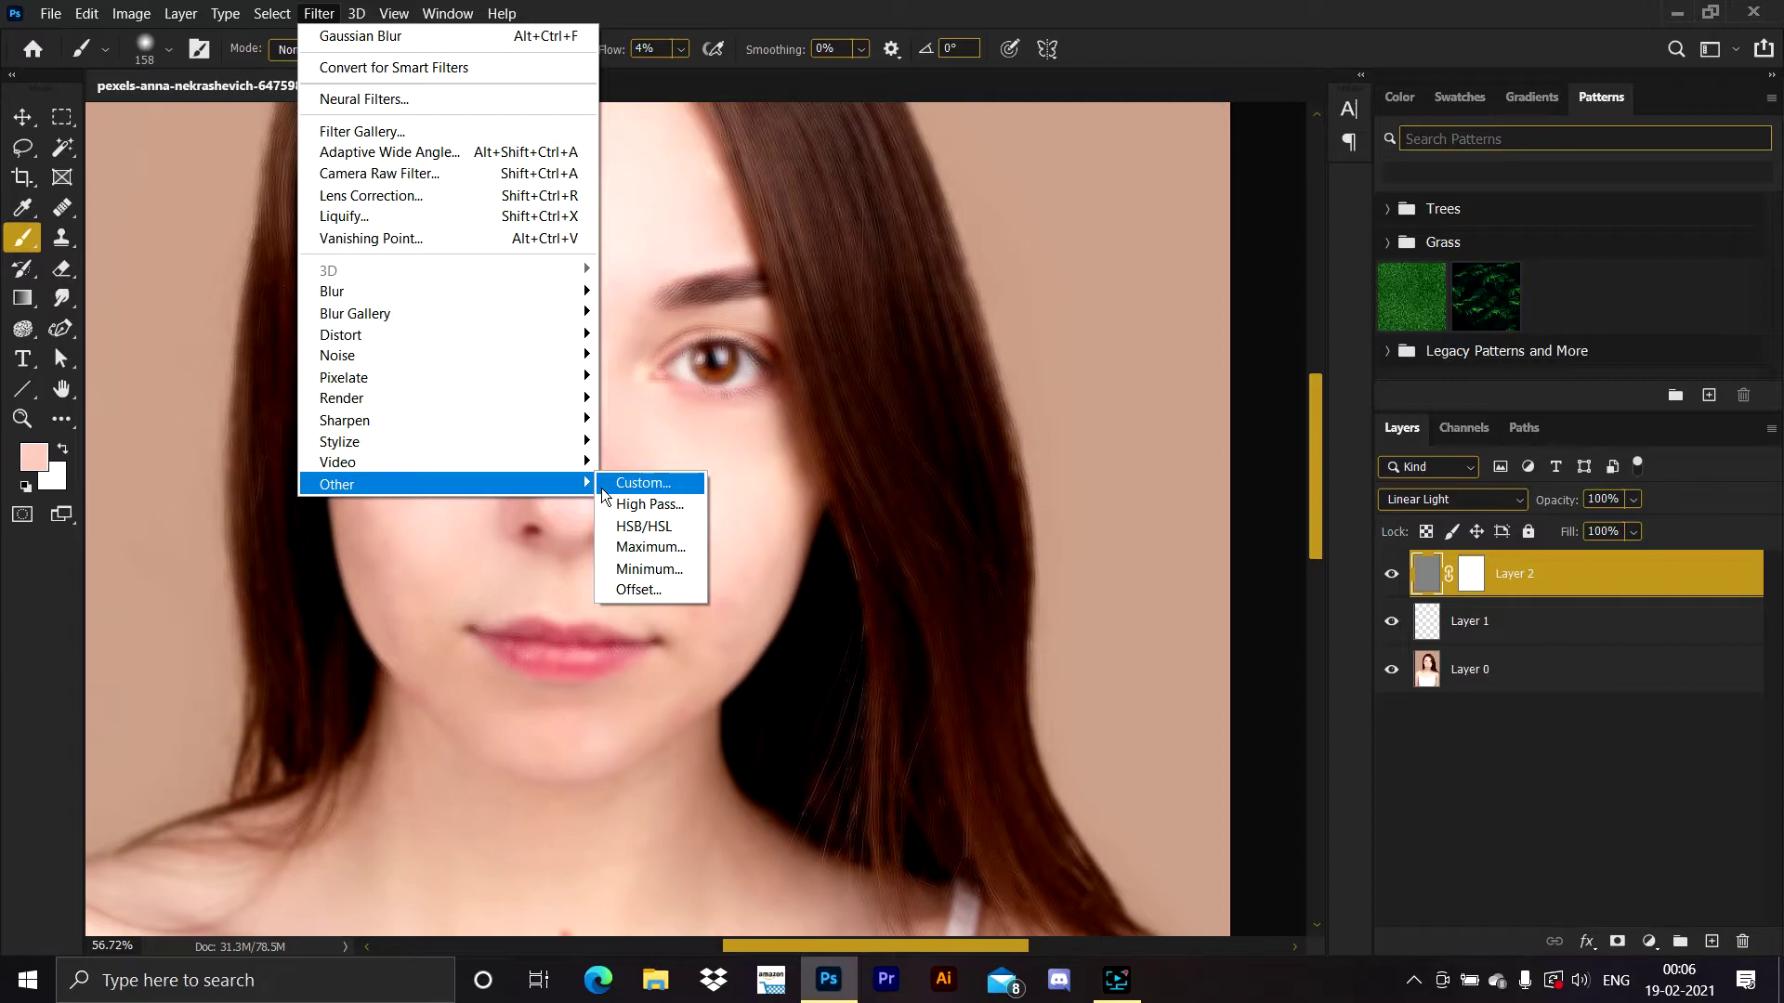
pyautogui.click(650, 505)
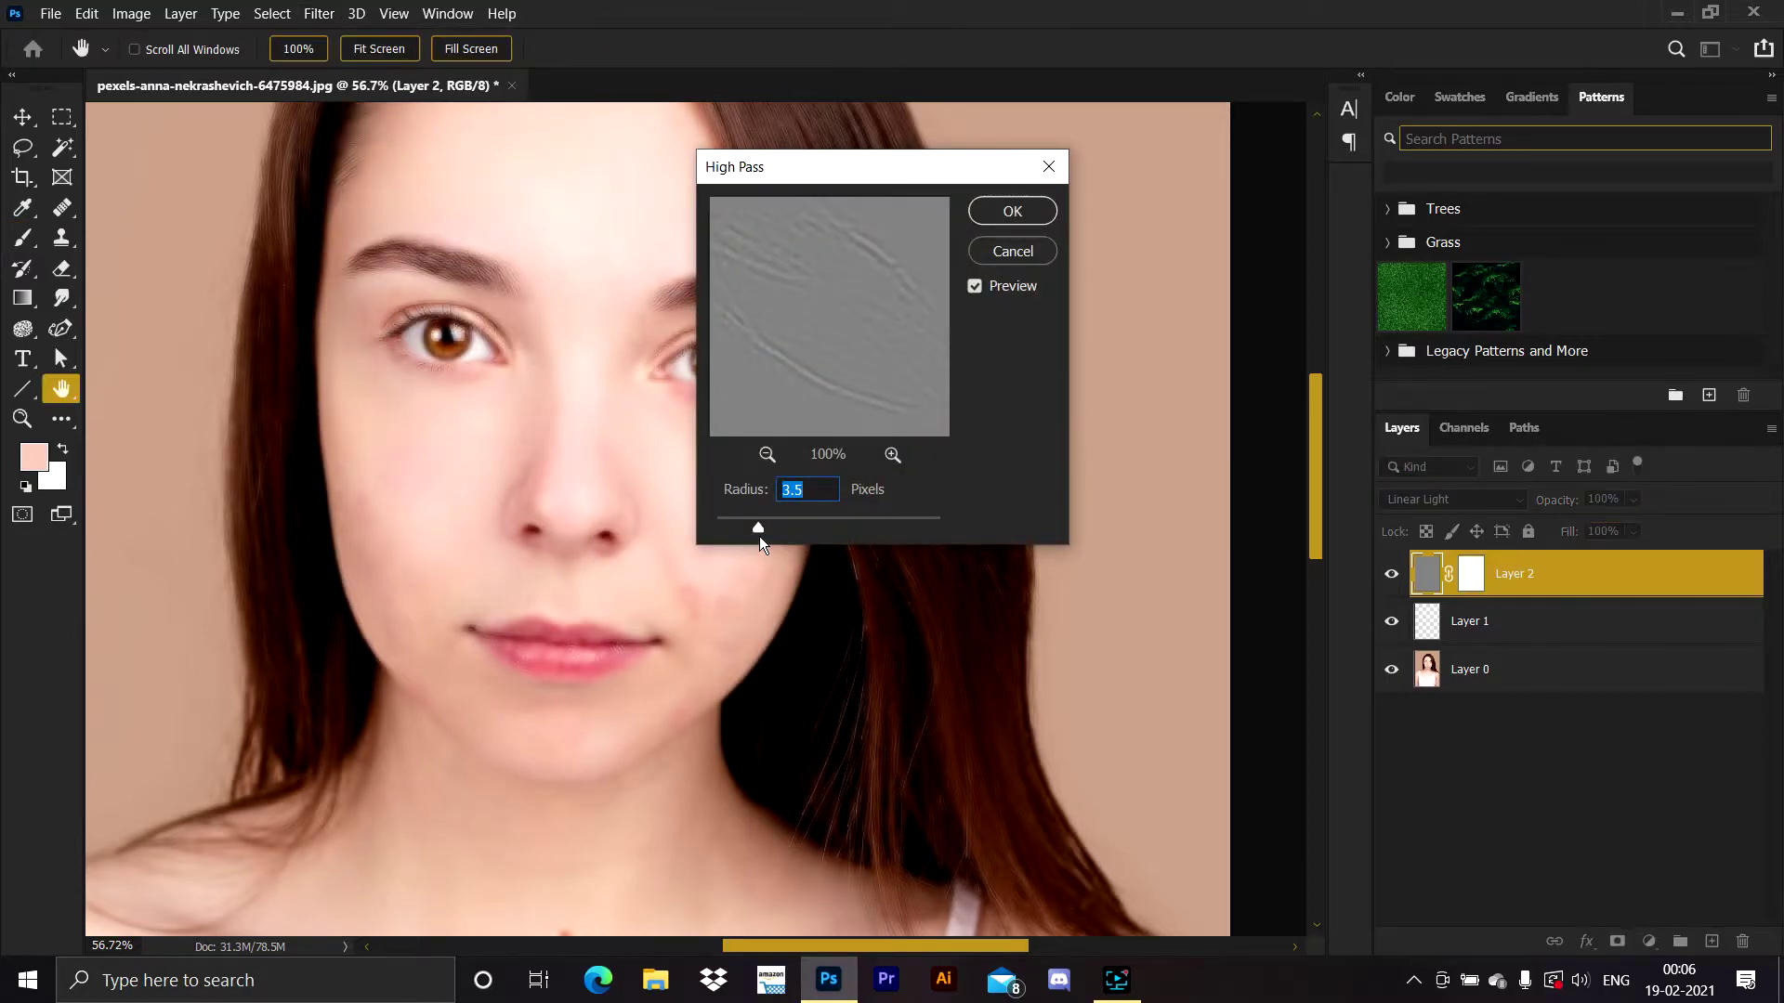
pyautogui.moveTo(773, 524); pyautogui.dragTo(797, 524)
pyautogui.click(995, 204)
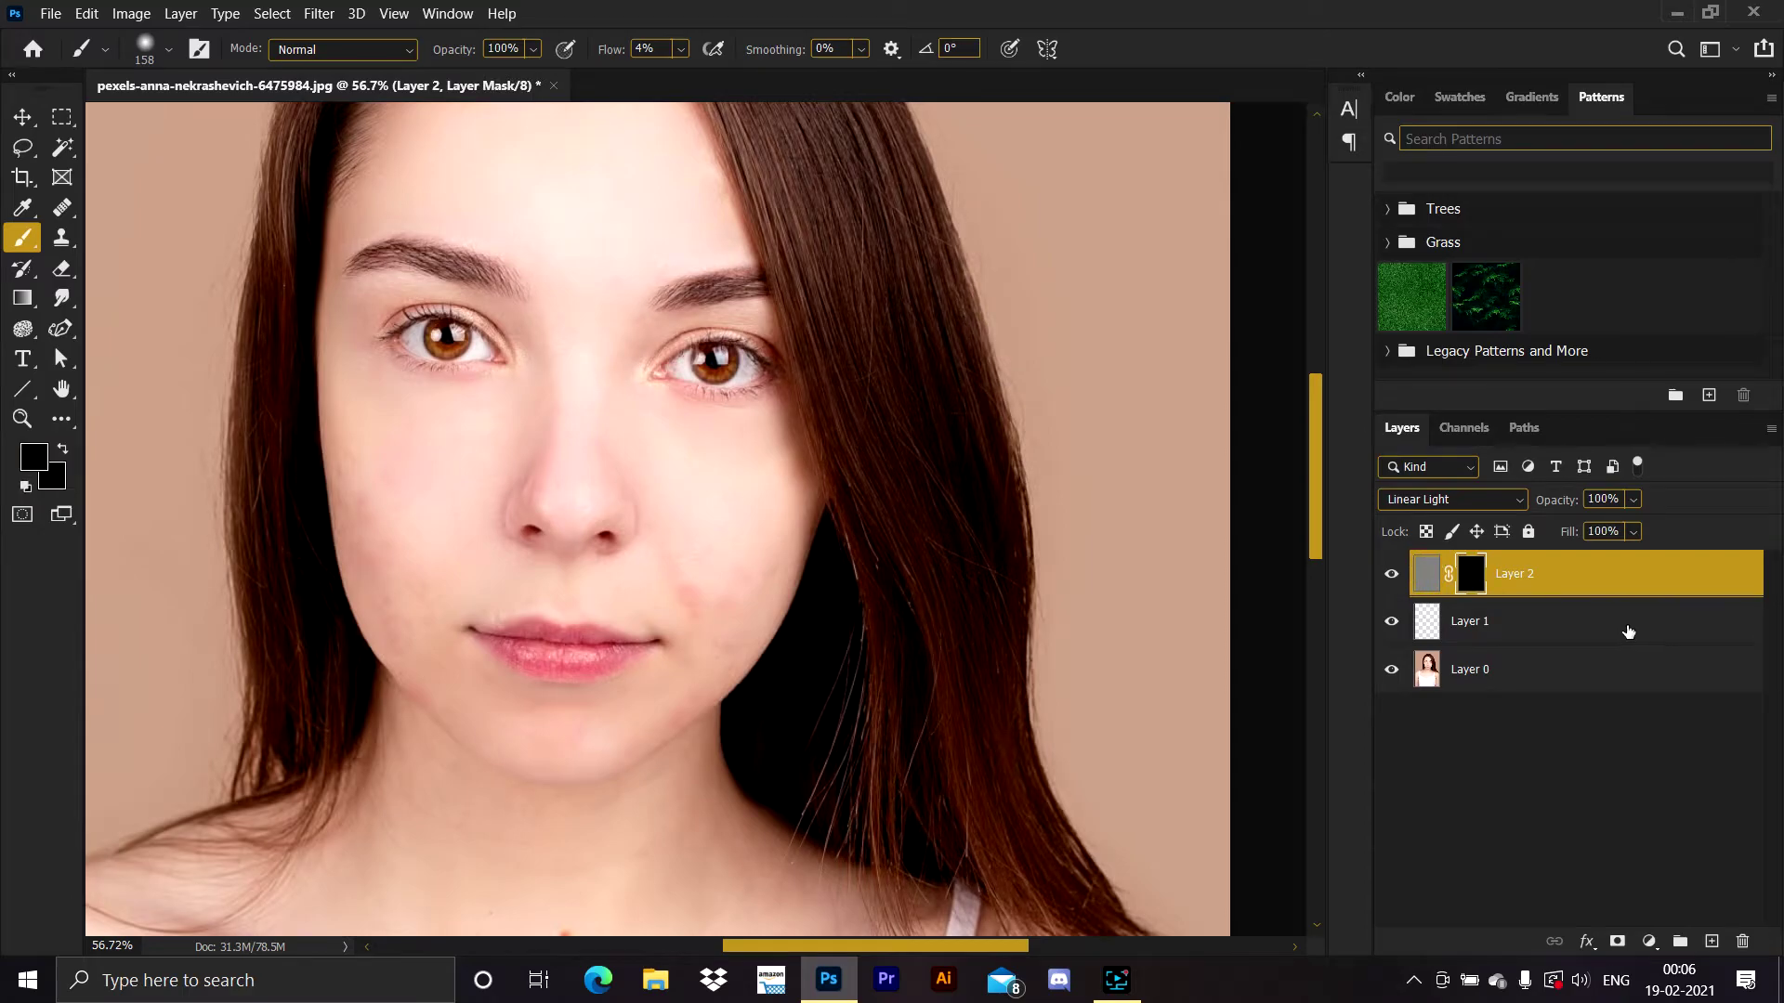
# Paint Layer 2's black mask white with a 114 px brush at 100% flow over the blemished cheek beside the hair
pyautogui.scroll(10, 623, 535)
pyautogui.moveTo(788, 549)
pyautogui.mouseDown()
pyautogui.moveTo(729, 471)
pyautogui.moveTo(742, 583)
pyautogui.moveTo(742, 538)
pyautogui.mouseUp()
pyautogui.press('d')
pyautogui.moveTo(597, 52); pyautogui.dragTo(692, 54)
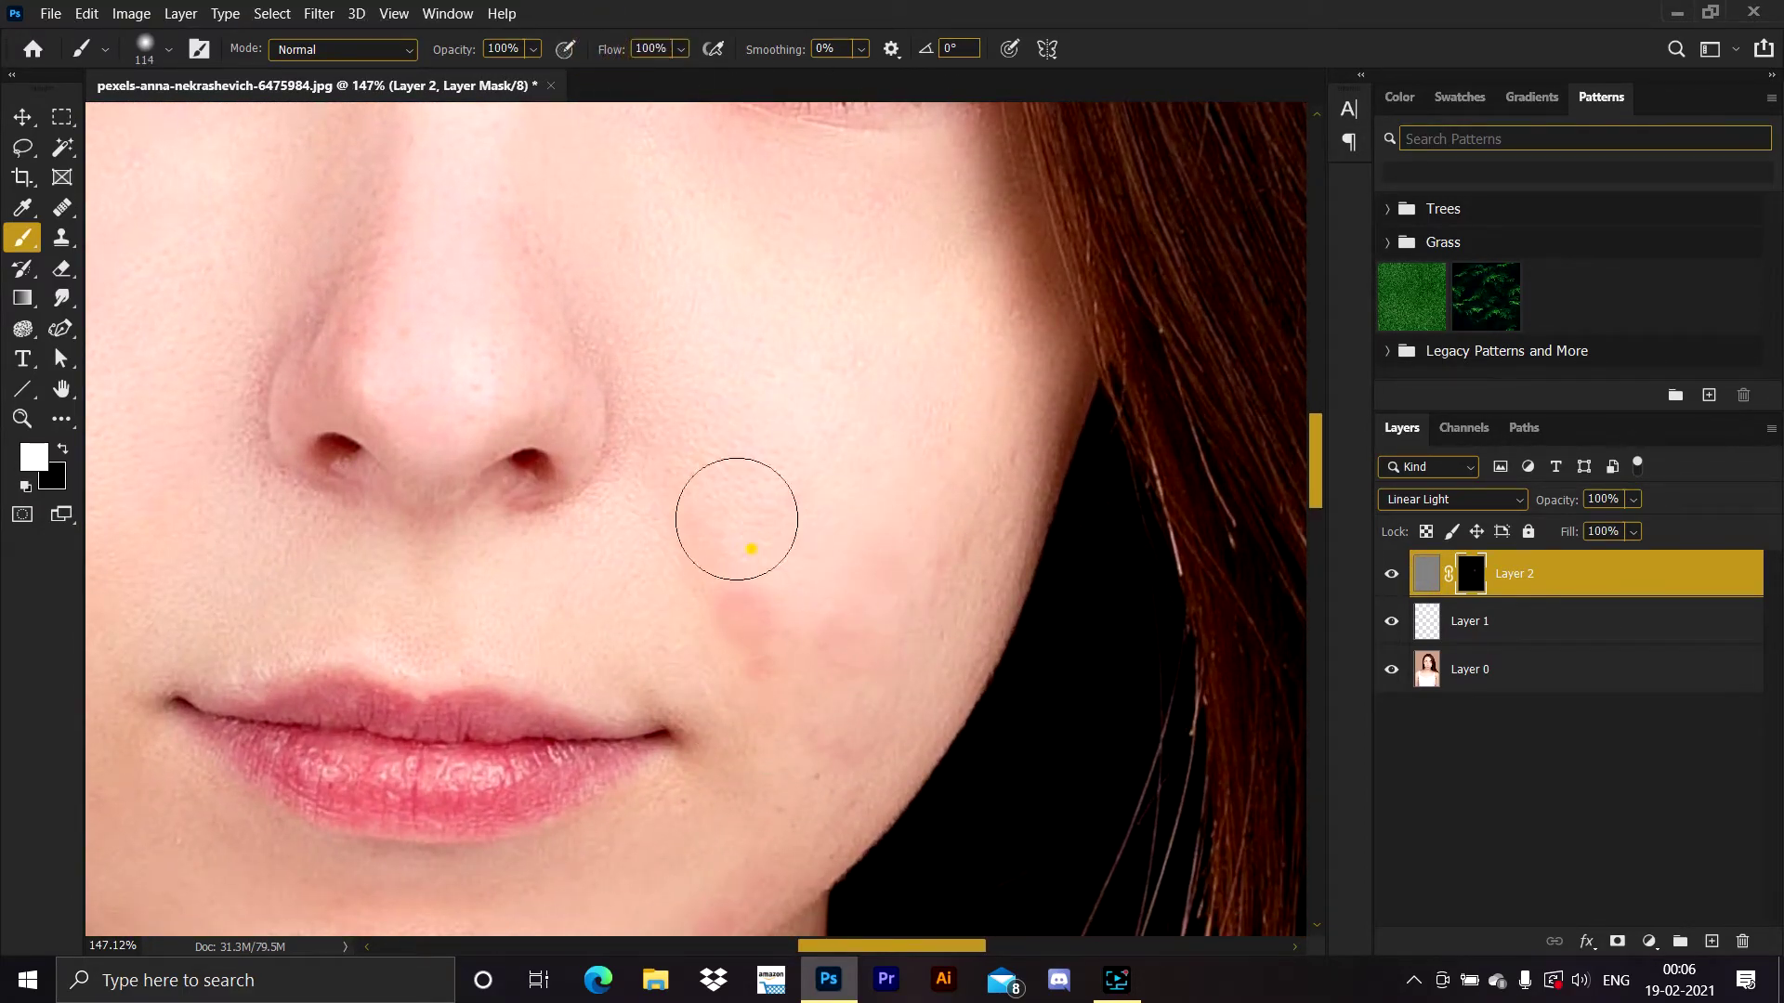
pyautogui.moveTo(761, 565); pyautogui.dragTo(895, 497)
pyautogui.moveTo(853, 375); pyautogui.dragTo(865, 549)
pyautogui.moveTo(670, 414)
pyautogui.mouseDown()
pyautogui.moveTo(712, 626)
pyautogui.moveTo(831, 506)
pyautogui.mouseUp()
pyautogui.moveTo(935, 566); pyautogui.dragTo(661, 367)
pyautogui.moveTo(665, 307)
pyautogui.mouseDown()
pyautogui.moveTo(756, 316)
pyautogui.moveTo(860, 524)
pyautogui.moveTo(816, 698)
pyautogui.mouseUp()
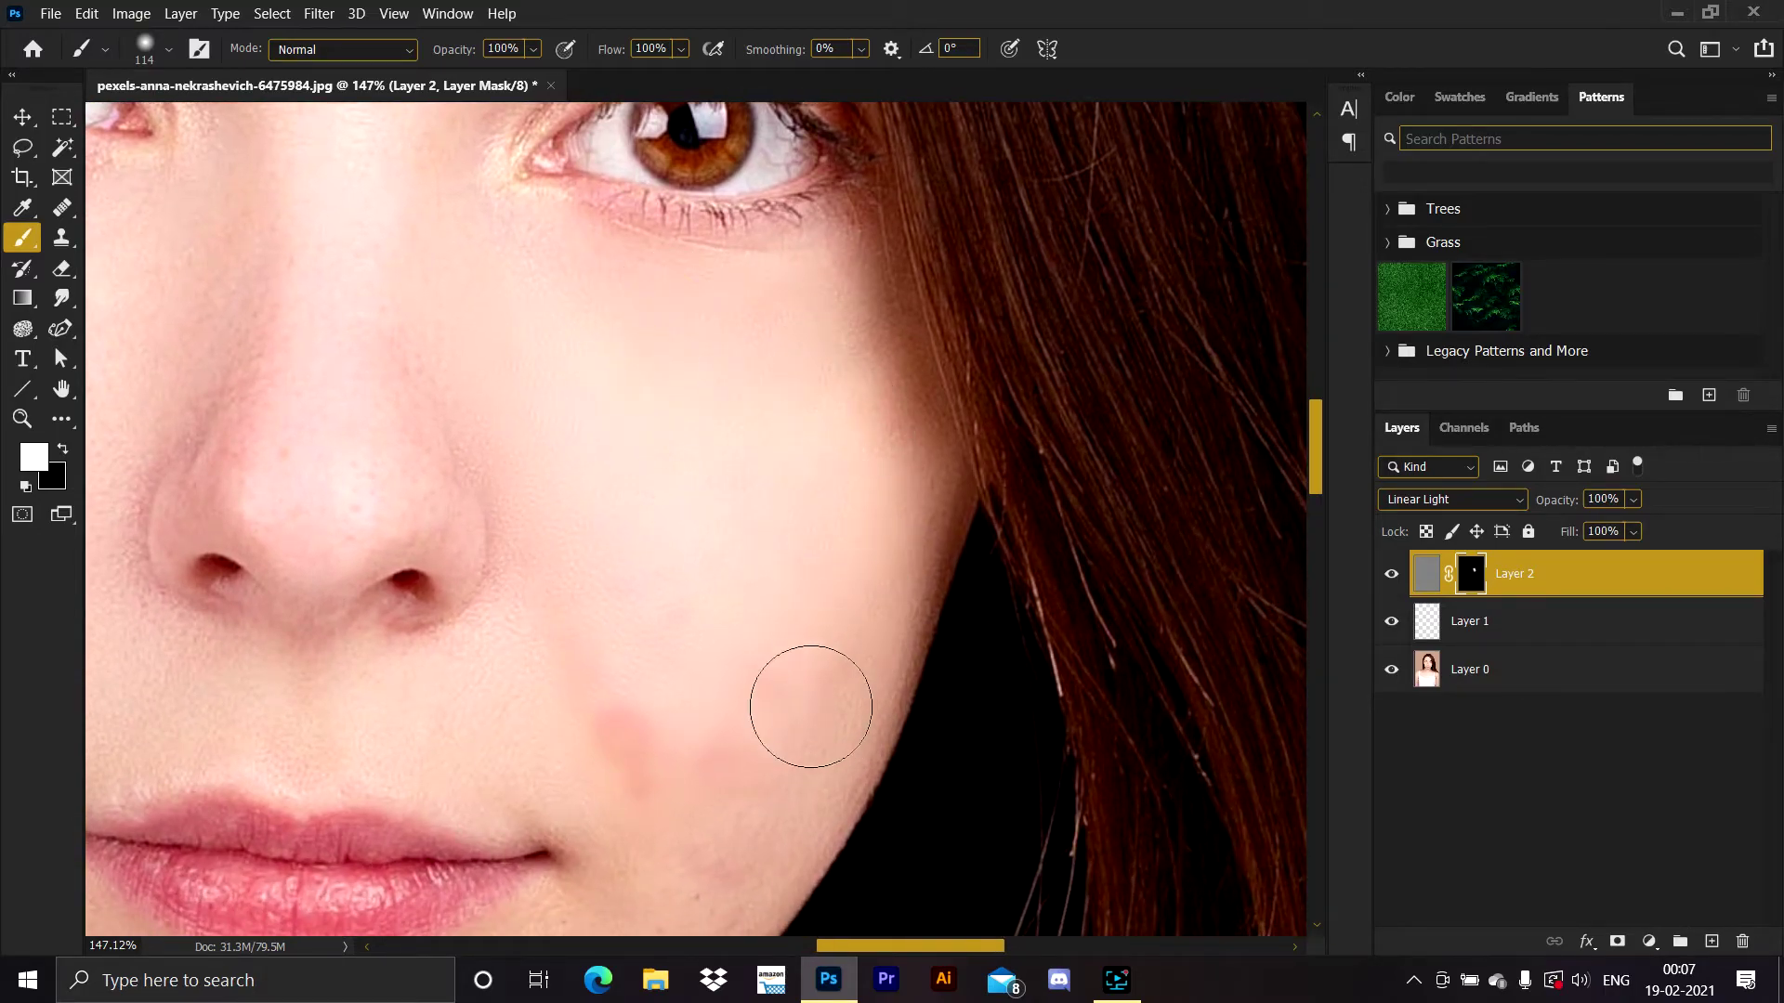
pyautogui.moveTo(785, 636); pyautogui.dragTo(814, 490)
# Paint the mask white over the nose, the opposite cheek and the skin beneath the eyes
pyautogui.moveTo(464, 563)
pyautogui.mouseDown()
pyautogui.moveTo(793, 581)
pyautogui.moveTo(905, 863)
pyautogui.mouseUp()
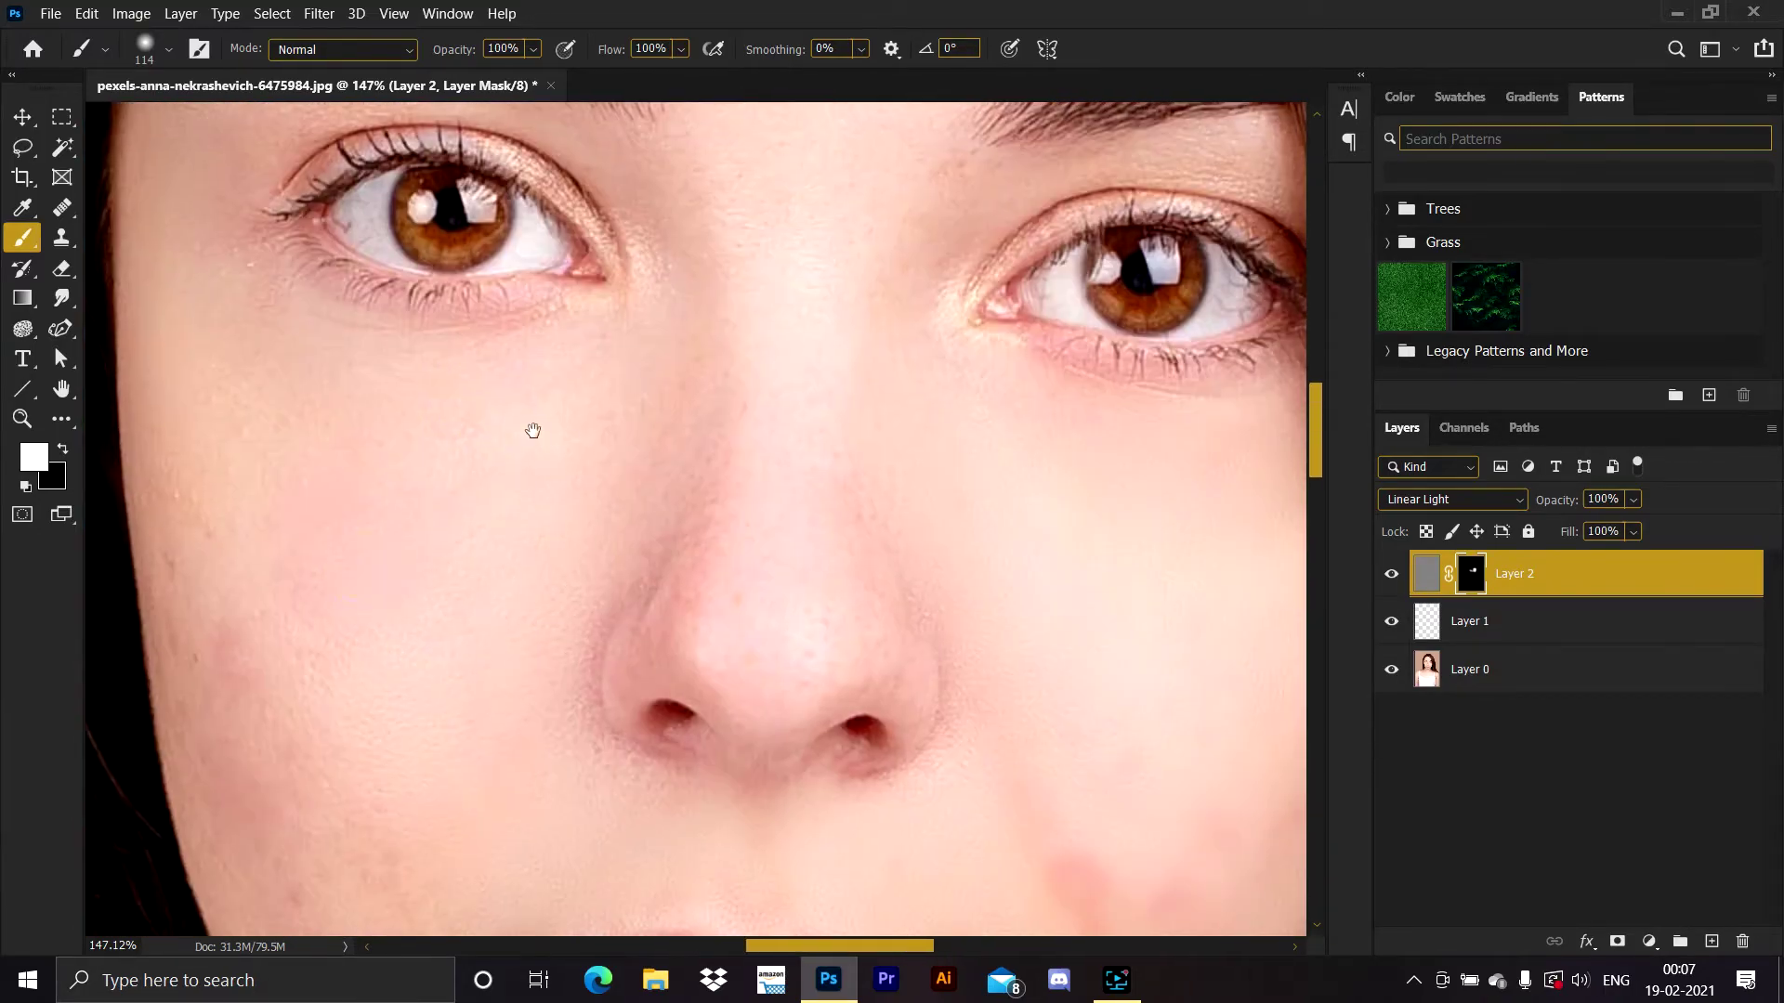
pyautogui.moveTo(545, 570); pyautogui.dragTo(371, 560)
pyautogui.moveTo(353, 588); pyautogui.dragTo(521, 379)
pyautogui.moveTo(621, 920); pyautogui.dragTo(589, 649)
pyautogui.moveTo(1173, 186)
pyautogui.mouseDown()
pyautogui.moveTo(1045, 485)
pyautogui.moveTo(1046, 704)
pyautogui.mouseUp()
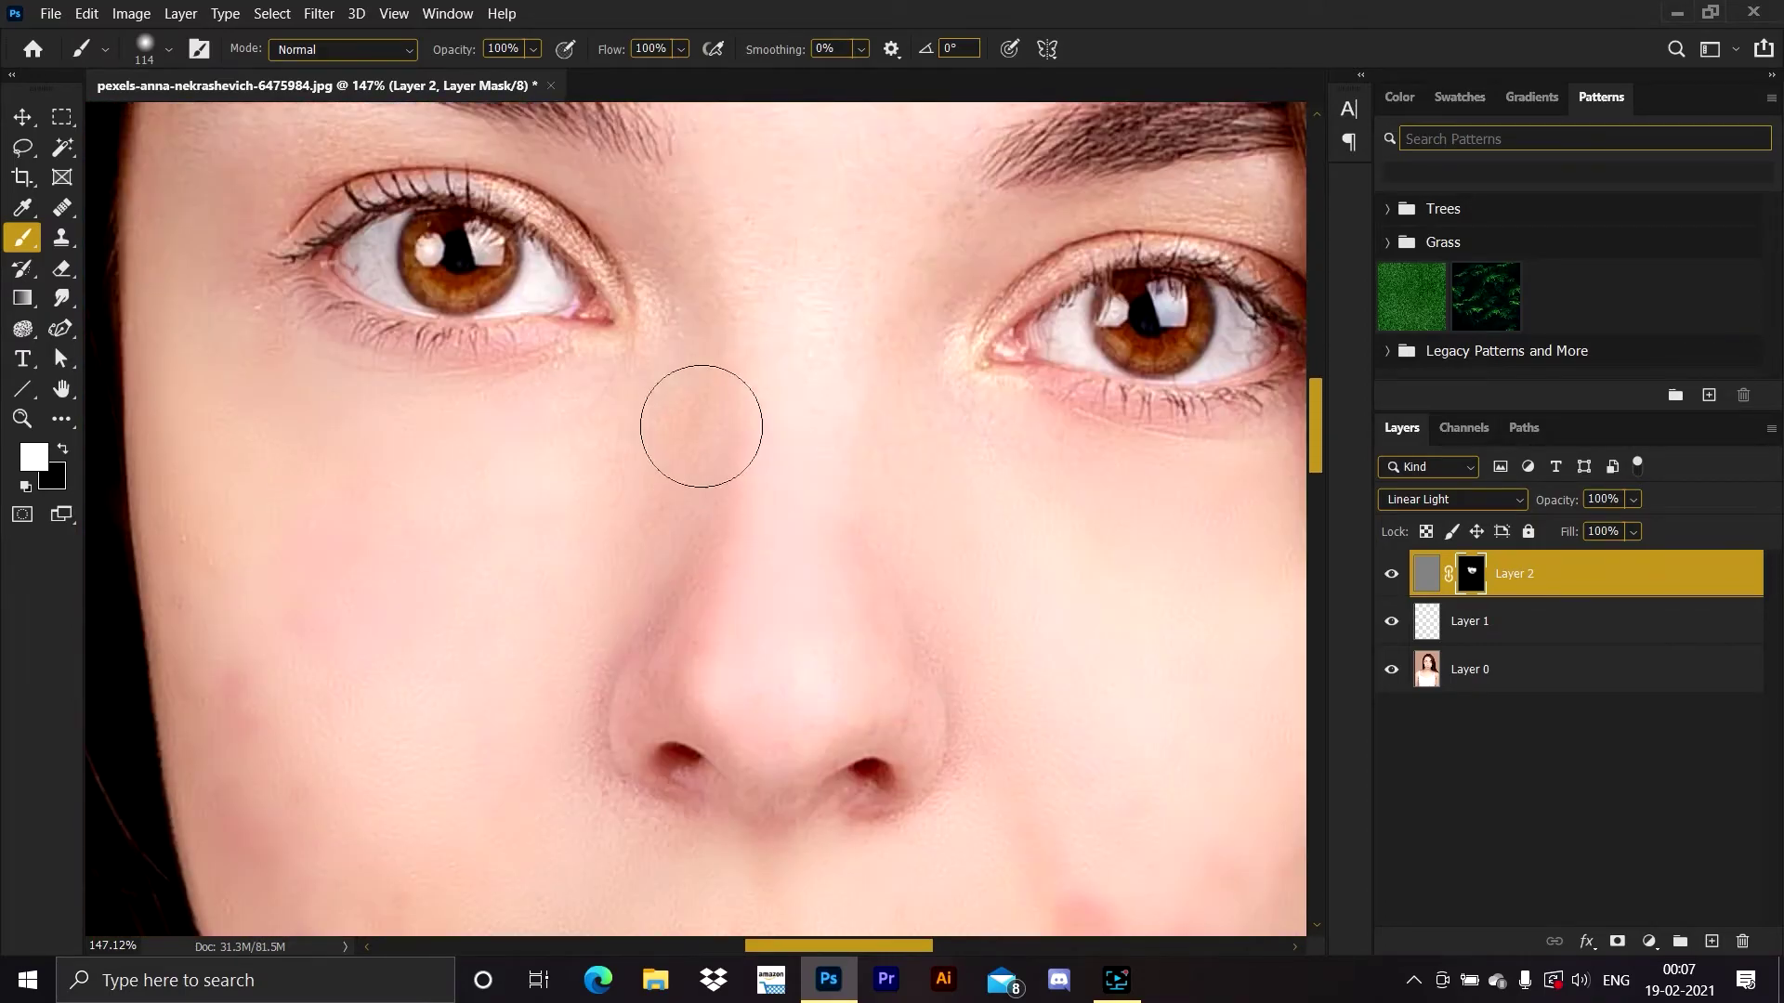
pyautogui.moveTo(701, 442); pyautogui.dragTo(730, 641)
# Compare the portrait before and after smoothing by toggling Layer 2's visibility
pyautogui.scroll(-5, 776, 587)
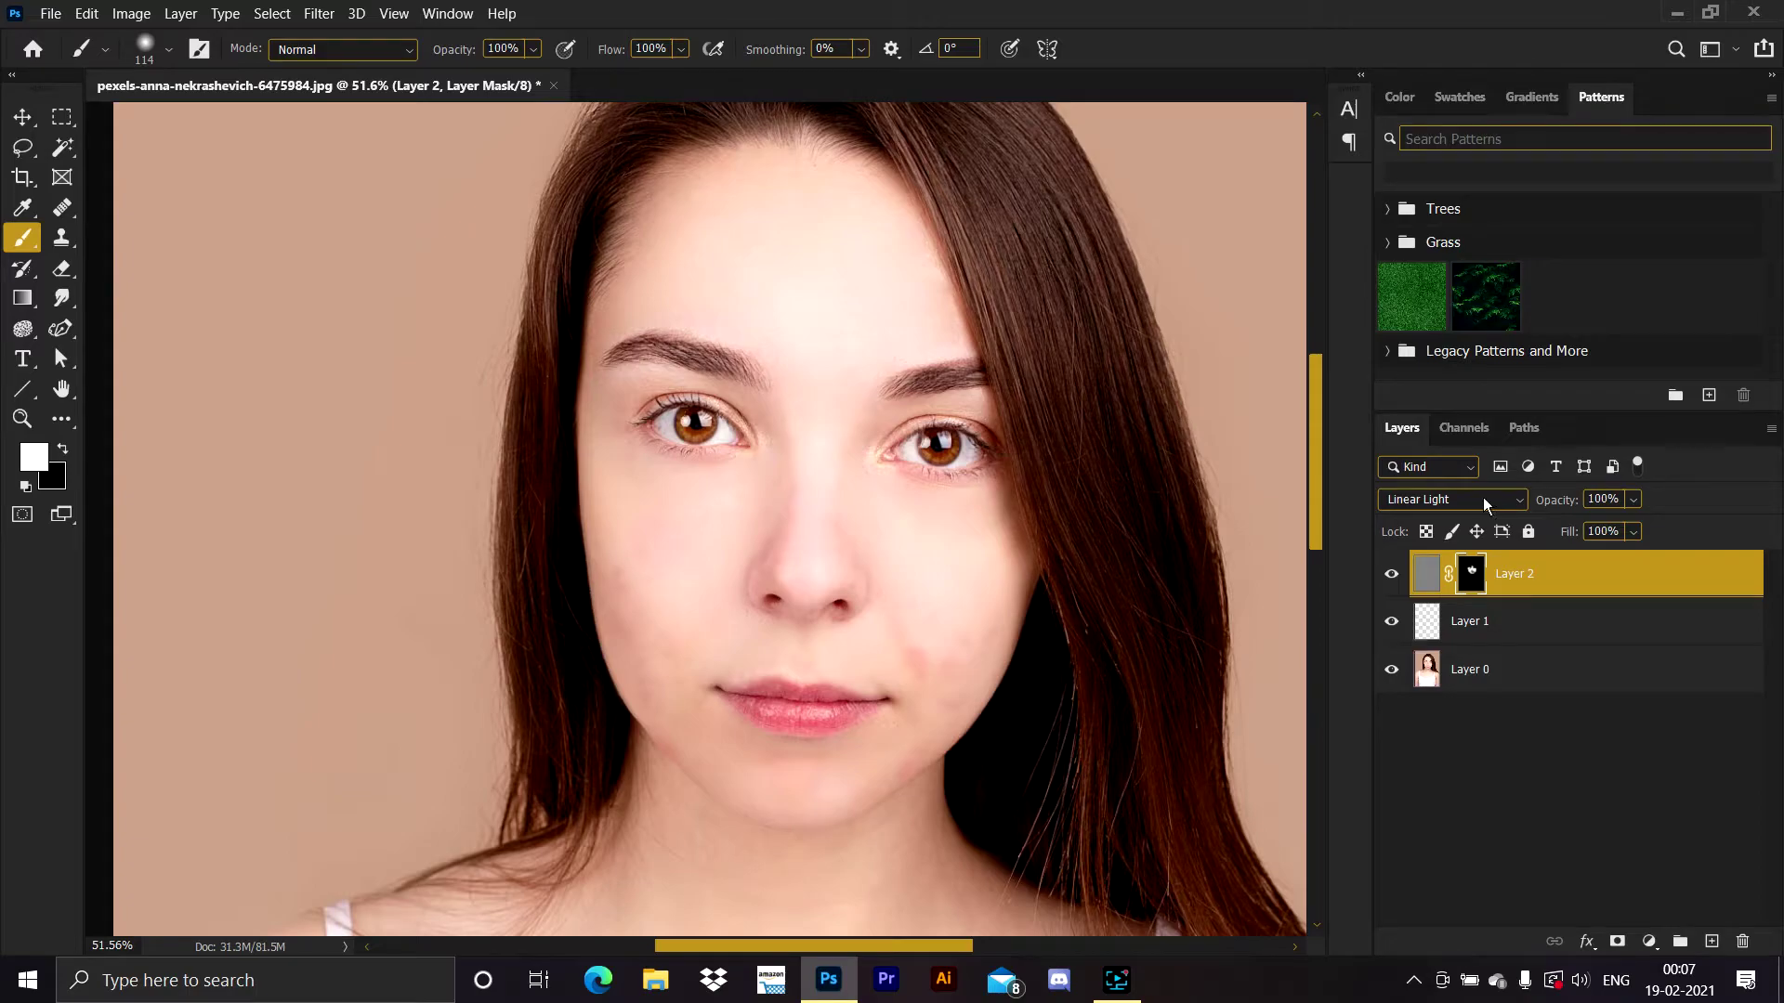
pyautogui.click(1391, 574)
pyautogui.click(1391, 574)
pyautogui.click(1391, 575)
pyautogui.click(1391, 575)
pyautogui.click(1391, 578)
pyautogui.click(1392, 578)
# Replace Layer 2 with a fresh stamp of the visible layers and invert its colours
pyautogui.moveTo(1629, 577); pyautogui.dragTo(1742, 941)
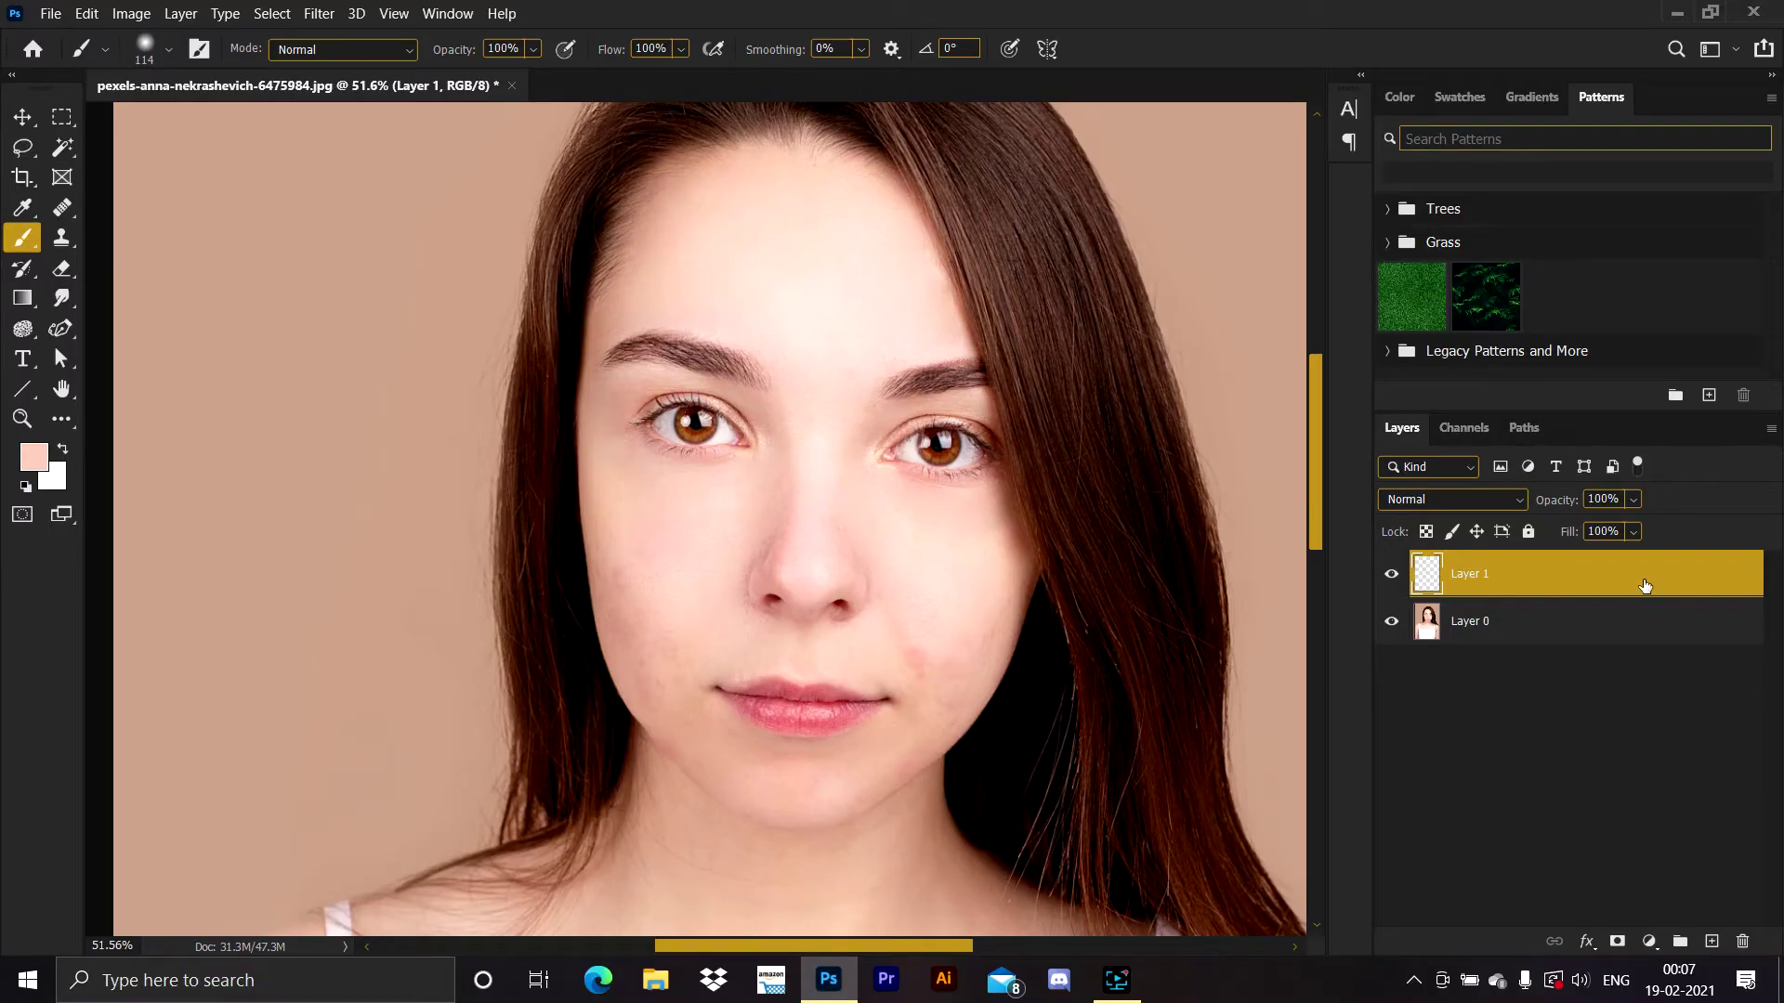
pyautogui.hotkey('ctrl', 'alt', 'shift', 'e')
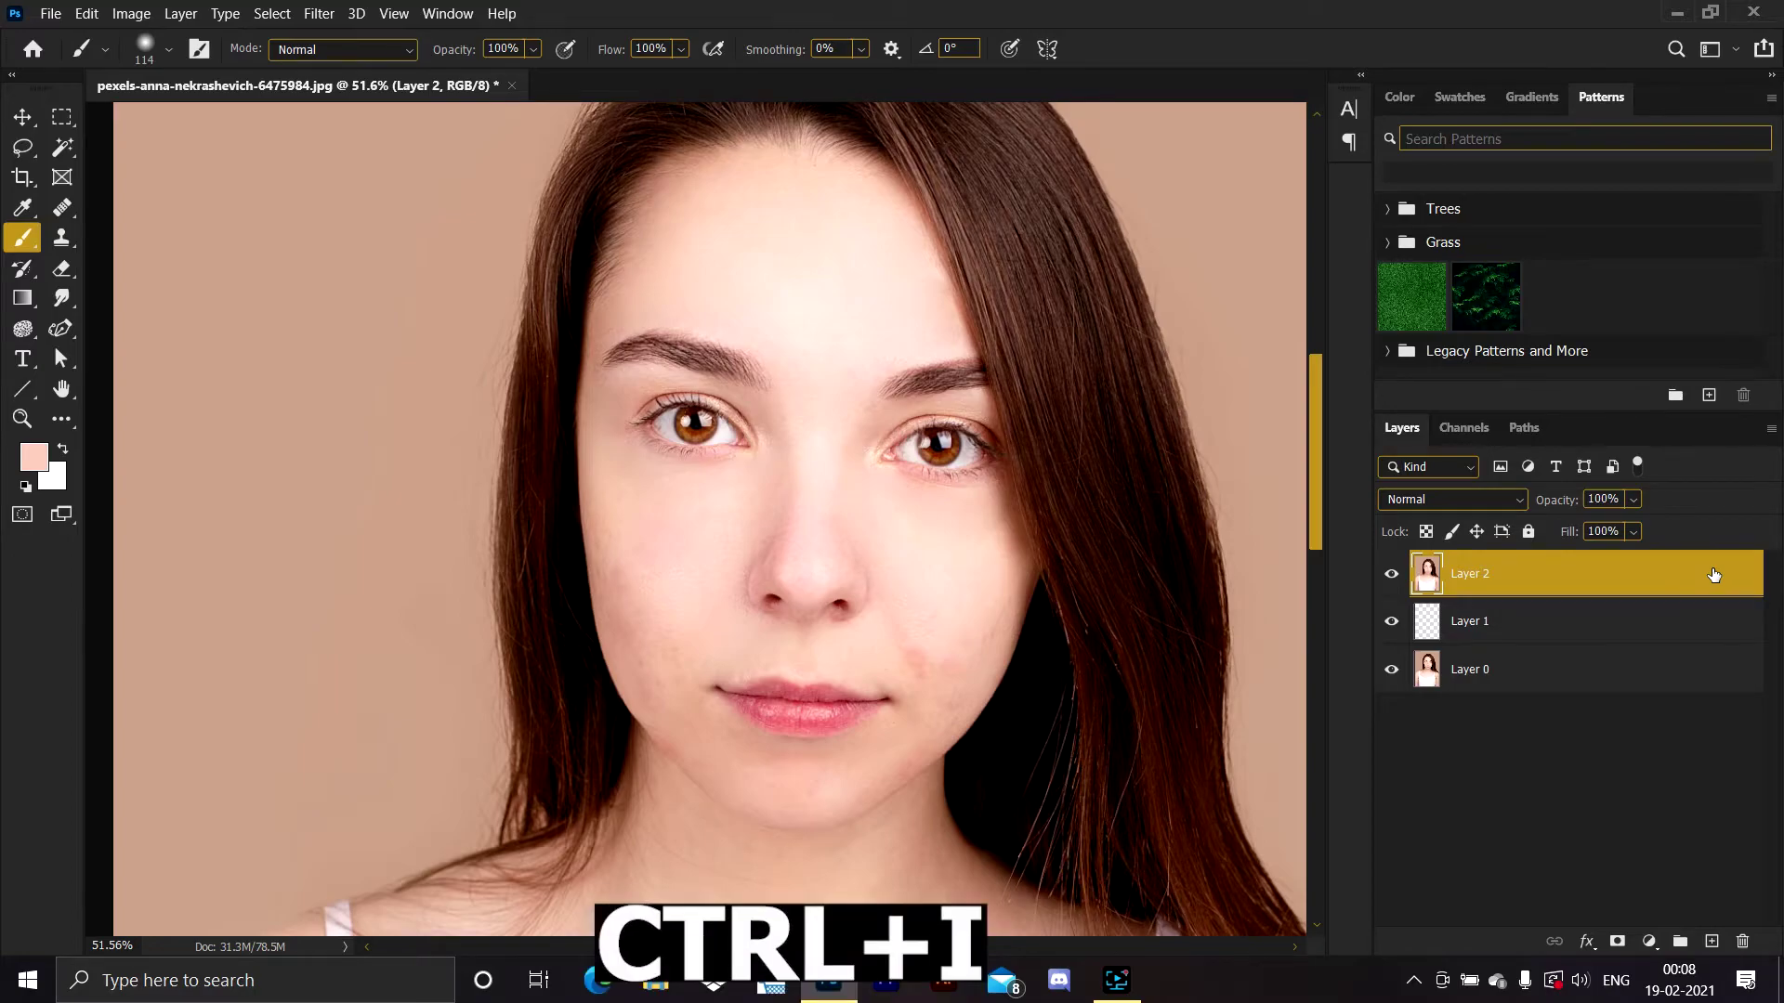
pyautogui.hotkey('ctrl', 'i')
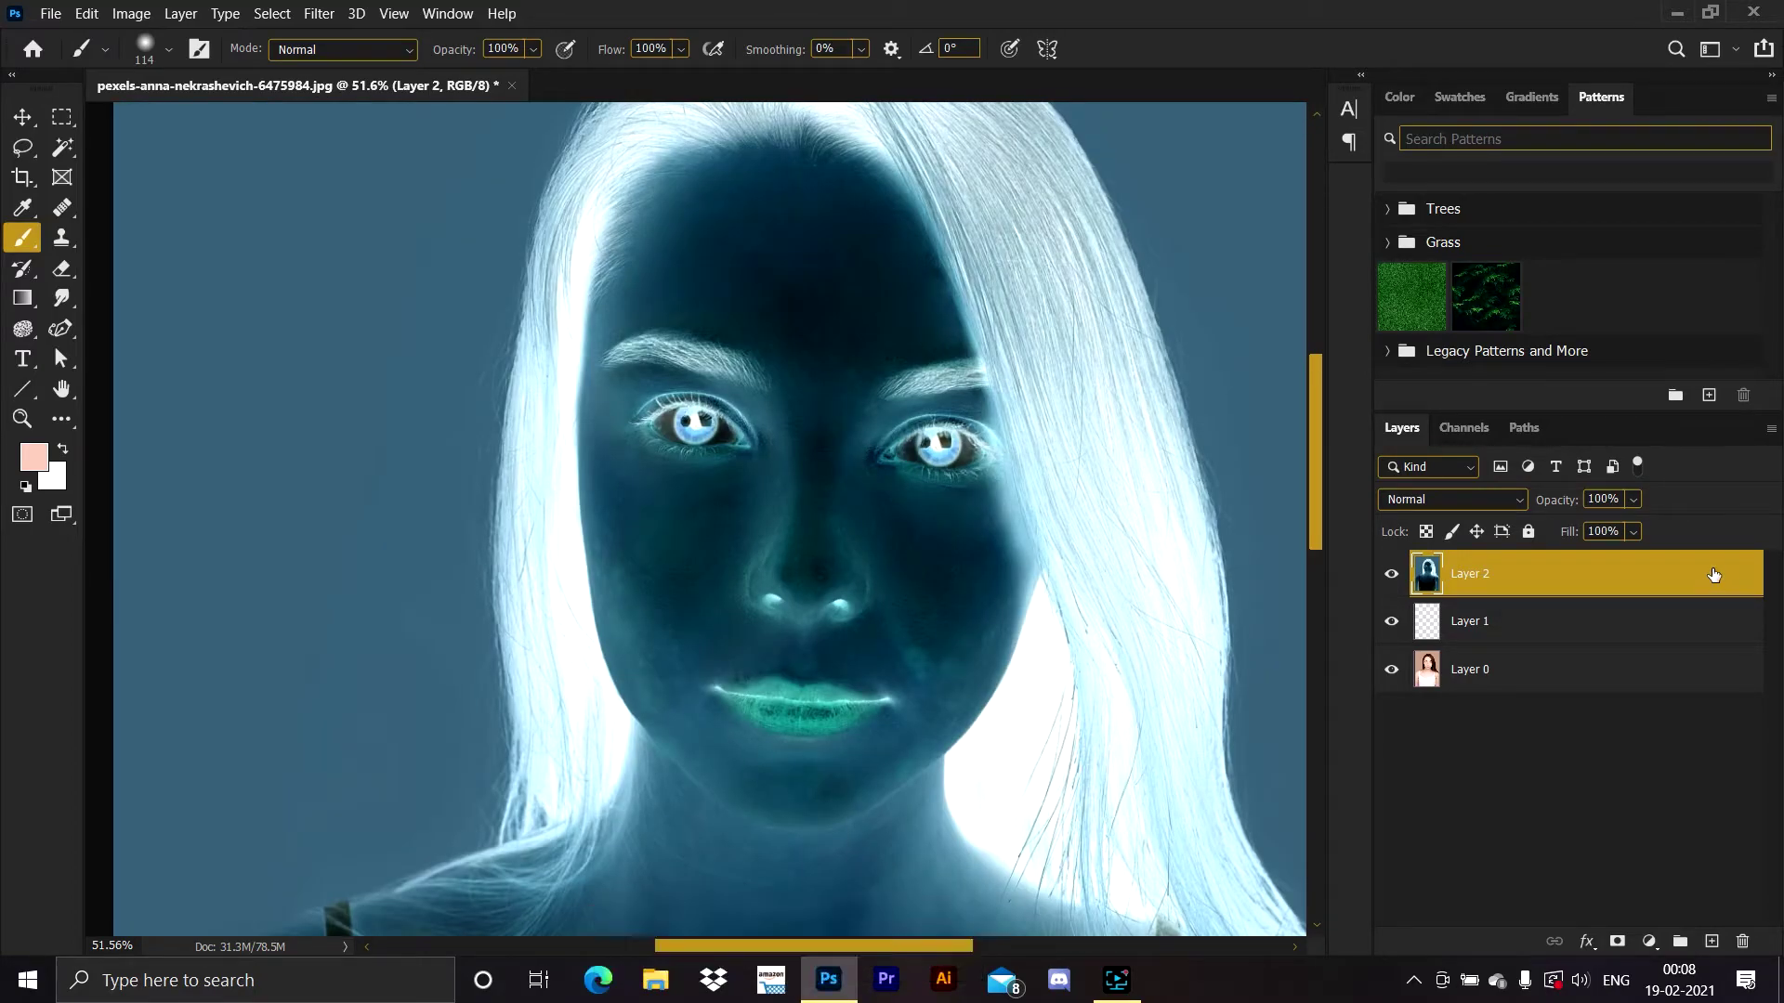
# Apply a High Pass filter with an 8.0-pixel radius to the inverted Layer 2
pyautogui.moveTo(899, 346); pyautogui.dragTo(789, 376)
pyautogui.scroll(14, 678, 425)
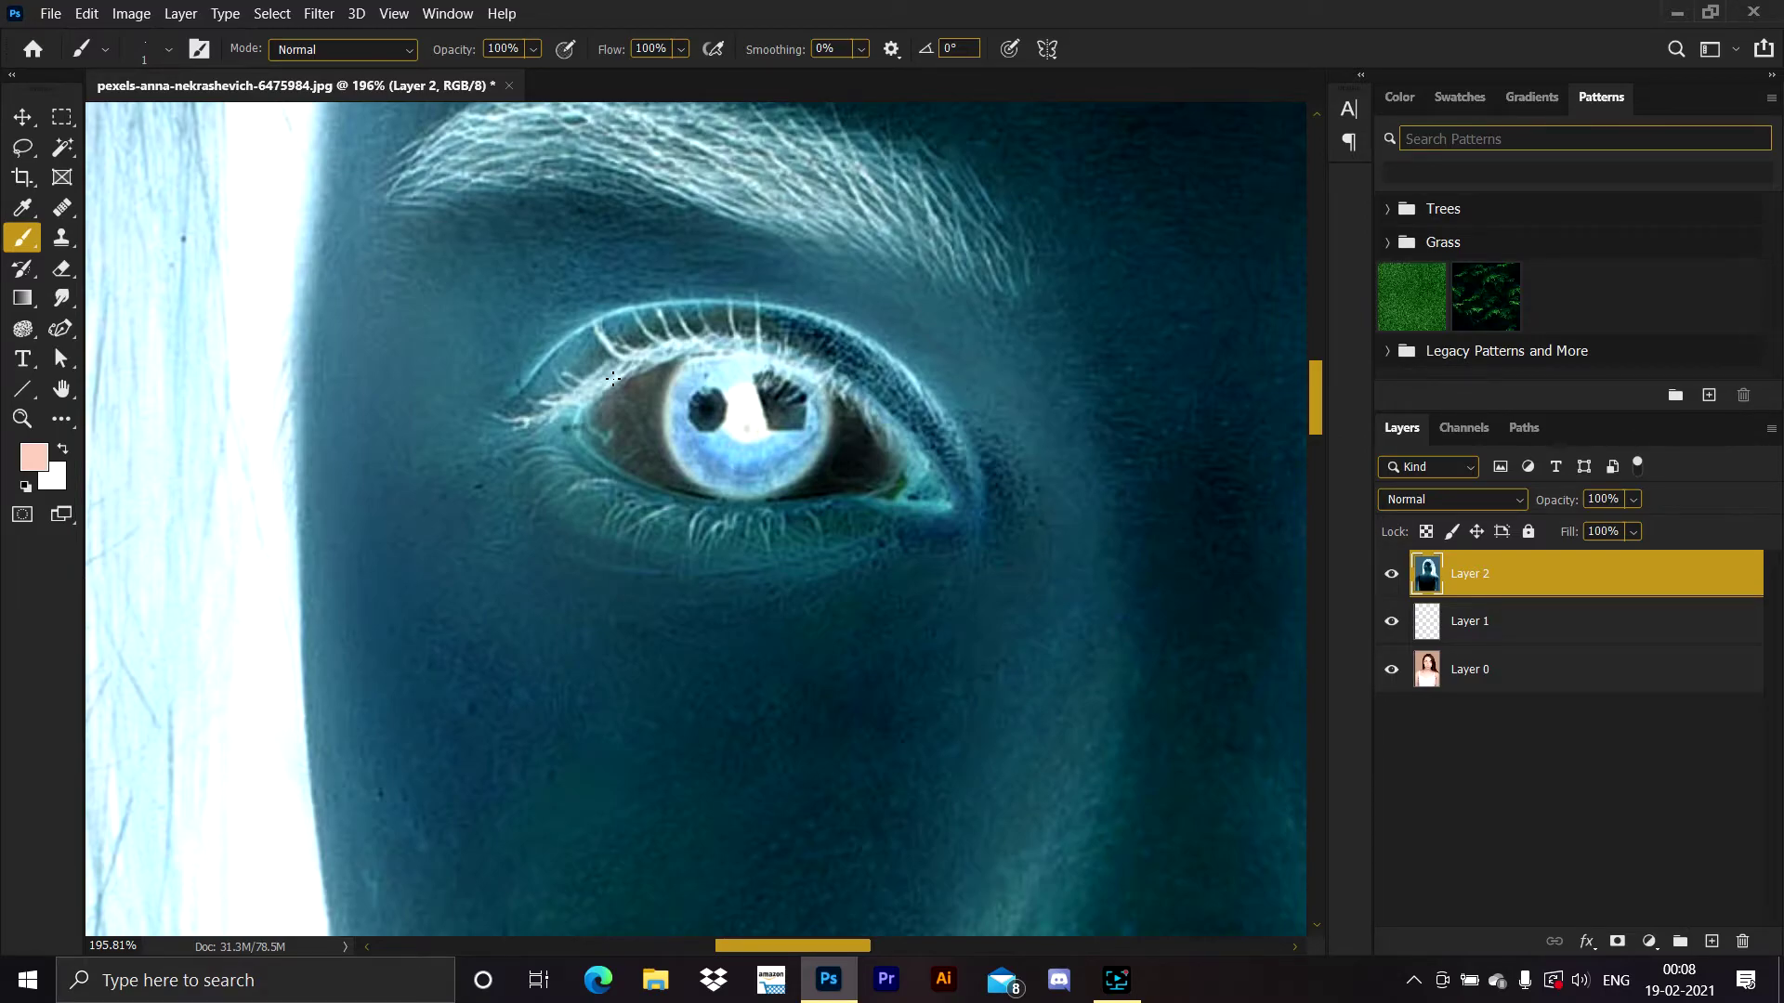
pyautogui.scroll(5, 613, 378)
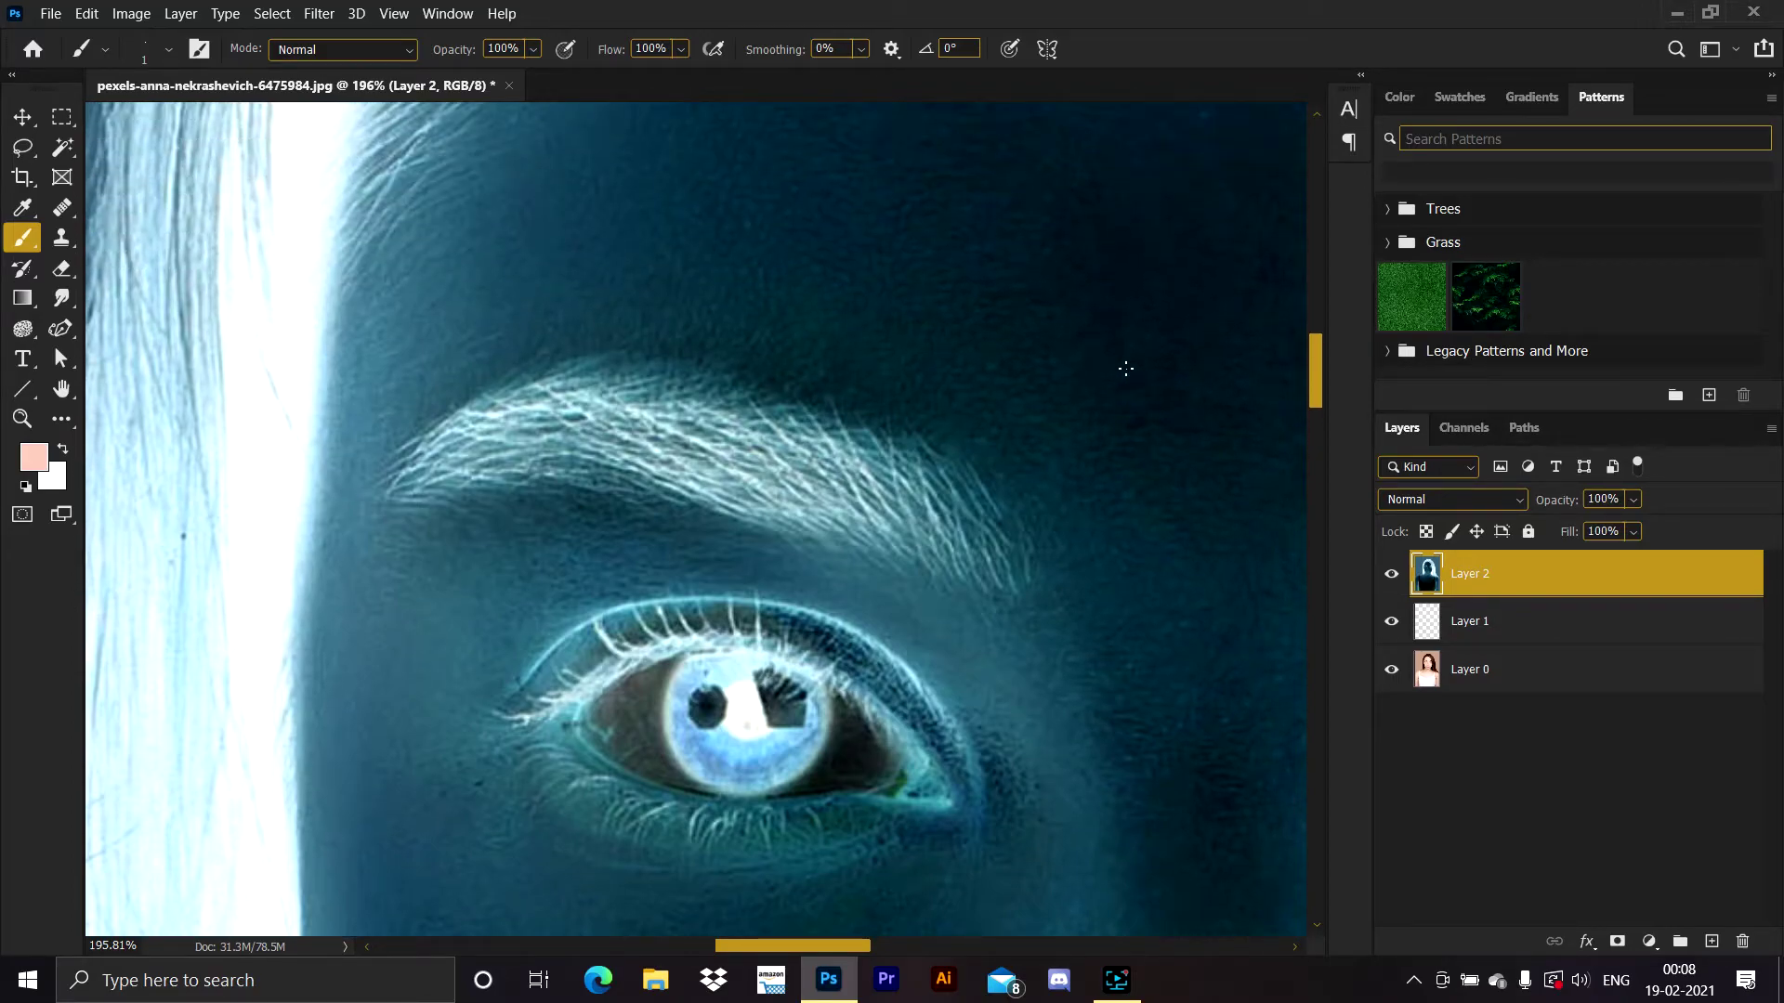
pyautogui.click(319, 13)
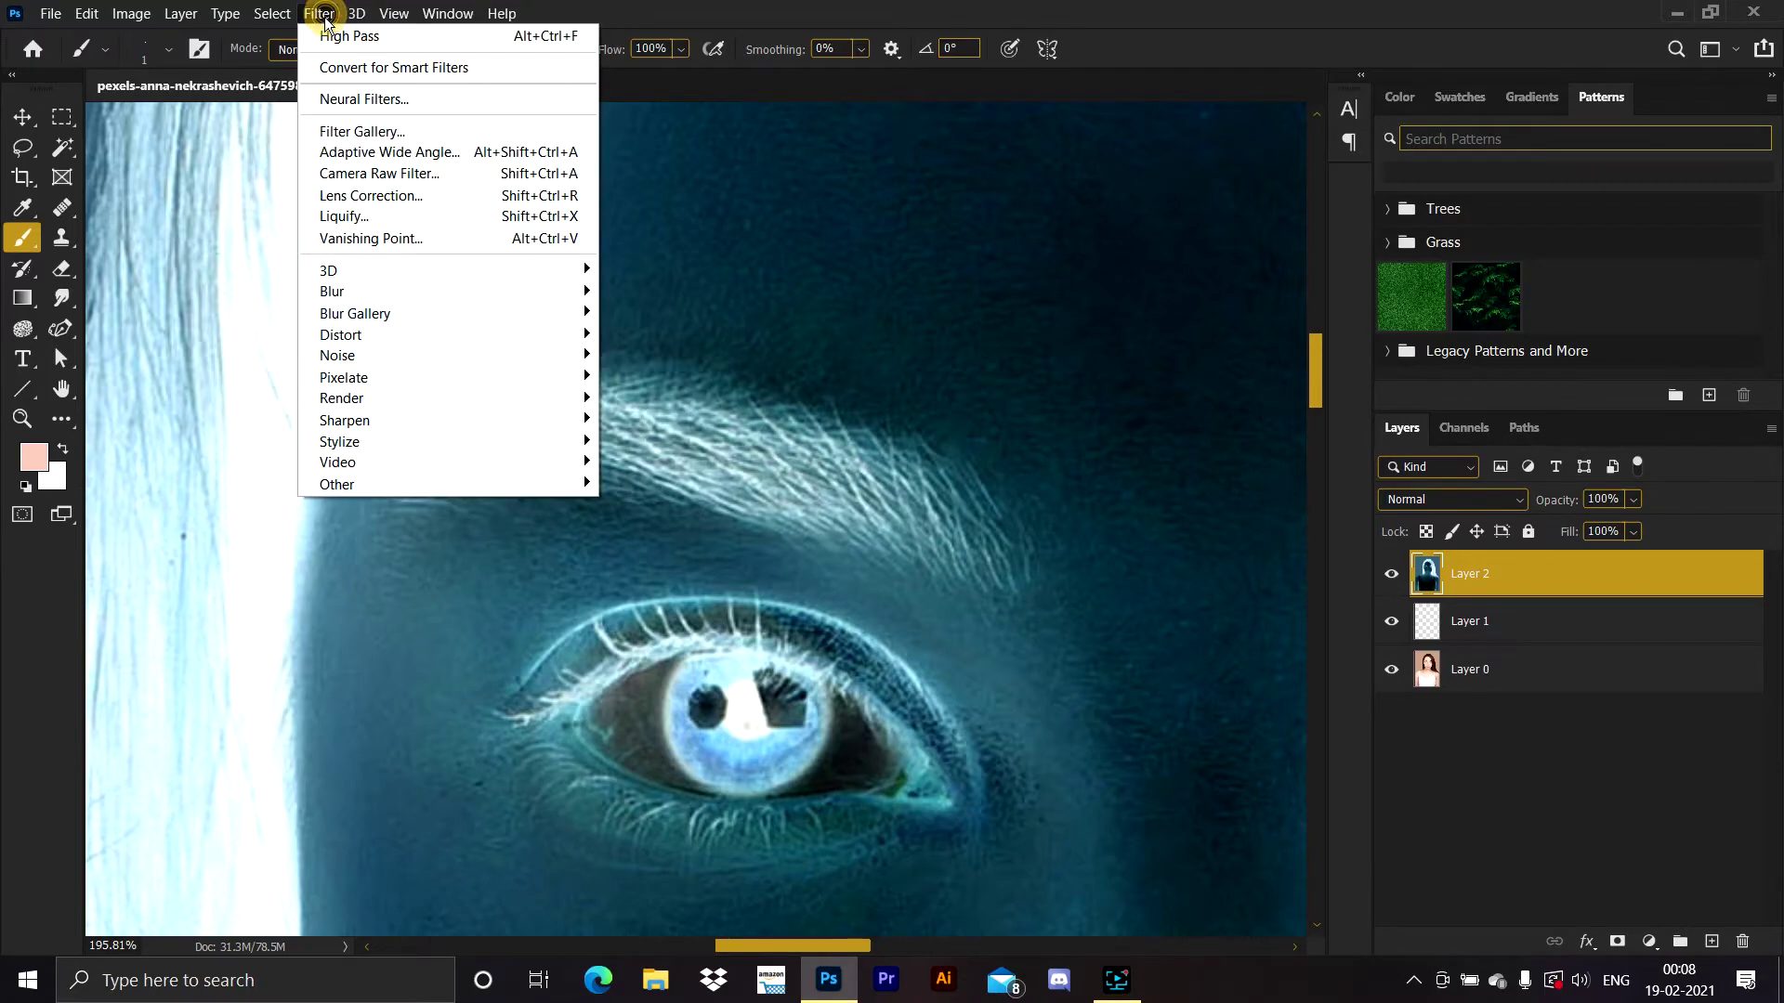
pyautogui.click(376, 482)
pyautogui.click(626, 504)
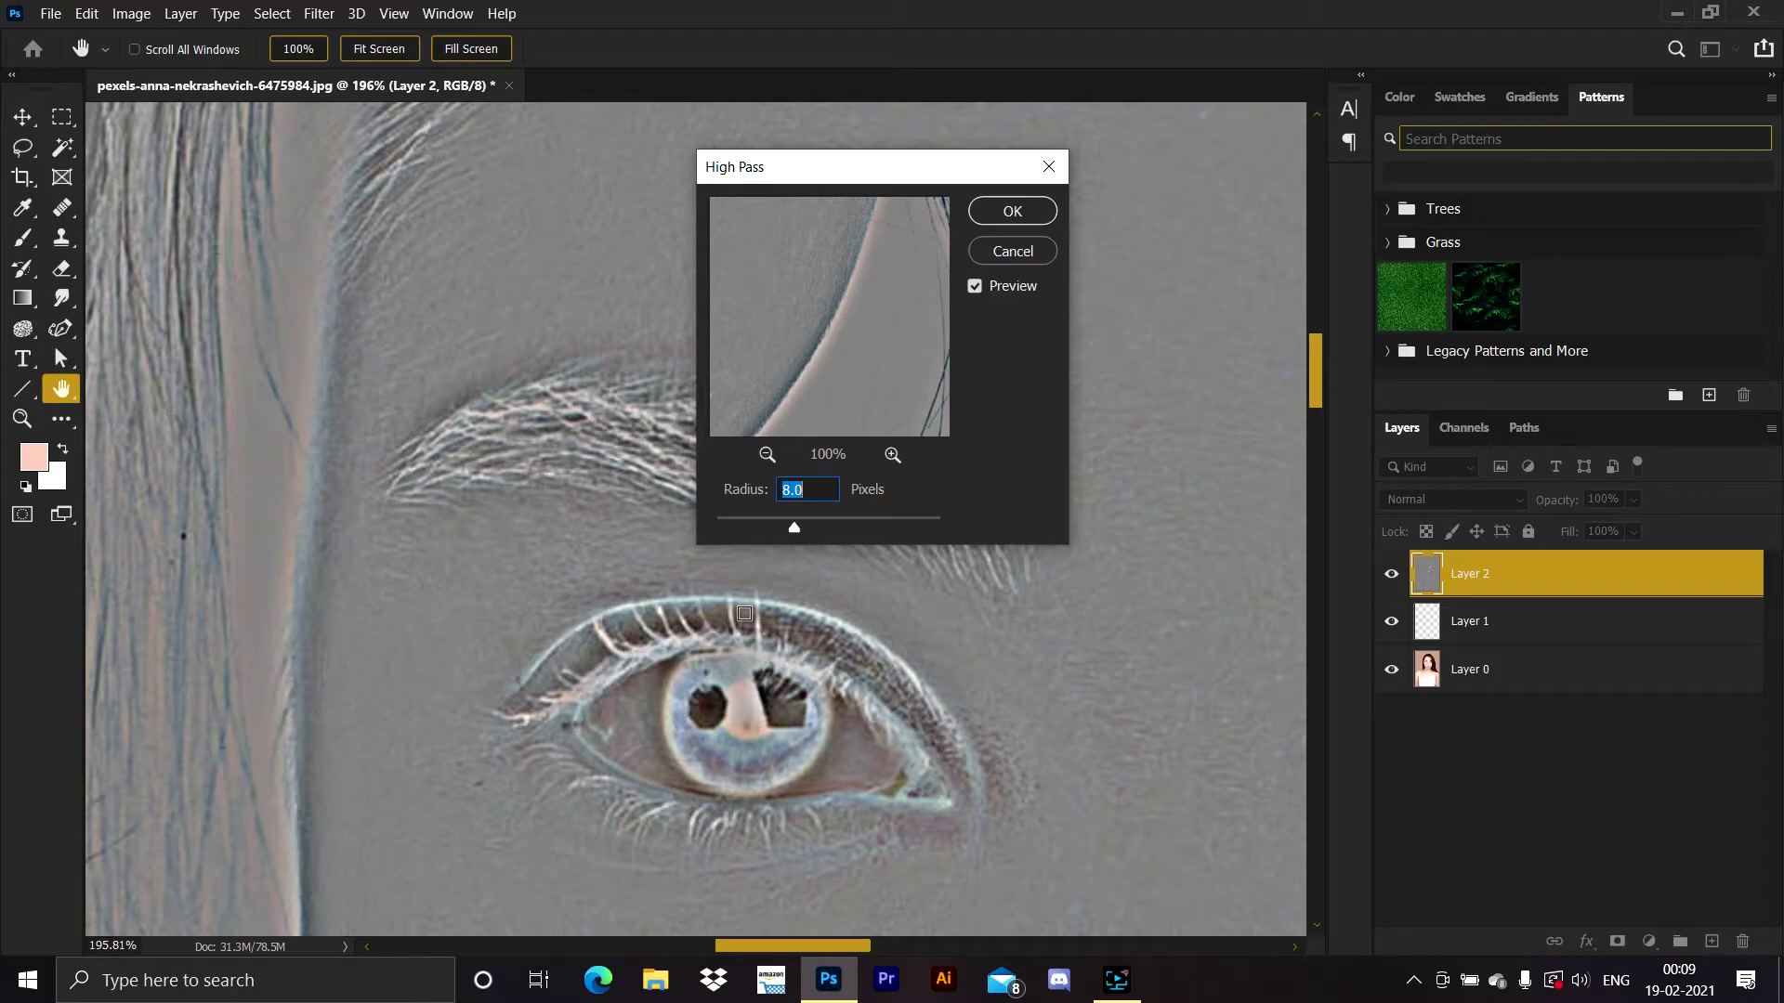
pyautogui.click(1011, 211)
pyautogui.press('b')
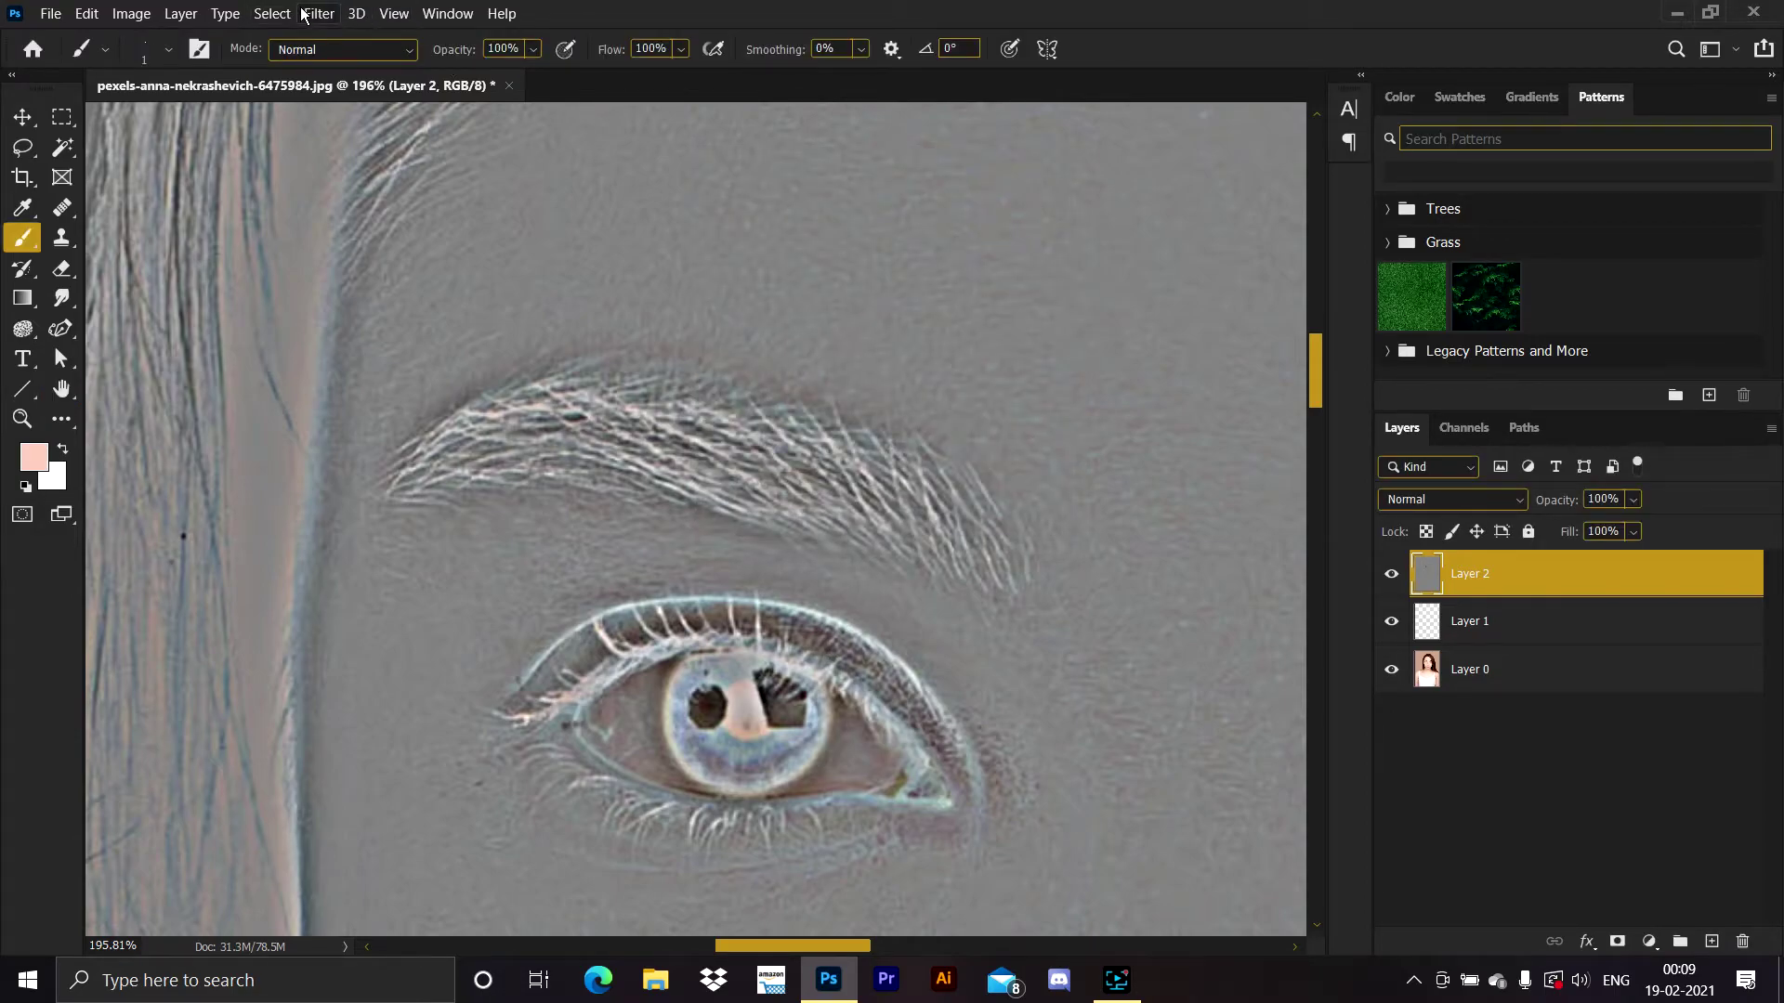
# Apply a Gaussian Blur with a 2.3-pixel radius to Layer 2
pyautogui.click(314, 14)
pyautogui.moveTo(406, 293)
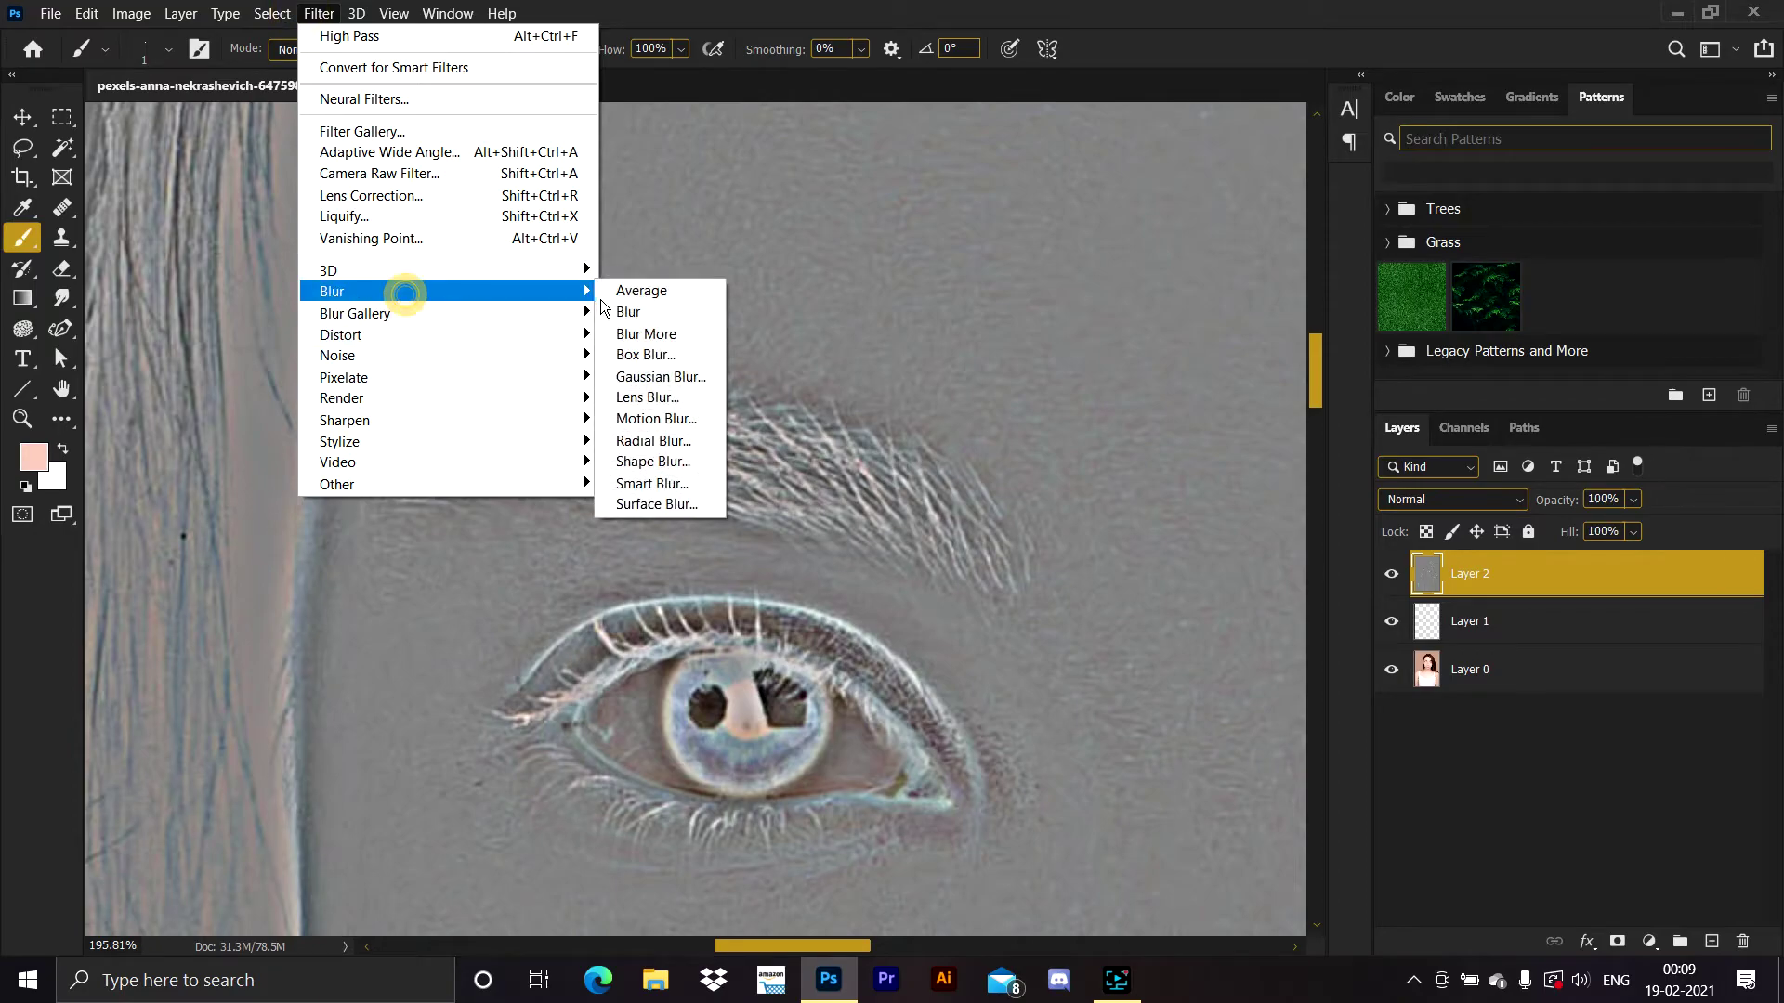
pyautogui.click(646, 372)
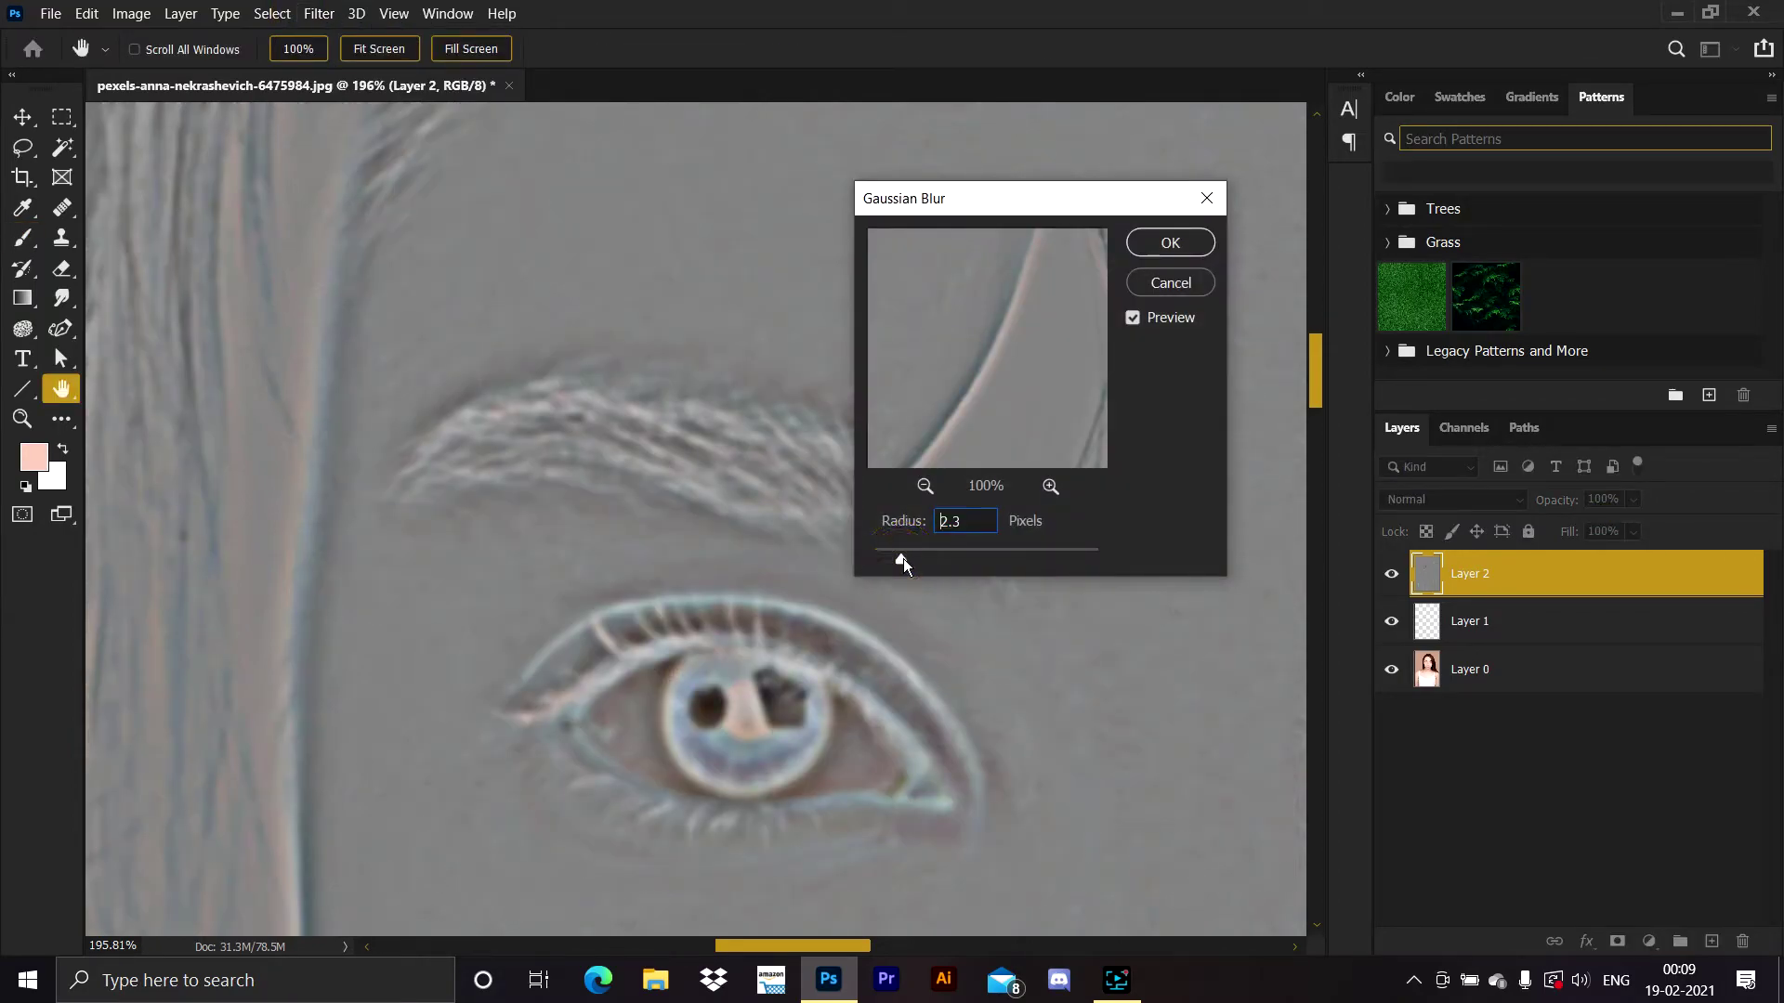
pyautogui.click(1170, 243)
pyautogui.press('b')
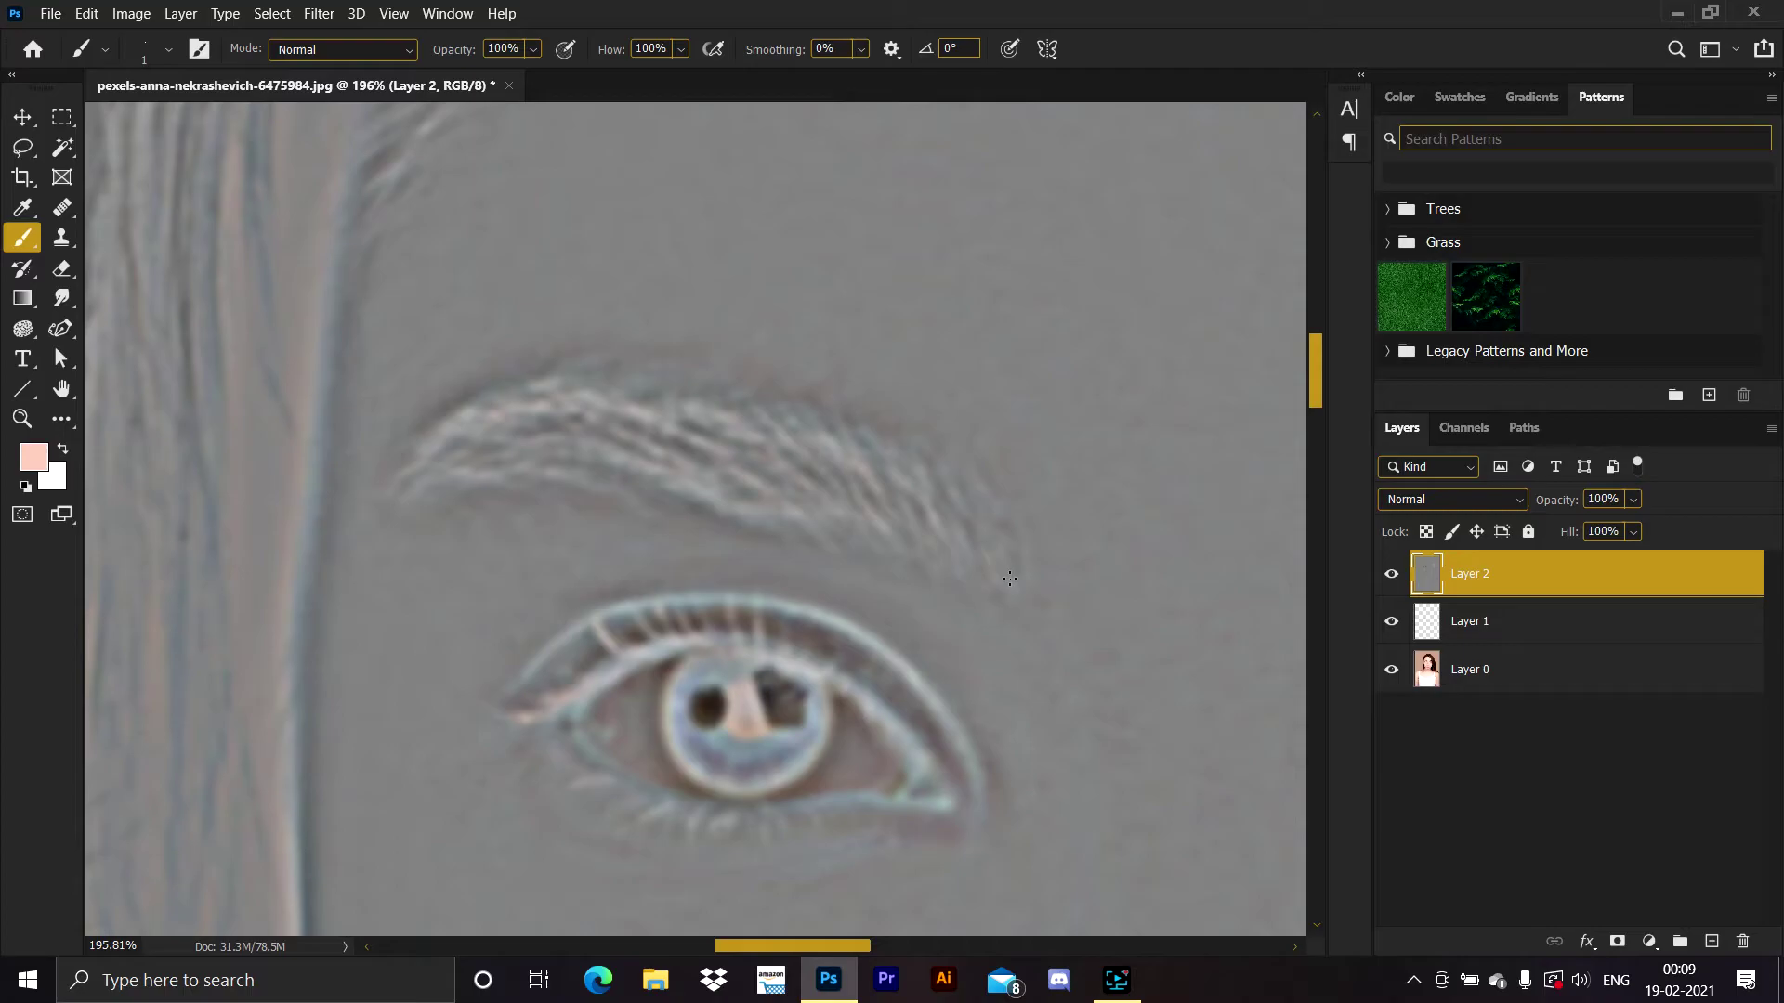
# Set Layer 2's blend mode to Linear Light and hide its effect behind a black layer mask
pyautogui.click(1452, 500)
pyautogui.click(1424, 725)
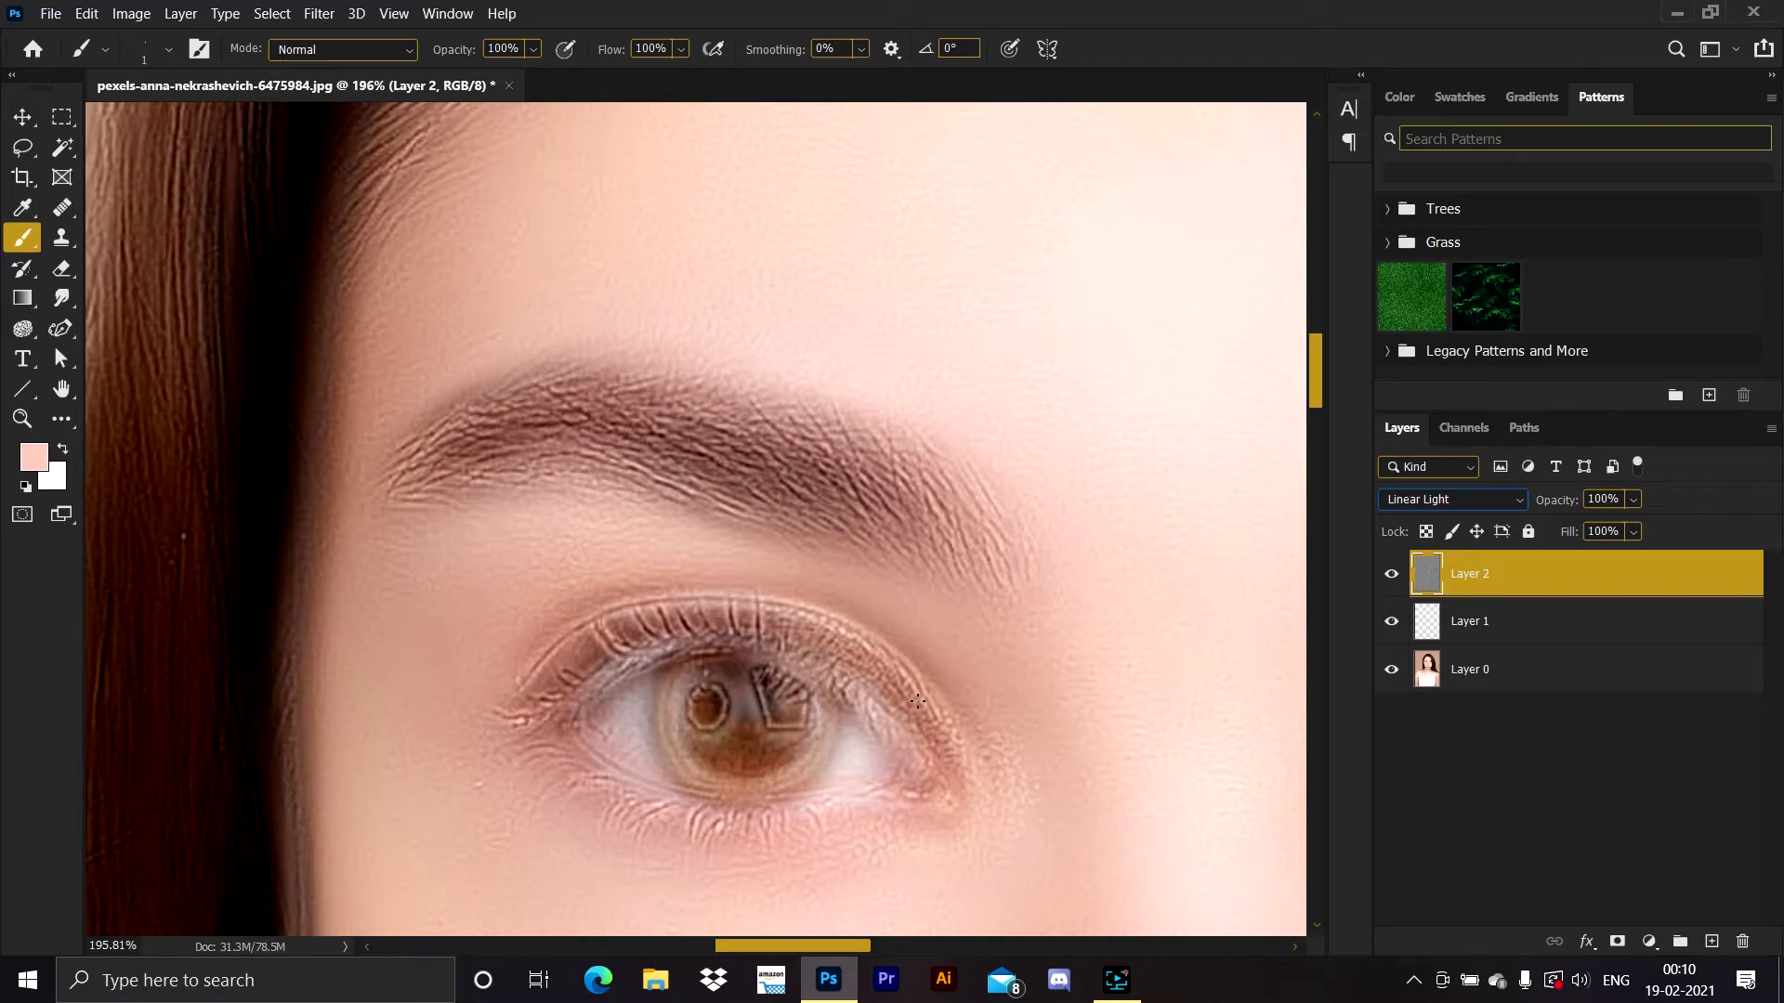
pyautogui.hotkey('ctrl', '0')
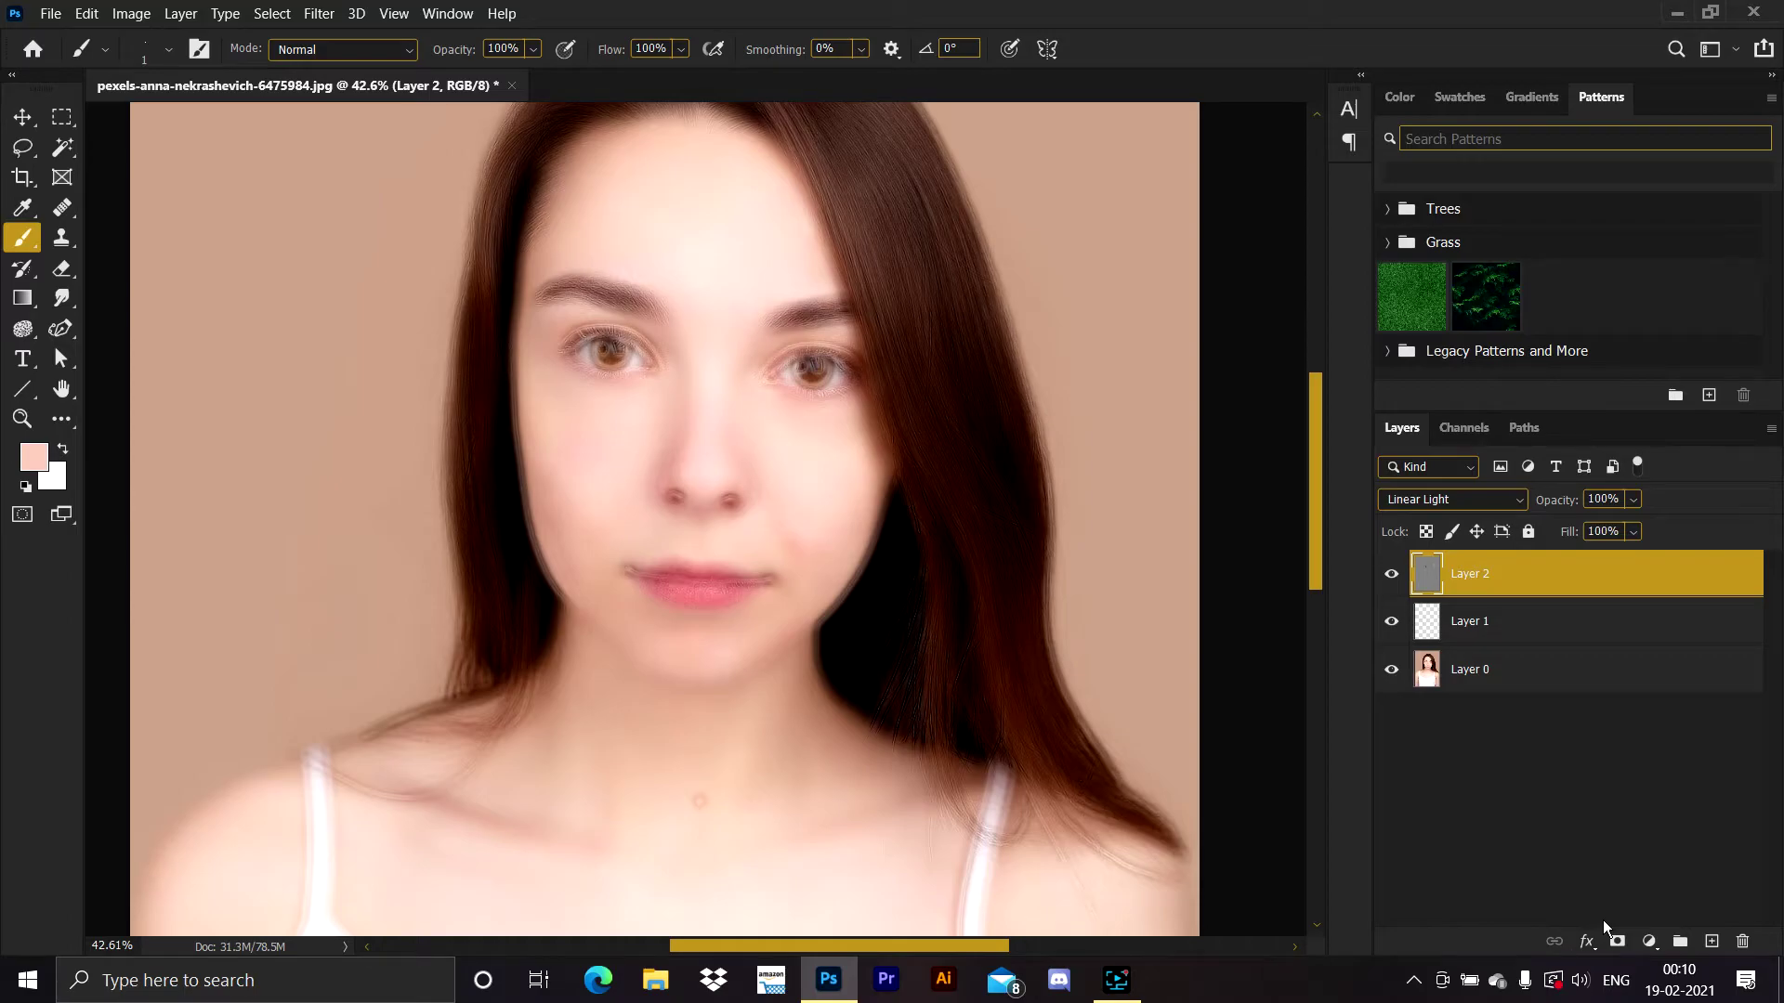
pyautogui.keyDown('alt'); pyautogui.click(1617, 941); pyautogui.keyUp('alt')
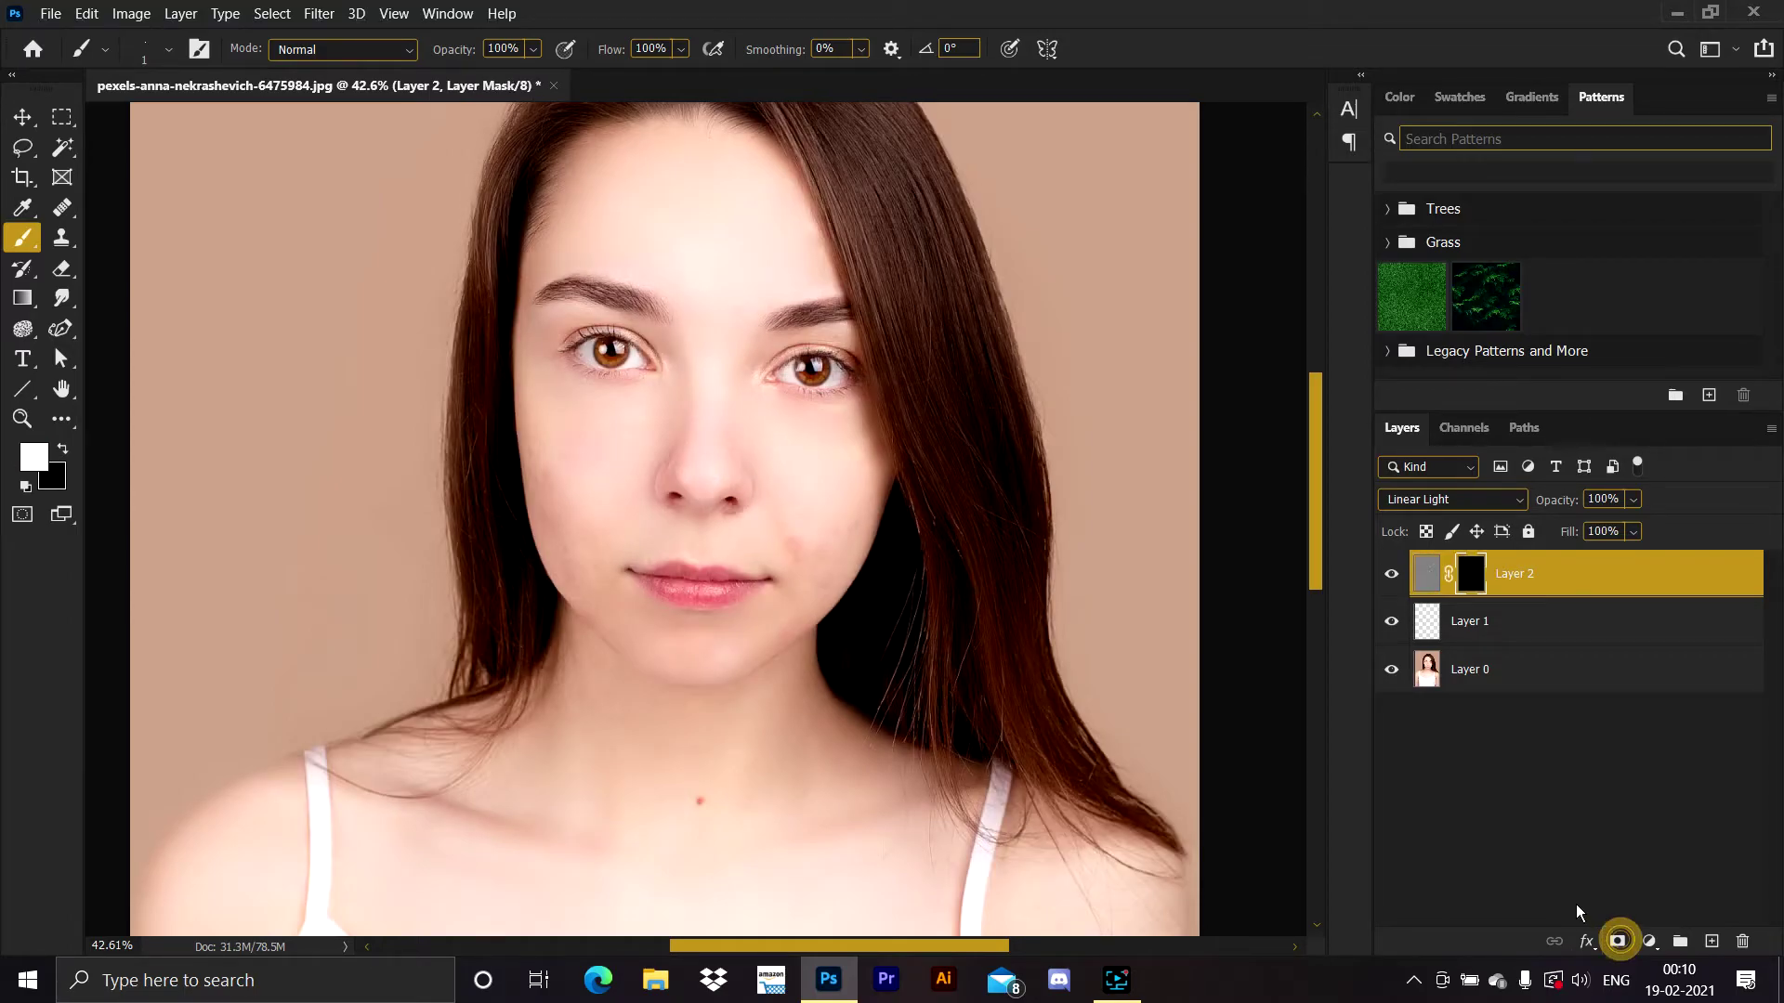
# Paint the mask white over the cheeks and nose with a 188 px brush, using a smaller brush along the face's edge
pyautogui.scroll(2, 608, 407)
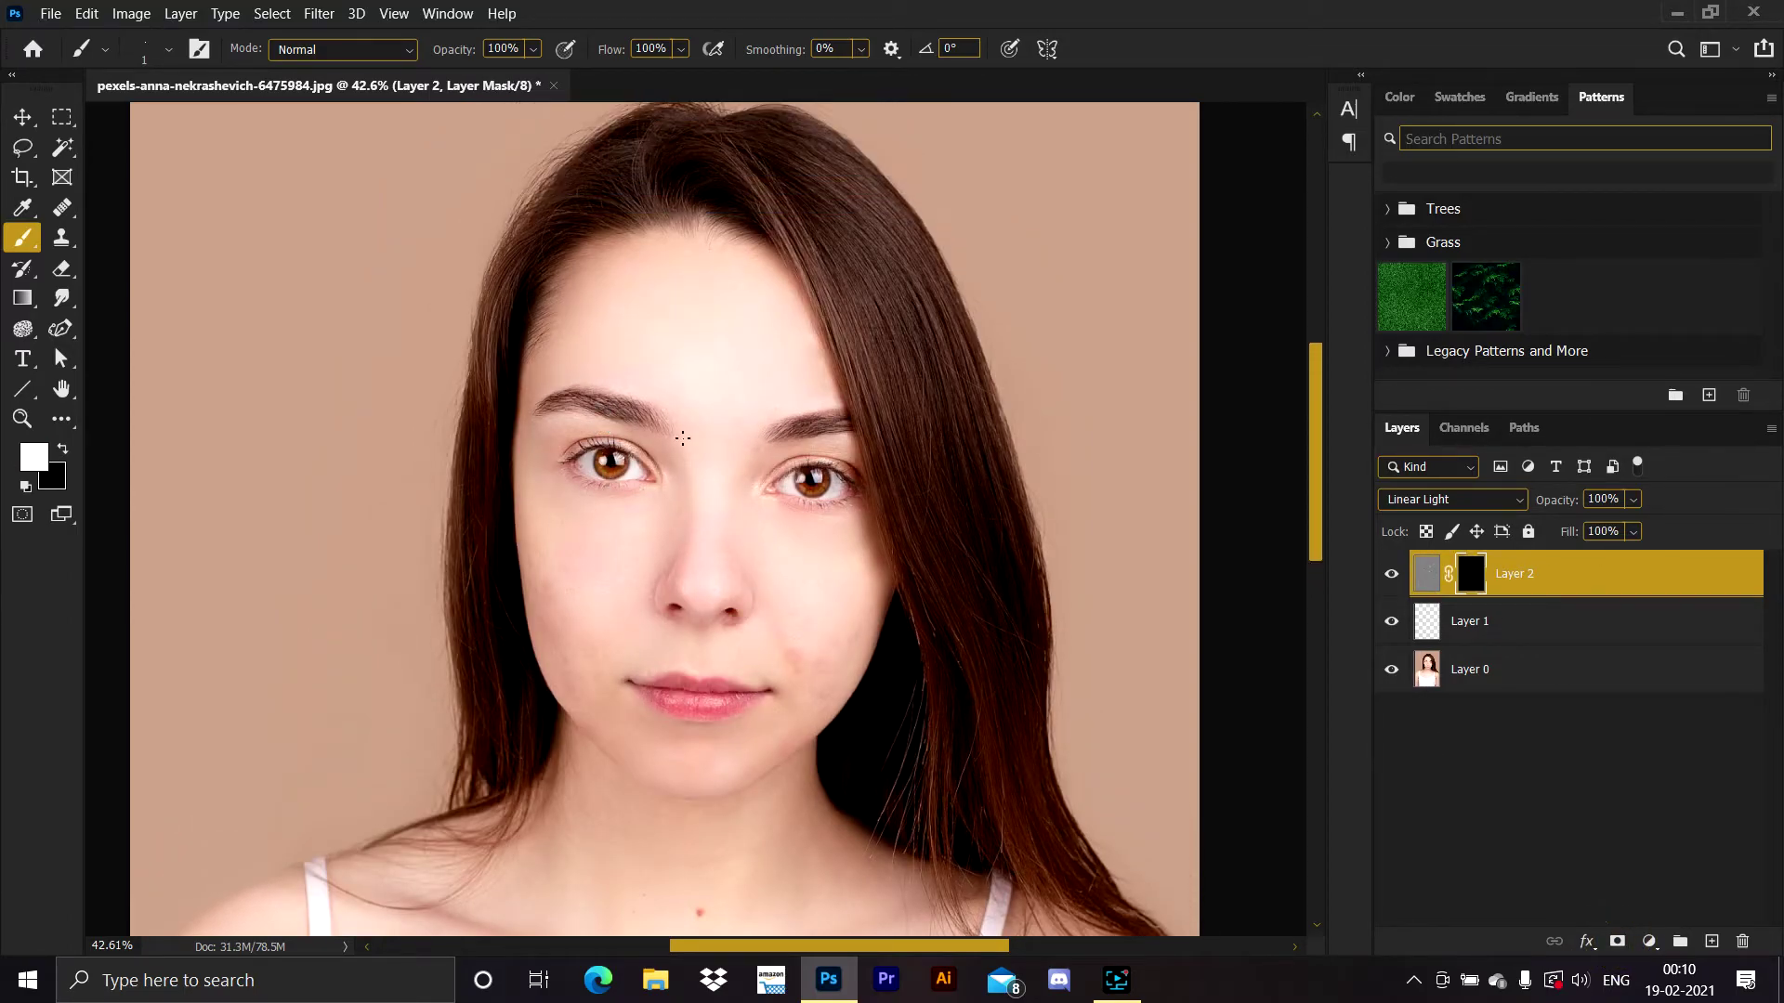
pyautogui.scroll(6, 749, 467)
pyautogui.moveTo(688, 313)
pyautogui.mouseDown()
pyautogui.moveTo(734, 311)
pyautogui.moveTo(721, 350)
pyautogui.mouseUp()
pyautogui.press('capslock')
pyautogui.press('capslock')
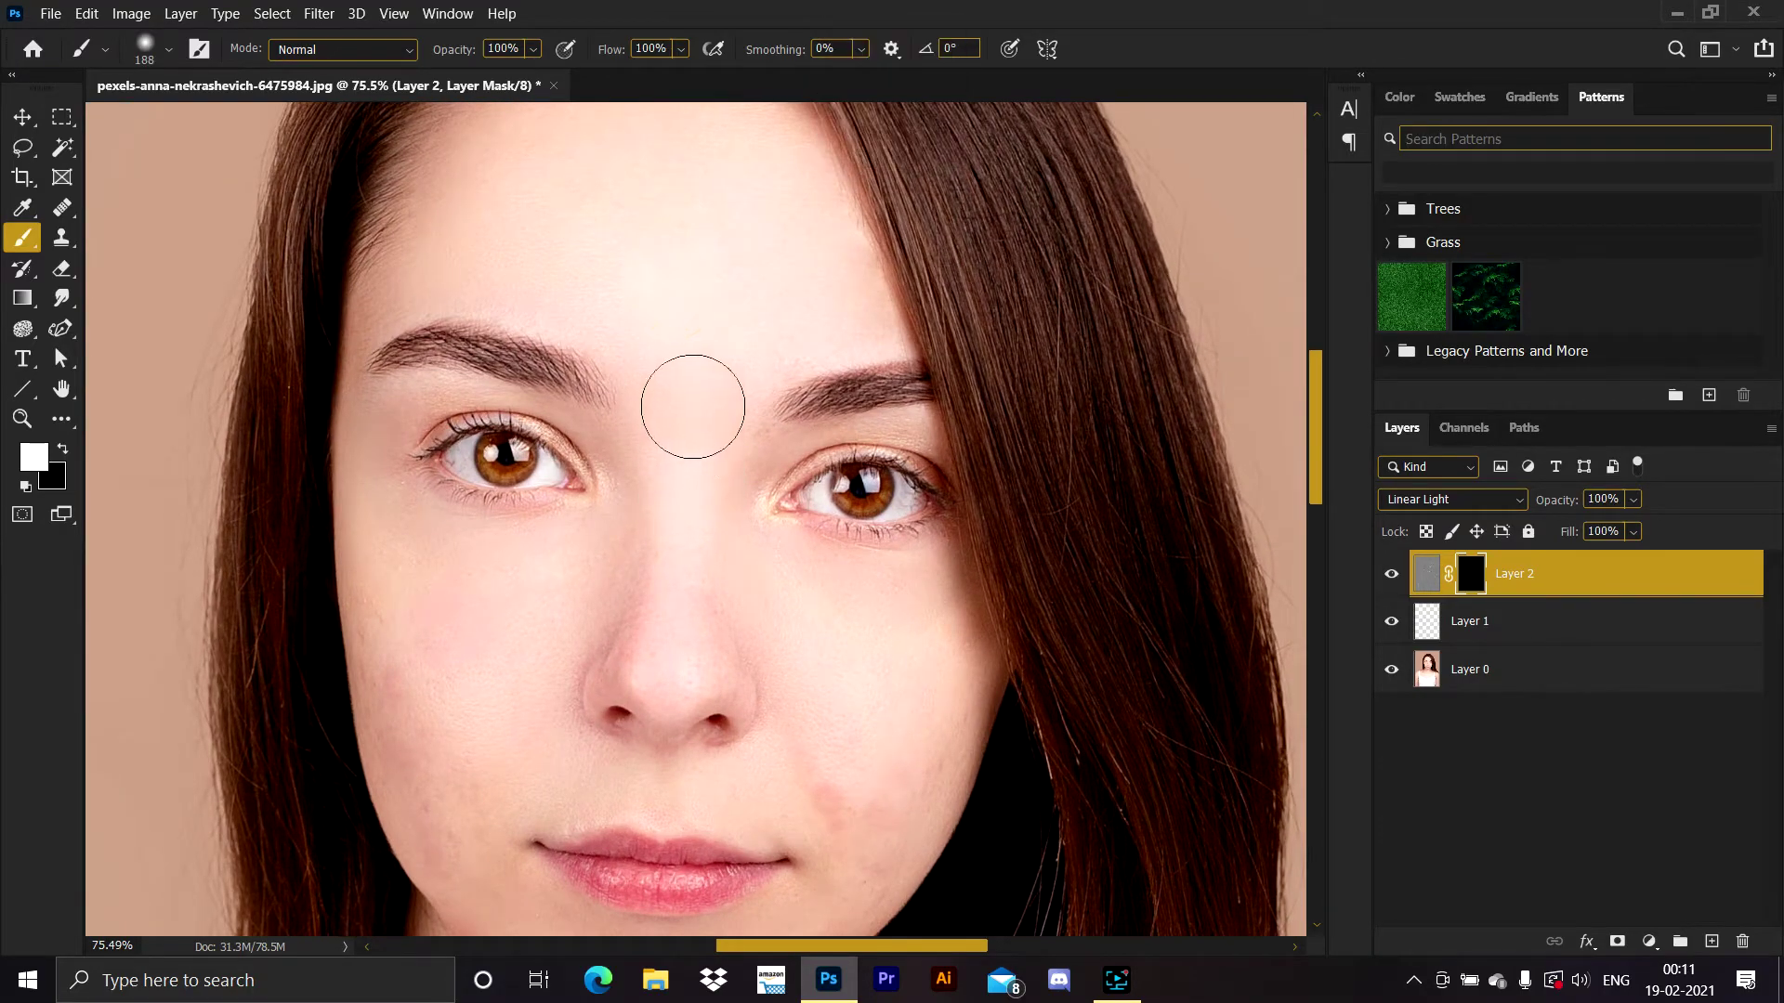
pyautogui.moveTo(793, 701)
pyautogui.mouseDown()
pyautogui.moveTo(837, 765)
pyautogui.moveTo(893, 702)
pyautogui.moveTo(821, 659)
pyautogui.moveTo(781, 573)
pyautogui.mouseUp()
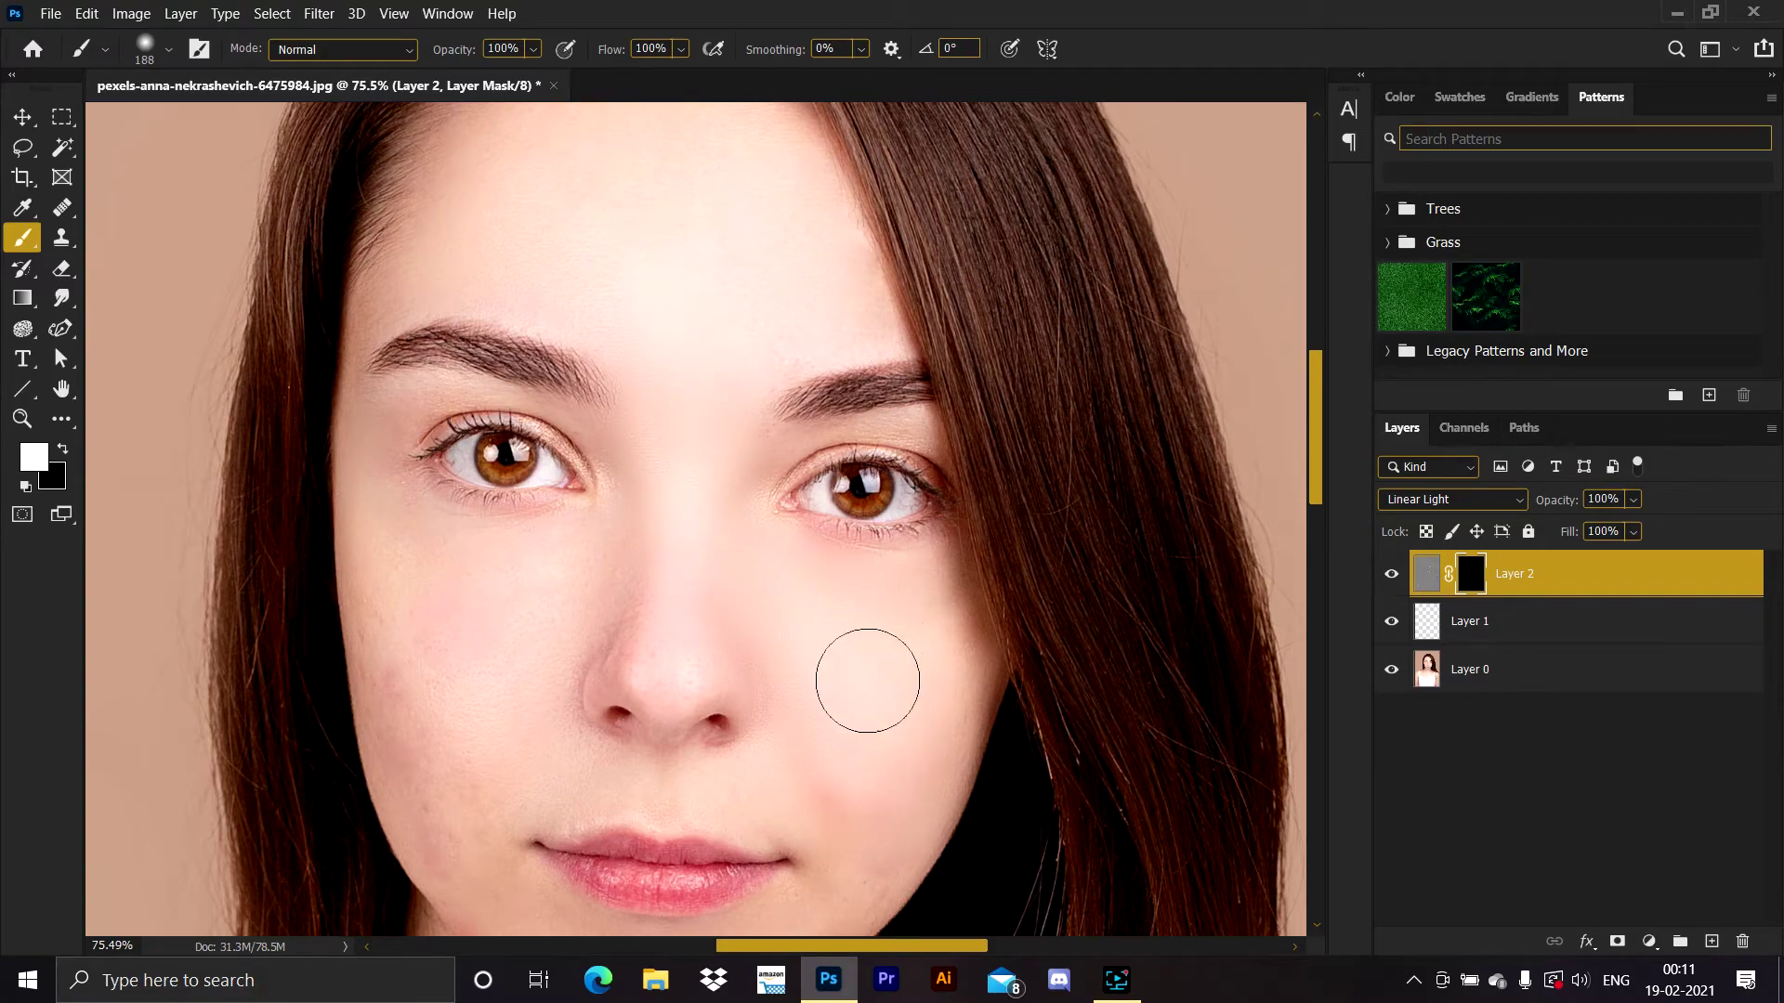
pyautogui.moveTo(498, 625)
pyautogui.mouseDown()
pyautogui.moveTo(482, 568)
pyautogui.moveTo(469, 606)
pyautogui.moveTo(420, 576)
pyautogui.moveTo(435, 756)
pyautogui.moveTo(529, 576)
pyautogui.mouseUp()
pyautogui.moveTo(711, 555)
pyautogui.mouseDown()
pyautogui.moveTo(793, 740)
pyautogui.moveTo(785, 623)
pyautogui.mouseUp()
pyautogui.press('[')
pyautogui.press('[')
pyautogui.moveTo(351, 359); pyautogui.dragTo(374, 474)
# Paint the mask black along the hair beside the cheek to remove the smoothing from the hair edge
pyautogui.scroll(-4, 400, 571)
pyautogui.scroll(8, 380, 616)
pyautogui.scroll(4, 365, 634)
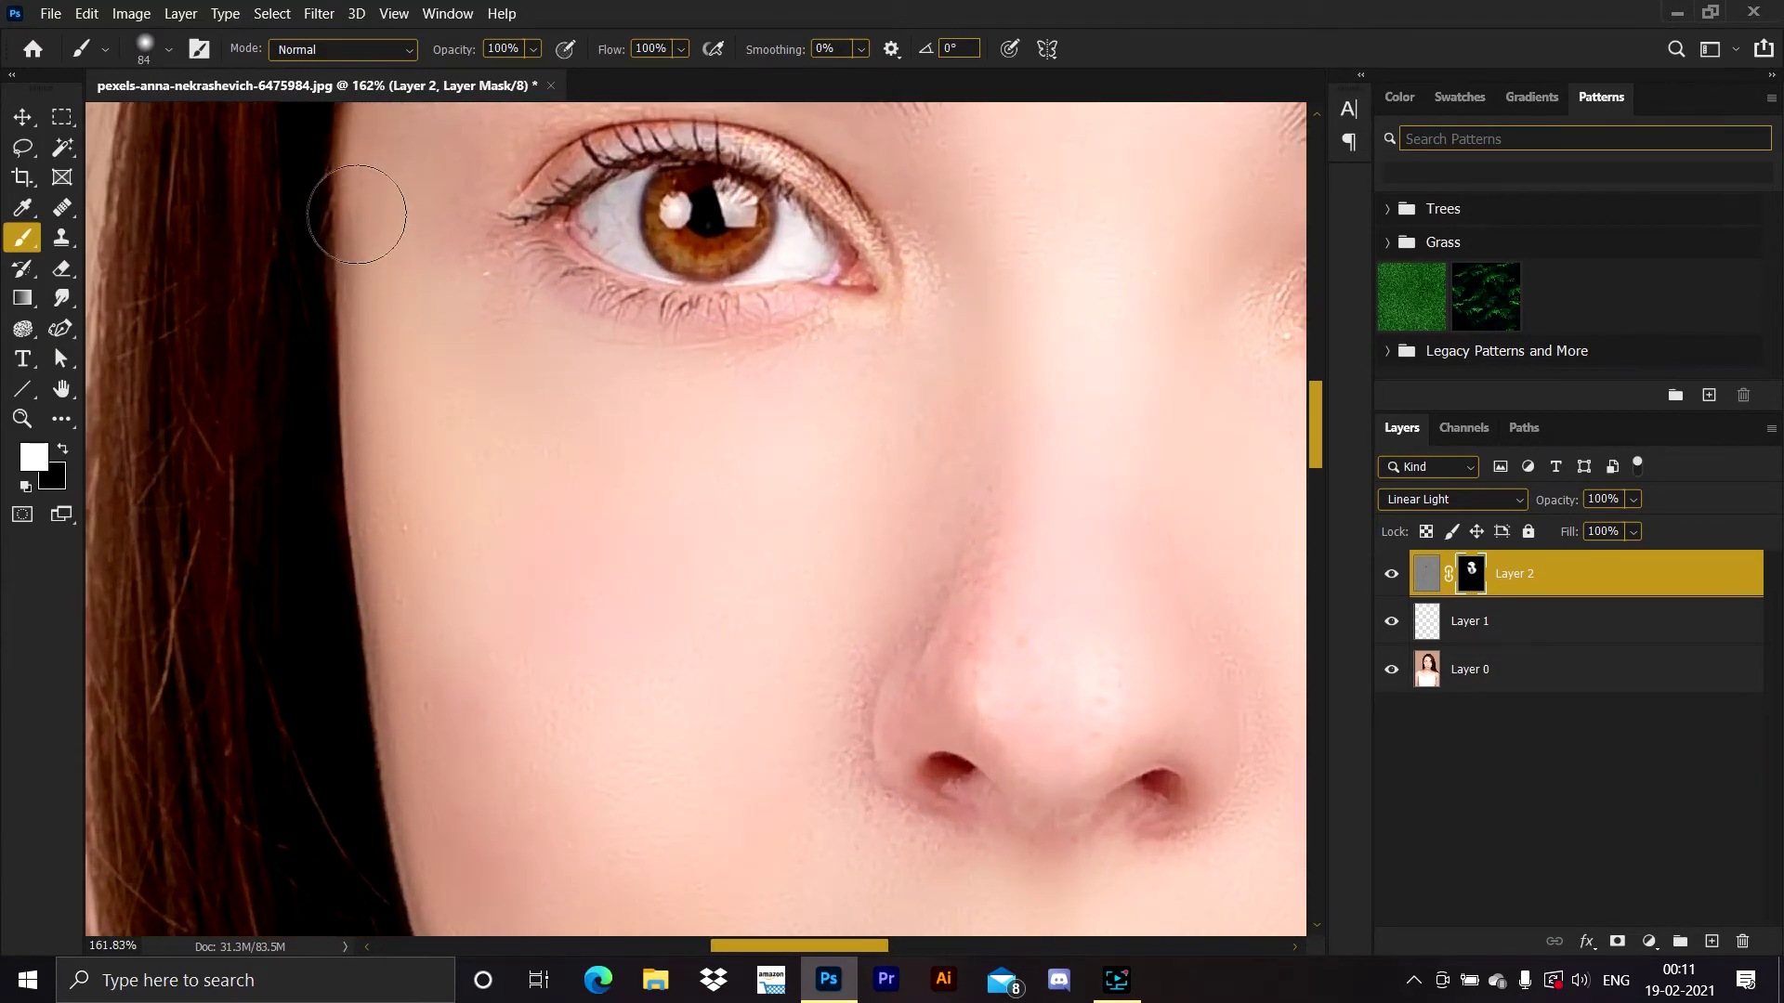
pyautogui.press('x')
pyautogui.moveTo(314, 433); pyautogui.dragTo(284, 439)
pyautogui.moveTo(304, 214); pyautogui.dragTo(355, 865)
# Set Layer 2's opacity to 60%
pyautogui.scroll(-10, 391, 517)
pyautogui.scroll(-5, 577, 458)
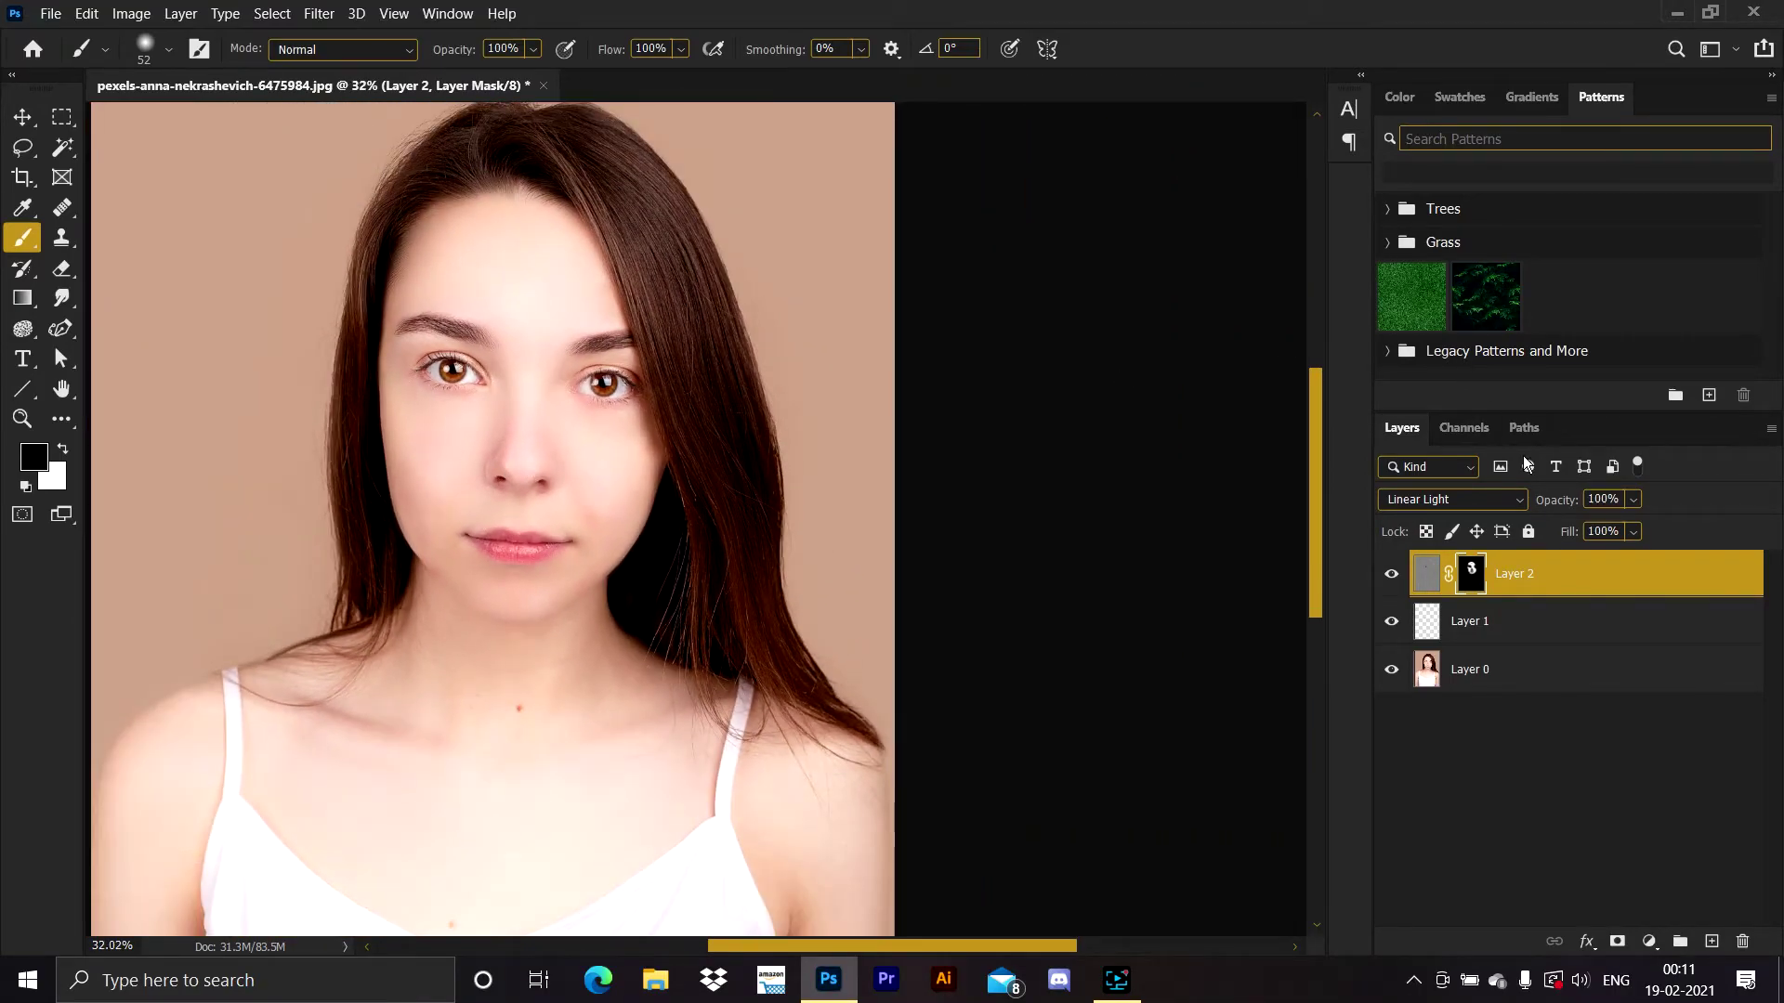
pyautogui.click(1617, 503)
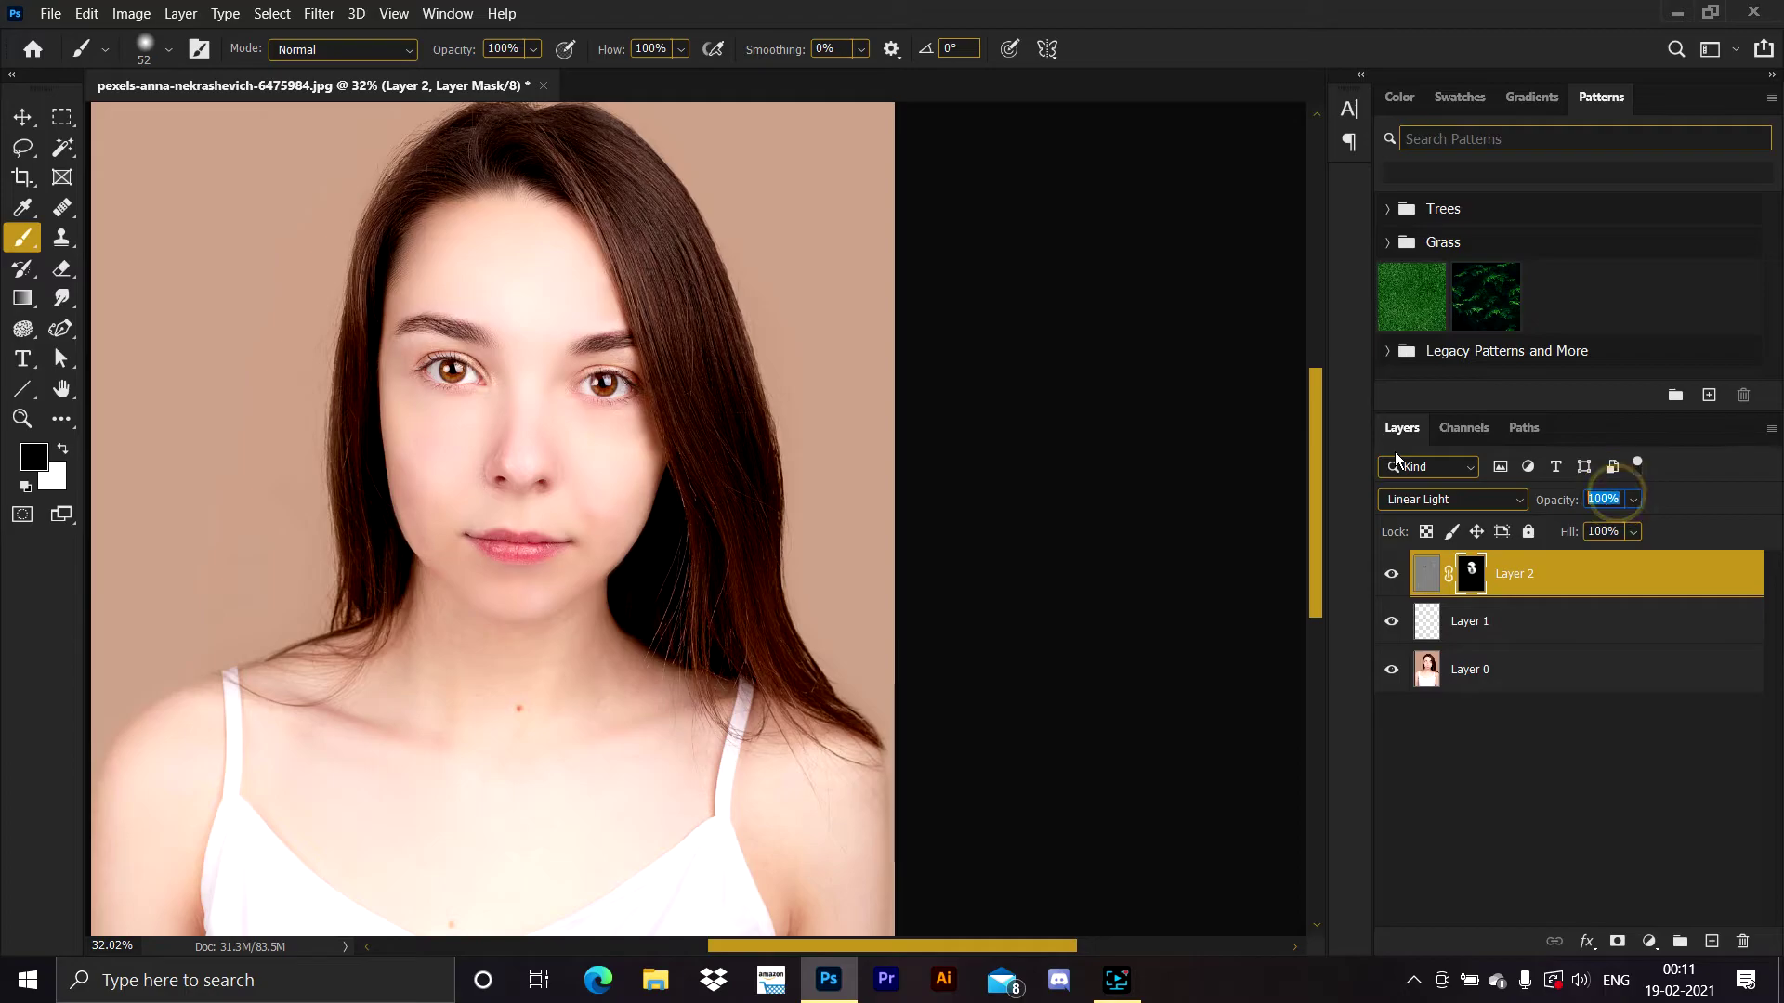
pyautogui.write('60')
pyautogui.press('Return')
# Compare the face with and without the smoothing by toggling Layer 2's visibility, leaving the layer shown
pyautogui.click(1389, 581)
pyautogui.click(1388, 582)
pyautogui.click(1387, 585)
pyautogui.click(1388, 583)
pyautogui.click(1388, 584)
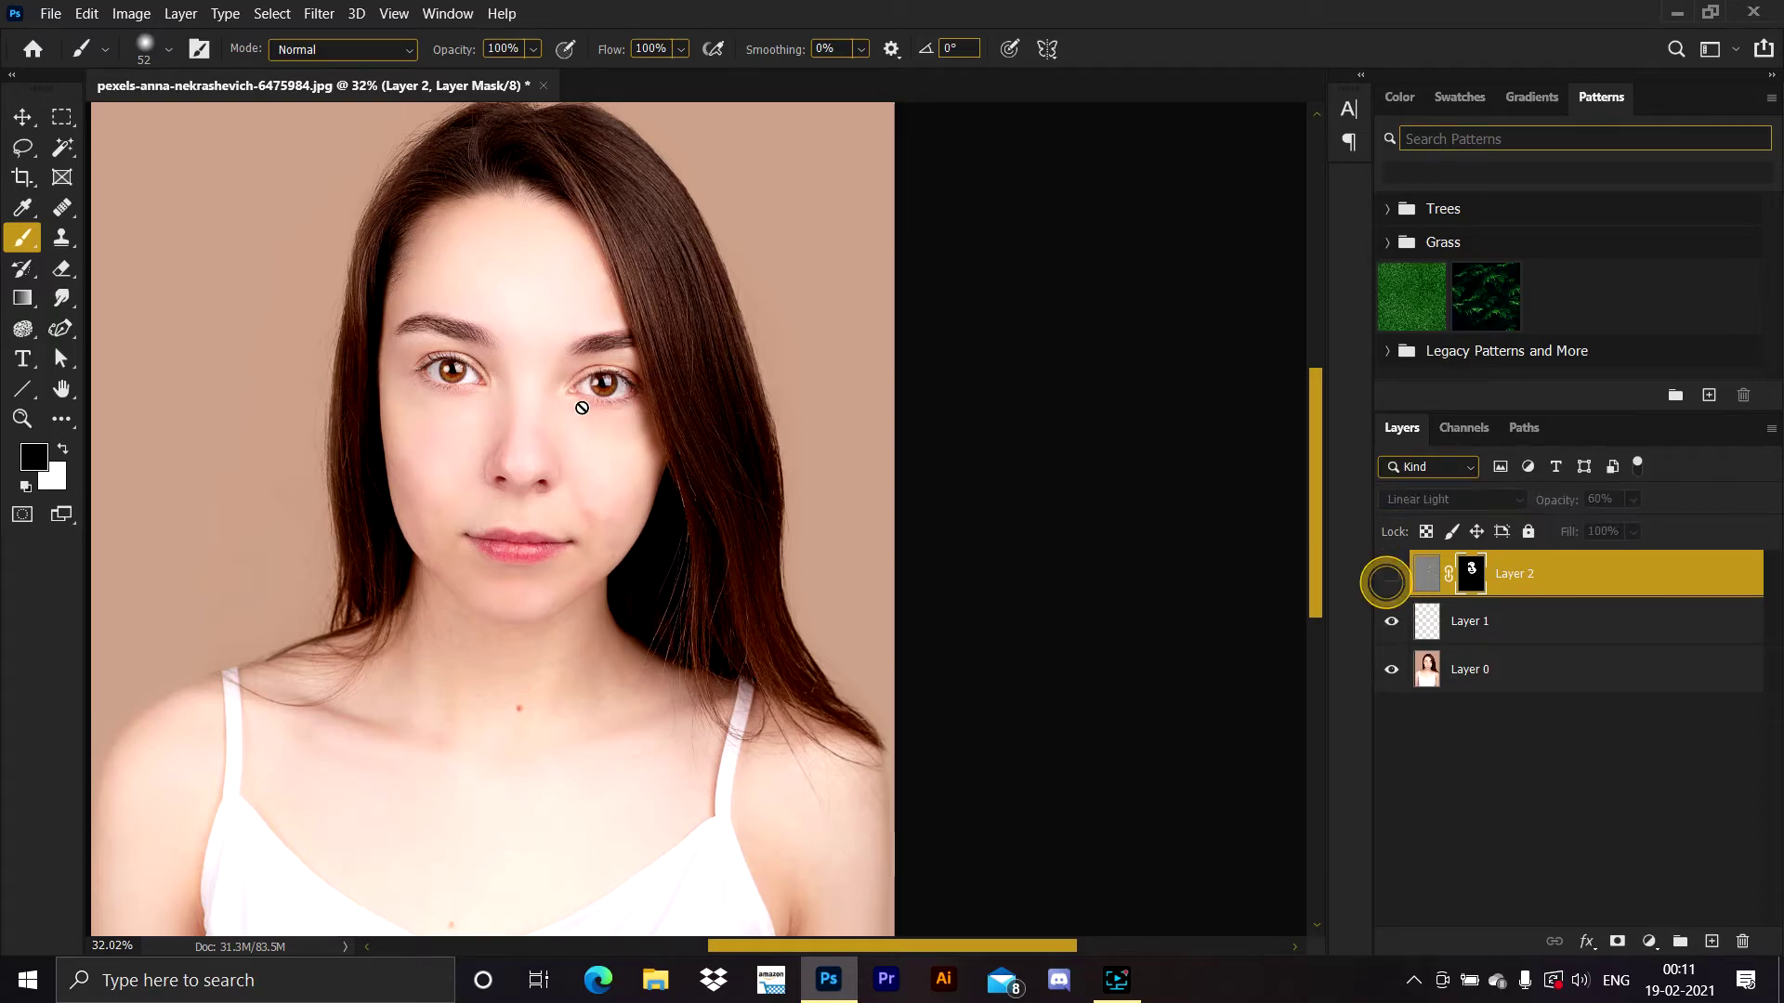
pyautogui.scroll(2, 583, 385)
pyautogui.scroll(3, 584, 385)
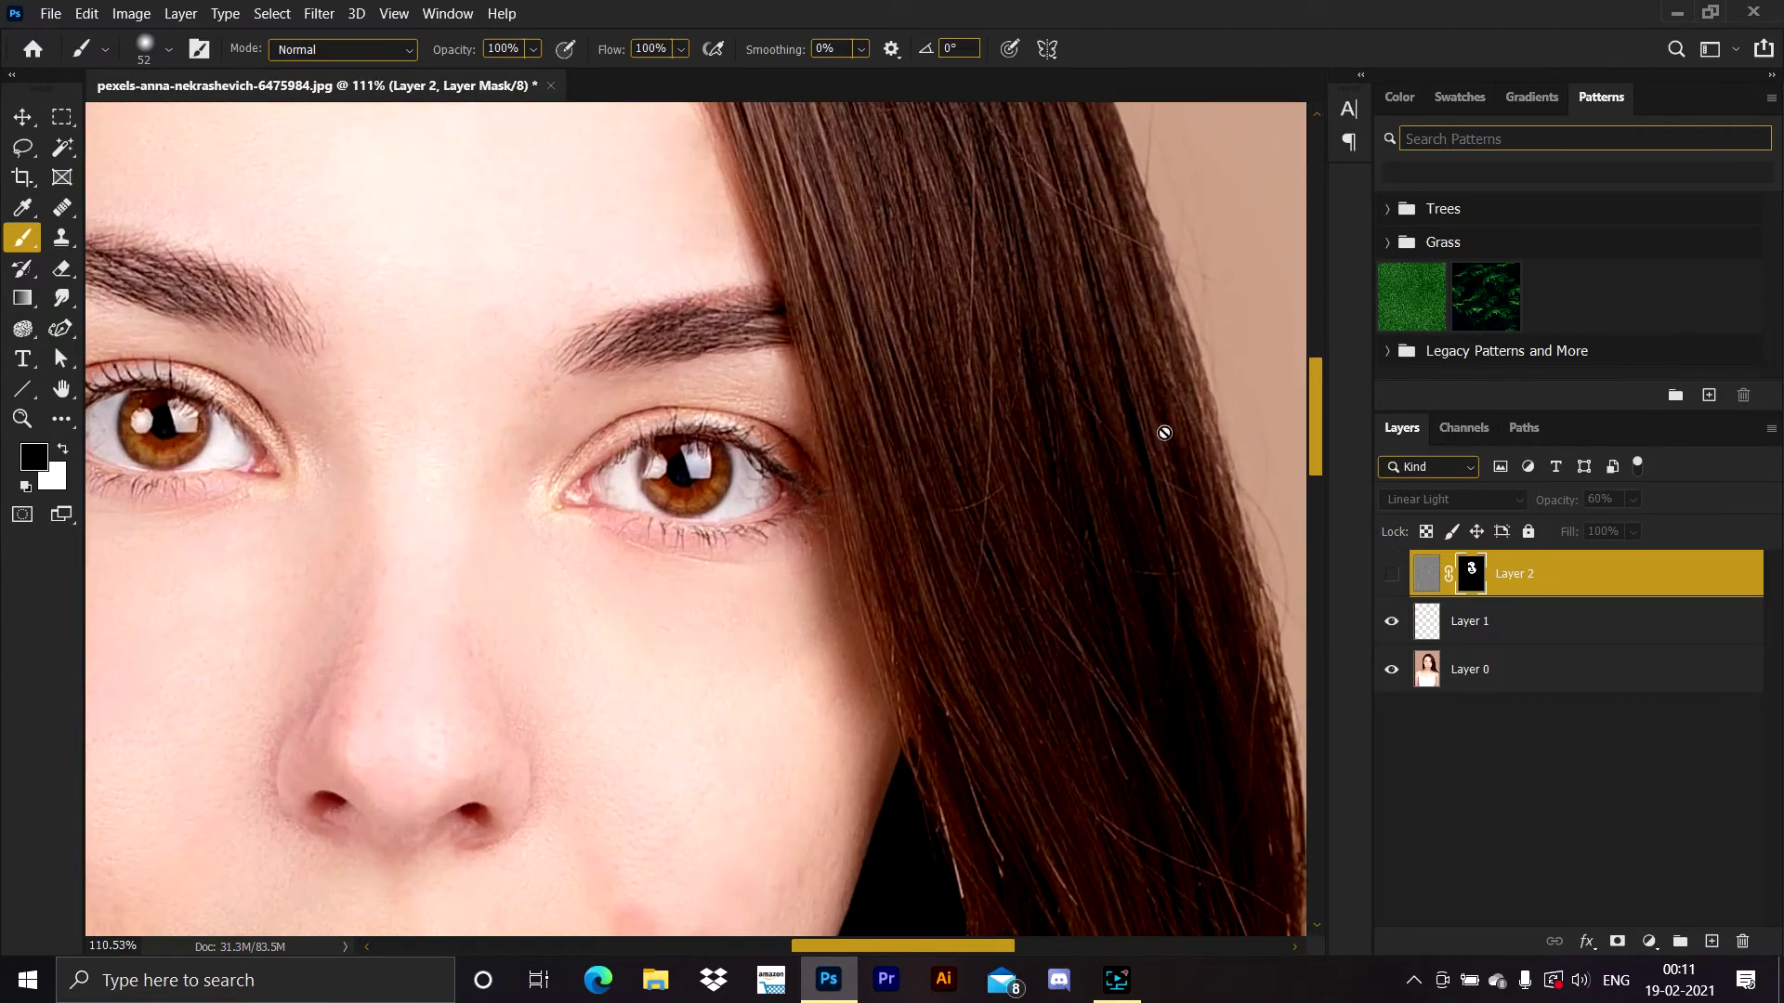
pyautogui.click(1391, 577)
# Reduce the brush to 19 px and examine the smoothed skin around the eye beside the hair and across the portrait
pyautogui.scroll(2, 576, 479)
pyautogui.press('x')
pyautogui.press('[')
pyautogui.press('[')
pyautogui.press('[')
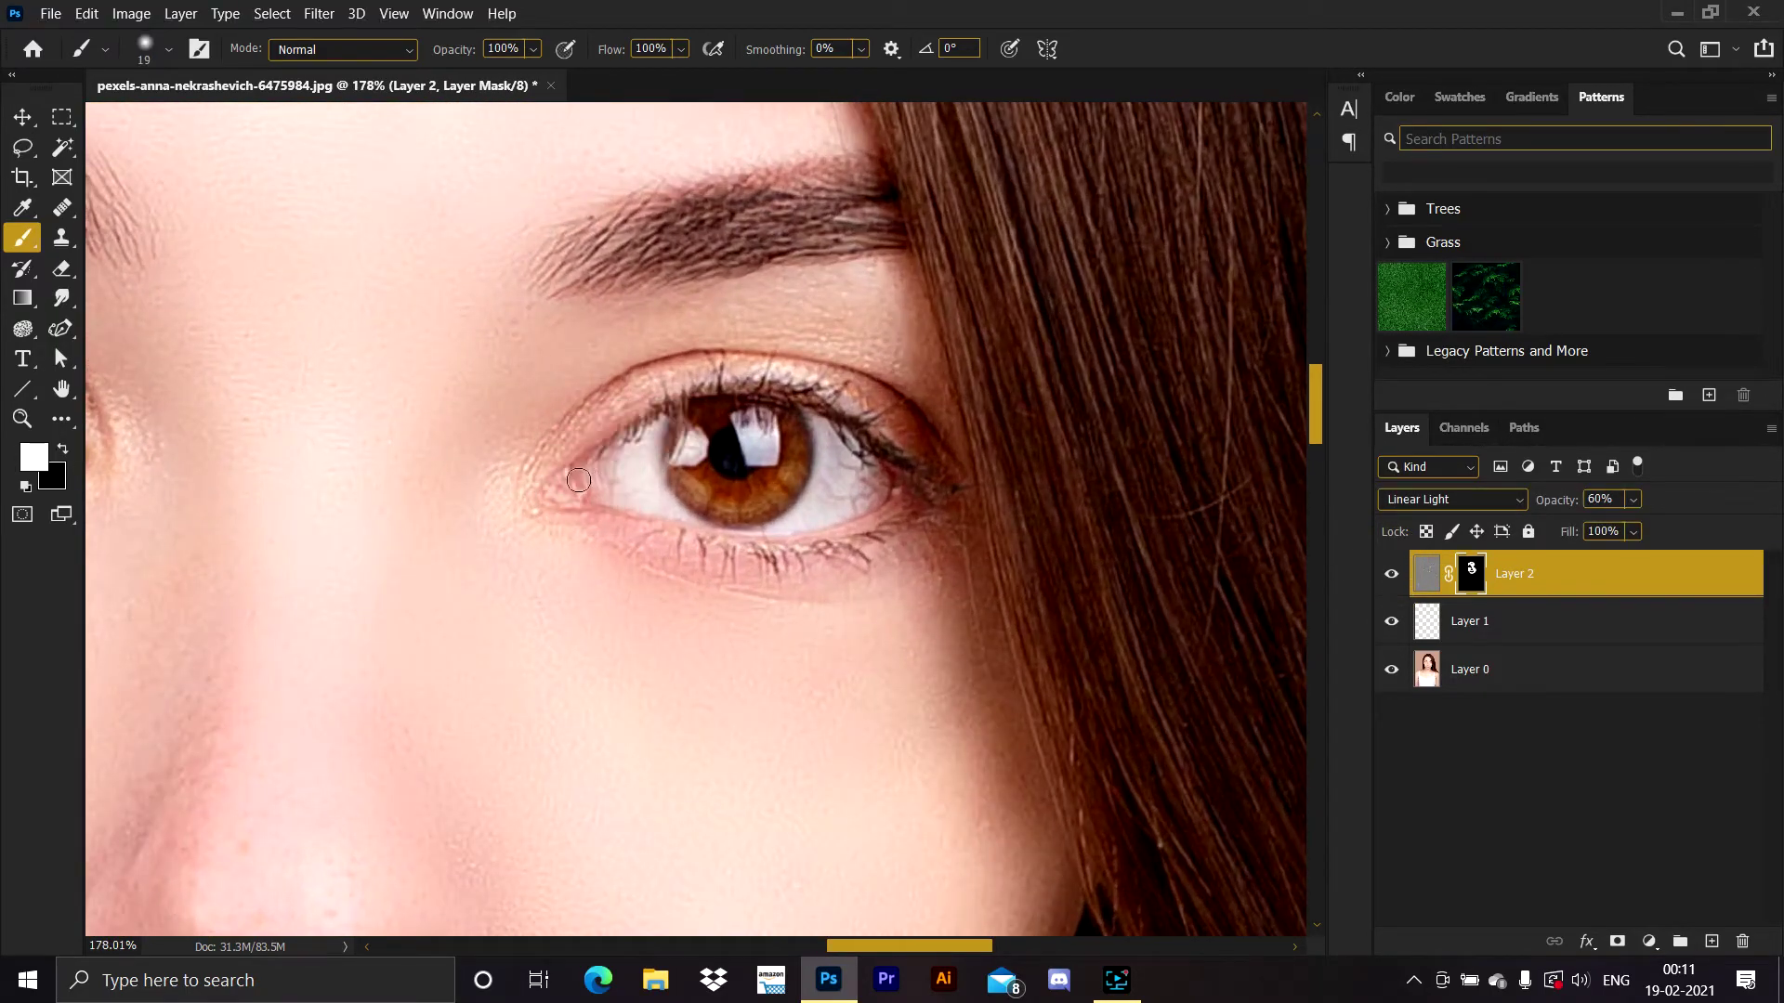
pyautogui.press('x')
pyautogui.scroll(-3, 585, 488)
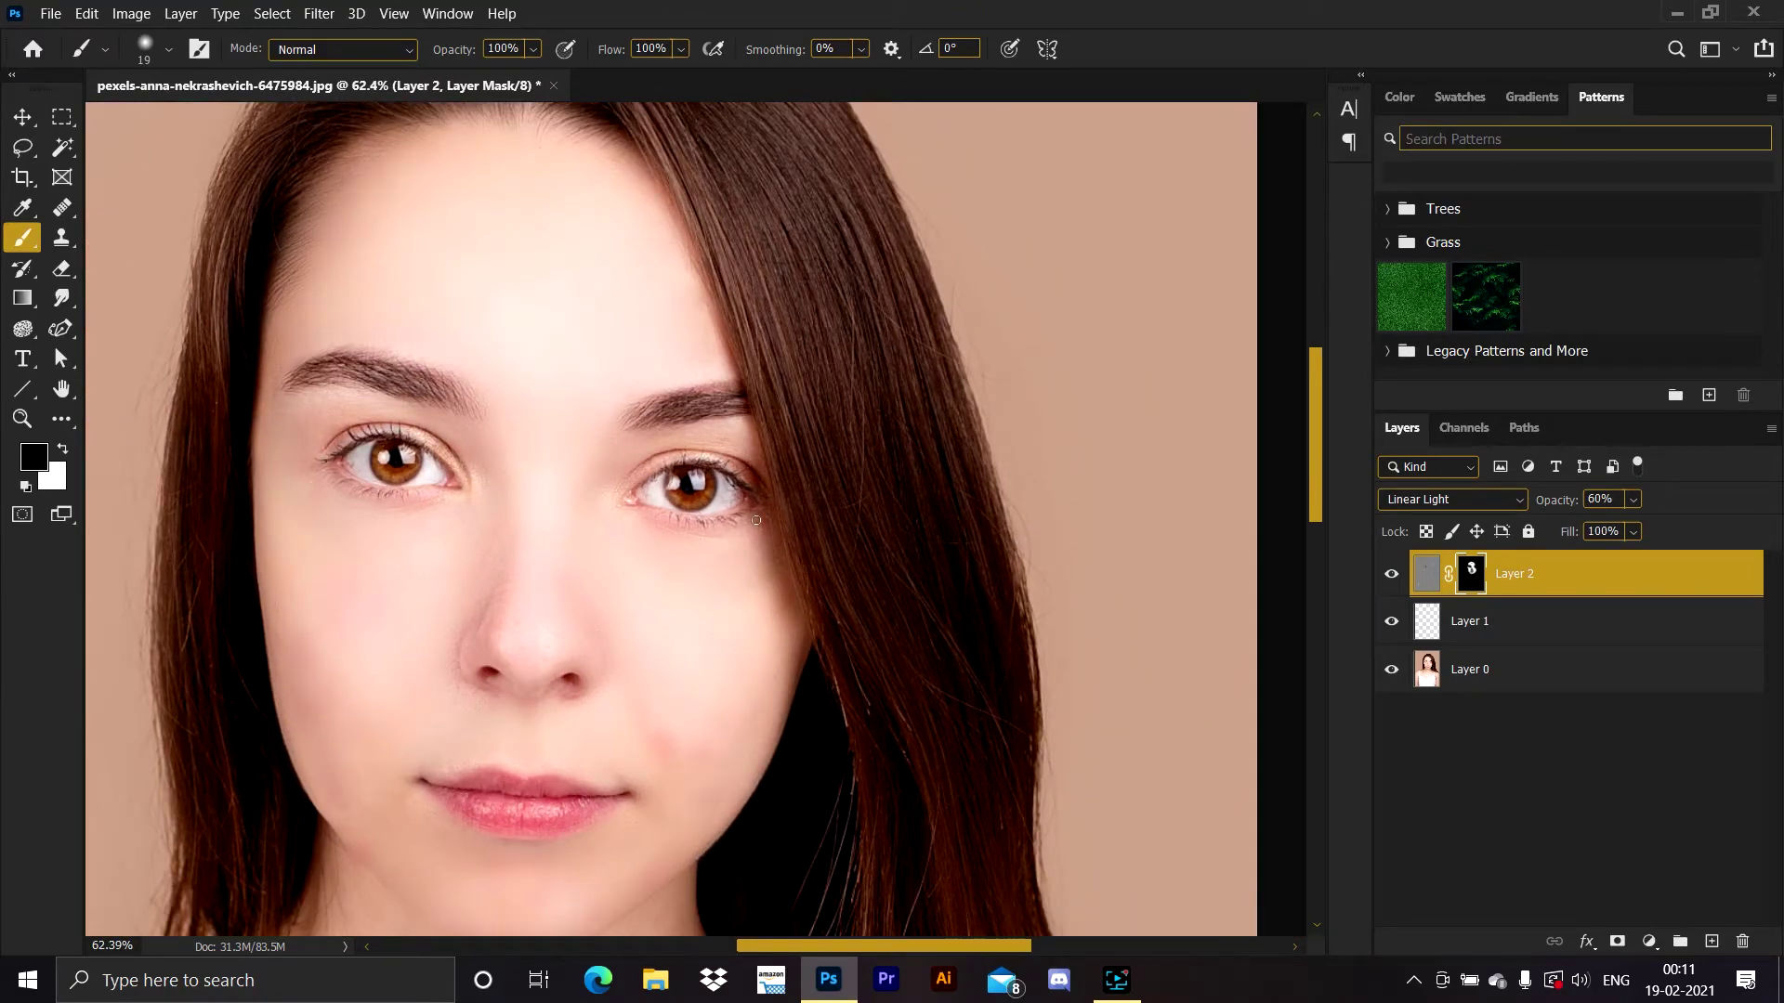
pyautogui.scroll(-2, 756, 520)
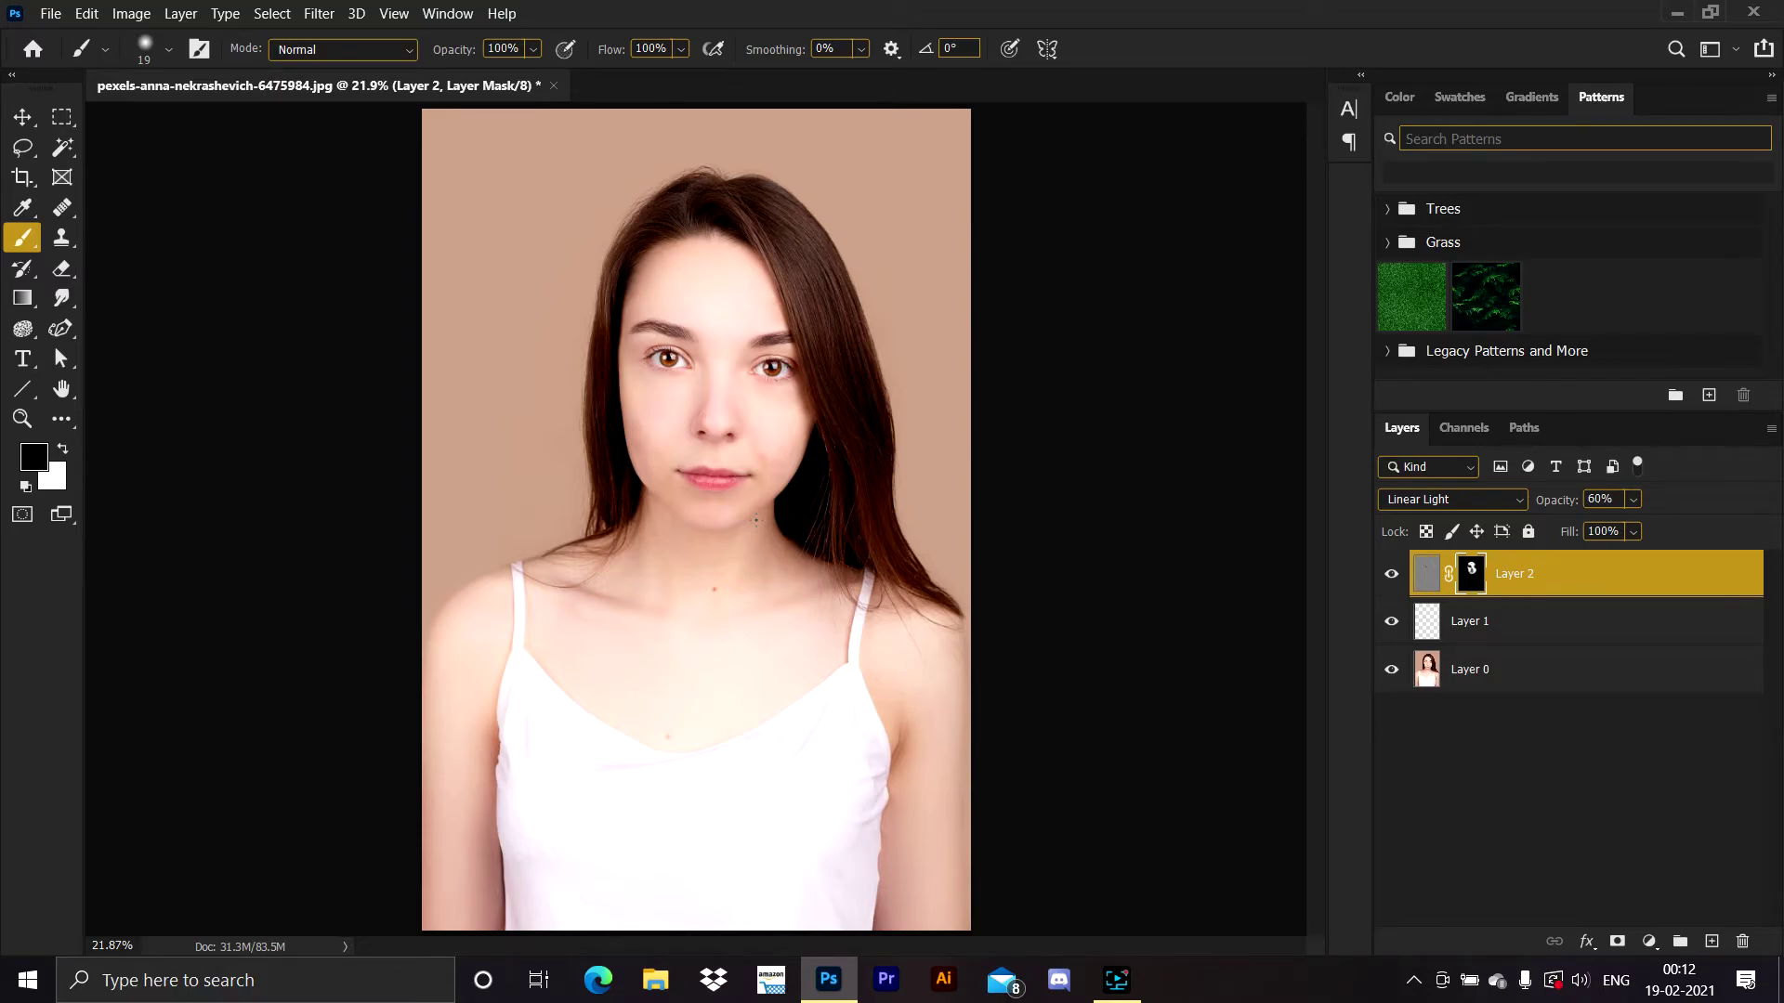
# Replace Layer 2 with a fresh stamp of the visible layers and convert the stamp to a smart object
pyautogui.moveTo(1633, 577); pyautogui.dragTo(1743, 941)
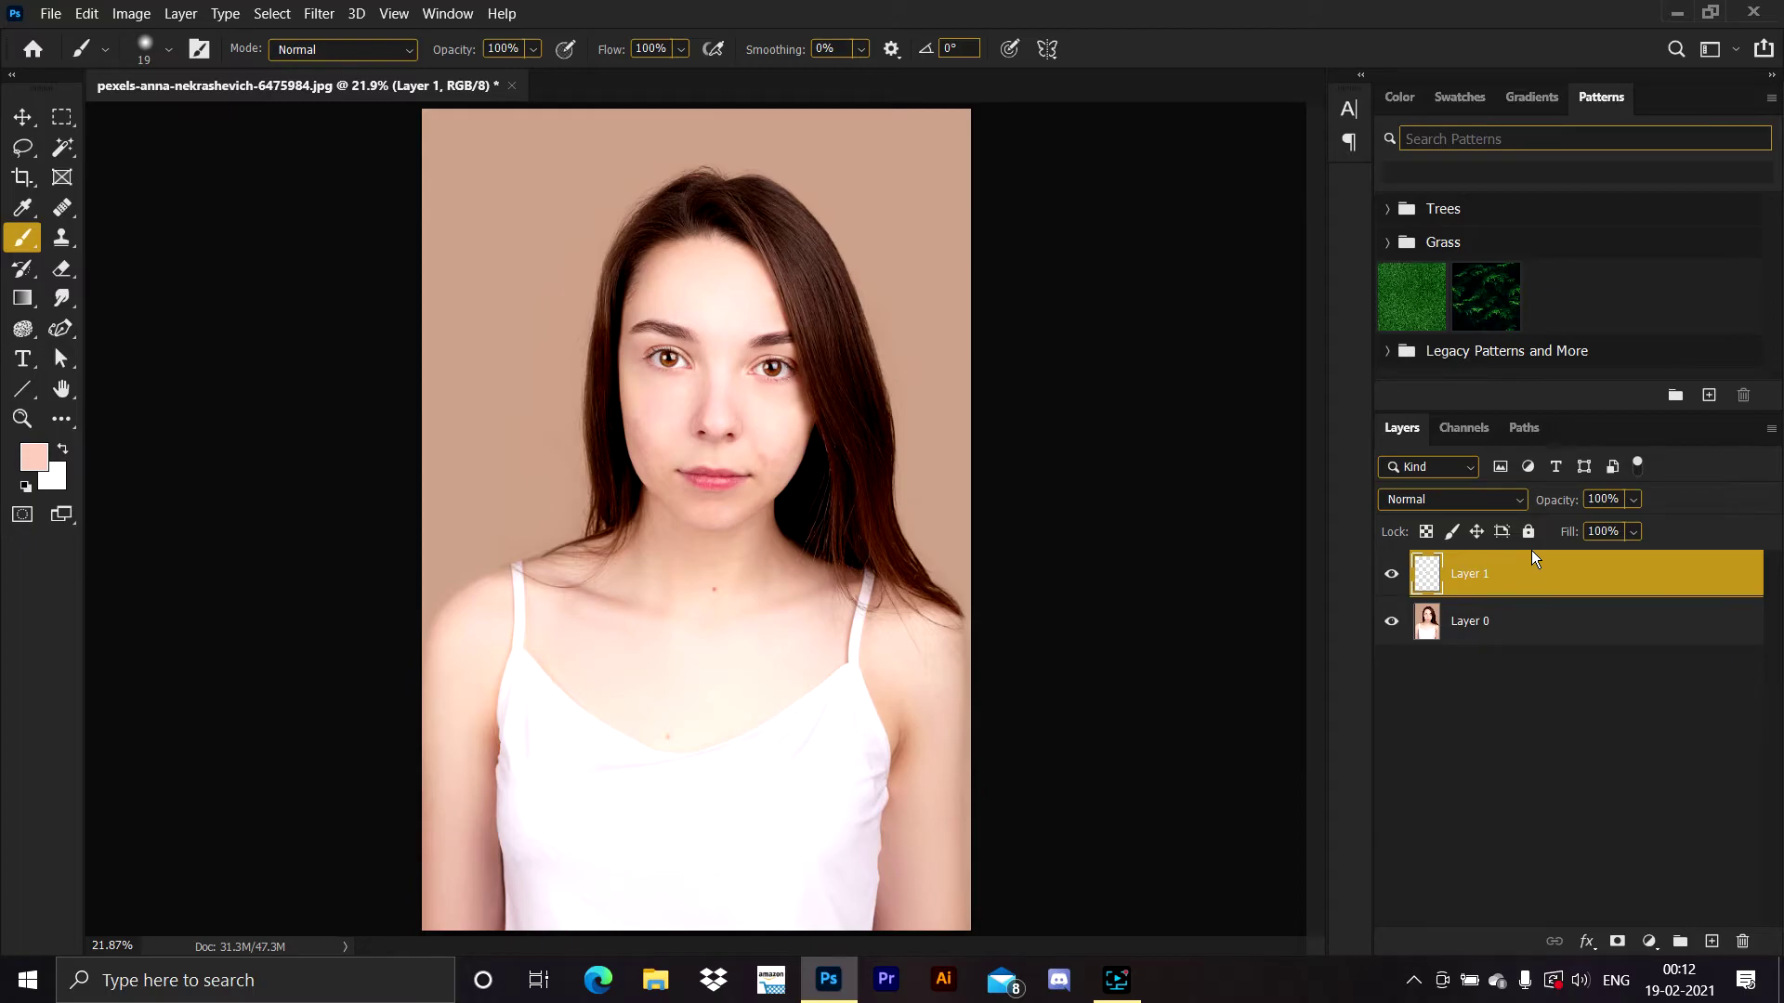
pyautogui.hotkey('ctrl', 'alt', 'shift', 'e')
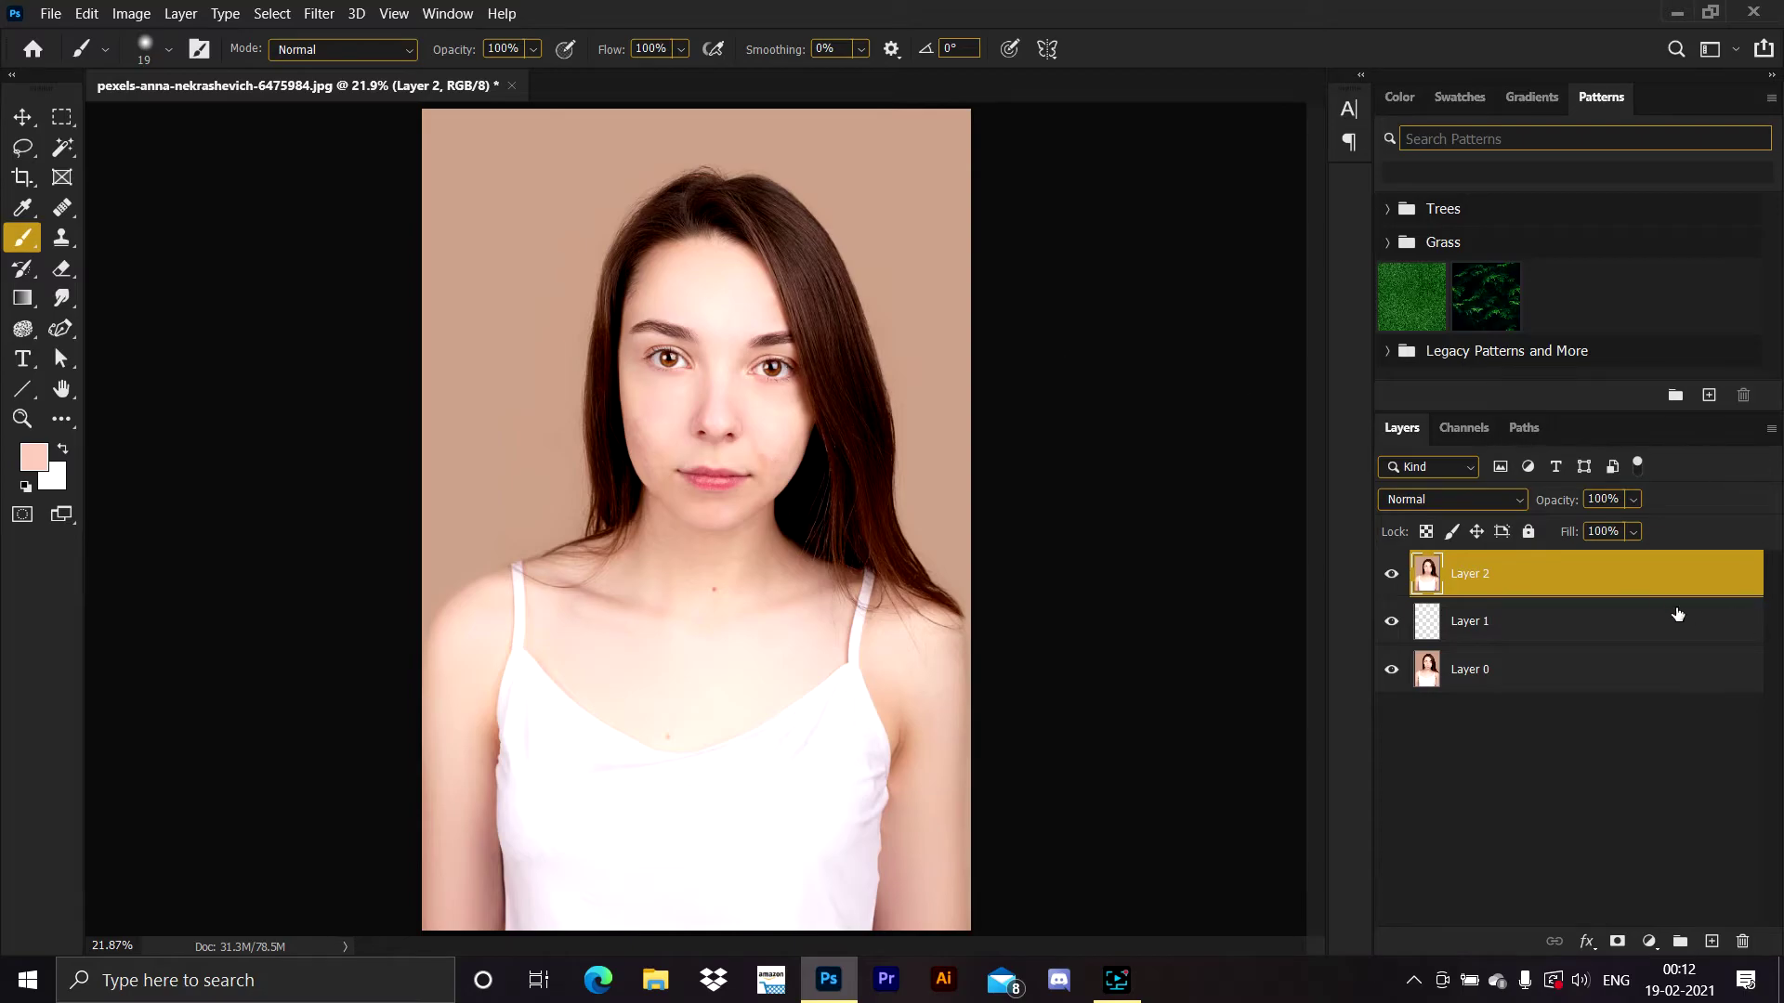
pyautogui.rightClick(1644, 593)
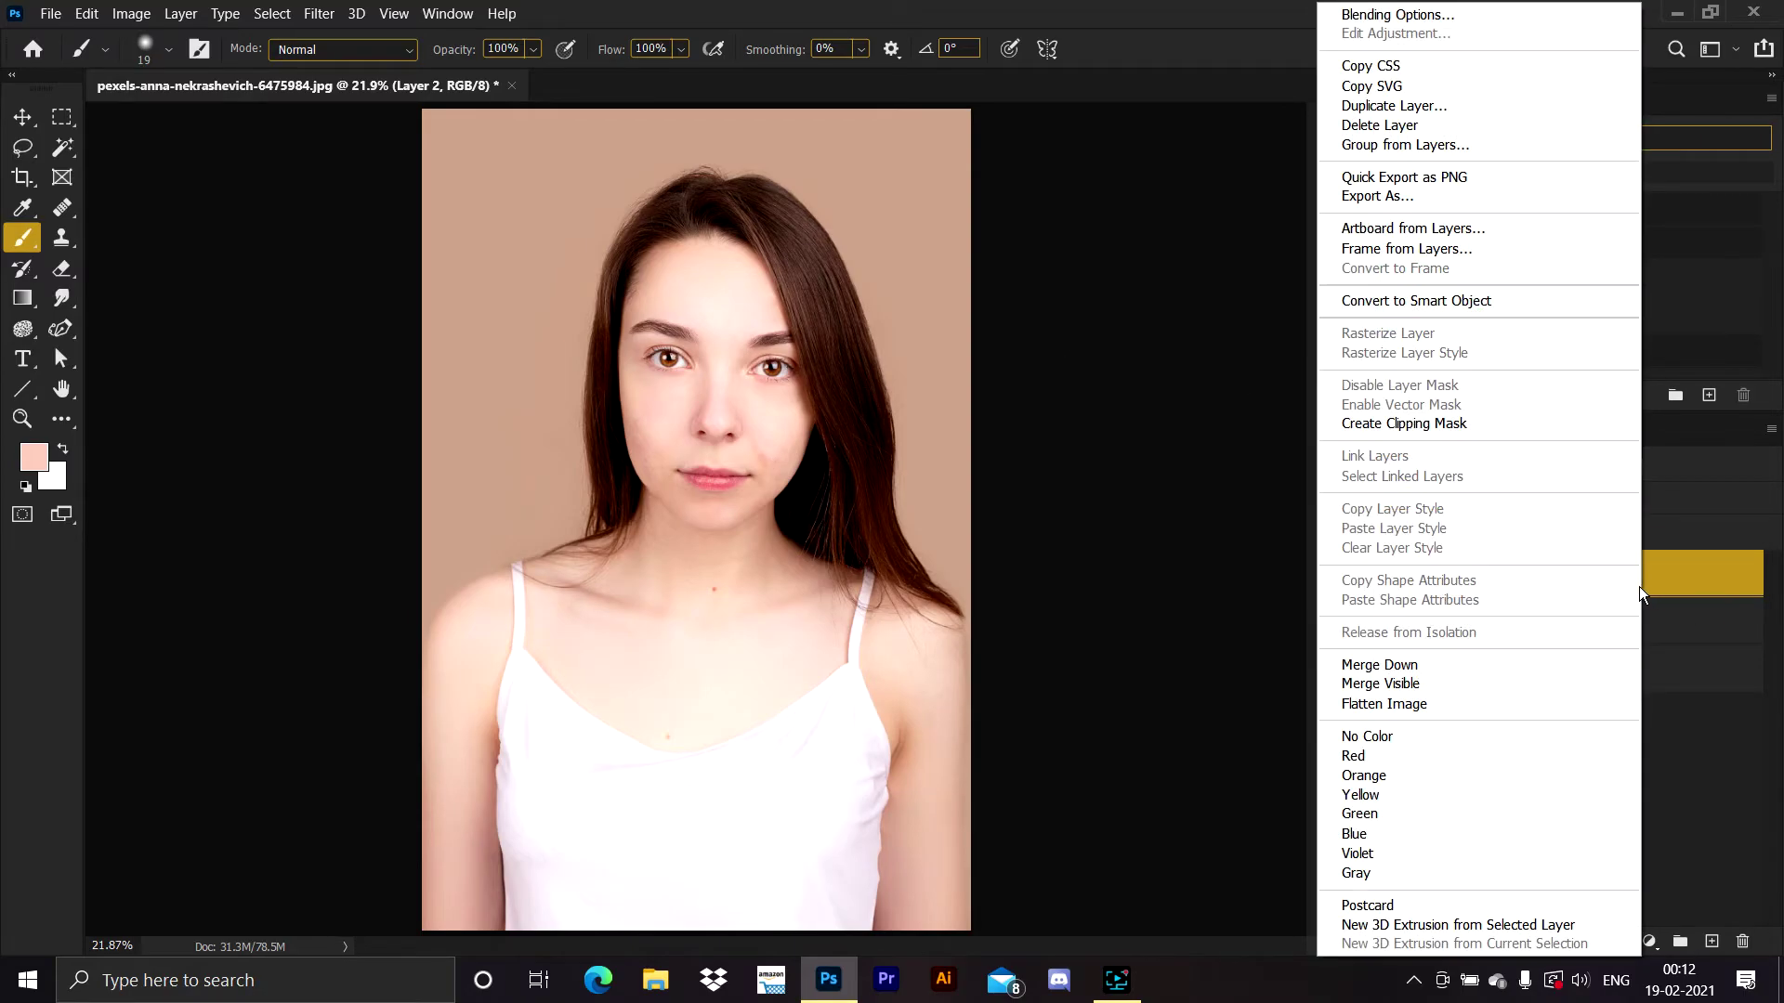
pyautogui.click(1401, 300)
# Start the Camera Raw Filter on the smart object, expand the Basic adjustments and view the face at 100%
pyautogui.click(332, 19)
pyautogui.moveTo(403, 292)
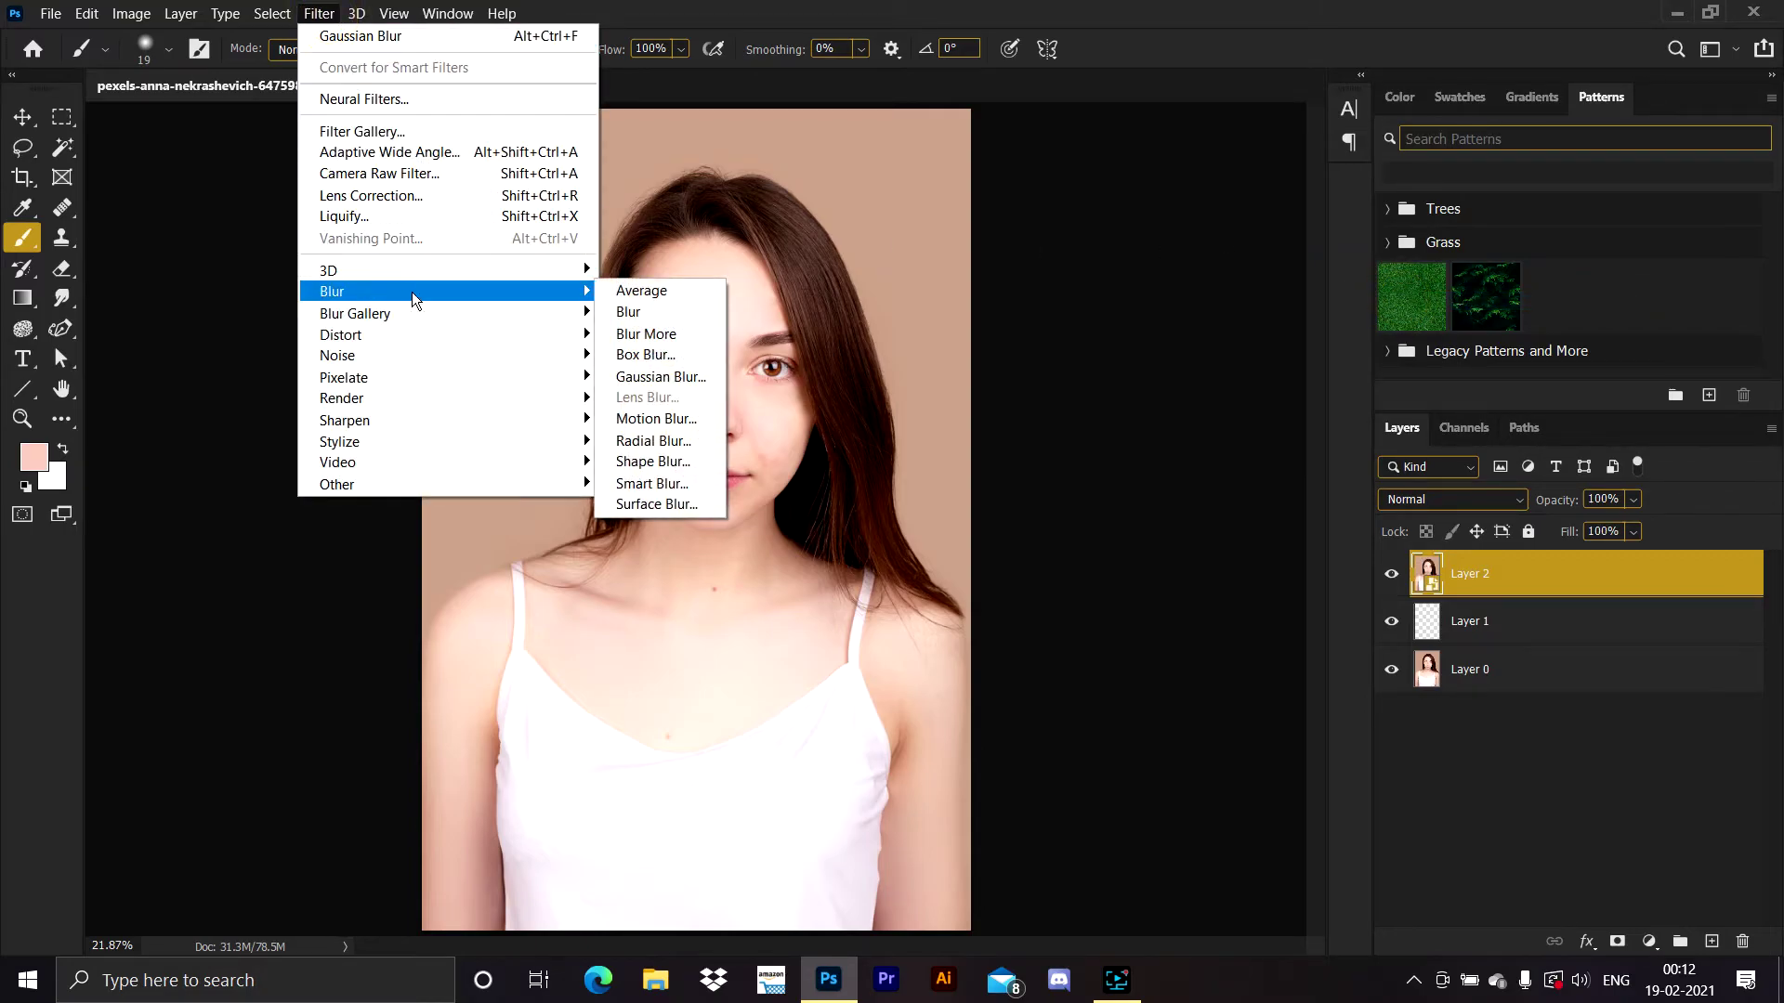
pyautogui.click(371, 172)
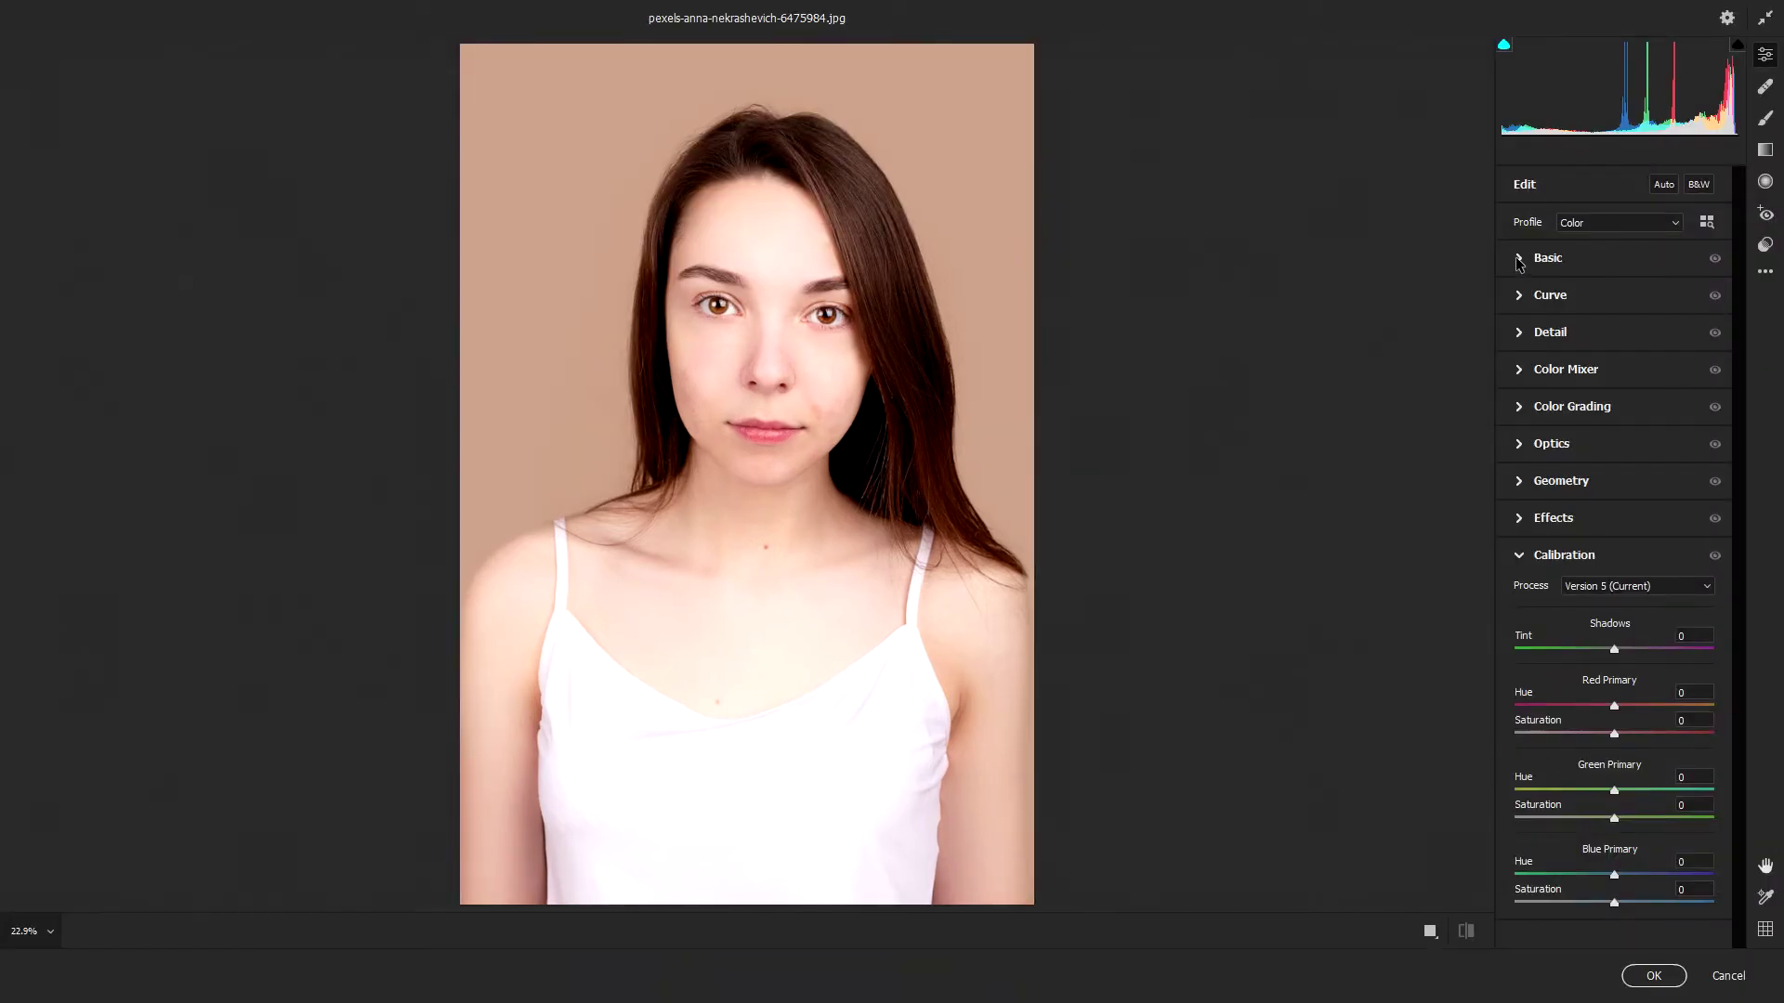
pyautogui.click(1519, 260)
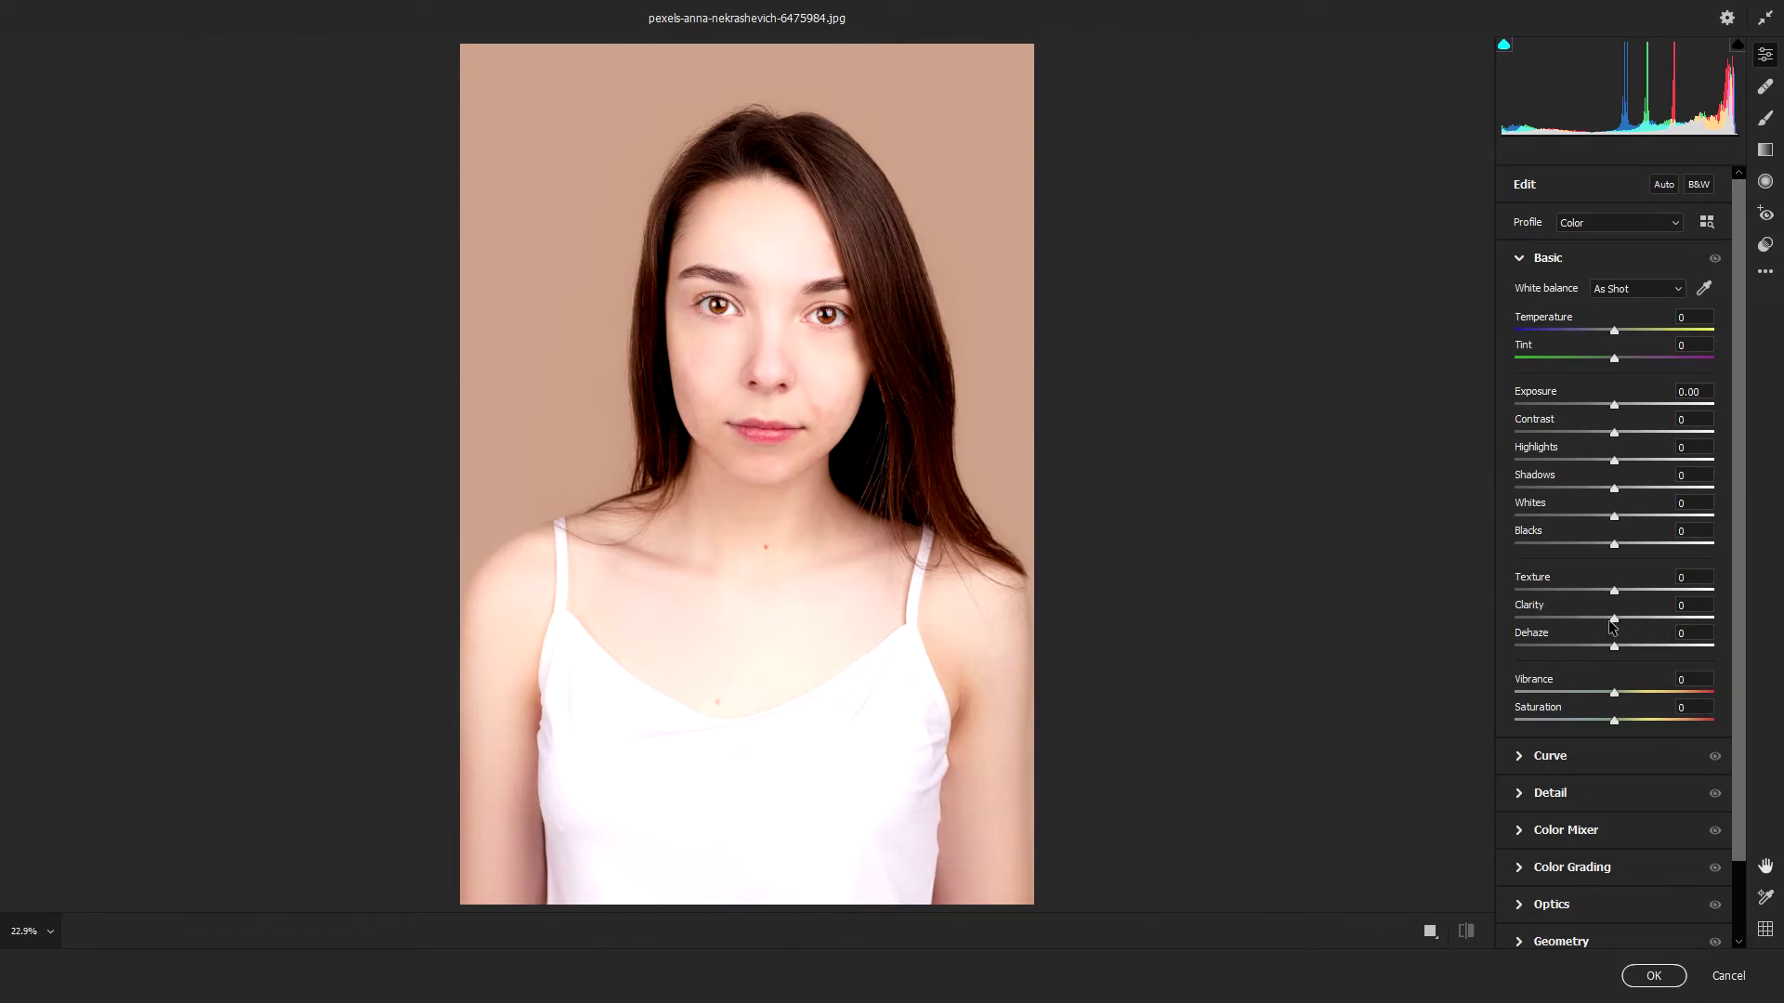
pyautogui.click(21, 931)
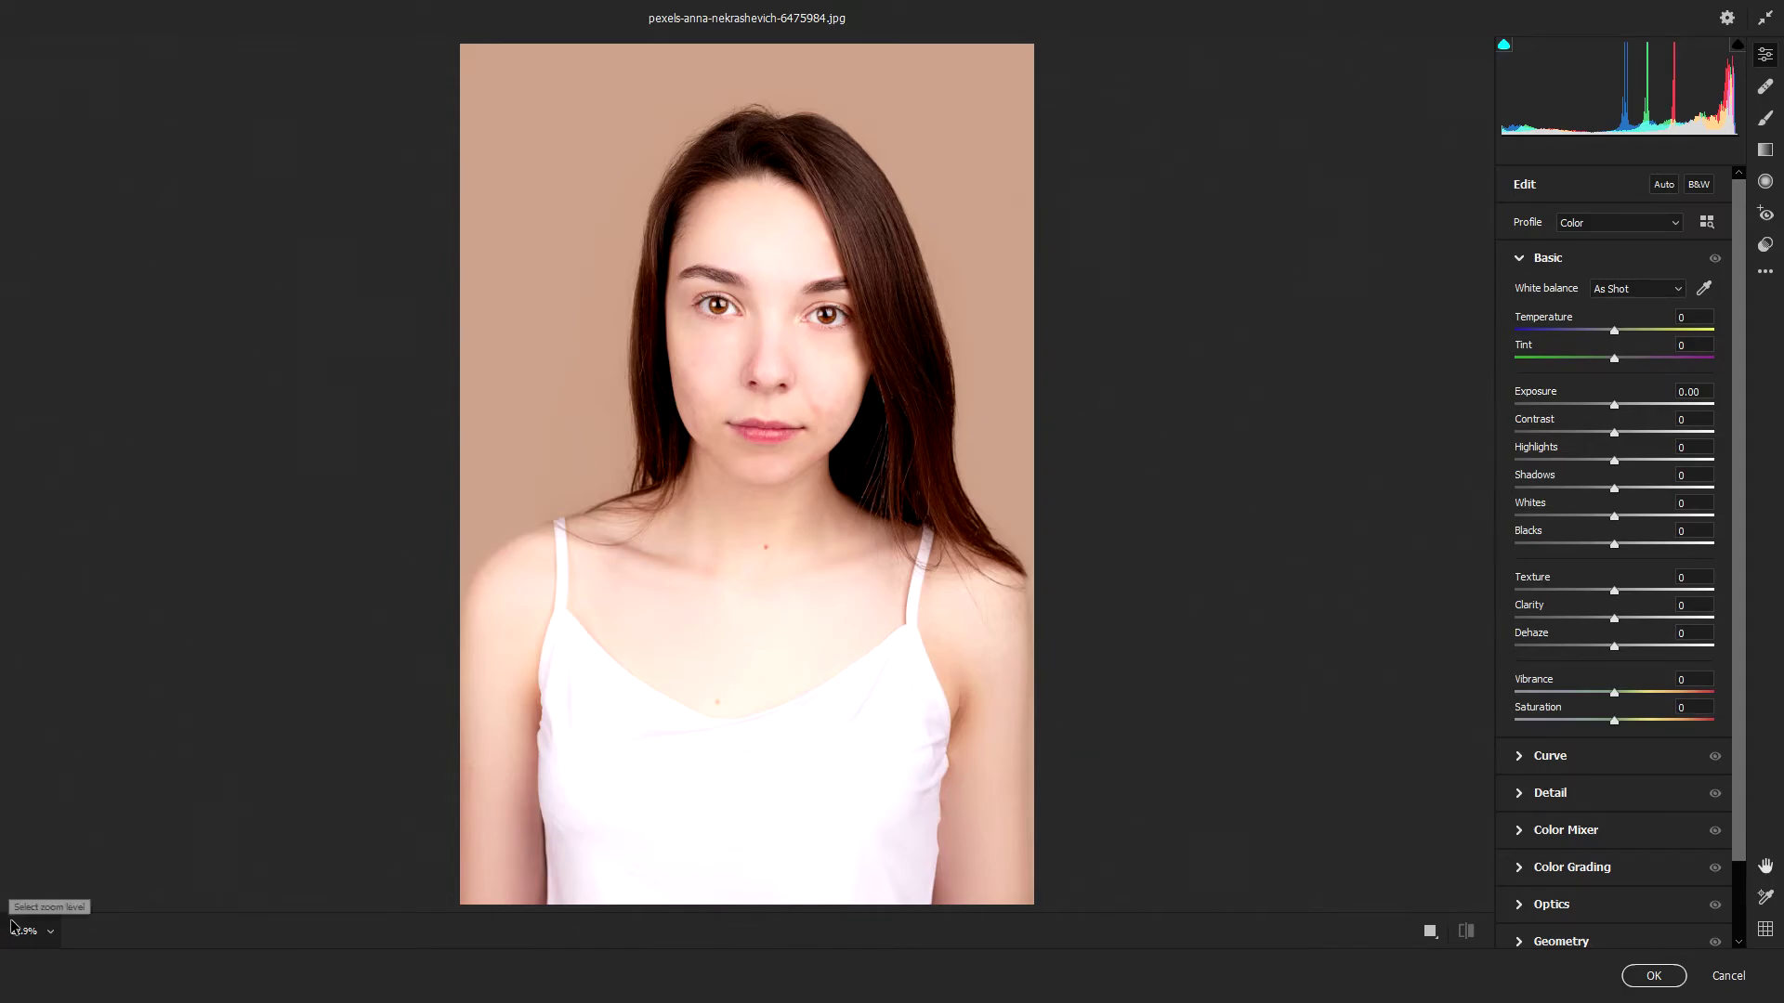
pyautogui.click(103, 726)
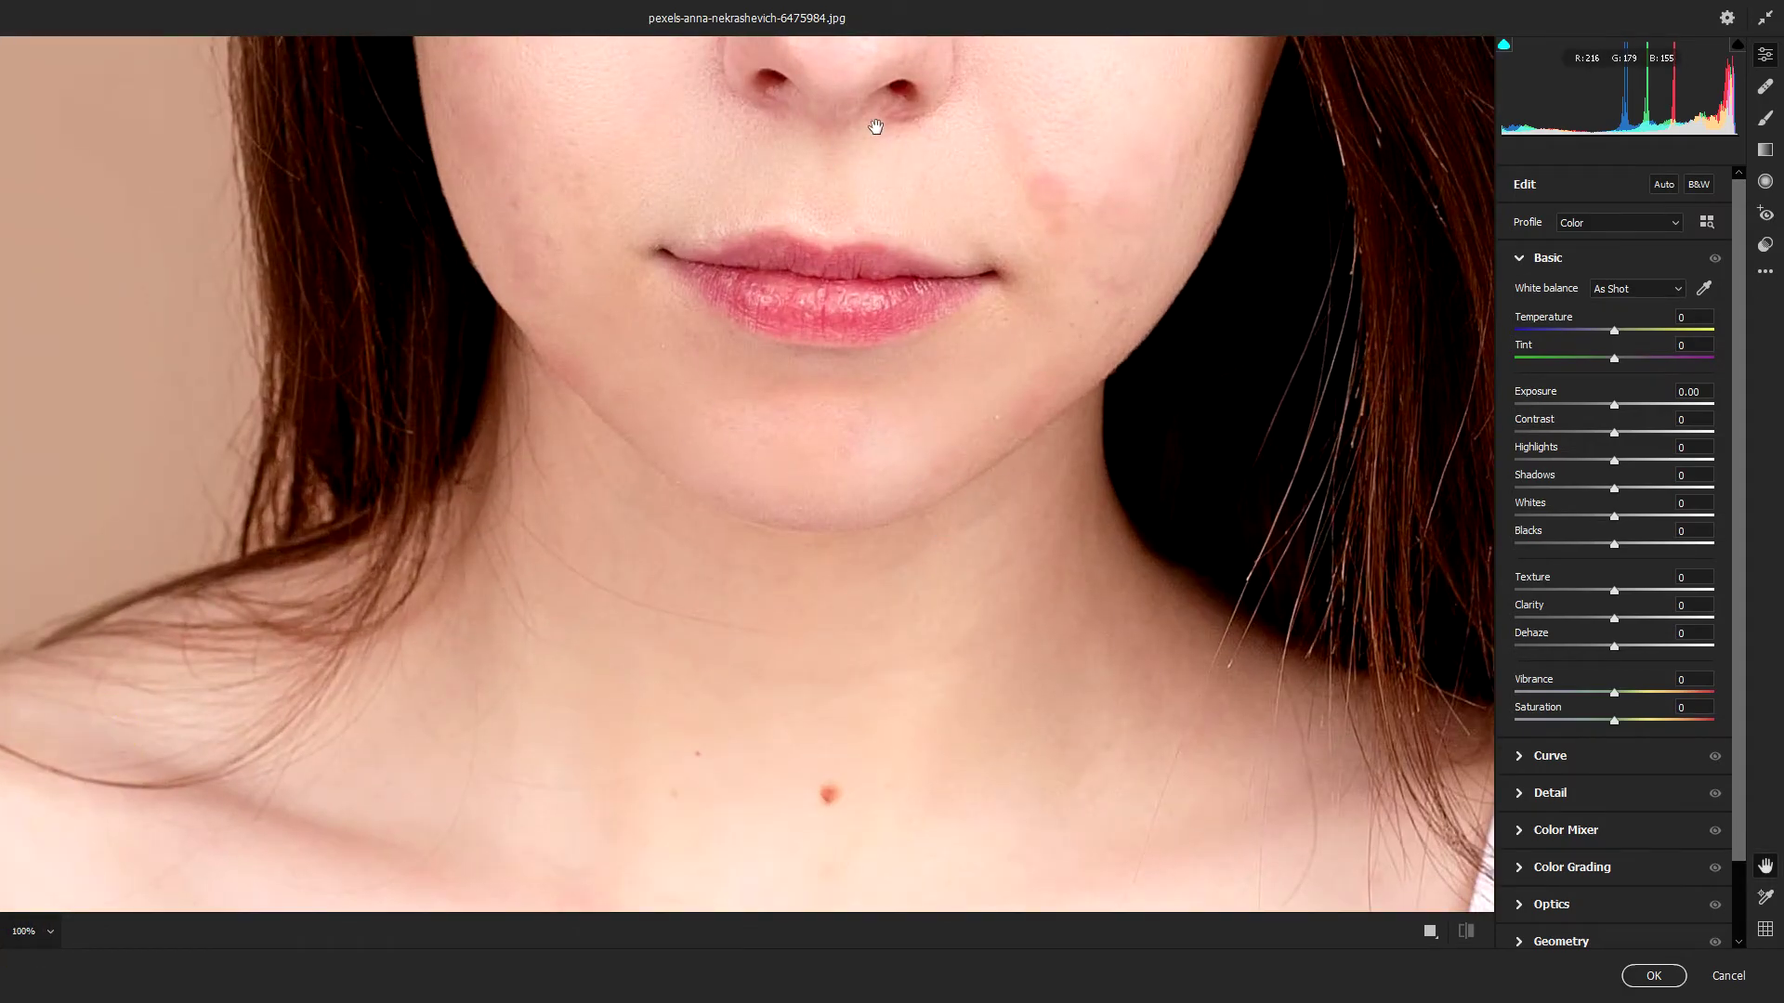
pyautogui.moveTo(876, 127); pyautogui.dragTo(707, 792)
# Try Texture at -100 and Clarity at -100 to test the strongest skin smoothing on the face
pyautogui.moveTo(1614, 592); pyautogui.dragTo(1496, 596)
pyautogui.moveTo(916, 577); pyautogui.dragTo(968, 418)
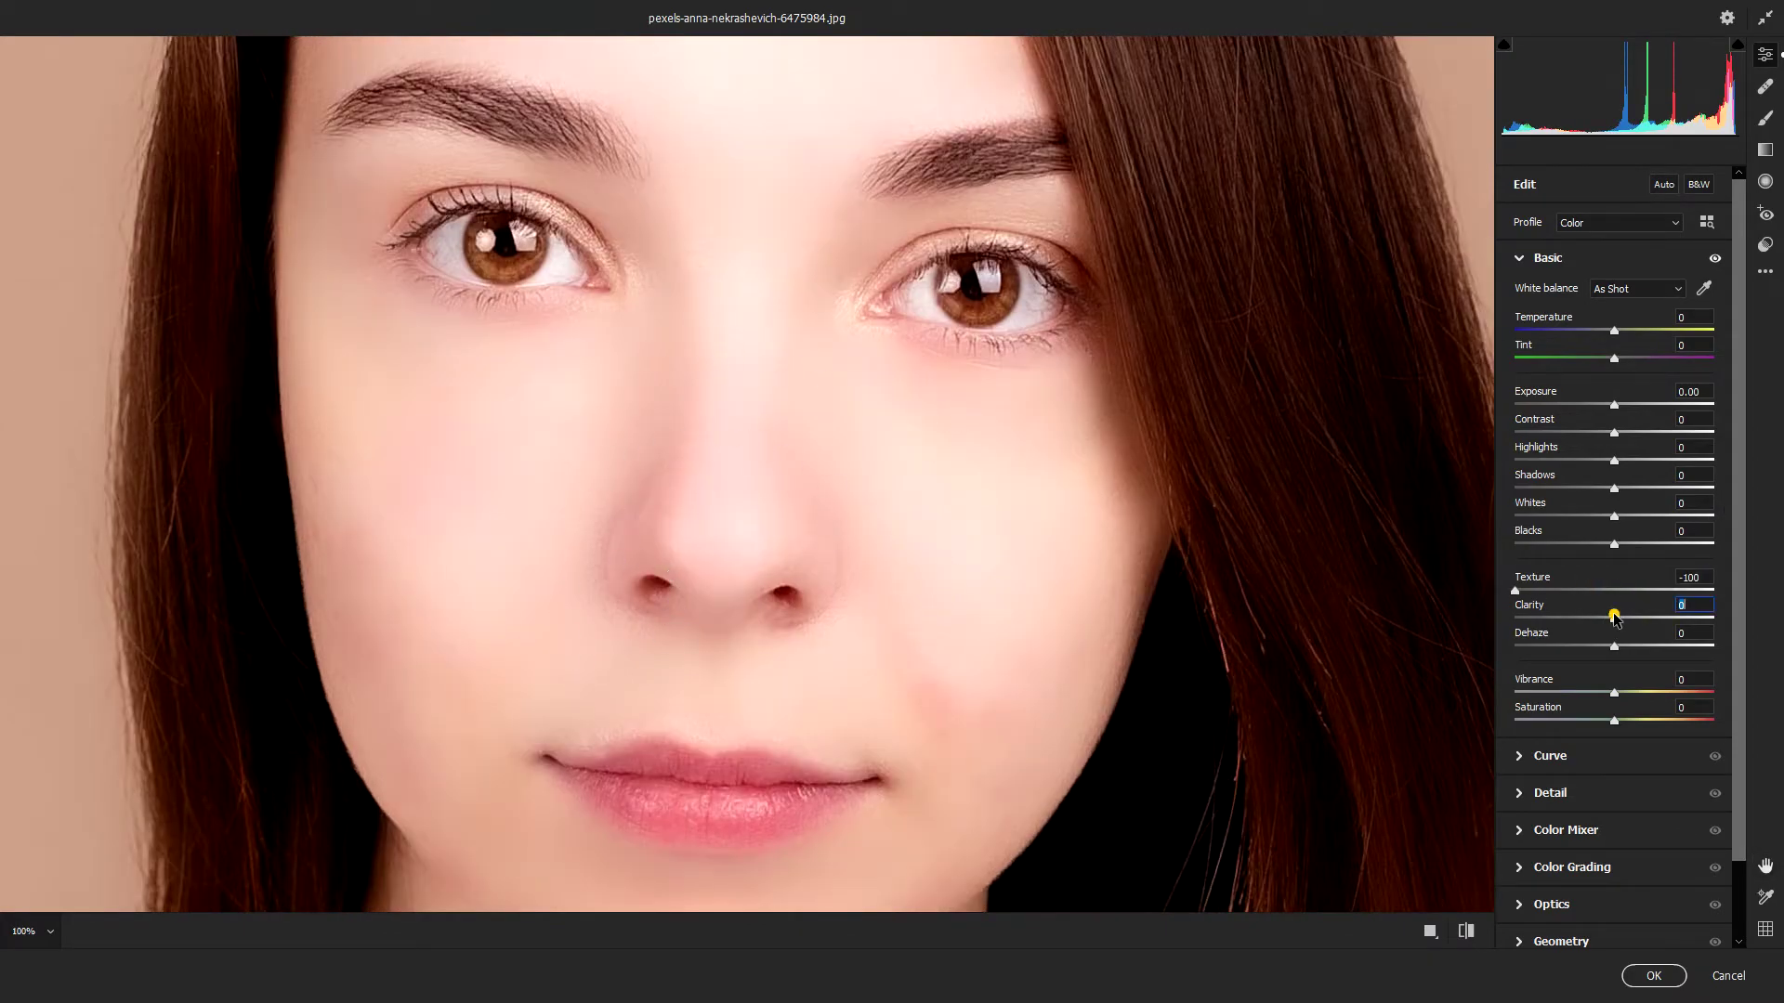
pyautogui.moveTo(1614, 617); pyautogui.dragTo(1514, 618)
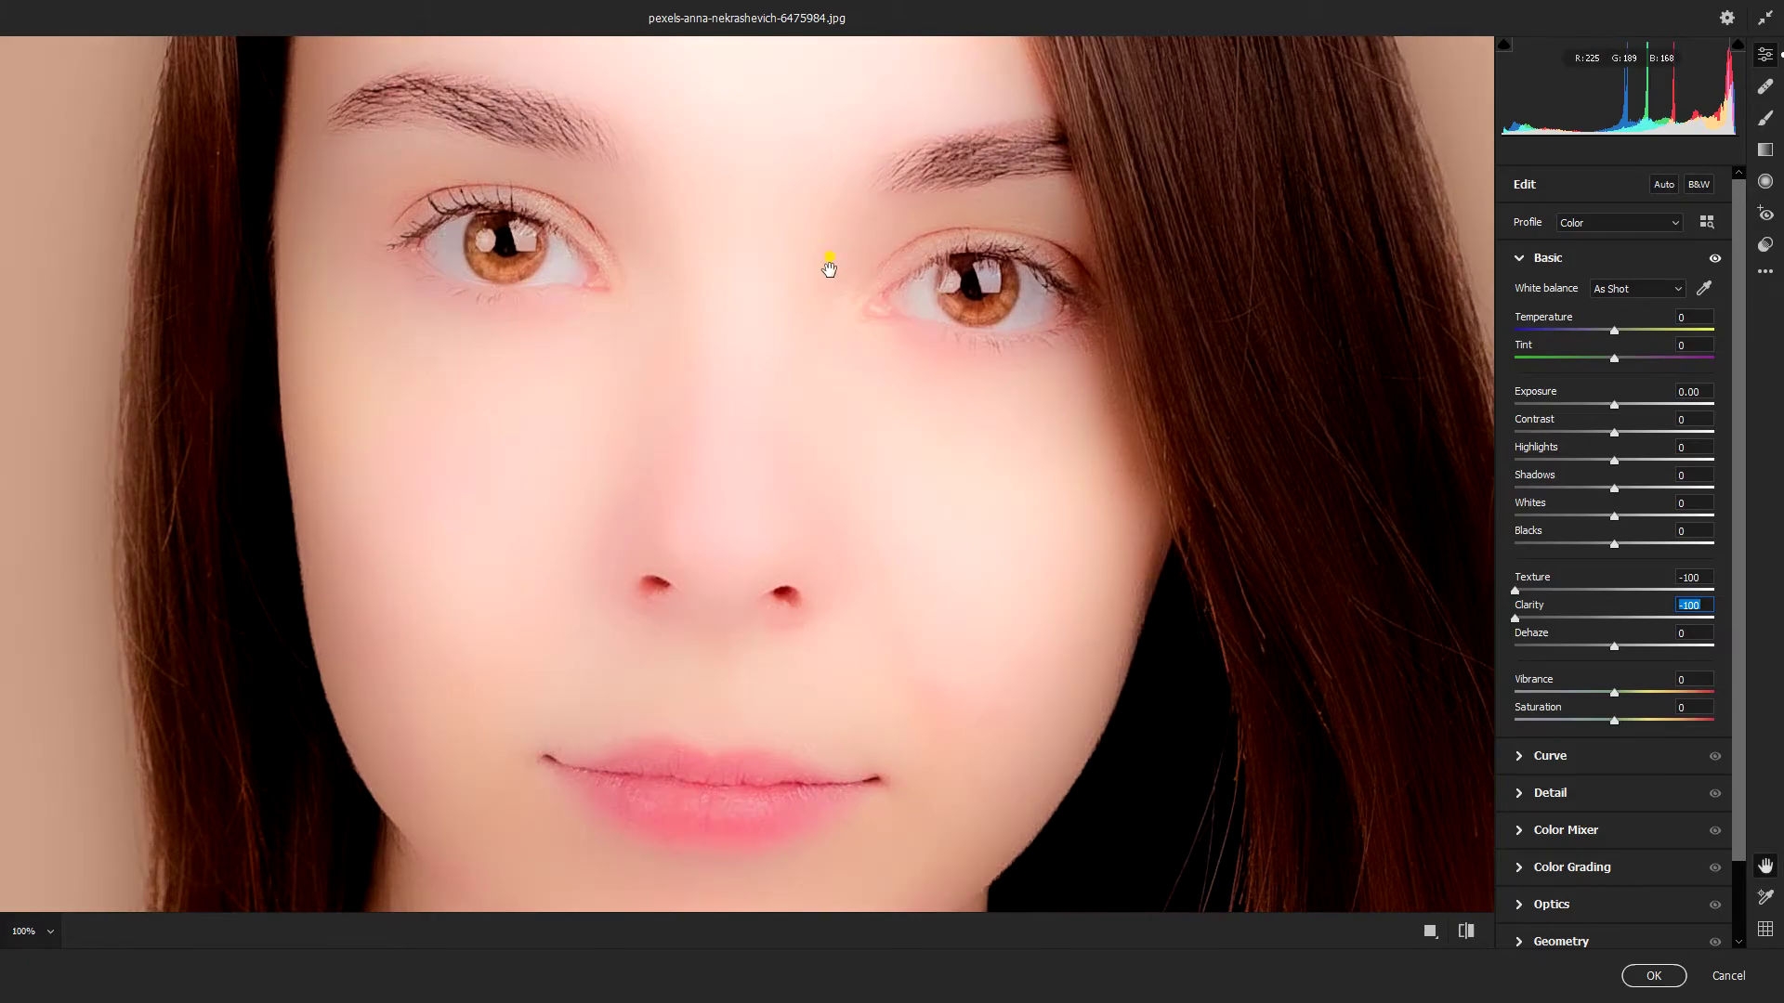
pyautogui.moveTo(830, 260); pyautogui.dragTo(813, 348)
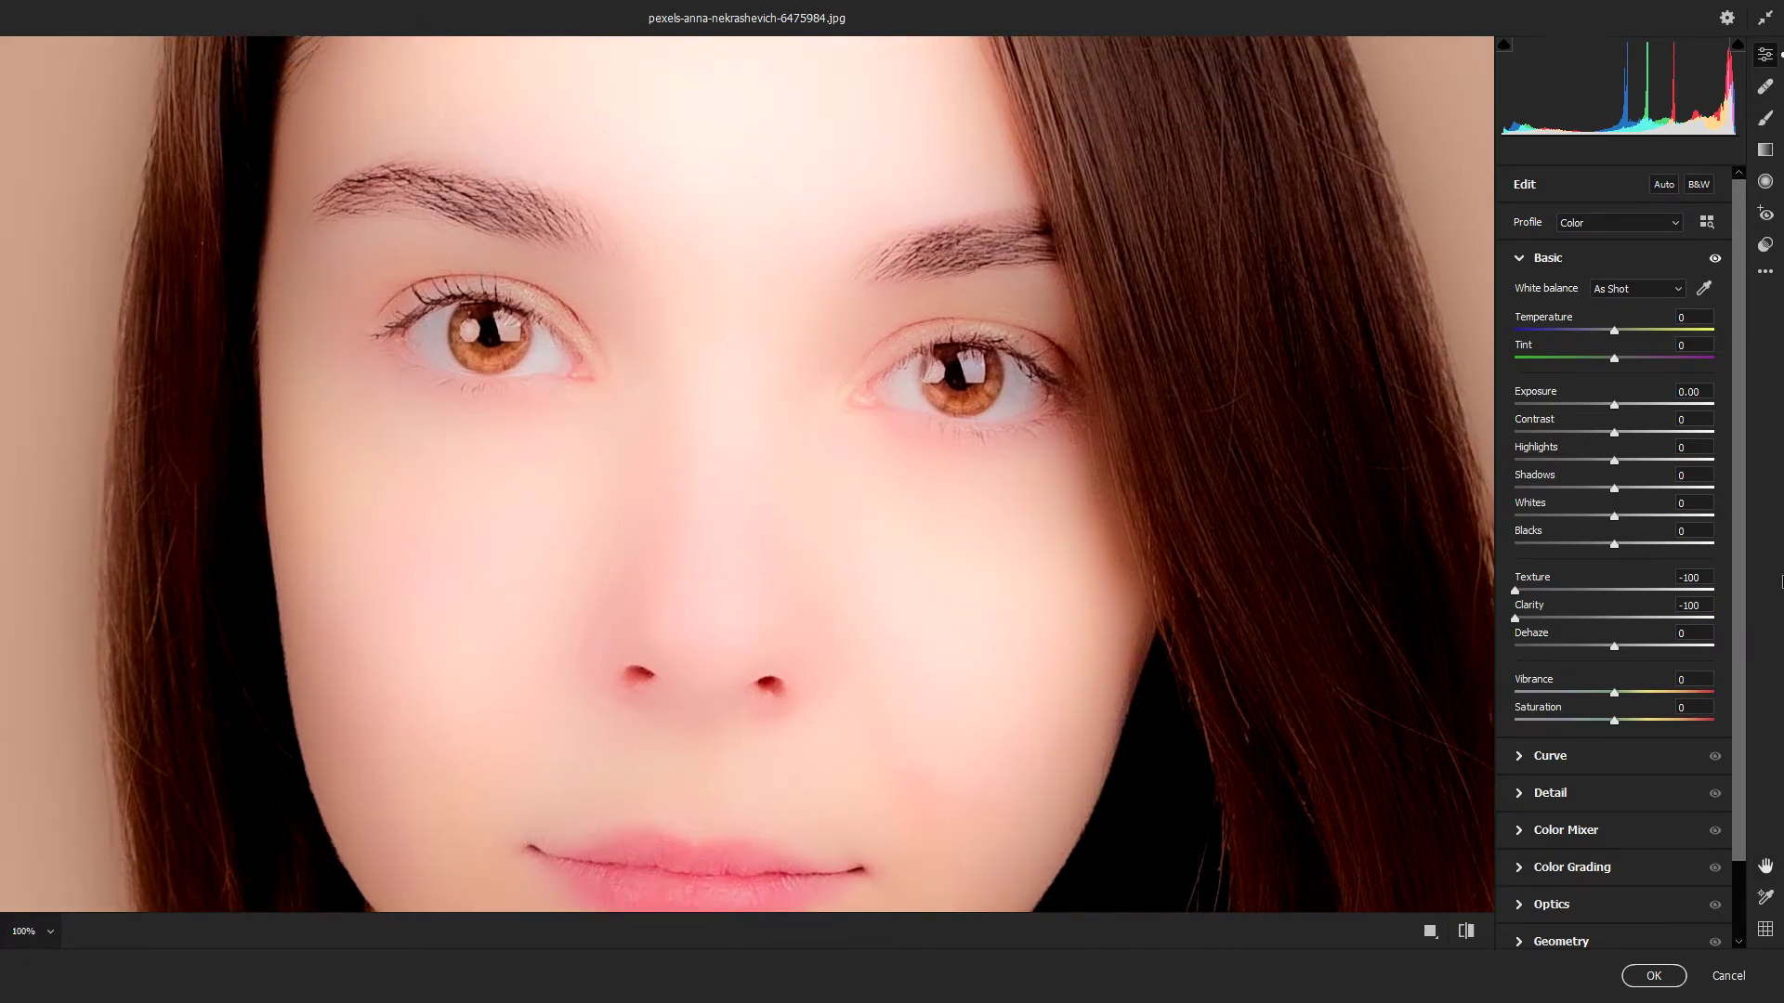
# Set Texture to -41 and Clarity to -21, and check the softened skin across the face
pyautogui.moveTo(1515, 618); pyautogui.dragTo(1573, 595)
pyautogui.moveTo(726, 297); pyautogui.dragTo(720, 350)
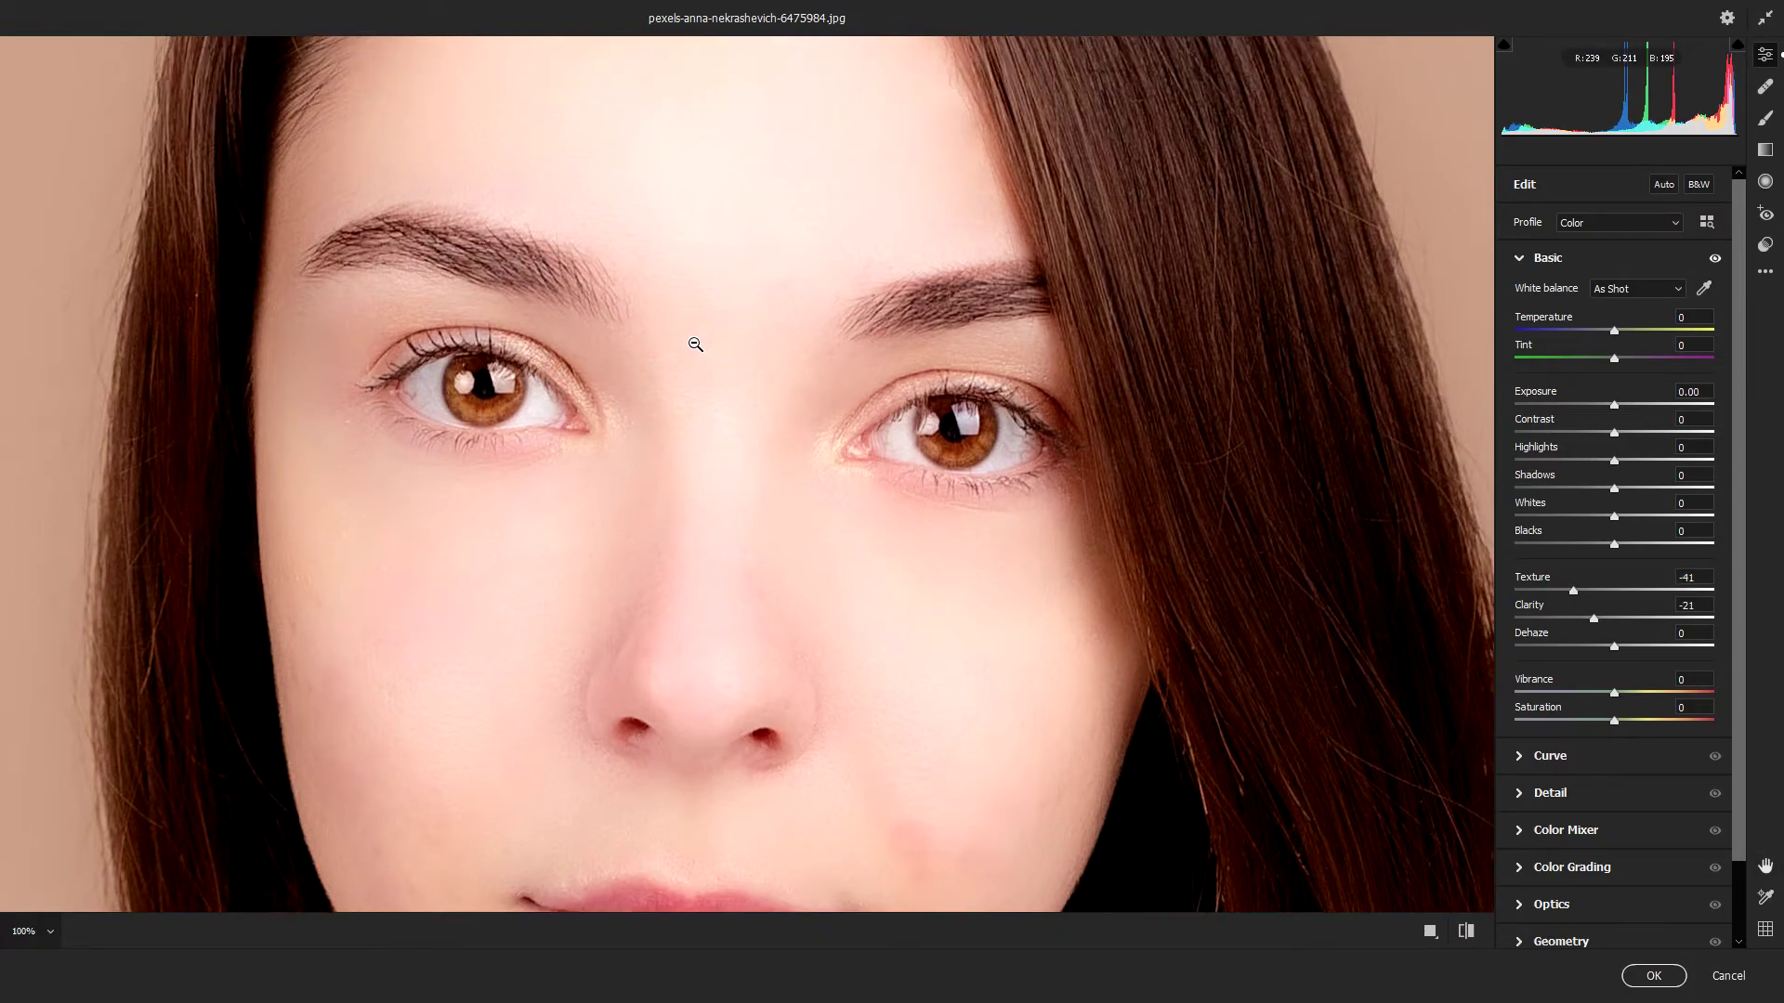
pyautogui.moveTo(976, 545); pyautogui.dragTo(963, 386)
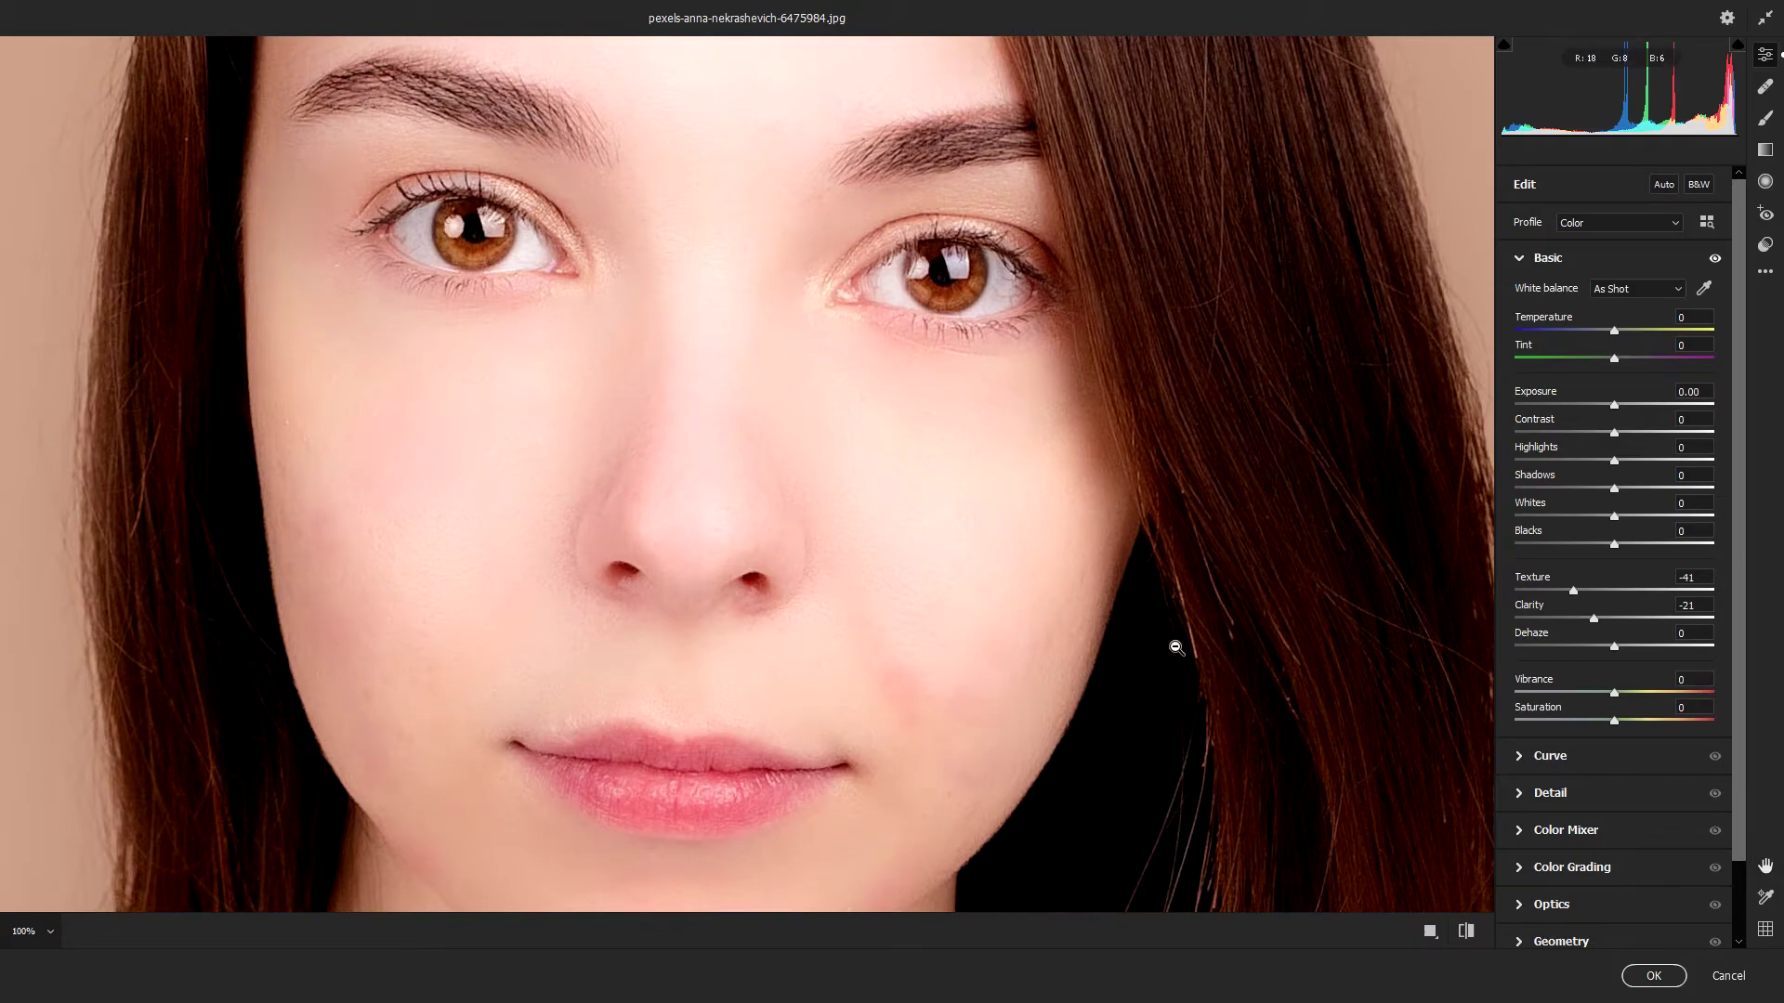
# Set the Detail adjustments to Sharpening 48, Radius 0.9 and Detail 16, and apply the Camera Raw Filter
pyautogui.scroll(-2, 1554, 674)
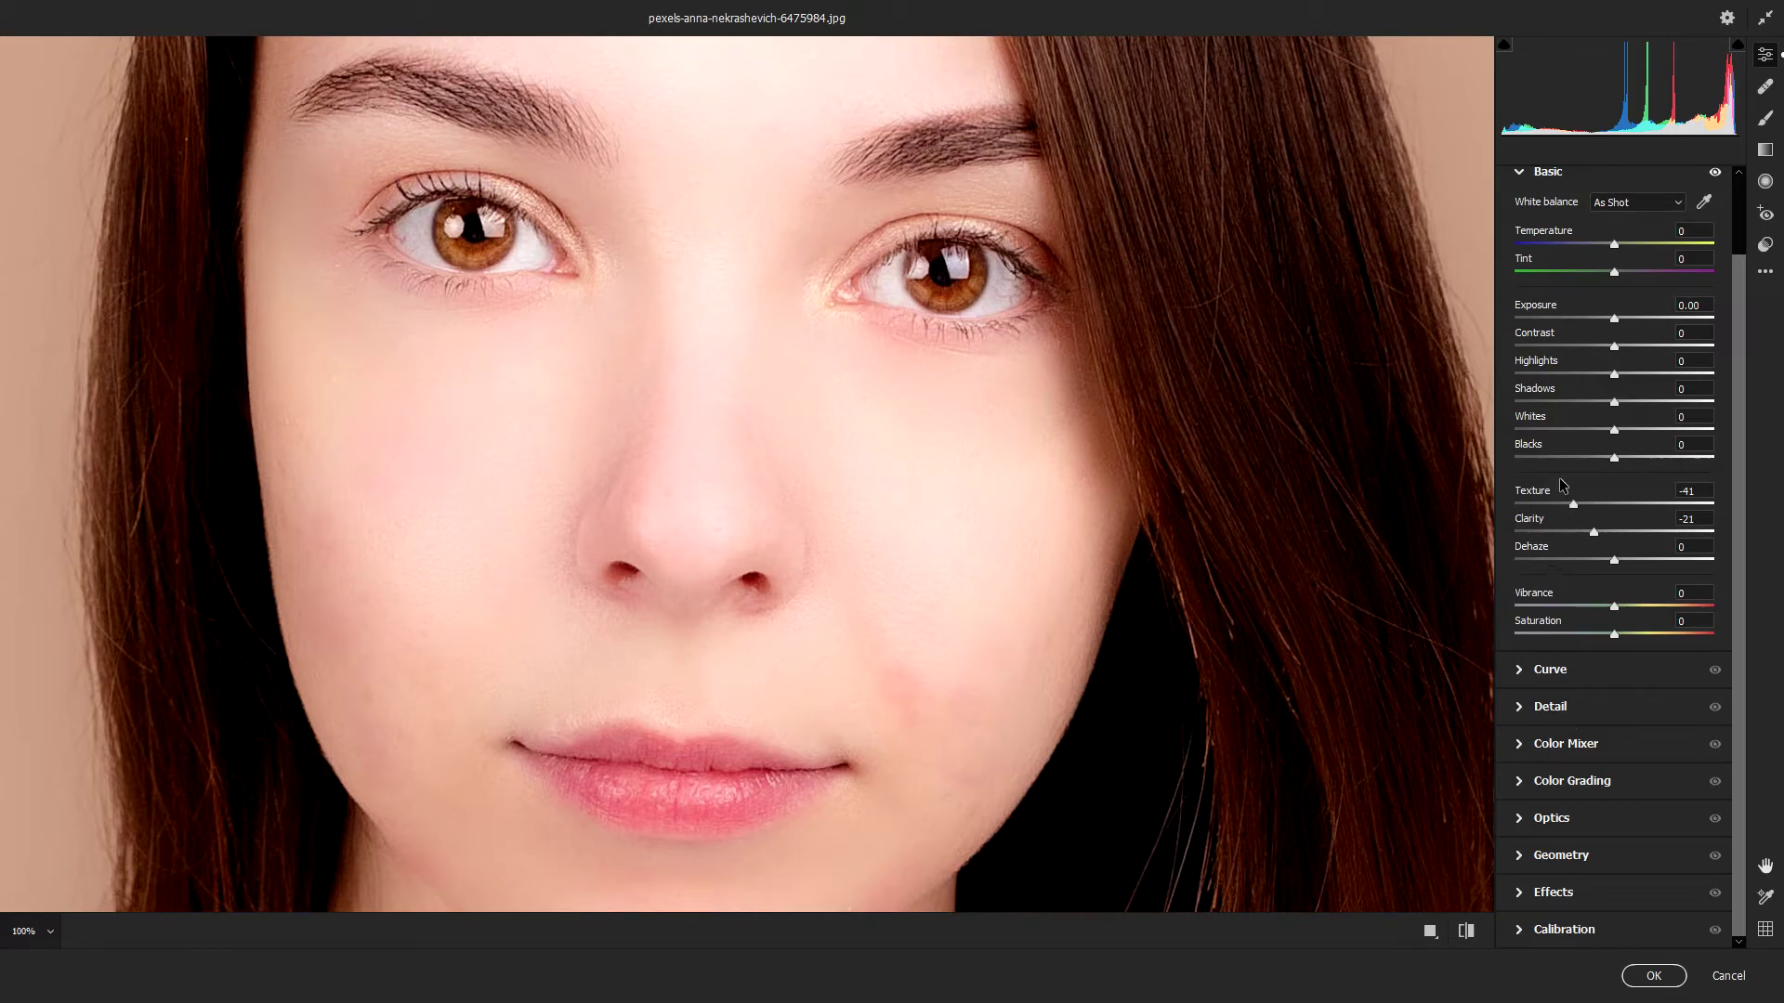
pyautogui.click(1521, 710)
pyautogui.click(1517, 376)
pyautogui.moveTo(1517, 375); pyautogui.dragTo(1566, 372)
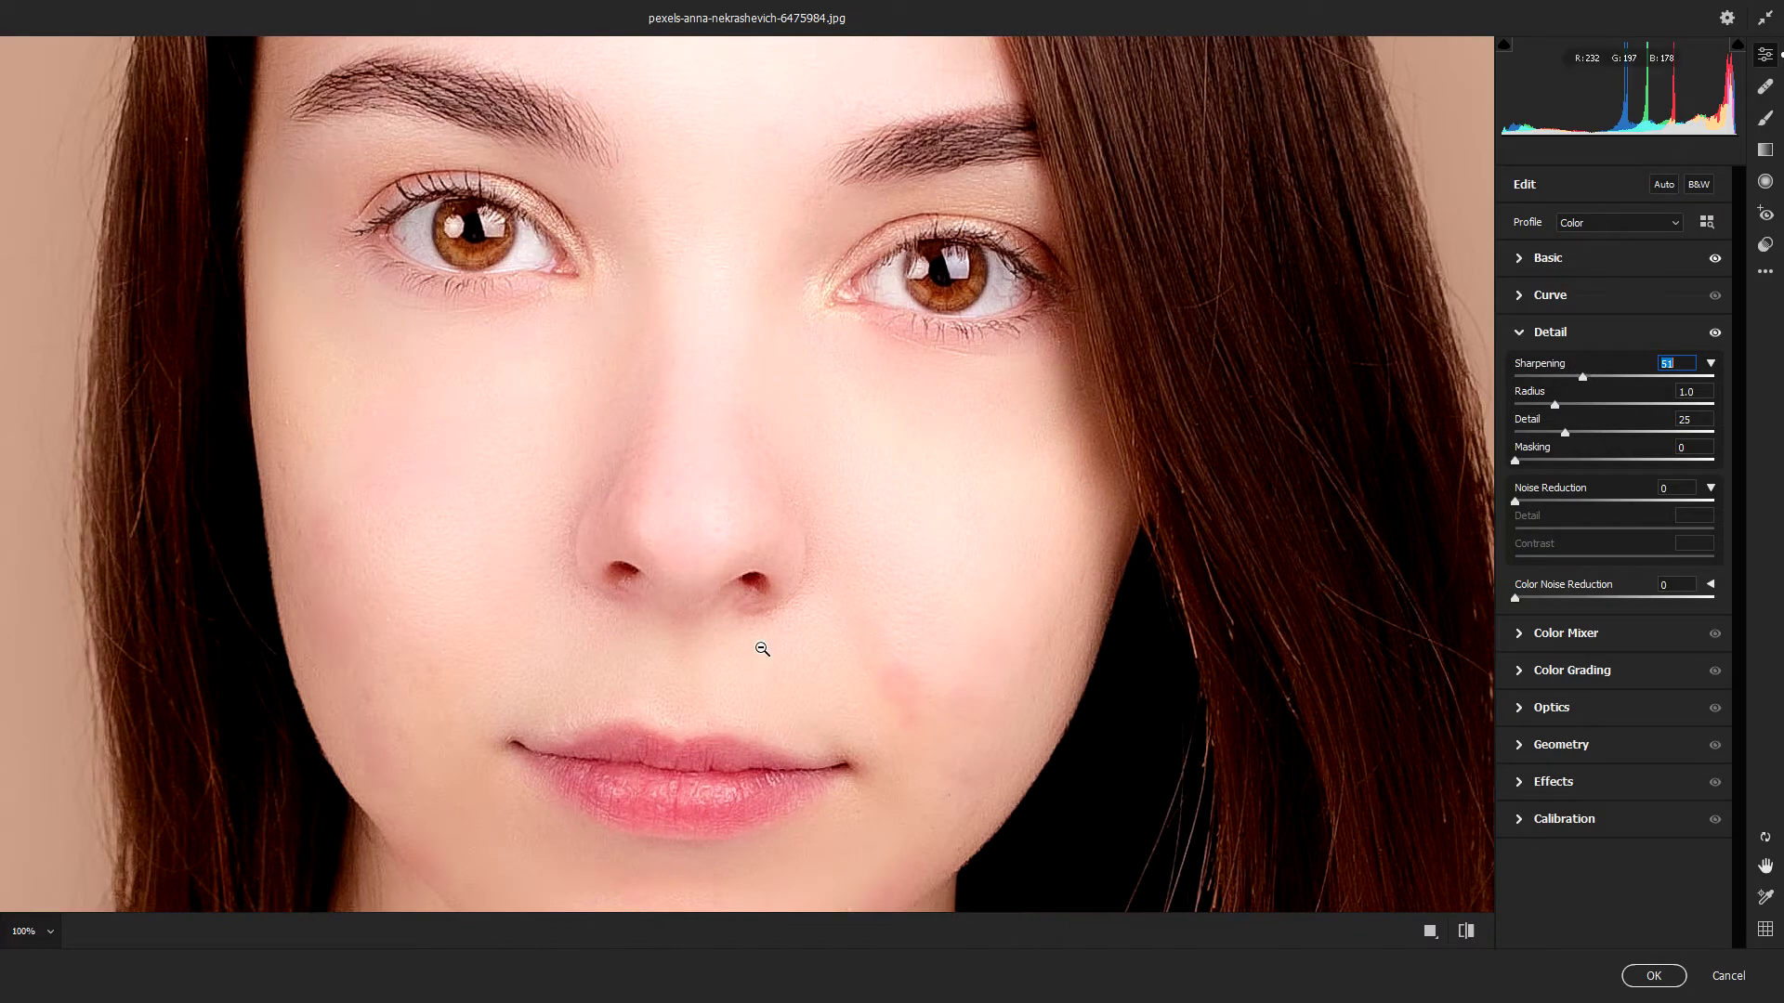
pyautogui.click(1585, 377)
pyautogui.moveTo(1565, 433); pyautogui.dragTo(1707, 430)
pyautogui.moveTo(1588, 432); pyautogui.dragTo(1549, 425)
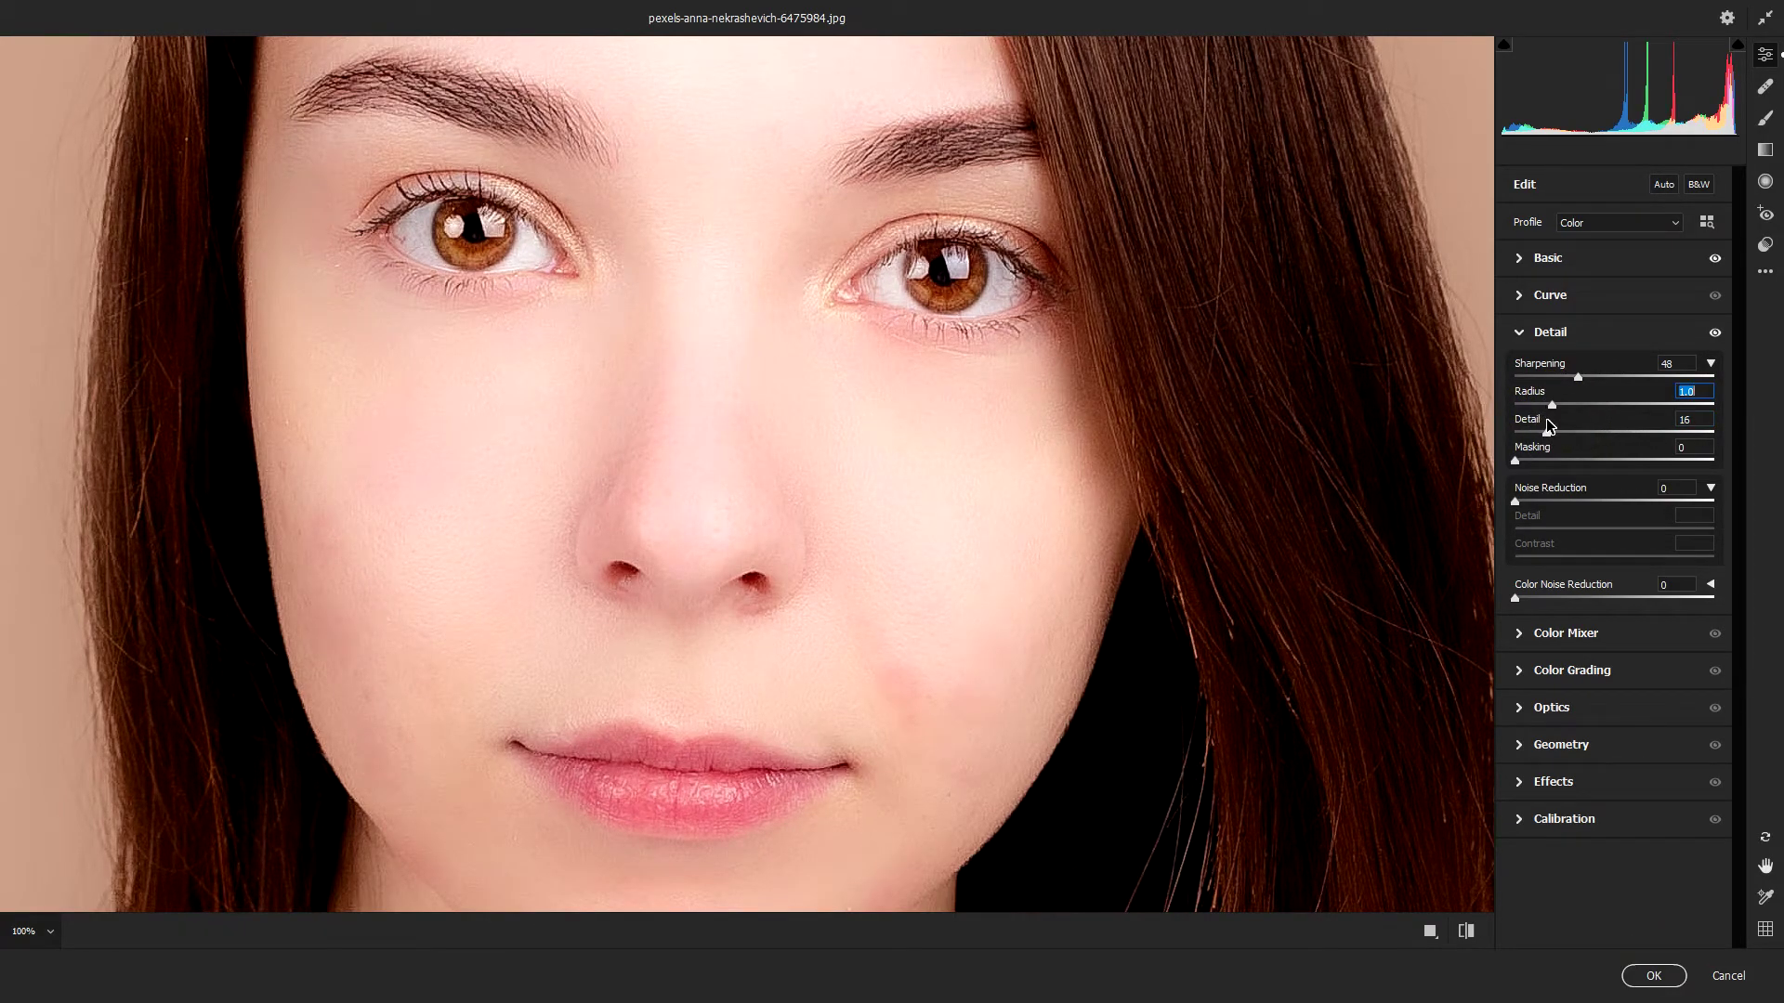
pyautogui.moveTo(1548, 426); pyautogui.dragTo(1543, 425)
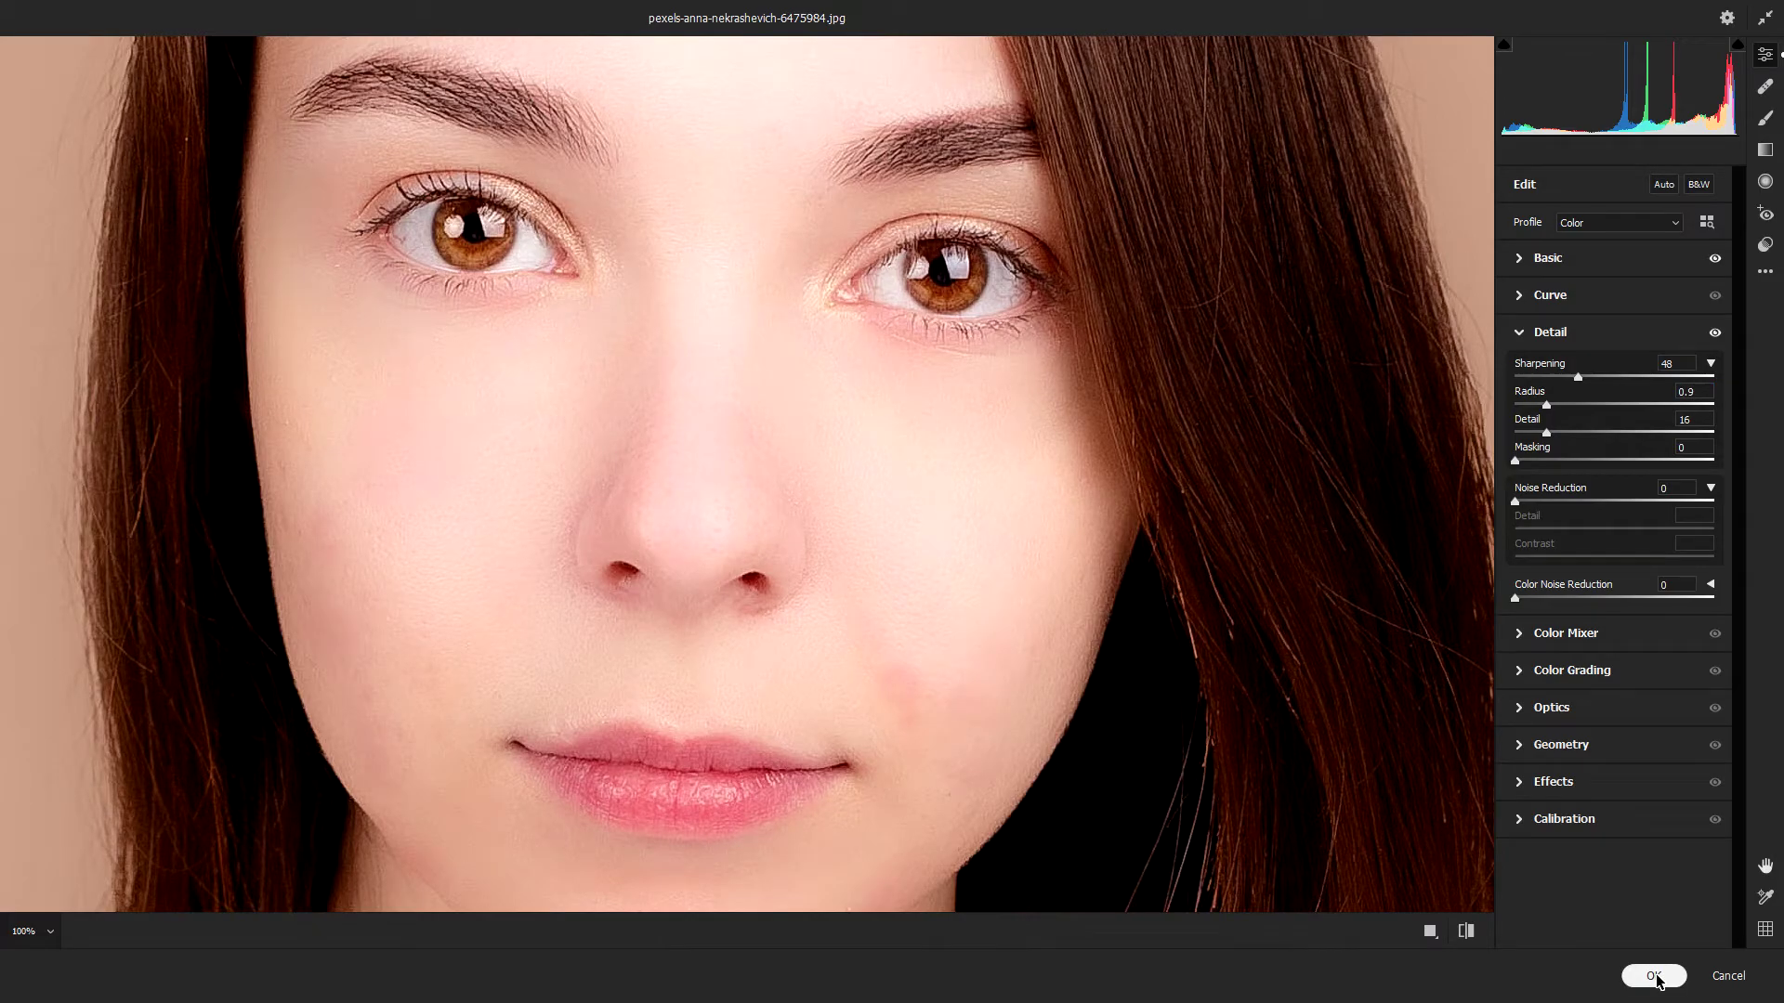
pyautogui.click(1655, 976)
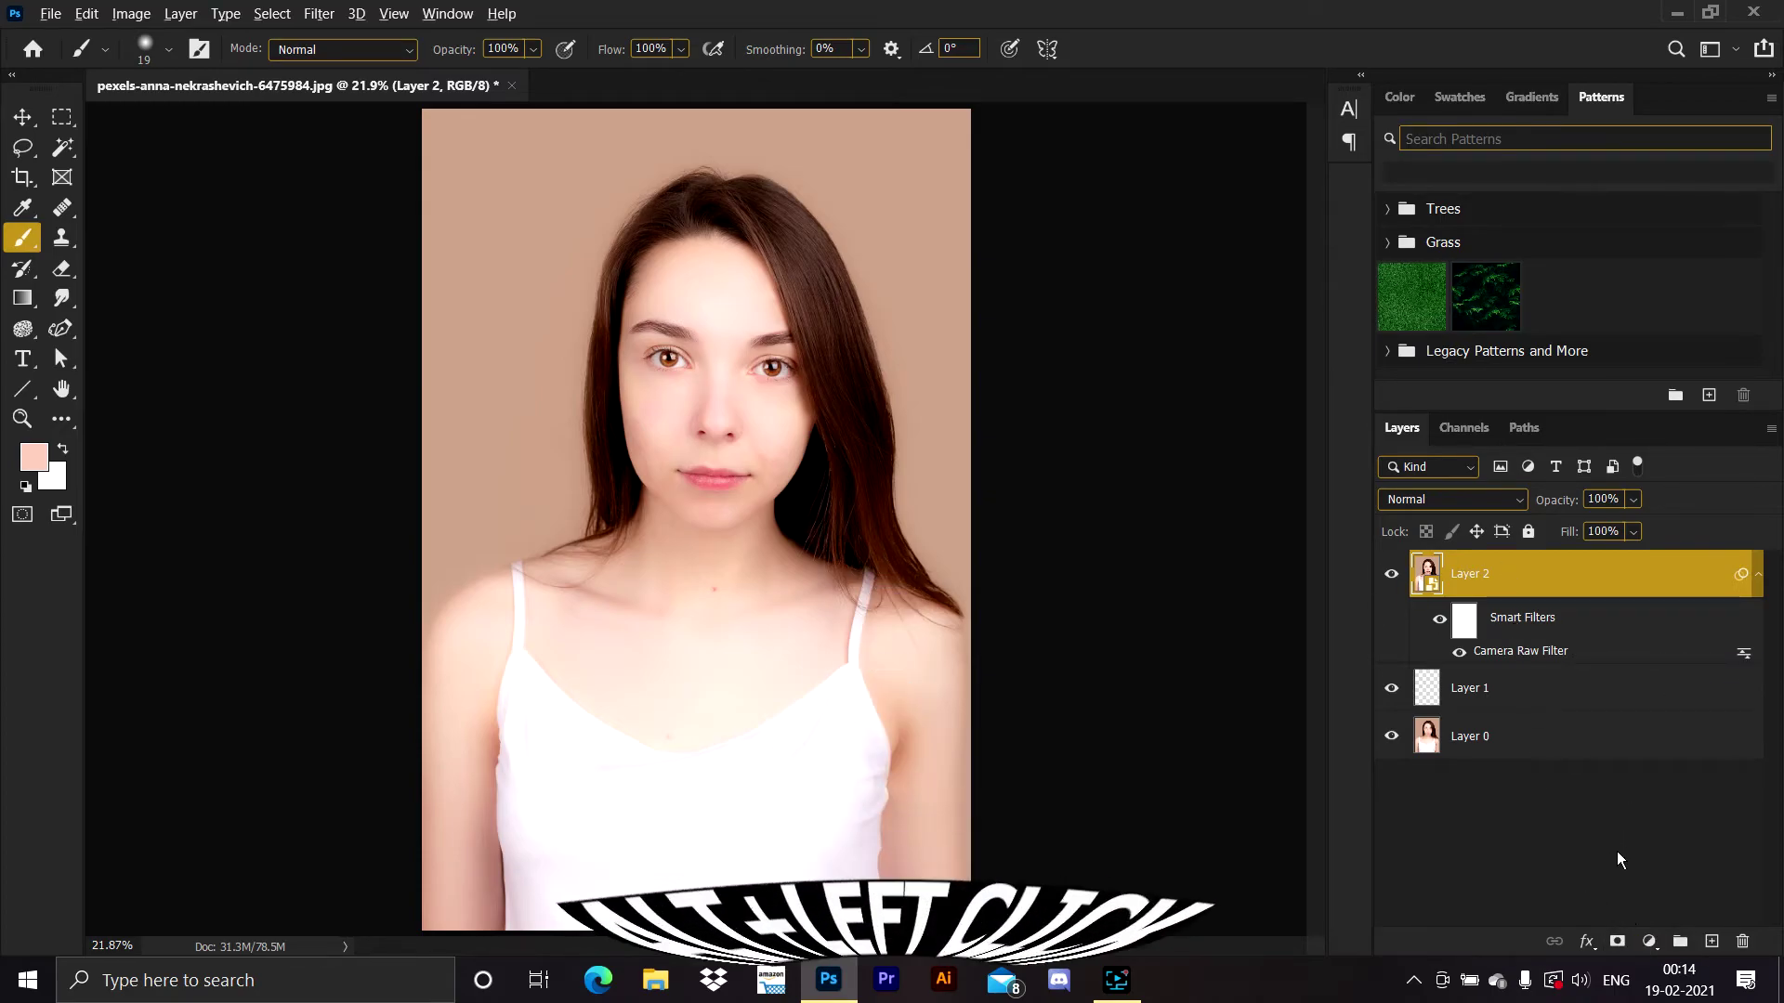
# Hide Layer 2 behind a black mask and paint white on the mask over the forehead with a larger soft brush
pyautogui.keyDown('alt'); pyautogui.click(1617, 943); pyautogui.keyUp('alt')
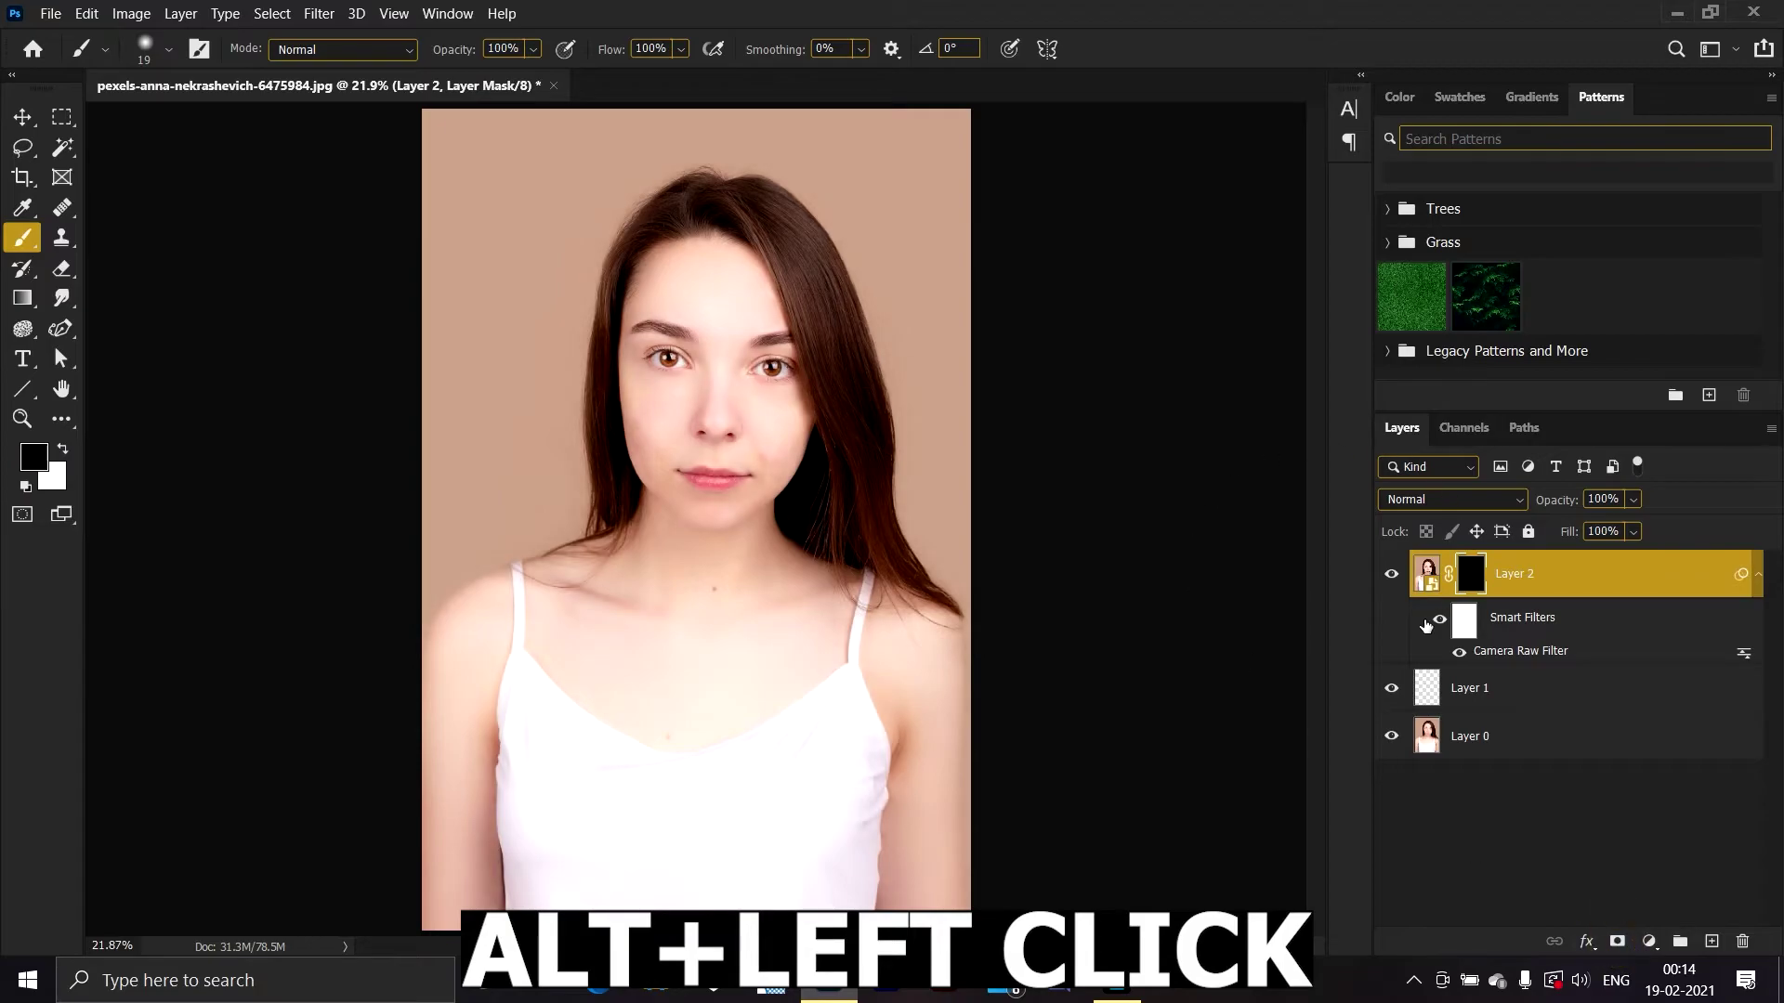
pyautogui.scroll(5, 721, 343)
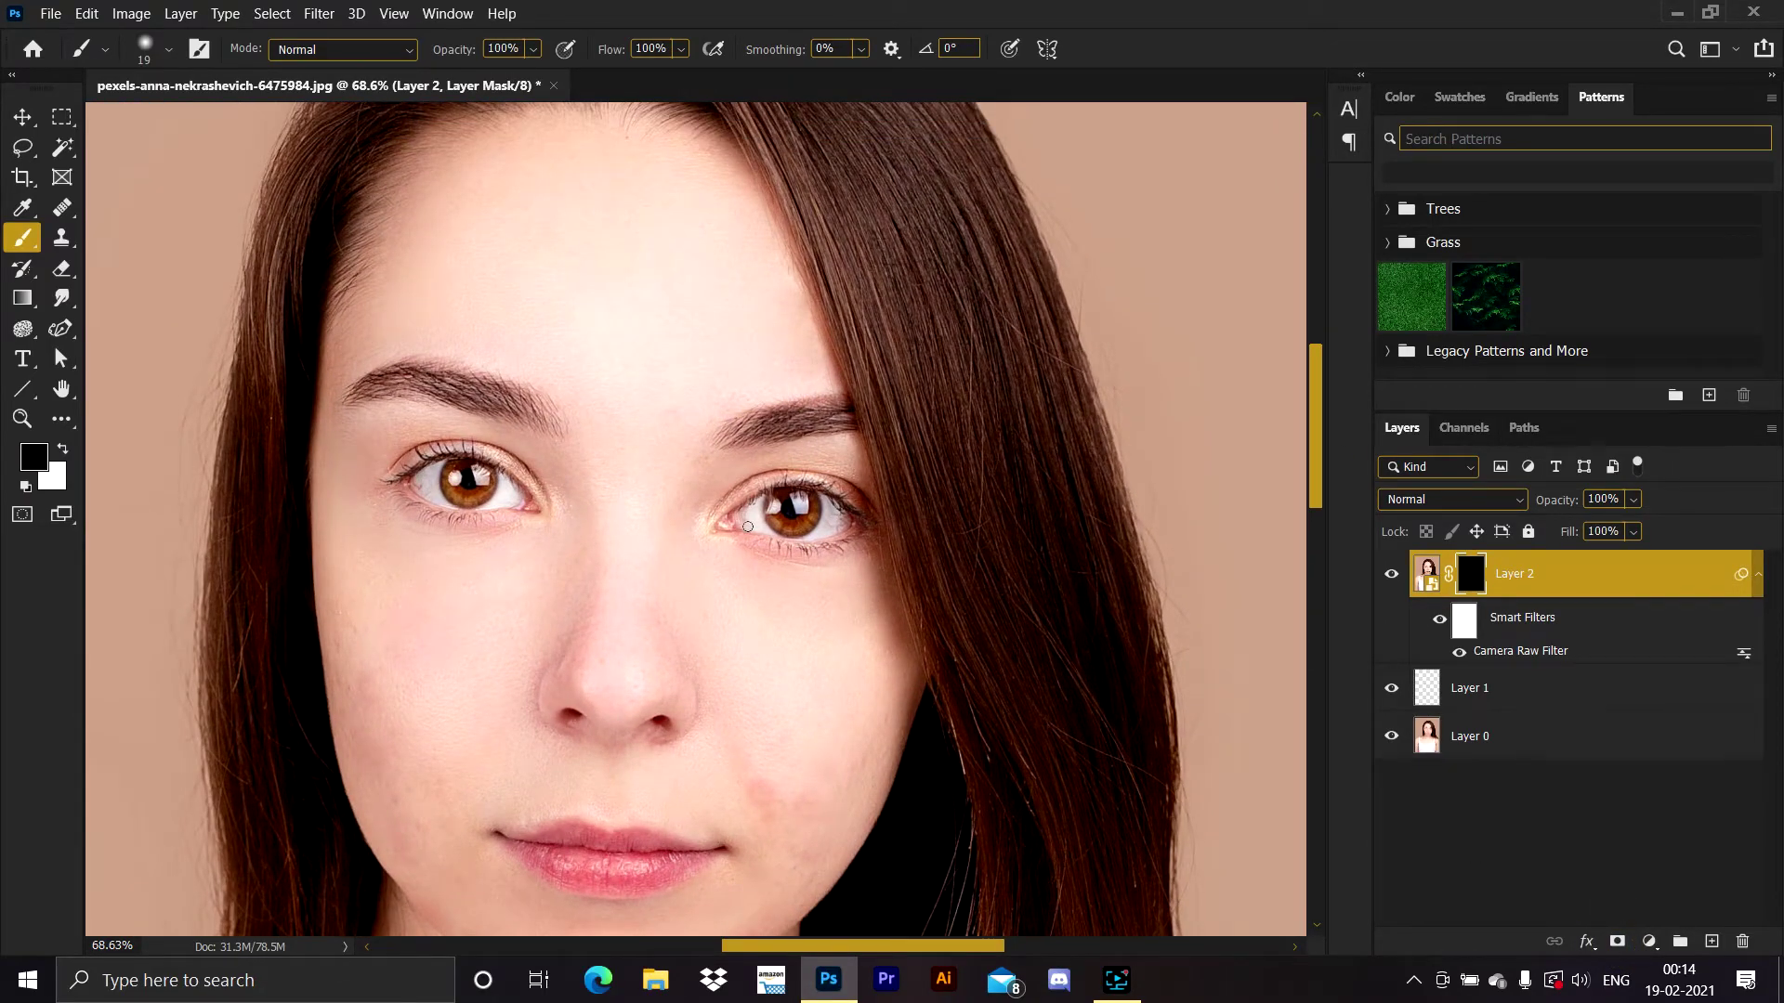
pyautogui.press('x')
pyautogui.scroll(3, 852, 485)
pyautogui.moveTo(527, 317); pyautogui.dragTo(785, 319)
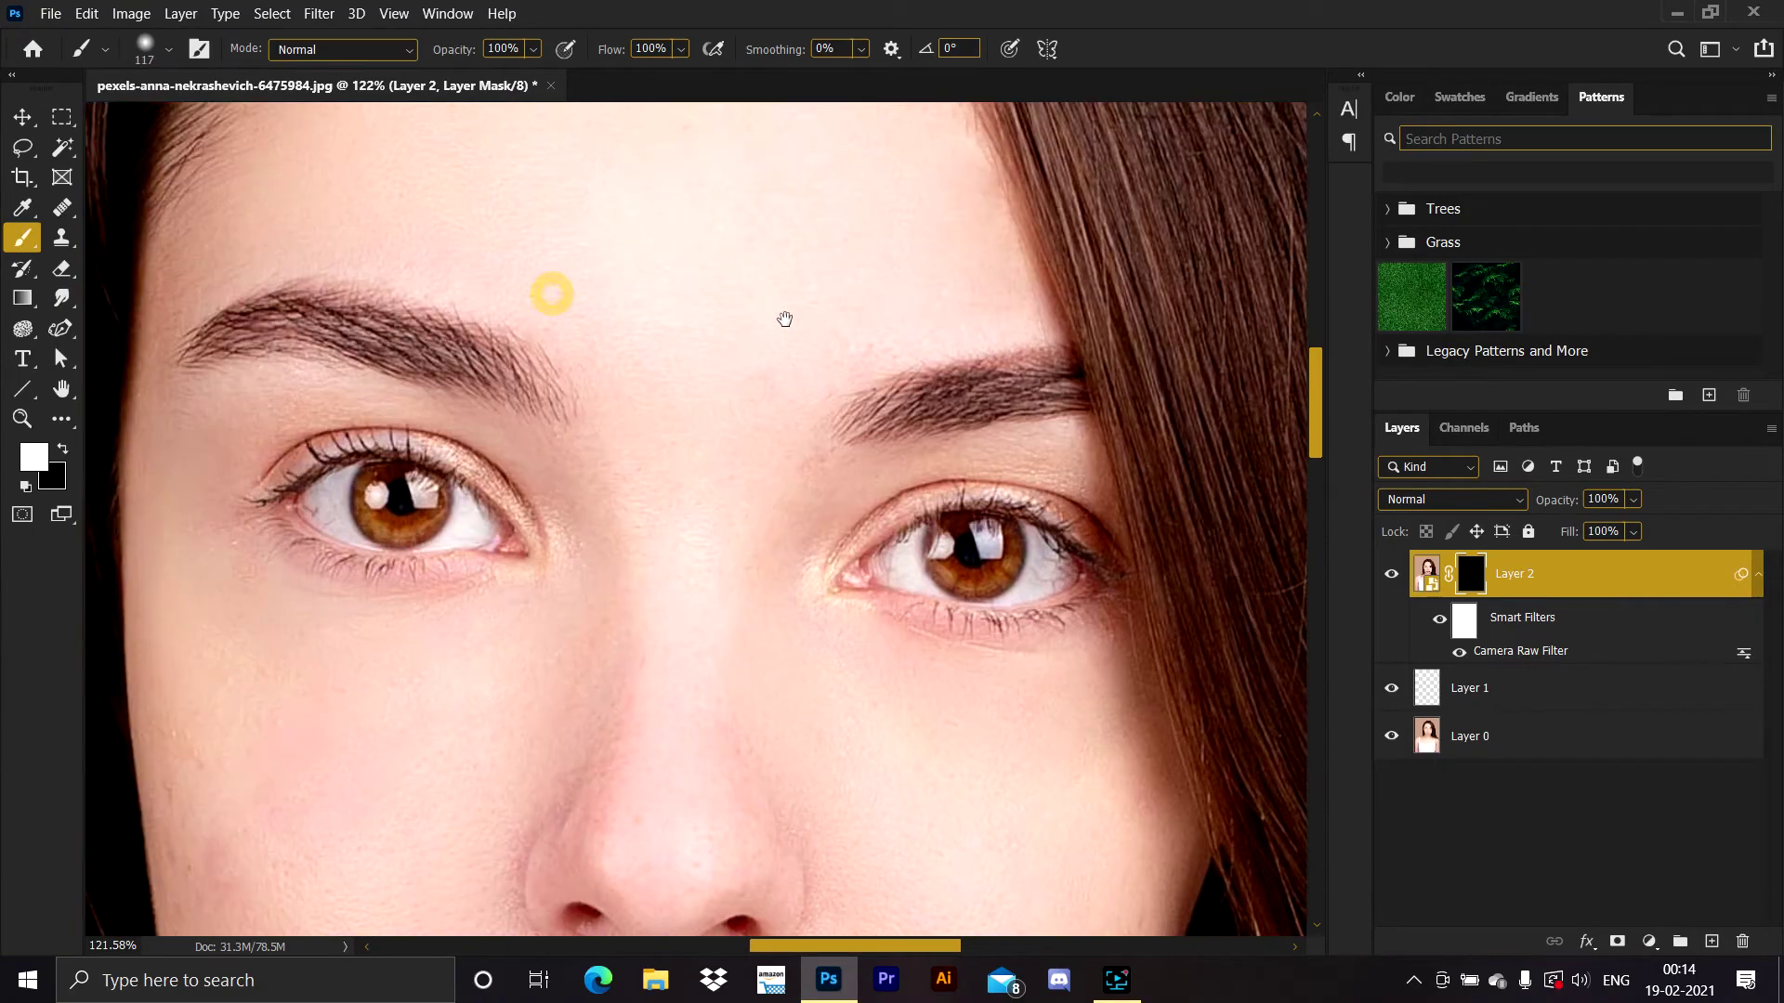
pyautogui.scroll(3, 733, 303)
pyautogui.click(541, 299)
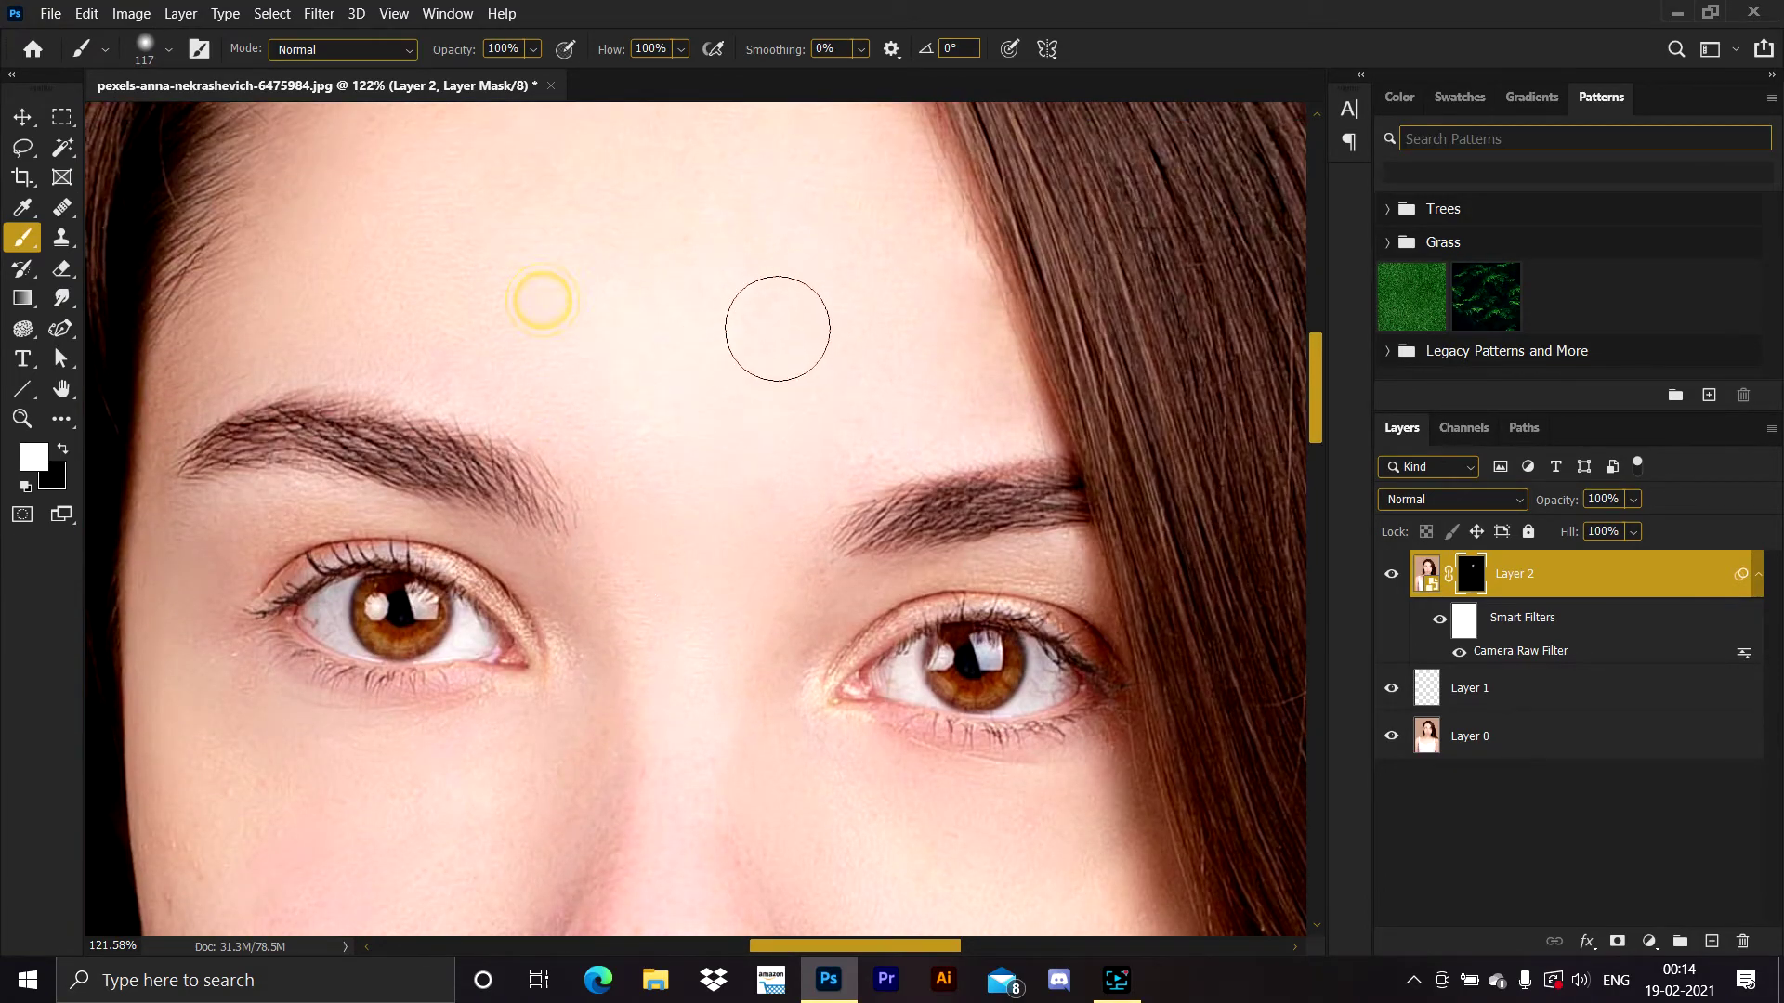
pyautogui.scroll(5, 975, 358)
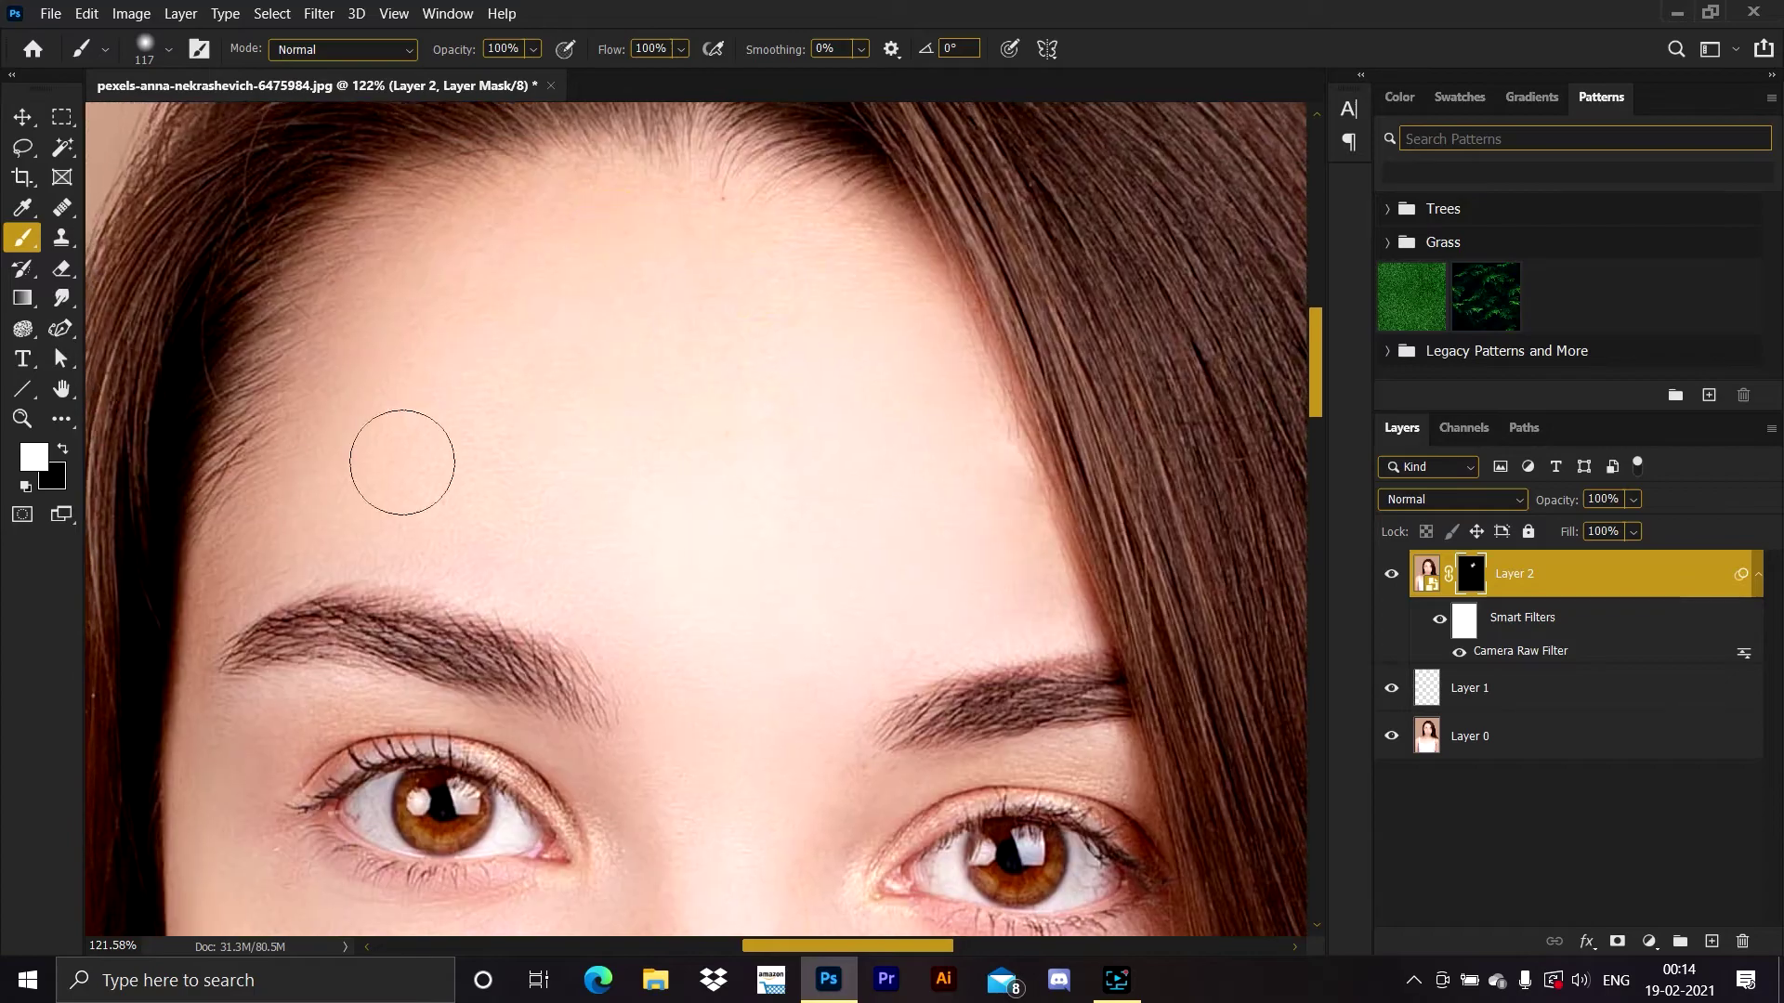
# Paint white on Layer 2's mask over both cheeks, the nose sides and the area around the mouth
pyautogui.scroll(-12, 666, 331)
pyautogui.scroll(-2, 988, 629)
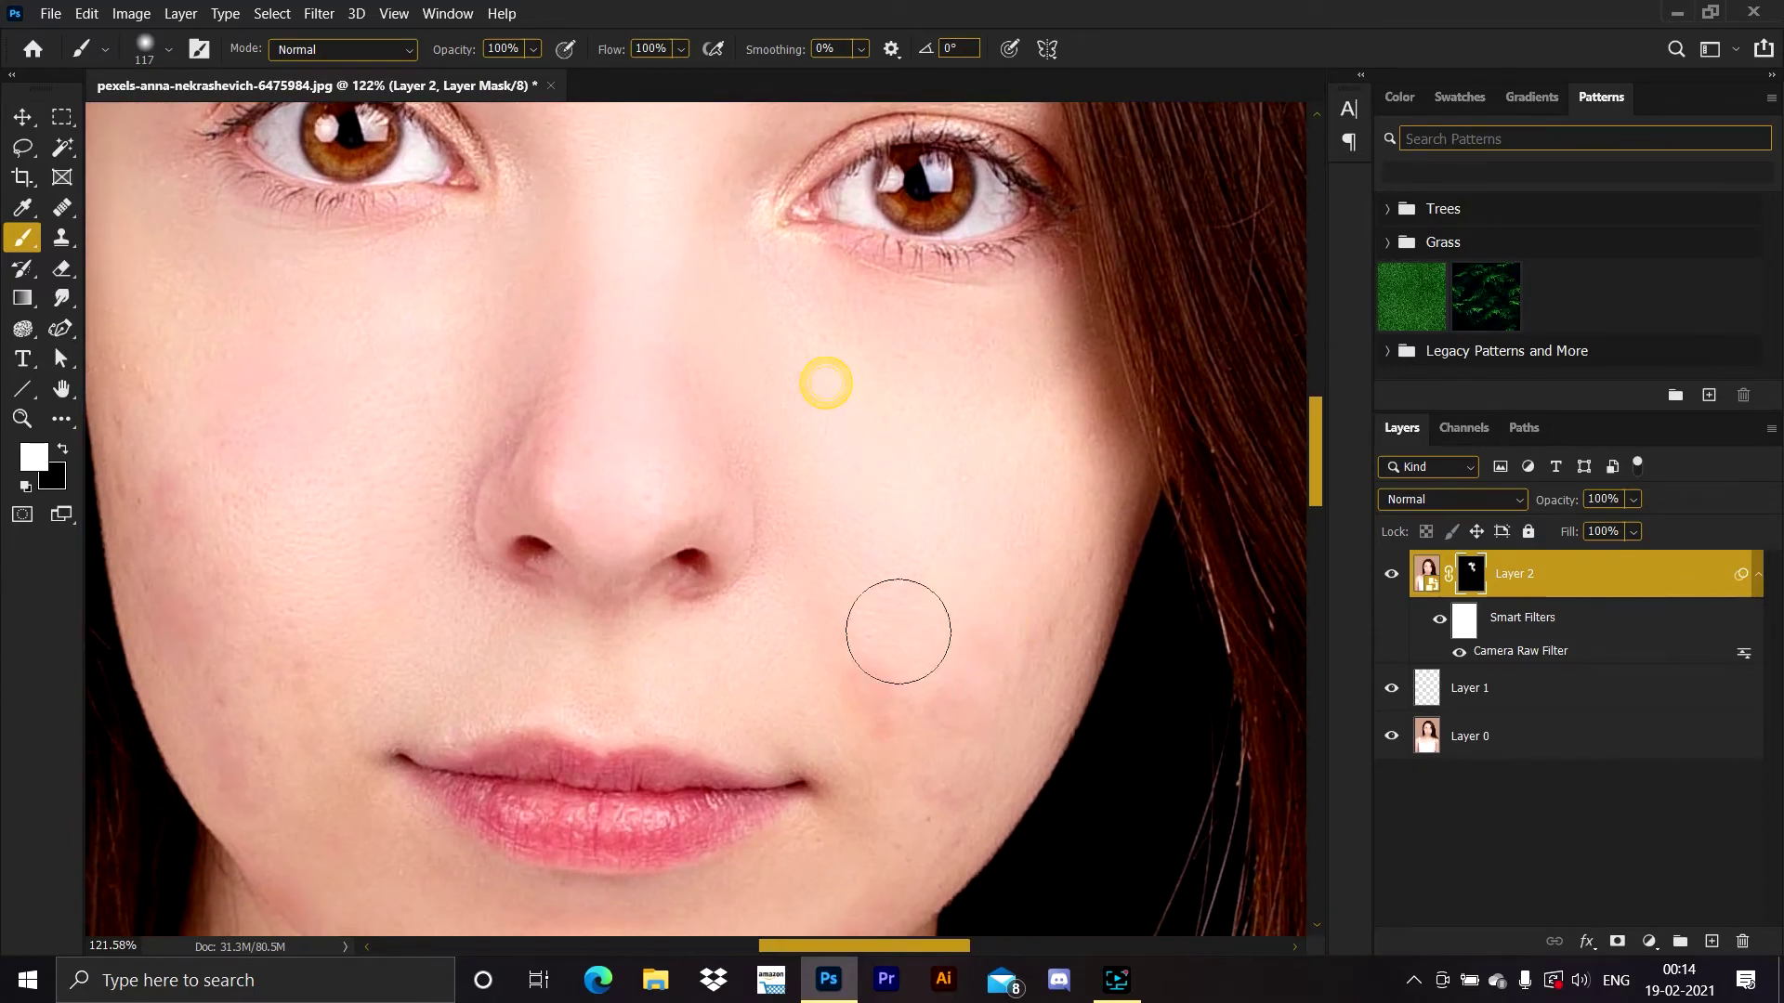
pyautogui.hscroll(-2, 892, 570)
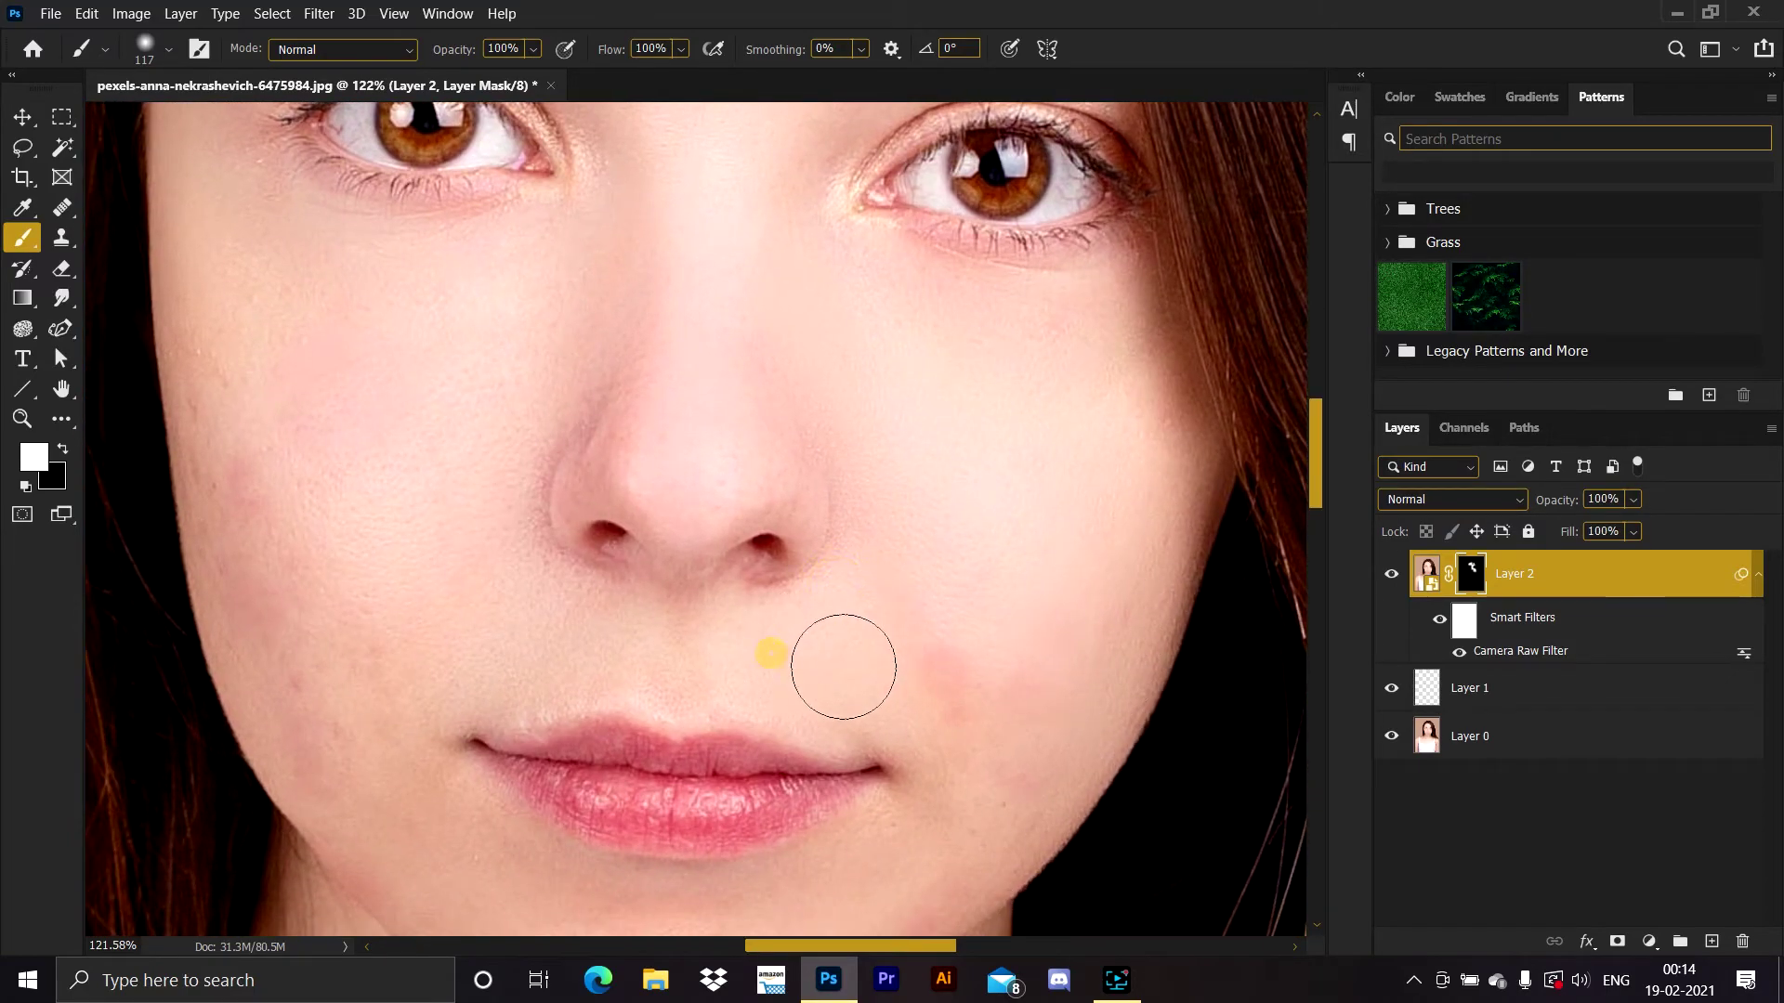
pyautogui.hscroll(-4, 760, 557)
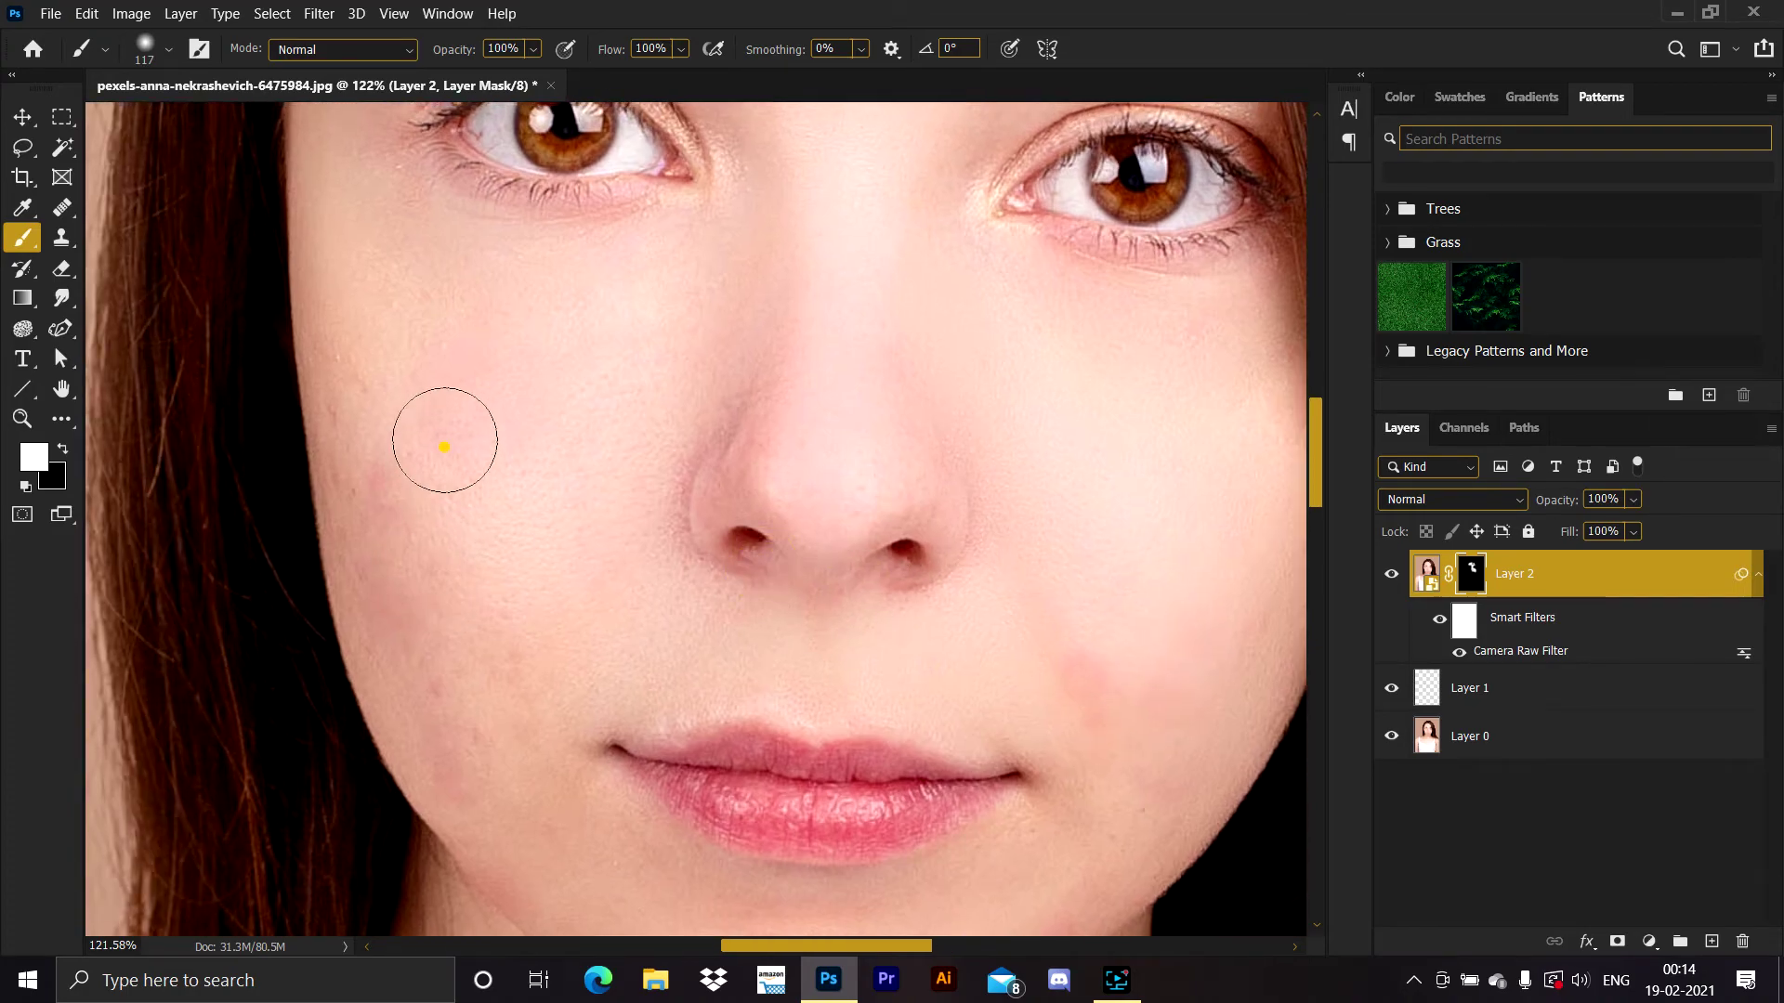
pyautogui.moveTo(407, 271); pyautogui.dragTo(442, 470)
pyautogui.moveTo(709, 422); pyautogui.dragTo(689, 526)
# Compare the retouched face with and without Layer 2, both in the full portrait and close up
pyautogui.hotkey('ctrl', '0')
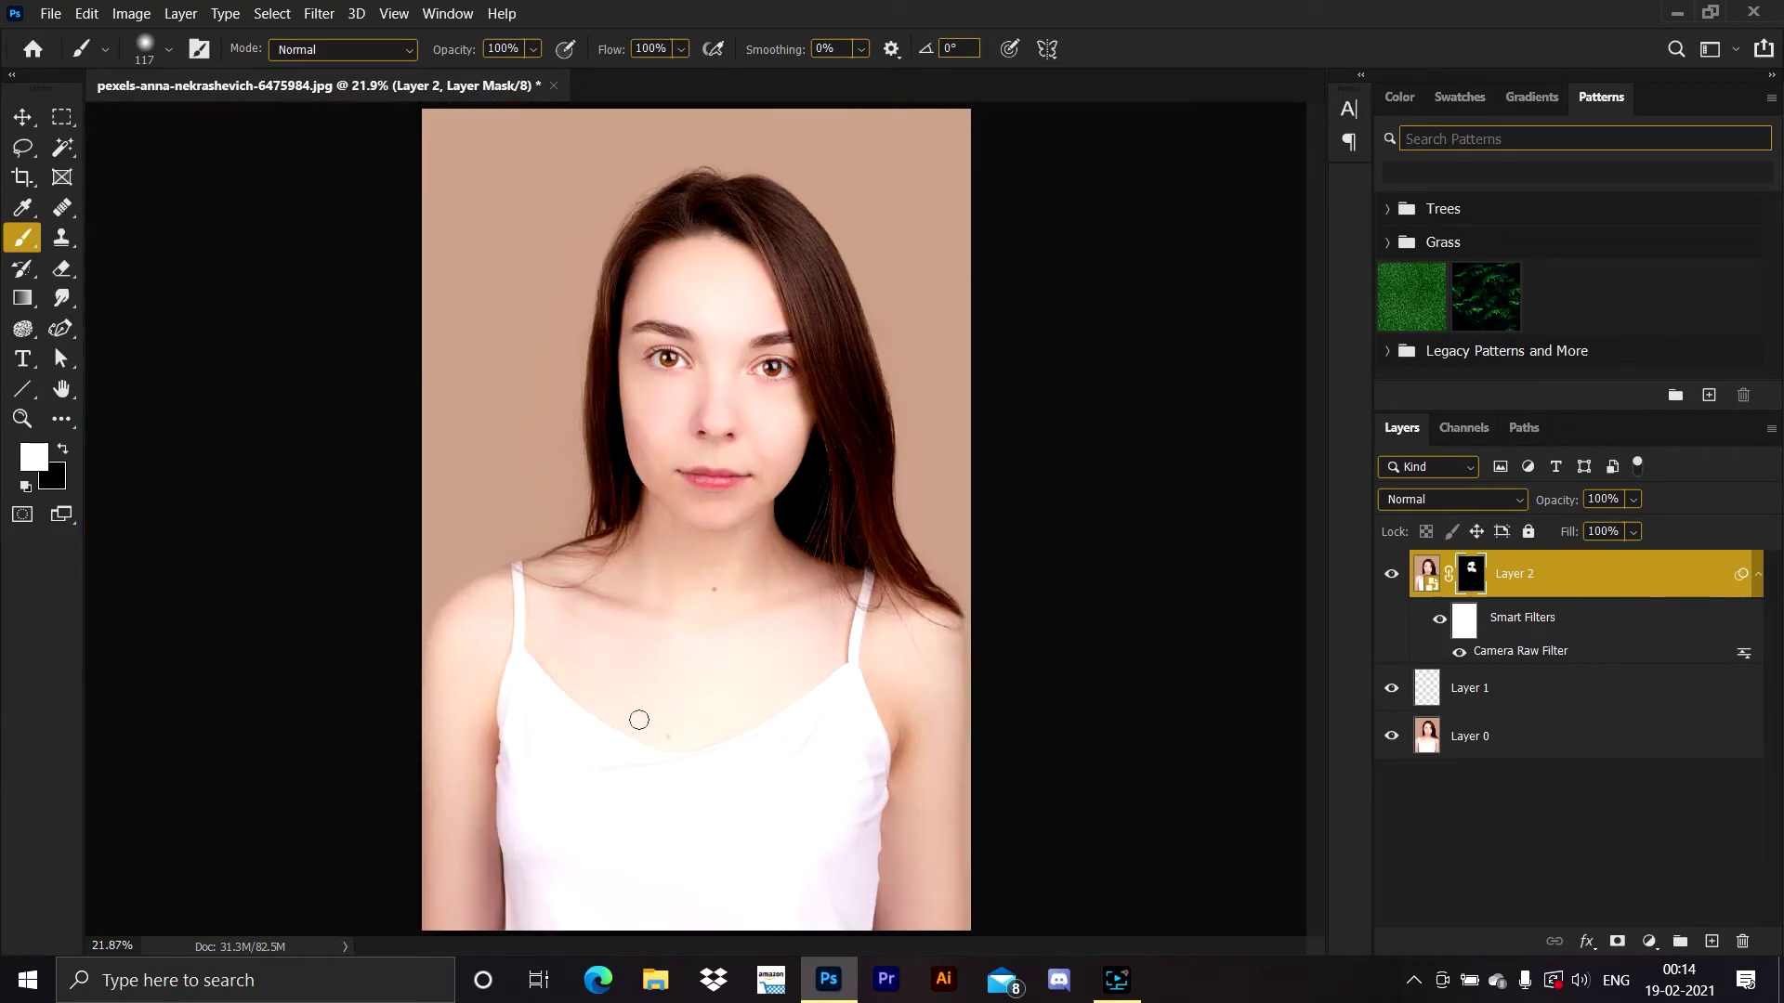
pyautogui.click(1396, 574)
pyautogui.click(1398, 575)
pyautogui.scroll(14, 810, 463)
pyautogui.moveTo(908, 456); pyautogui.dragTo(1273, 558)
pyautogui.click(1393, 578)
pyautogui.click(1393, 580)
pyautogui.click(1393, 577)
pyautogui.click(1393, 578)
pyautogui.click(1392, 578)
pyautogui.click(1393, 577)
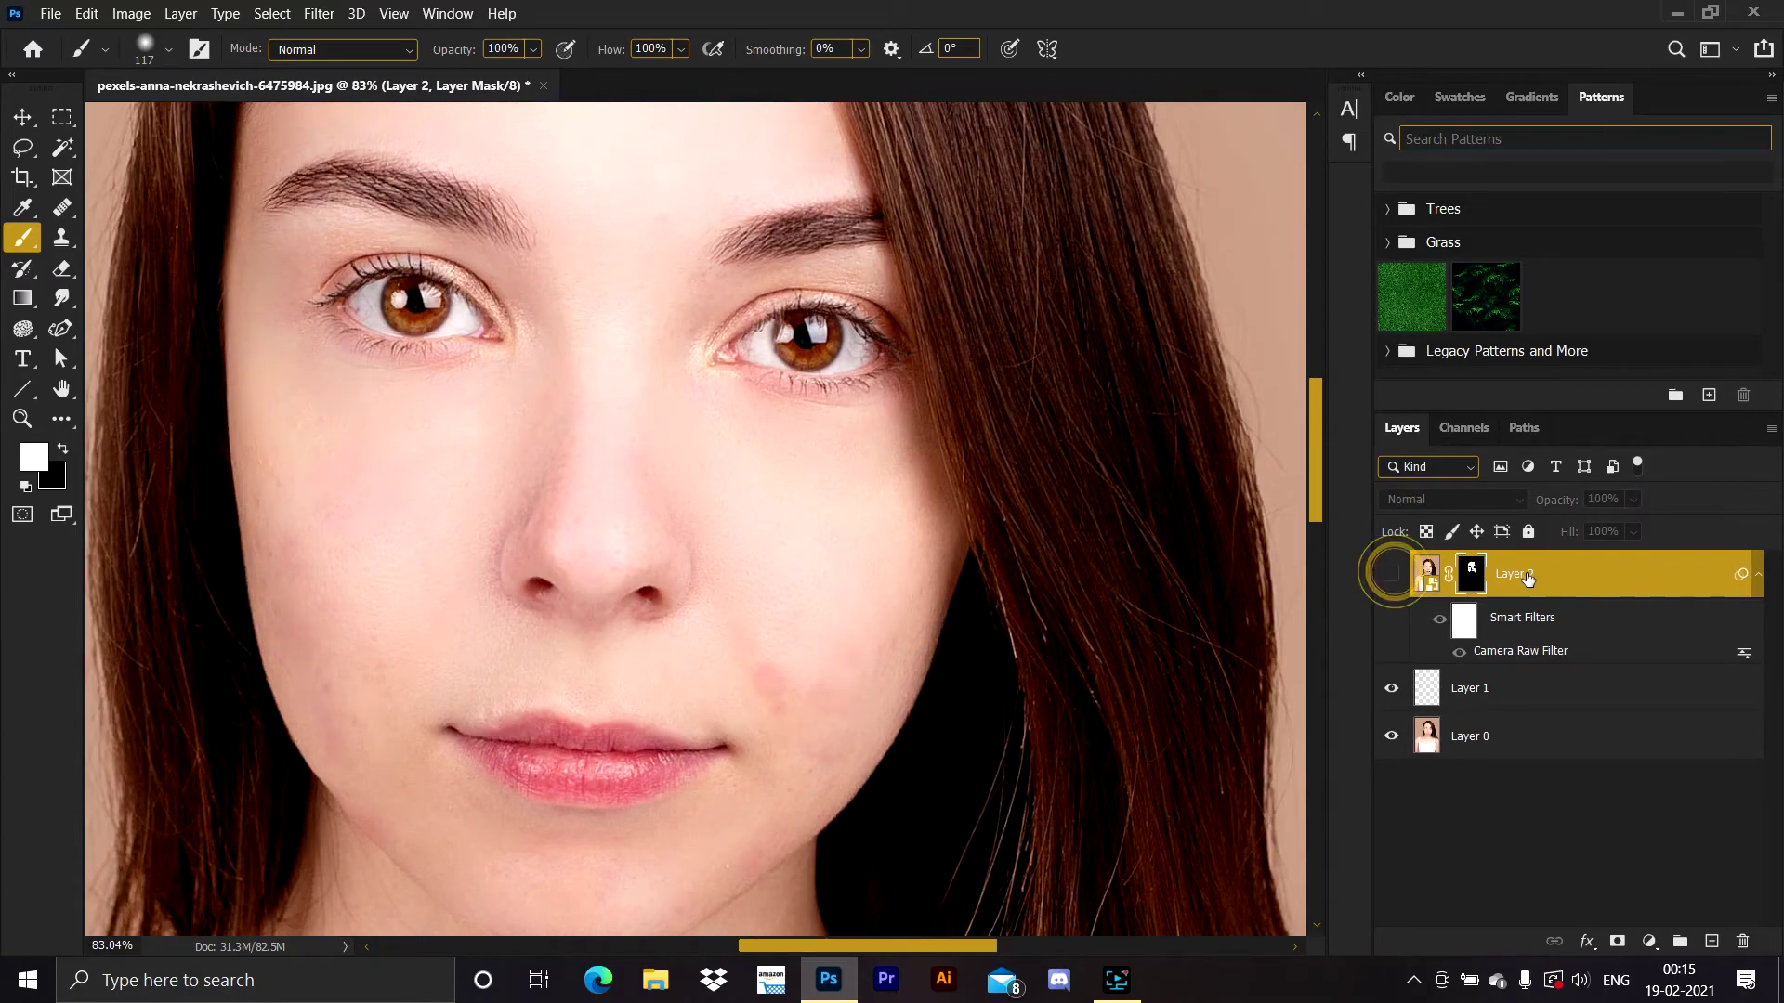
# Delete the masked Layer 2 and bring up the recorded steps of the saved Frequency Separation action
pyautogui.hotkey('ctrl', '0')
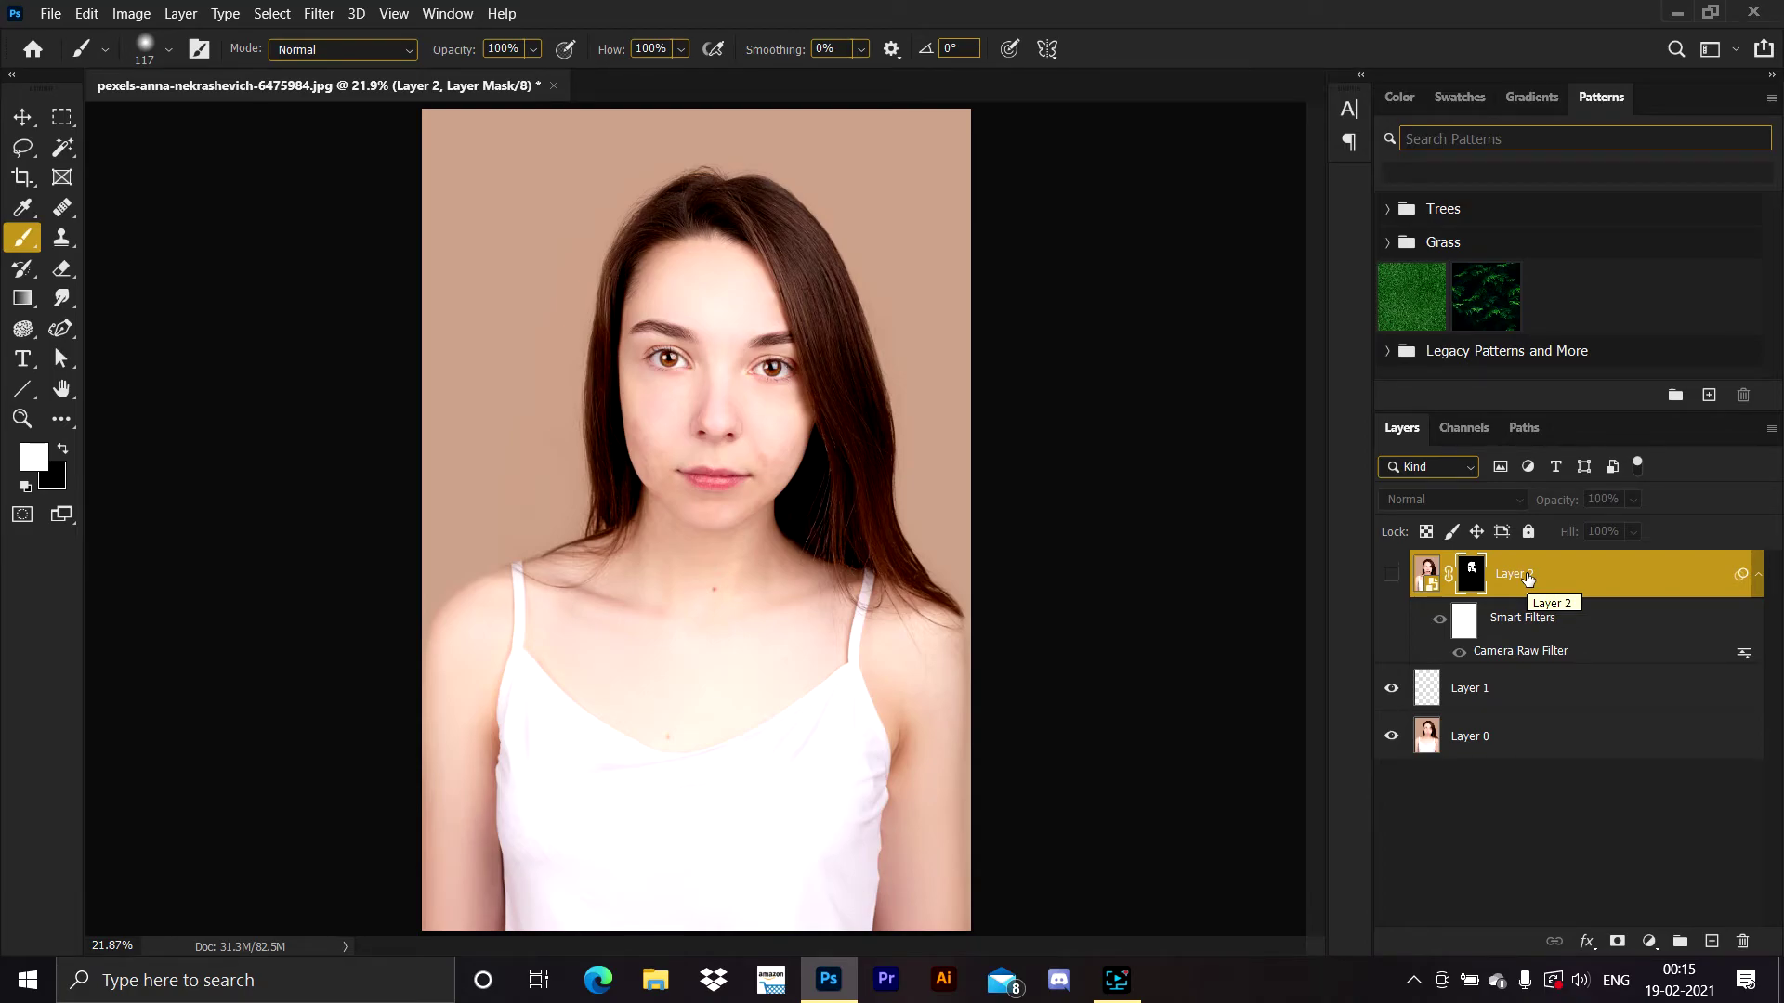
pyautogui.moveTo(1654, 581); pyautogui.dragTo(1742, 950)
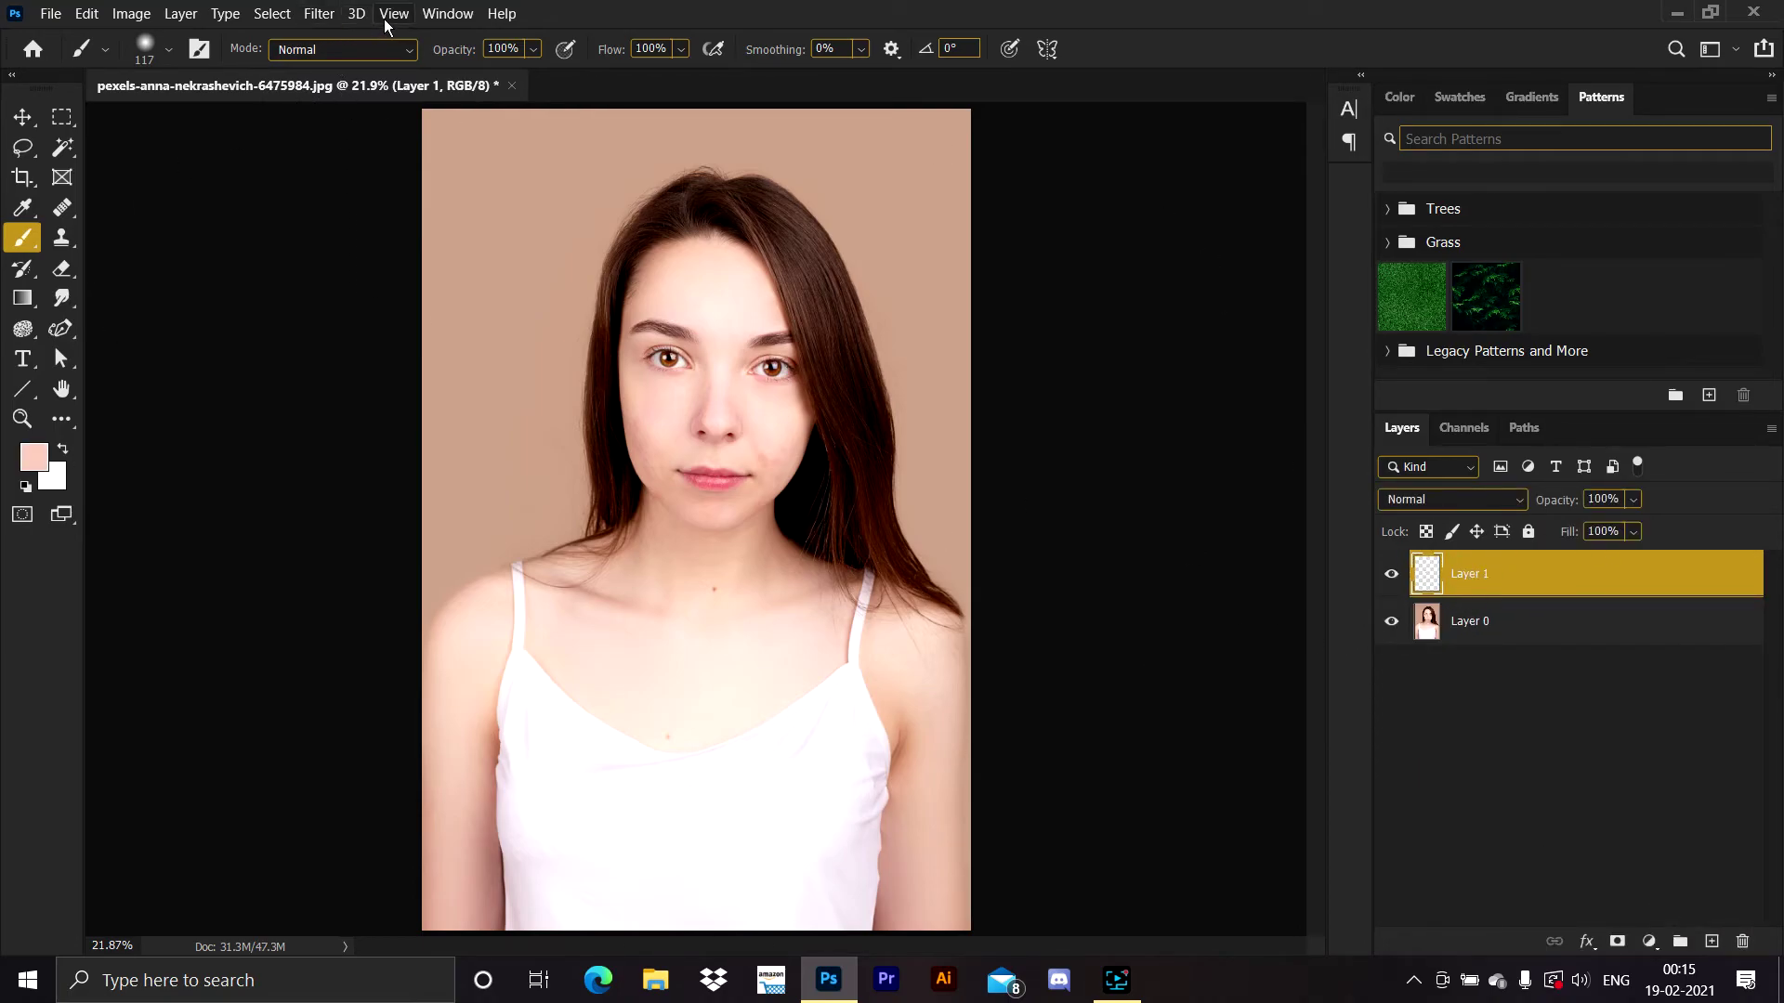
pyautogui.click(460, 14)
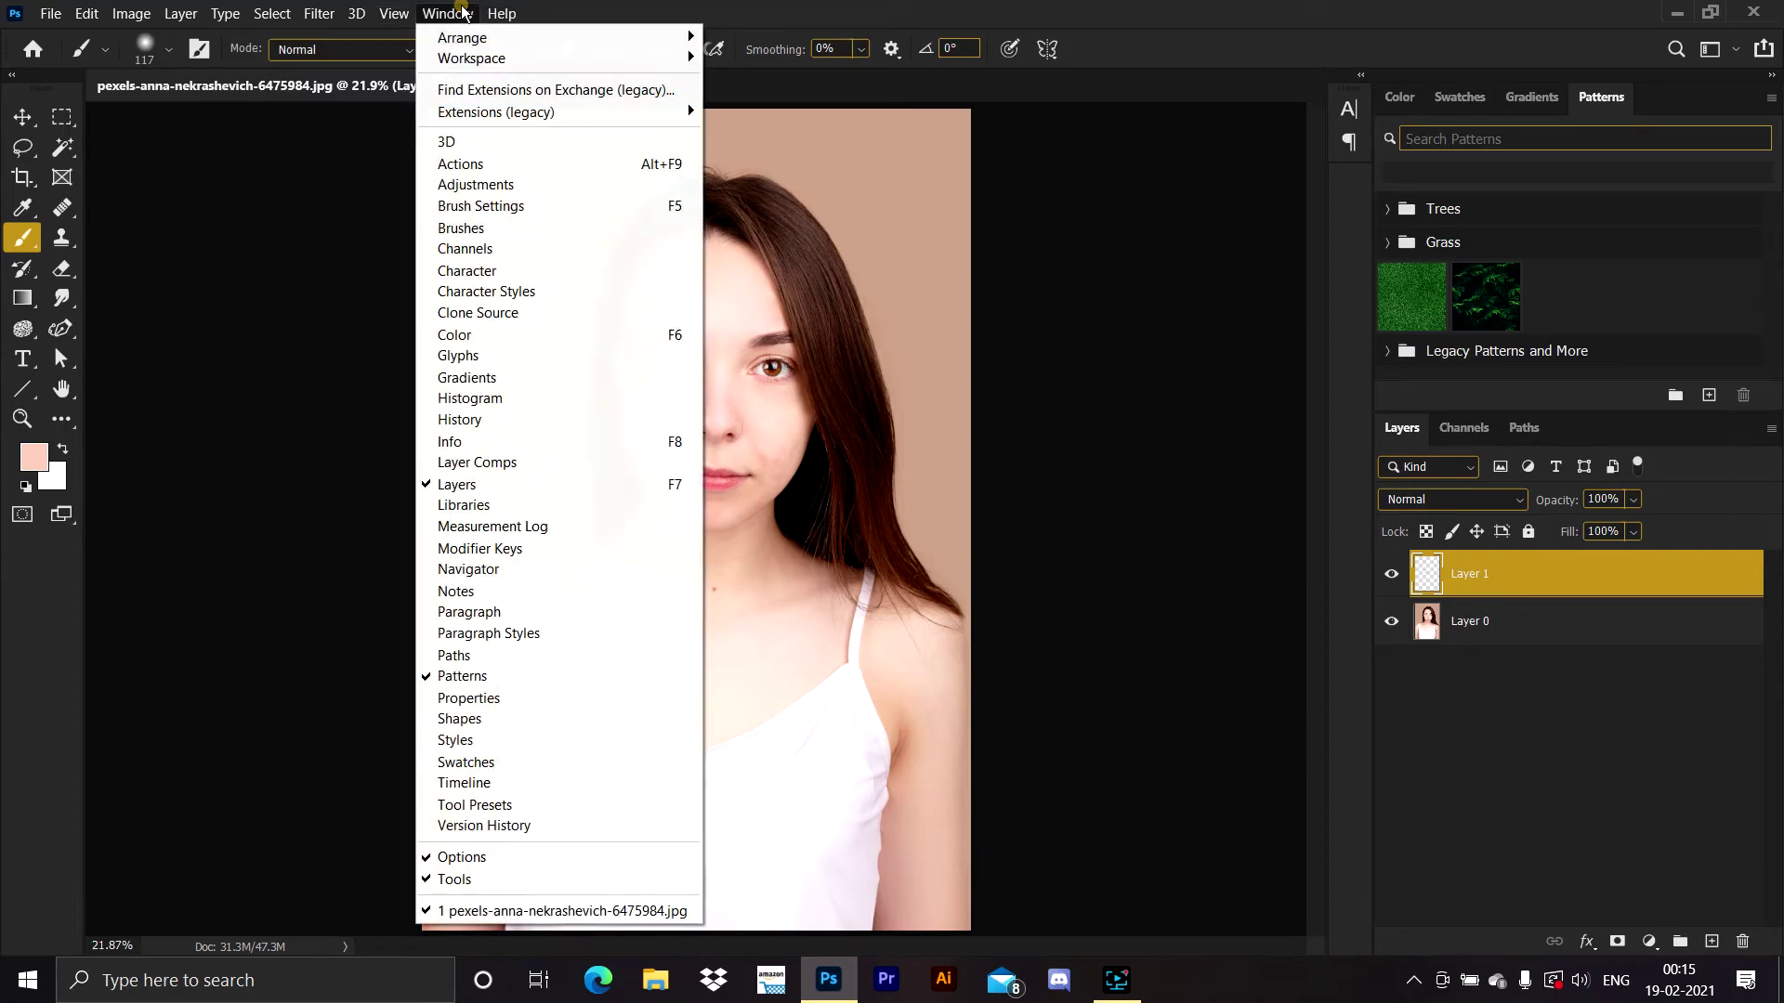
pyautogui.click(483, 164)
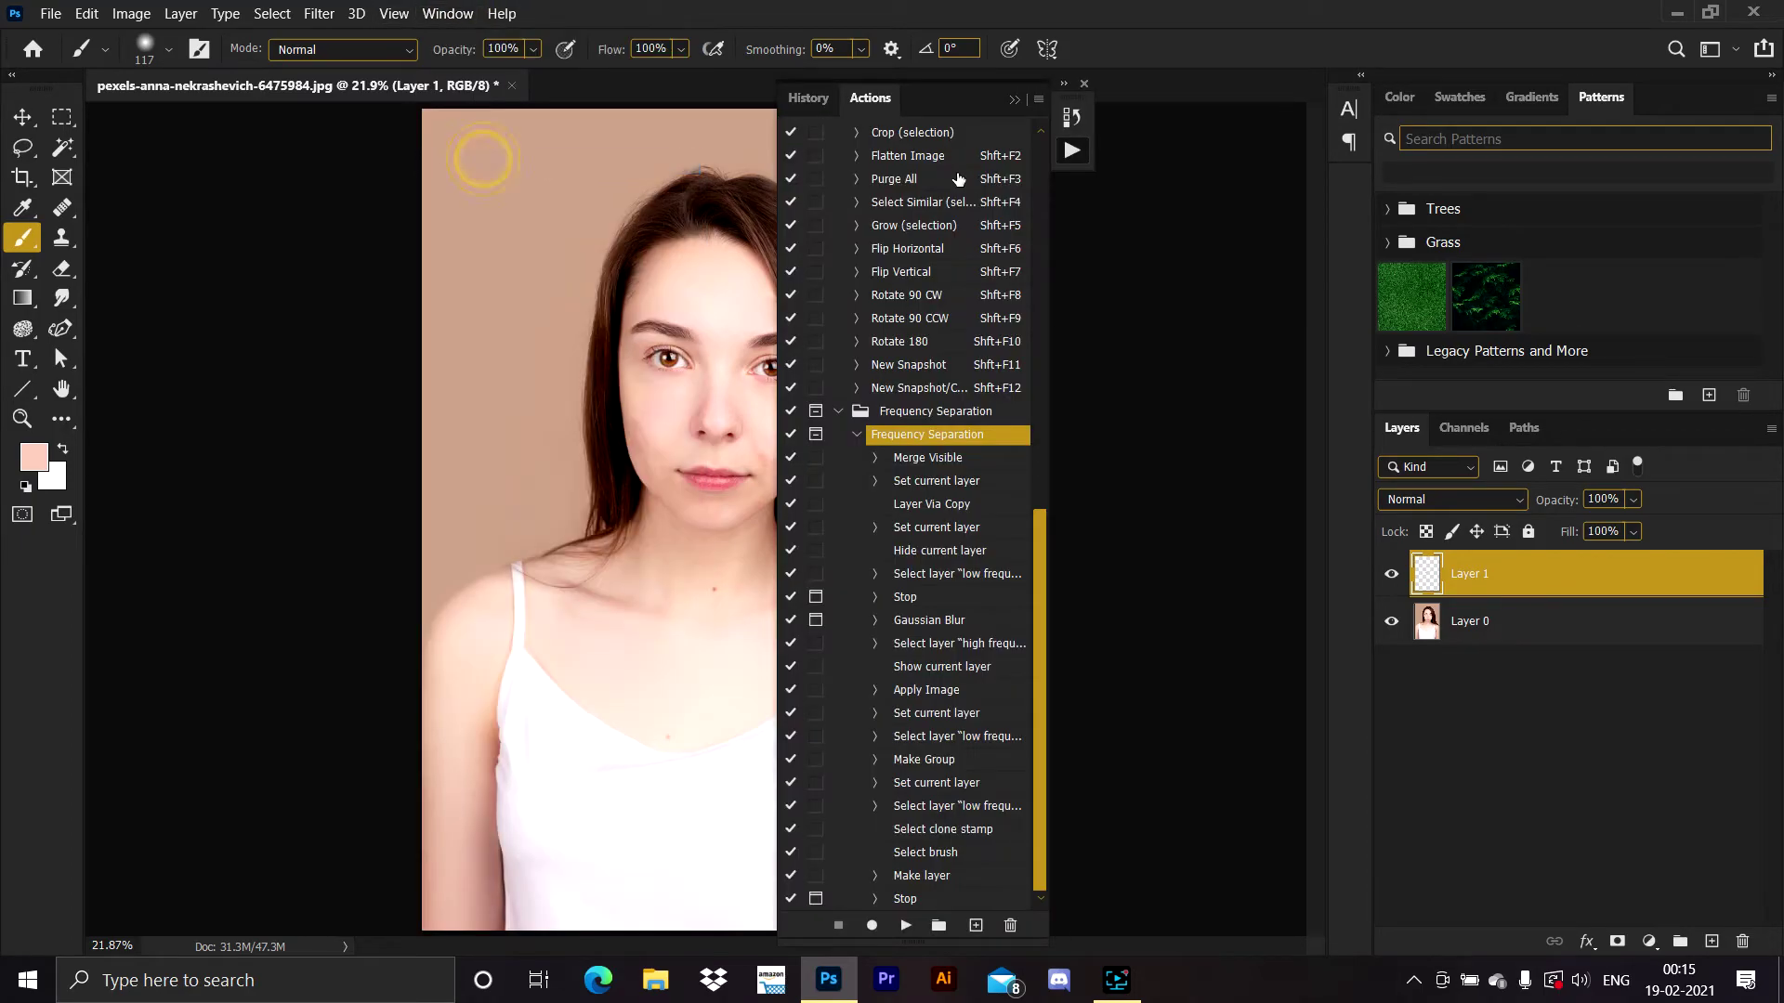
pyautogui.click(841, 413)
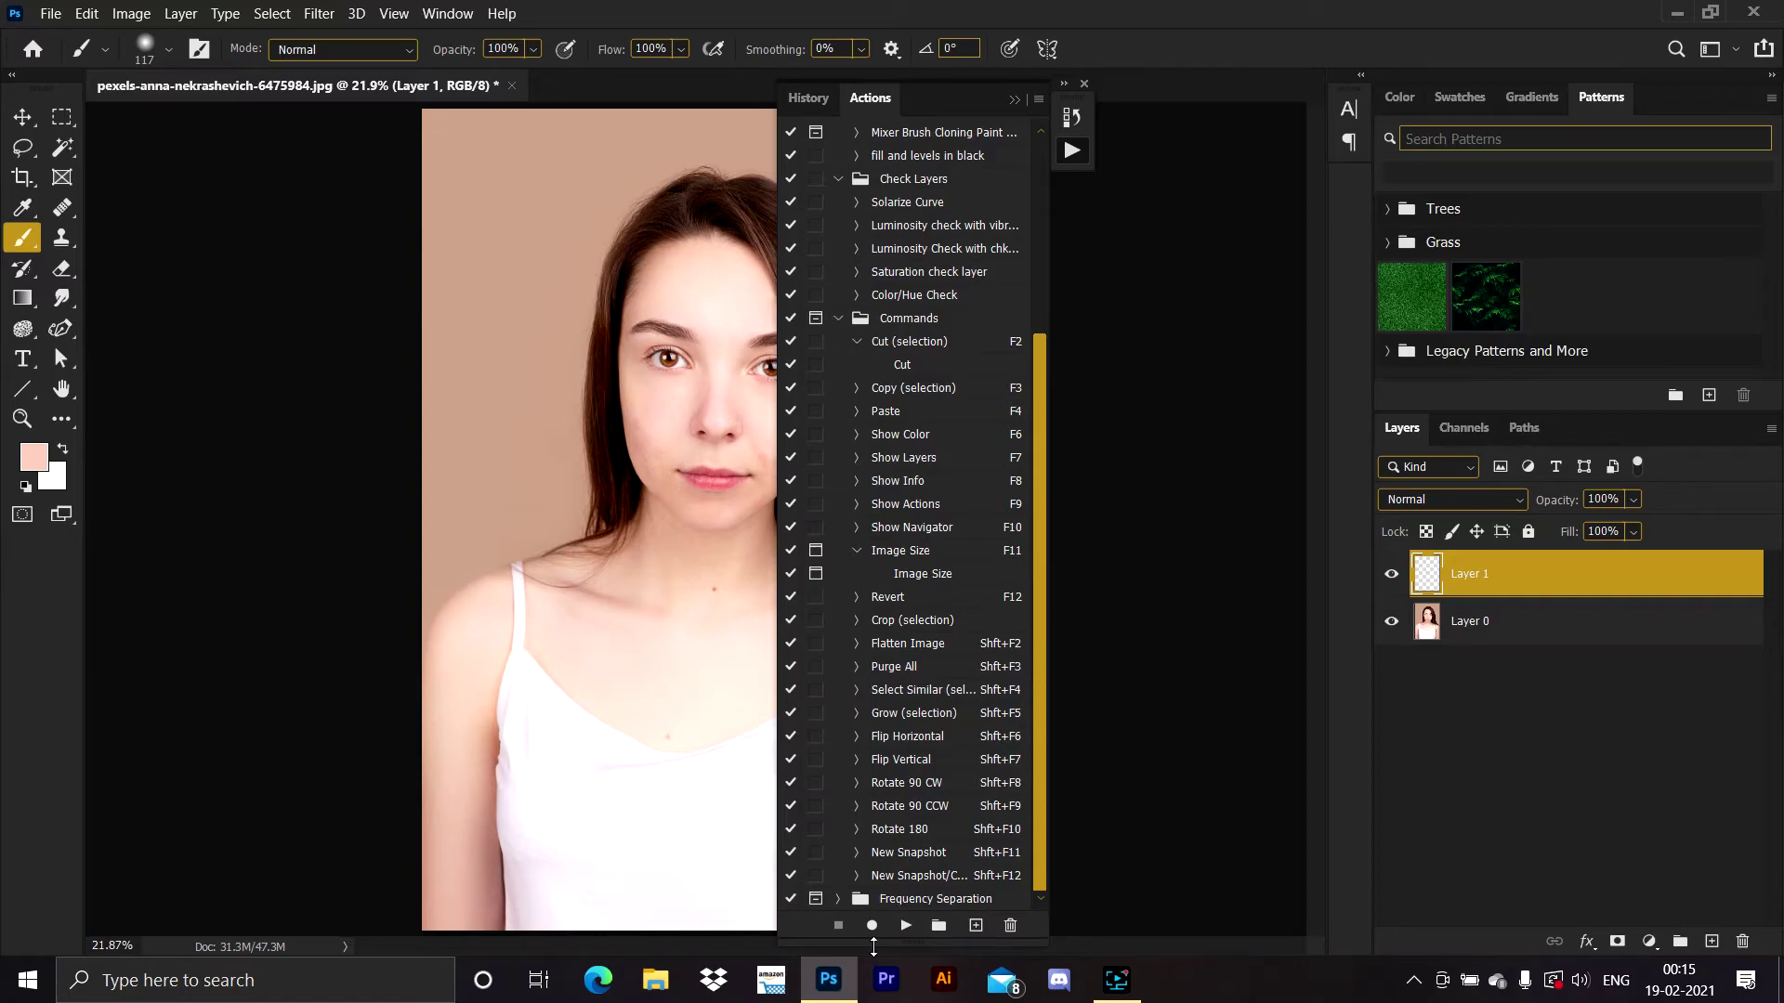
pyautogui.click(837, 898)
pyautogui.scroll(-7, 924, 848)
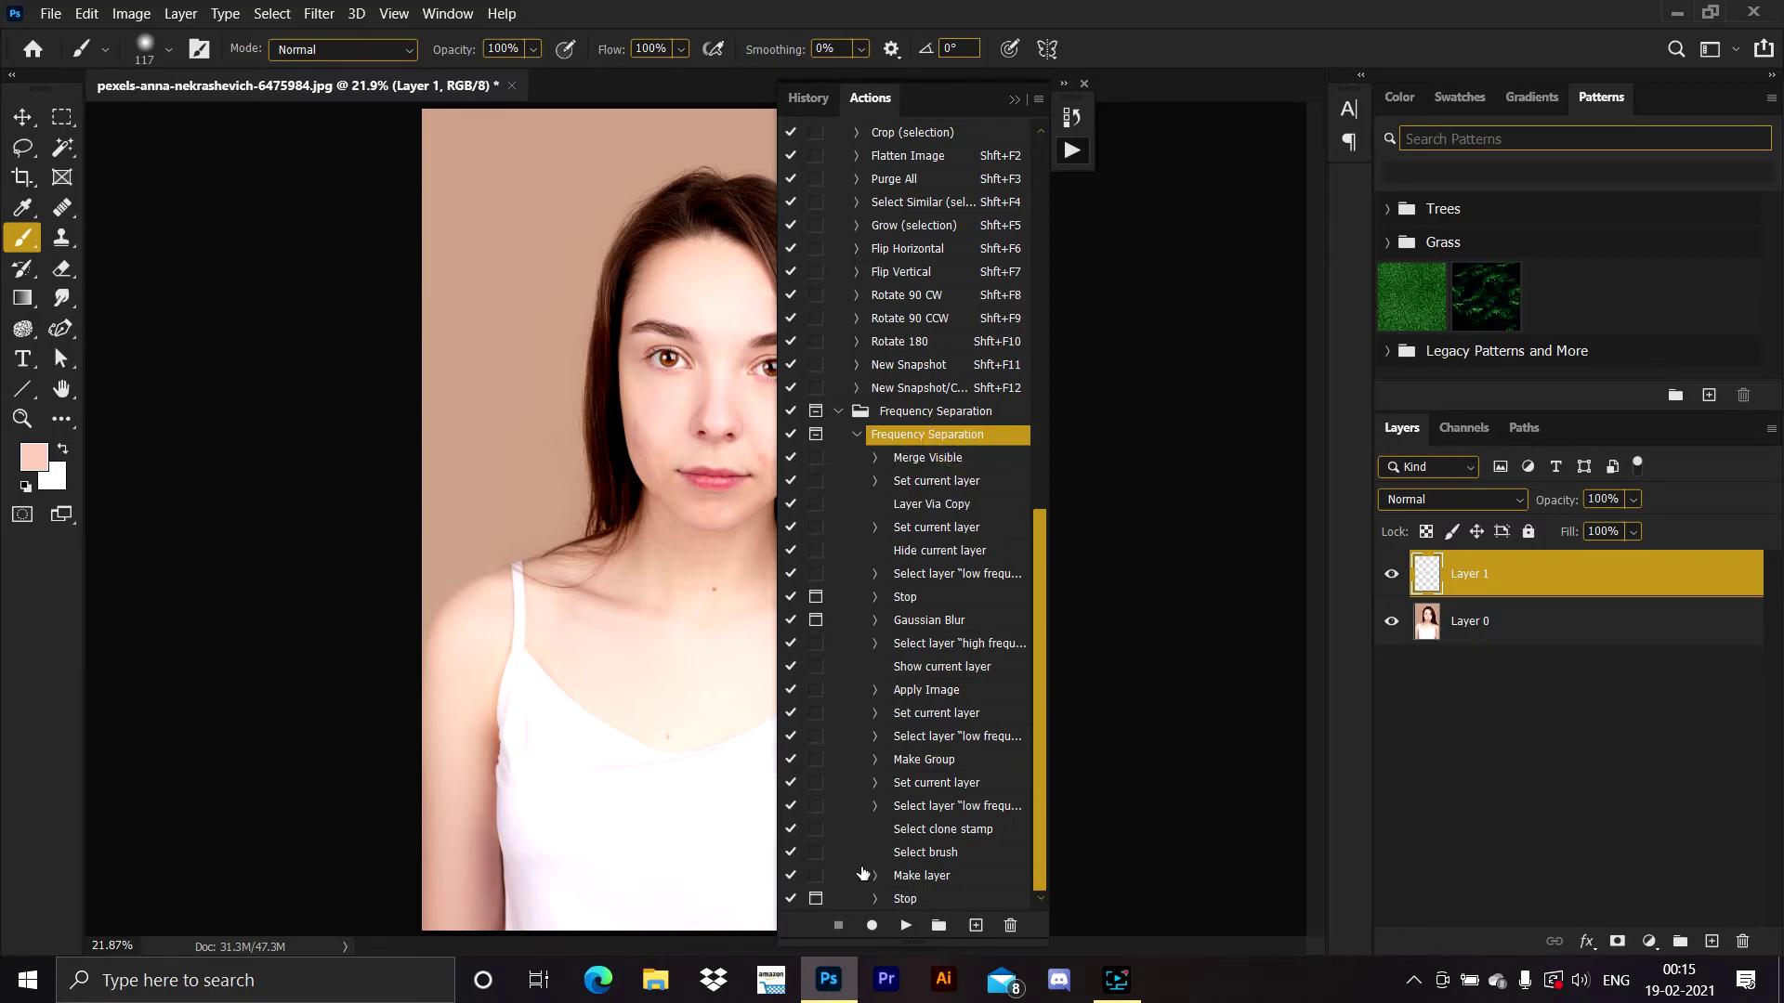
# Play the Frequency Separation action through to its end, using a Gaussian Blur radius of 2.5 pixels for the low-frequency layer
pyautogui.click(902, 926)
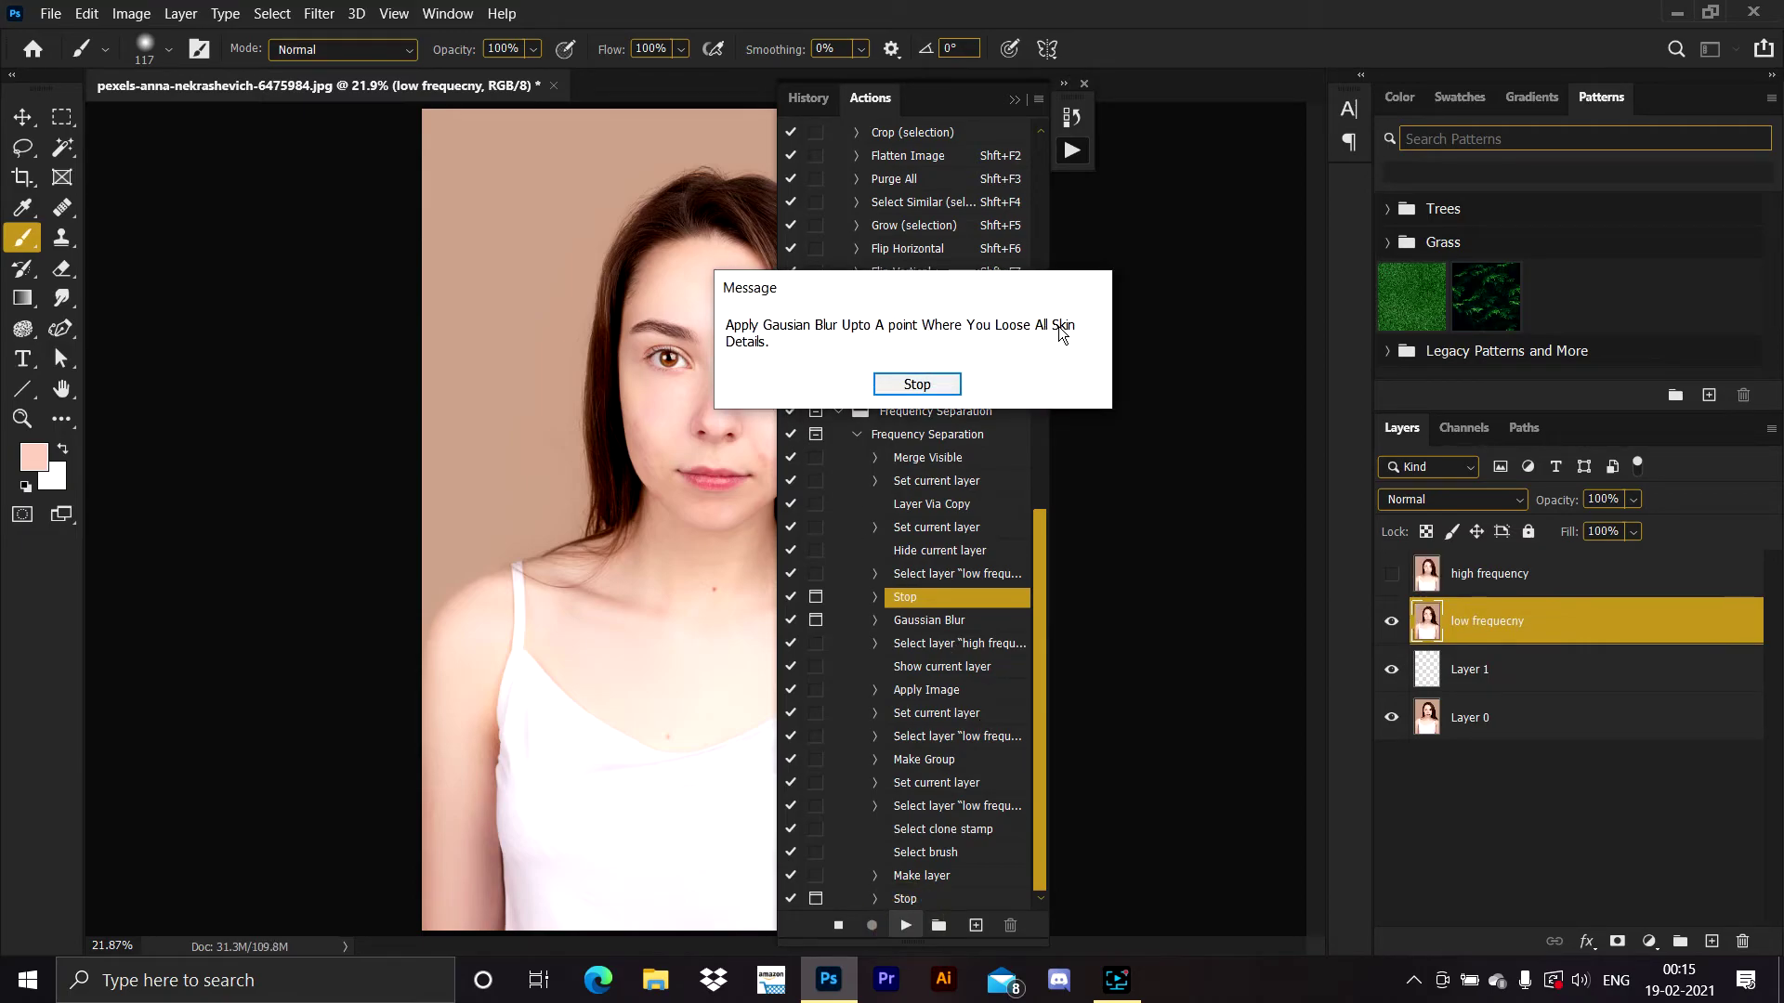
pyautogui.click(917, 385)
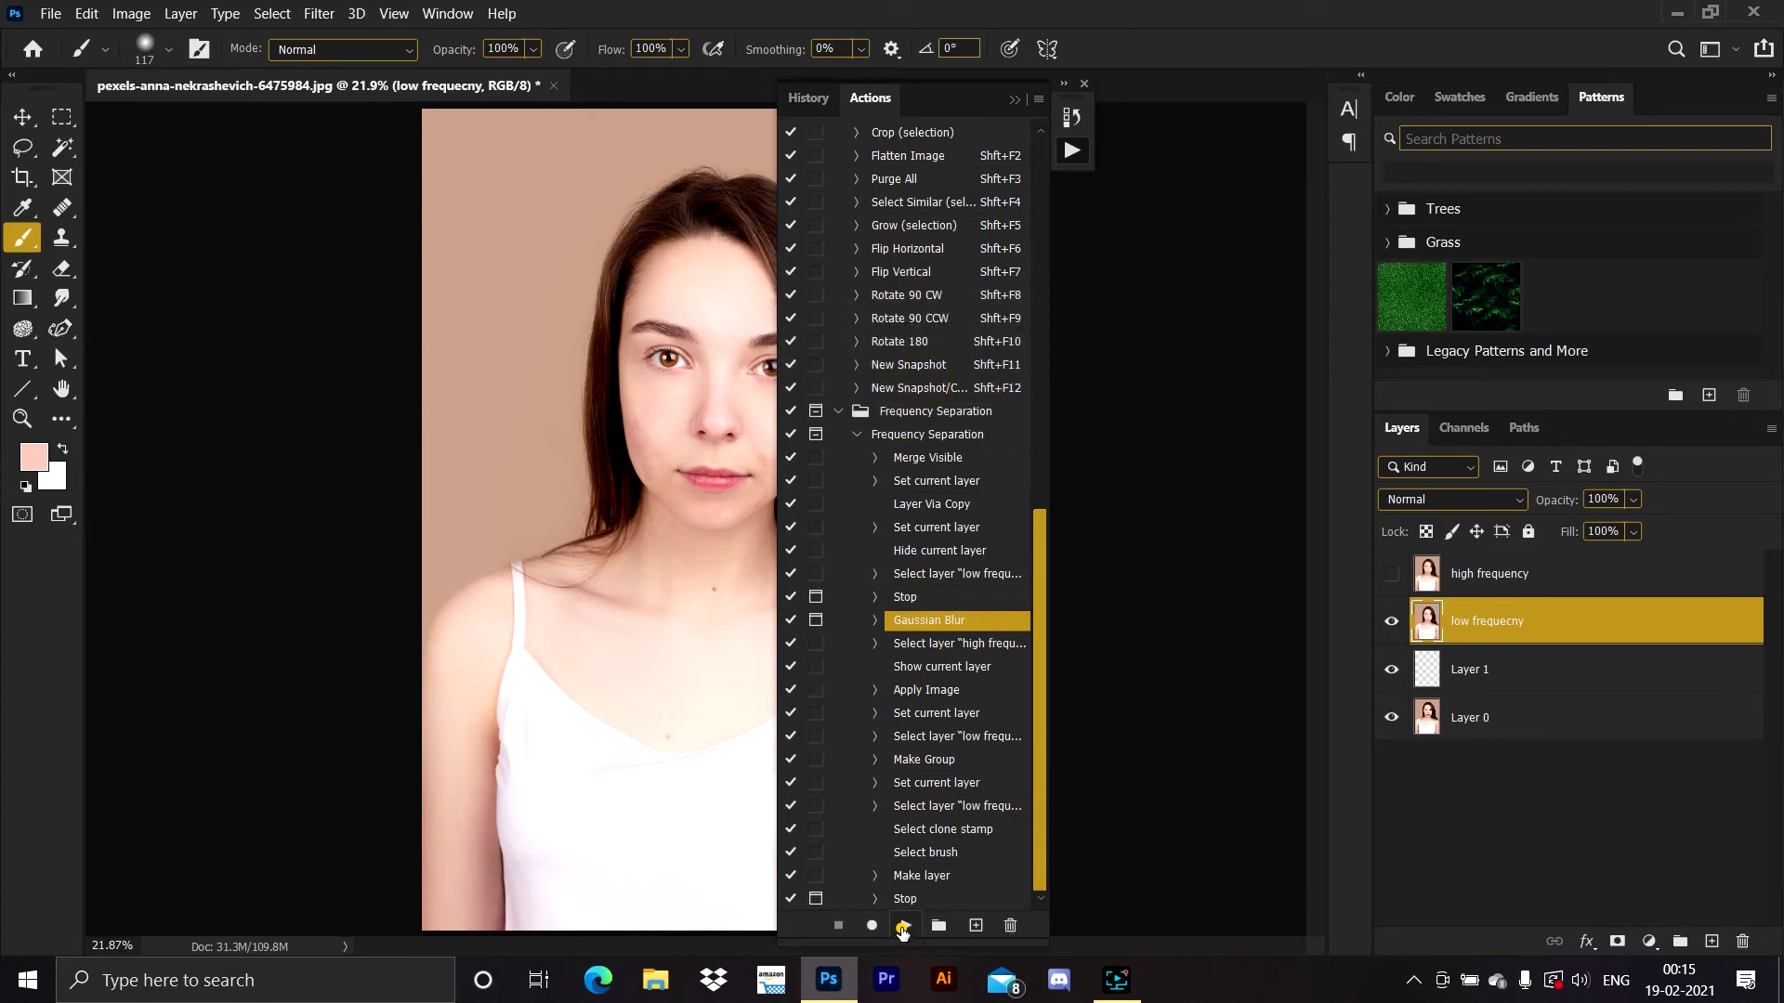
pyautogui.click(902, 927)
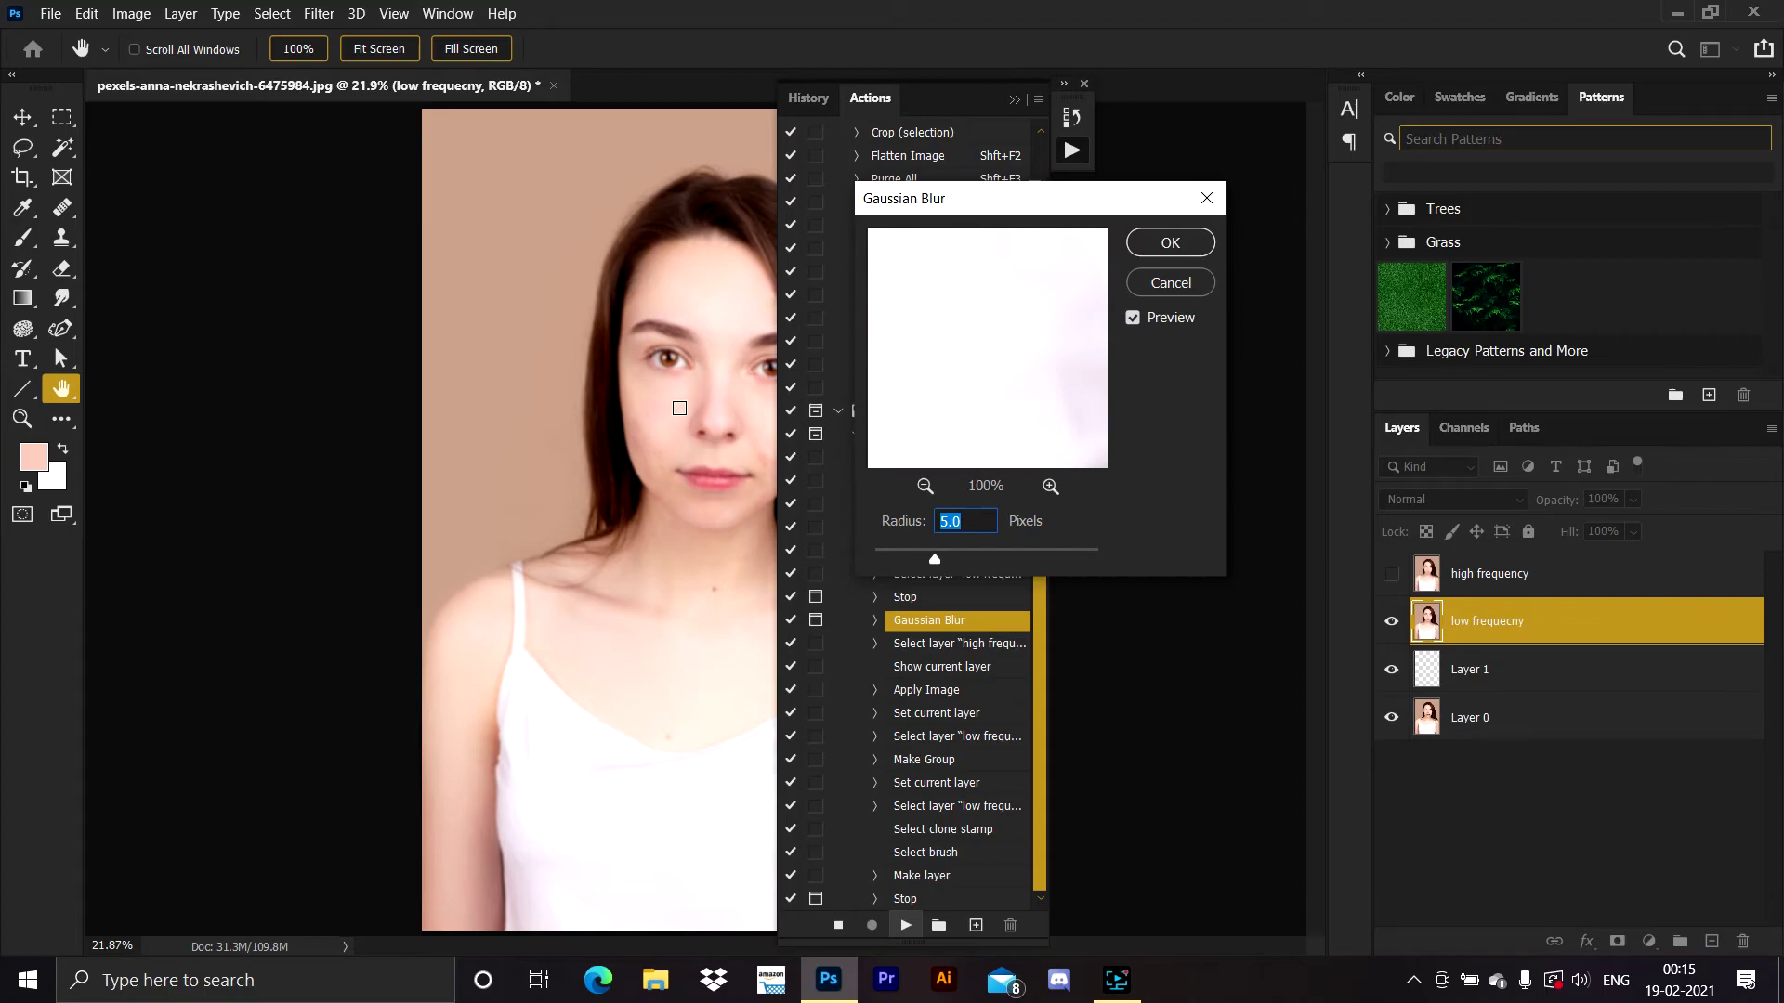
pyautogui.moveTo(935, 555)
pyautogui.mouseDown()
pyautogui.moveTo(878, 555)
pyautogui.moveTo(905, 554)
pyautogui.mouseUp()
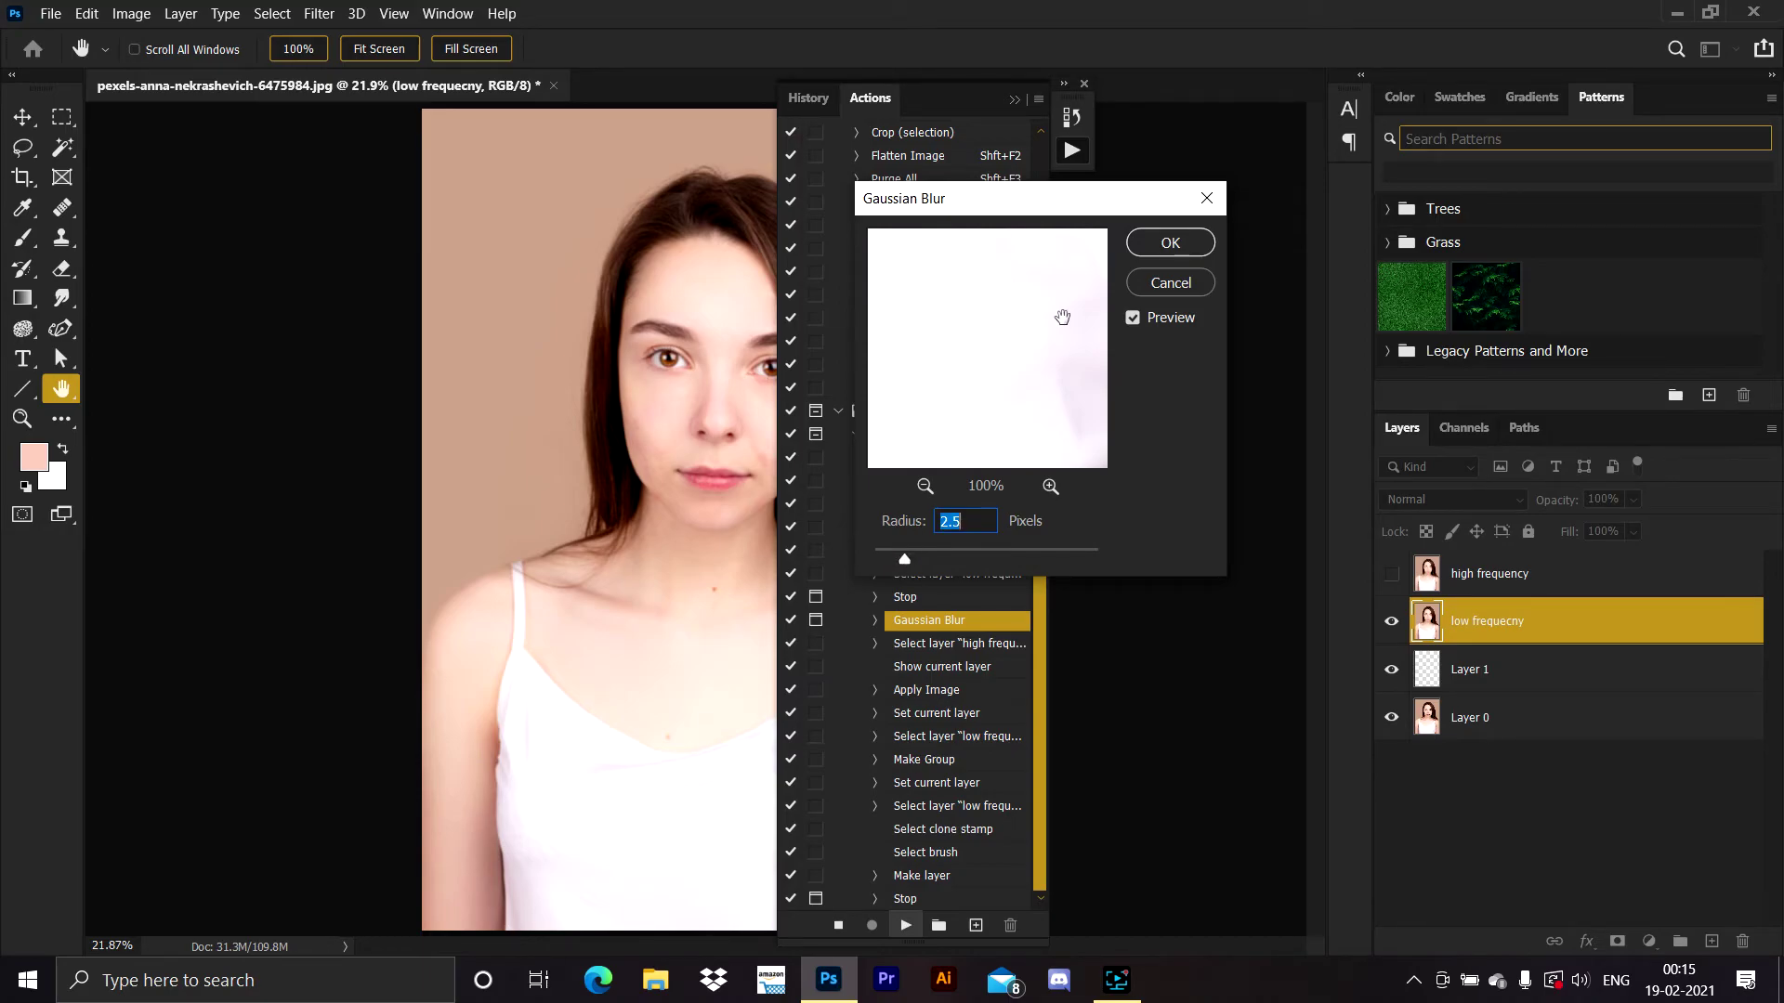
pyautogui.click(1186, 243)
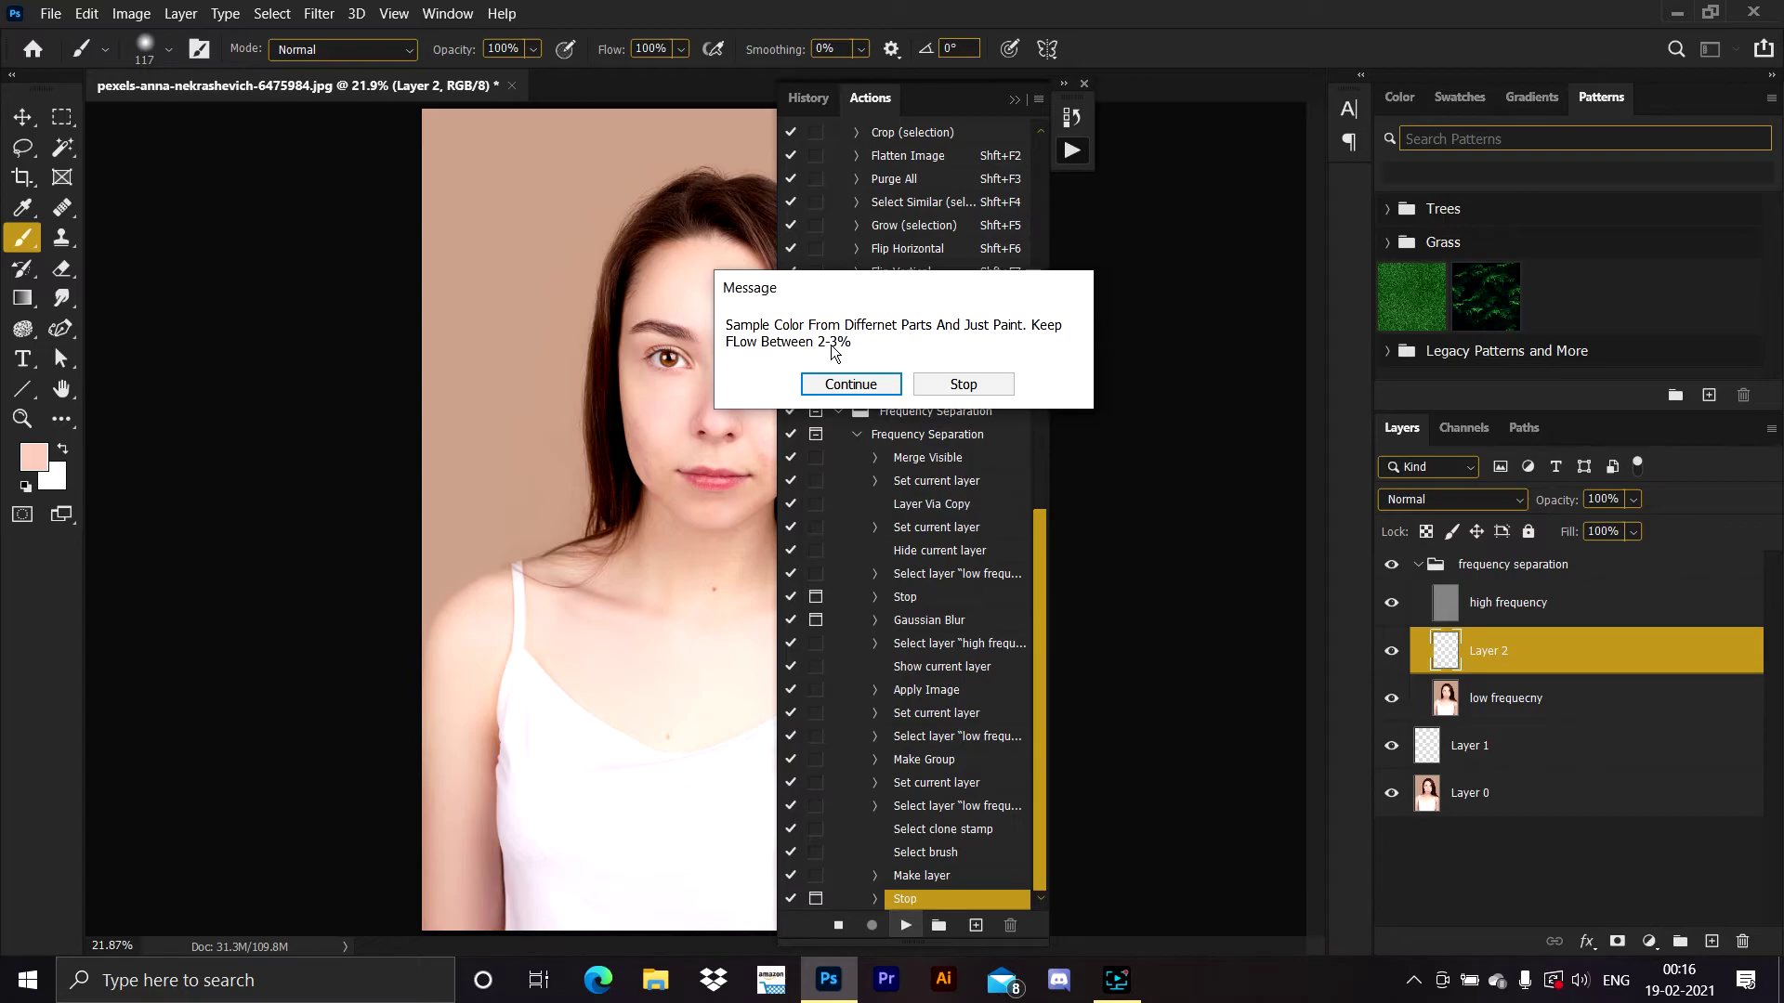
pyautogui.click(964, 385)
pyautogui.click(1013, 100)
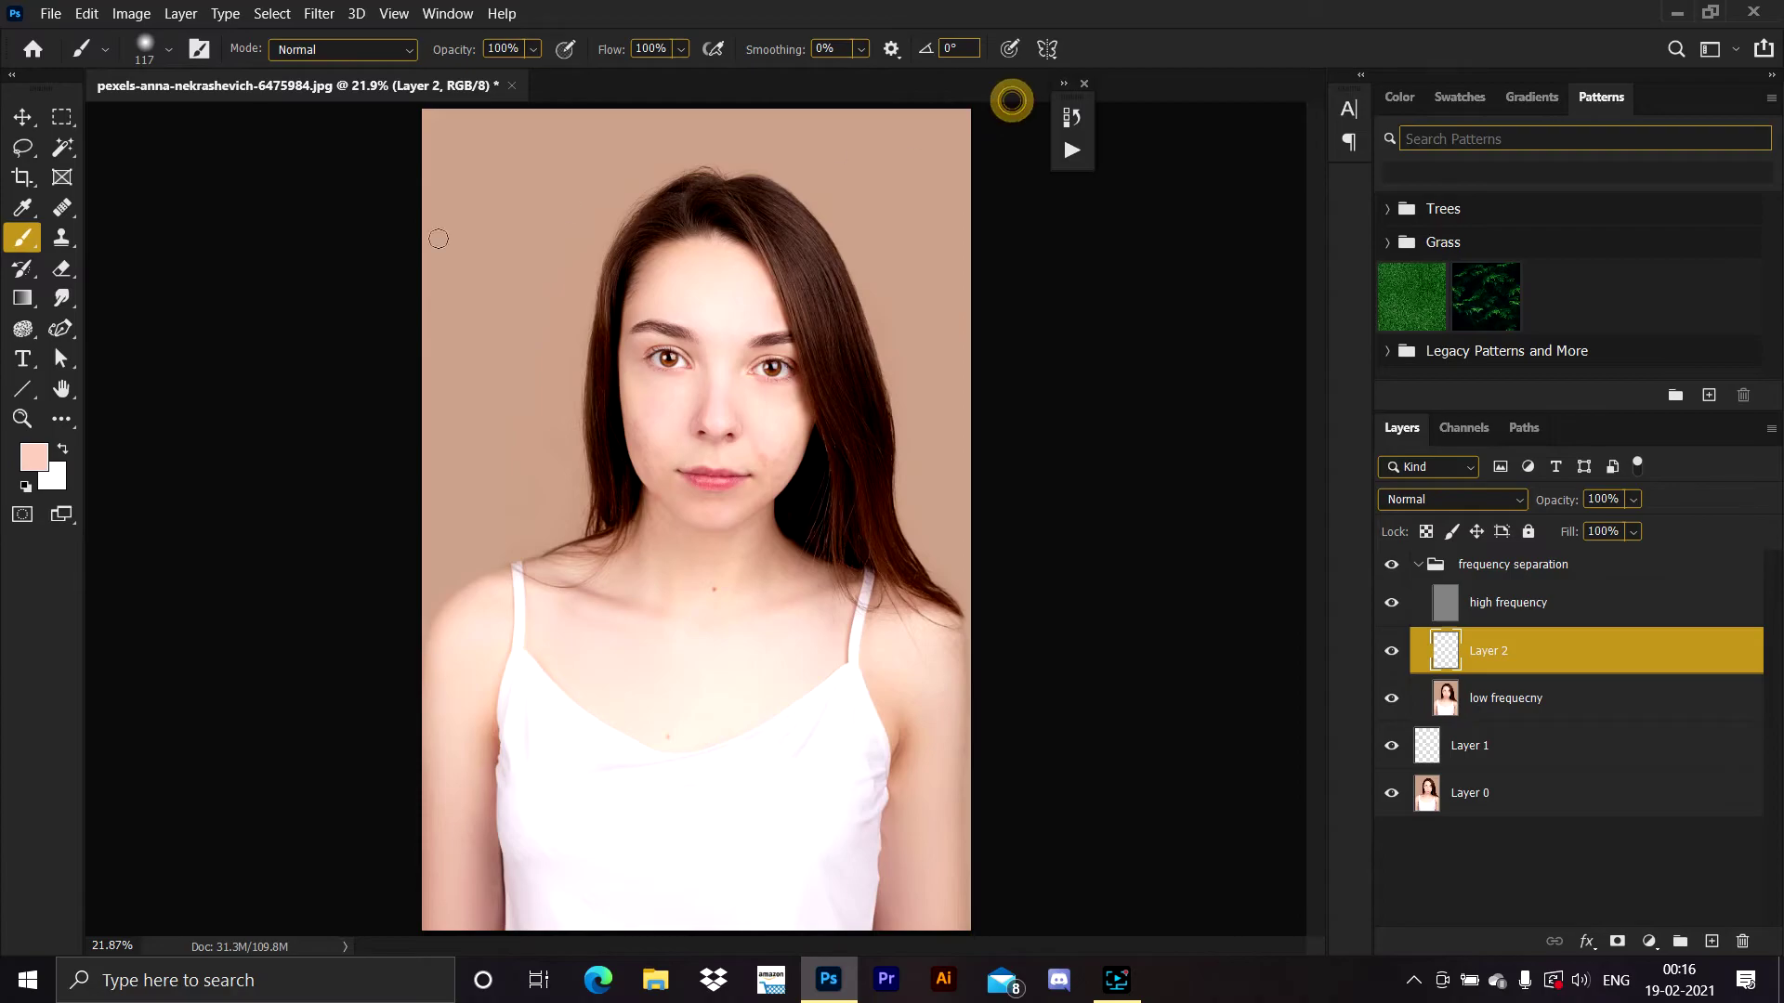
# Undo a trial brush stroke on the face and set the brush flow to 4%
pyautogui.scroll(11, 592, 471)
pyautogui.moveTo(823, 309)
pyautogui.mouseDown()
pyautogui.moveTo(721, 362)
pyautogui.moveTo(725, 338)
pyautogui.moveTo(677, 410)
pyautogui.moveTo(649, 362)
pyautogui.mouseUp()
pyautogui.hotkey('ctrl', 'z')
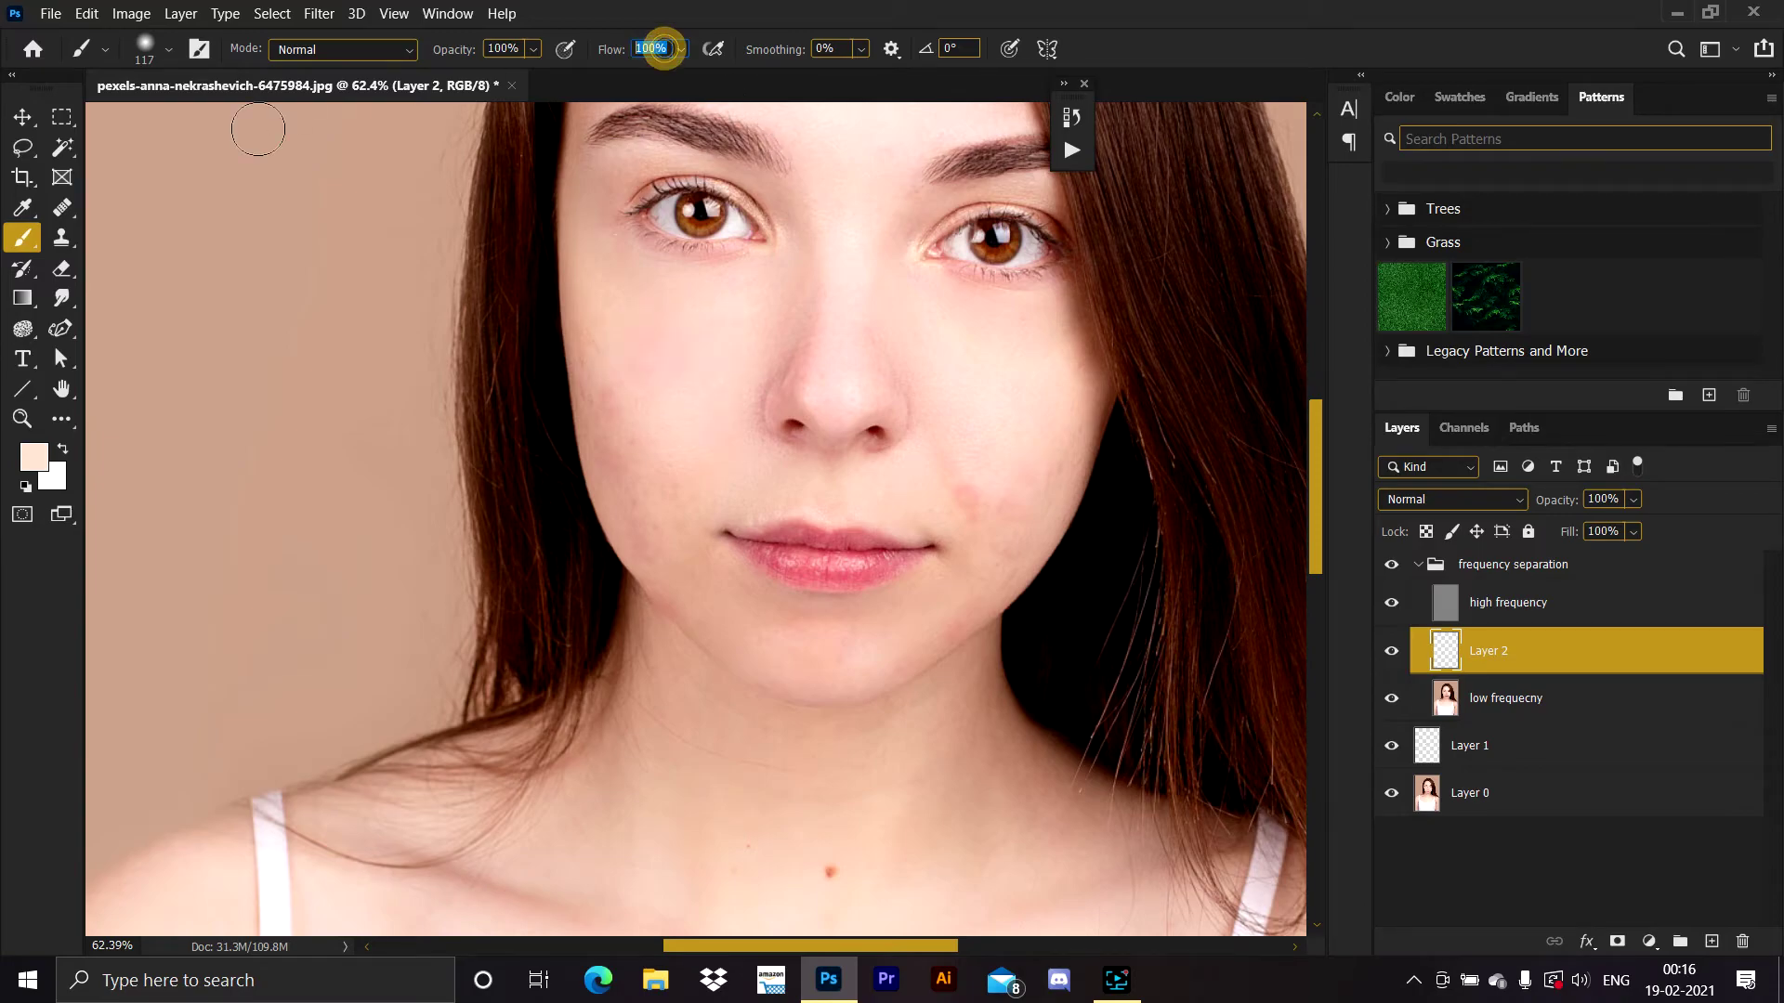
pyautogui.write('4')
pyautogui.press('Return')
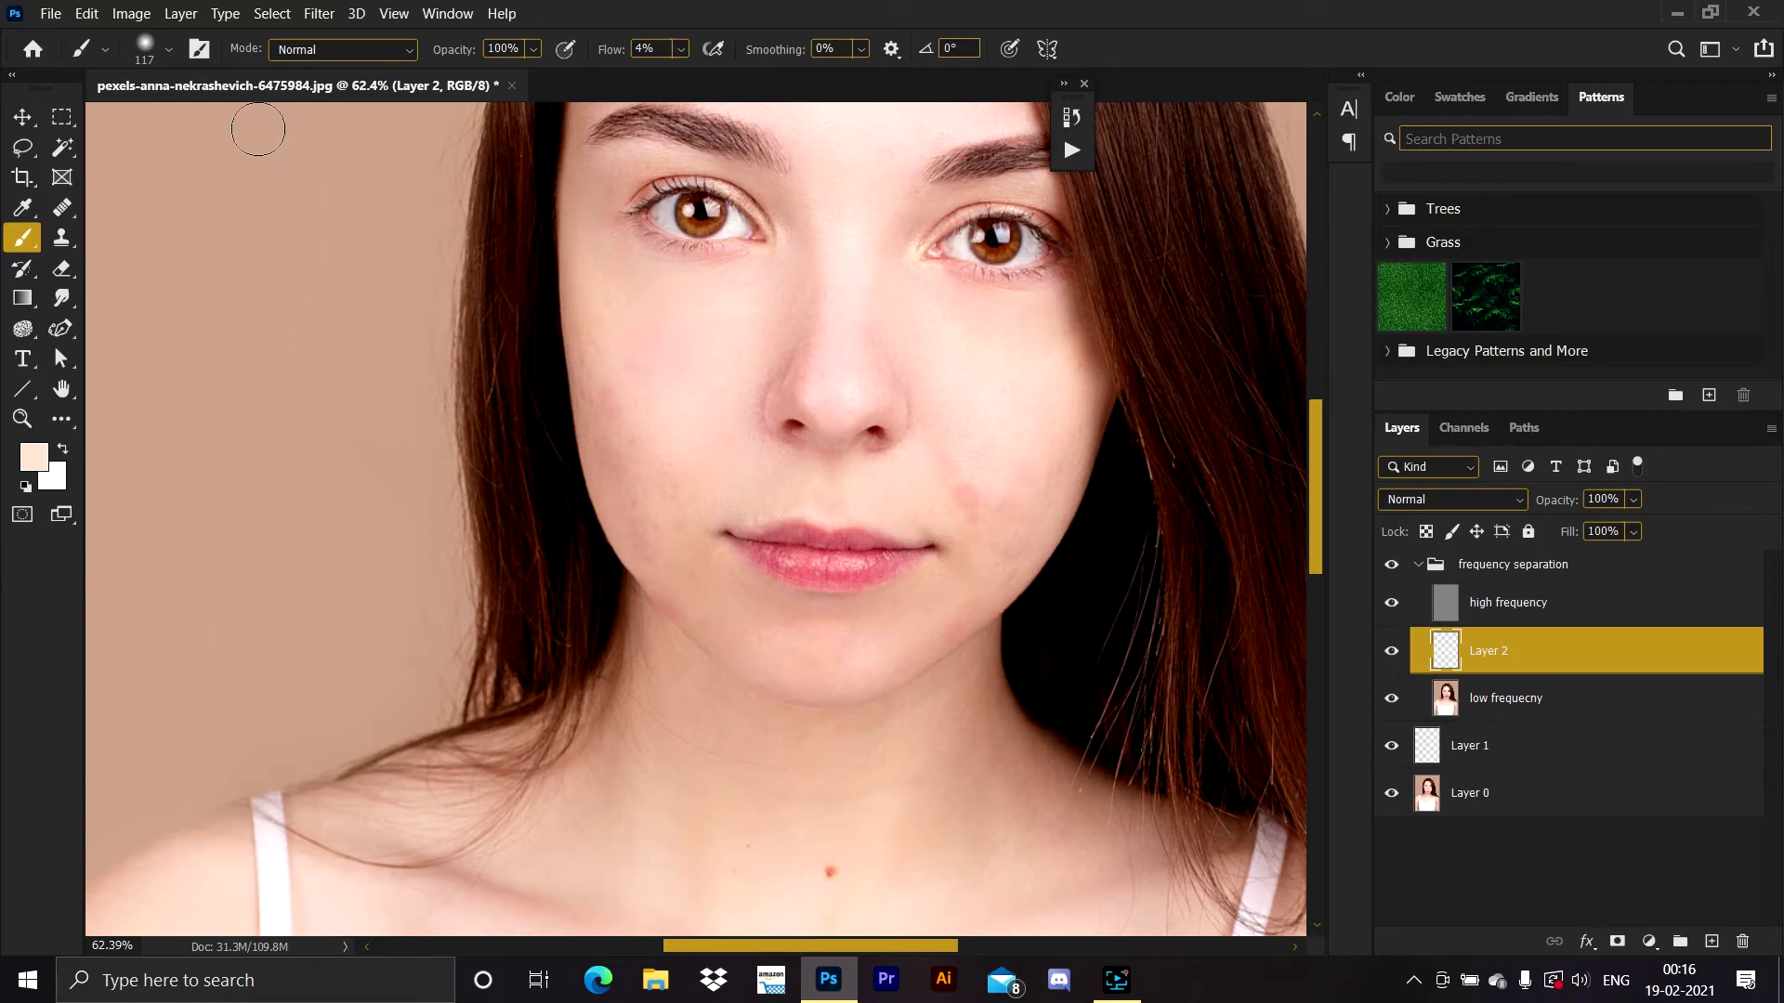
# Sample a skin tone from the cheek on the image's left side and paint it lightly over that cheek on Layer 2
pyautogui.scroll(6, 593, 335)
pyautogui.moveTo(753, 446); pyautogui.dragTo(588, 421)
pyautogui.keyDown('alt'); pyautogui.click(638, 259); pyautogui.keyUp('alt')
pyautogui.moveTo(685, 335)
pyautogui.mouseDown()
pyautogui.moveTo(648, 367)
pyautogui.moveTo(566, 342)
pyautogui.moveTo(492, 264)
pyautogui.moveTo(487, 317)
pyautogui.moveTo(595, 416)
pyautogui.moveTo(598, 508)
pyautogui.mouseUp()
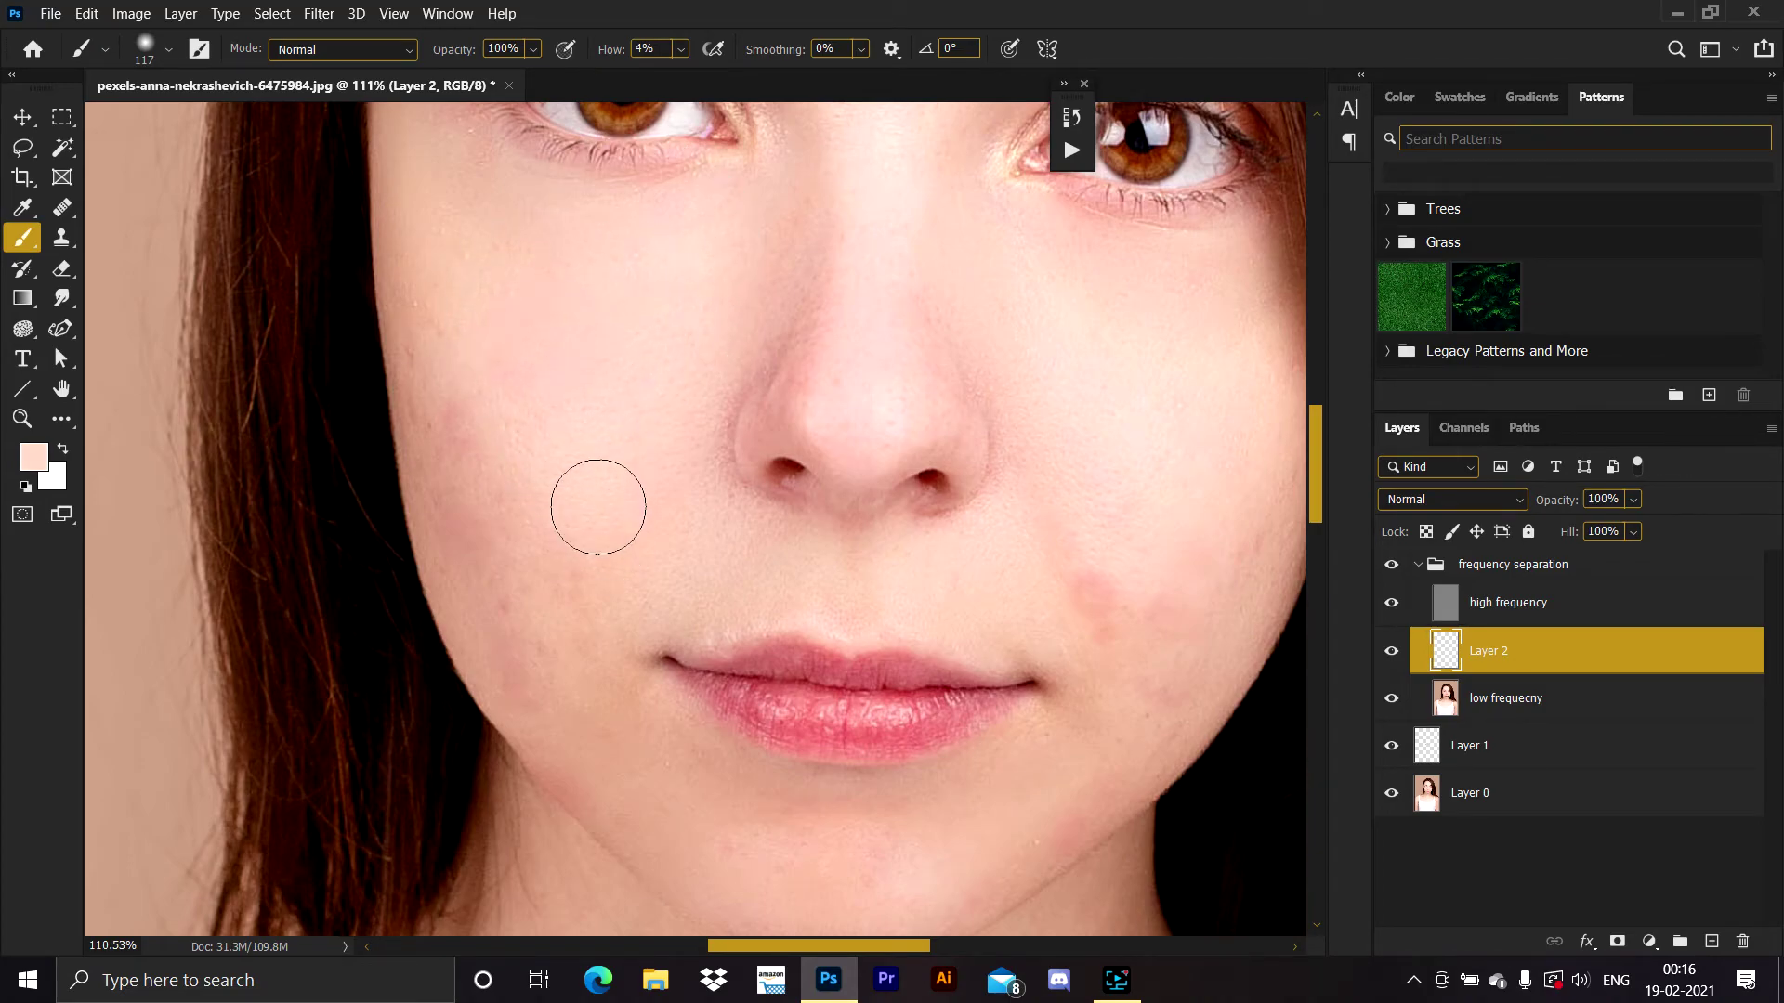
# Sample clean skin beside the nose and paint it over the reddish blemish on the image's right cheek
pyautogui.keyDown('alt'); pyautogui.click(1101, 501); pyautogui.keyUp('alt')
pyautogui.moveTo(1103, 615); pyautogui.dragTo(1119, 613)
pyautogui.moveTo(1191, 490); pyautogui.dragTo(1080, 514)
pyautogui.moveTo(989, 618)
pyautogui.mouseDown()
pyautogui.moveTo(991, 544)
pyautogui.moveTo(976, 585)
pyautogui.moveTo(1063, 657)
pyautogui.moveTo(1060, 624)
pyautogui.mouseUp()
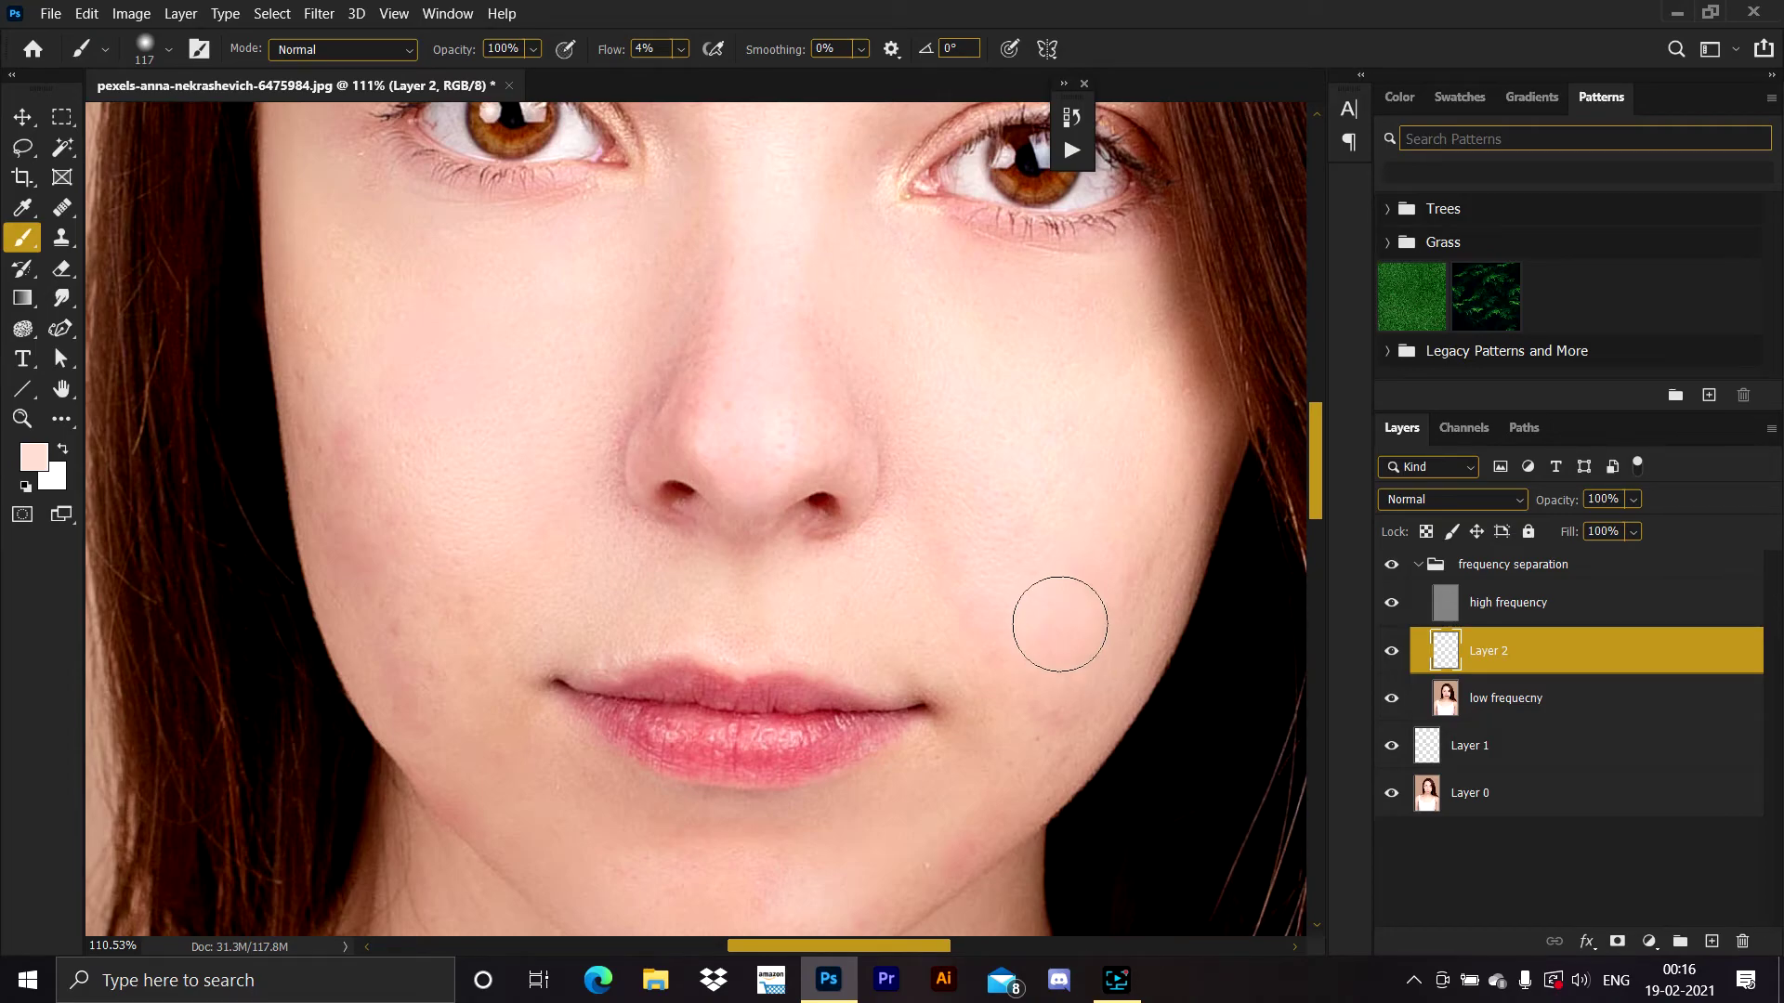
pyautogui.moveTo(1075, 526); pyautogui.dragTo(963, 618)
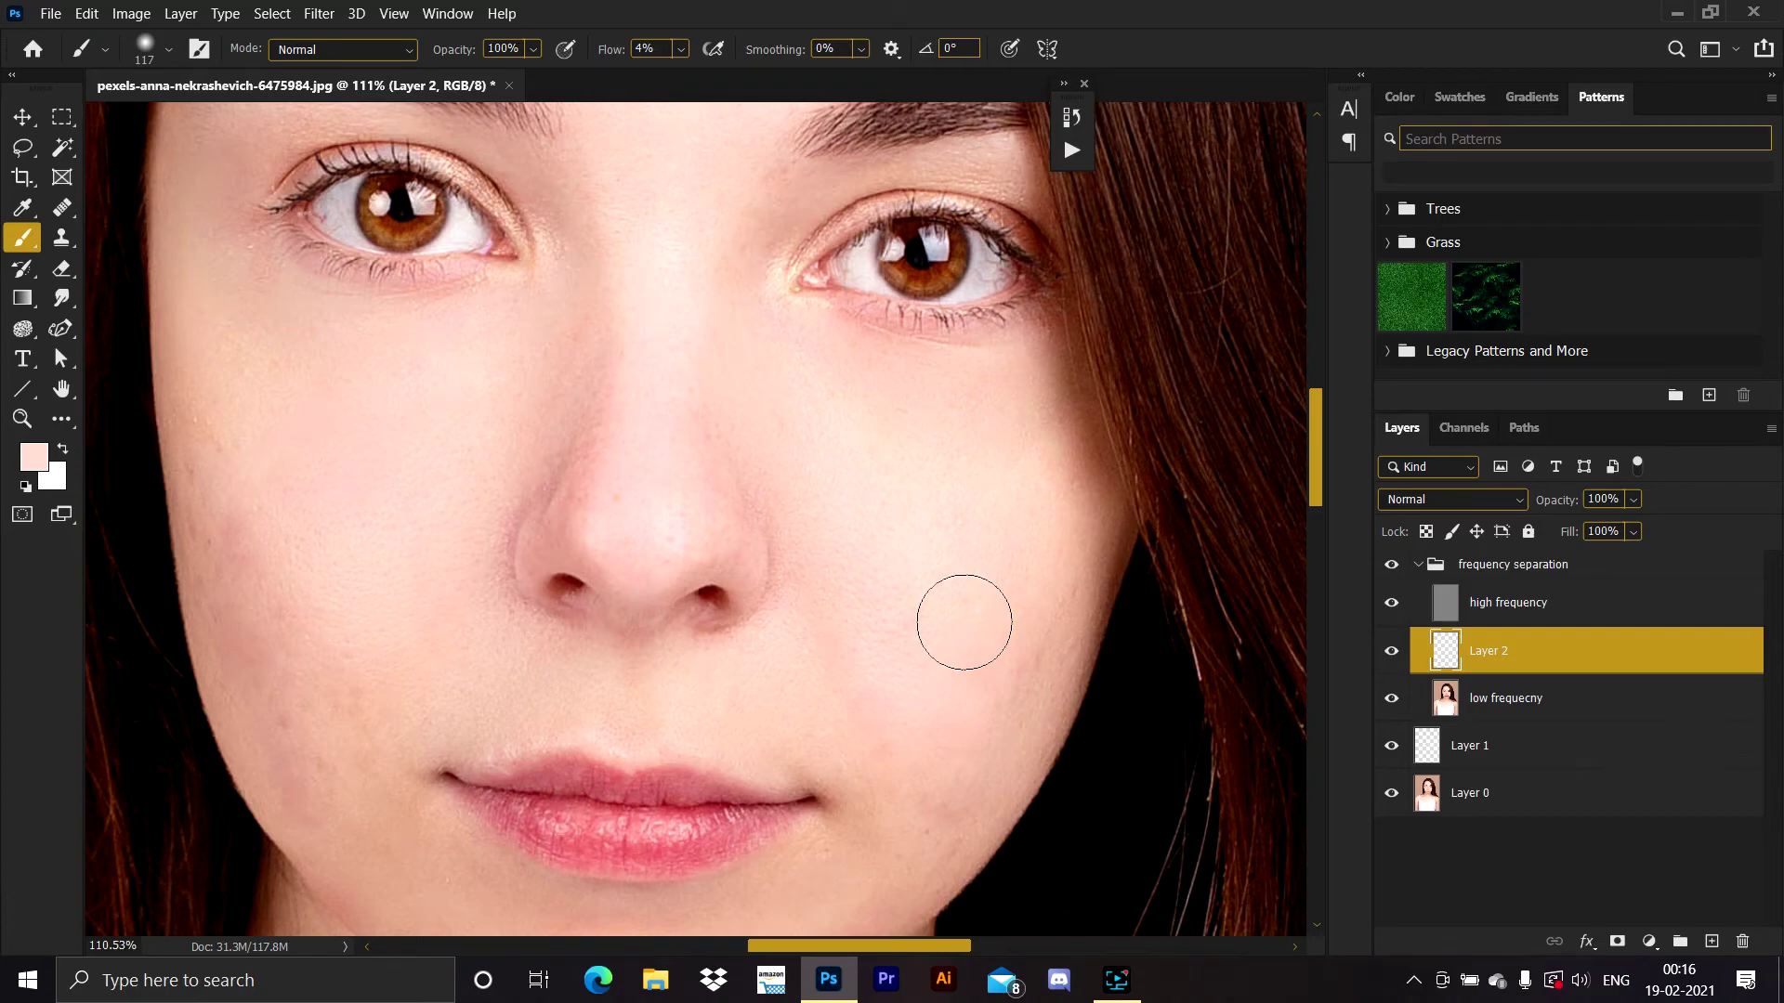
# Even out the rest of the image's right cheek by painting with tones sampled from its clearer skin
pyautogui.keyDown('alt'); pyautogui.click(963, 624); pyautogui.keyUp('alt')
pyautogui.moveTo(953, 630); pyautogui.dragTo(932, 605)
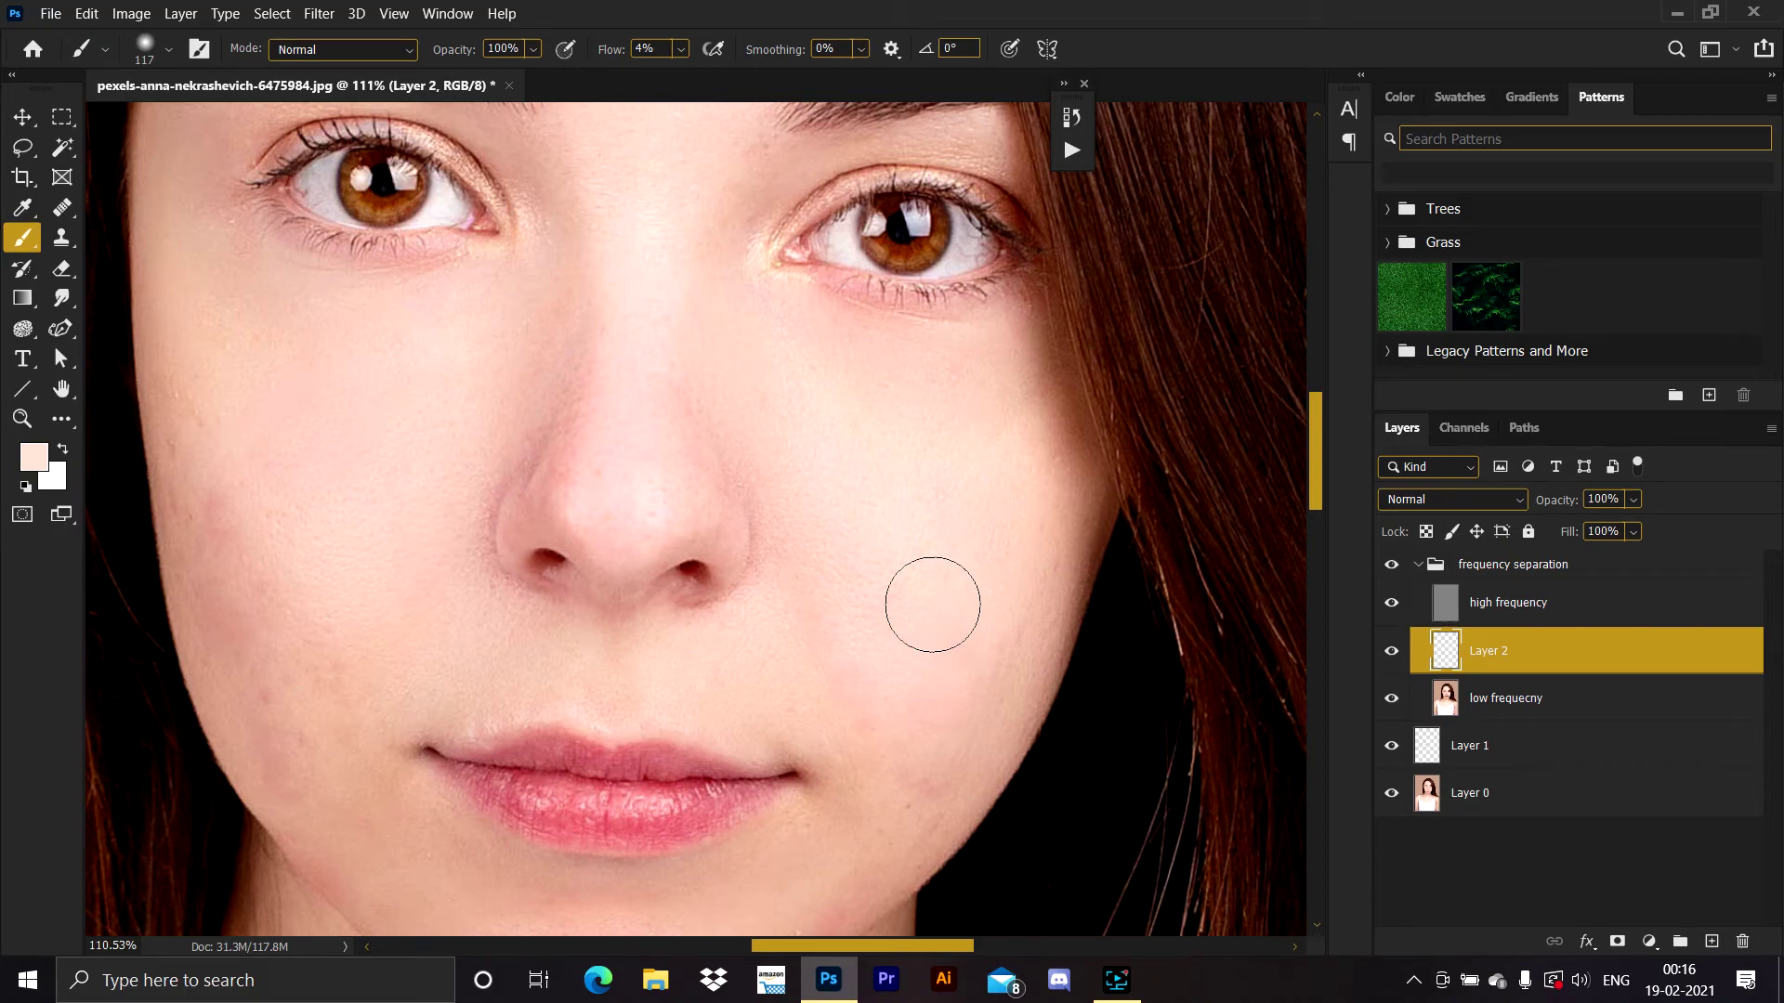
pyautogui.keyDown('alt'); pyautogui.click(882, 513); pyautogui.keyUp('alt')
pyautogui.moveTo(842, 558); pyautogui.dragTo(897, 713)
pyautogui.moveTo(916, 598); pyautogui.dragTo(876, 545)
# Sample a skin tone beside the nose and paint it lightly around the mouth corner on the image's right side and the chin
pyautogui.keyDown('alt'); pyautogui.click(744, 602); pyautogui.keyUp('alt')
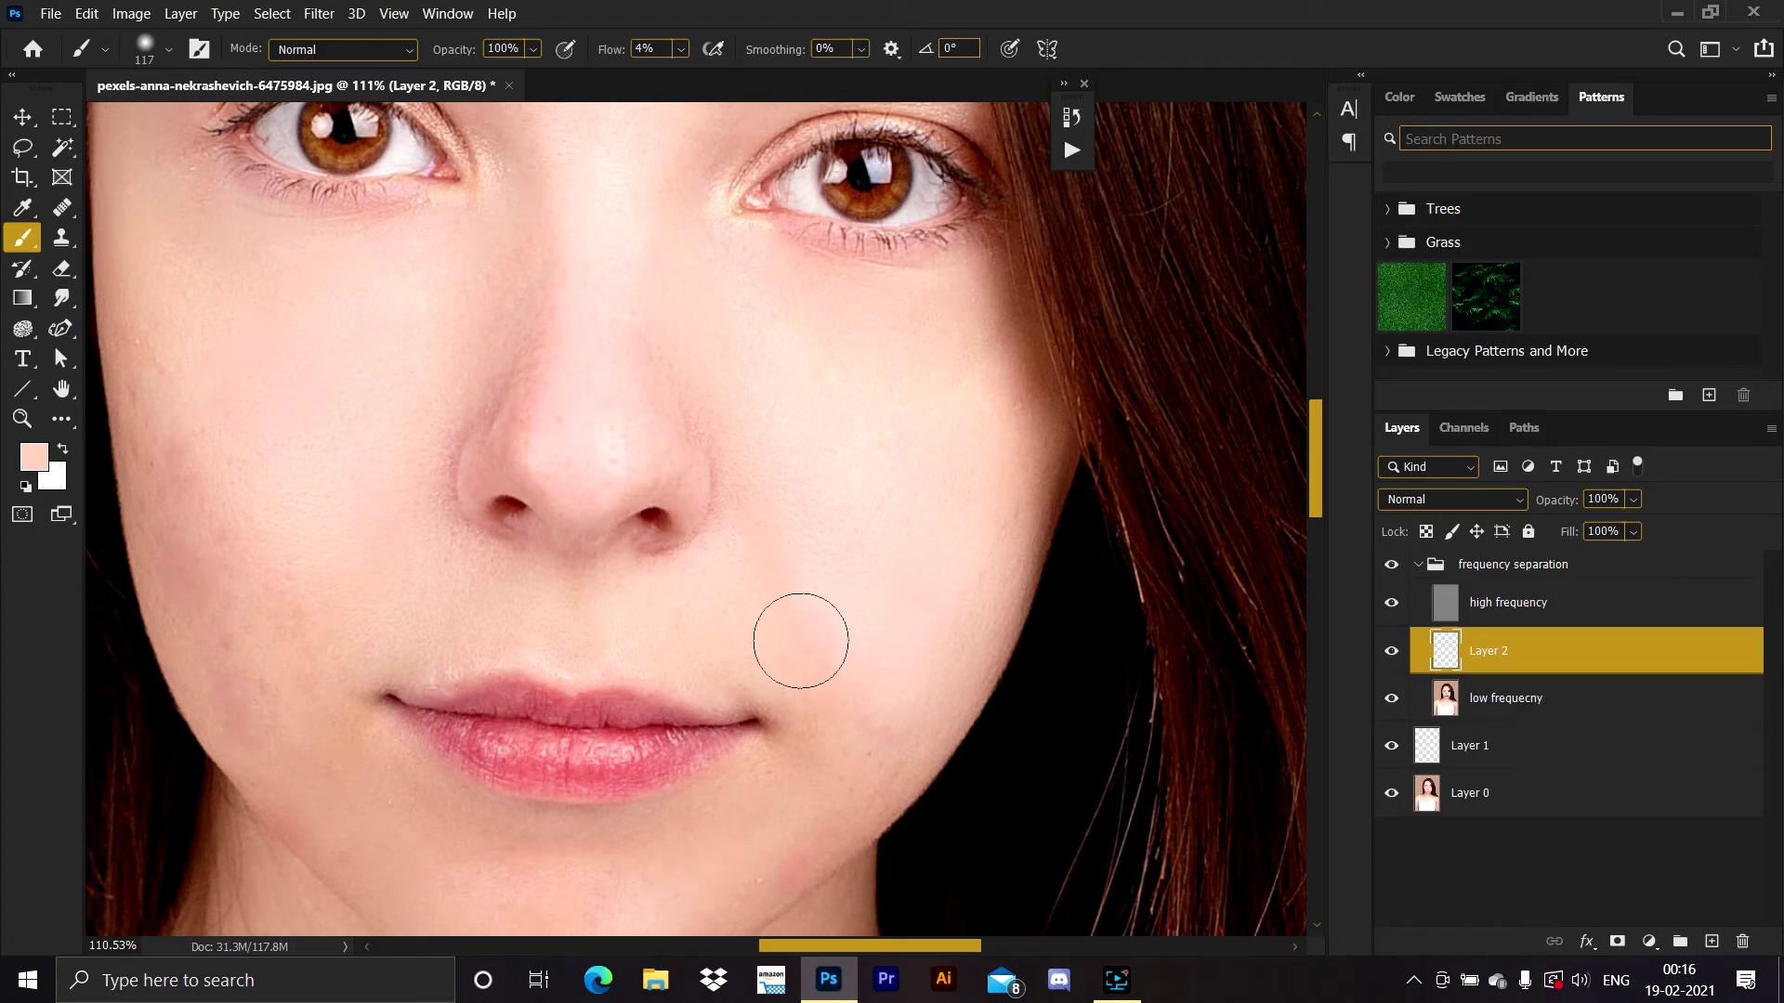
pyautogui.moveTo(831, 605)
pyautogui.mouseDown()
pyautogui.moveTo(819, 538)
pyautogui.moveTo(800, 775)
pyautogui.mouseUp()
pyautogui.moveTo(585, 854); pyautogui.dragTo(683, 747)
pyautogui.moveTo(499, 662); pyautogui.dragTo(582, 728)
# Even out the image's left cheek and jaw edge on Layer 2 by painting with tones sampled from the nearby skin
pyautogui.keyDown('alt'); pyautogui.click(346, 425); pyautogui.keyUp('alt')
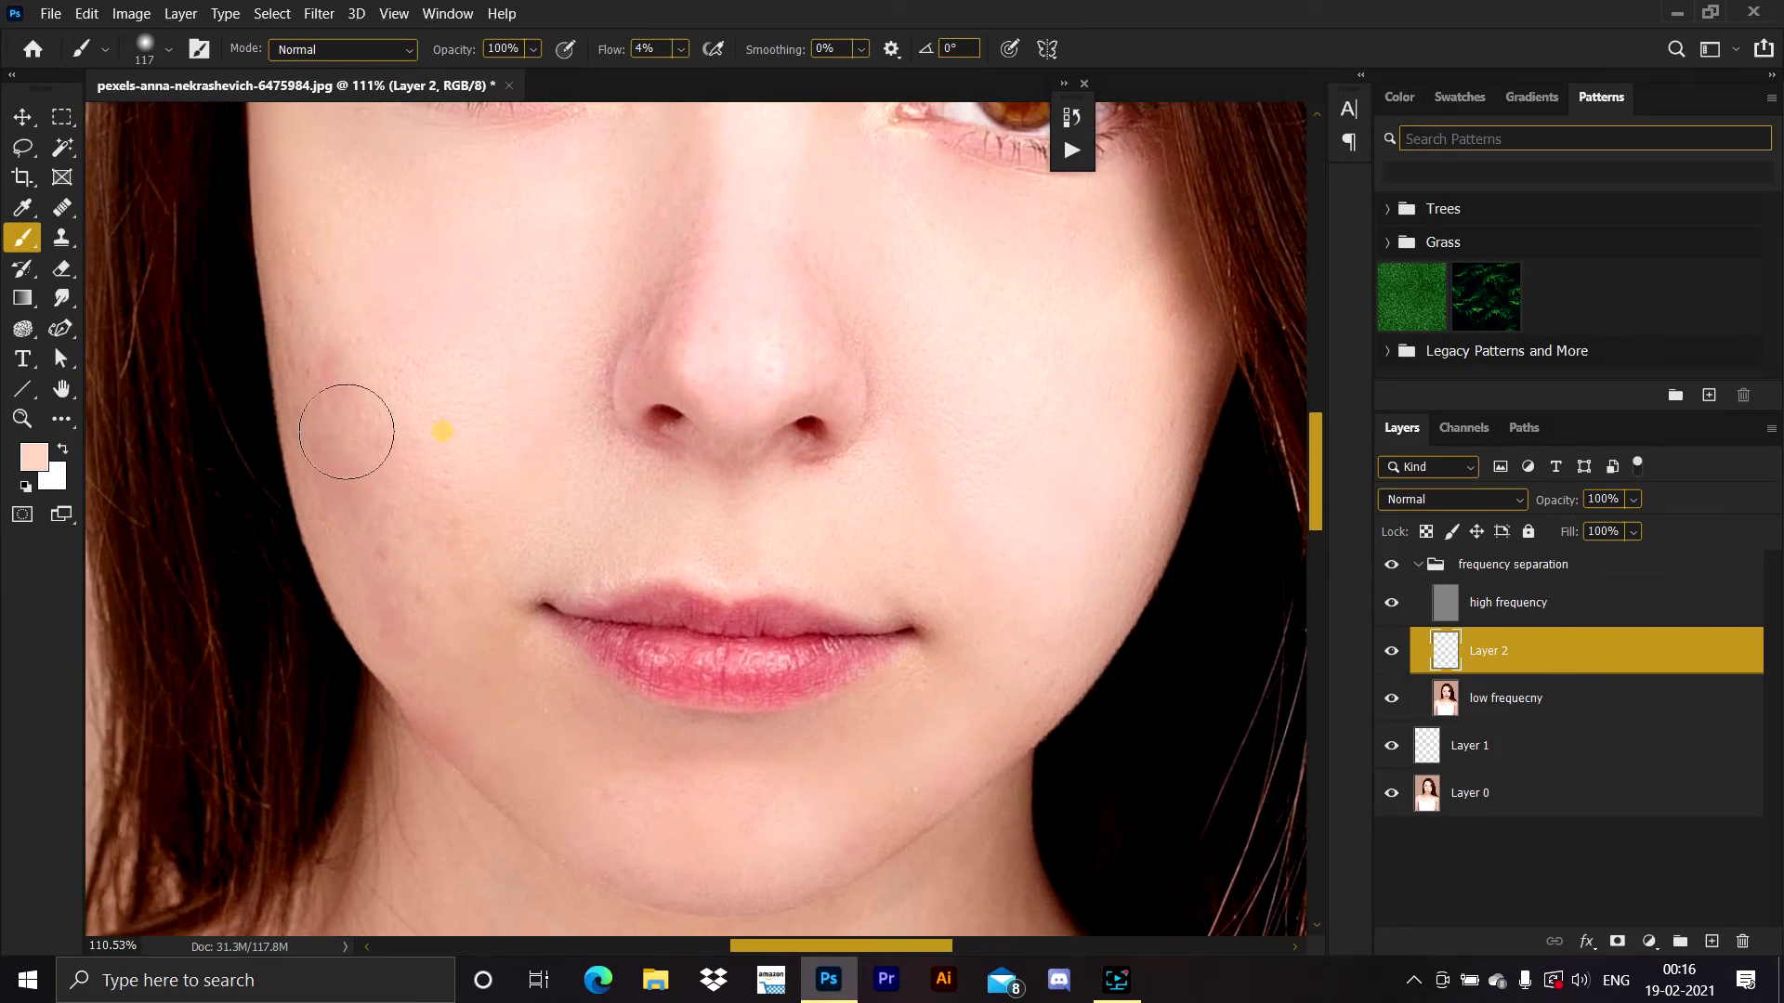
pyautogui.moveTo(405, 611)
pyautogui.mouseDown()
pyautogui.moveTo(394, 601)
pyautogui.moveTo(463, 697)
pyautogui.mouseUp()
pyautogui.moveTo(327, 324)
pyautogui.mouseDown()
pyautogui.moveTo(328, 378)
pyautogui.moveTo(415, 437)
pyautogui.mouseUp()
pyautogui.moveTo(390, 303); pyautogui.dragTo(402, 482)
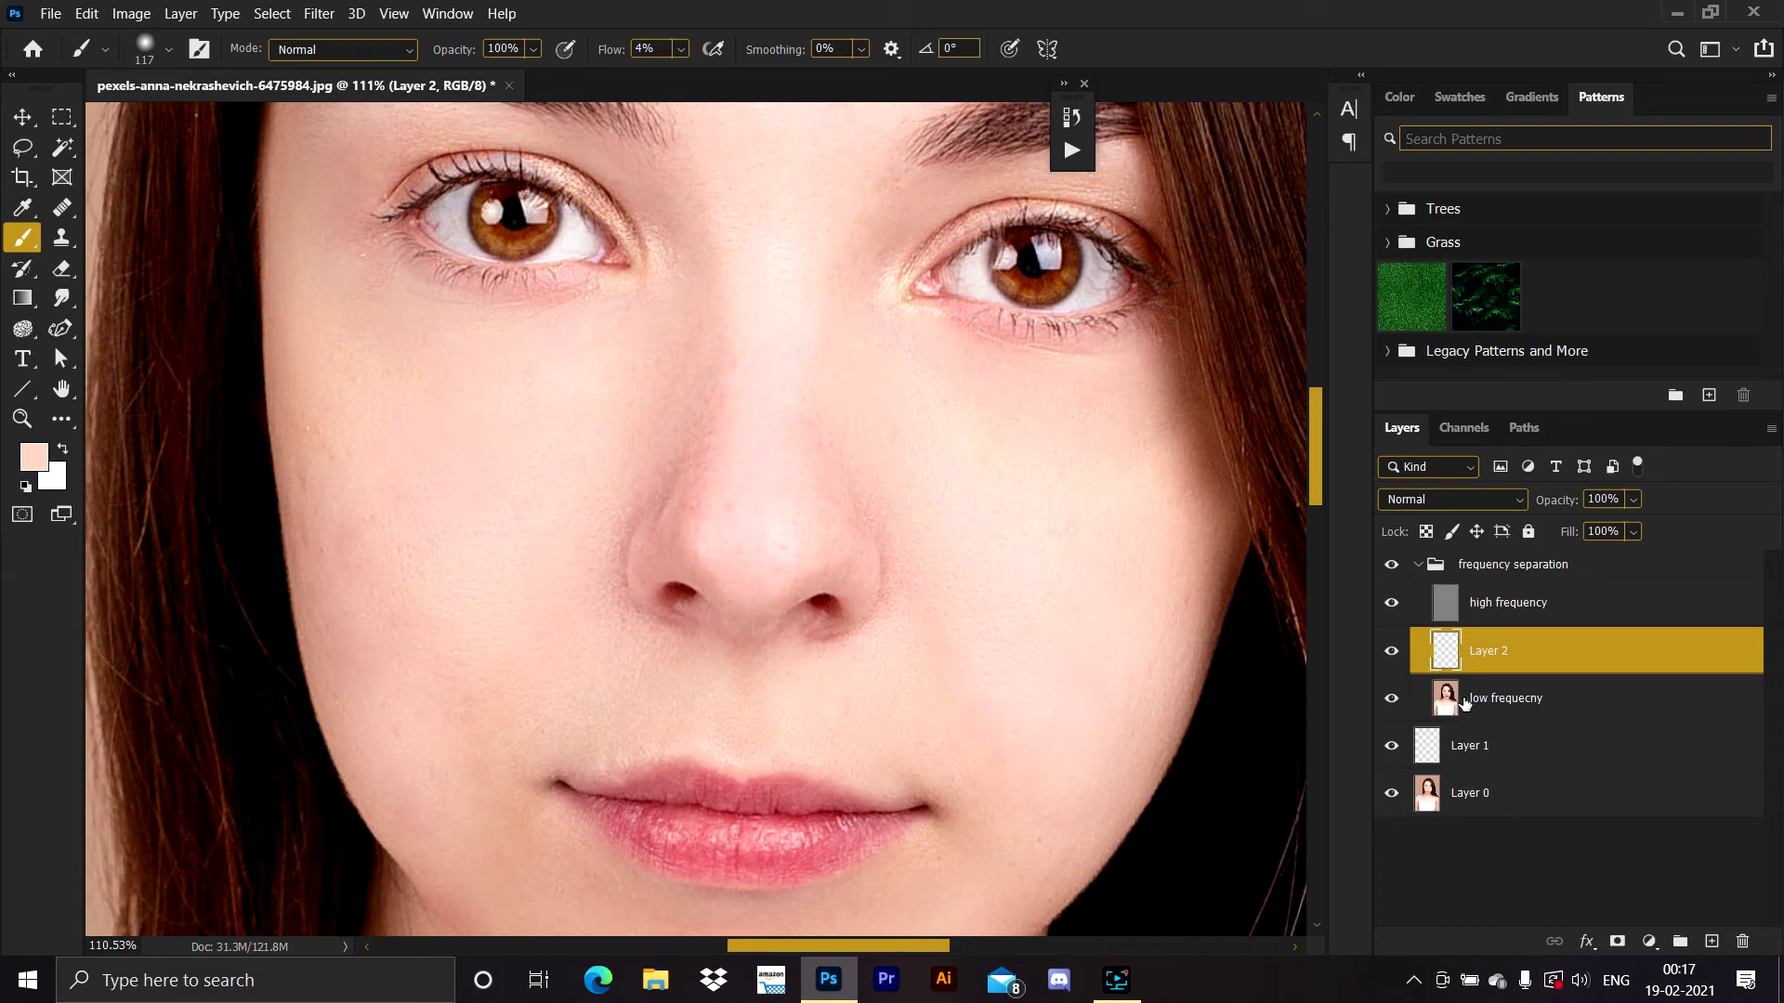
pyautogui.moveTo(675, 344); pyautogui.dragTo(564, 405)
pyautogui.keyDown('alt'); pyautogui.click(348, 506); pyautogui.keyUp('alt')
pyautogui.moveTo(214, 465); pyautogui.dragTo(241, 593)
# Collapse the frequency separation group and compare the whole portrait with the group hidden and shown
pyautogui.scroll(2, 687, 407)
pyautogui.scroll(5, 687, 407)
pyautogui.click(1418, 564)
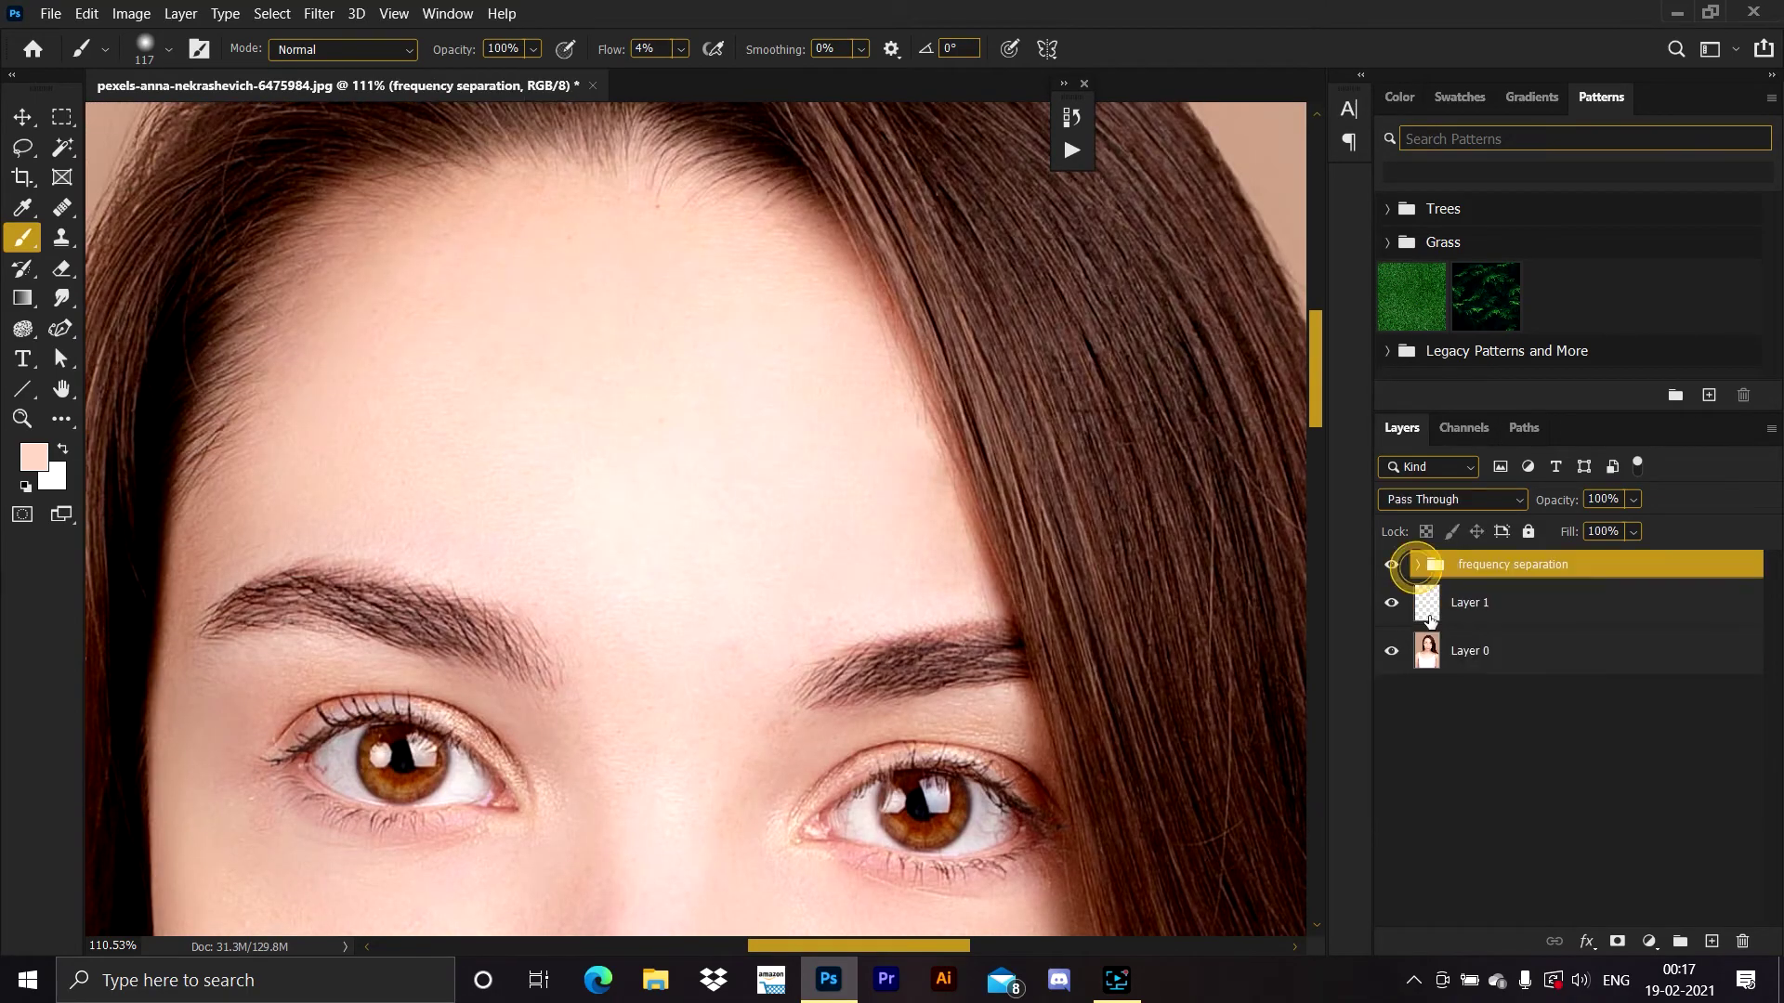
pyautogui.hotkey('ctrl', '0')
pyautogui.click(1390, 563)
pyautogui.click(1390, 563)
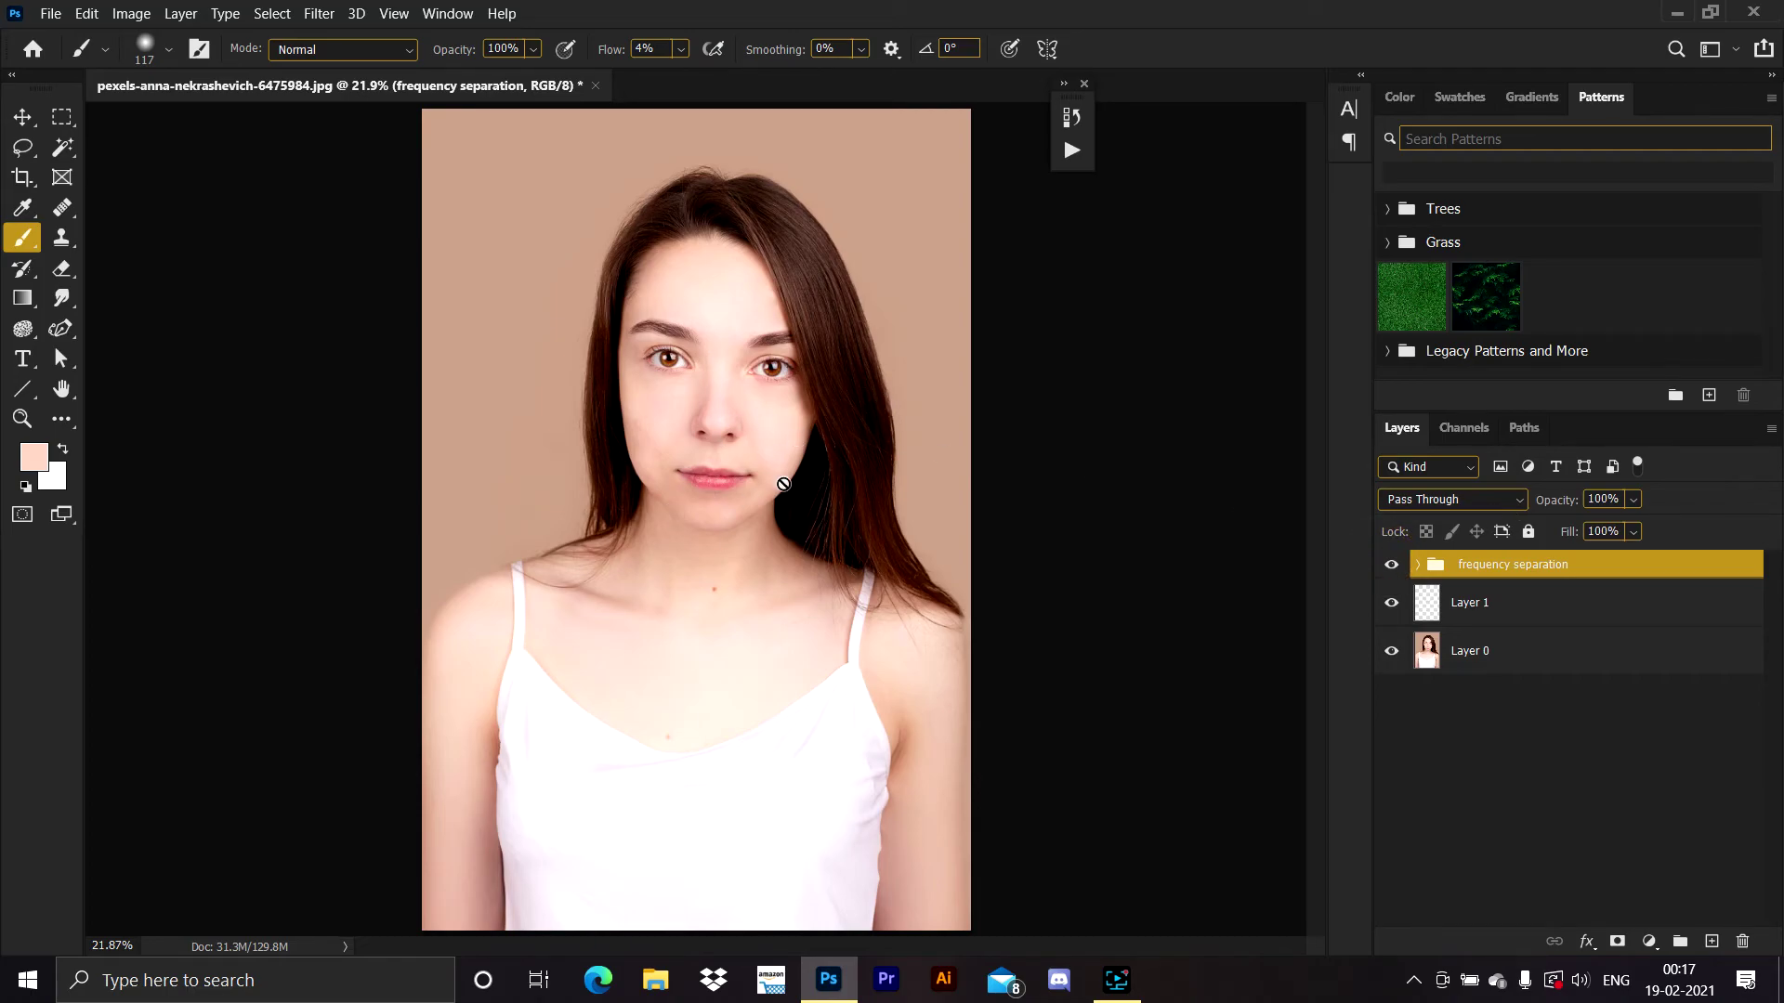
pyautogui.scroll(4, 784, 489)
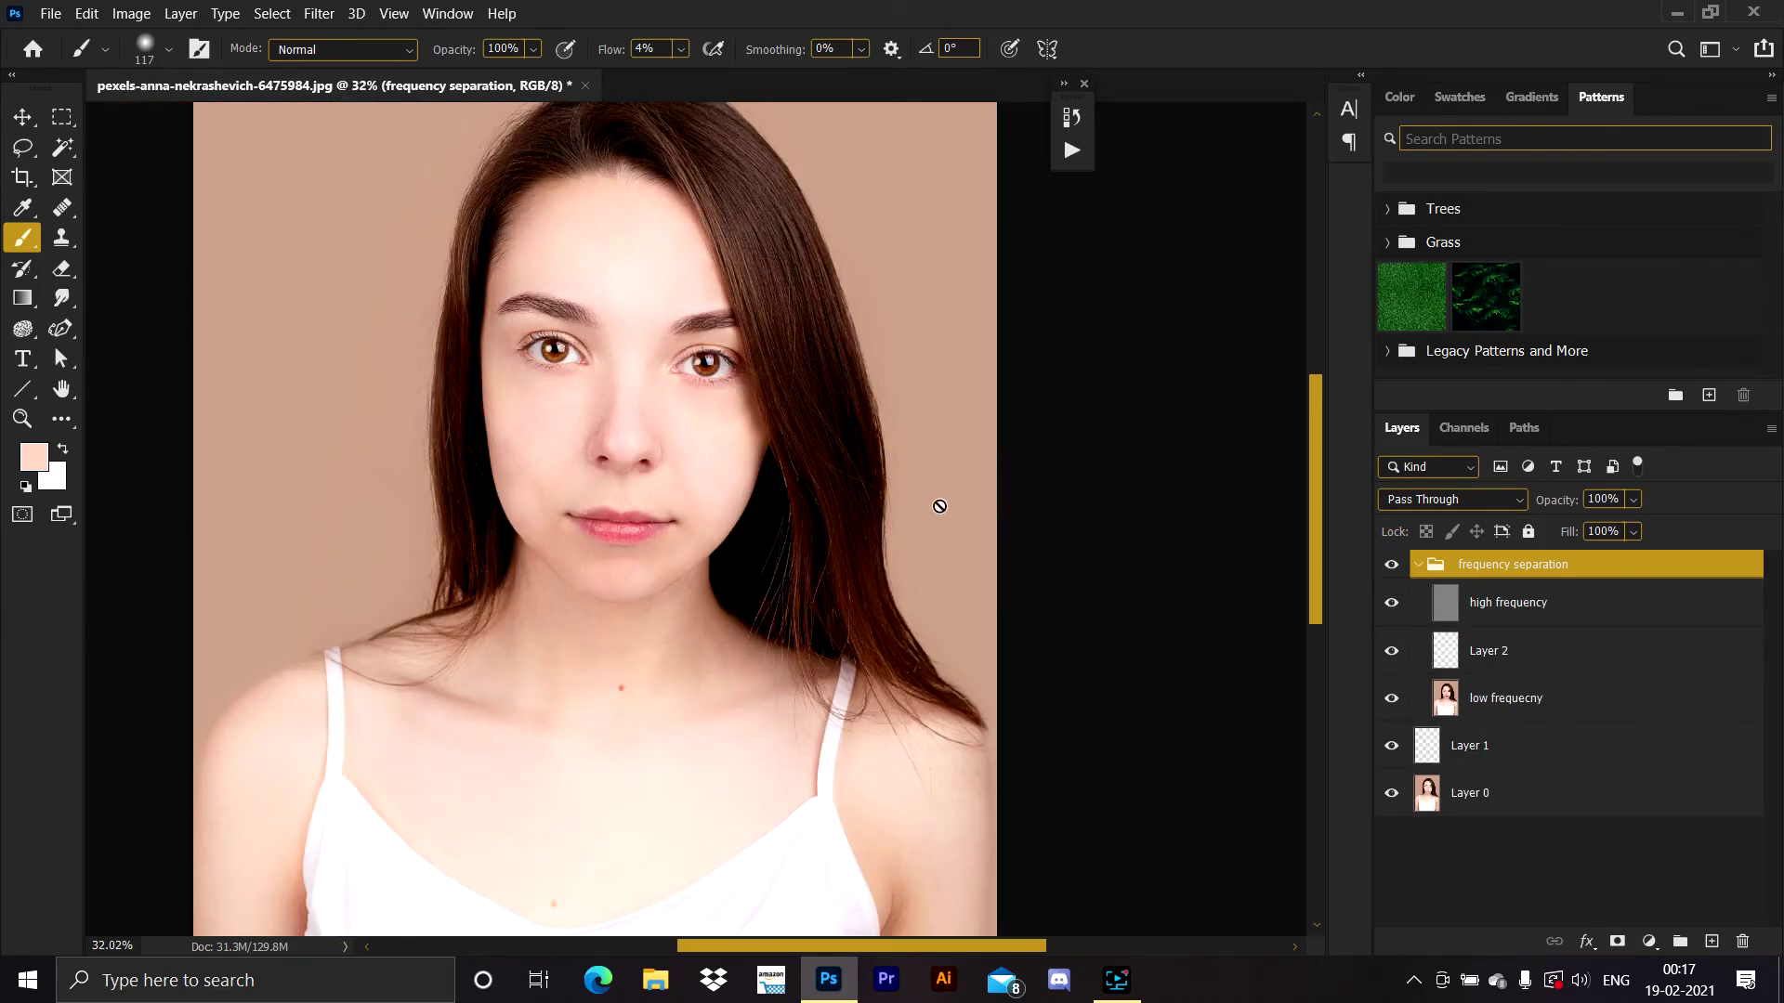
pyautogui.scroll(-1, 916, 478)
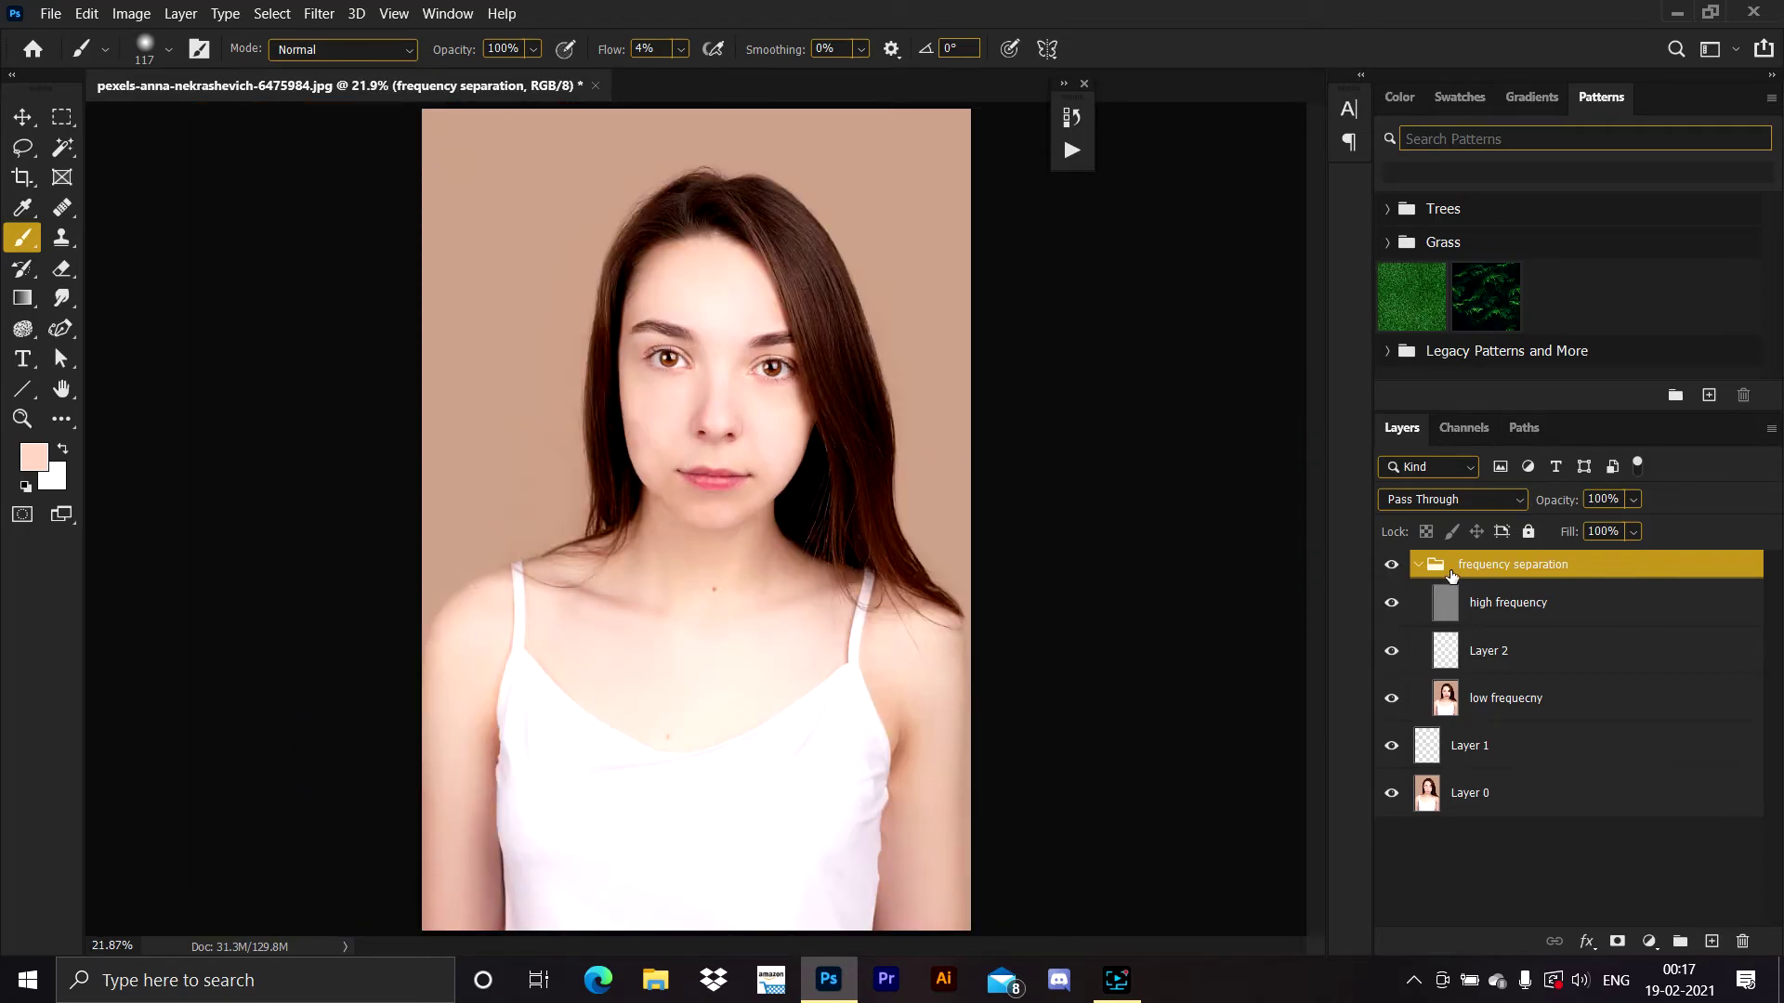
pyautogui.click(1413, 567)
pyautogui.click(1416, 566)
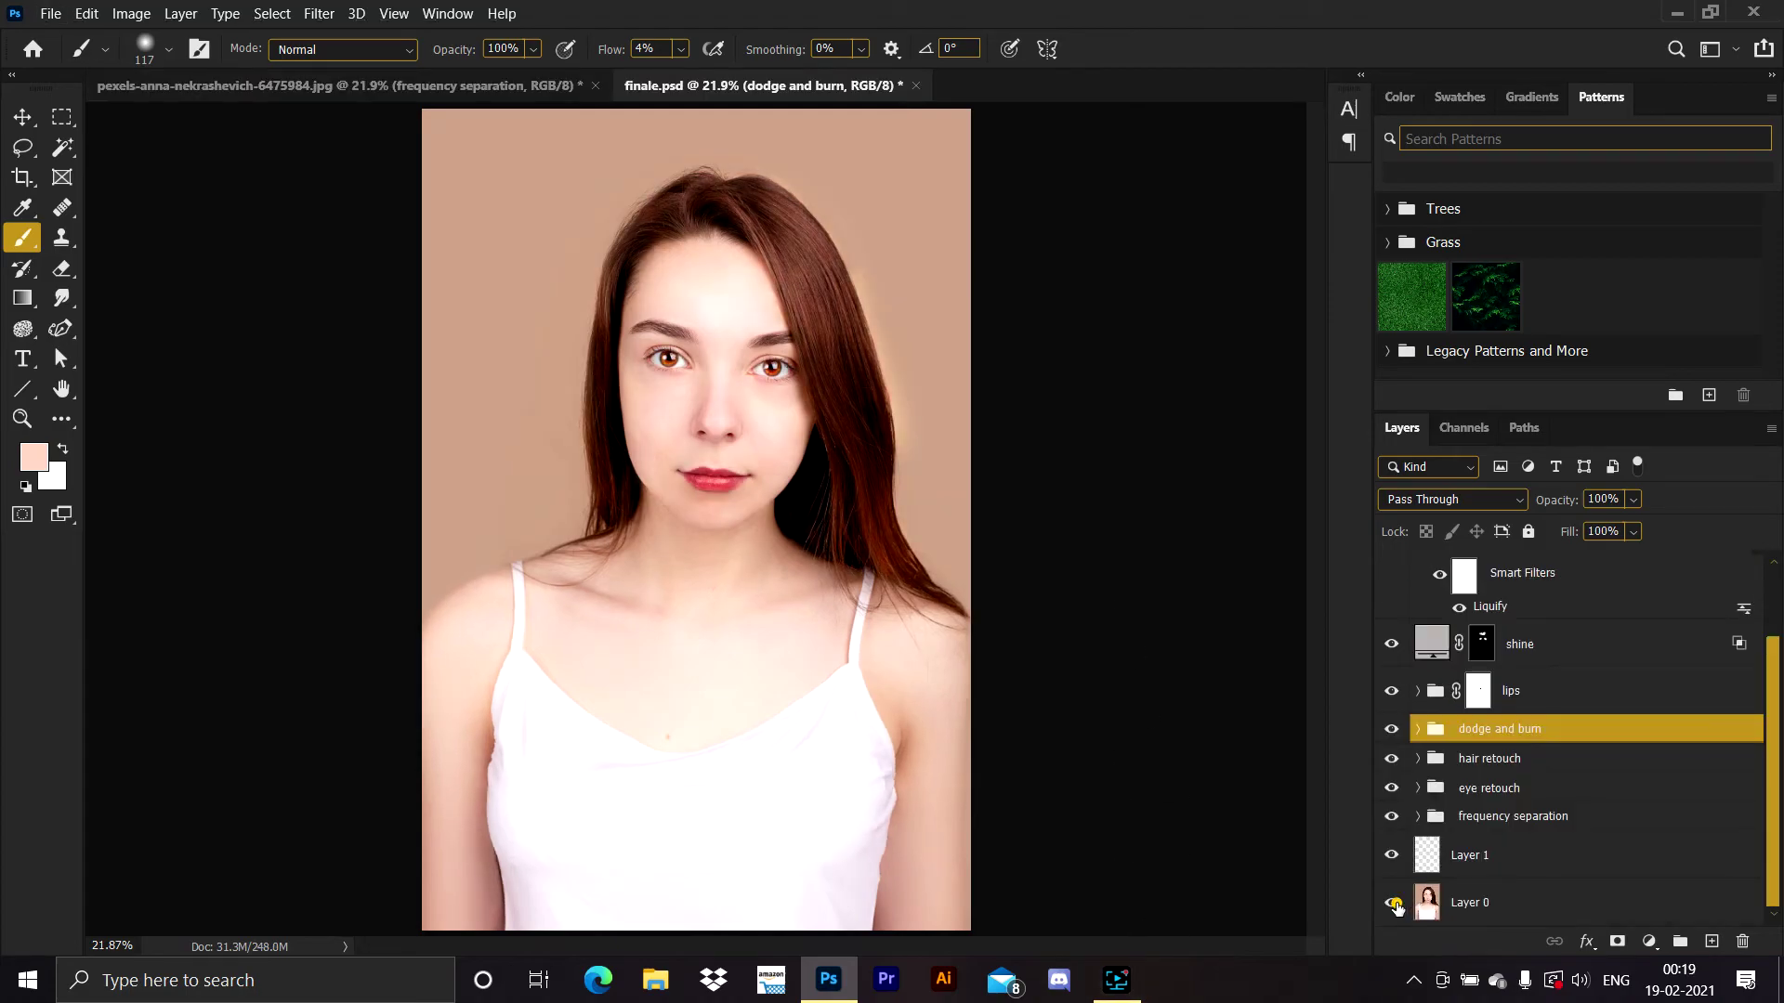
# In finale.psd, isolate Layer 0, then reveal Layer 1 and the frequency separation group, comparing the skin with the group off and on
pyautogui.keyDown('alt'); pyautogui.click(1392, 902); pyautogui.keyUp('alt')
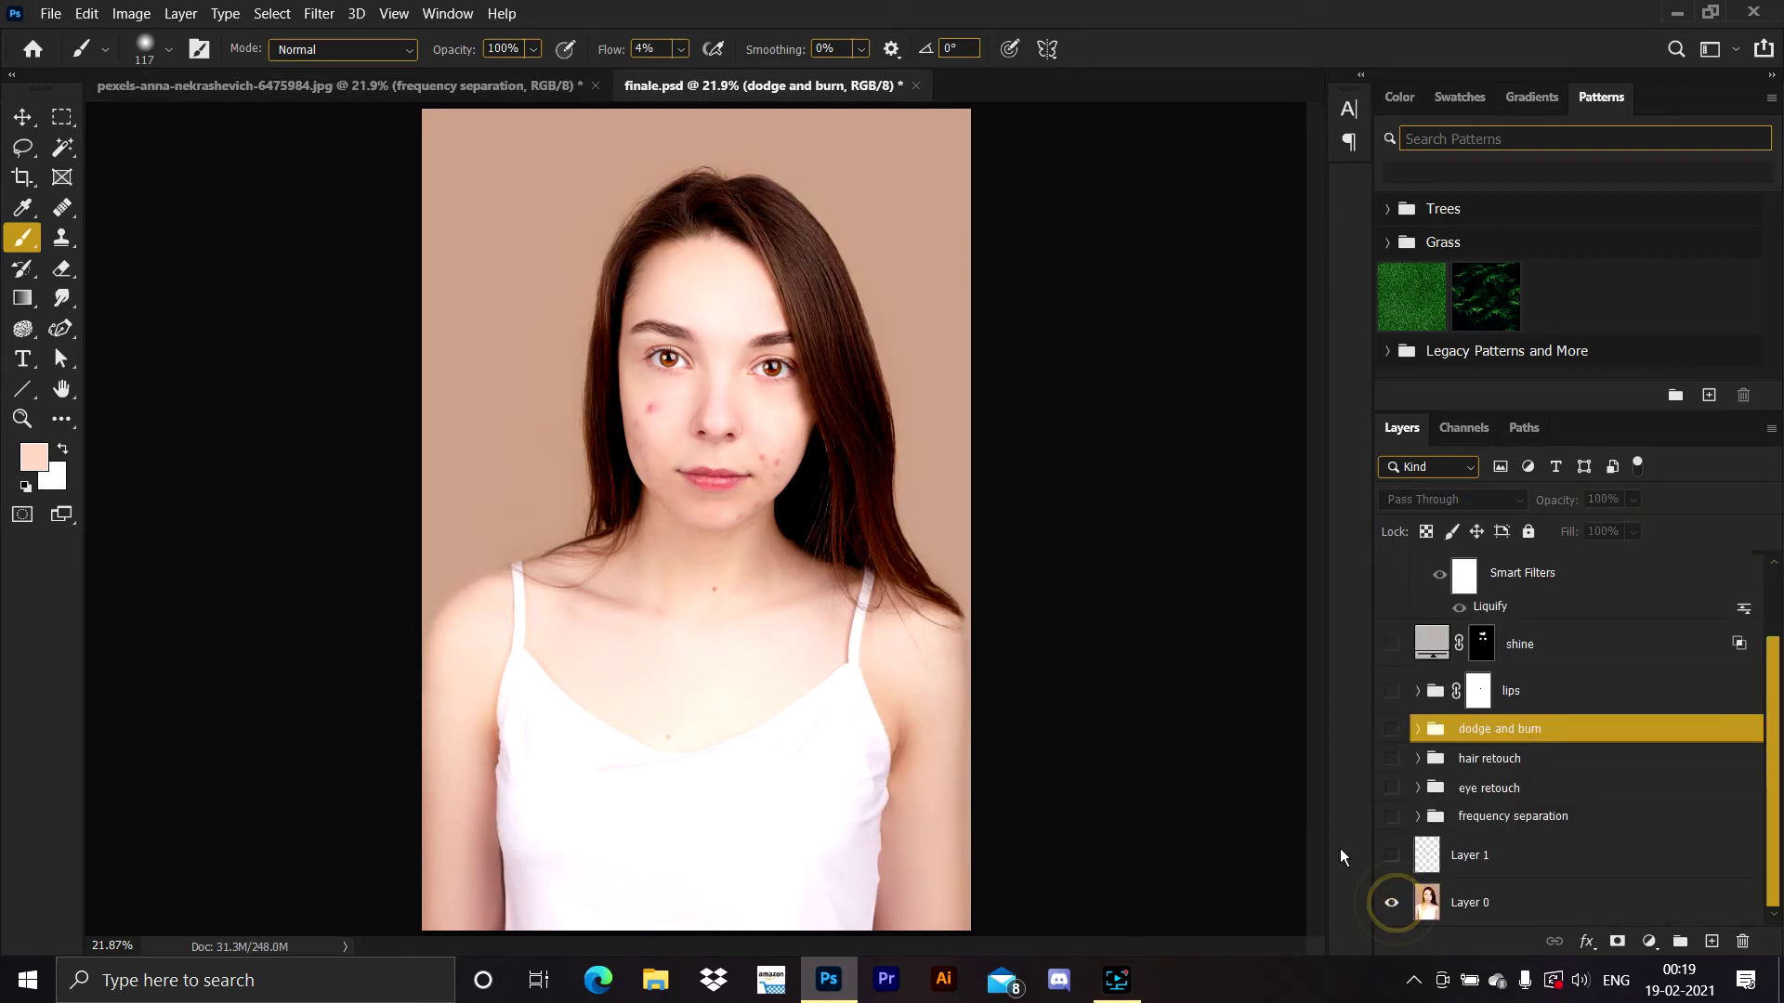
pyautogui.click(1392, 855)
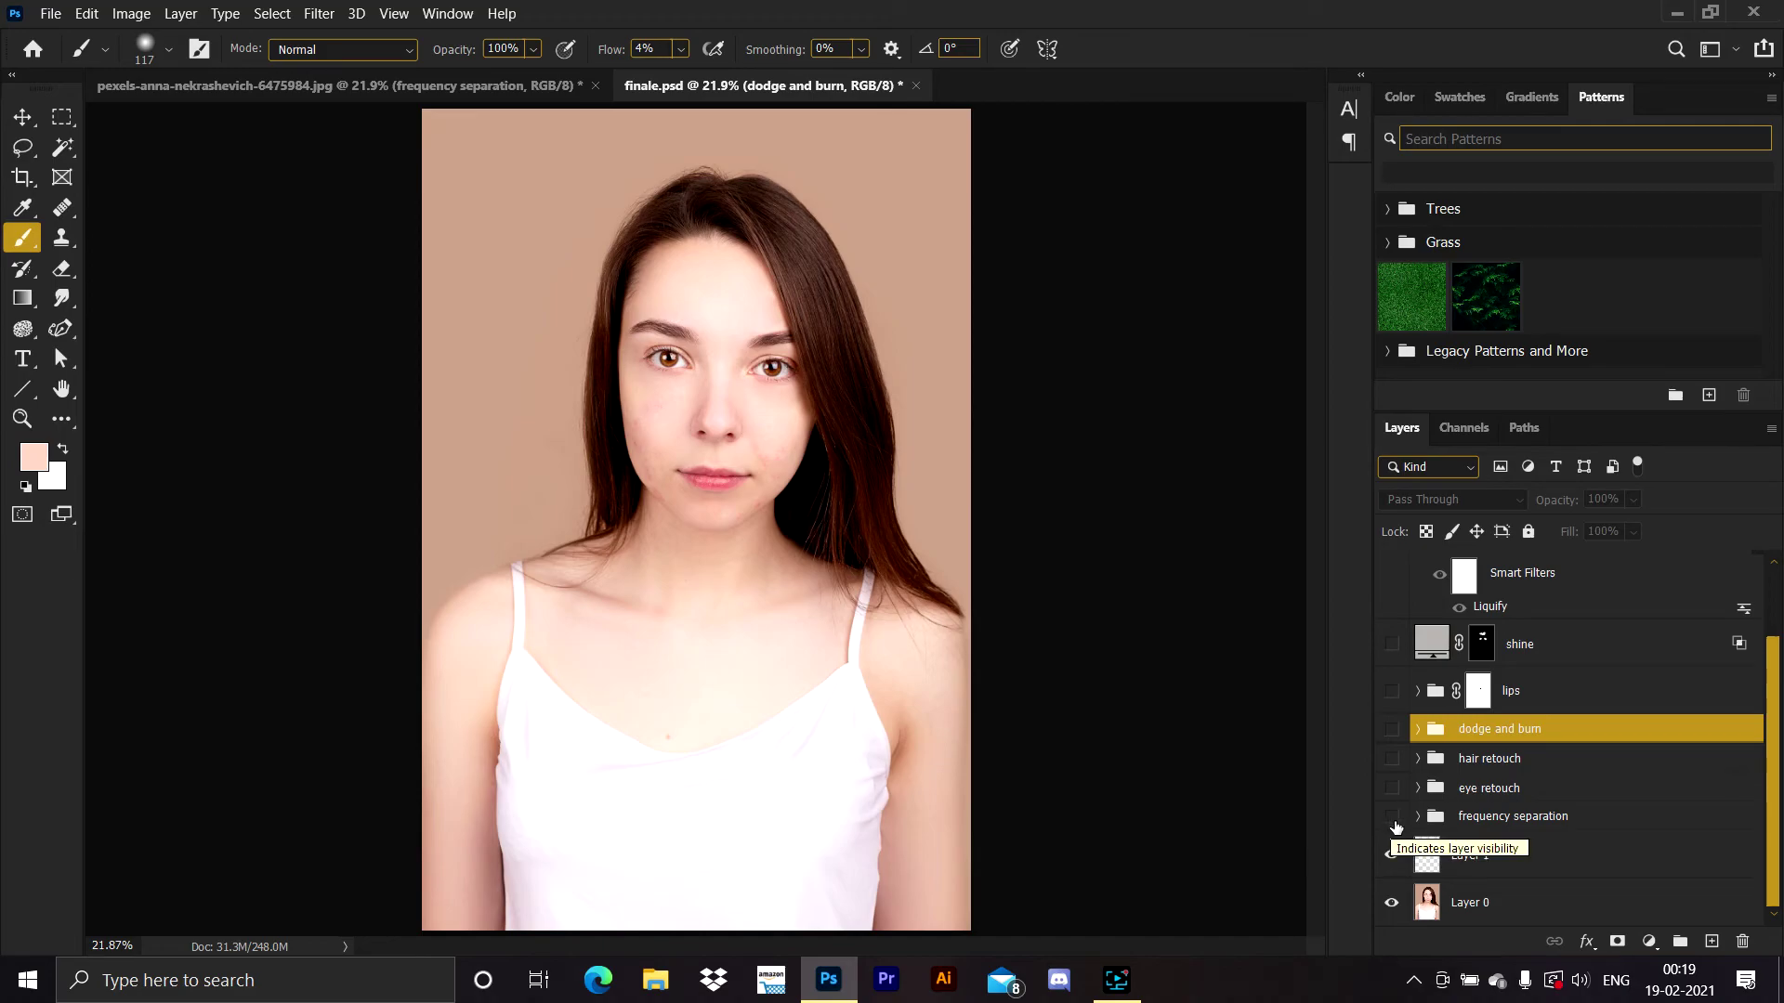
pyautogui.click(1391, 816)
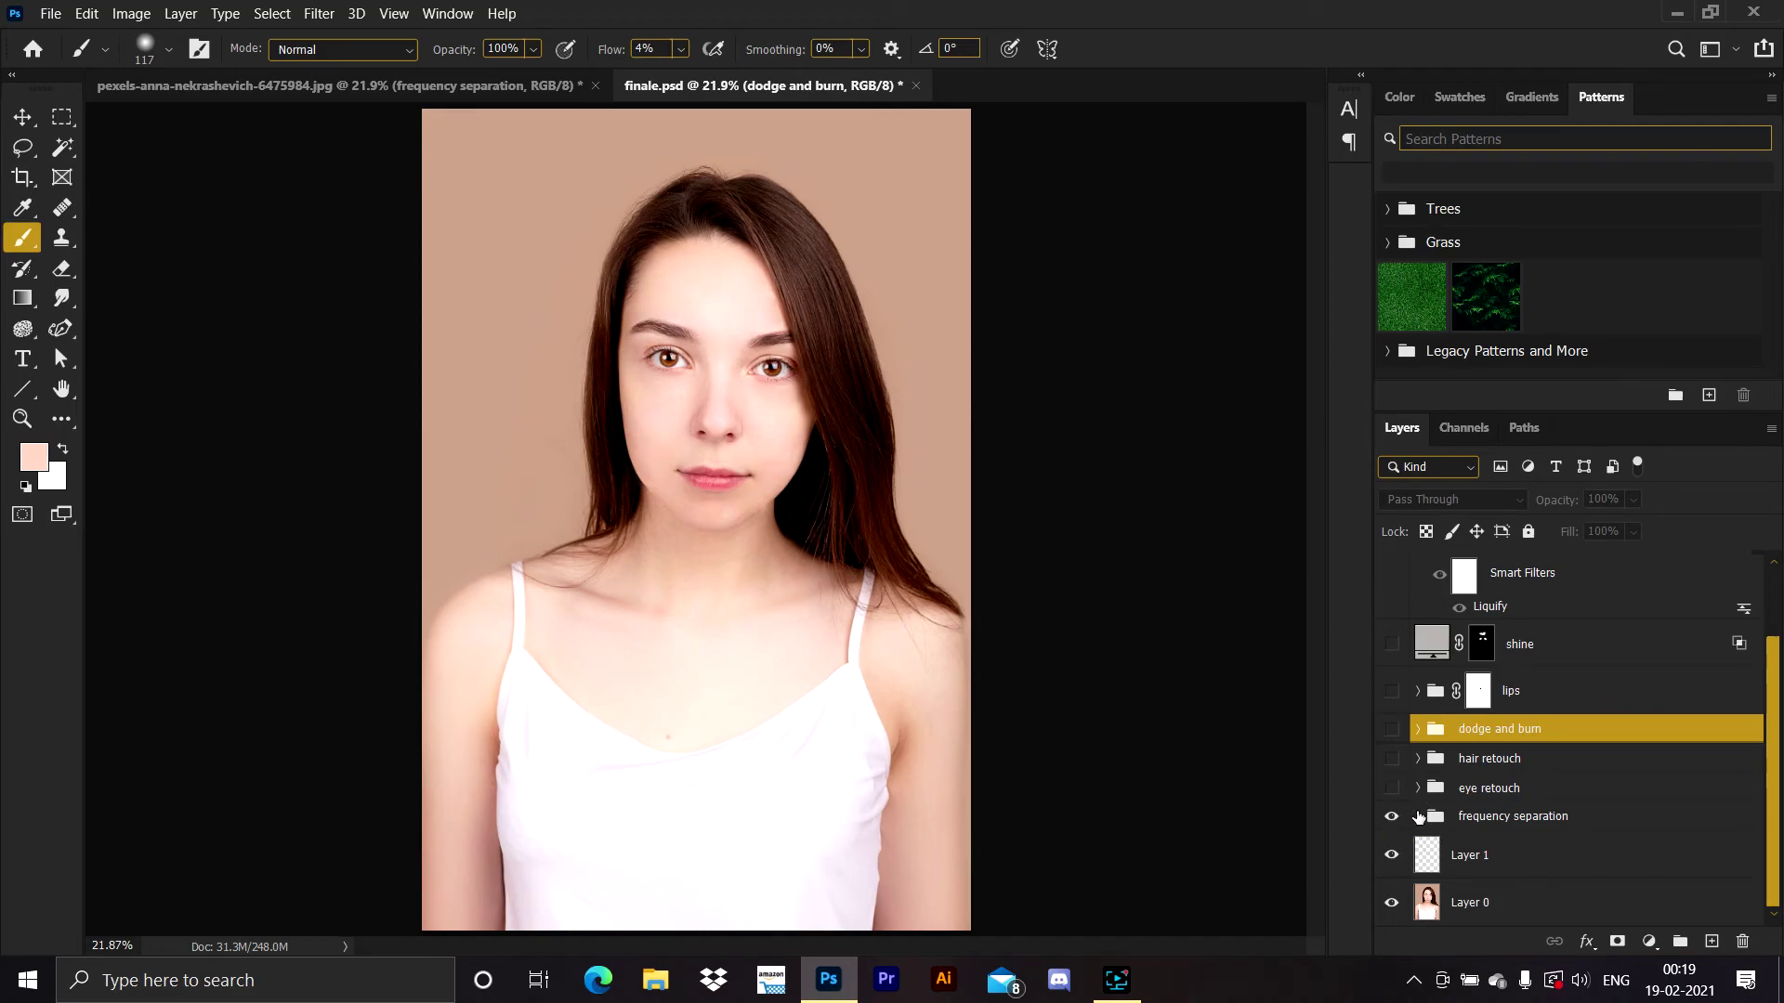
pyautogui.click(1397, 813)
pyautogui.click(1396, 813)
pyautogui.click(1396, 813)
pyautogui.click(1397, 813)
# Reveal the eye retouch, hair retouch and dodge and burn groups in order, comparing the portrait with dodge and burn off and on
pyautogui.click(1393, 789)
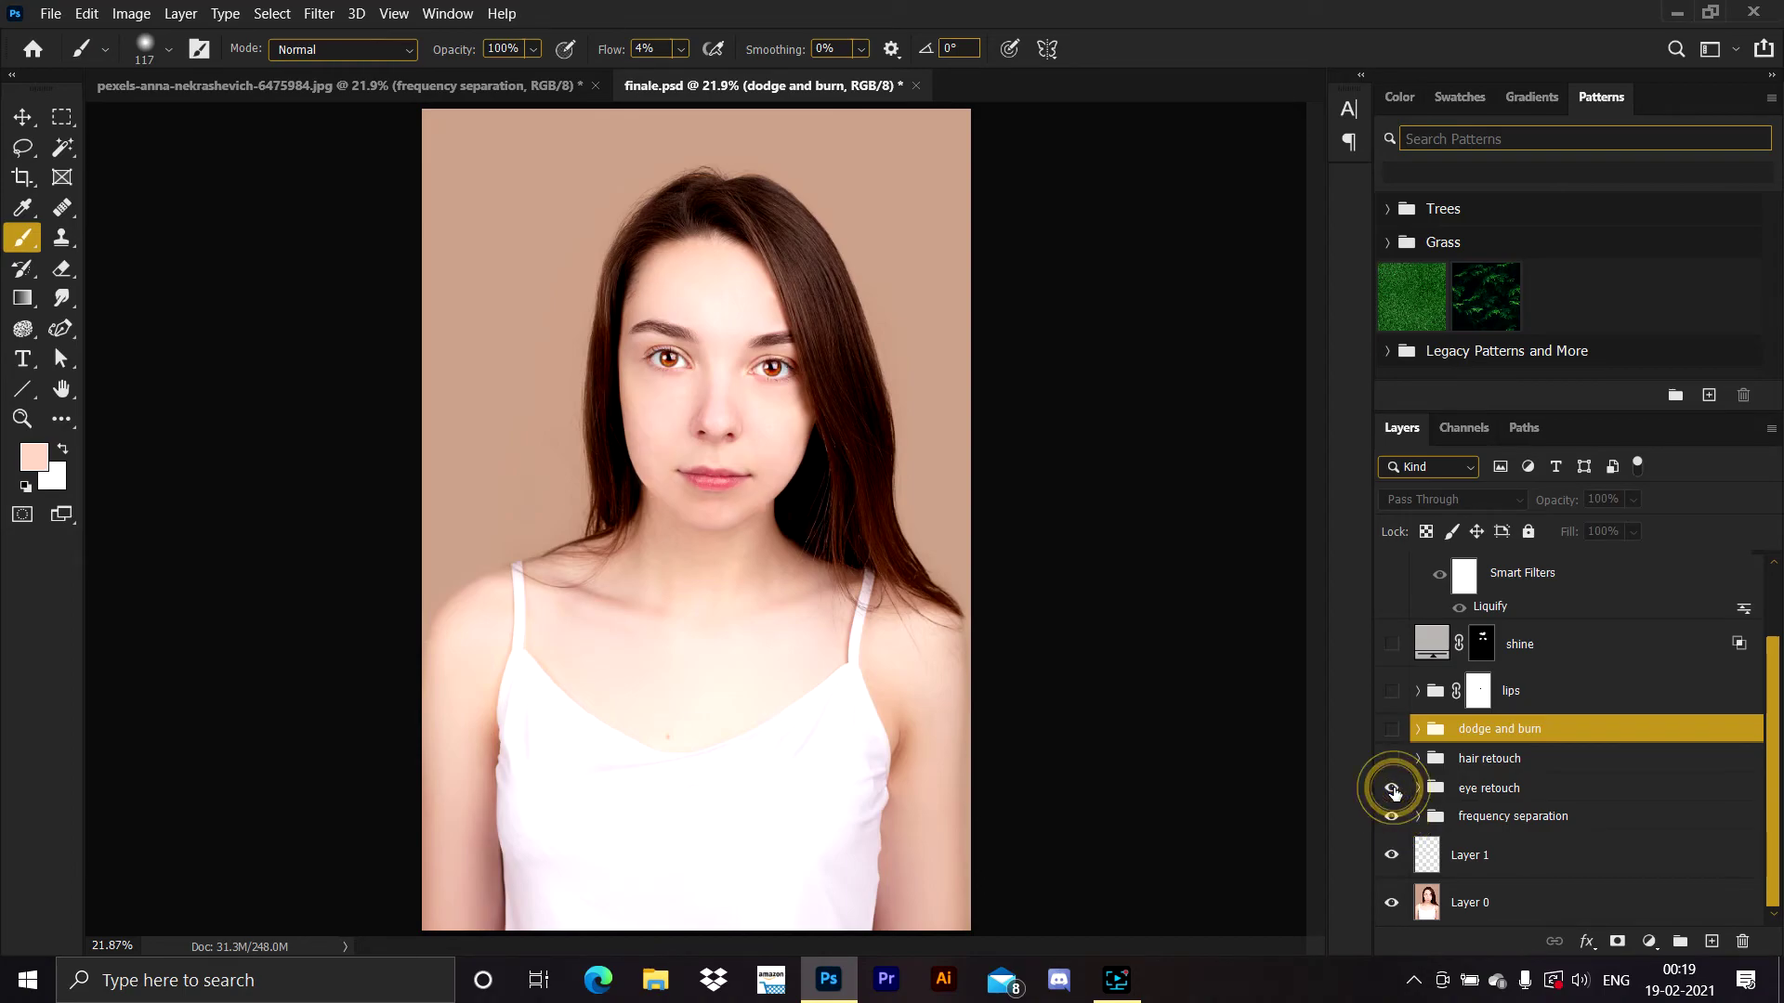
pyautogui.click(1390, 759)
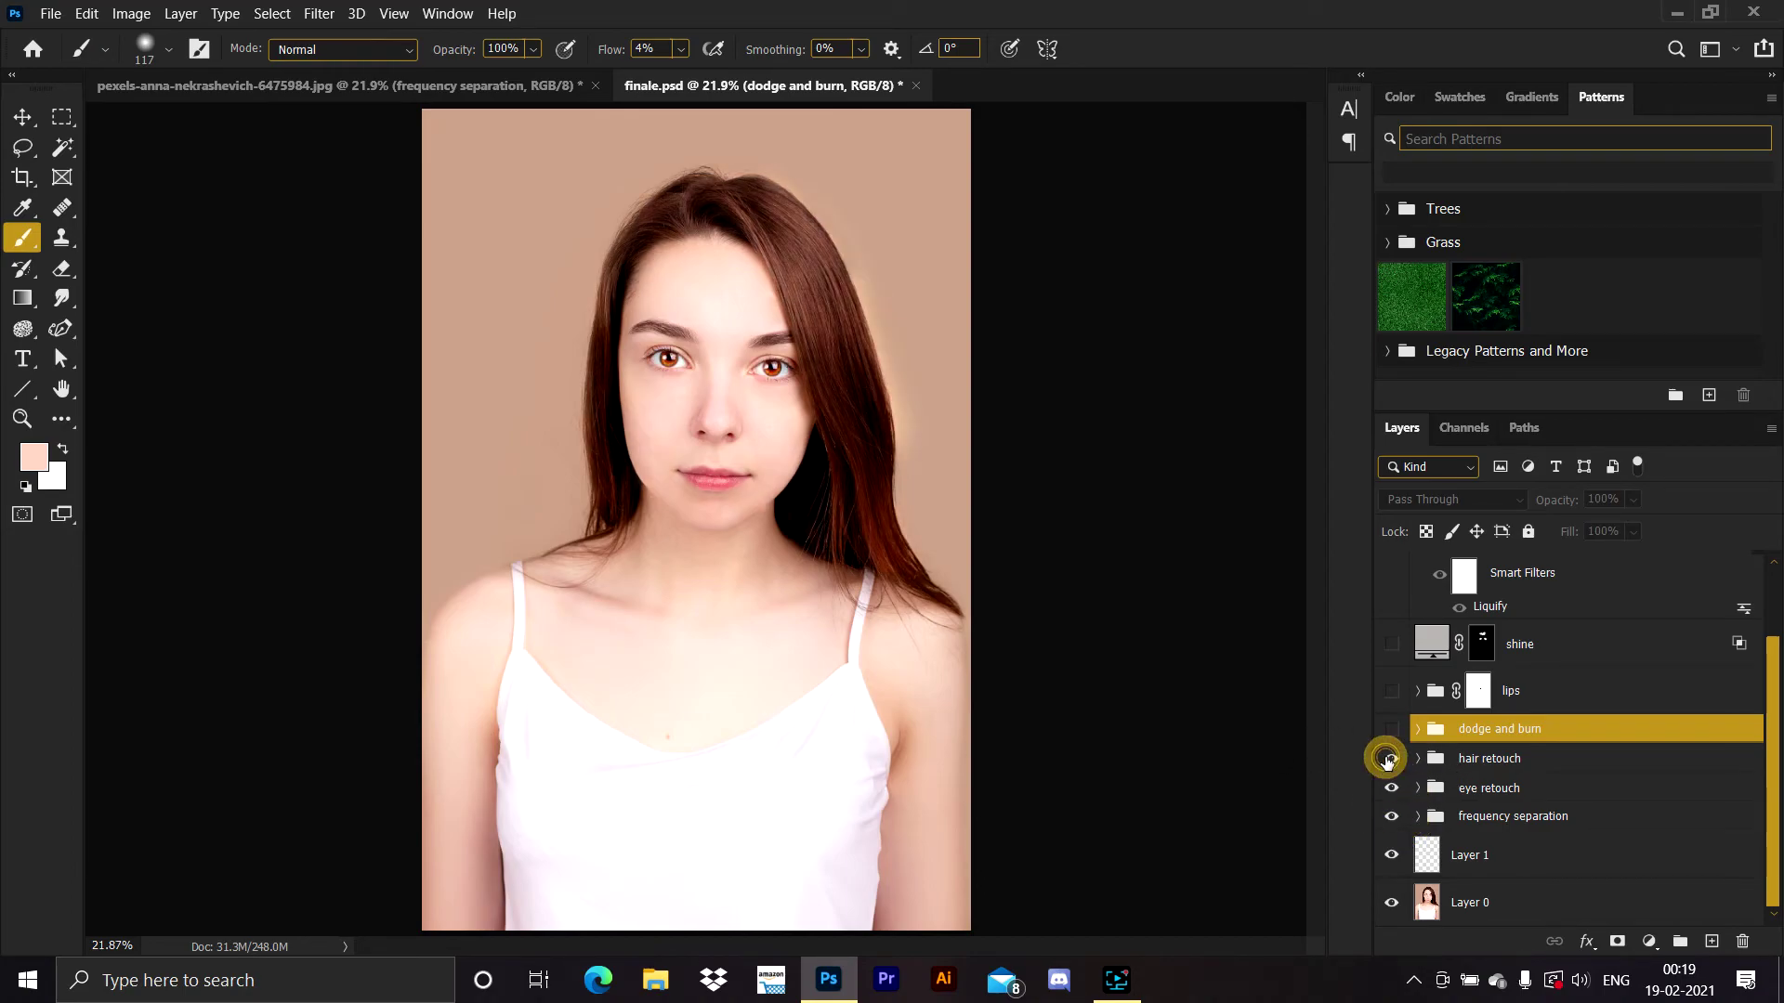
pyautogui.click(1389, 731)
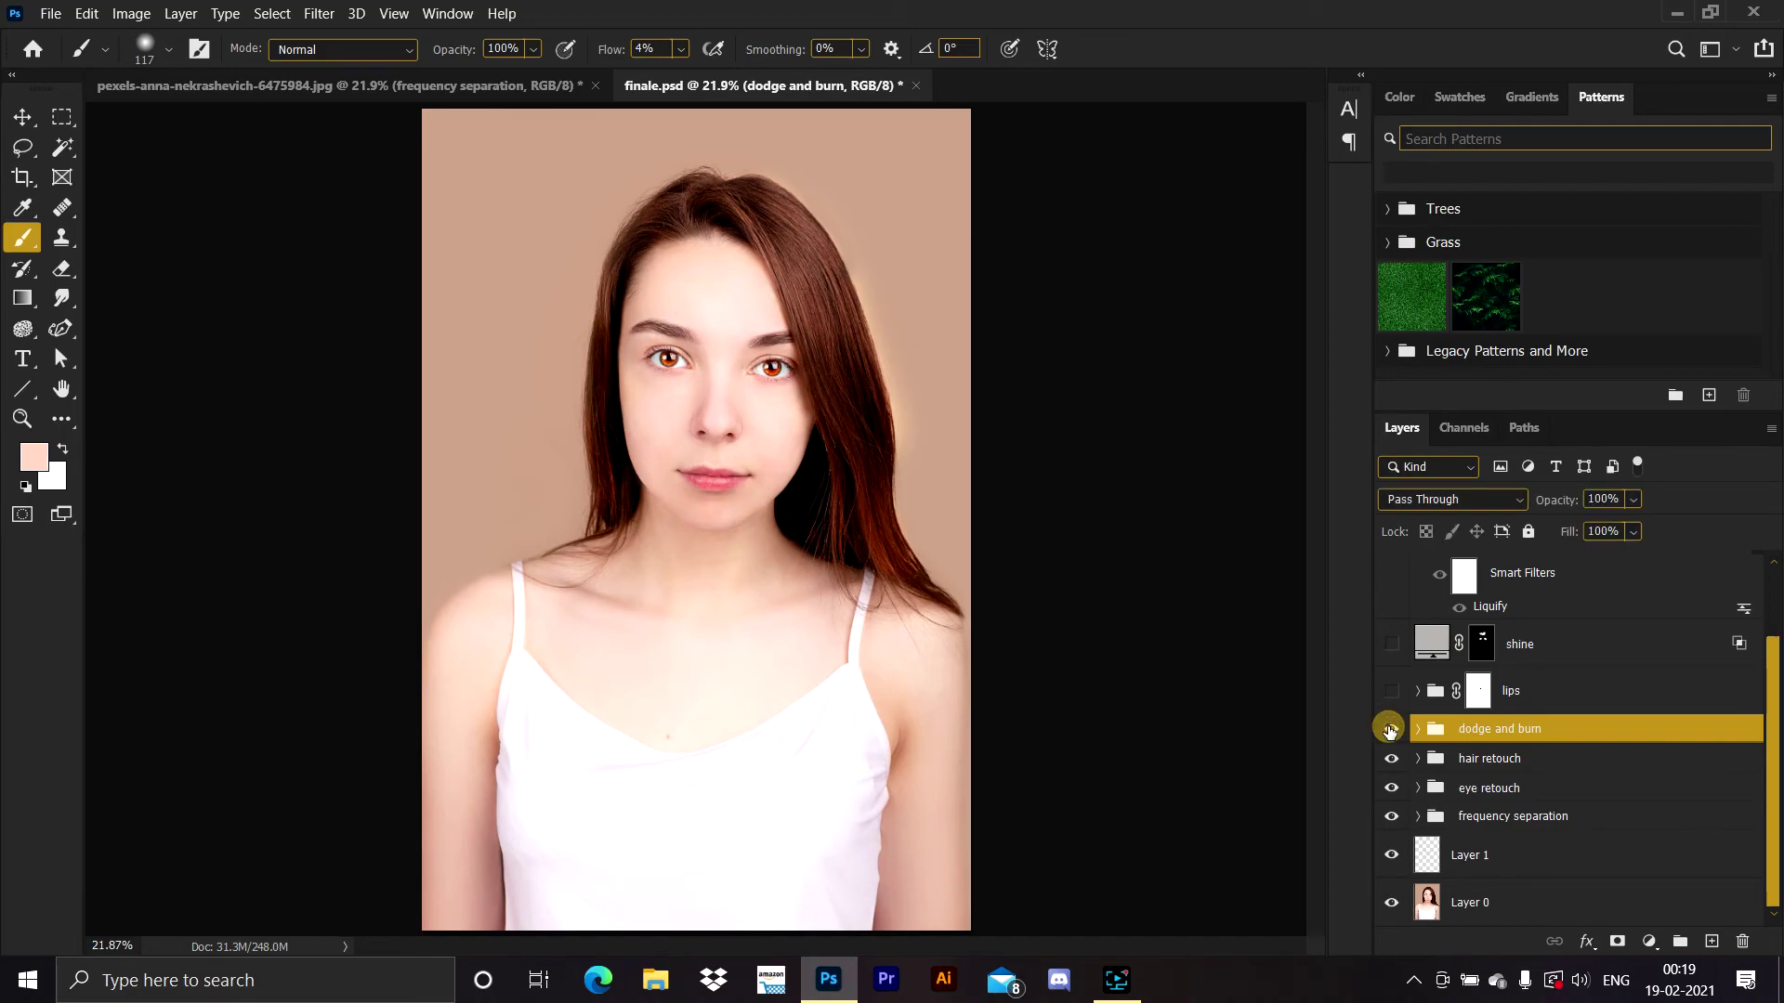
pyautogui.click(1389, 730)
pyautogui.click(1389, 731)
pyautogui.click(1389, 730)
pyautogui.click(1389, 730)
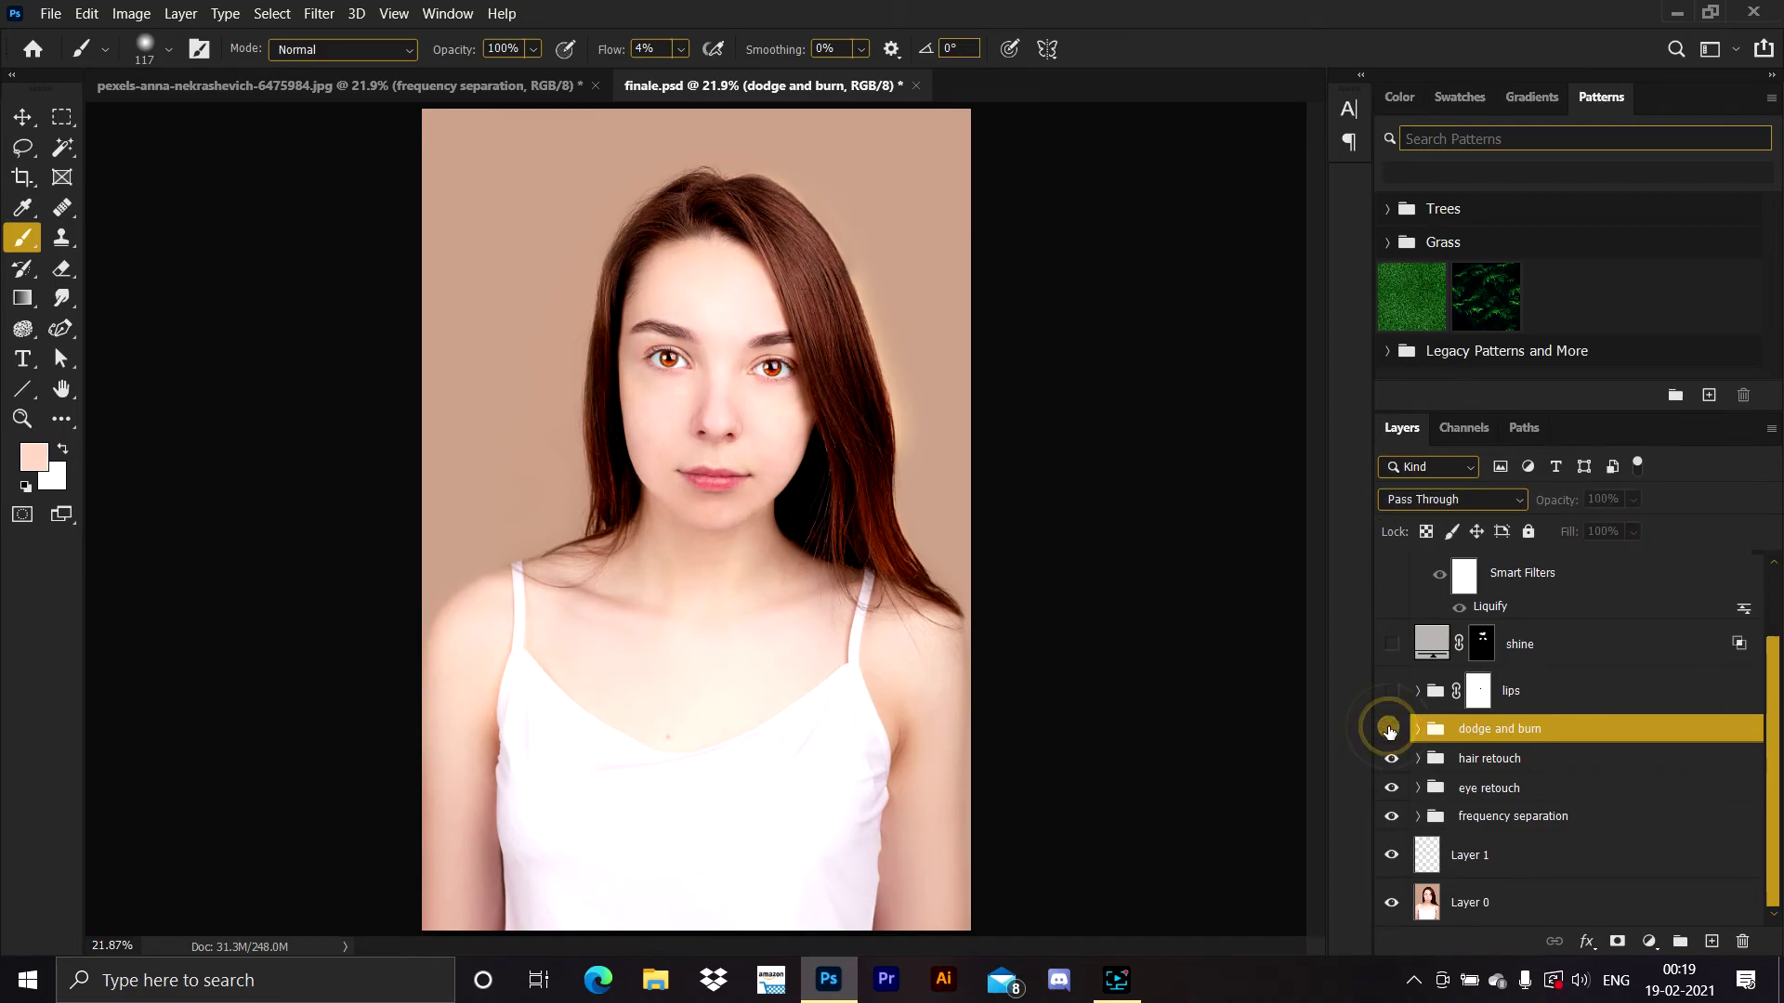
pyautogui.click(1389, 730)
pyautogui.click(1389, 730)
# Reveal the lips group, compare the lip color with it off and on, and show the shine layer
pyautogui.click(1391, 692)
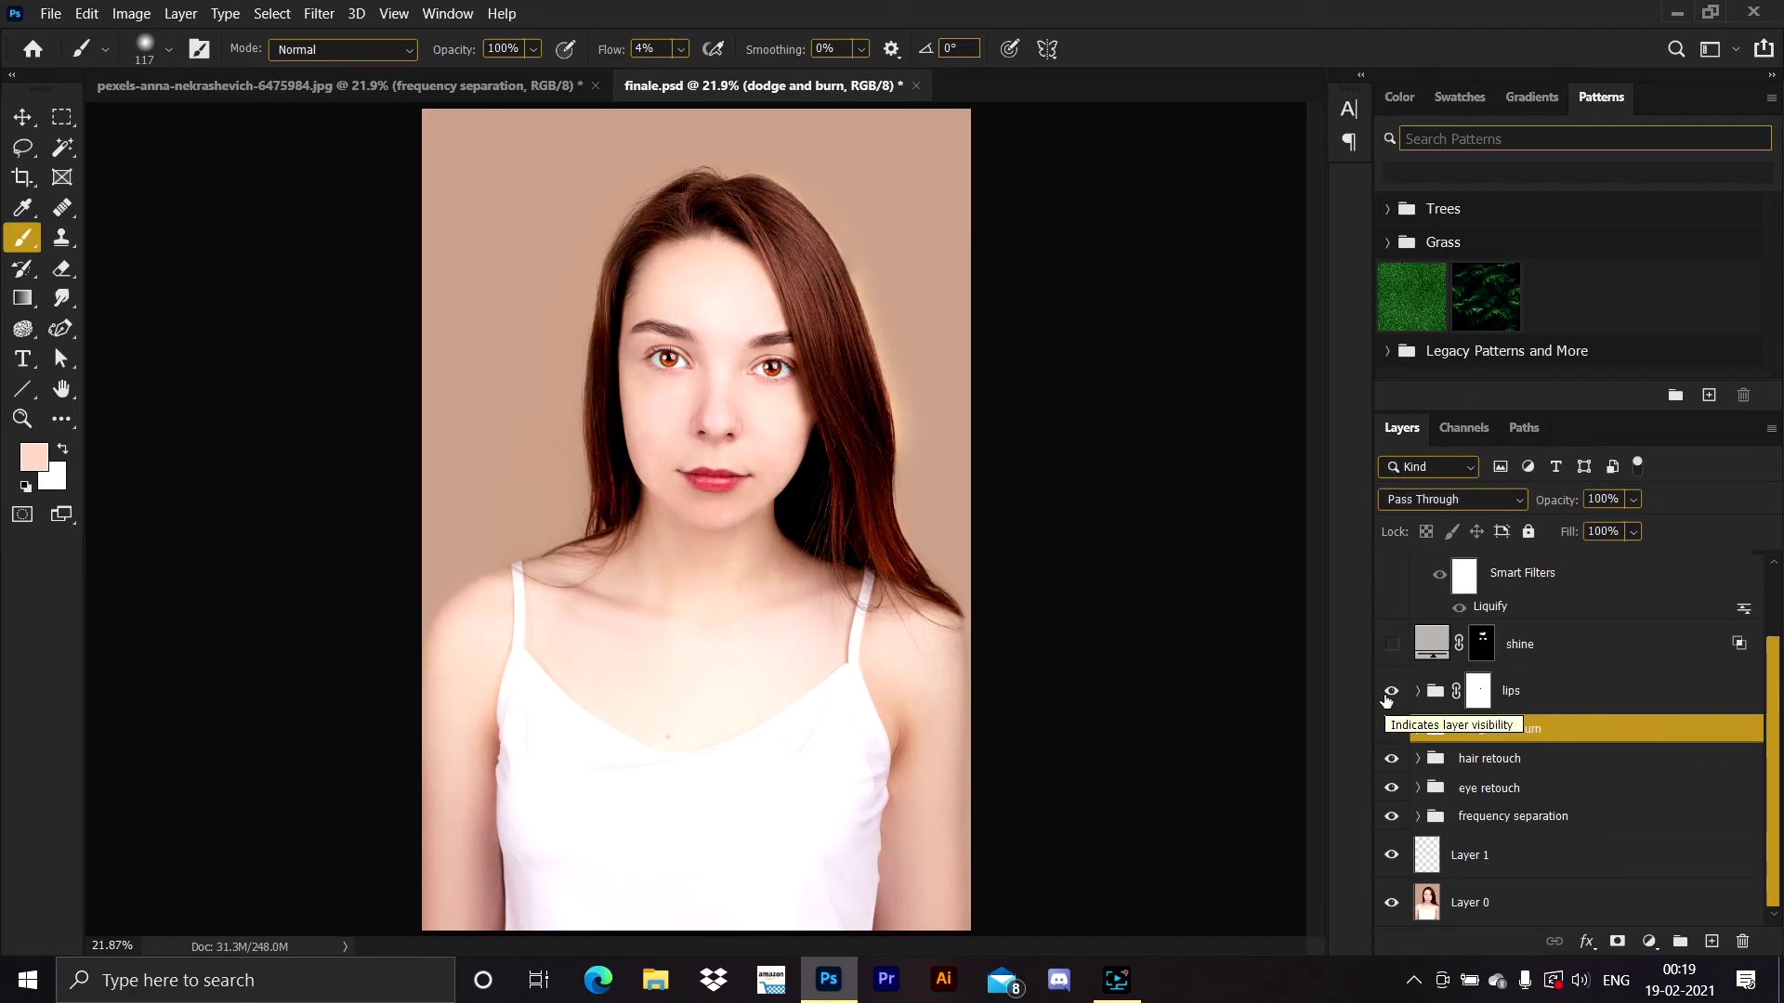
pyautogui.click(1391, 692)
pyautogui.click(1391, 692)
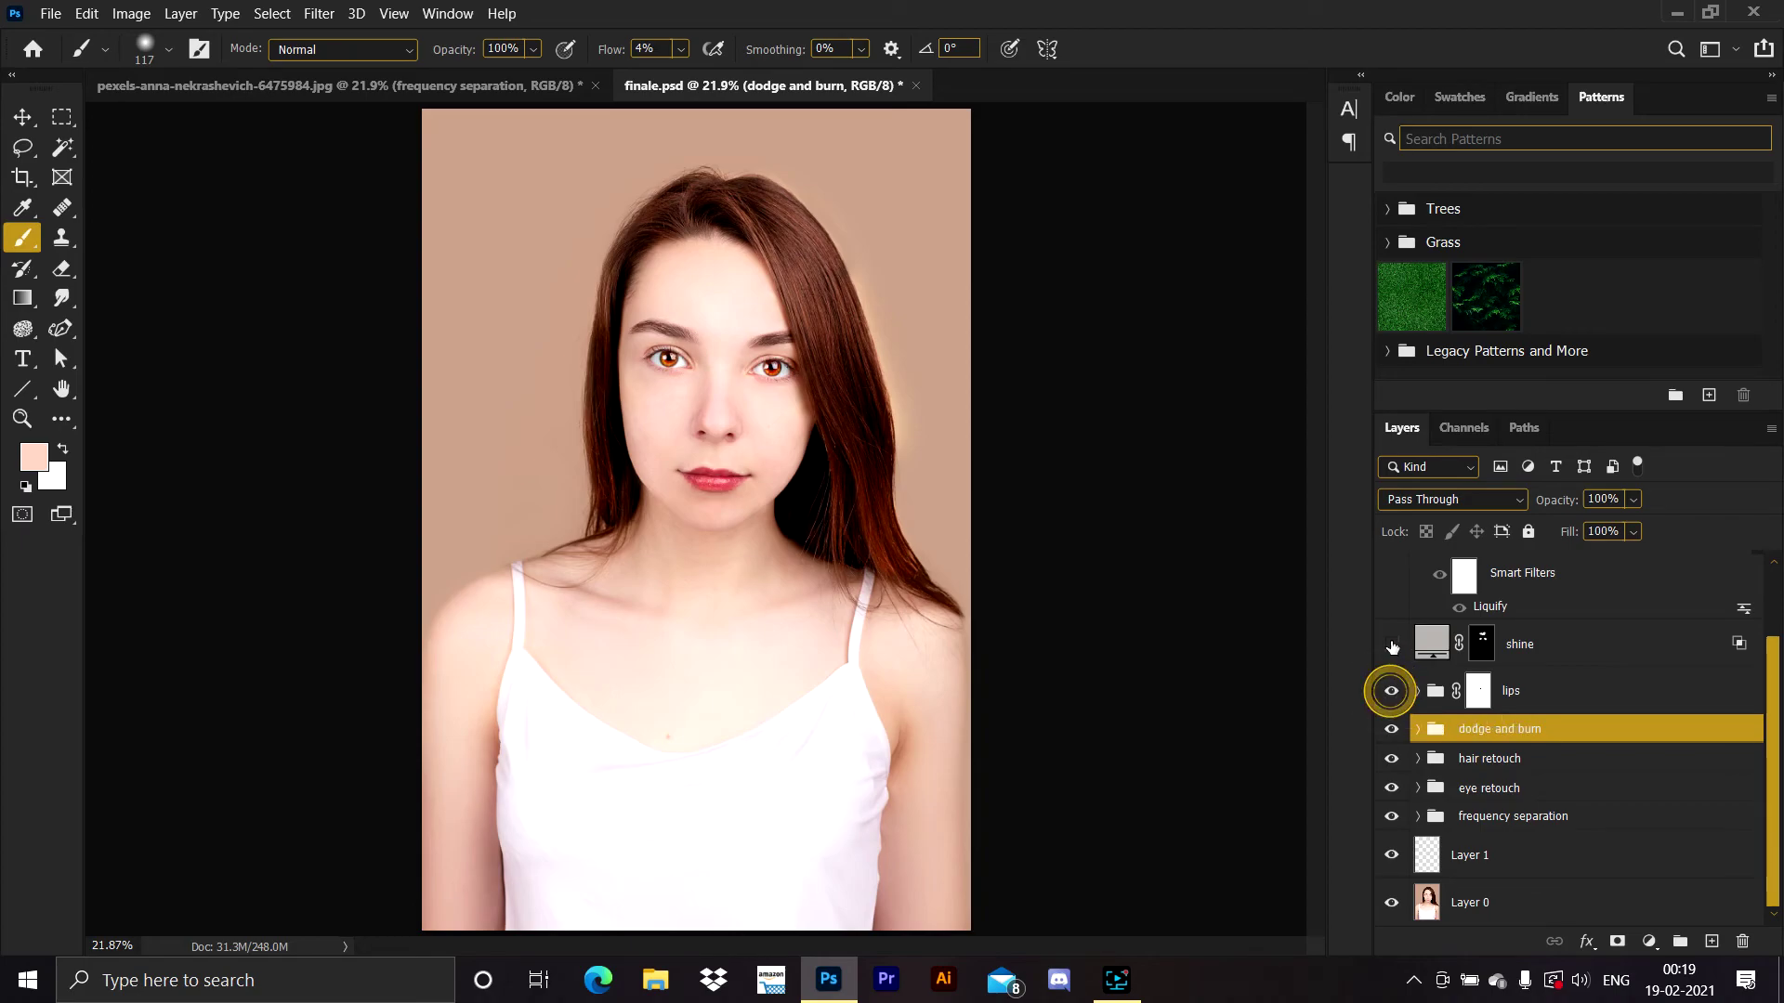
pyautogui.click(1391, 646)
# Reveal Layer 7 with its Liquify filter and the Vibrance 1 adjustment, comparing the portrait with each one off and on
pyautogui.scroll(2, 1394, 644)
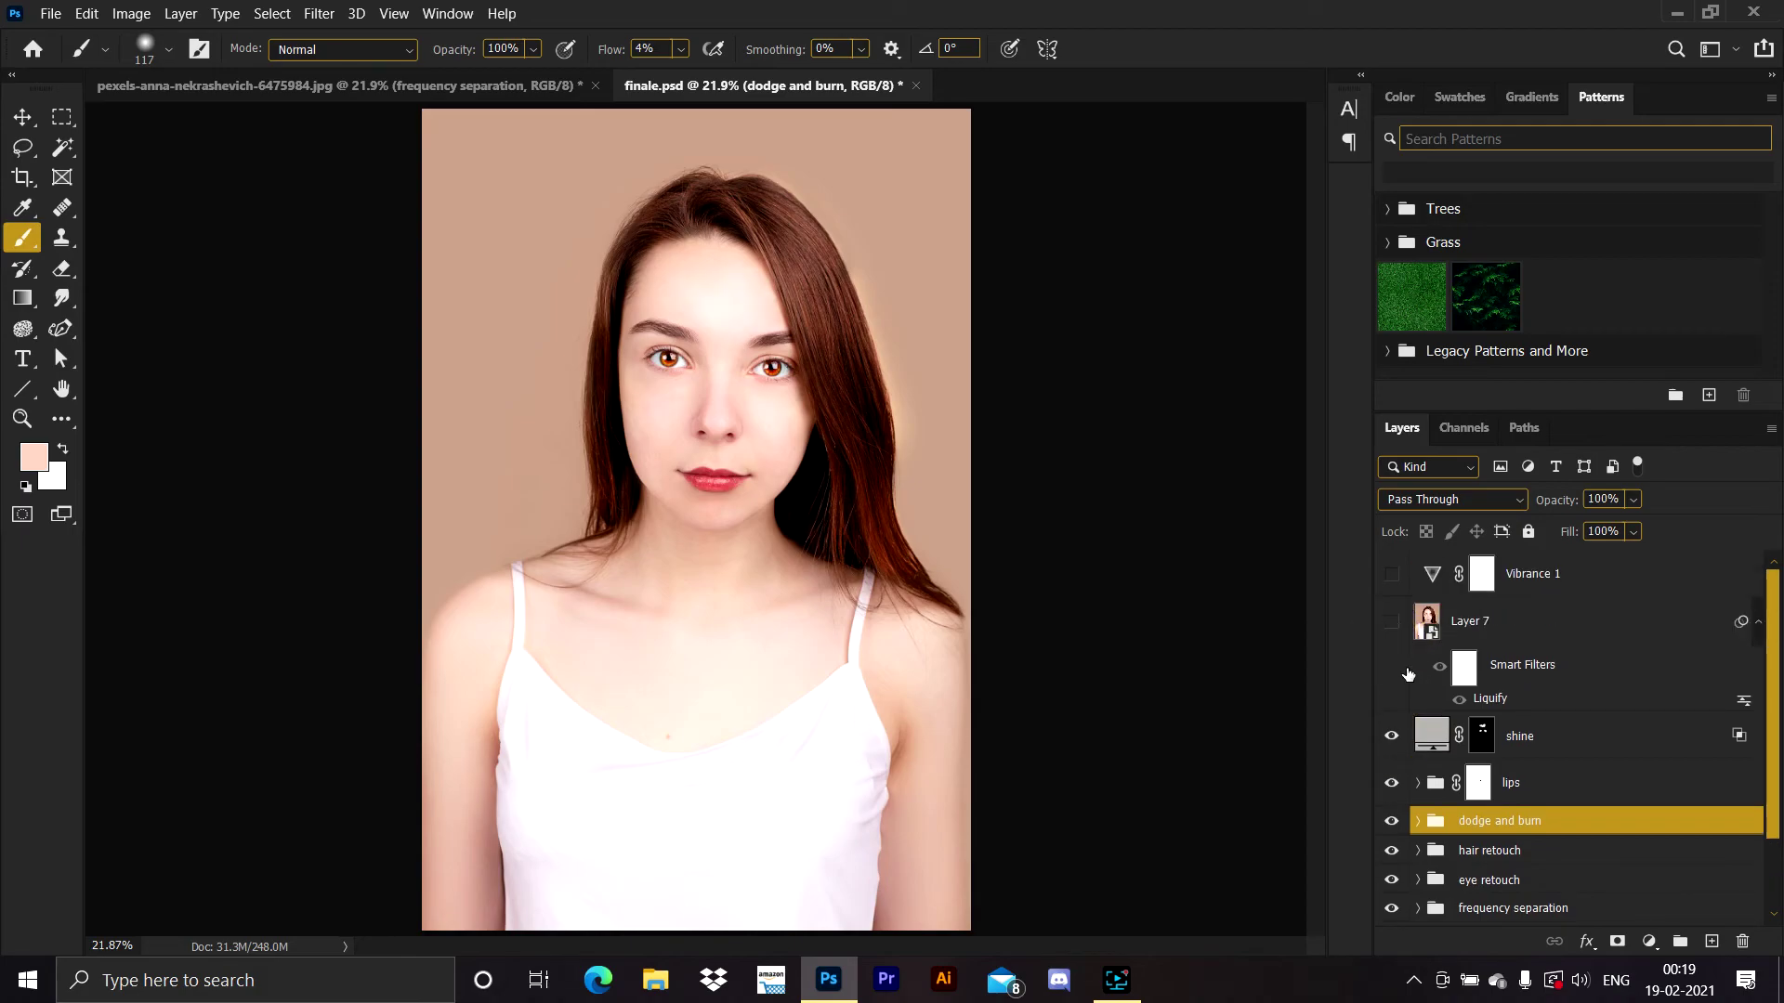
pyautogui.click(1391, 621)
pyautogui.click(1392, 620)
pyautogui.click(1392, 621)
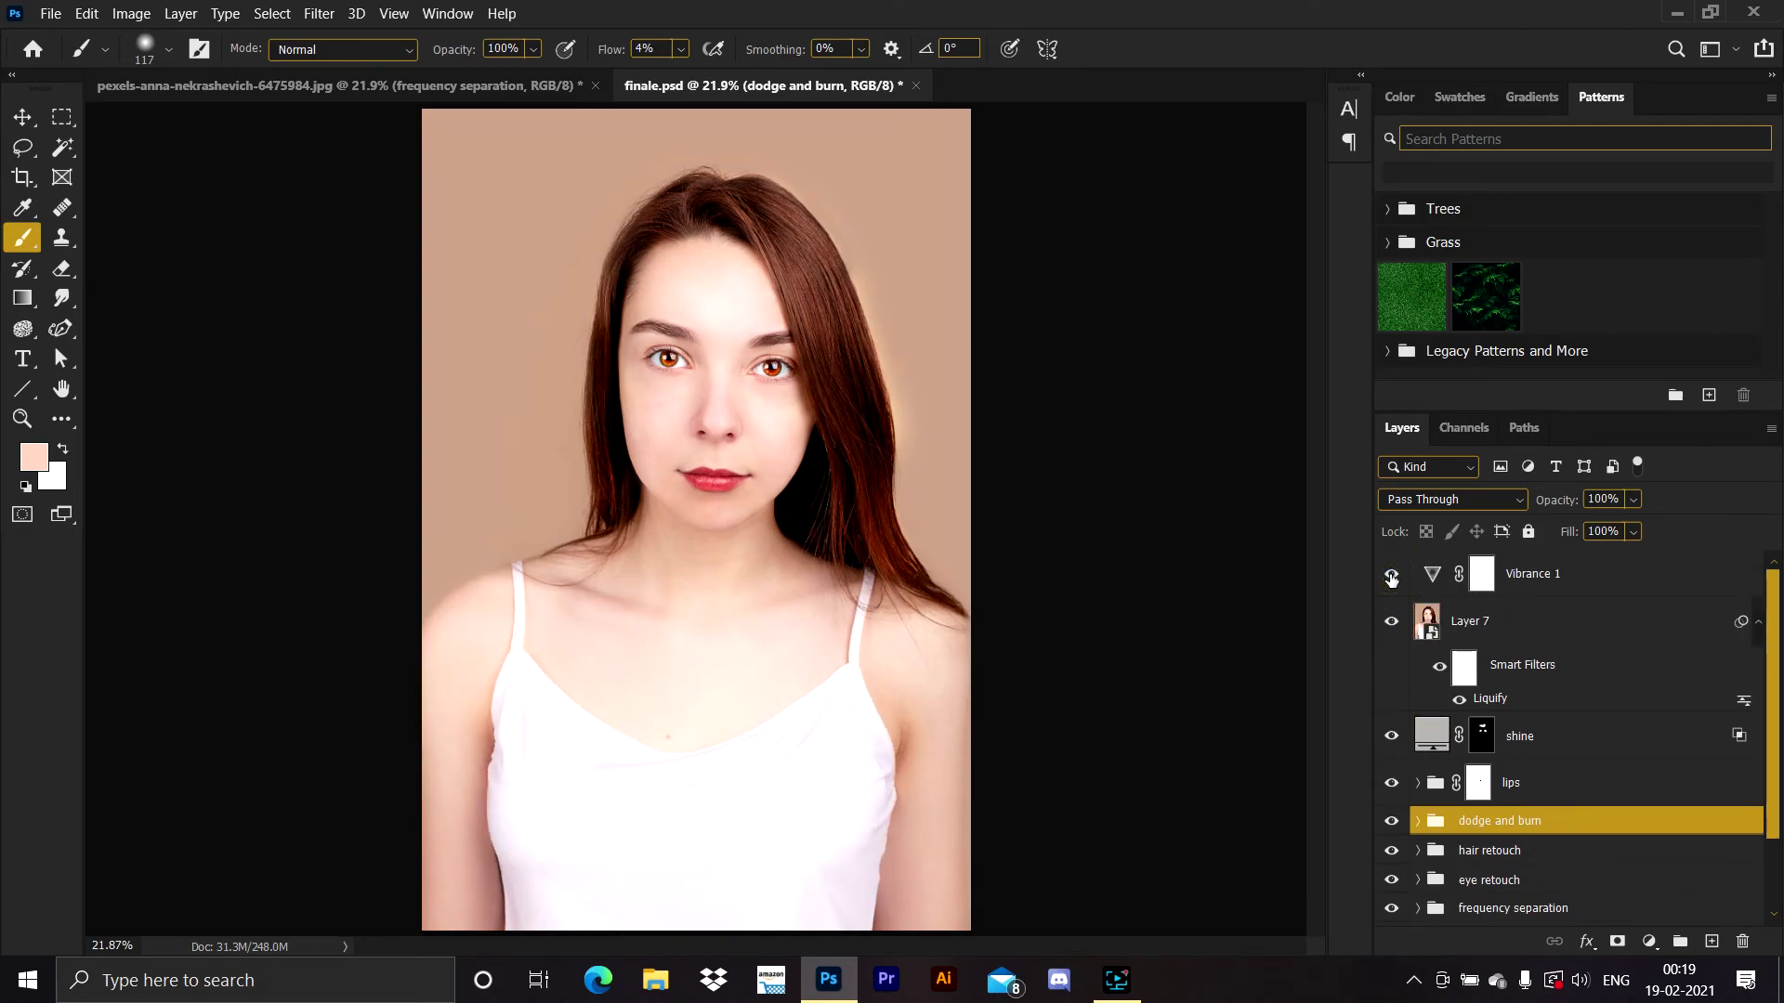
pyautogui.click(1391, 575)
pyautogui.click(1391, 576)
pyautogui.click(1391, 576)
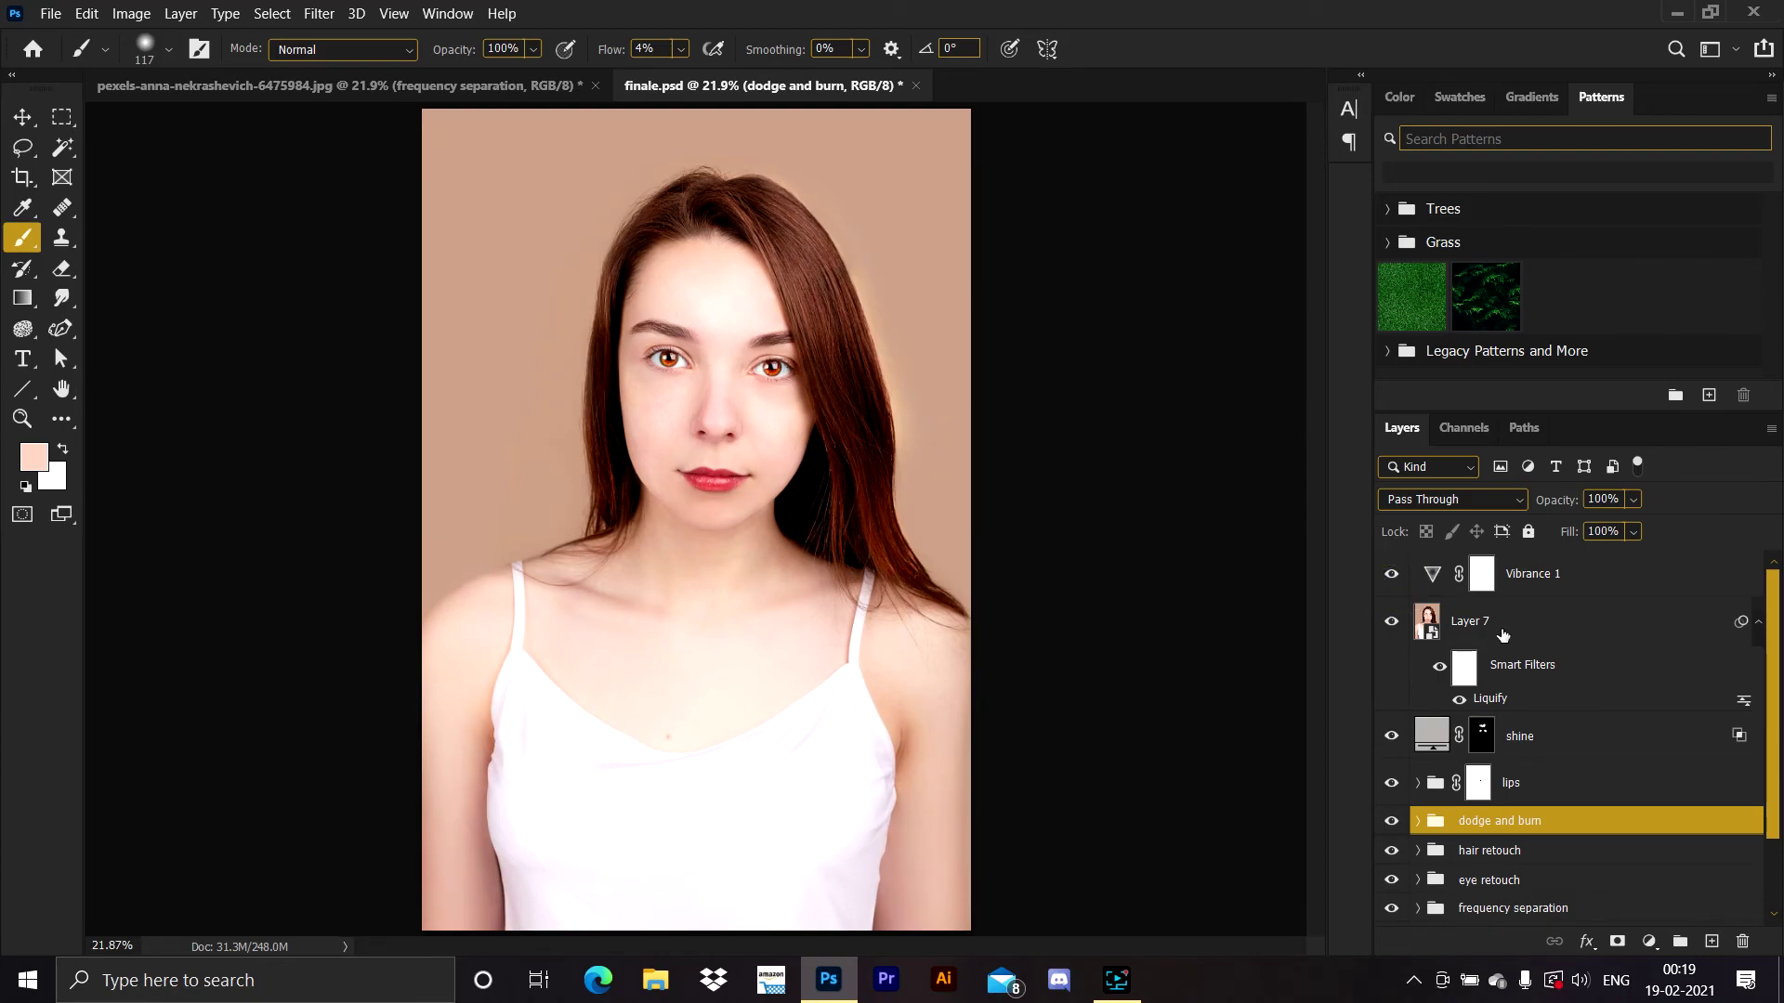